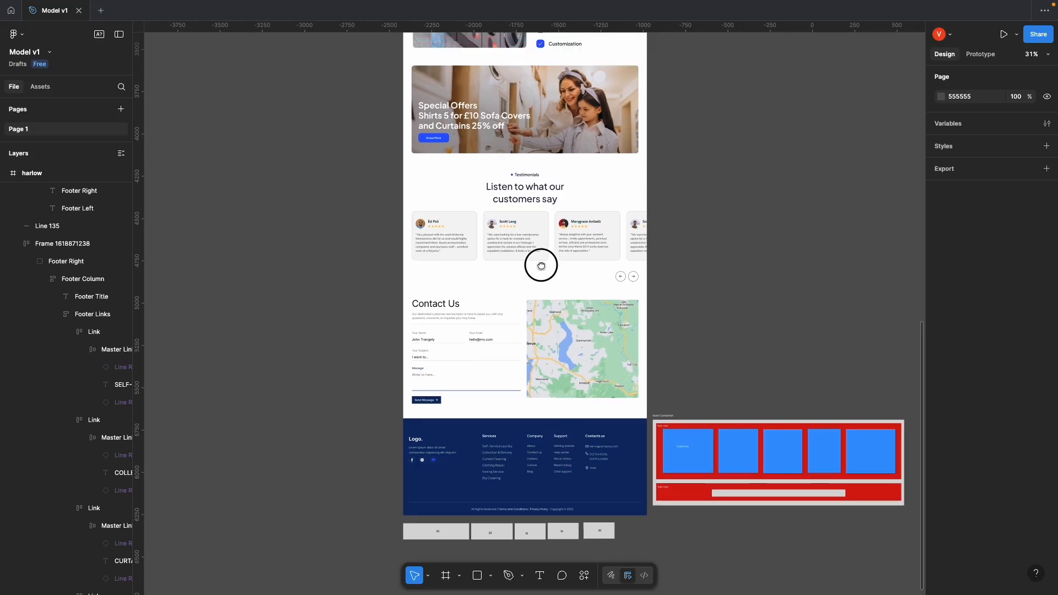
Step: Examine the whole harlow page design, from the footer and contact section up to the hero banner
drag(558, 194, 557, 328)
drag(504, 197, 546, 99)
drag(600, 301, 608, 198)
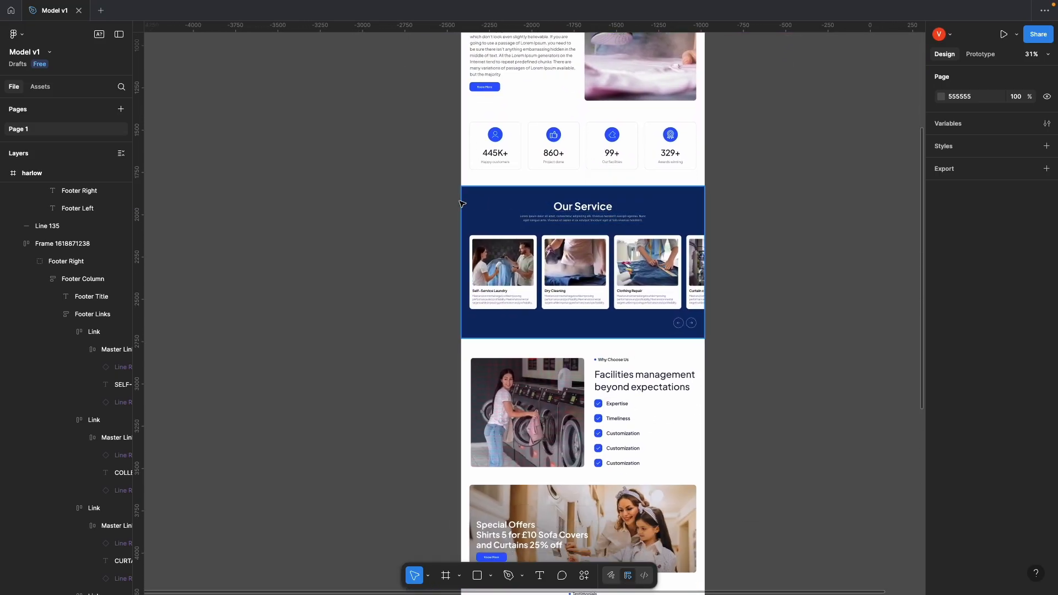
drag(758, 446, 767, 174)
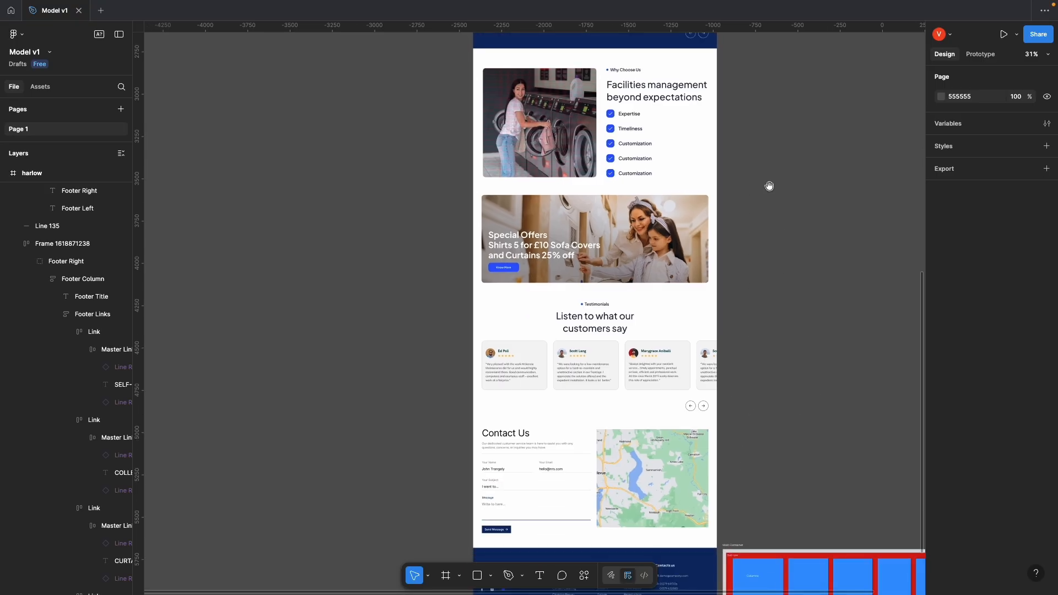
drag(741, 329, 757, 234)
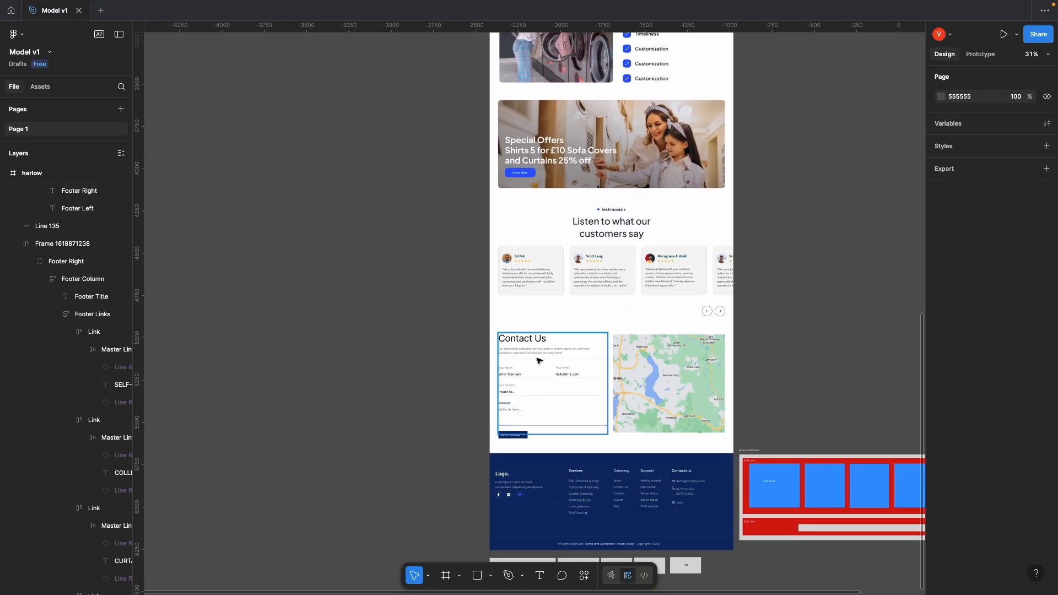
scroll(742, 435, up, 15)
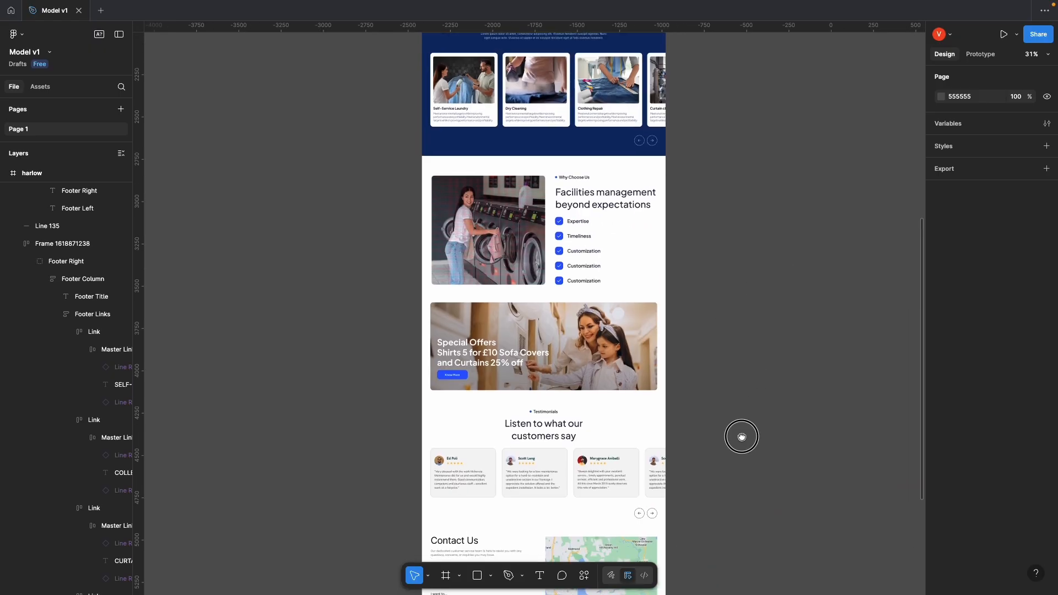
scroll(708, 350, up, 3)
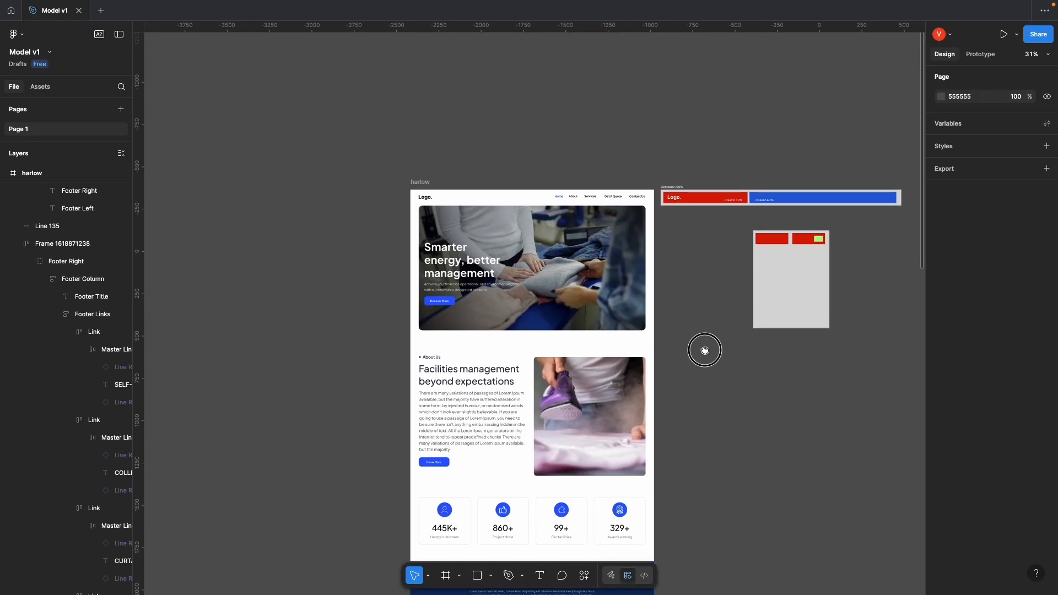
scroll(483, 235, up, 5)
scroll(483, 236, up, 2)
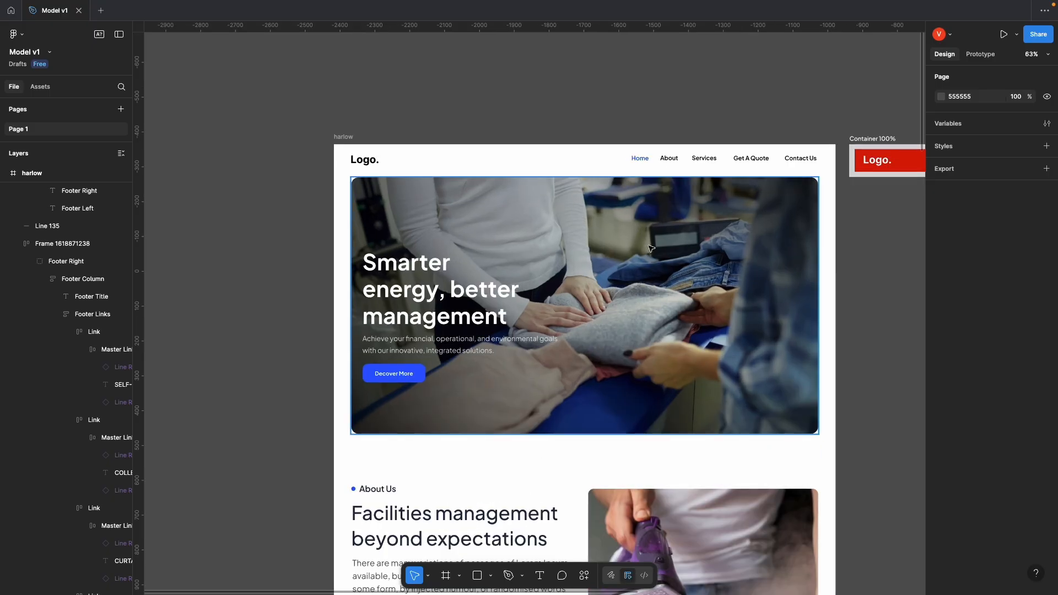
scroll(606, 237, right, 4)
scroll(606, 237, down, 2)
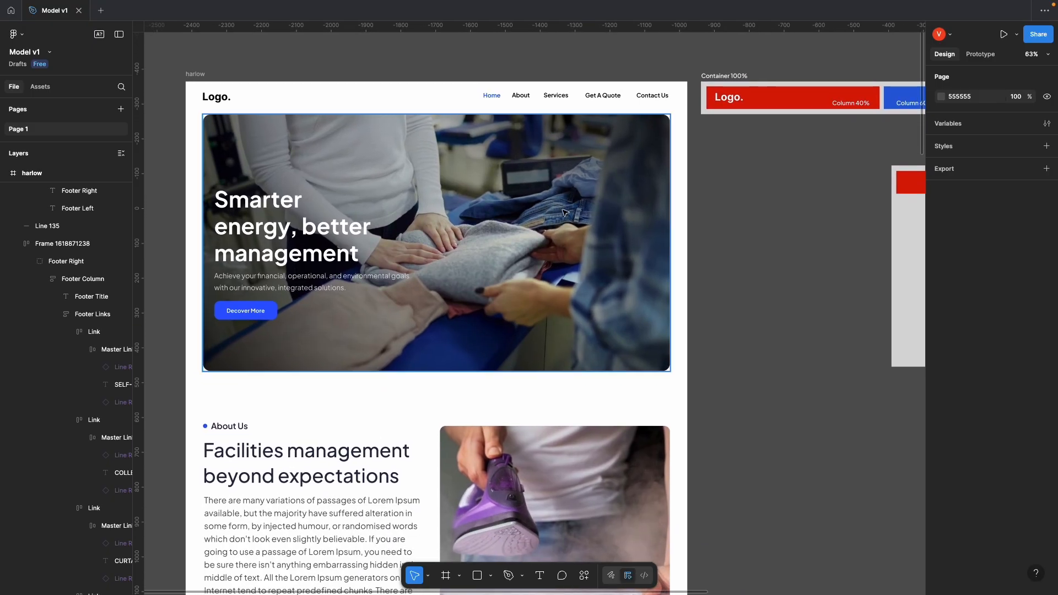
scroll(565, 213, down, 5)
scroll(616, 237, right, 3)
scroll(616, 237, up, 2)
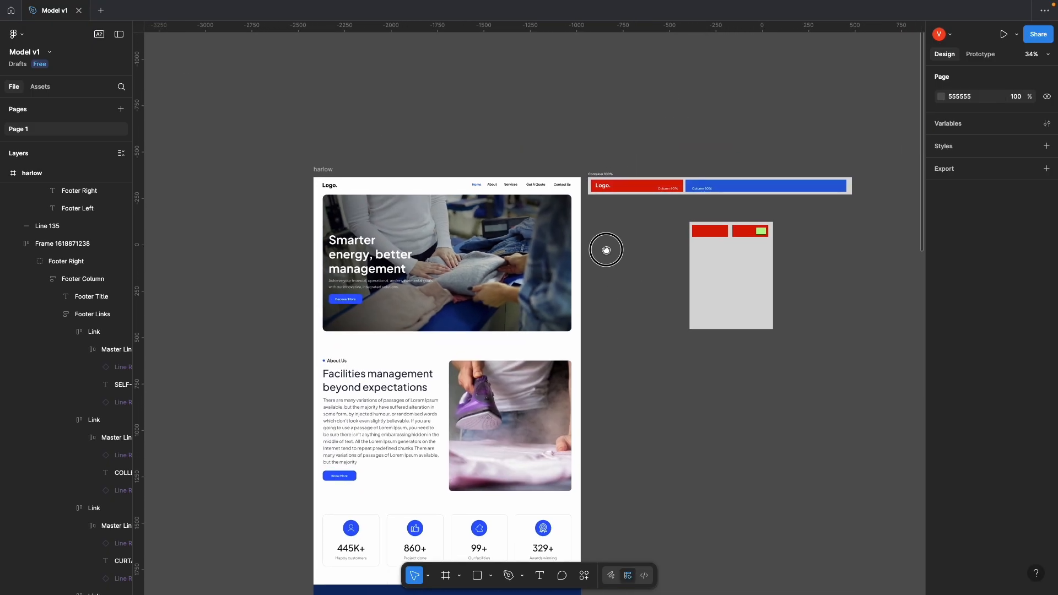
Step: Move the grey mock-up block with the two small red boxes up and away from the Container 100% bar
drag(618, 235, 832, 96)
click(842, 244)
scroll(746, 250, left, 2)
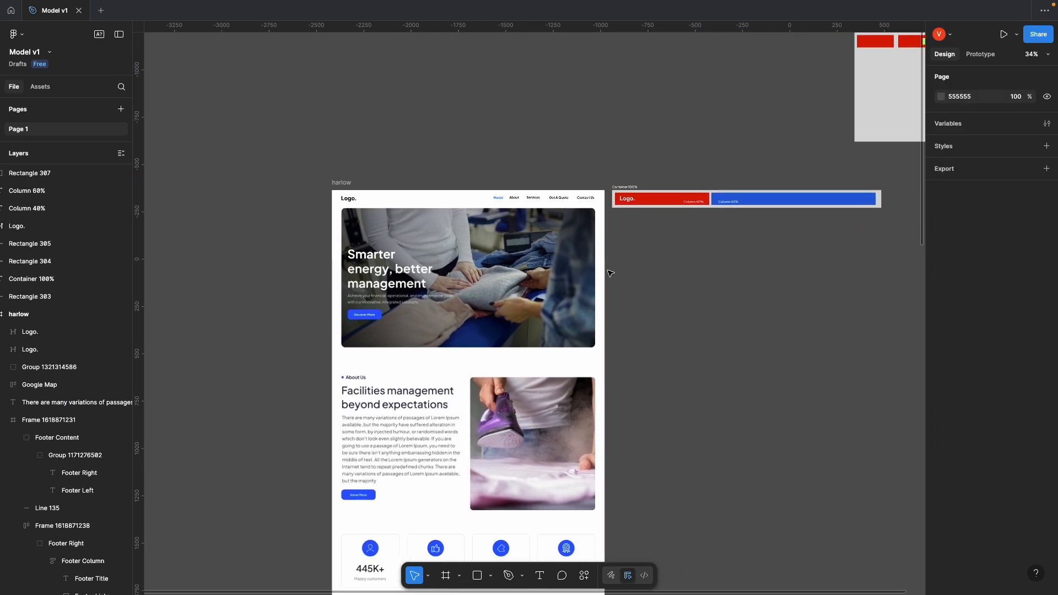
Step: Draw a grey rectangle about 1180 × 648 beside the hero banner, just below the Container 100% bar
scroll(610, 274, up, 3)
scroll(496, 263, left, 2)
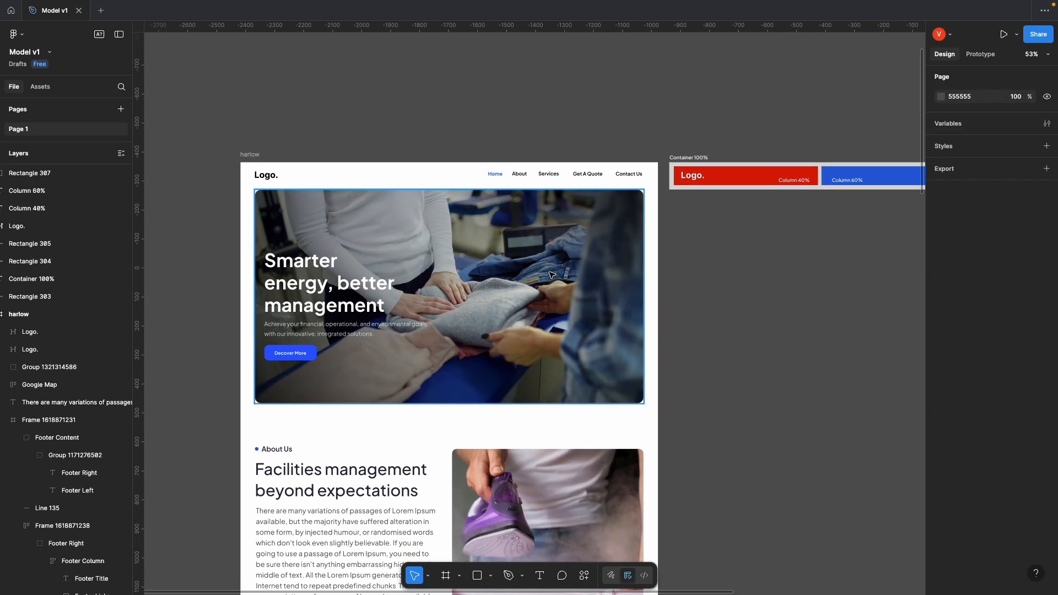
scroll(716, 303, right, 3)
scroll(716, 303, down, 2)
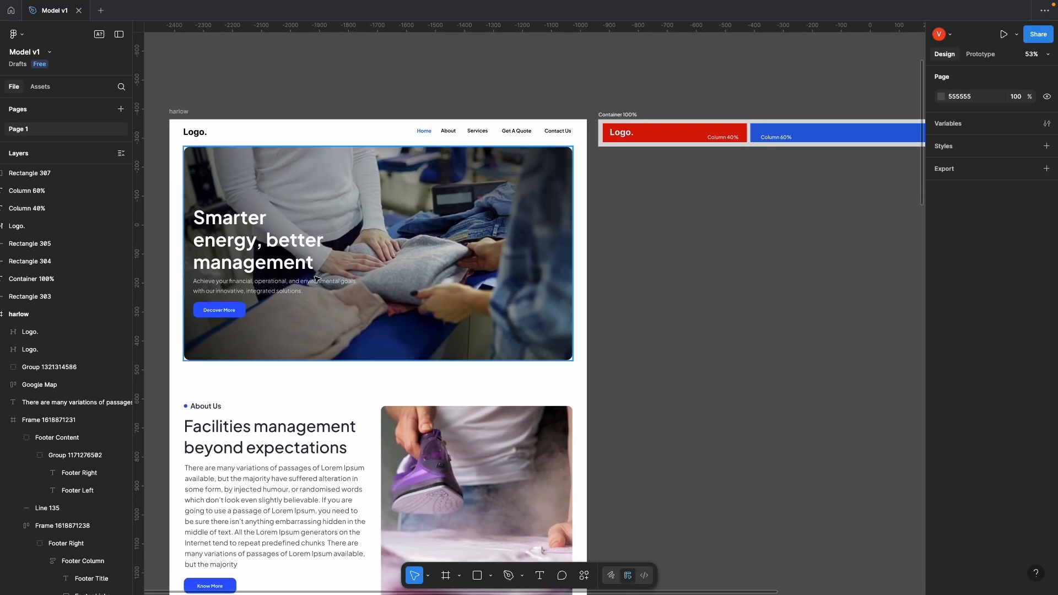
click(476, 575)
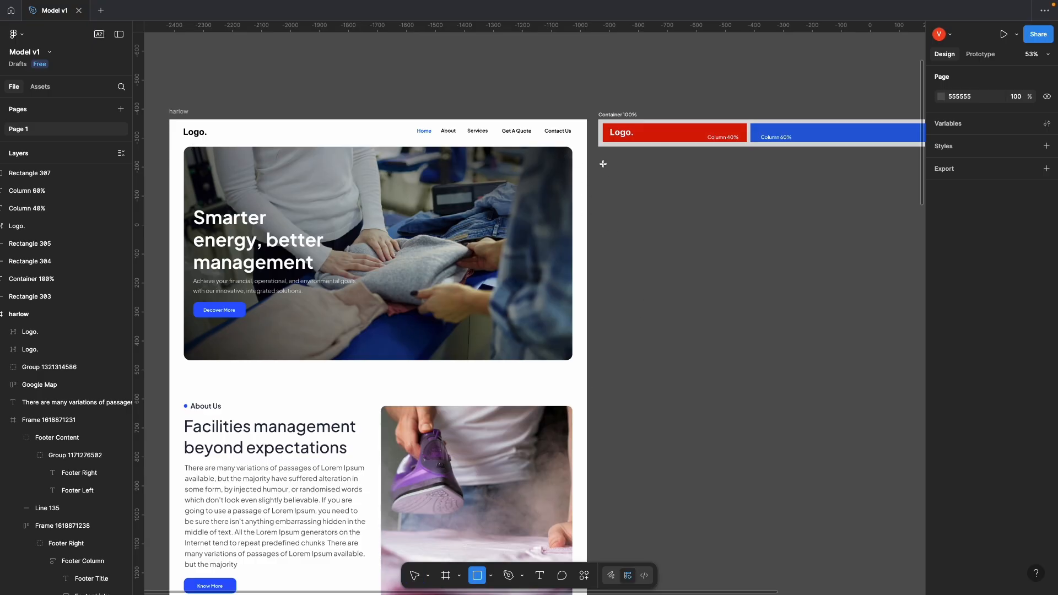
drag(600, 160, 912, 348)
key(v)
click(369, 253)
click(685, 288)
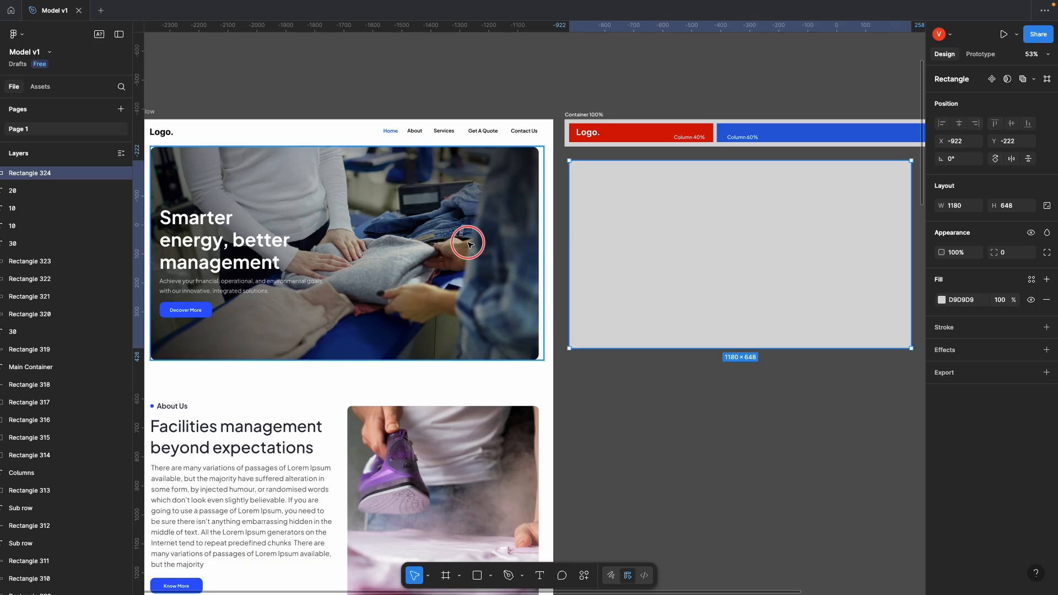
Step: Round the corners of the large grey rectangle to resemble the hero banner's corners
click(480, 264)
click(668, 378)
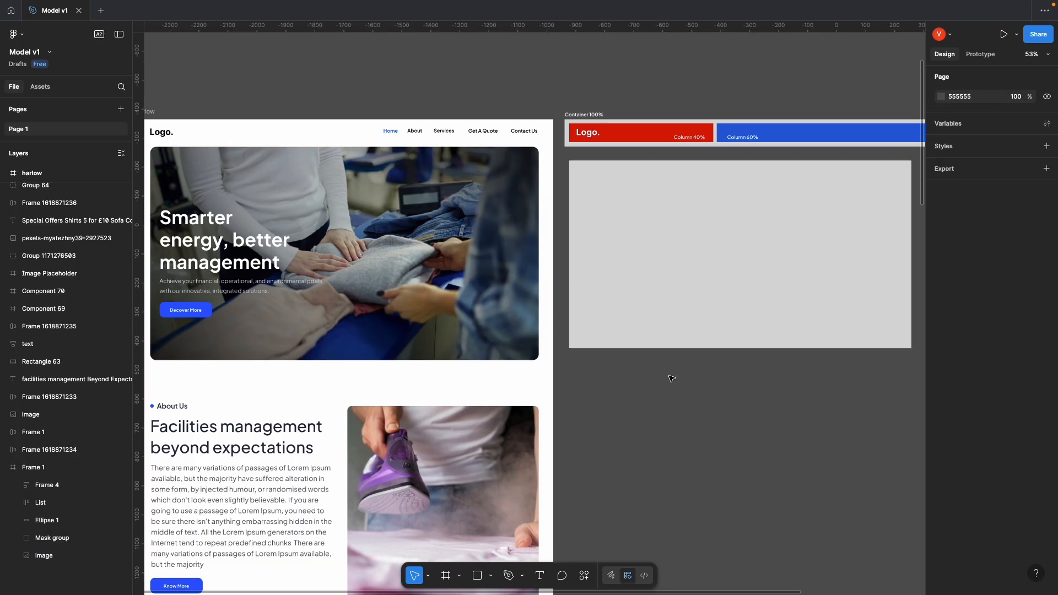
click(670, 285)
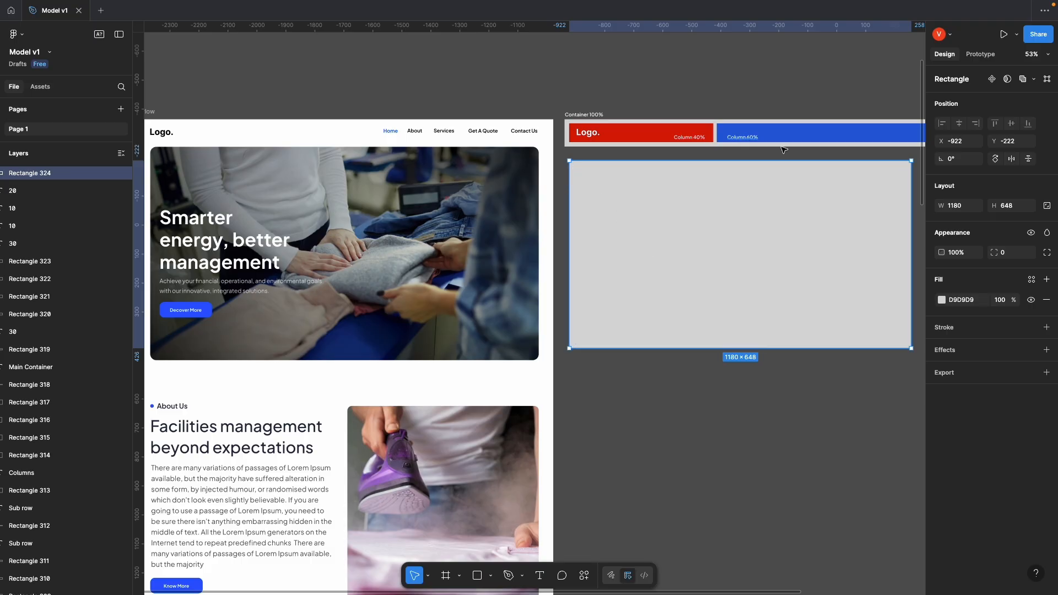
drag(903, 168, 900, 170)
click(873, 383)
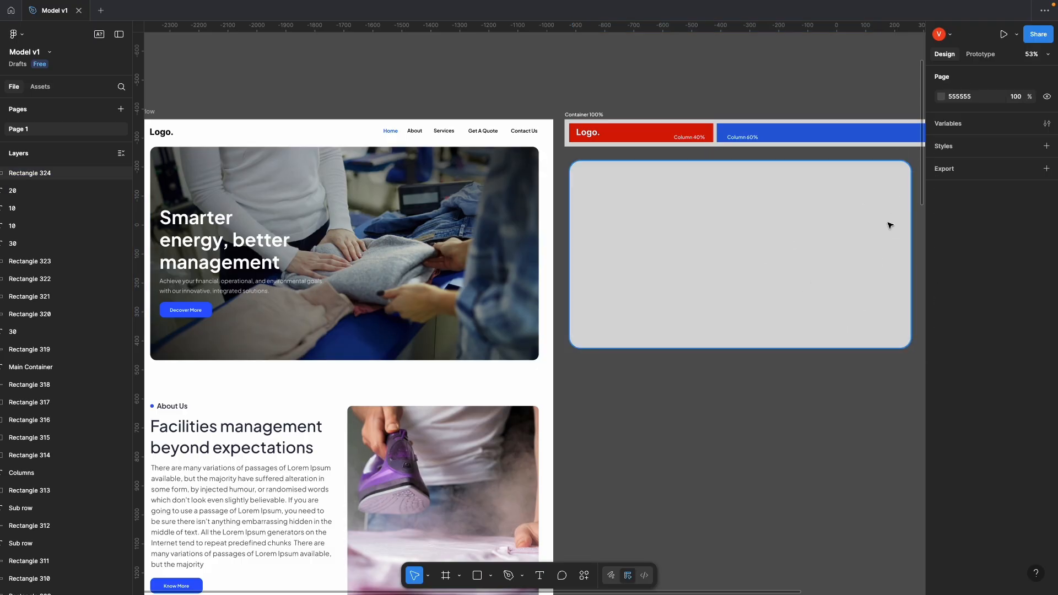
Step: Draw a rectangle about 529 × 240 inside the left half of the grey container and fill it with red FF2828
click(477, 575)
mouse_move(584, 224)
mouse_down()
mouse_move(595, 279)
mouse_move(737, 293)
mouse_up()
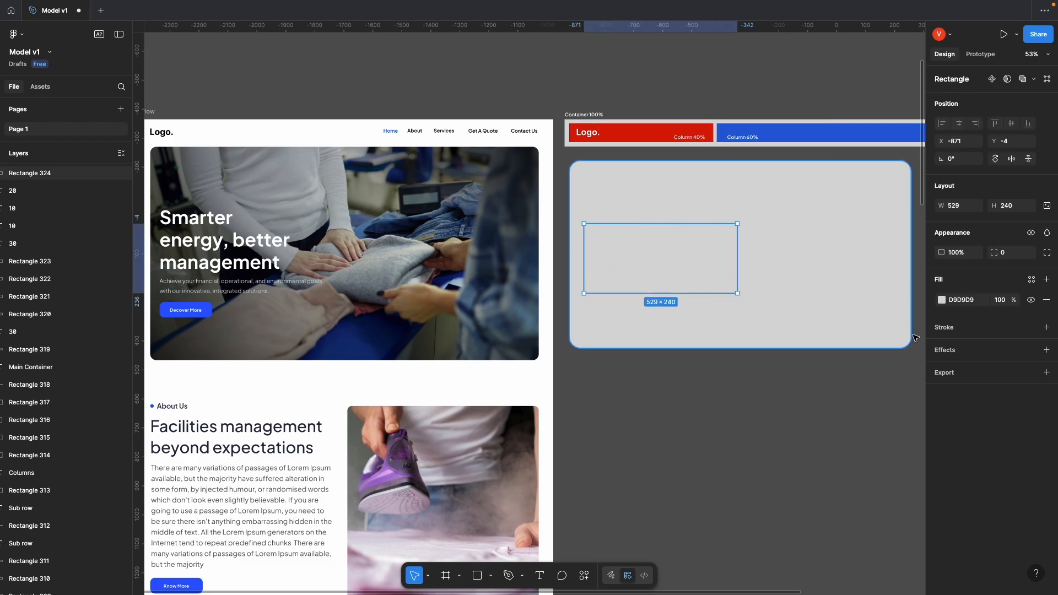
click(941, 300)
click(900, 337)
click(728, 453)
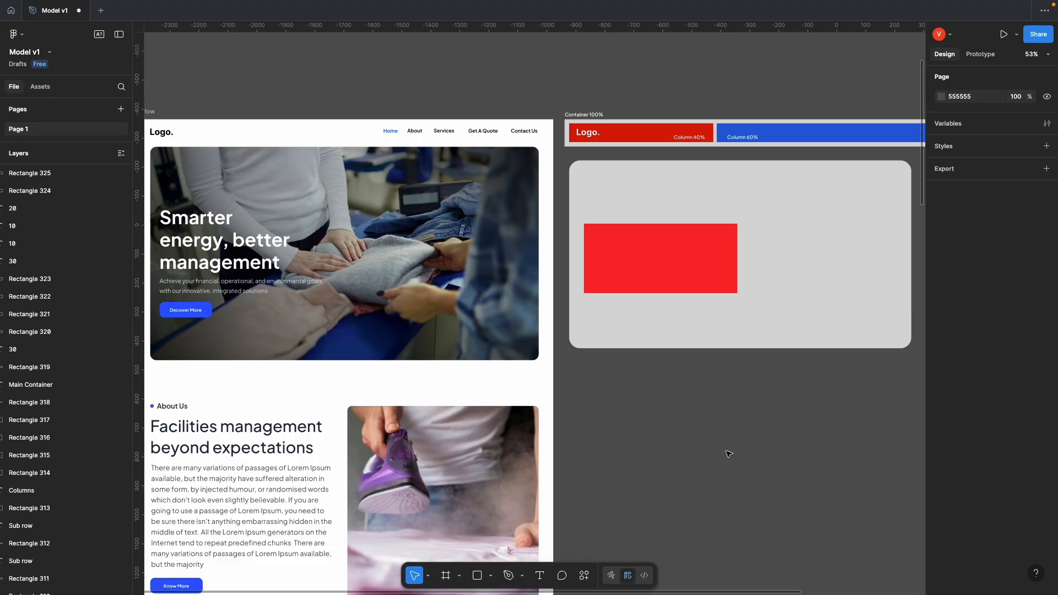
Step: Reduce the red rectangle's height to about 80 and duplicate it into three evenly spaced stacked bars
click(661, 288)
mouse_move(666, 292)
mouse_down()
mouse_move(667, 236)
mouse_move(668, 307)
mouse_up()
click(679, 440)
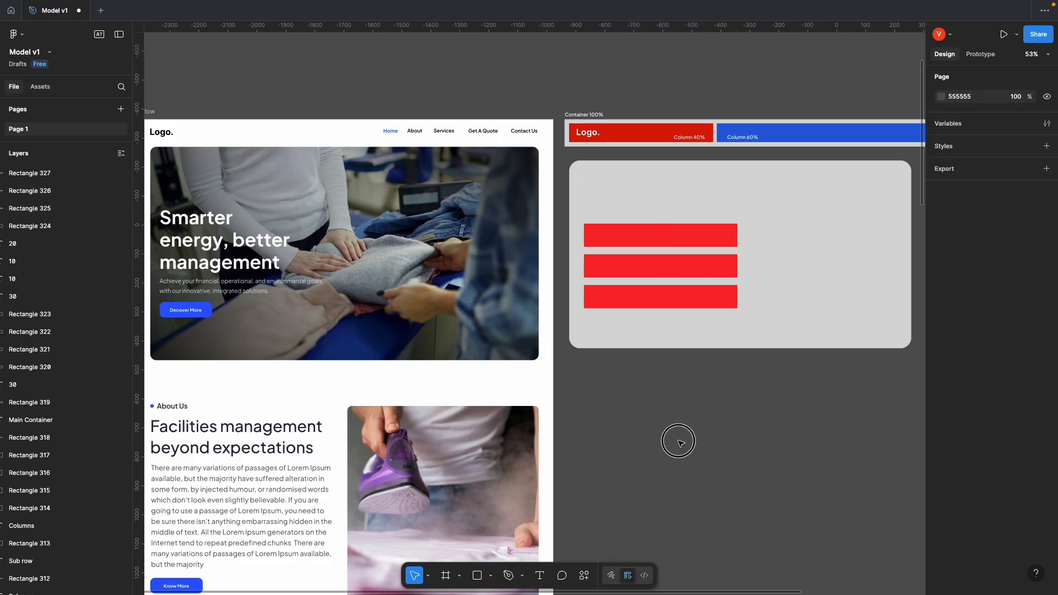
Step: Centre the three red bars together vertically within the grey container
click(684, 287)
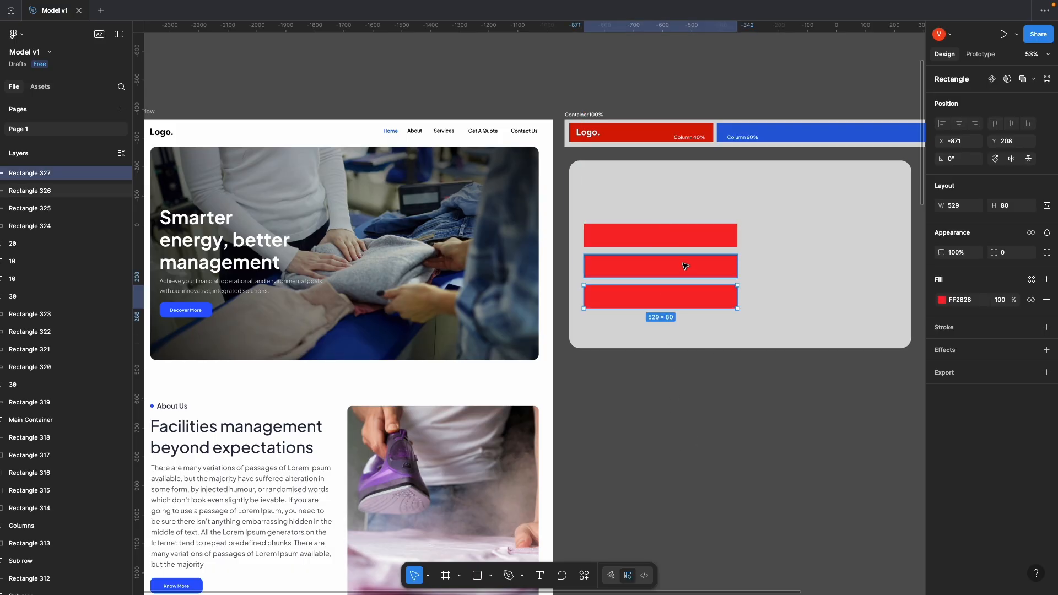
shift+click(684, 266)
shift+click(690, 238)
drag(693, 265, 693, 255)
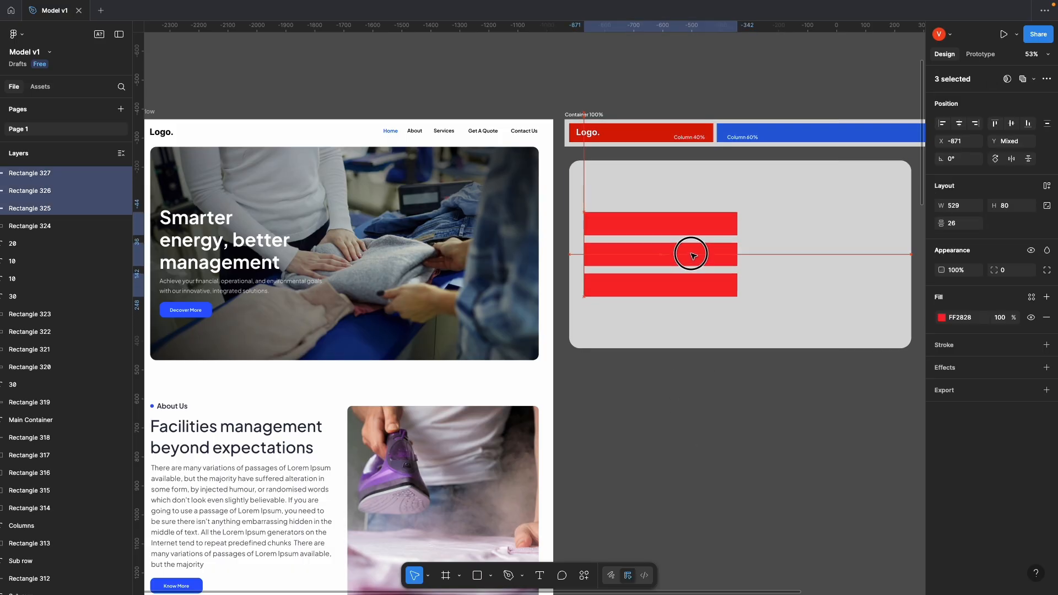
click(705, 324)
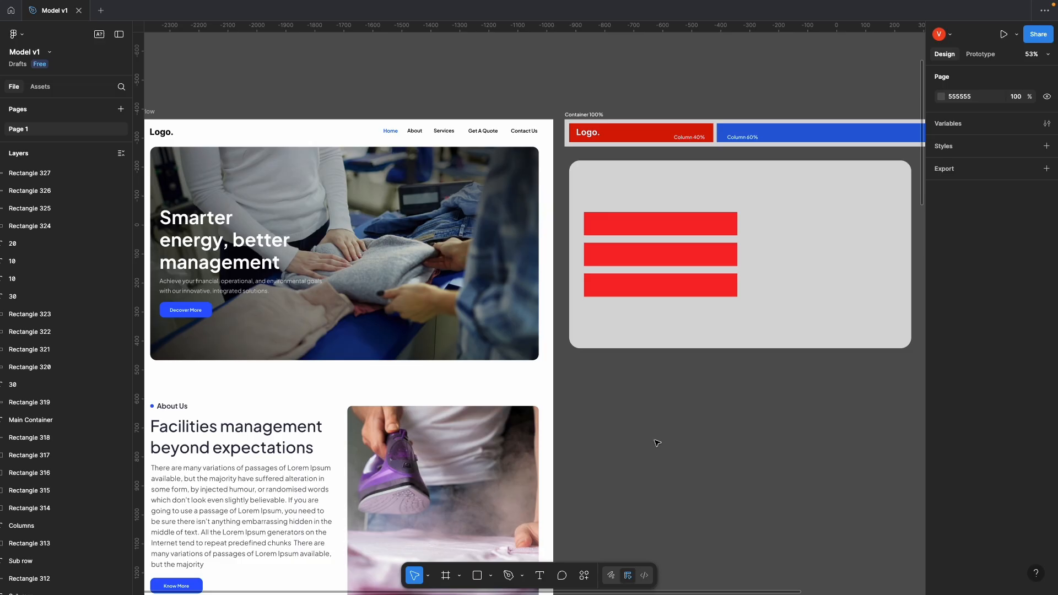
drag(649, 428, 814, 345)
drag(683, 394, 683, 242)
drag(626, 445, 653, 321)
drag(652, 402, 555, 391)
Step: Switch to Google Chrome and open the Home page's edit screen in a new tab from the WordPress page list
key(ctrl+Up)
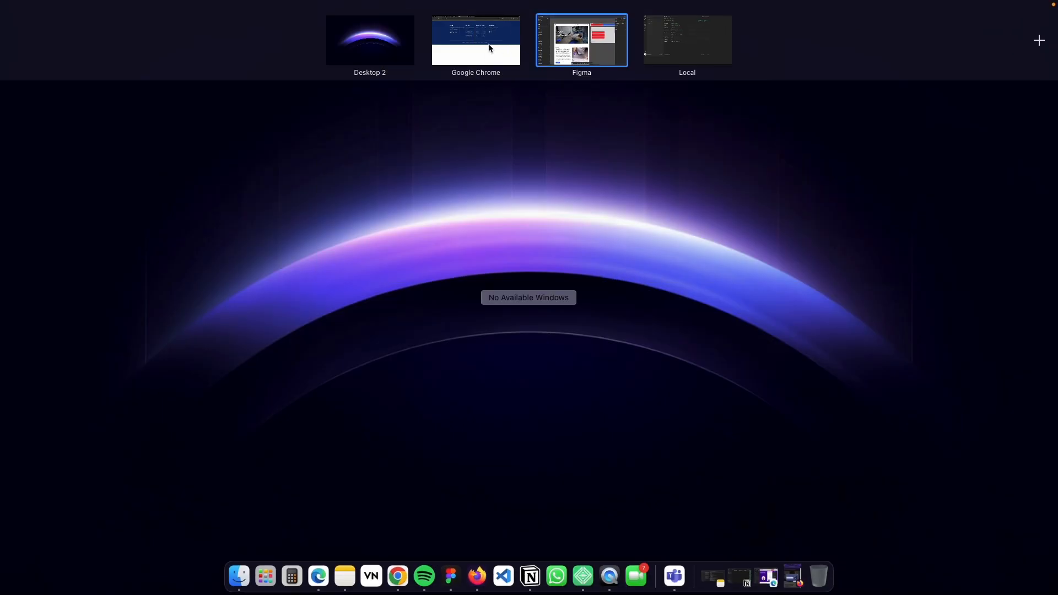
click(488, 44)
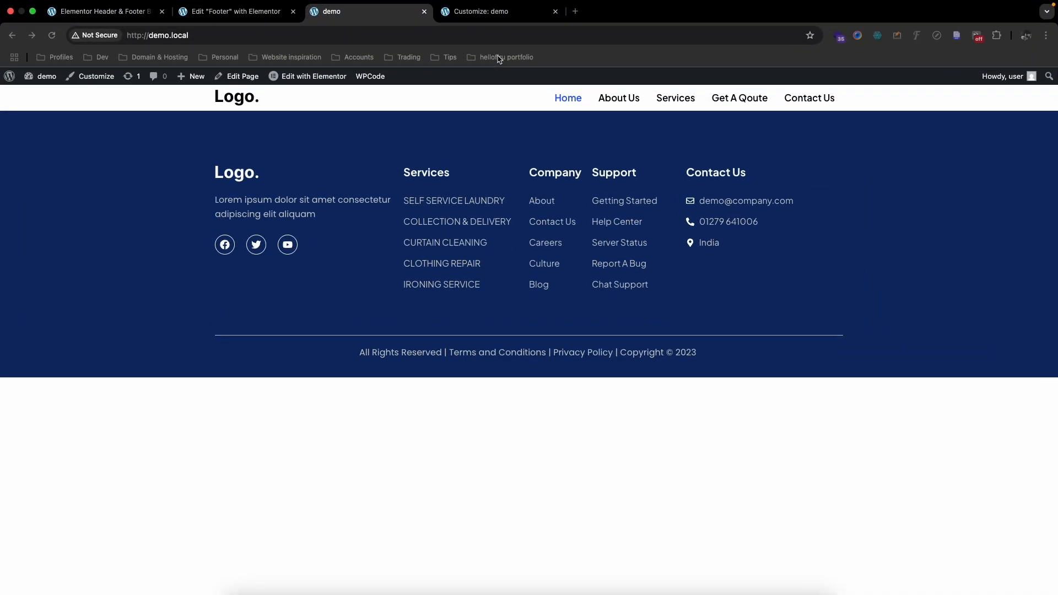
click(135, 12)
mouse_move(35, 173)
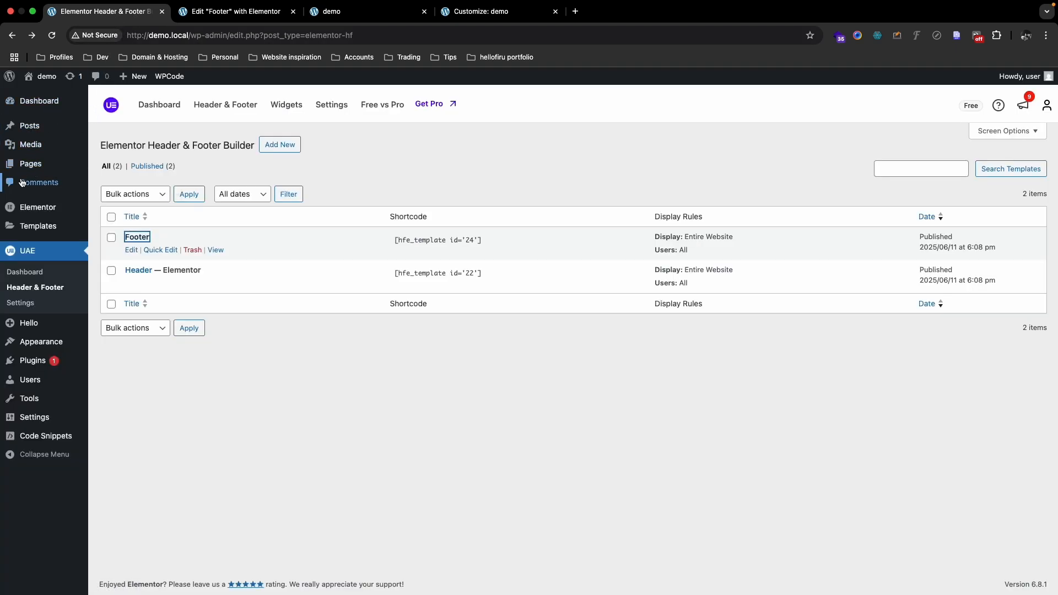
click(27, 172)
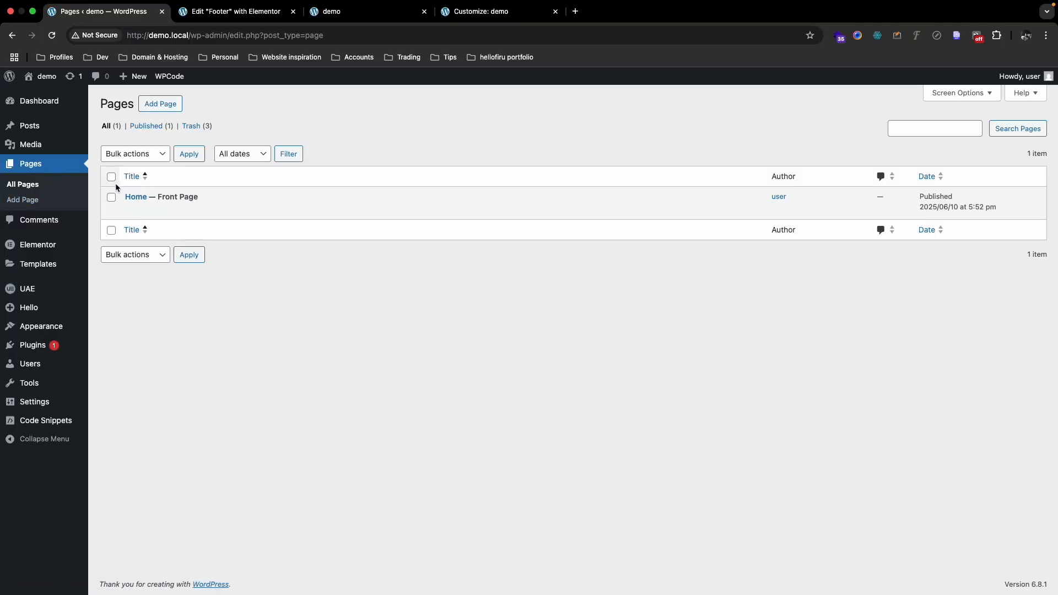
super+click(128, 197)
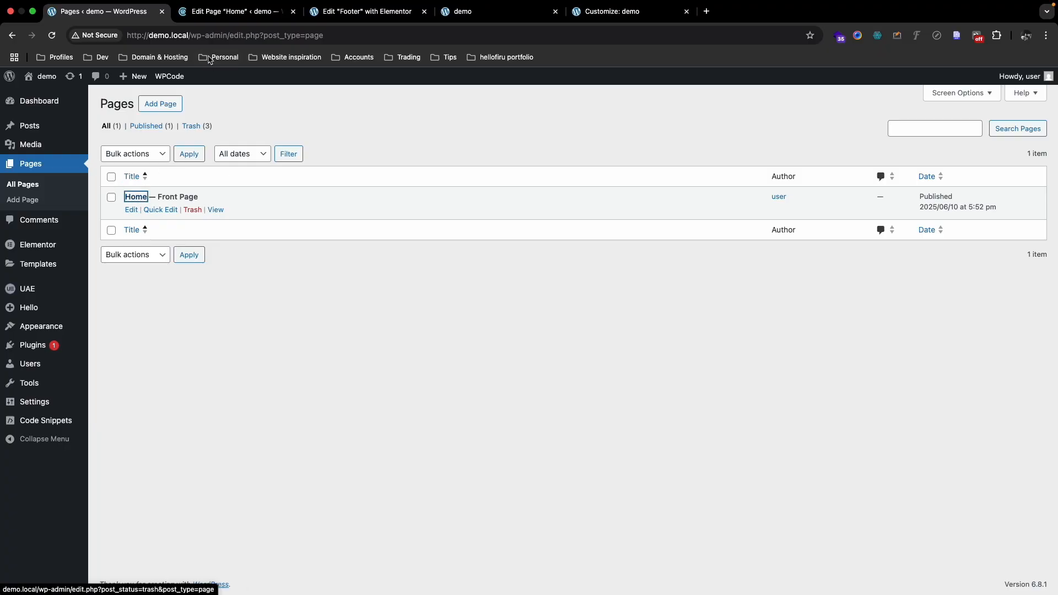
click(250, 11)
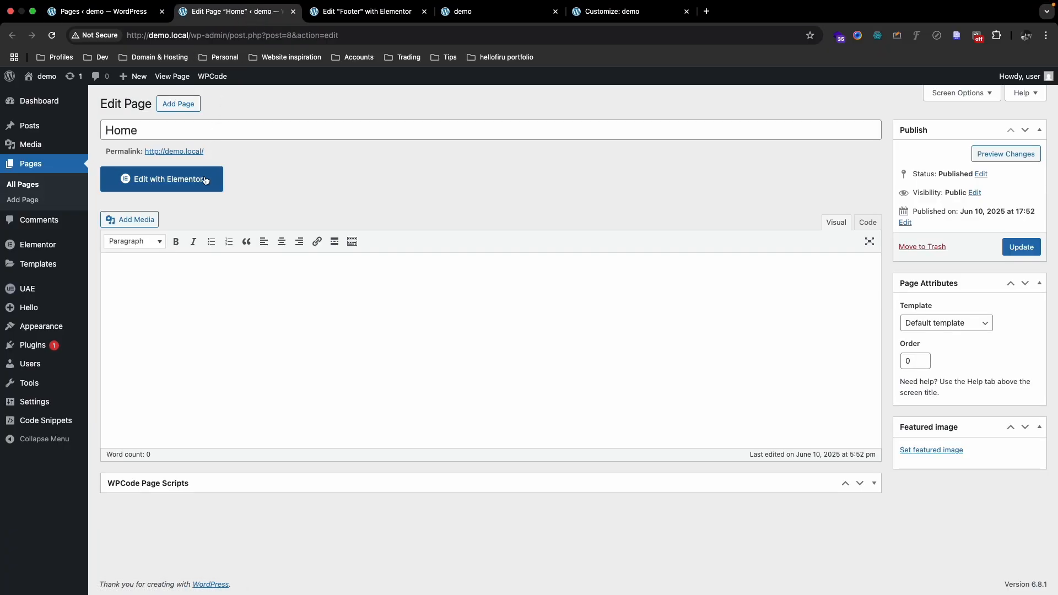
Step: Place the Home edit tab after the Footer editor tab and close the Footer editor
drag(239, 18, 342, 15)
click(209, 17)
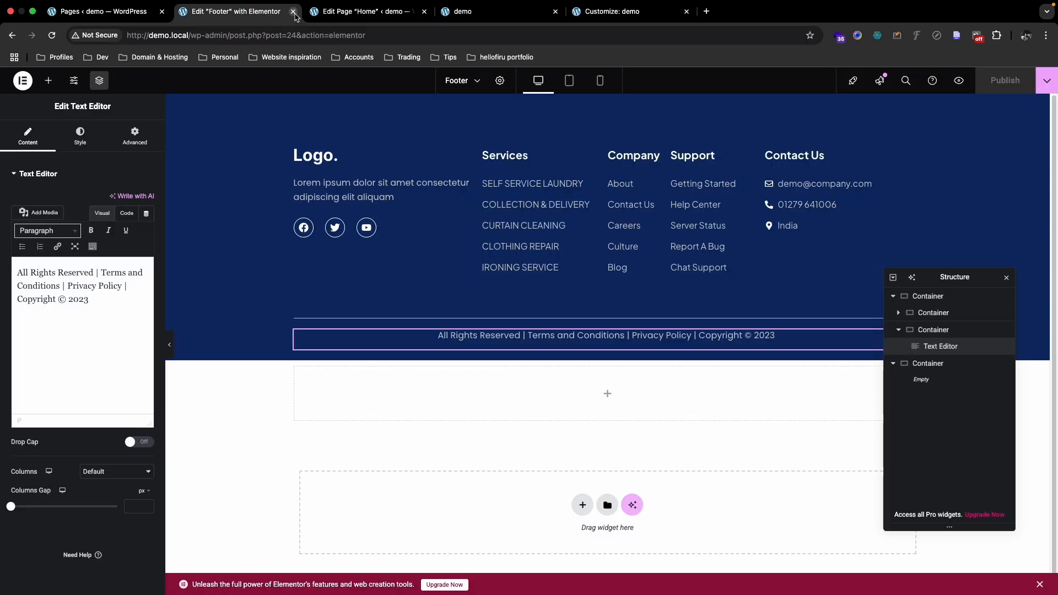
click(294, 12)
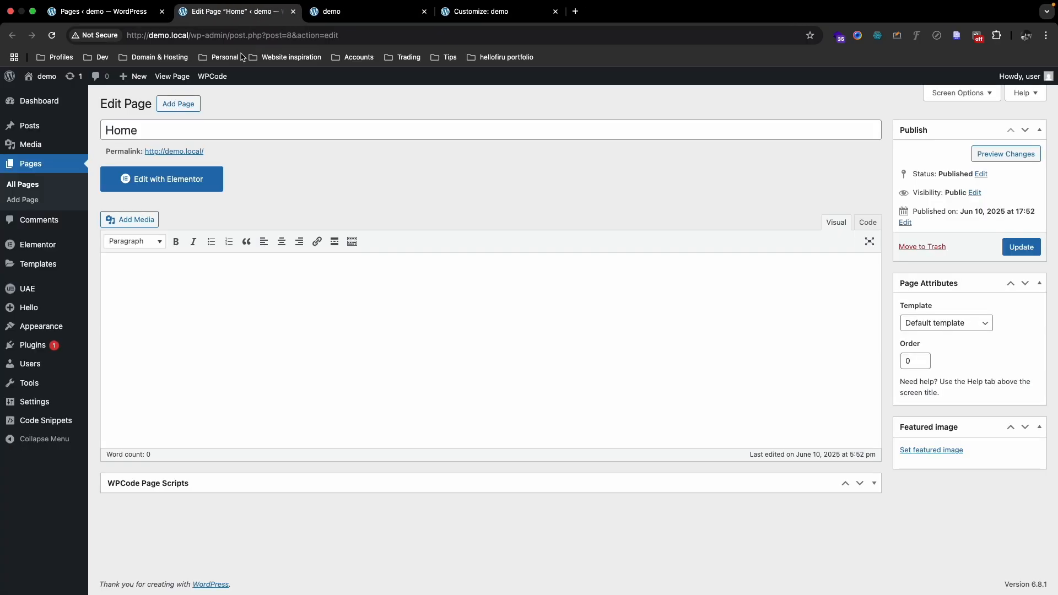
Step: Open the Home page in the Elementor editor and move the Structure window down over the footer
click(175, 184)
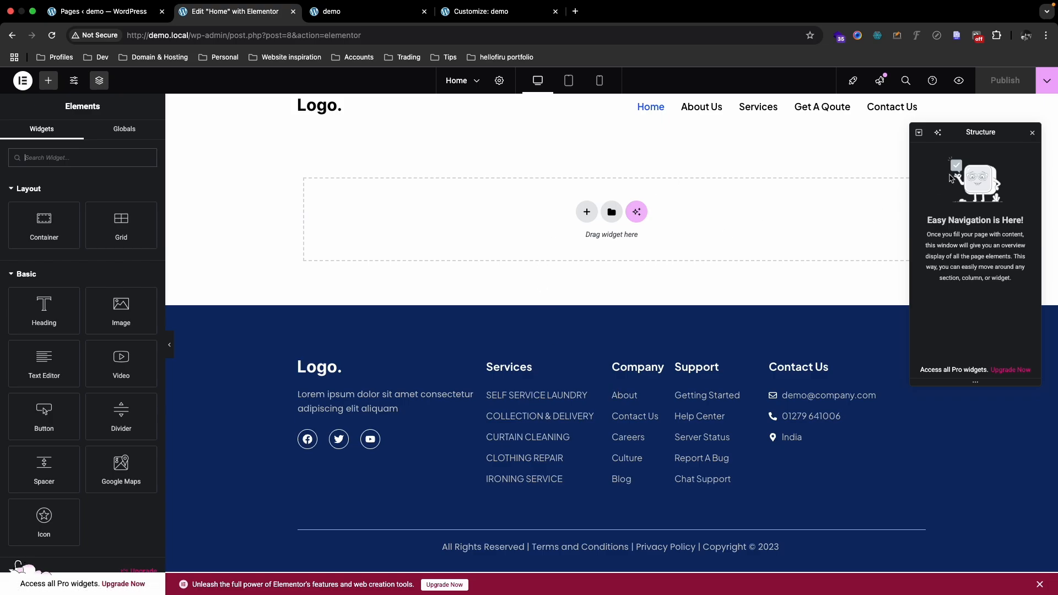
drag(1011, 137, 962, 326)
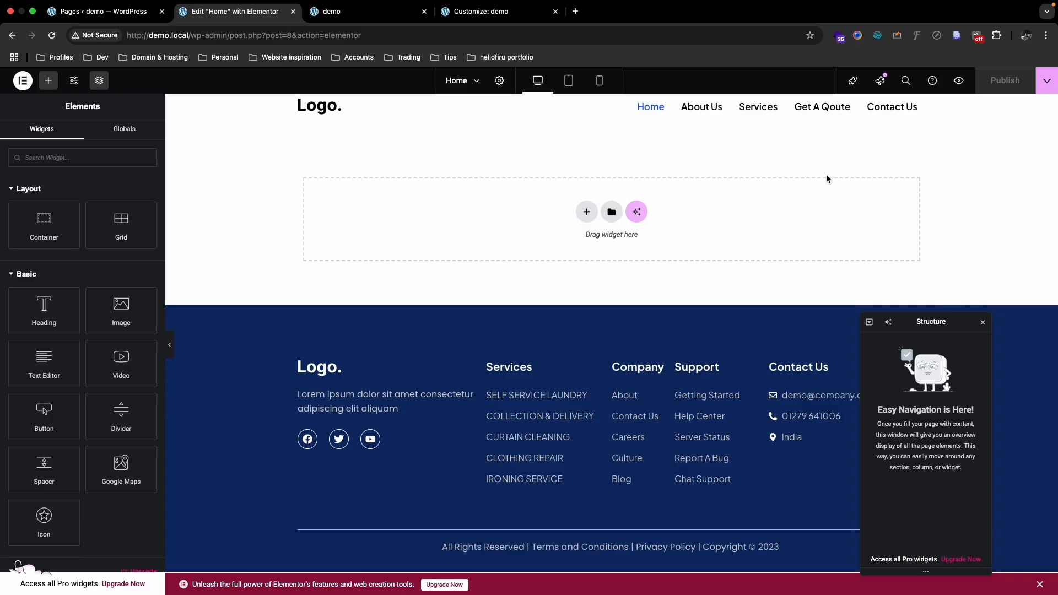
Step: Switch to Figma and bring the hero section of the harlow page into view
key(ctrl+Up)
click(583, 40)
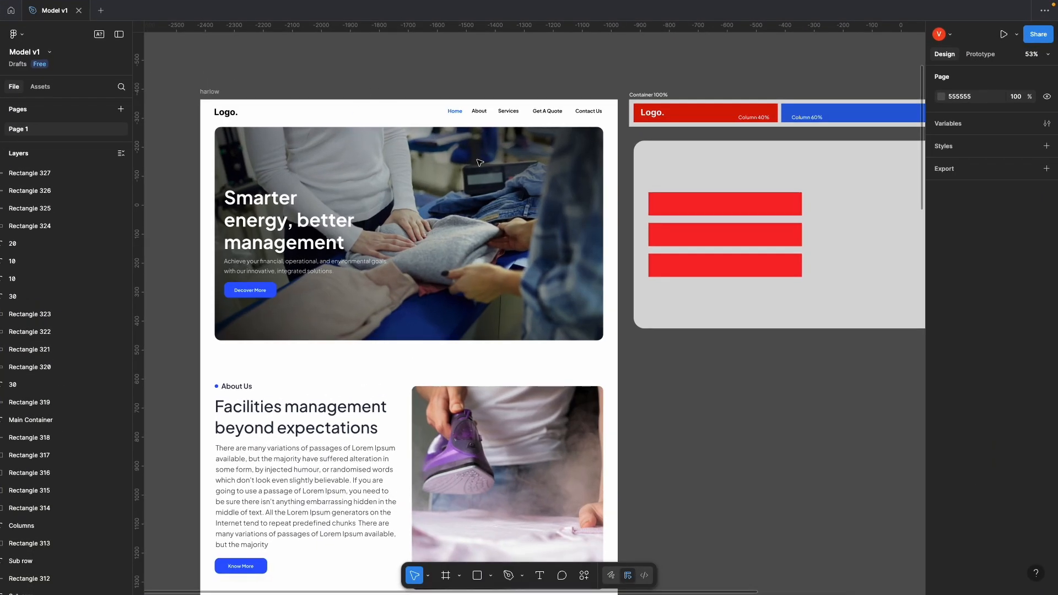
key(ctrl+Up)
click(584, 40)
scroll(717, 358, left, 2)
scroll(717, 358, up, 1)
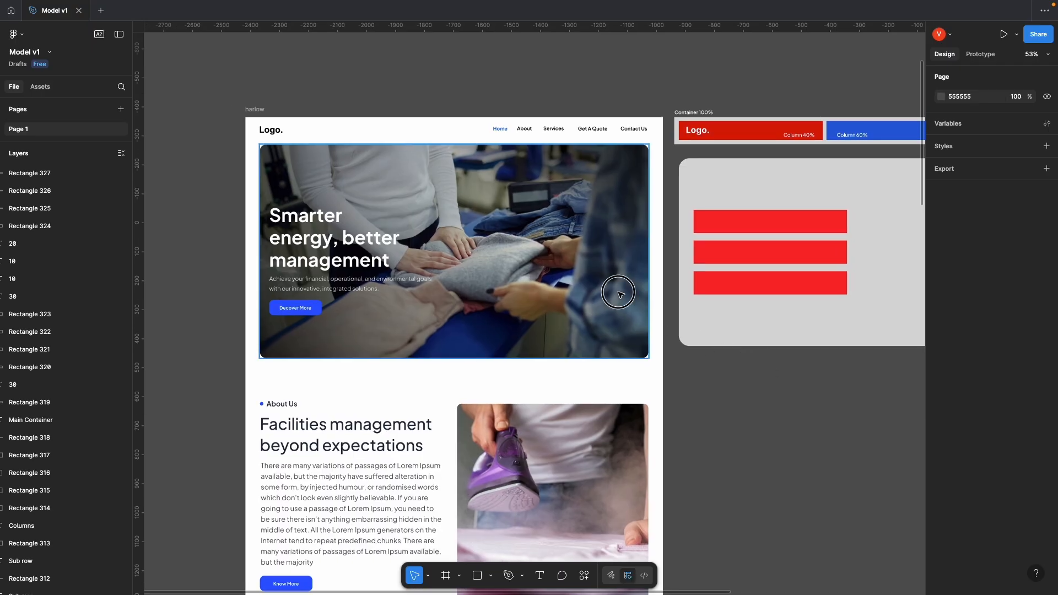
Step: Hide Frame 4, which holds the hero's heading, description and button, so only the background image is left showing
click(352, 258)
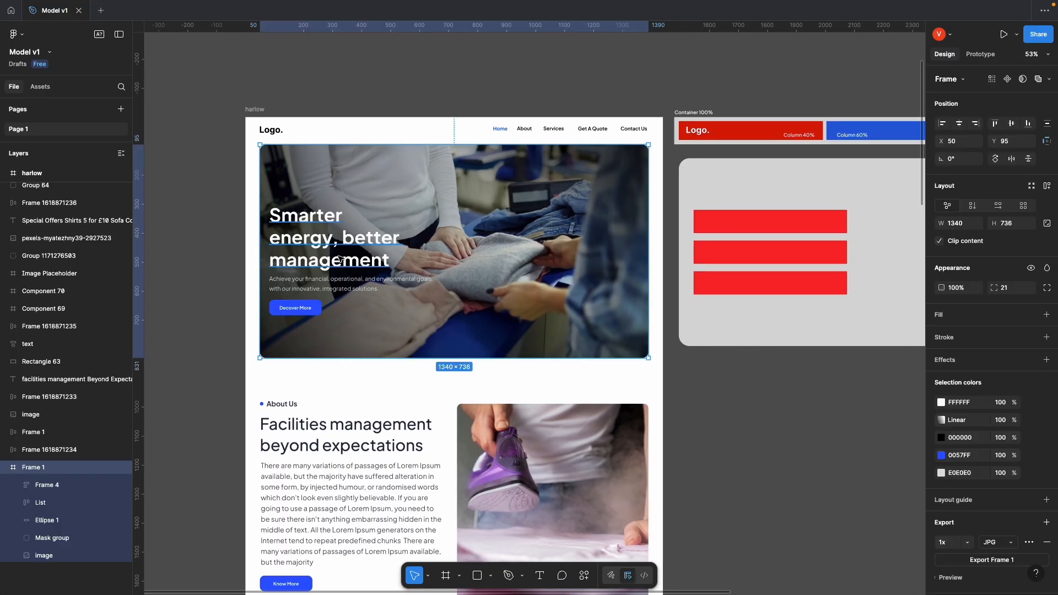
double_click(340, 259)
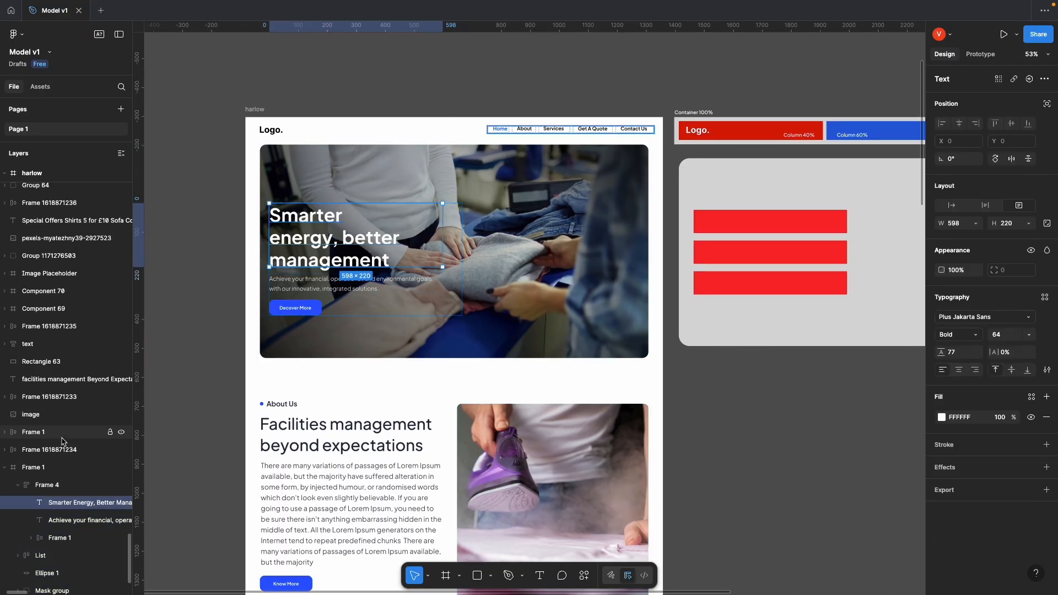
scroll(59, 478, down, 2)
click(49, 414)
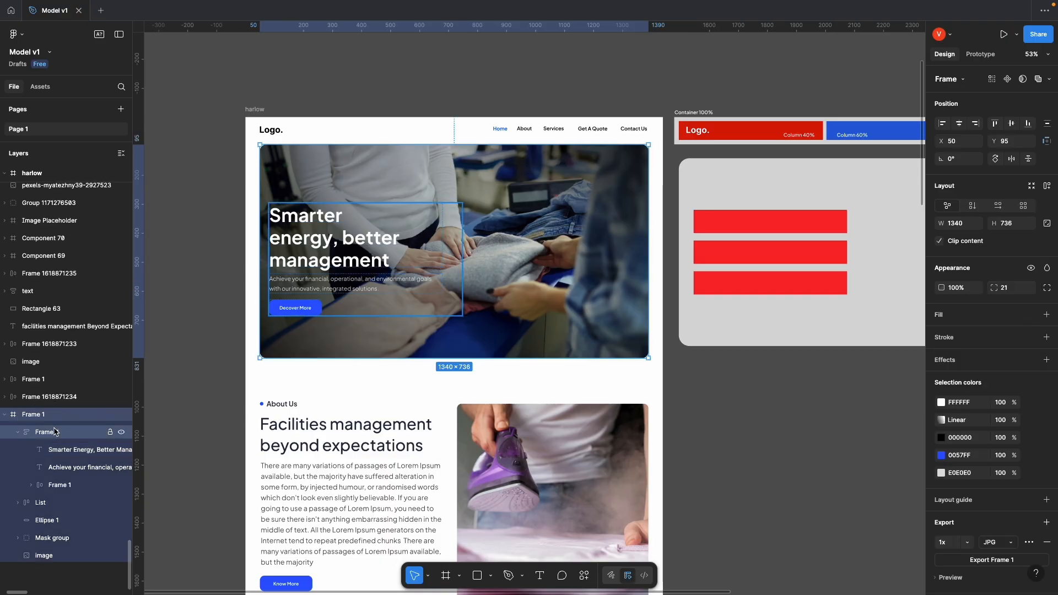
click(53, 433)
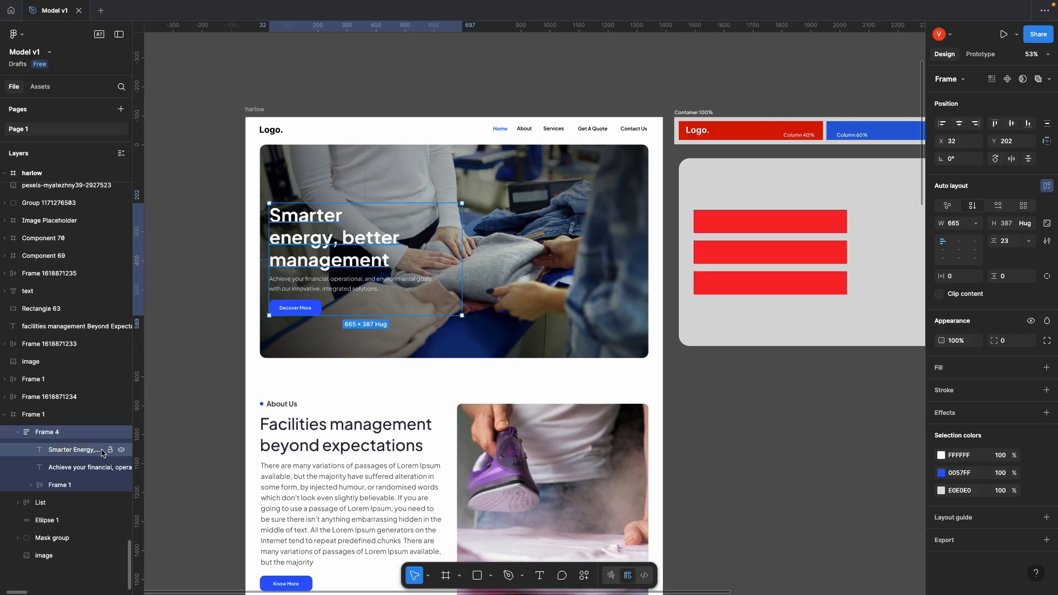
click(121, 433)
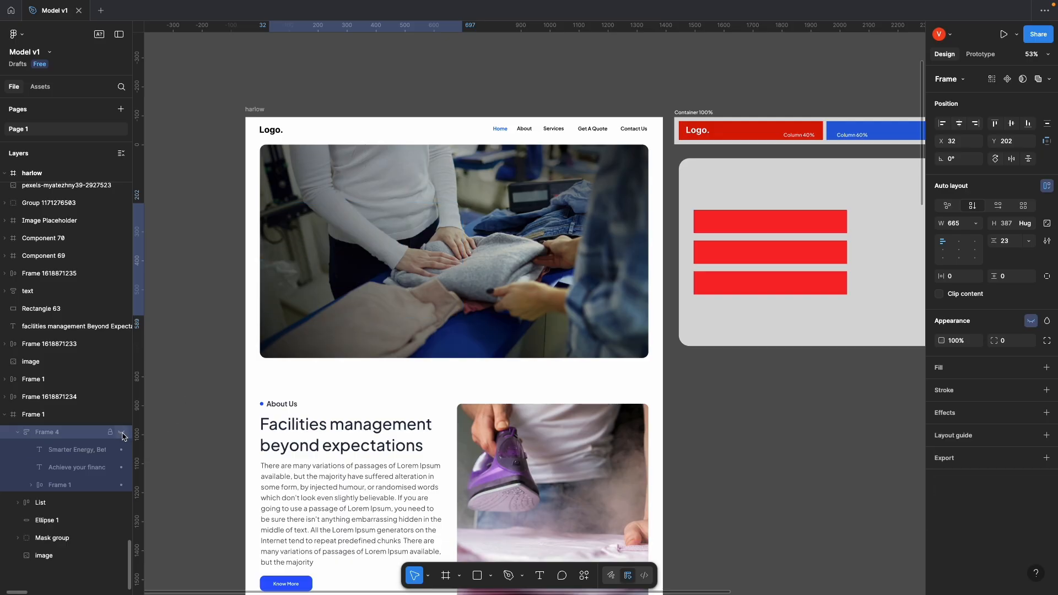
click(164, 421)
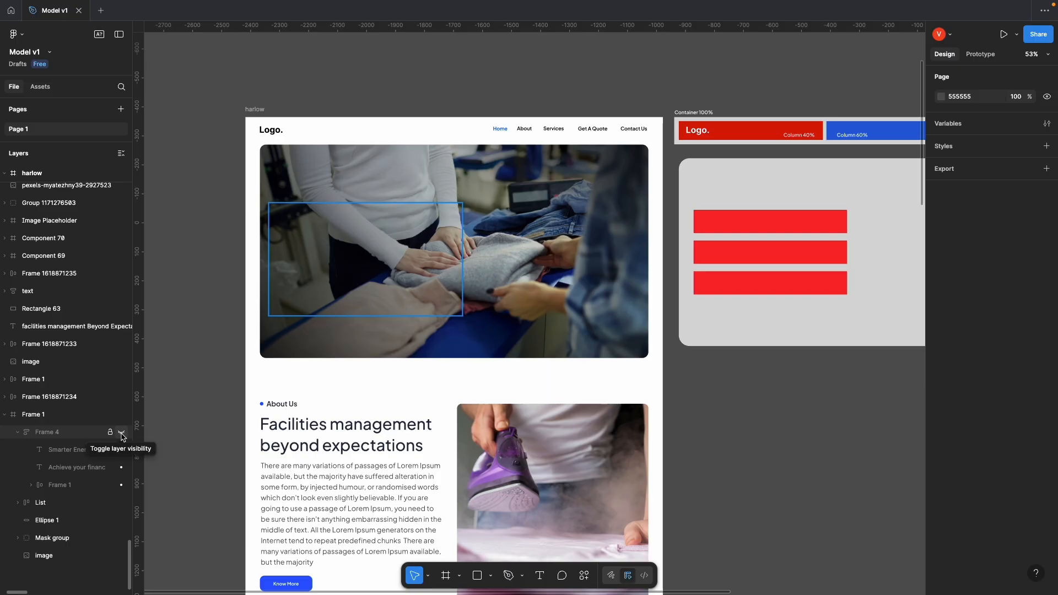
click(122, 434)
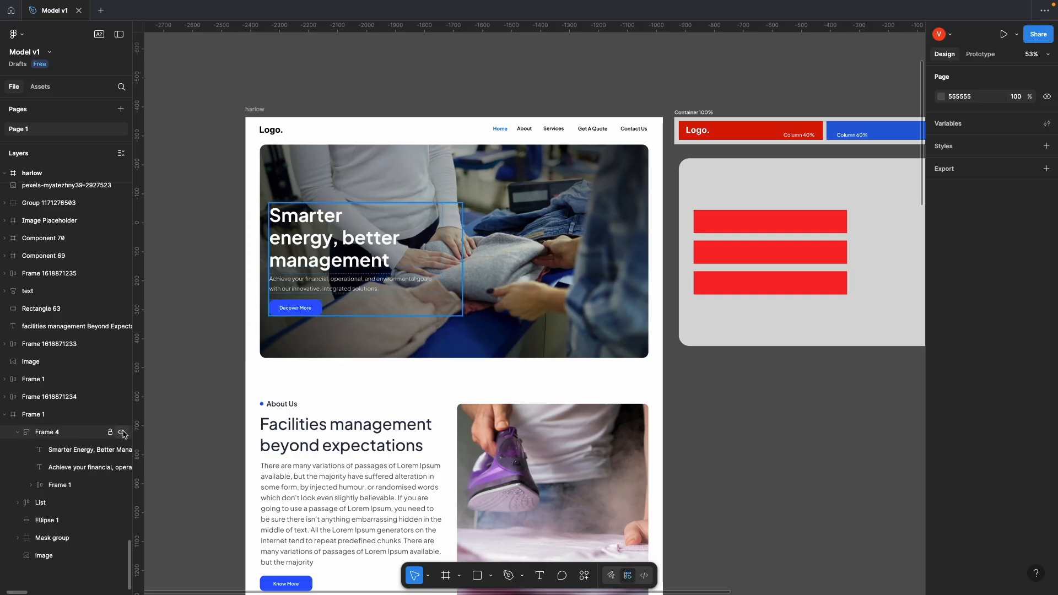
click(122, 435)
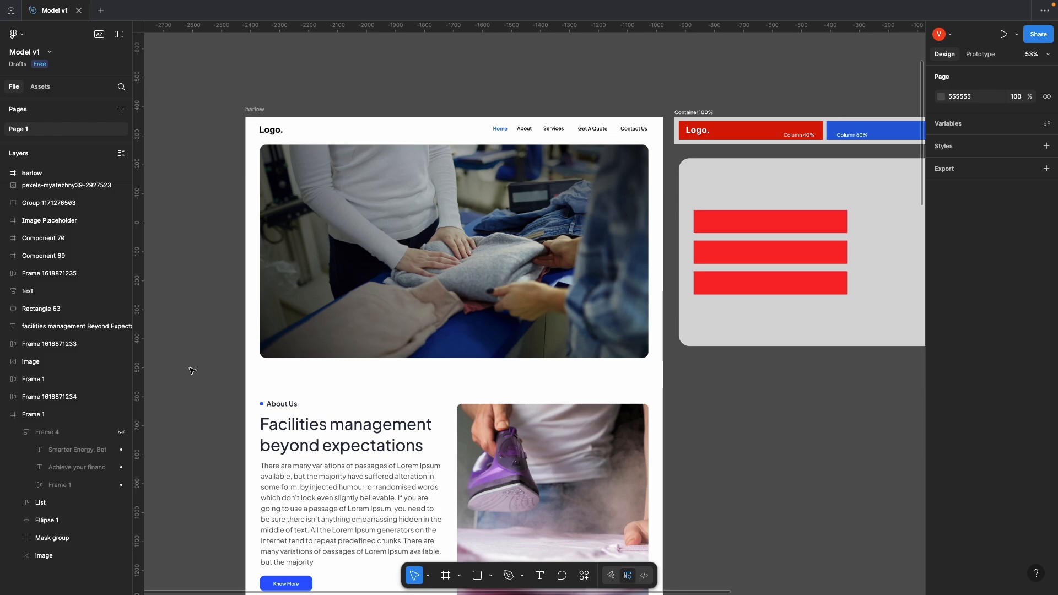
Step: Export the hero's background image at 1x as a JPG named hero-background in Downloads, and deselect the image
click(495, 267)
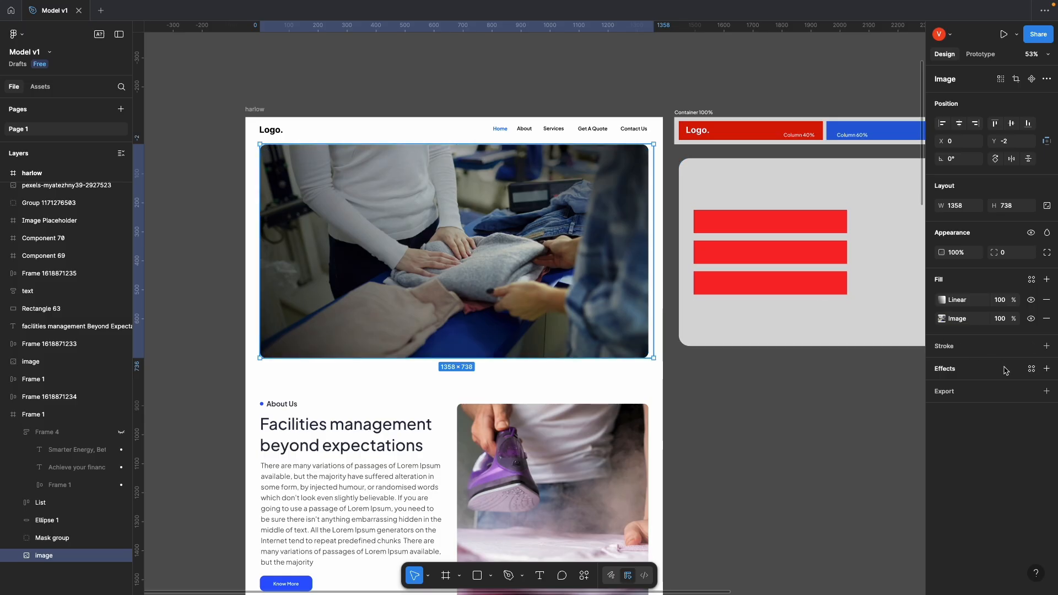
click(1046, 391)
click(1000, 417)
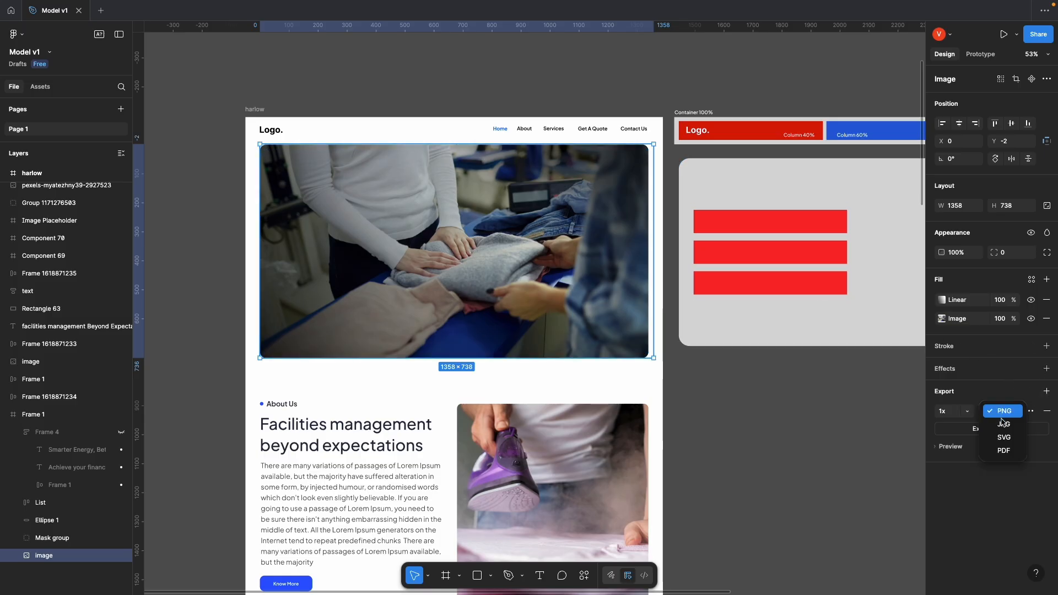
click(998, 425)
click(992, 428)
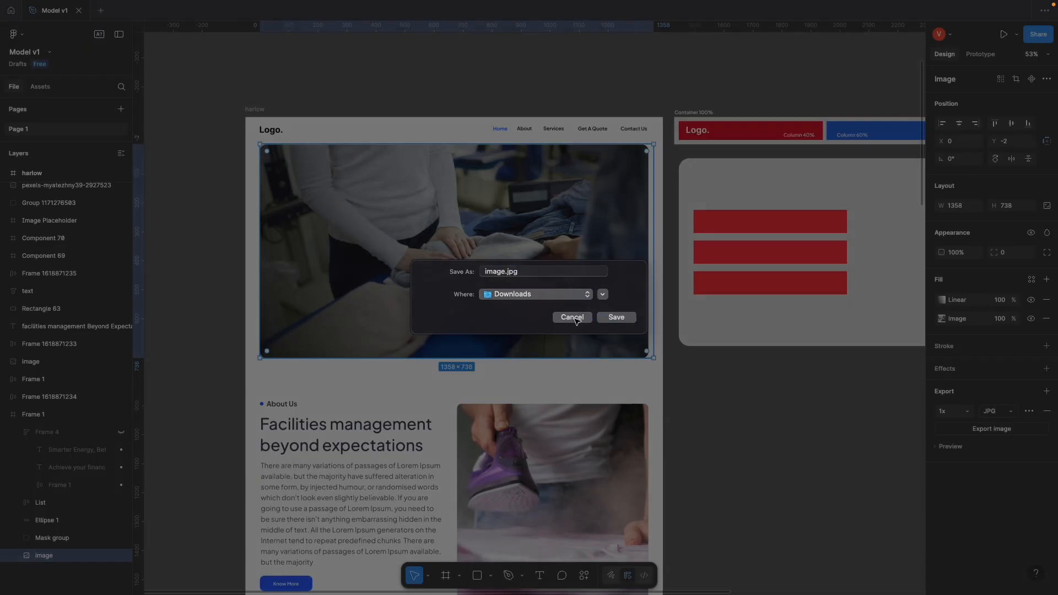
click(572, 318)
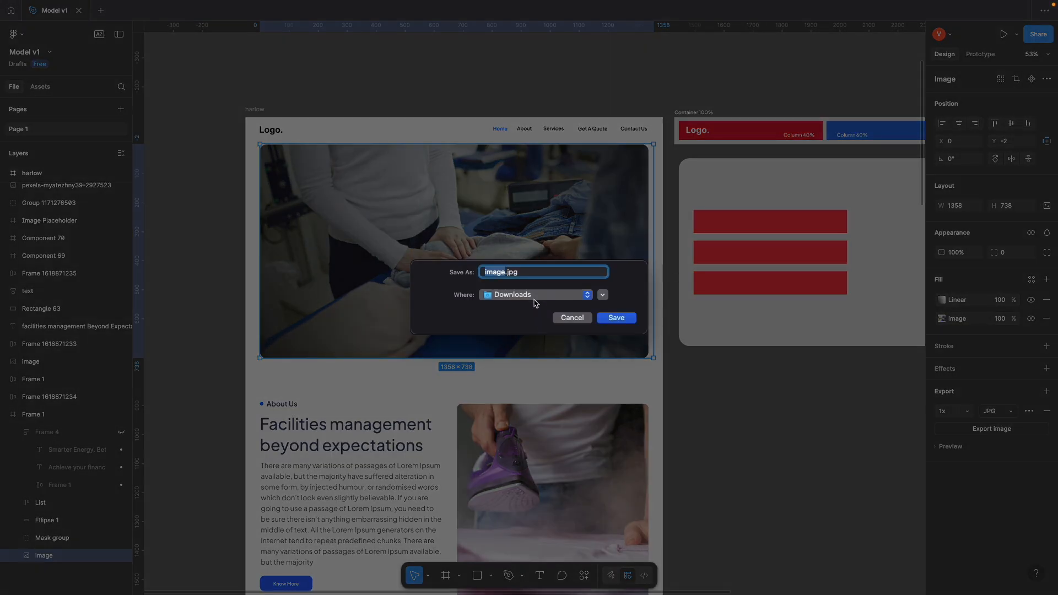
text(hero-background)
click(616, 317)
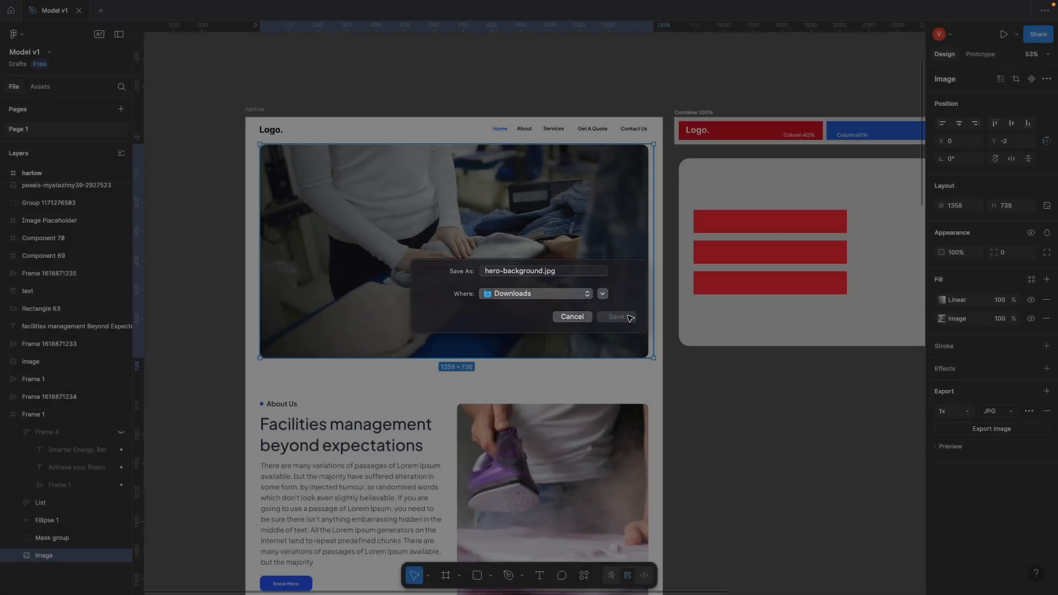
click(470, 105)
scroll(466, 215, left, 1)
Step: Switch to Google Chrome and add a new container to the empty Home page in Elementor
key(ctrl+Up)
click(480, 52)
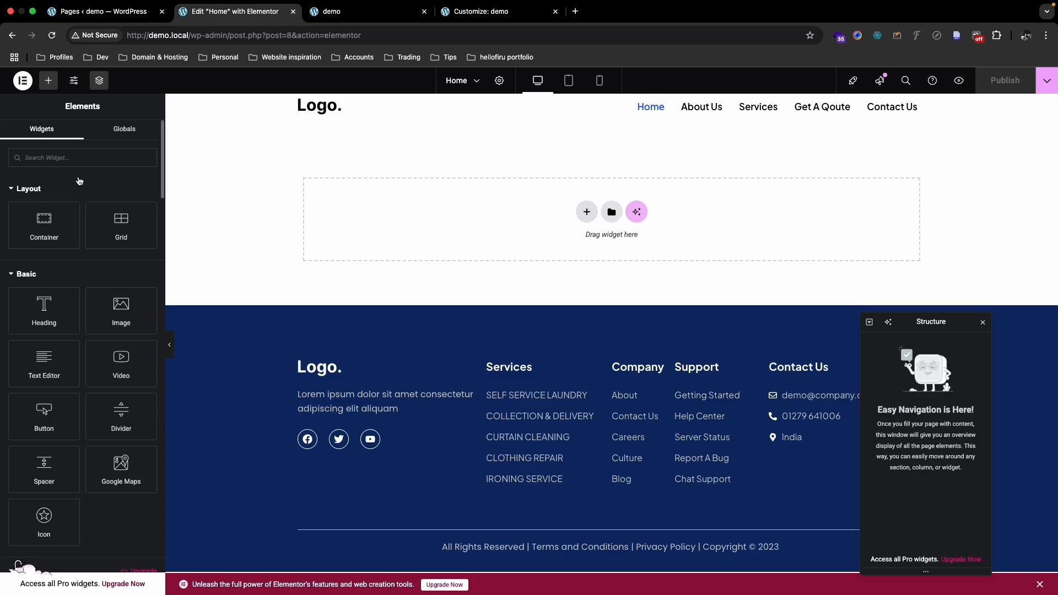
drag(44, 222, 286, 286)
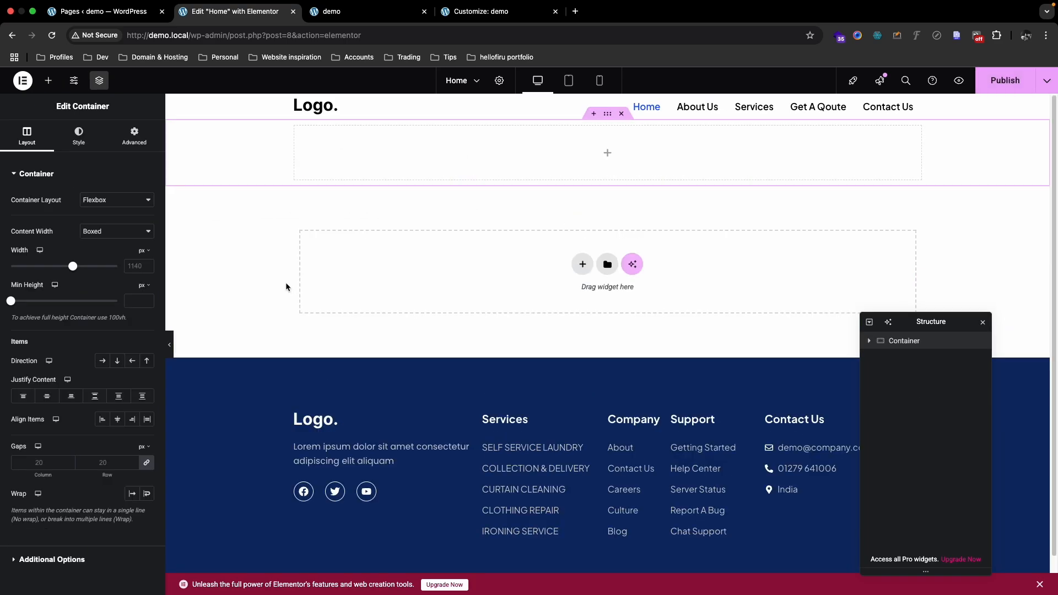
Step: Switch to Figma to examine the hero section's layout below the header, and return to Elementor in Google Chrome
key(ctrl+Up)
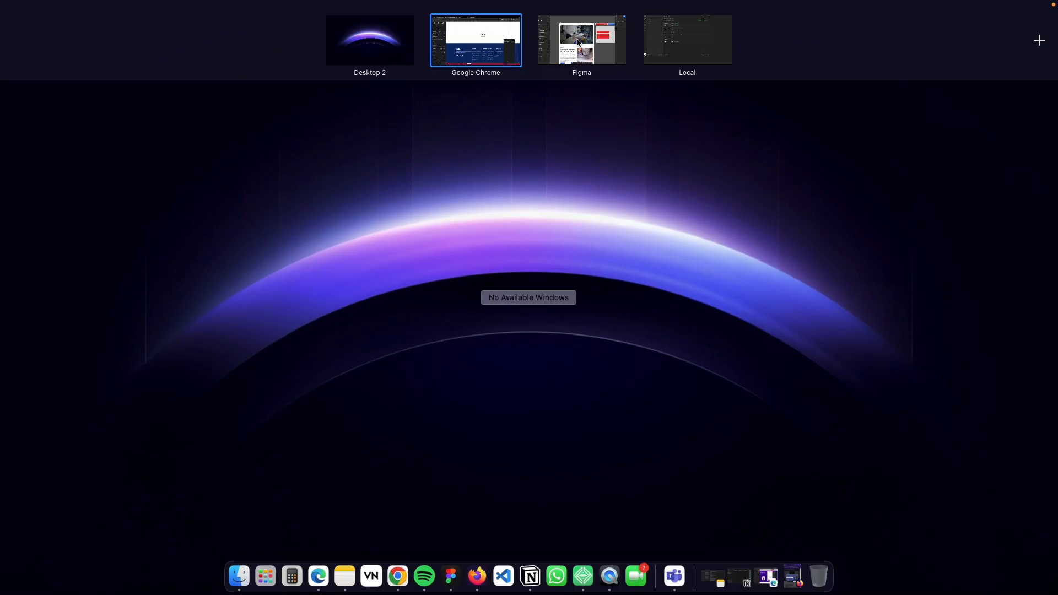
click(578, 43)
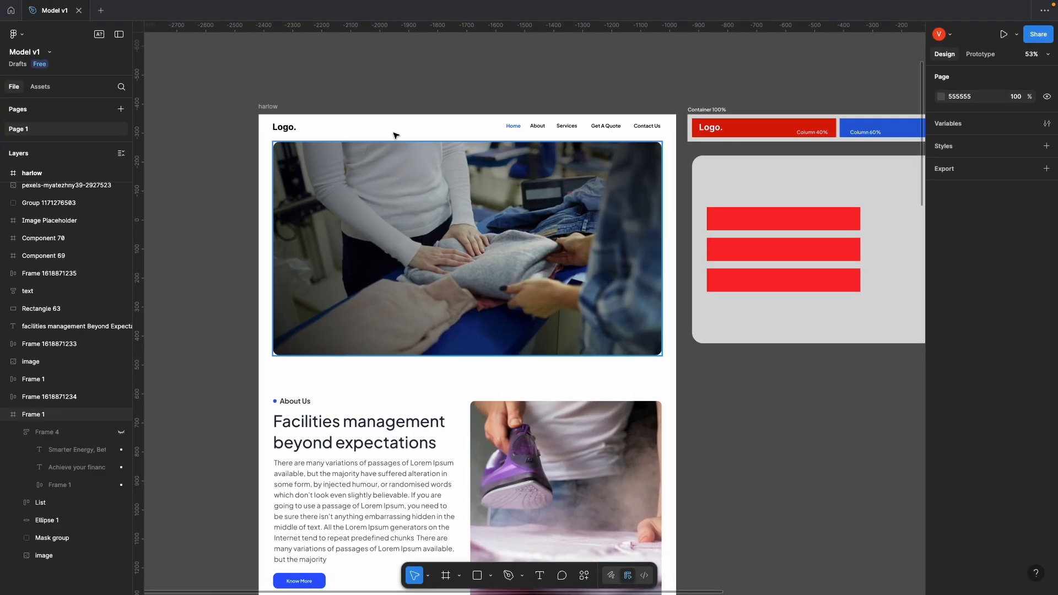
key(ctrl+Up)
click(498, 48)
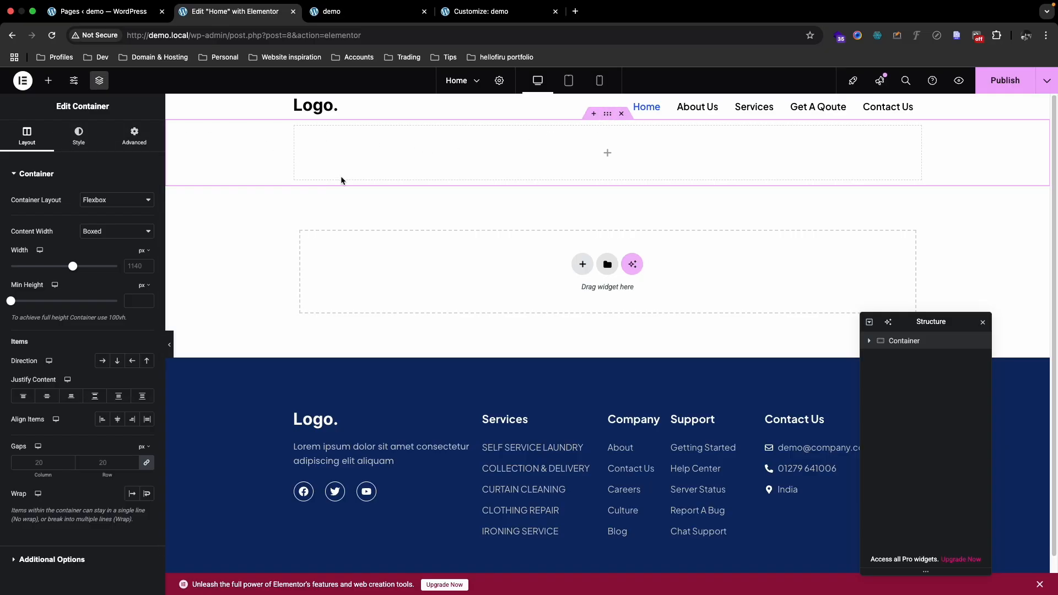
Step: Try a blue image from the media library as the new container's Classic background and remove it
double_click(910, 341)
click(79, 135)
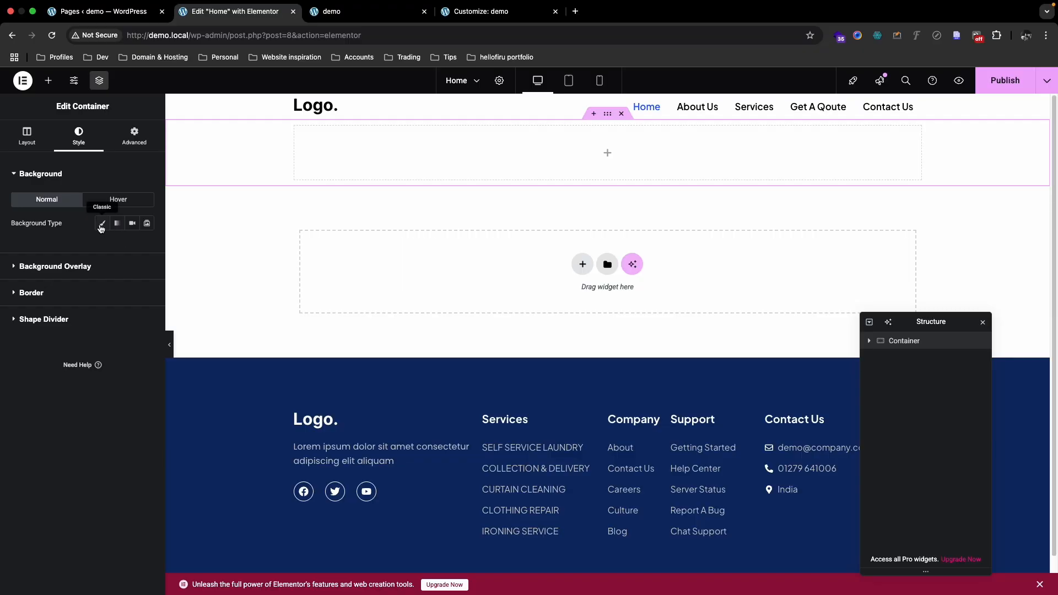
click(102, 224)
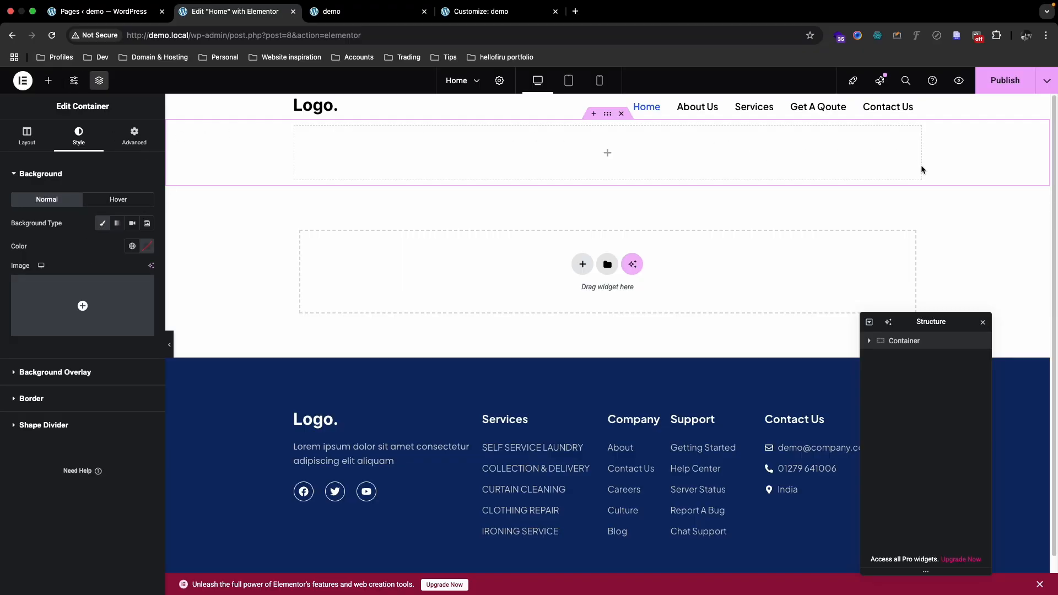
click(82, 306)
click(1013, 562)
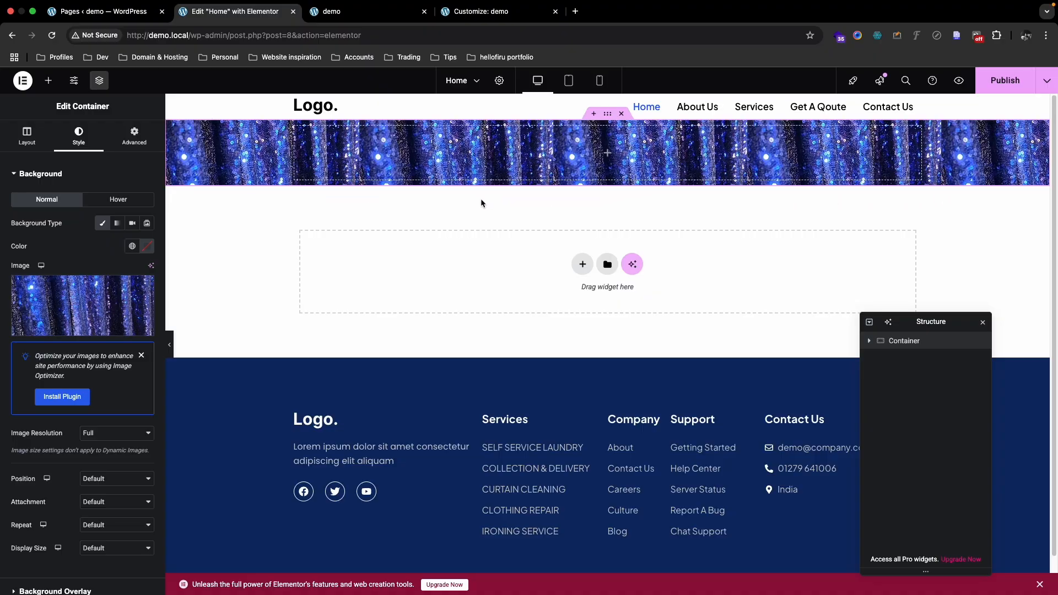
click(141, 288)
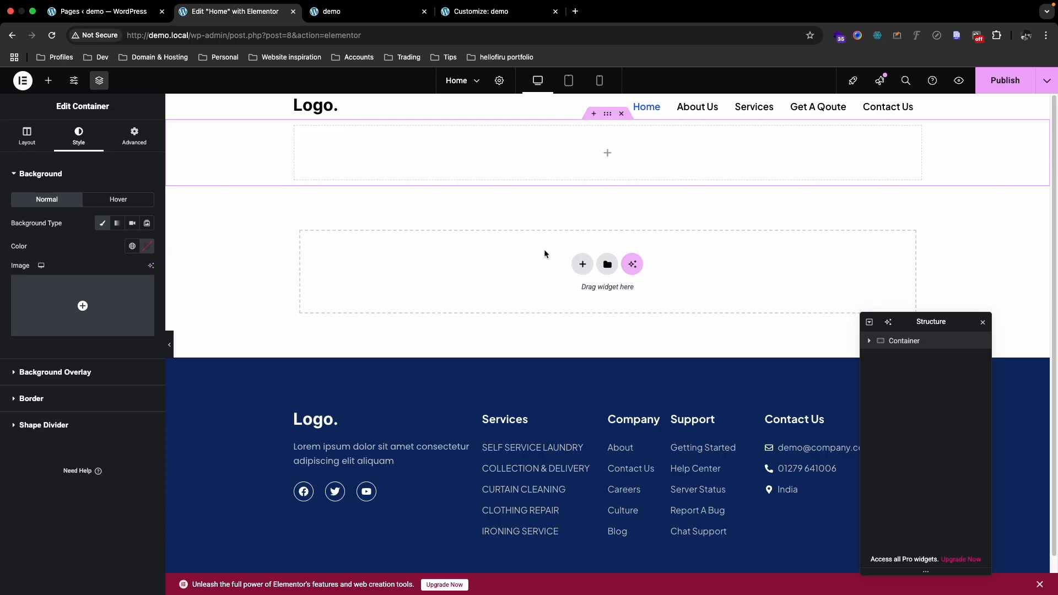
Step: Set the container's margins and padding to 0 with a 30 px top margin, checking the hero's spacing in Figma
click(150, 141)
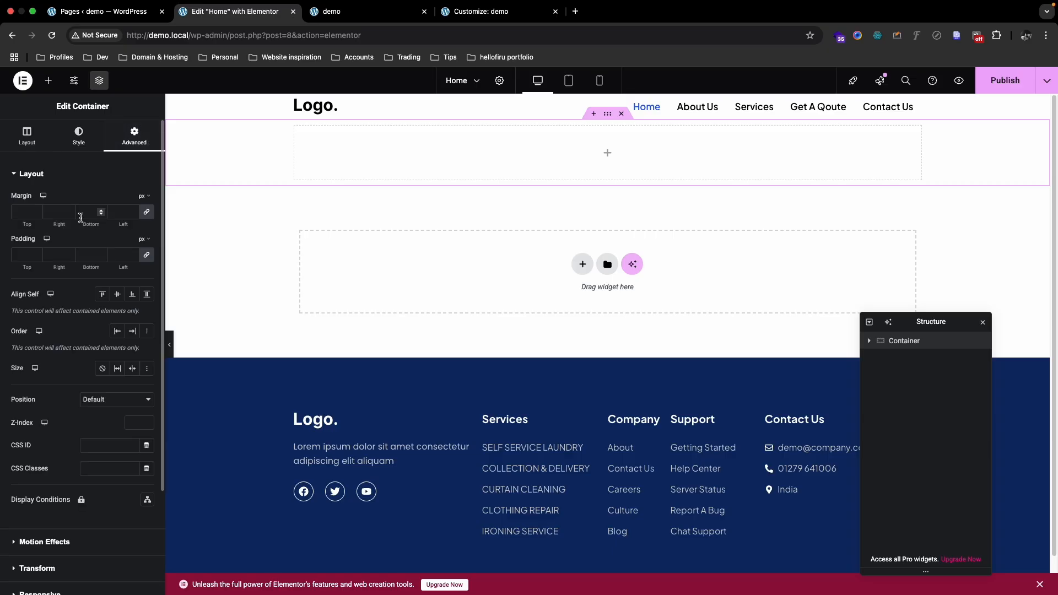
click(146, 254)
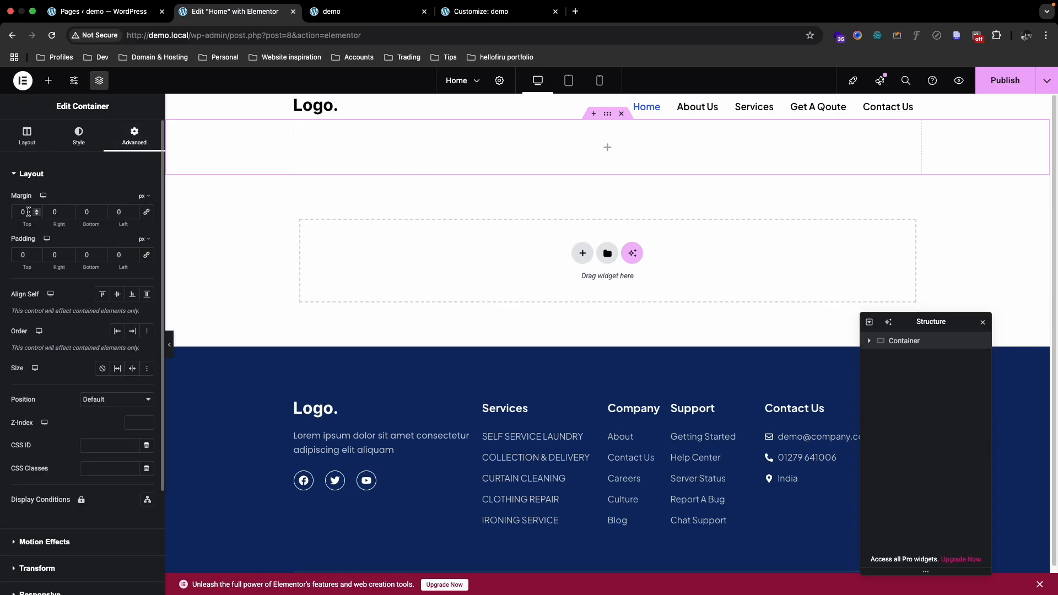
key(ctrl+Up)
click(581, 40)
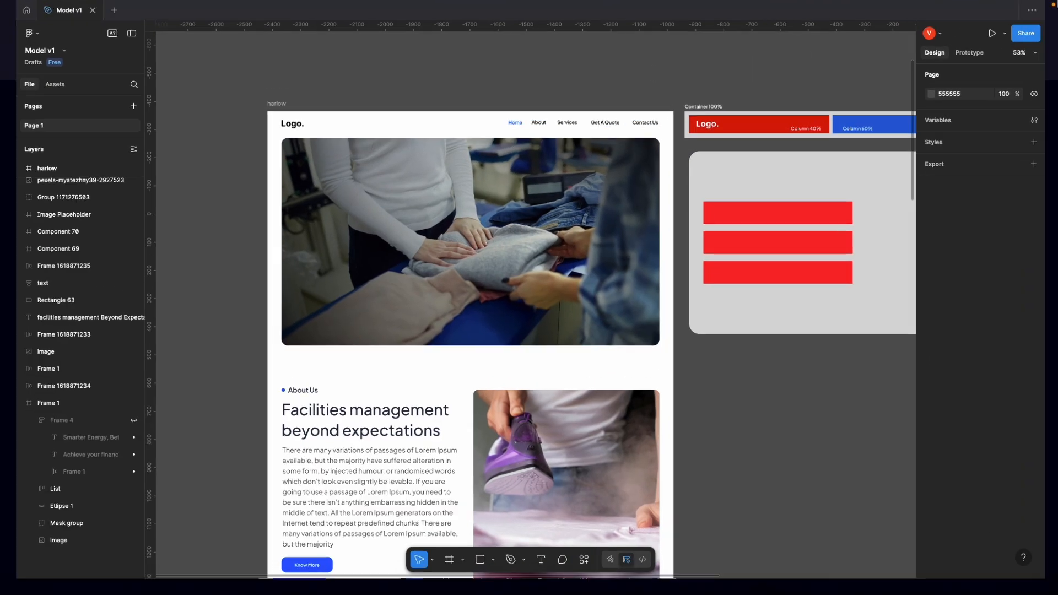
key(ctrl+Up)
click(508, 58)
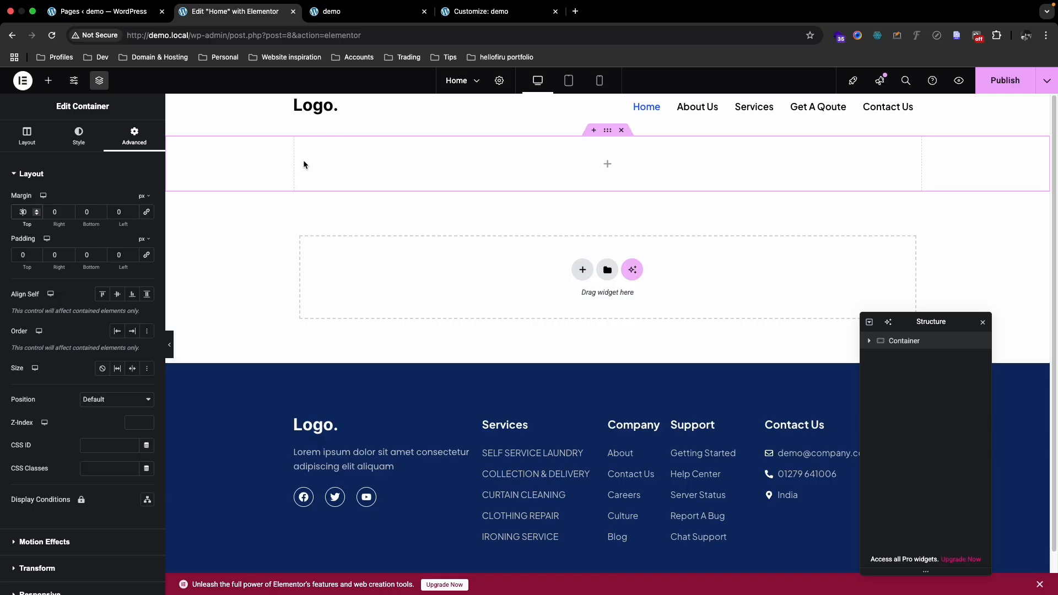
Step: Add an inner container inside the existing container and set its gaps, margin and padding to 0
click(49, 80)
drag(44, 223, 449, 168)
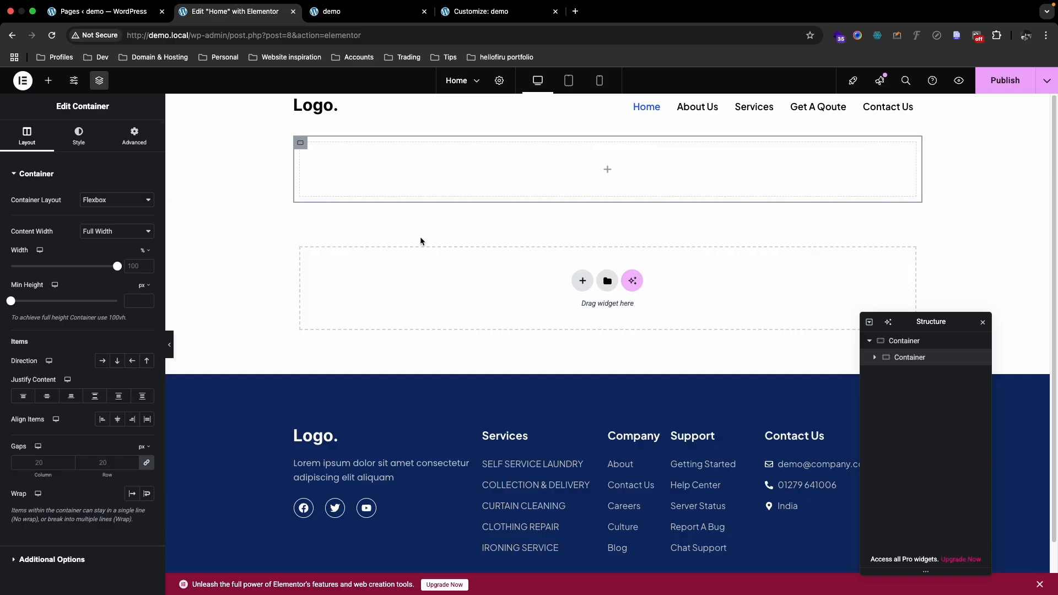
click(146, 462)
click(136, 146)
click(146, 212)
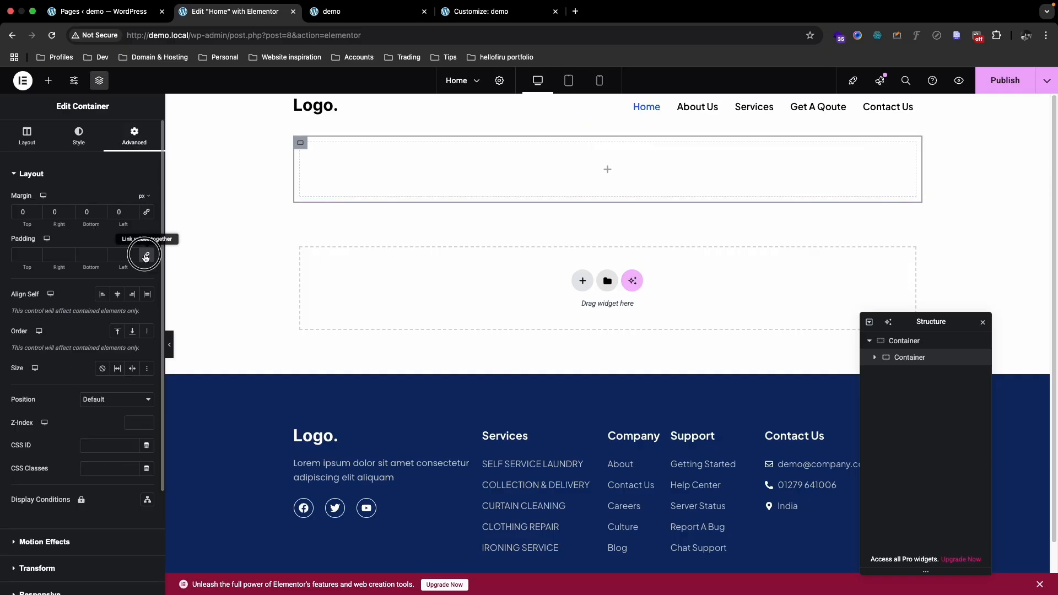
click(146, 255)
Step: Go through the inner container's Classic, Gradient, Video and Slideshow background types and choose Classic
click(79, 138)
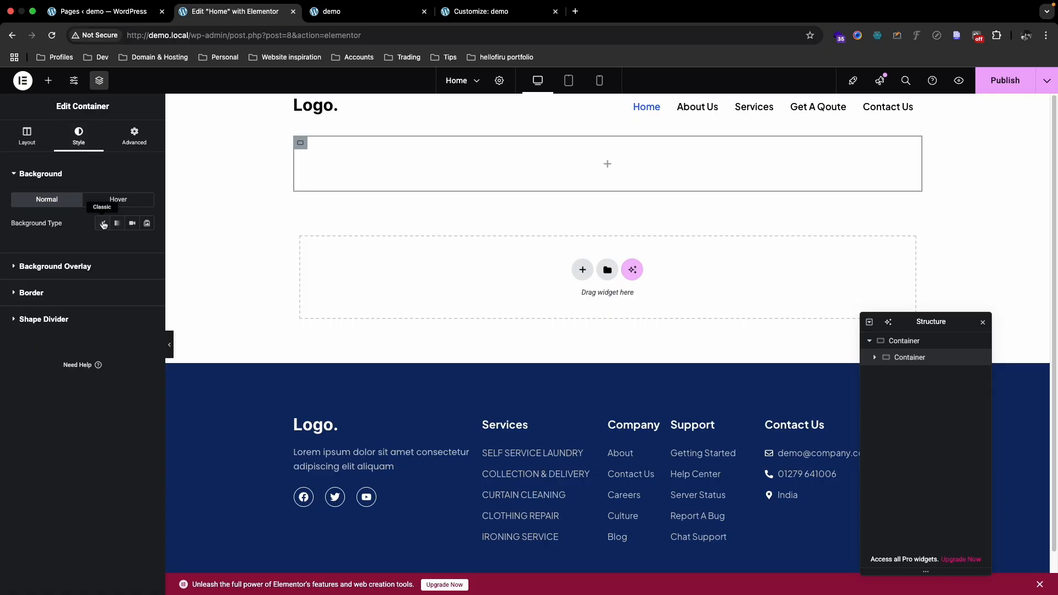
click(103, 224)
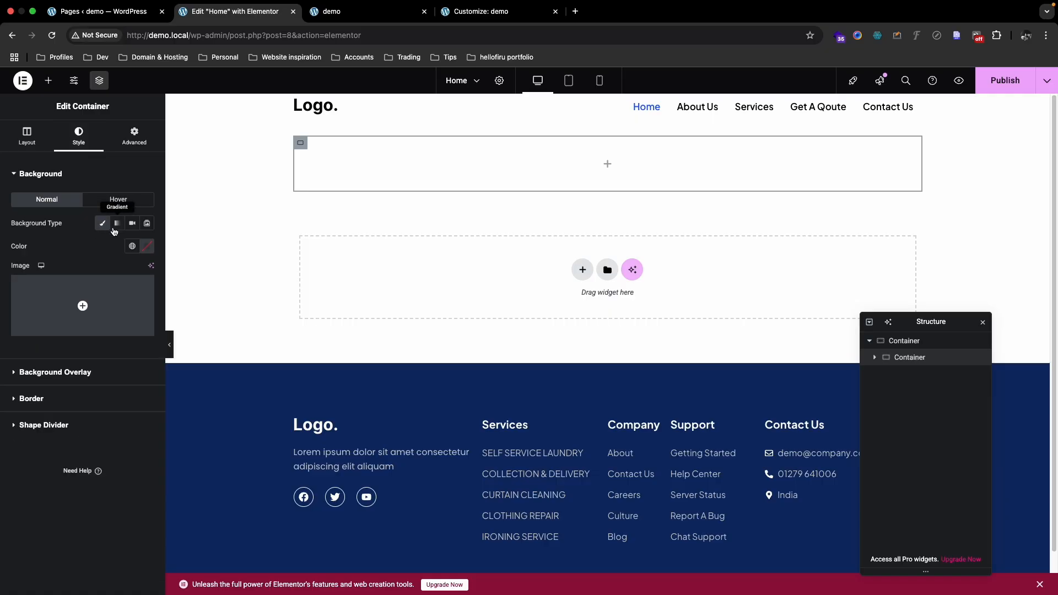
click(116, 223)
click(130, 224)
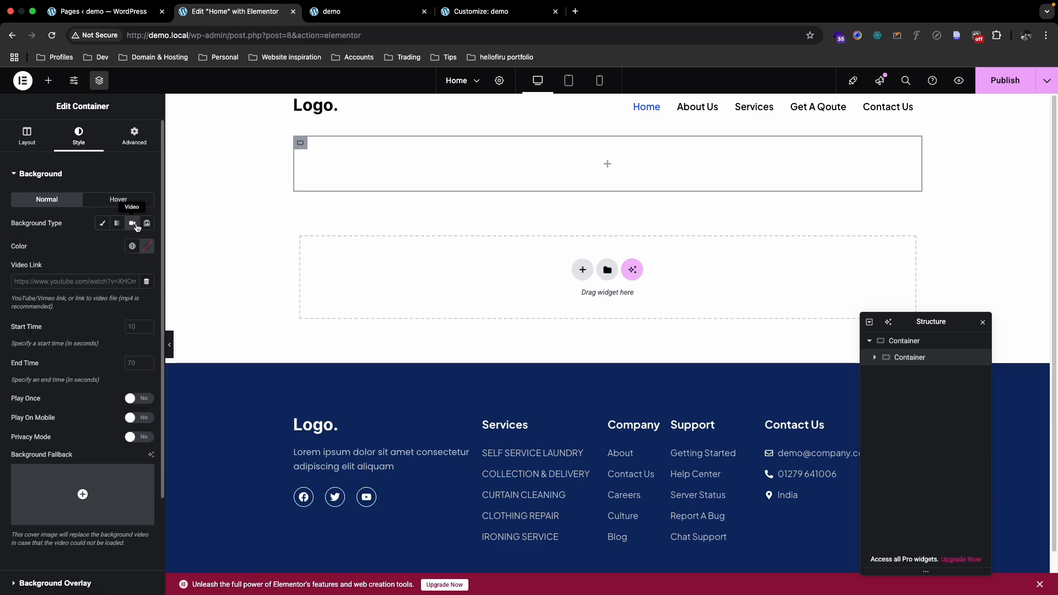
click(146, 223)
click(103, 223)
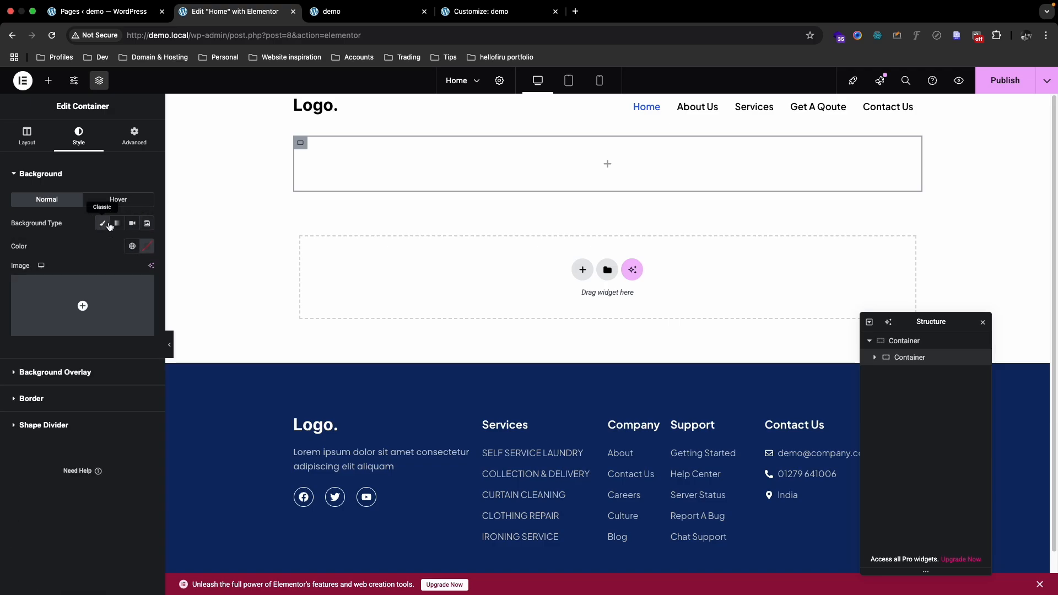
click(117, 223)
click(133, 223)
click(101, 224)
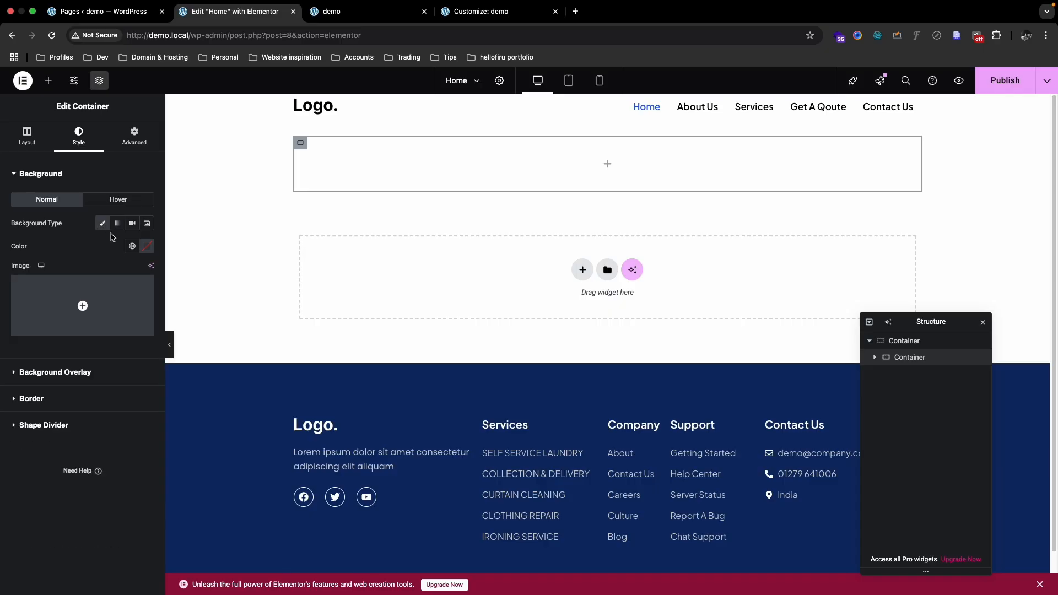
Step: Try the red background color #E72424 on the inner container and reset it
mouse_move(109, 304)
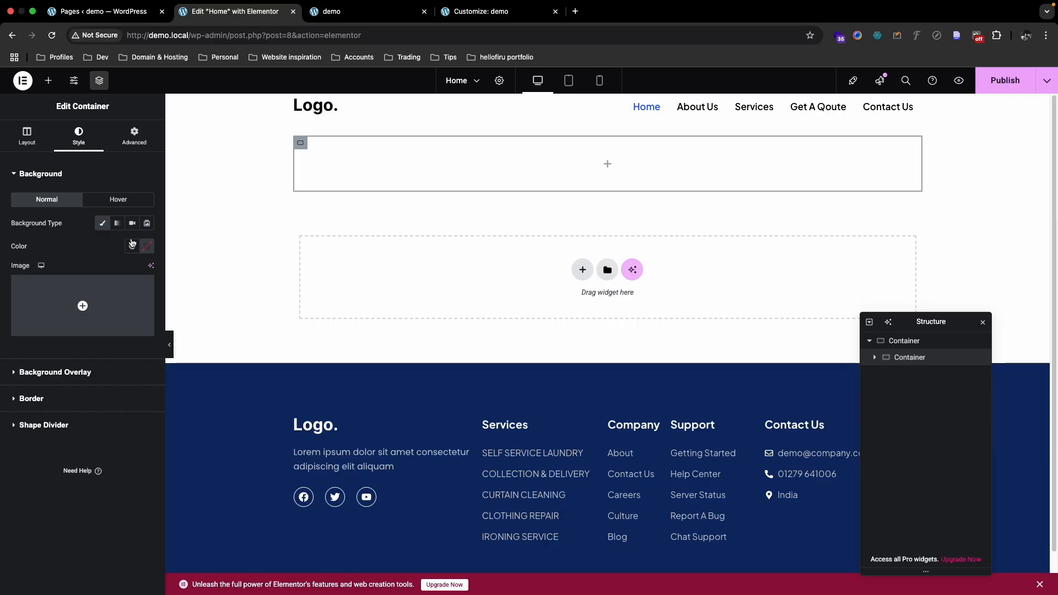
click(147, 245)
drag(120, 353, 190, 298)
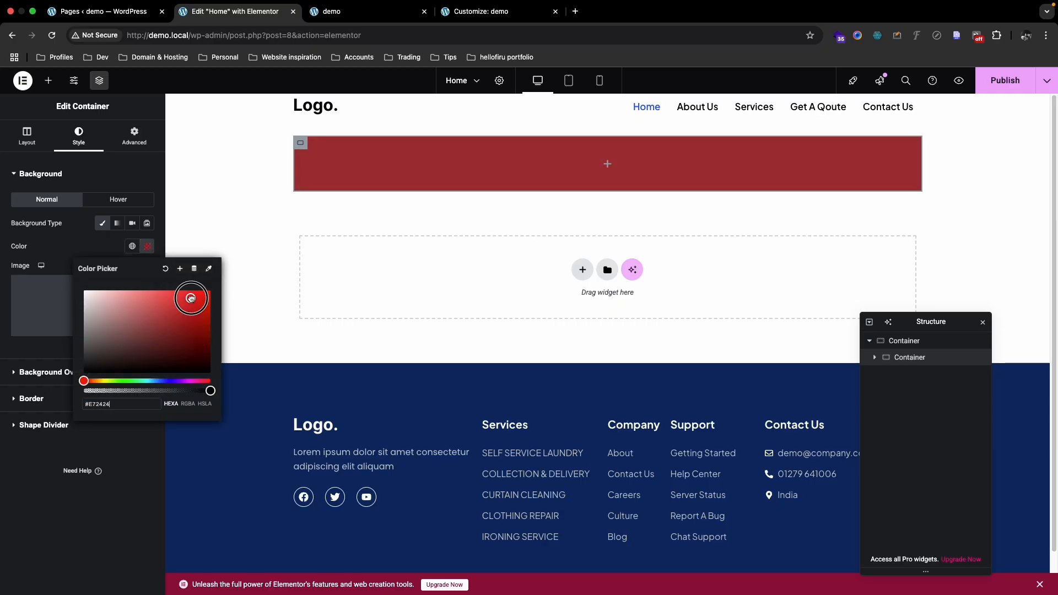
click(165, 268)
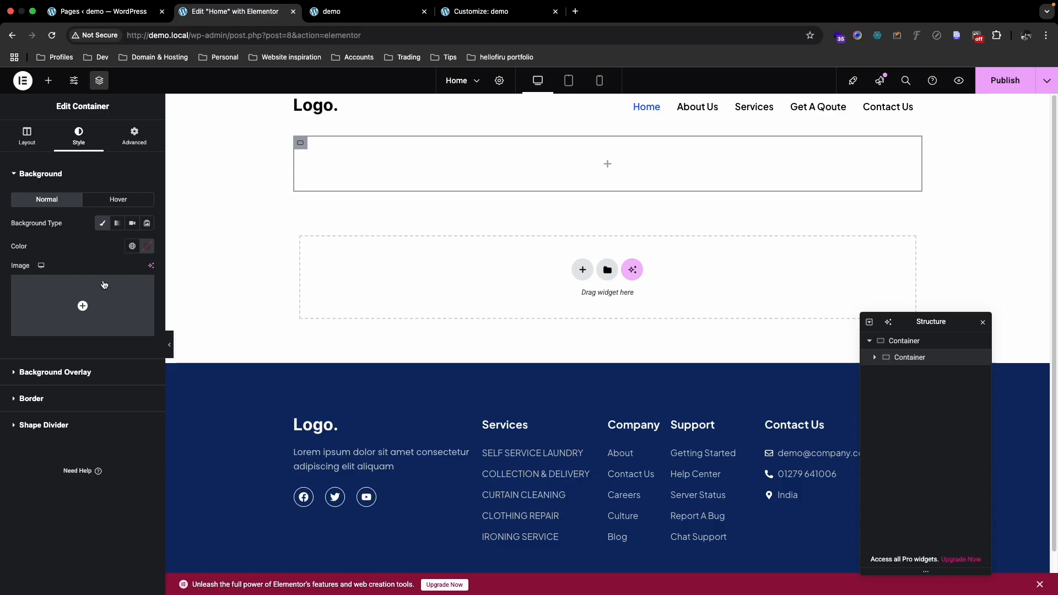
Step: Upload hero-background.jpg from Downloads and insert it as the inner container's background image
click(83, 305)
click(157, 121)
click(569, 310)
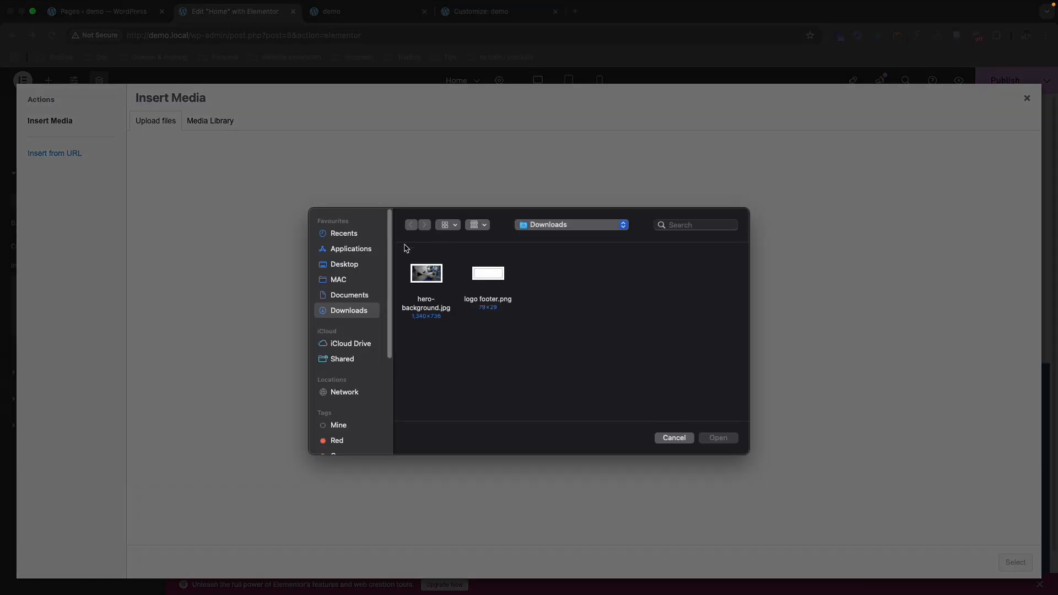
click(420, 276)
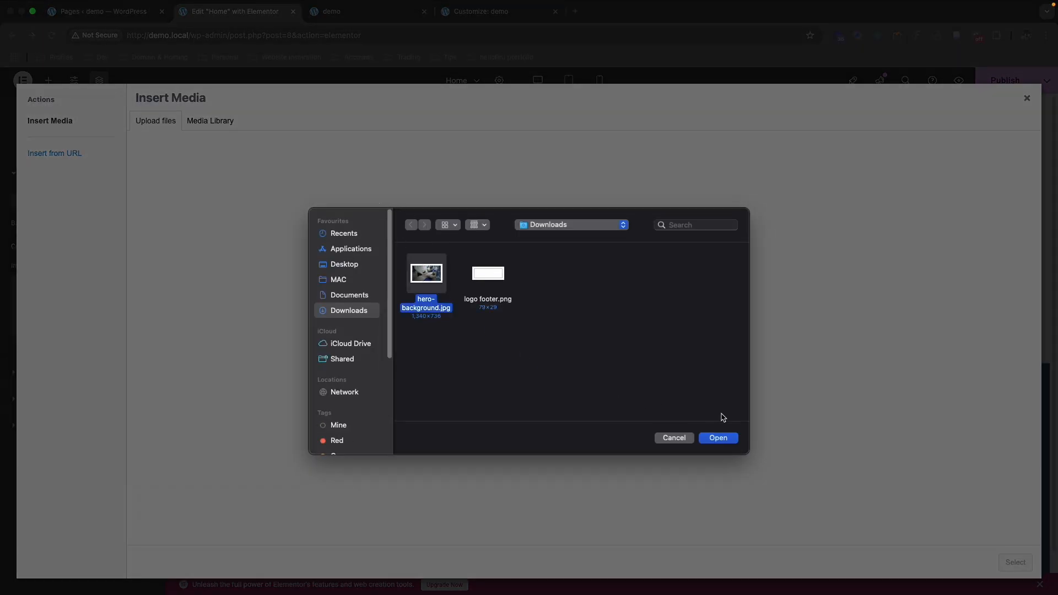
click(719, 438)
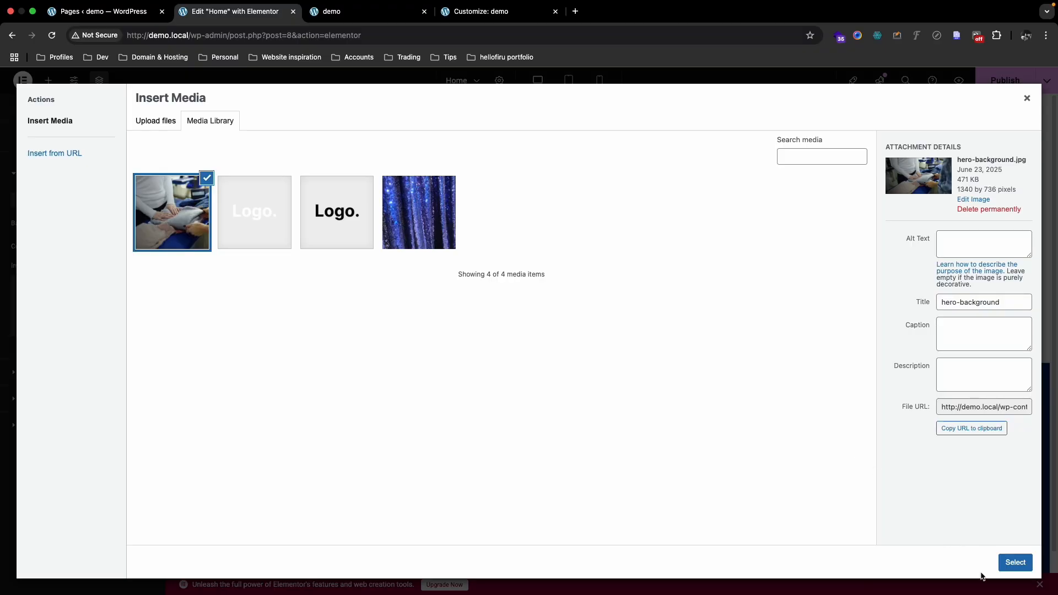
click(1013, 563)
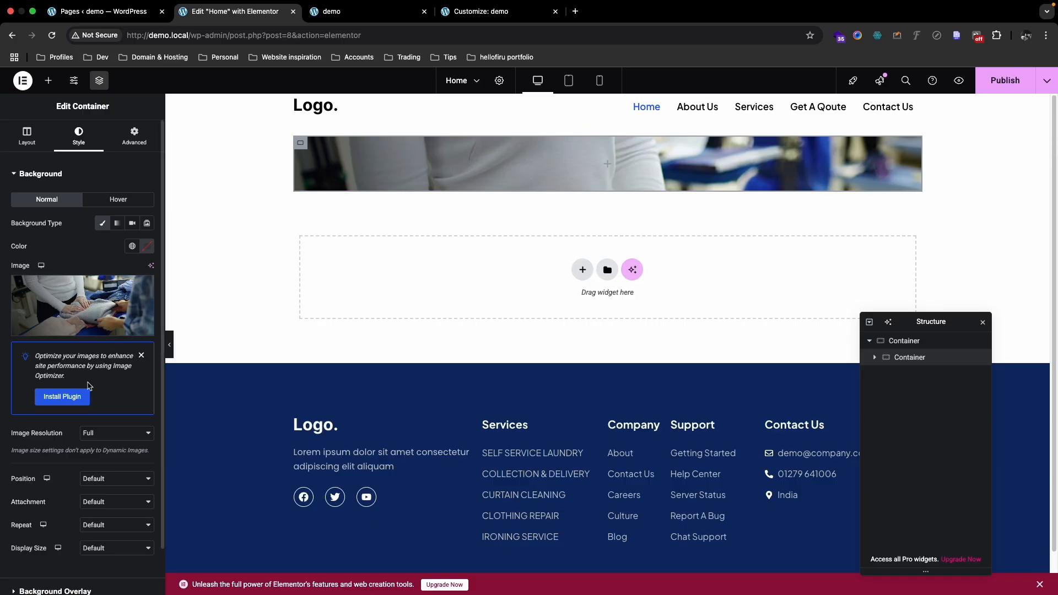
Step: Set the background image's display size to Cover, repeat to No-repeat and position to Center Center
scroll(77, 400, down, 3)
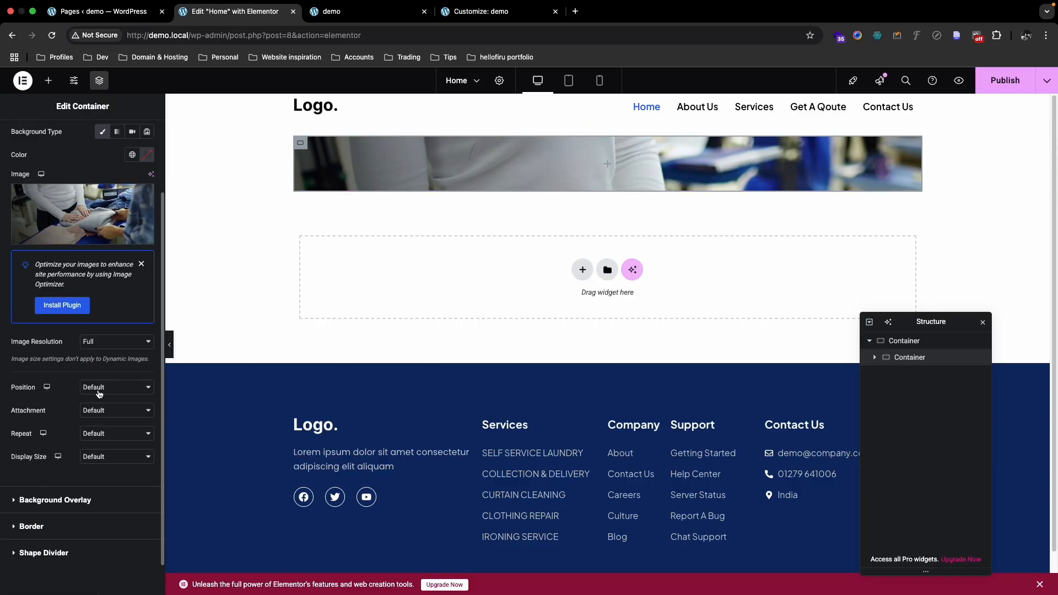
click(103, 460)
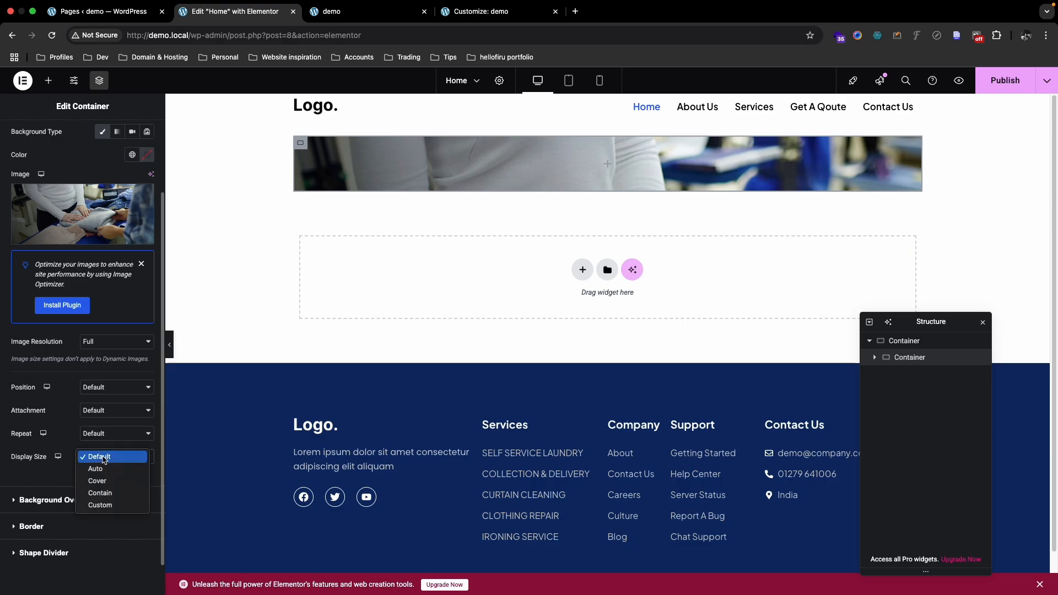
click(106, 481)
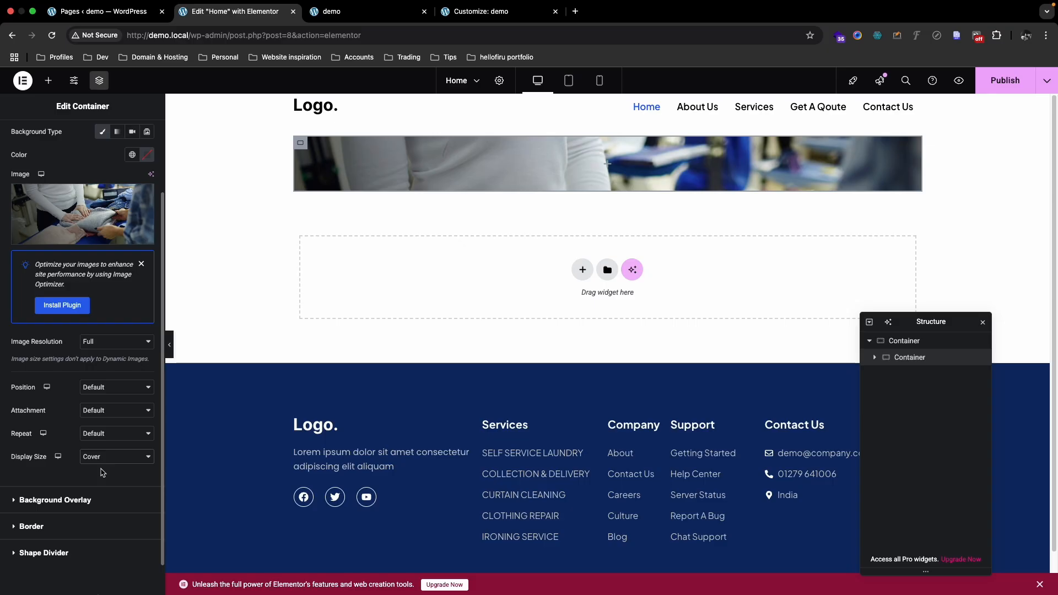
click(113, 435)
click(114, 444)
click(120, 414)
click(120, 410)
click(120, 387)
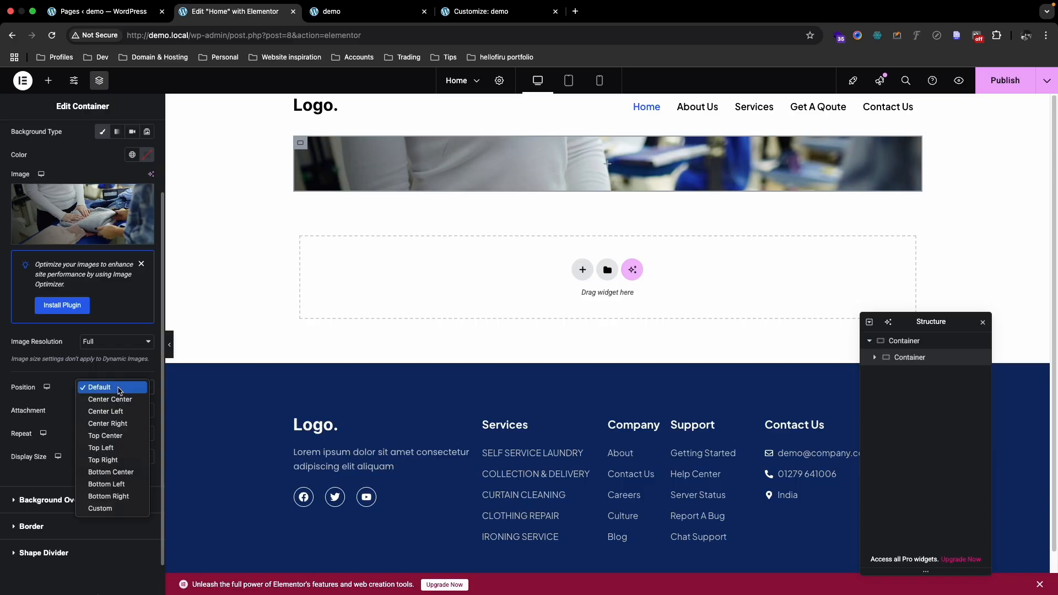
click(121, 400)
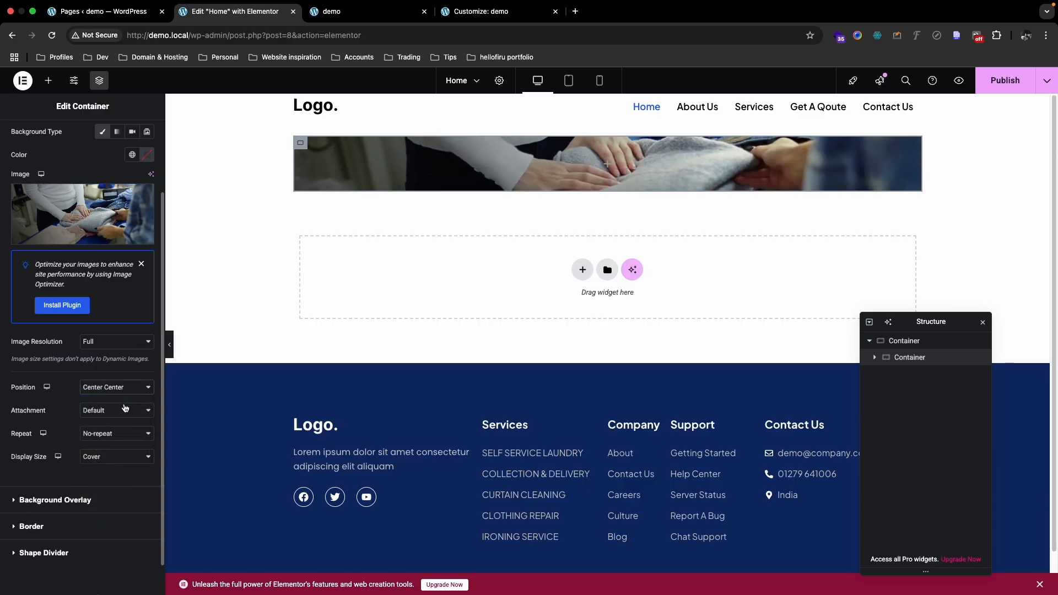
Step: Compare the inner container with the hero design in Figma and inspect the corner radius of the hero's Frame 1
key(ctrl+Up)
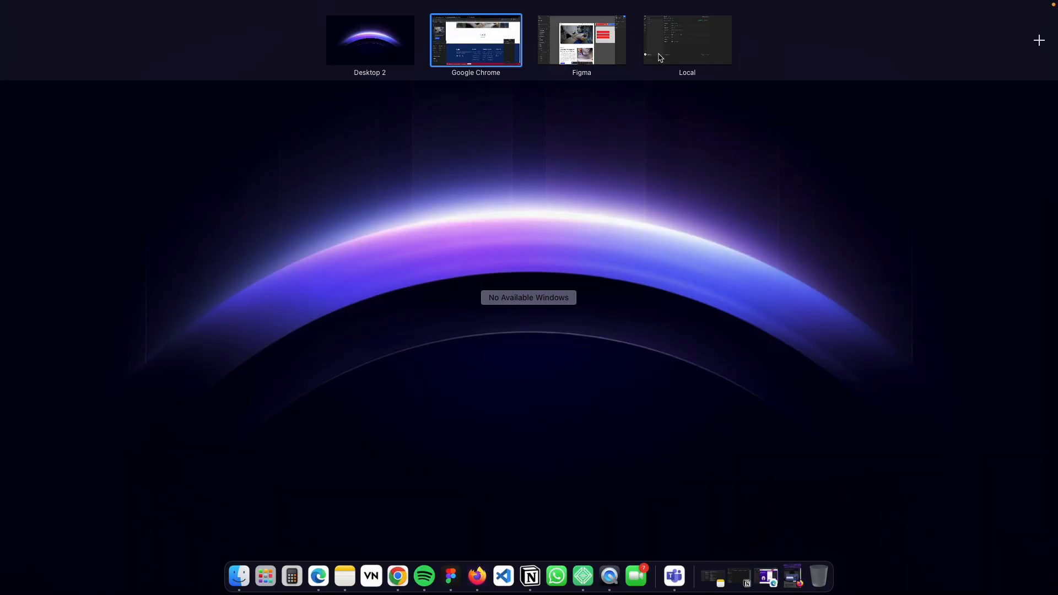
click(573, 55)
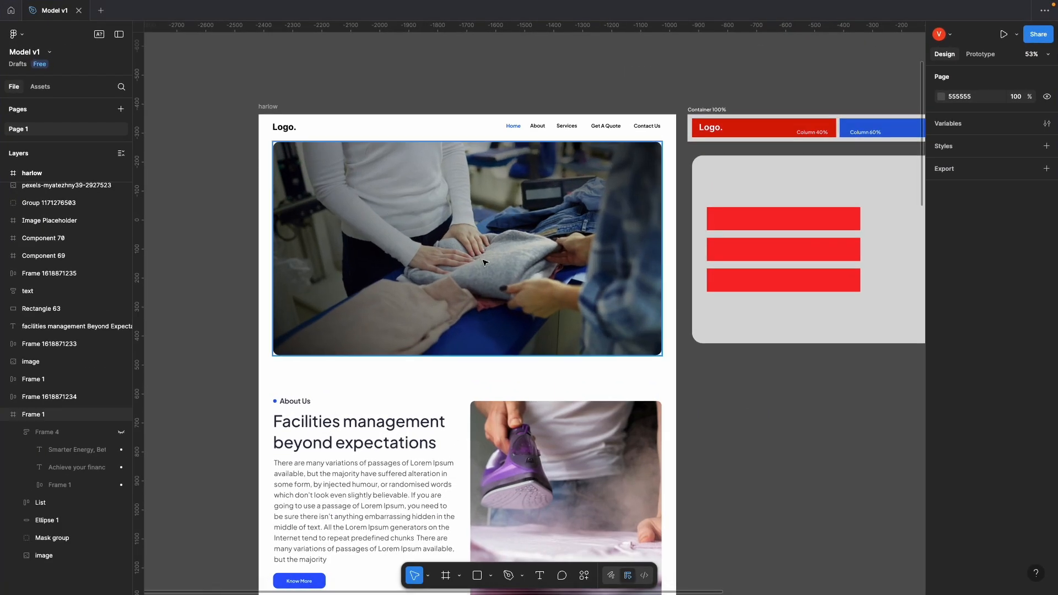
key(ctrl+Up)
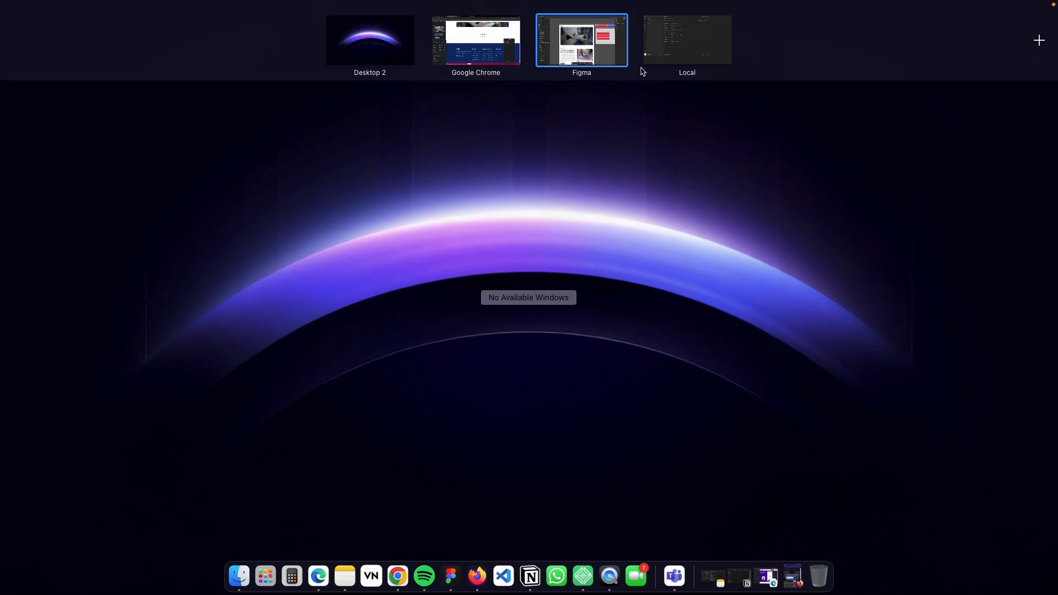
click(479, 51)
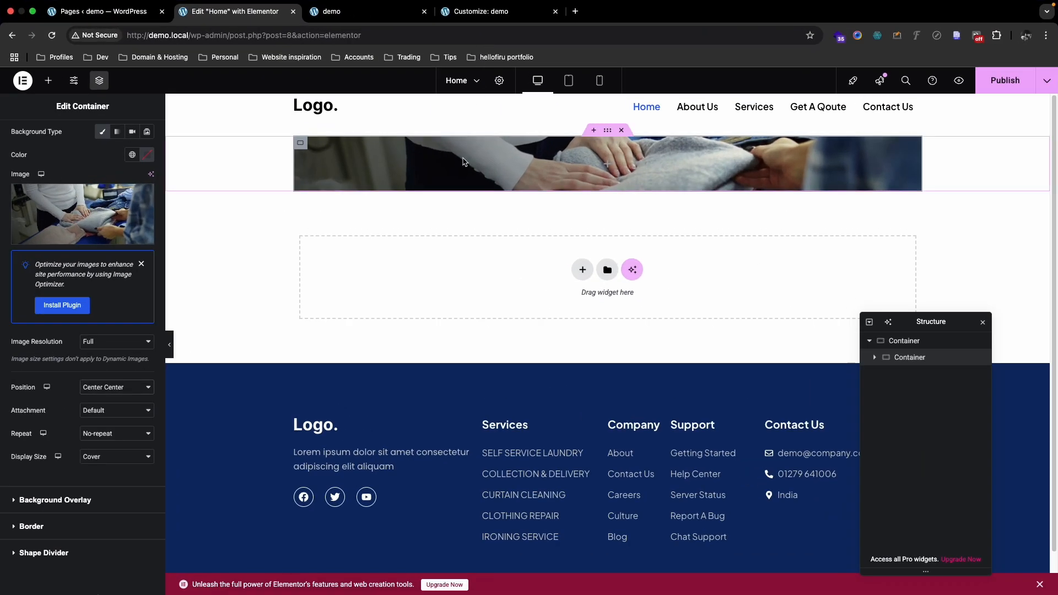
key(ctrl+Up)
click(597, 38)
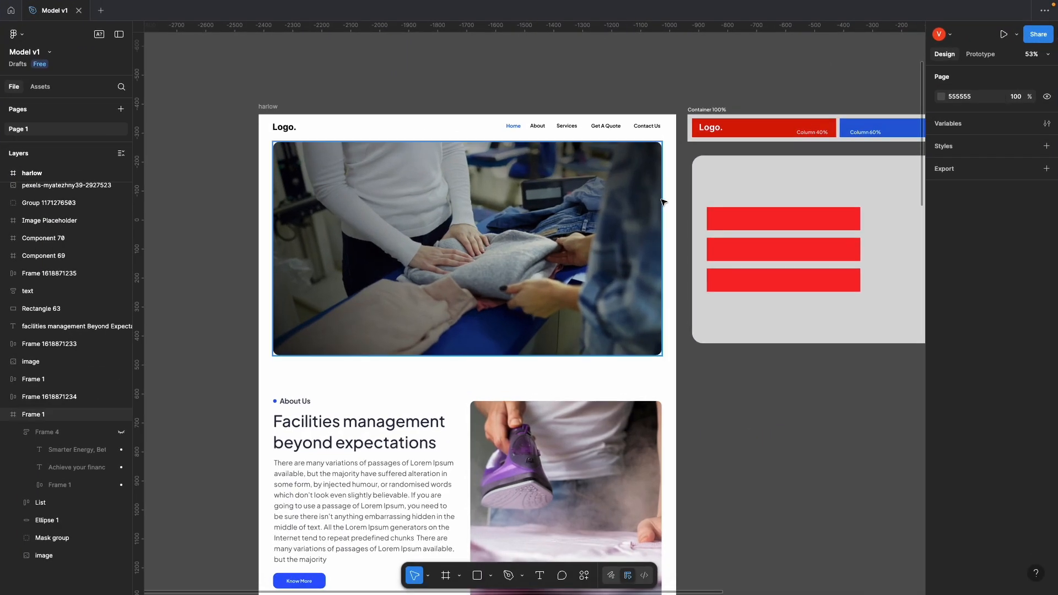
click(650, 202)
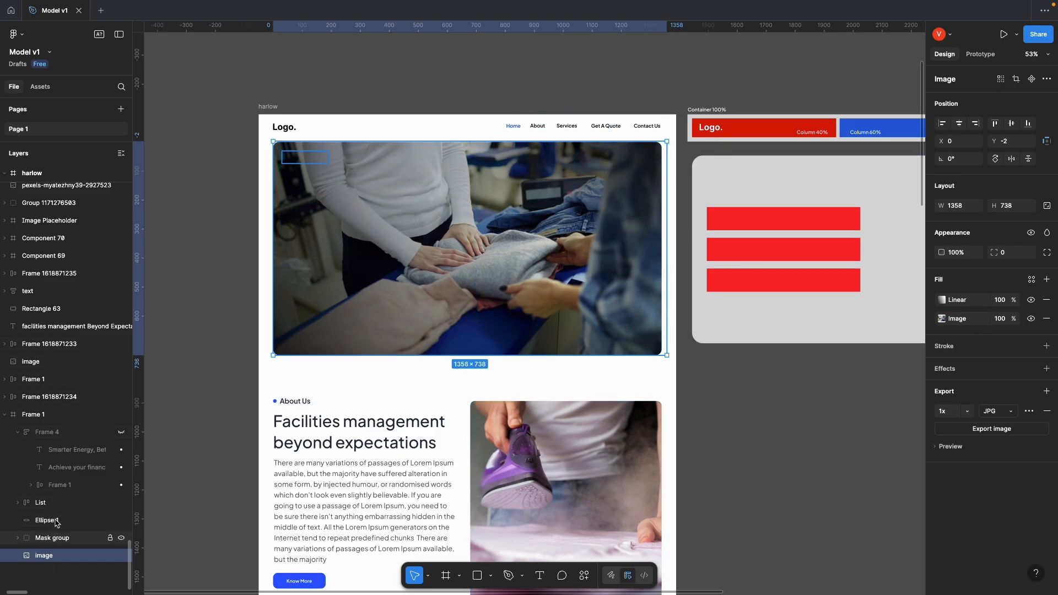
click(58, 414)
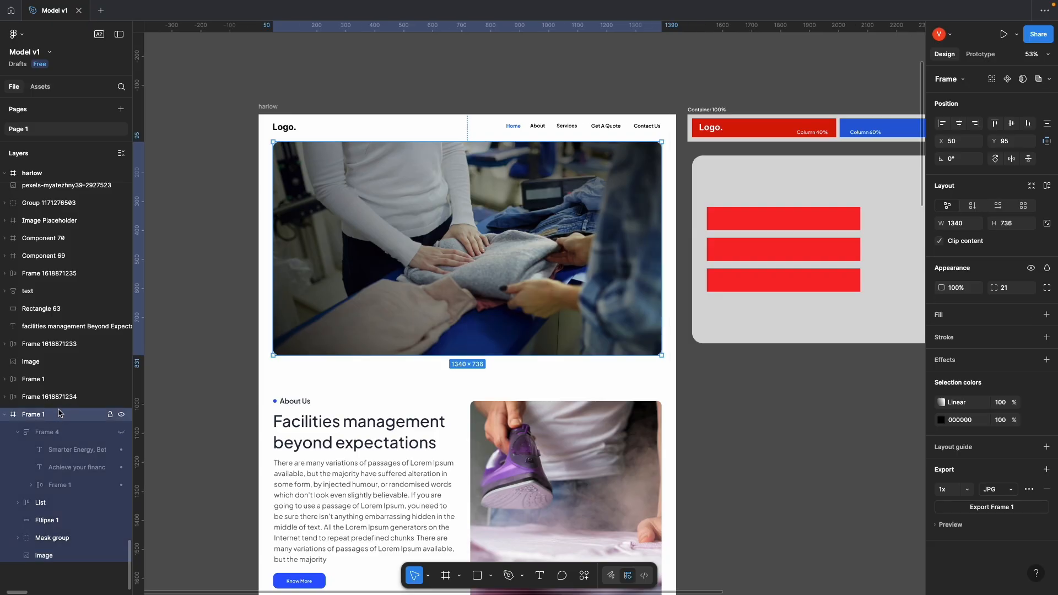
click(1007, 289)
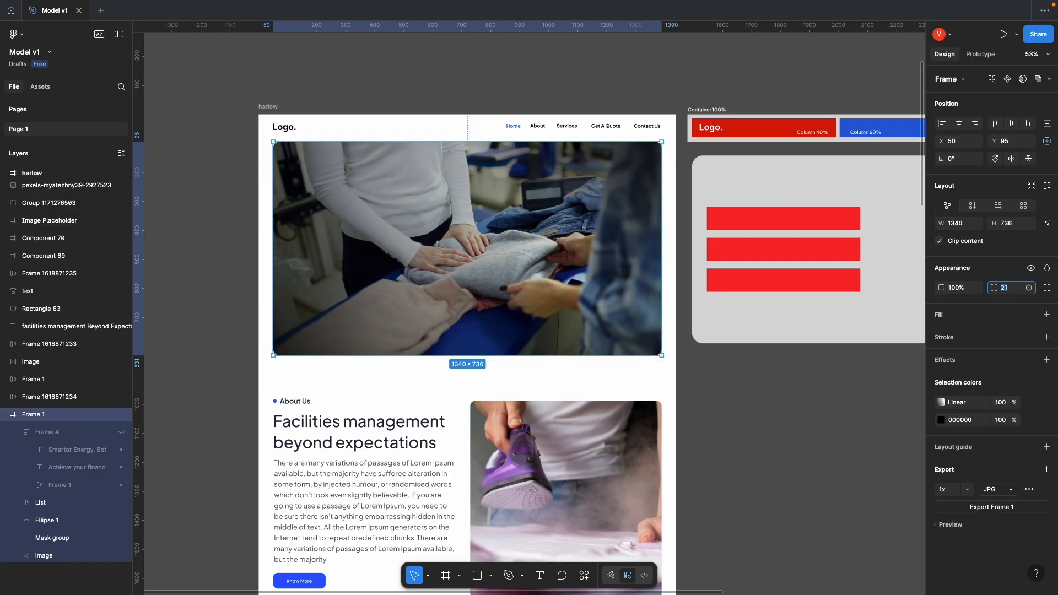
Step: Switch back to Elementor and set the inner container's border radius to 20 px on all corners
key(ctrl+Up)
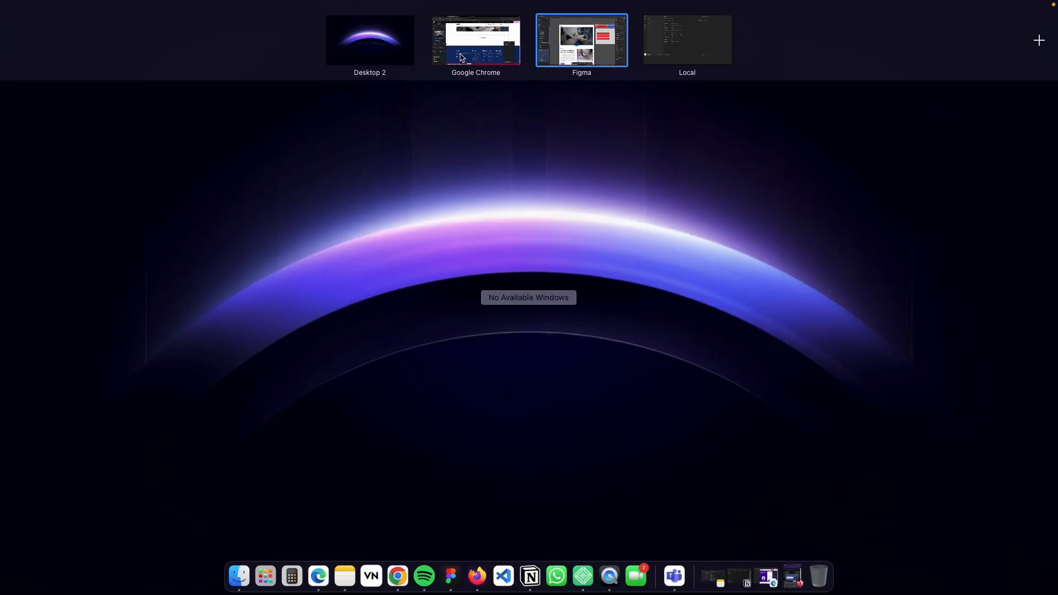
click(462, 58)
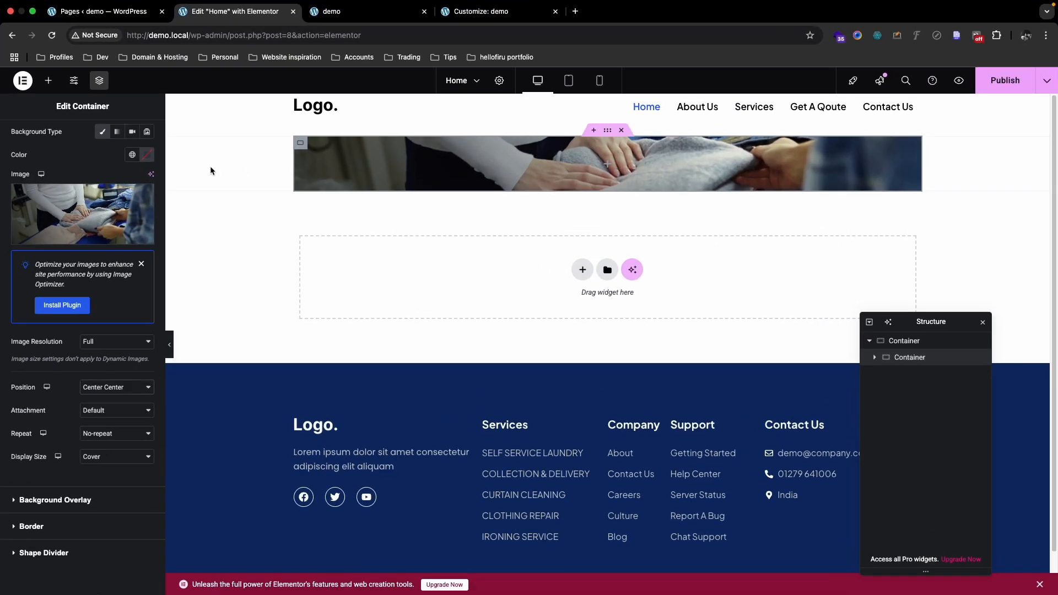
click(68, 528)
click(30, 315)
text(20)
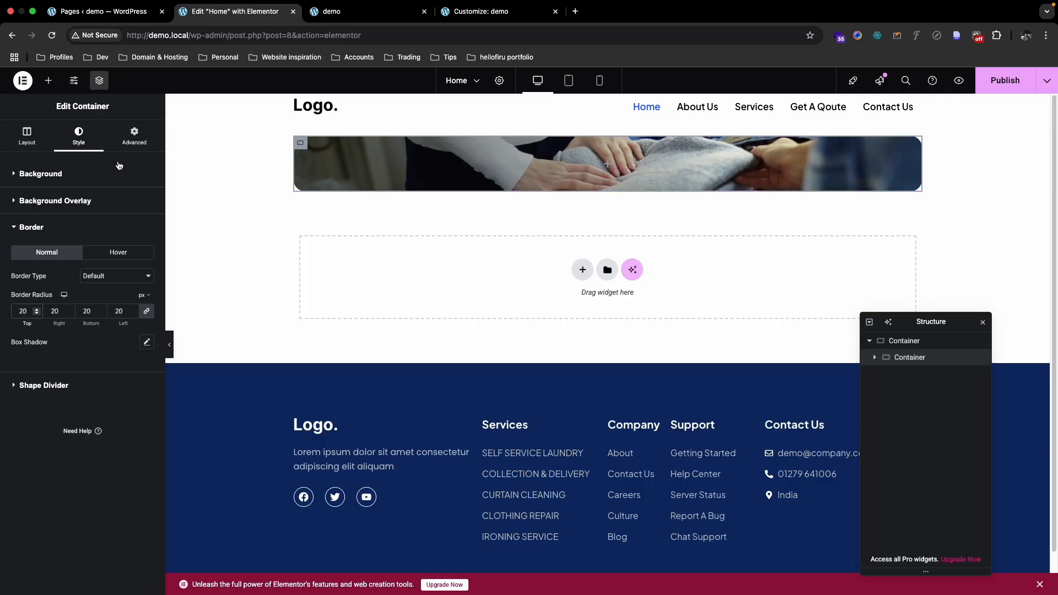
Step: Switch to Figma, make the hero's hidden Frame 4 visible and inspect its heading, paragraph and button
key(ctrl+Up)
click(605, 45)
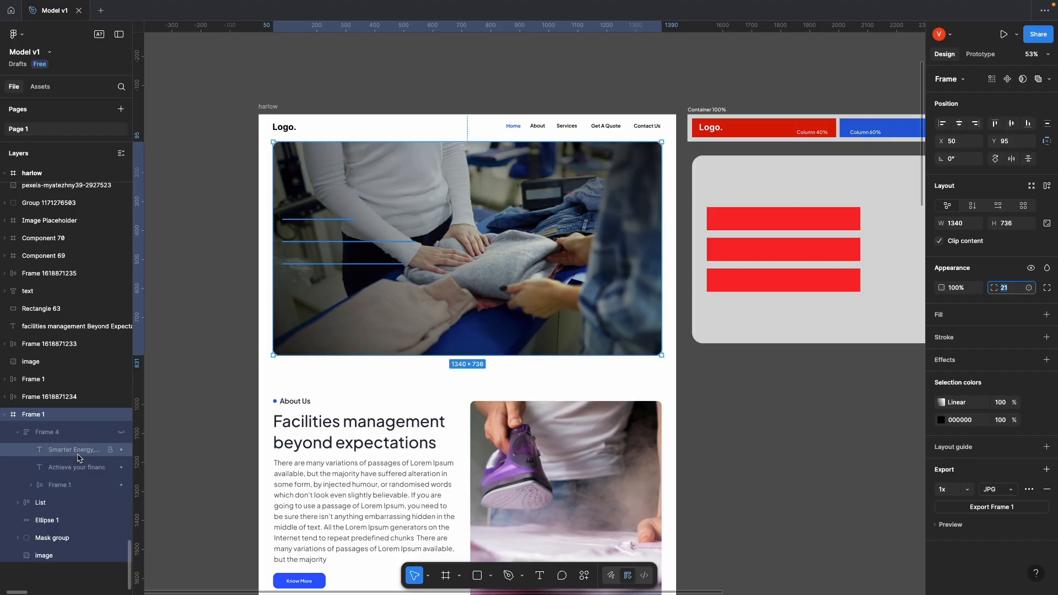
click(122, 437)
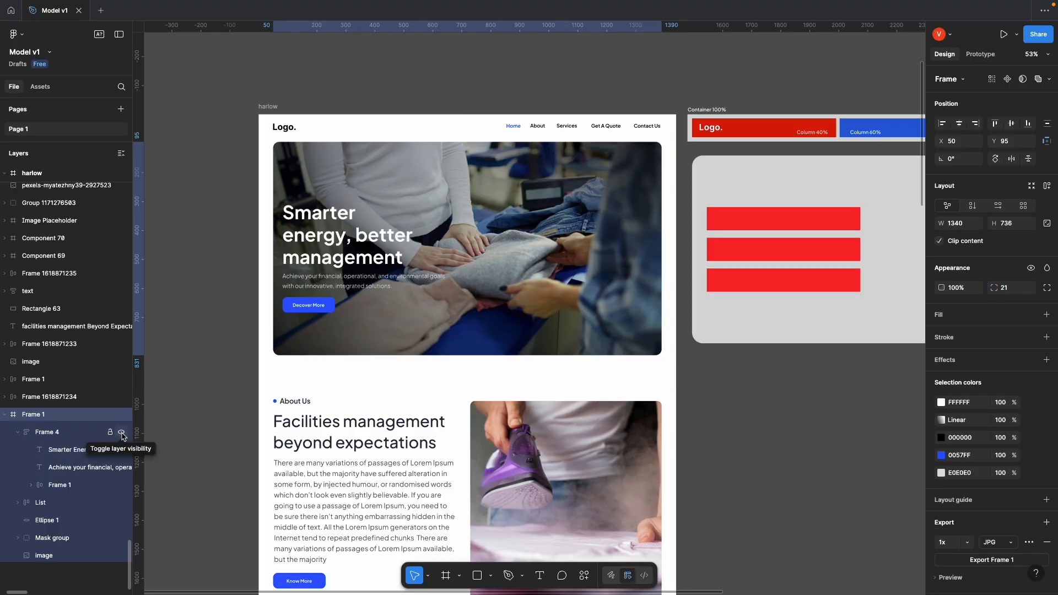
super+click(316, 227)
key(super+a)
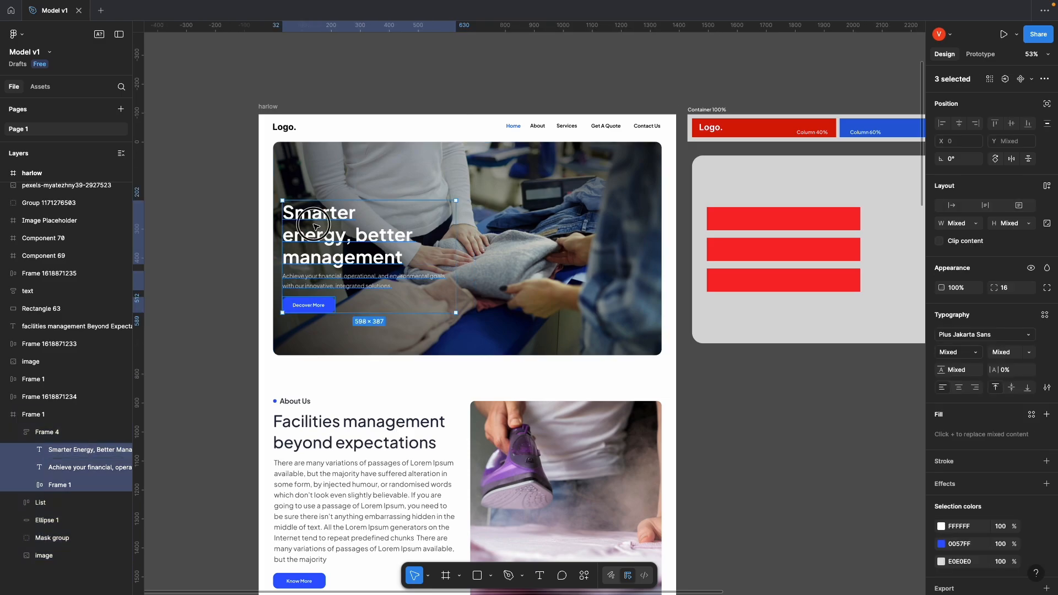
click(316, 226)
key(Escape)
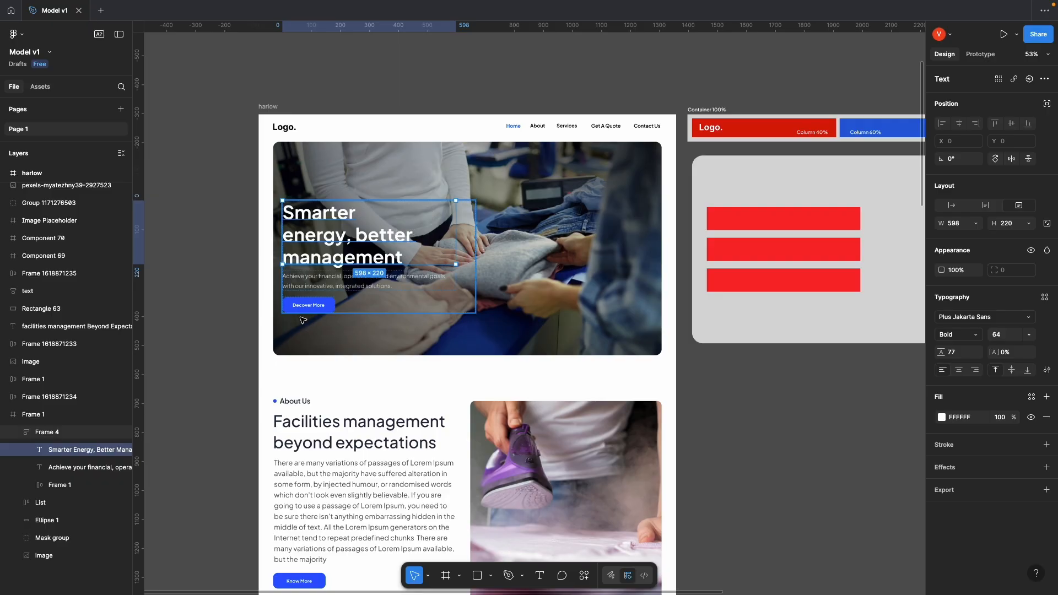
click(206, 265)
click(401, 283)
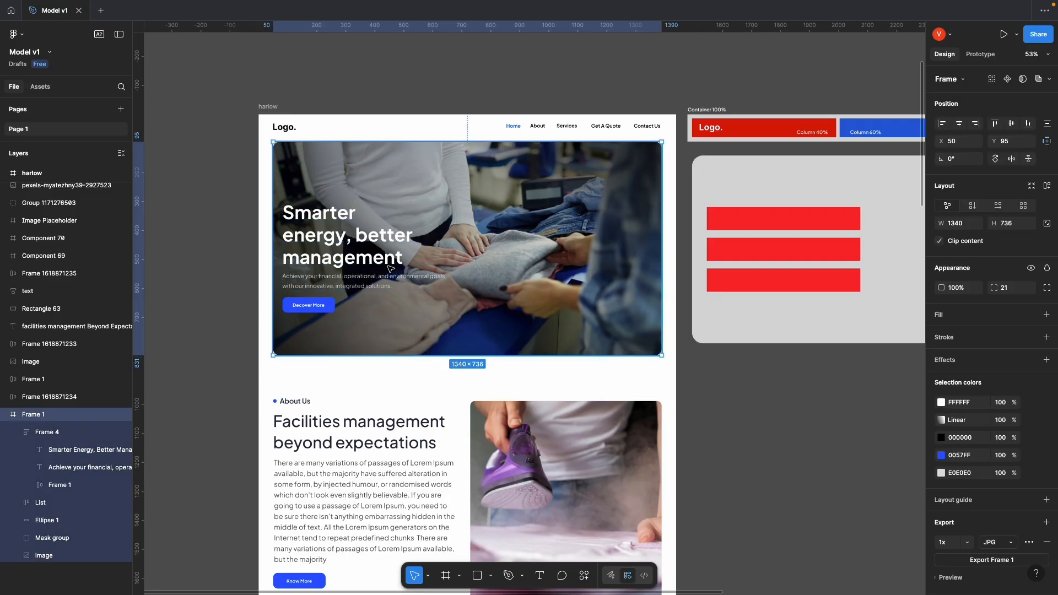
Step: Compare the Elementor hero with the Figma design, examining the 40% and 60% column layout diagram beside the page
key(ctrl+Up)
click(478, 42)
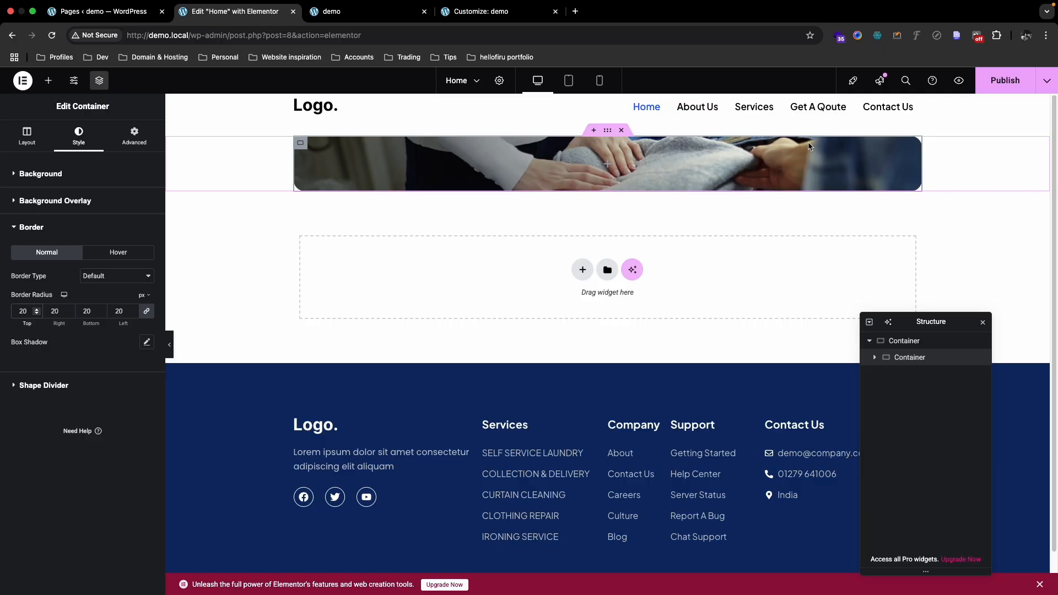
key(ctrl+Up)
click(583, 38)
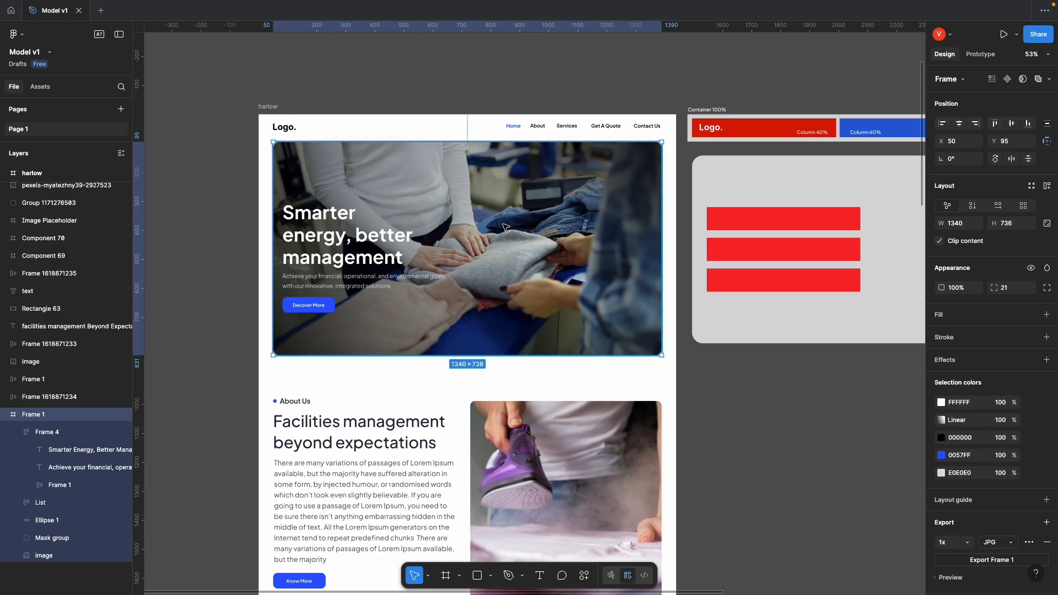
click(806, 84)
scroll(732, 100, right, 4)
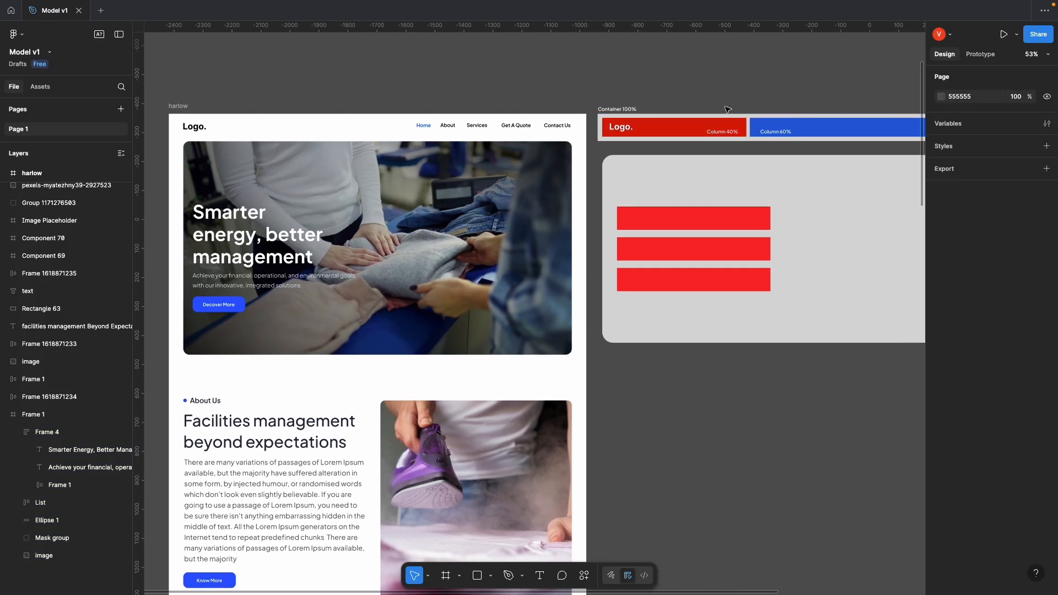
drag(775, 86, 666, 104)
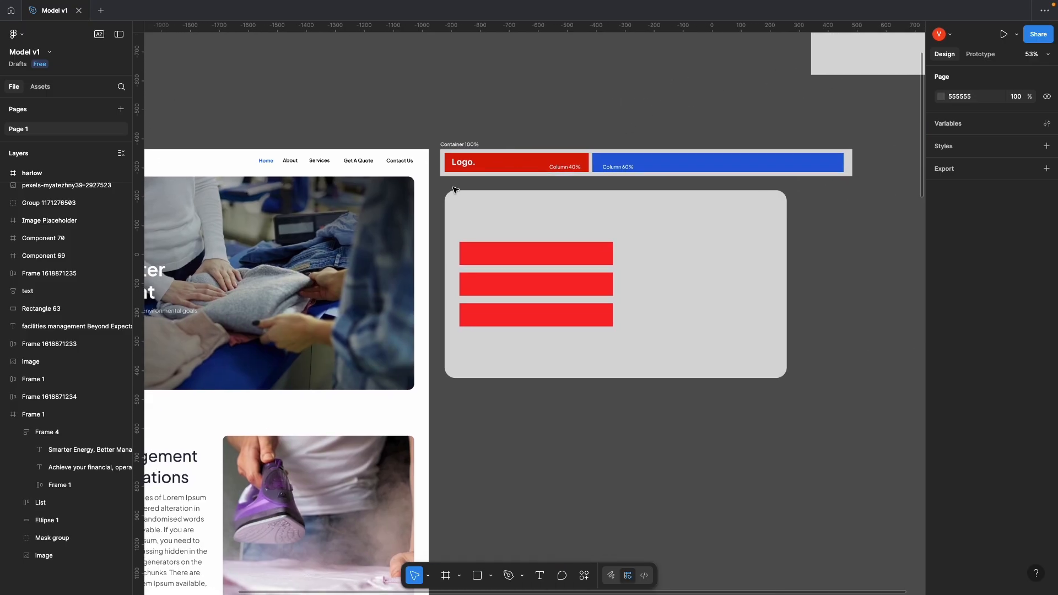
click(448, 166)
click(652, 166)
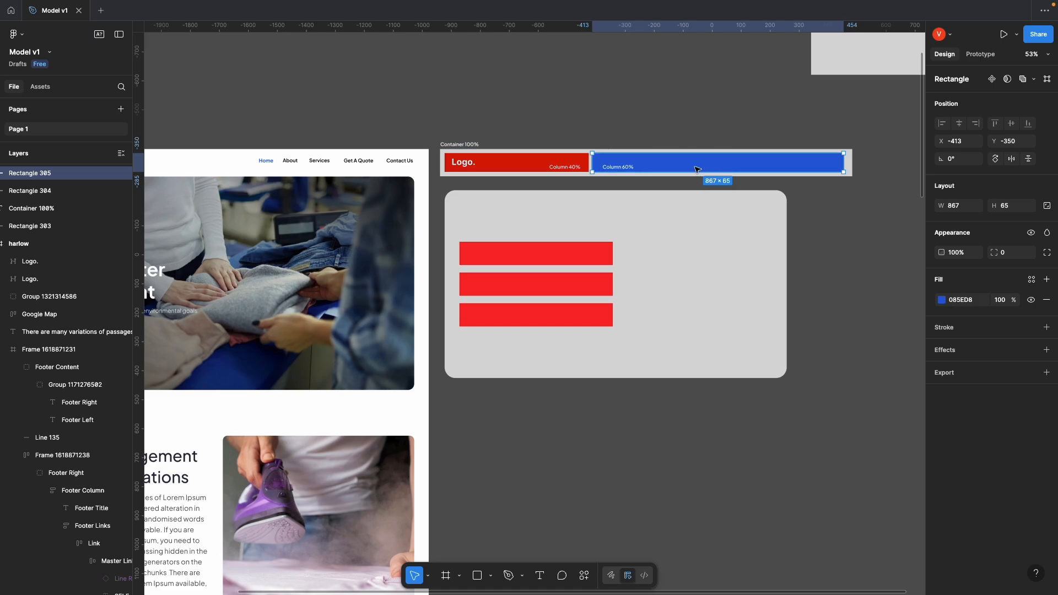
click(489, 163)
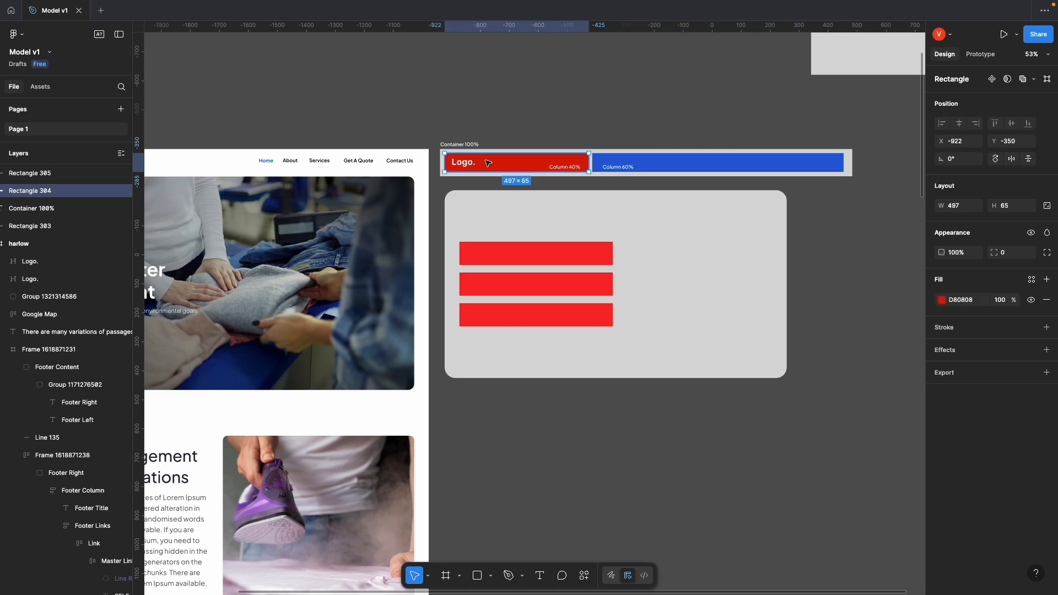
click(558, 120)
drag(470, 120, 734, 102)
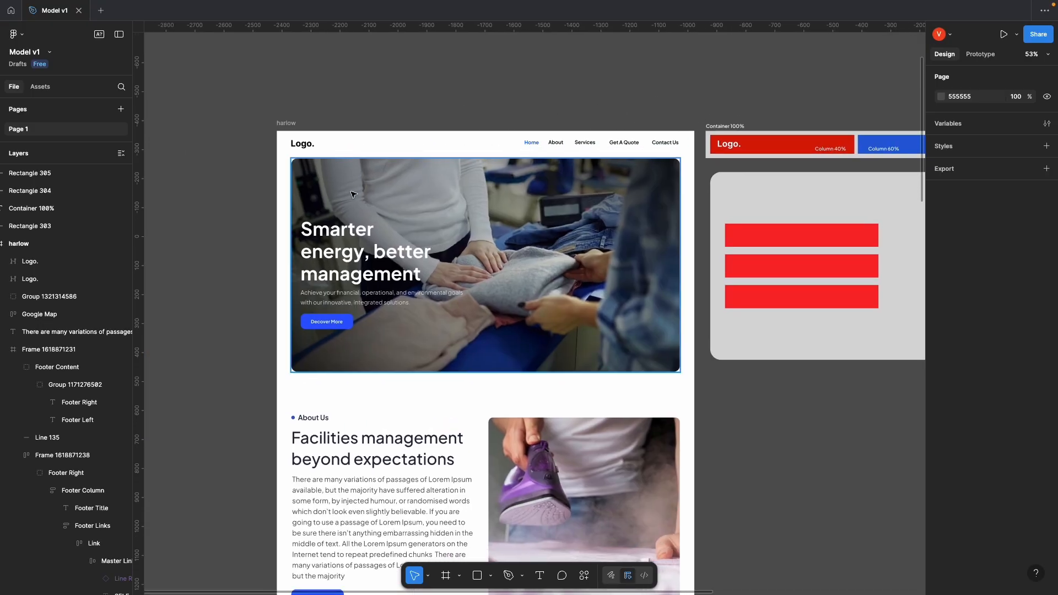
Step: Switch back to Elementor and set the inner container's direction to horizontal row with its items aligned to center
drag(792, 417, 600, 431)
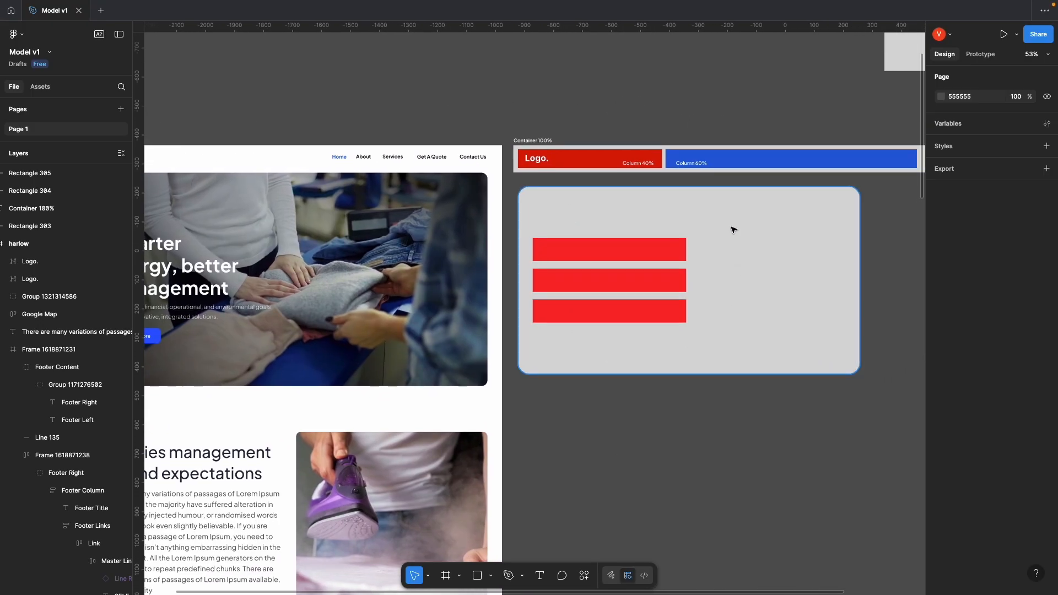
drag(491, 203, 701, 188)
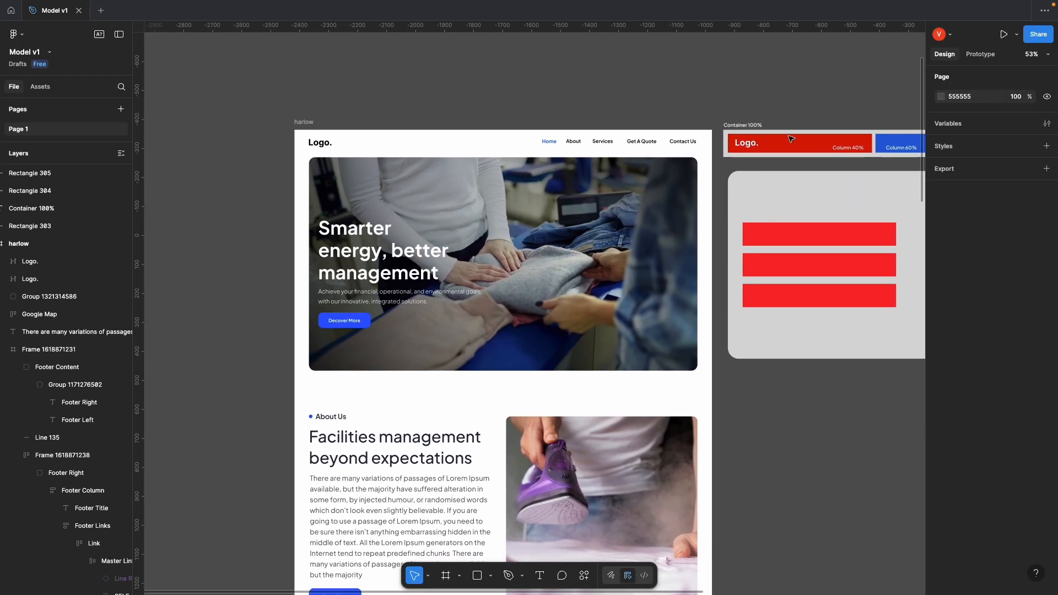
key(ctrl+Up)
click(470, 49)
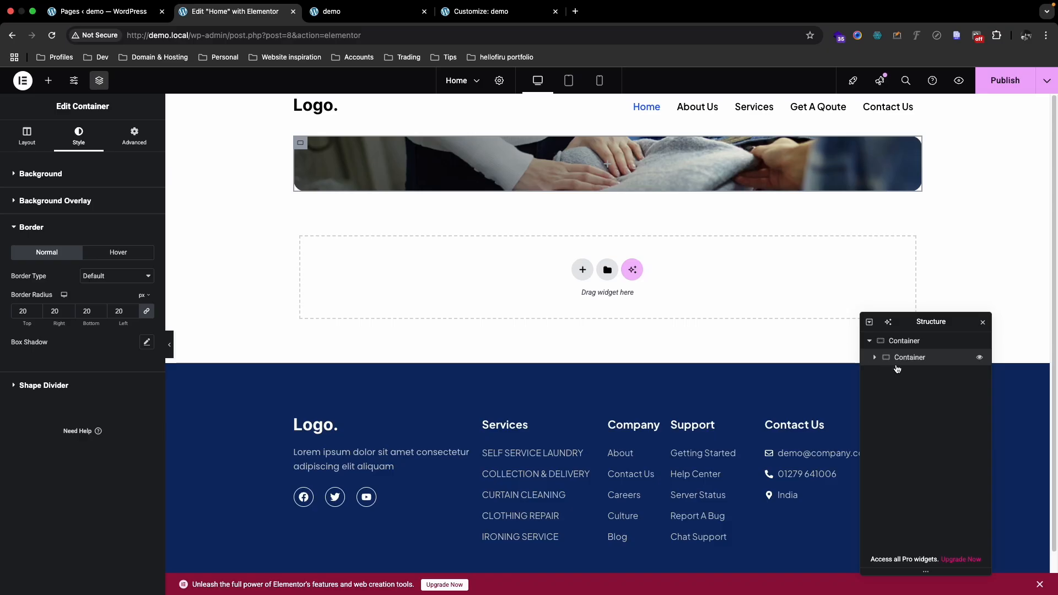
click(27, 135)
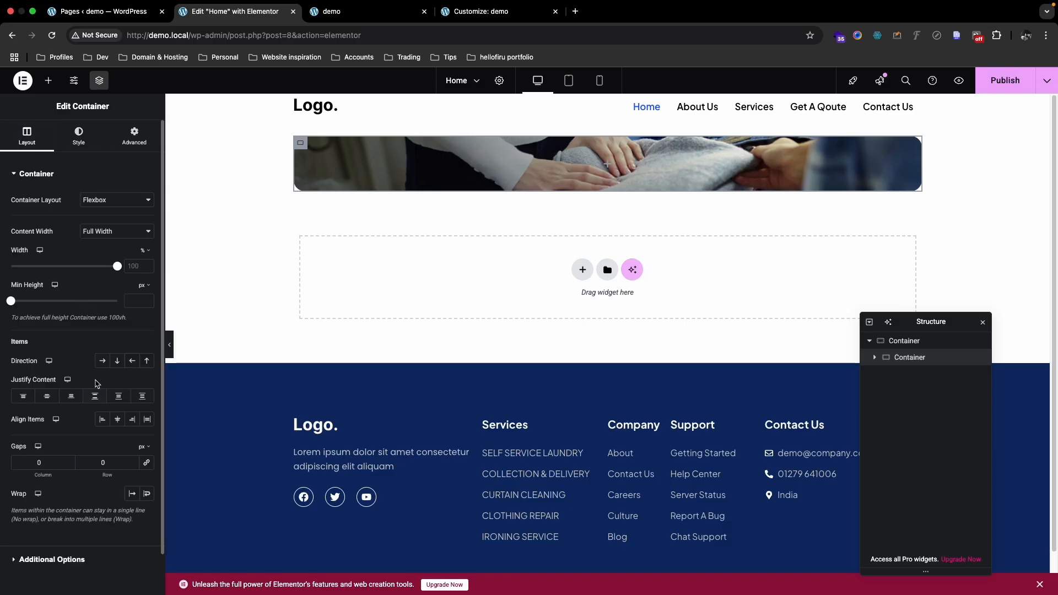
click(102, 364)
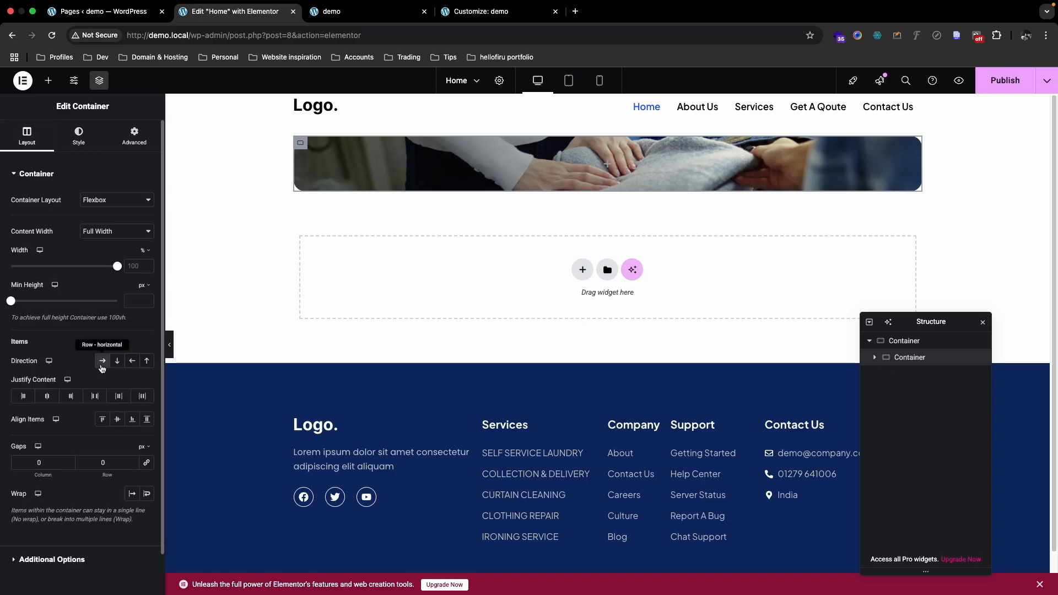
click(117, 421)
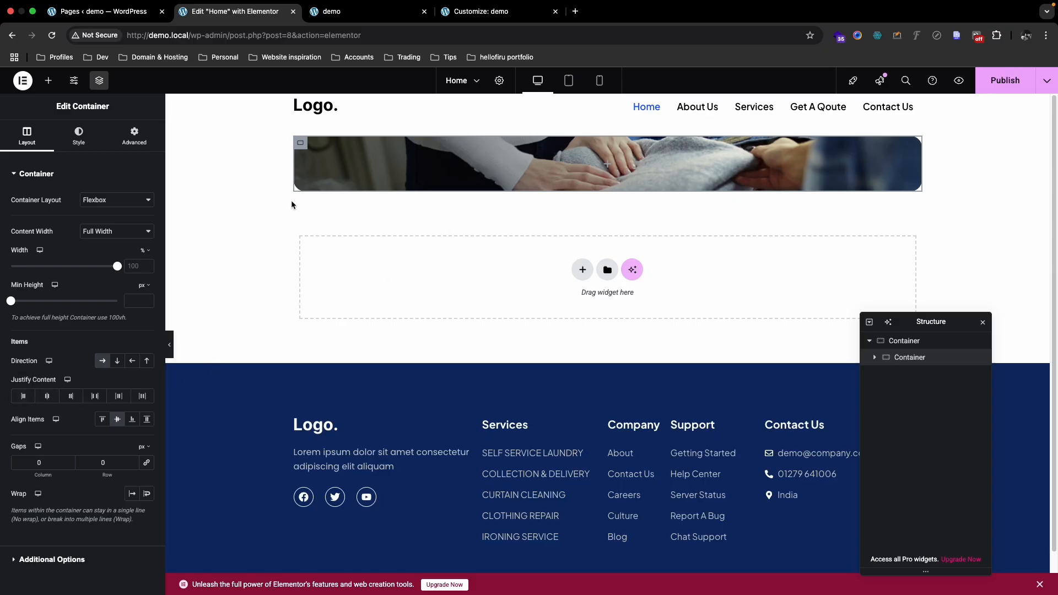
Step: Add a new container inside the hero's inner container and duplicate it to form two side-by-side columns
click(49, 86)
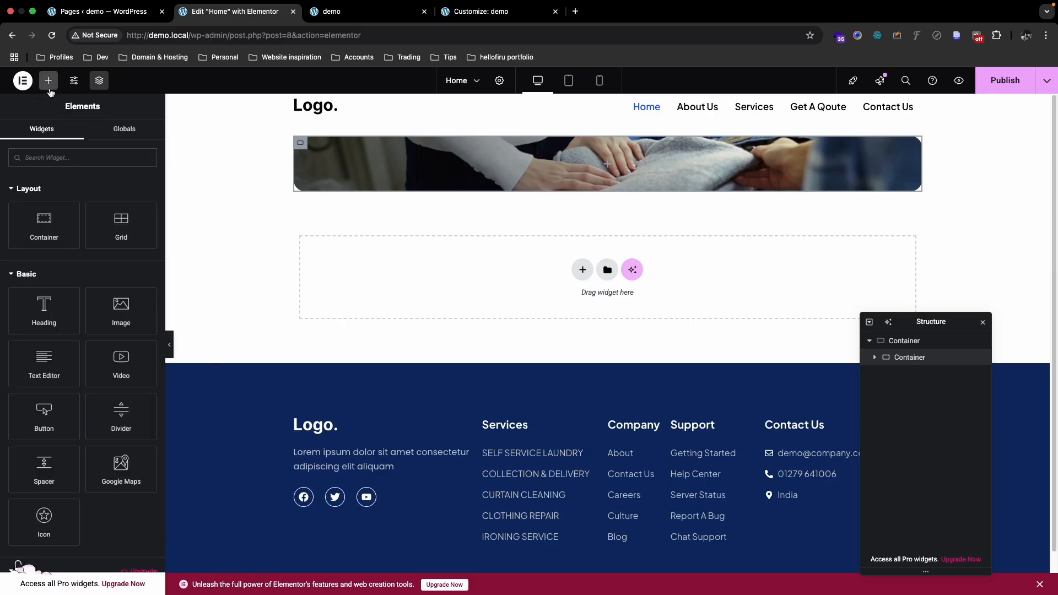
drag(44, 223, 606, 168)
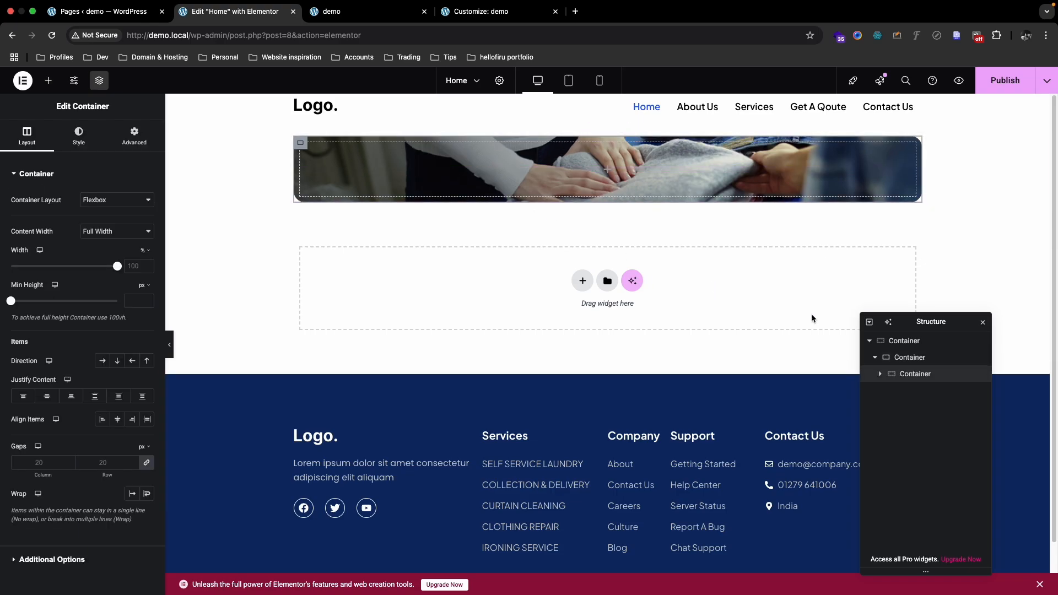
right_click(899, 374)
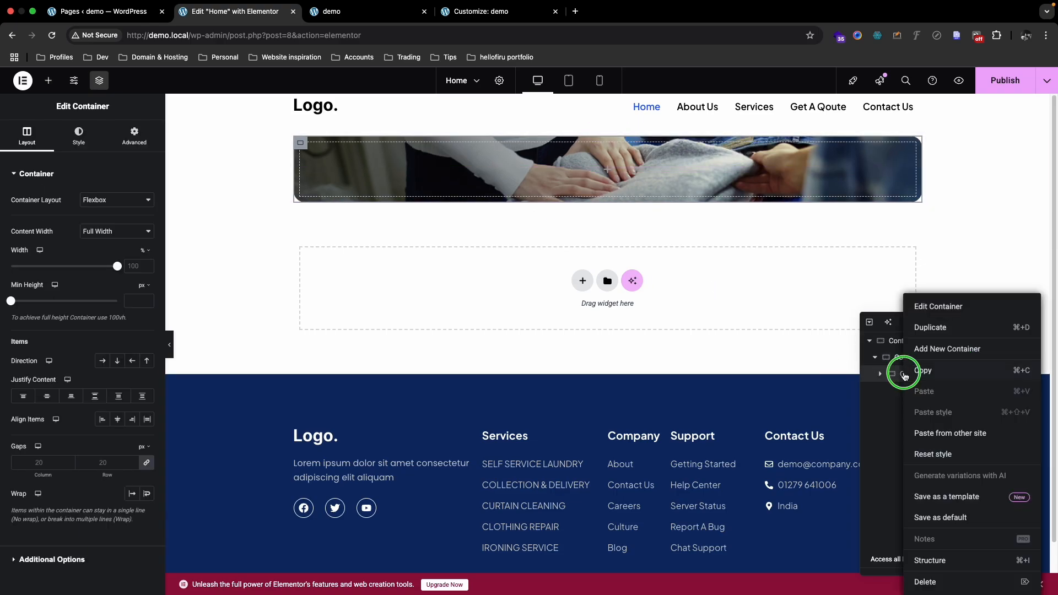
click(931, 328)
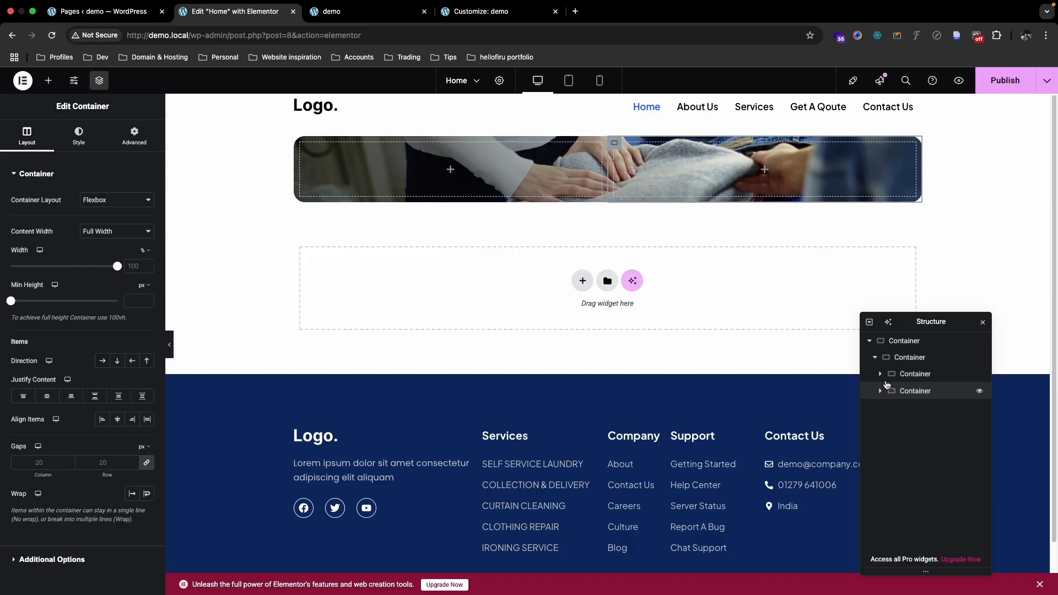
Step: Set the first column container's width to 40% and the second column container's width to 60%
click(914, 373)
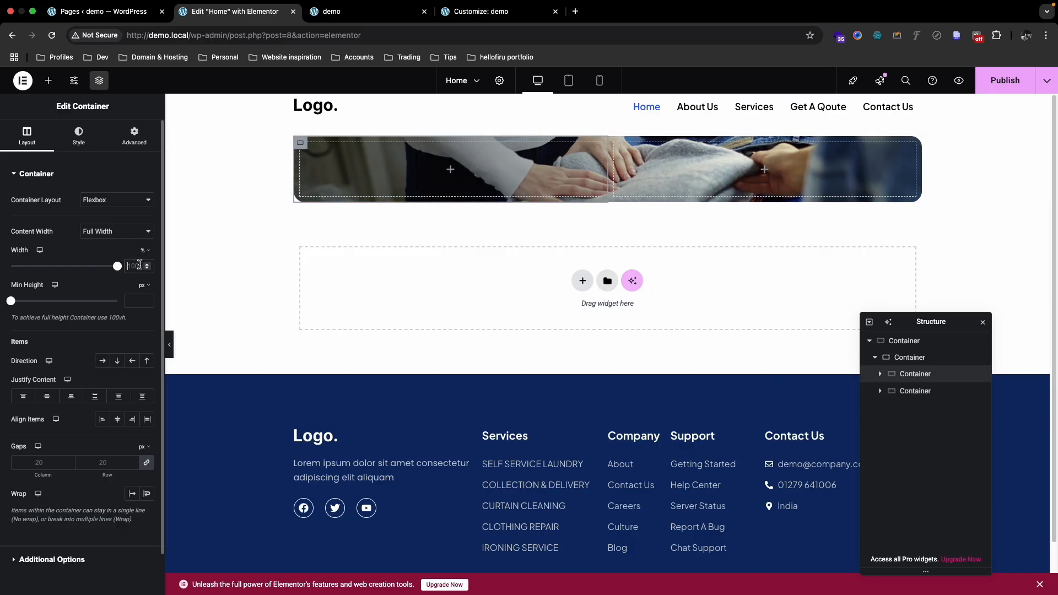
text(40)
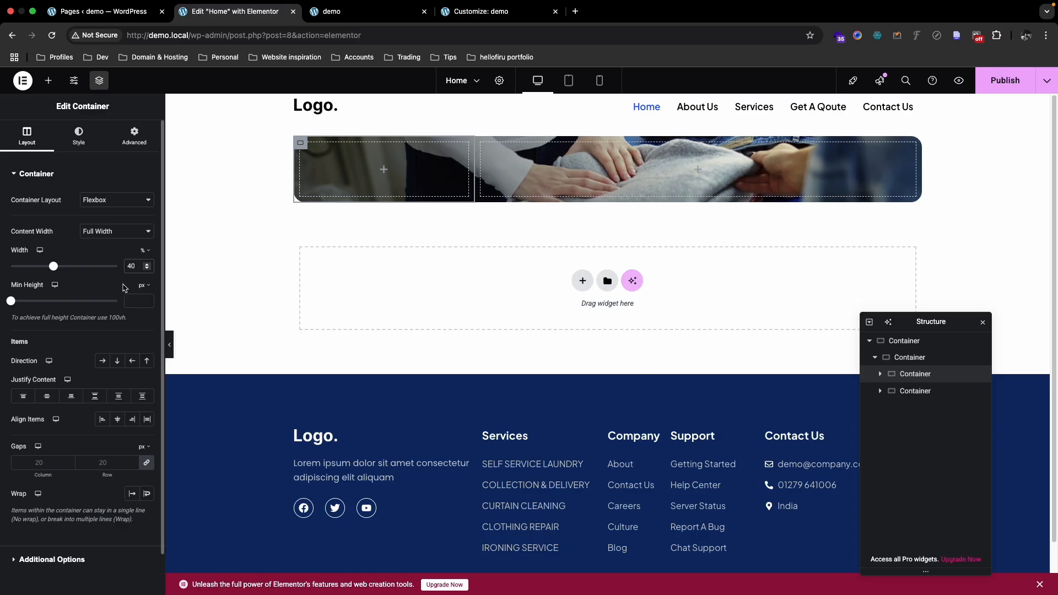
click(481, 144)
click(132, 266)
text(60)
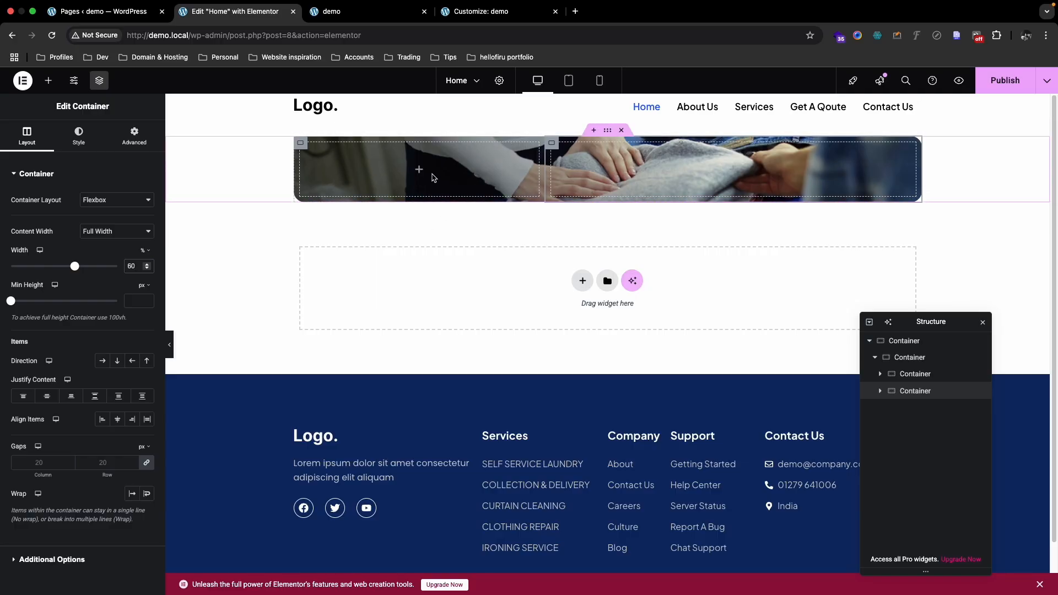
Step: Switch to Figma, select the hero's Frame 1 and inspect its height
key(ctrl+Up)
click(535, 61)
key(ctrl+Up)
click(611, 42)
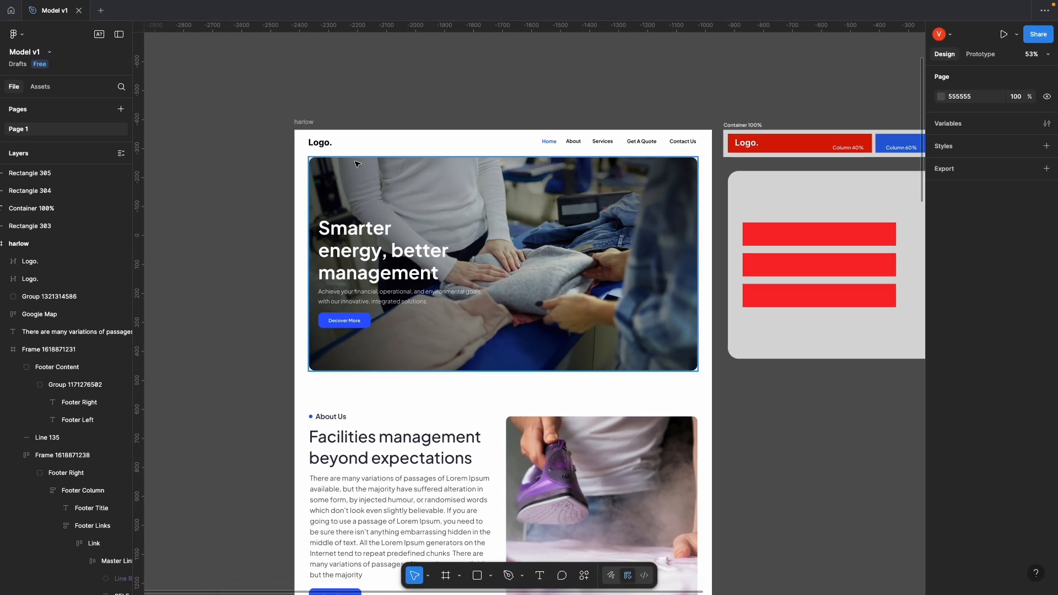
click(400, 169)
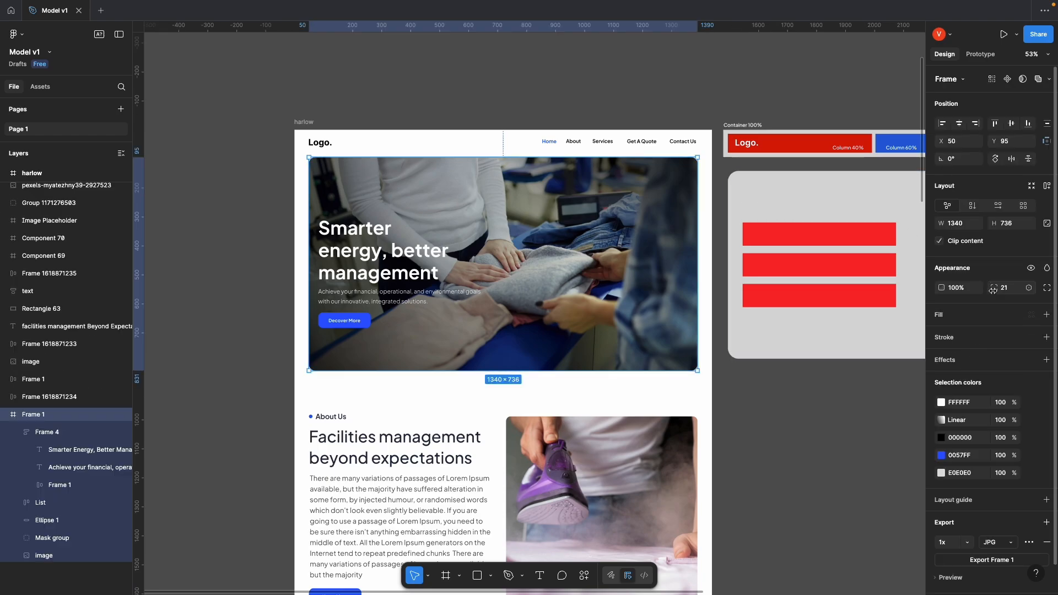
click(1007, 223)
Step: Switch back to Elementor, try a minimum height of 700 px on the inner background container, and settle on 600 px
key(ctrl+Up)
click(477, 38)
click(904, 357)
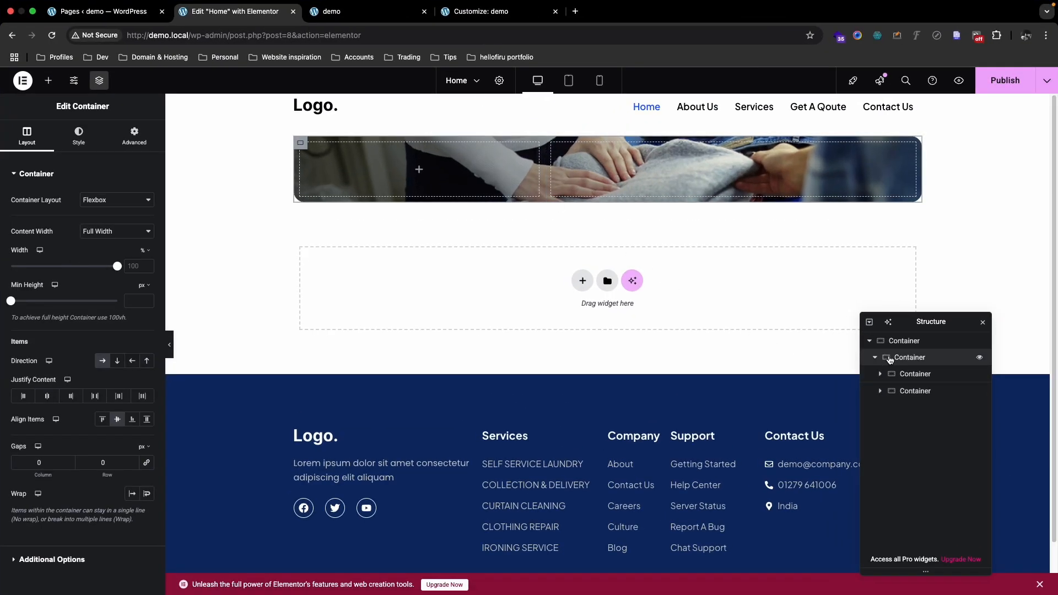
click(80, 142)
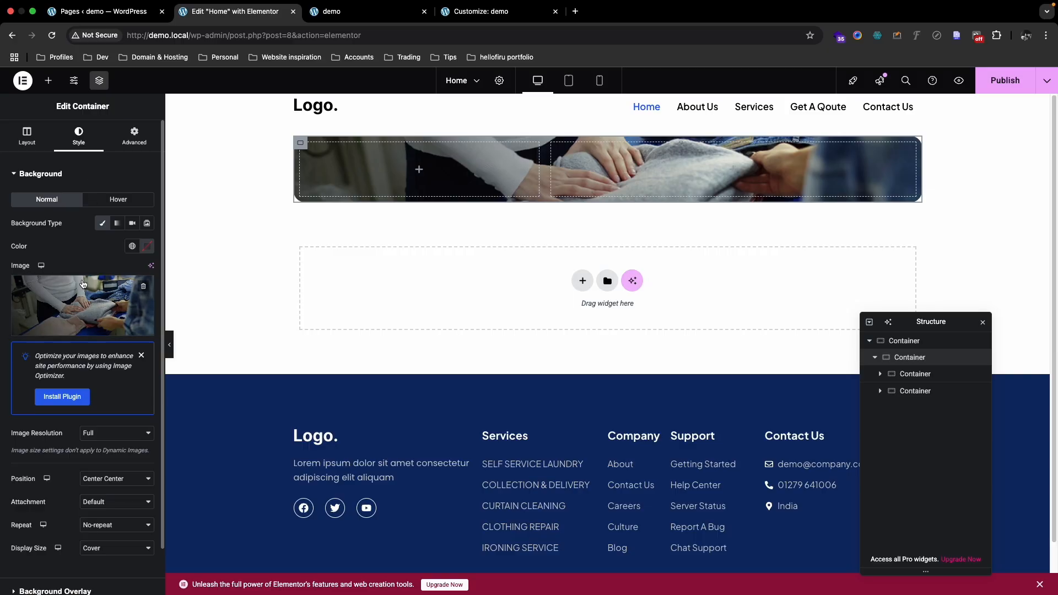
click(27, 136)
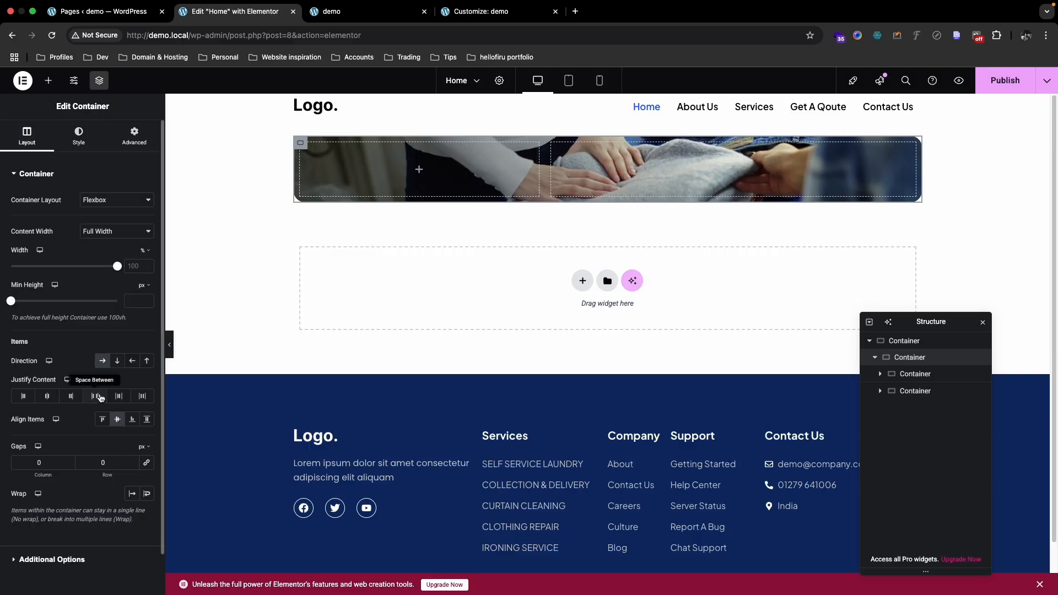
click(136, 305)
text(700)
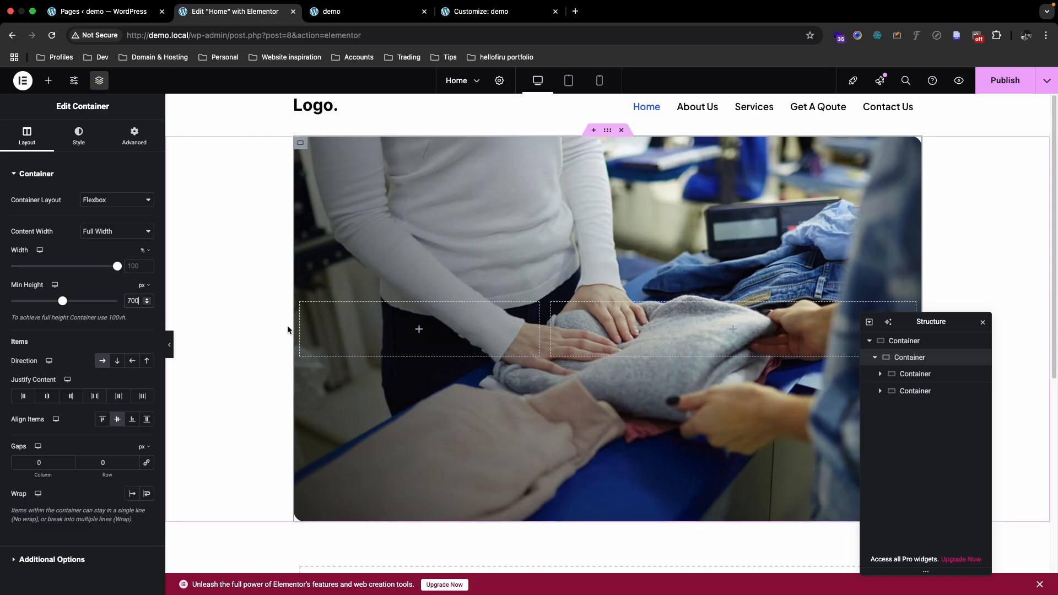
click(126, 300)
key(Delete)
text(6)
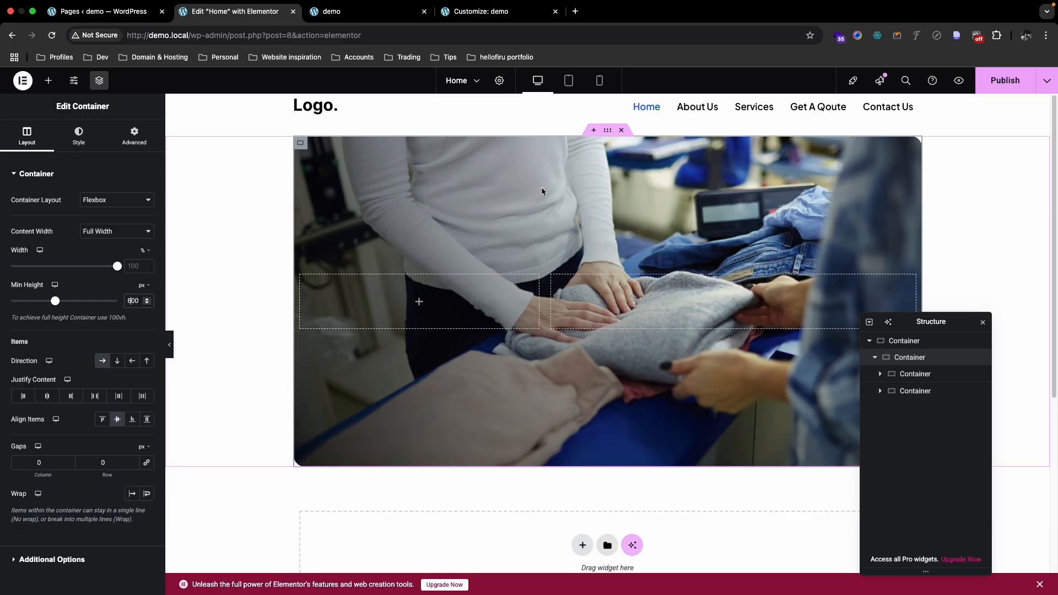
Step: Switch to Figma and copy the text of the hero heading
key(ctrl+Up)
click(581, 39)
mouse_move(1057, 0)
click(482, 40)
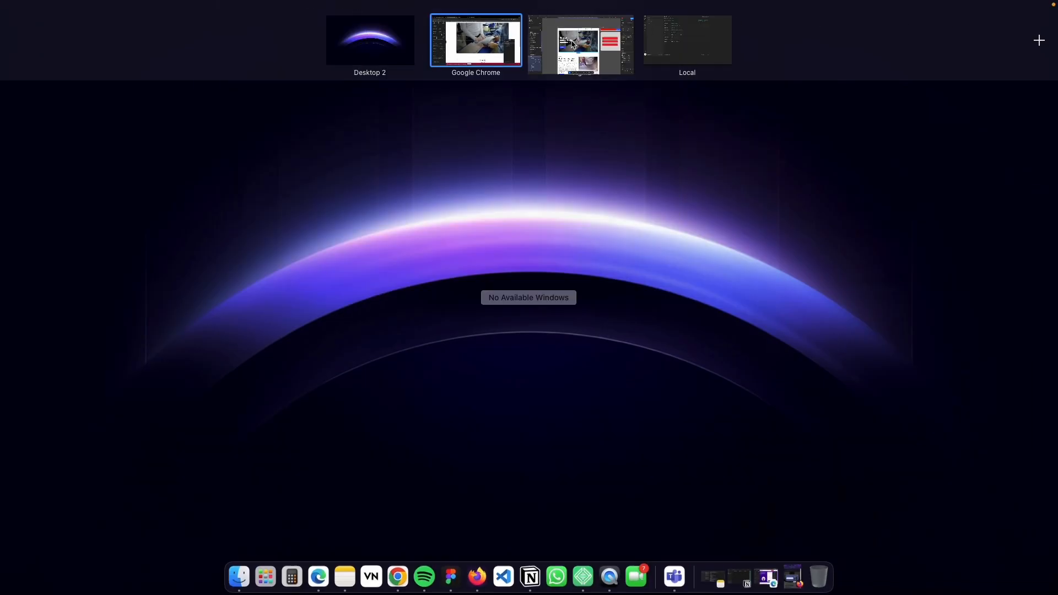
click(582, 39)
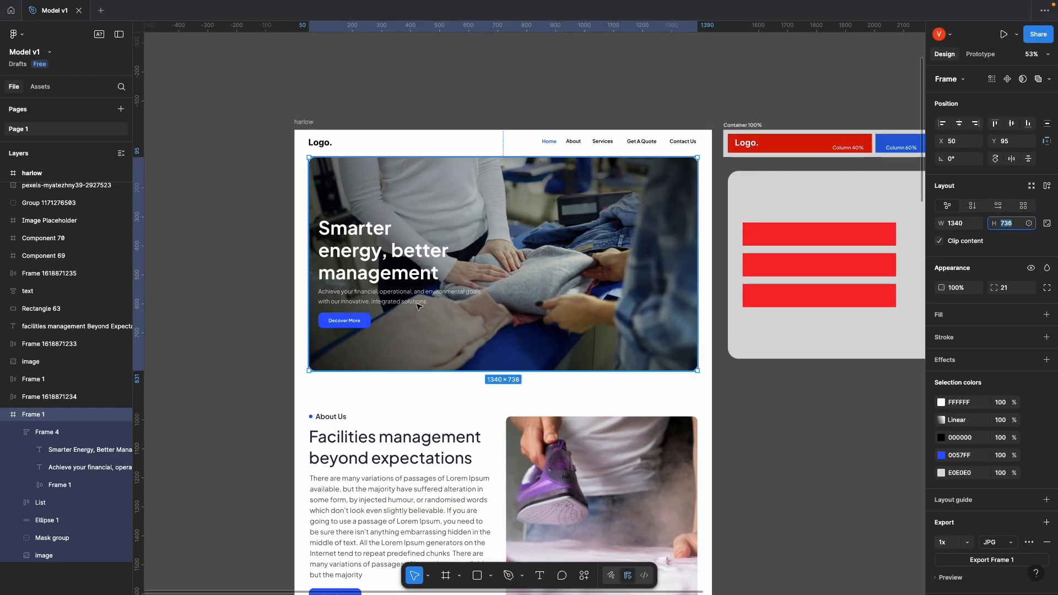
double_click(401, 260)
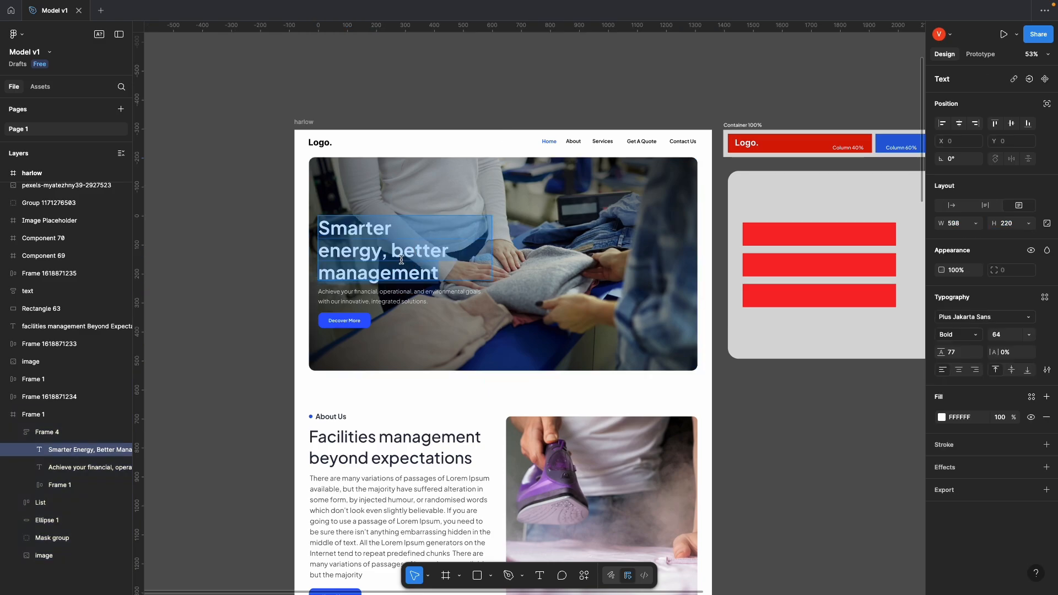
Step: Switch back to Elementor, add a Heading widget to the 40% column and set its title to "Smarter Energy, Better Management"
mouse_move(1057, 1)
click(480, 40)
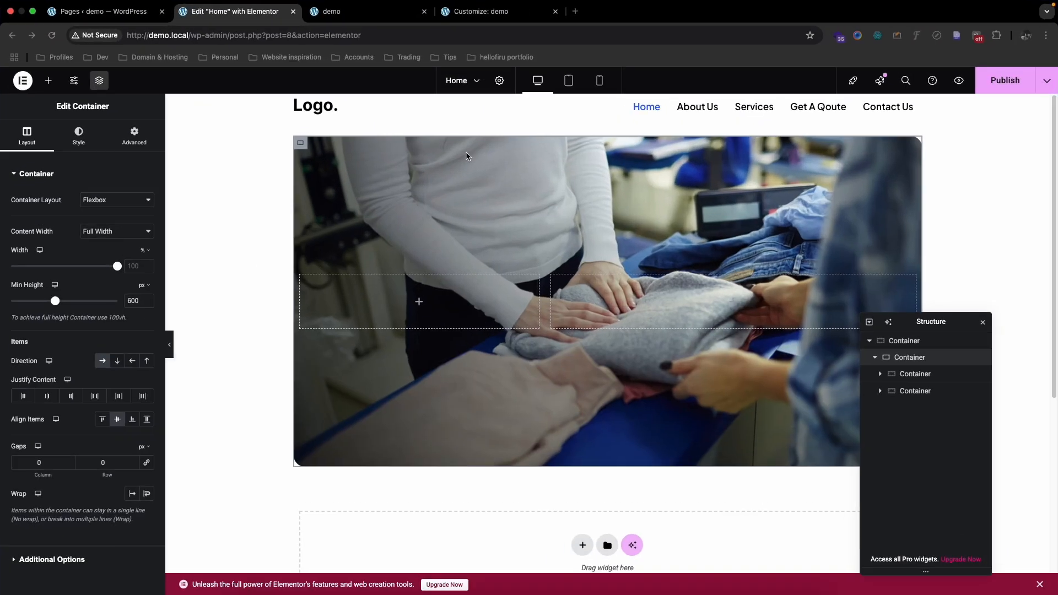
click(48, 81)
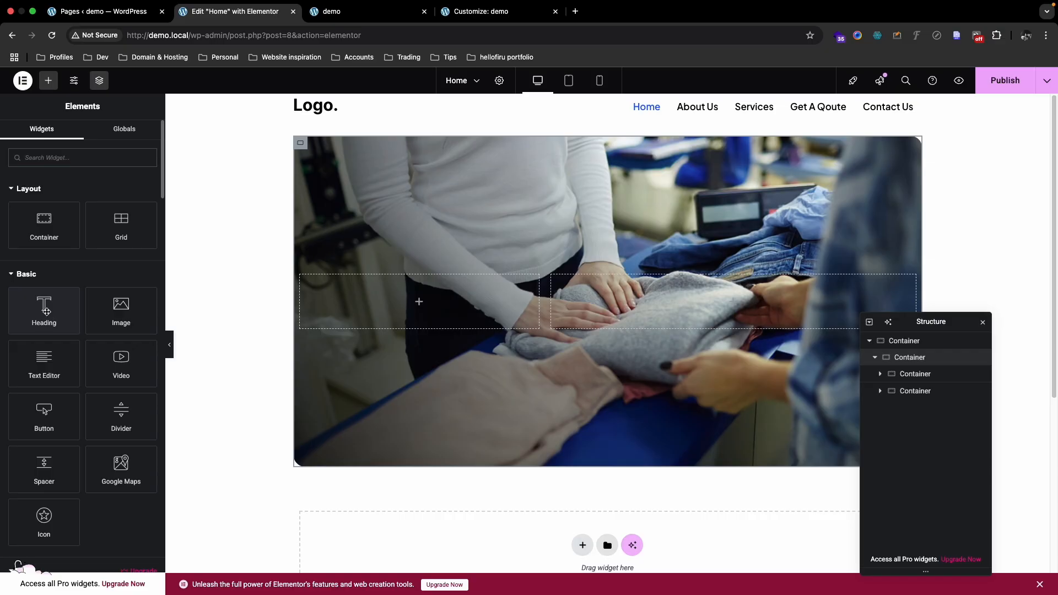
drag(45, 310, 424, 308)
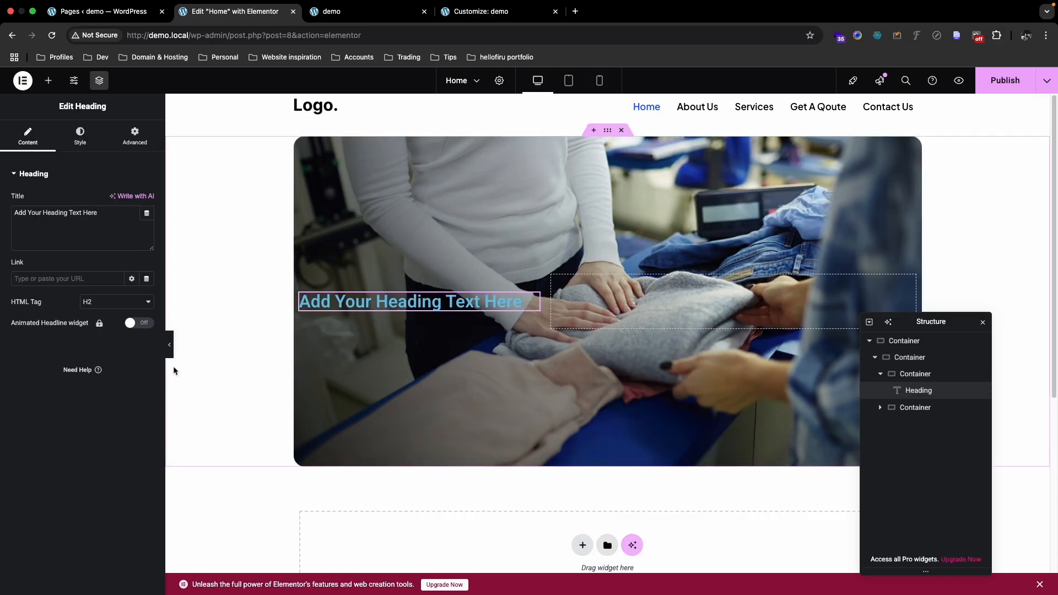
key(super+a)
text(Smarter Energy, Better Management)
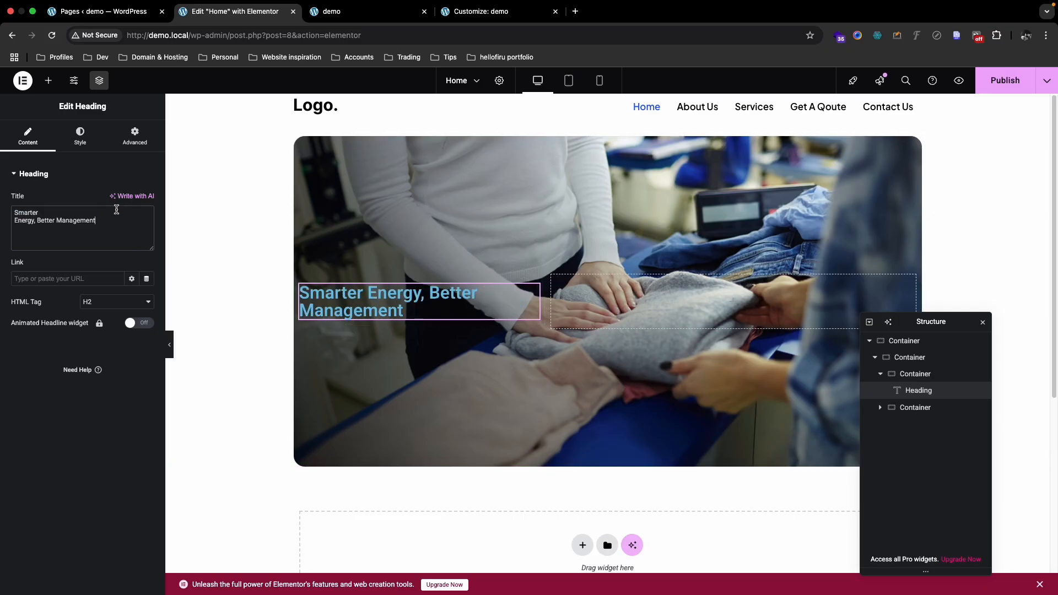
Step: Switch to Figma and inspect the hero heading's font family, weight and size
mouse_move(1057, 0)
click(581, 39)
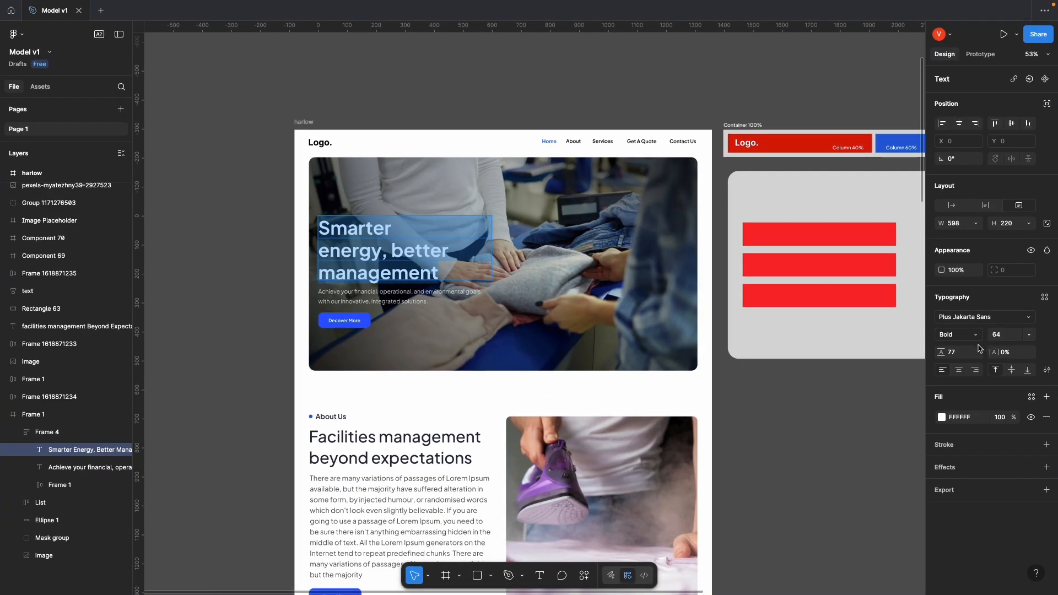
click(995, 332)
click(990, 322)
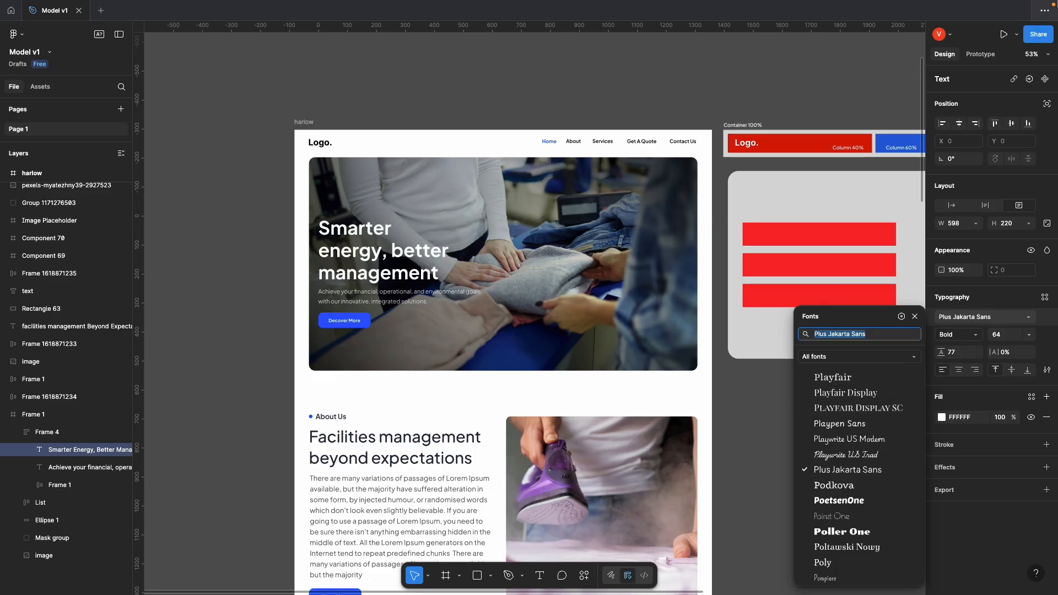
Step: Switch back to Elementor and set the heading's typography to Plus Jakarta Sans at 64 px
key(ctrl+Up)
click(476, 44)
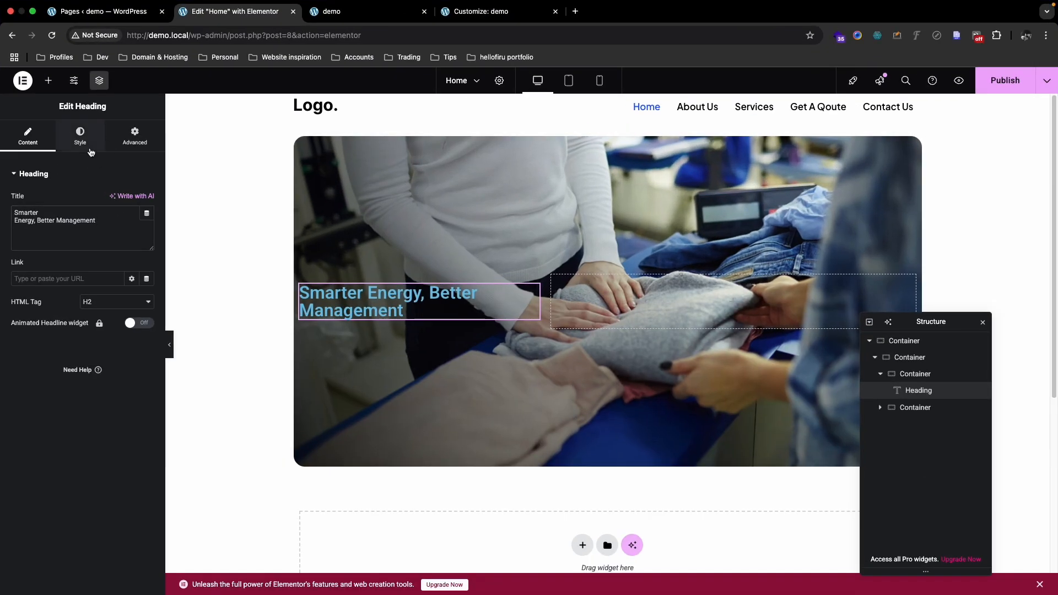
click(80, 135)
click(147, 231)
click(111, 285)
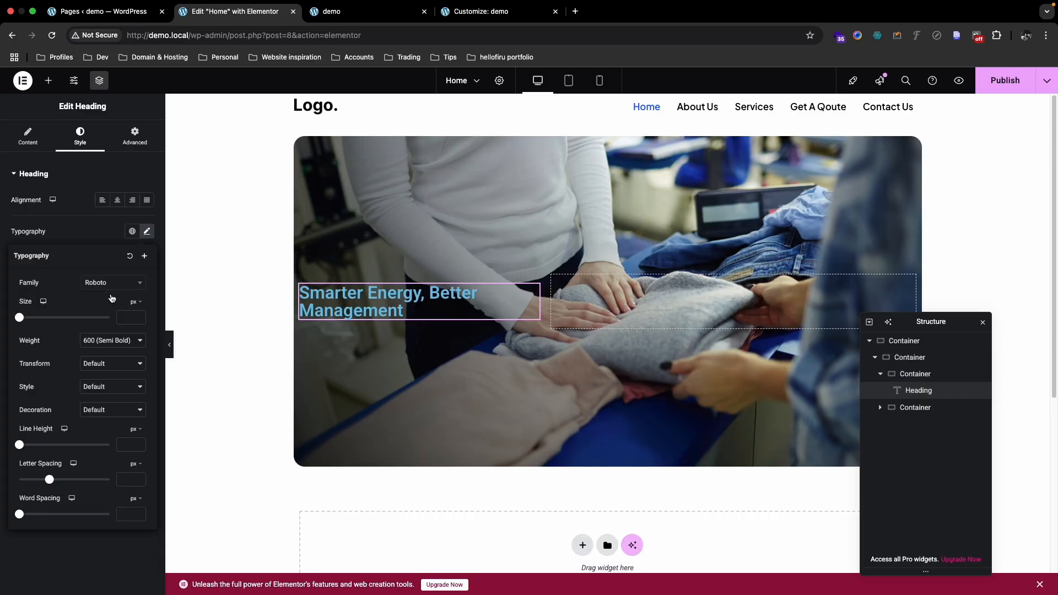
click(112, 327)
click(125, 317)
text(64)
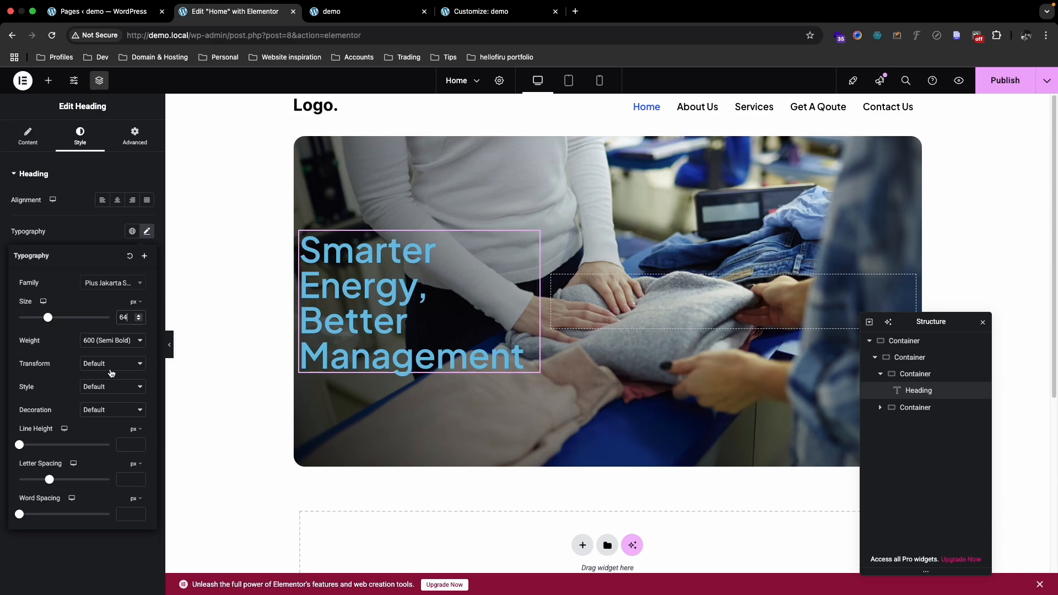
Step: Set the heading's text color to white (#FFFFFF) and close the color picker
click(146, 231)
click(146, 355)
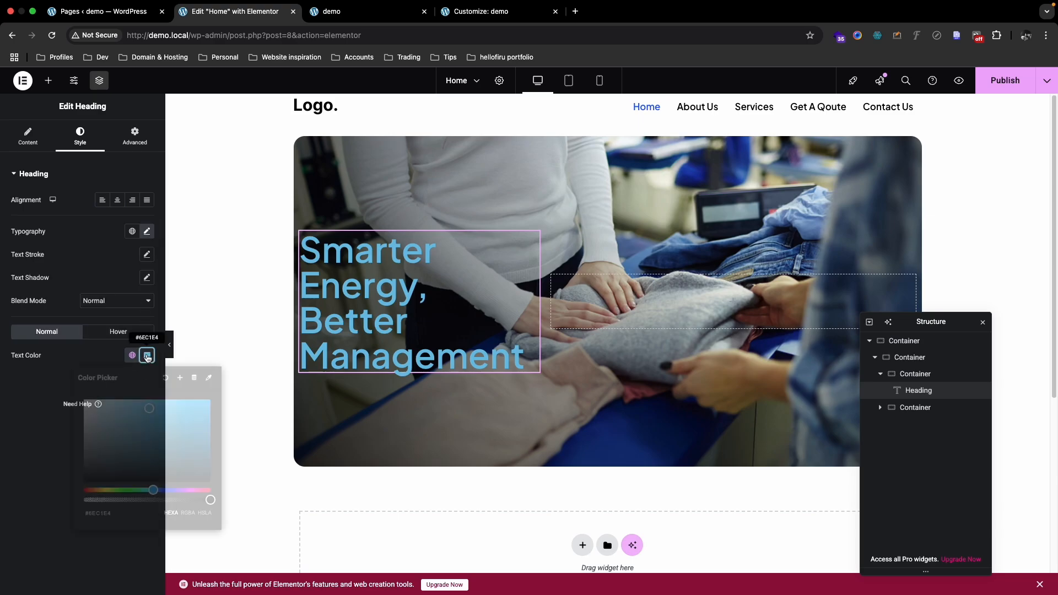
drag(127, 440, 67, 401)
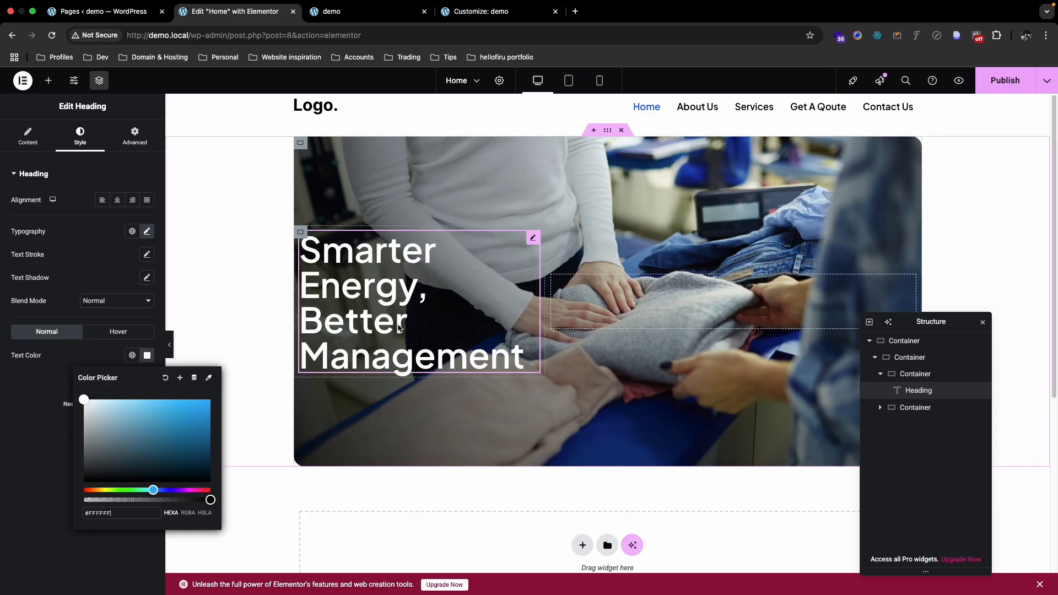
click(301, 231)
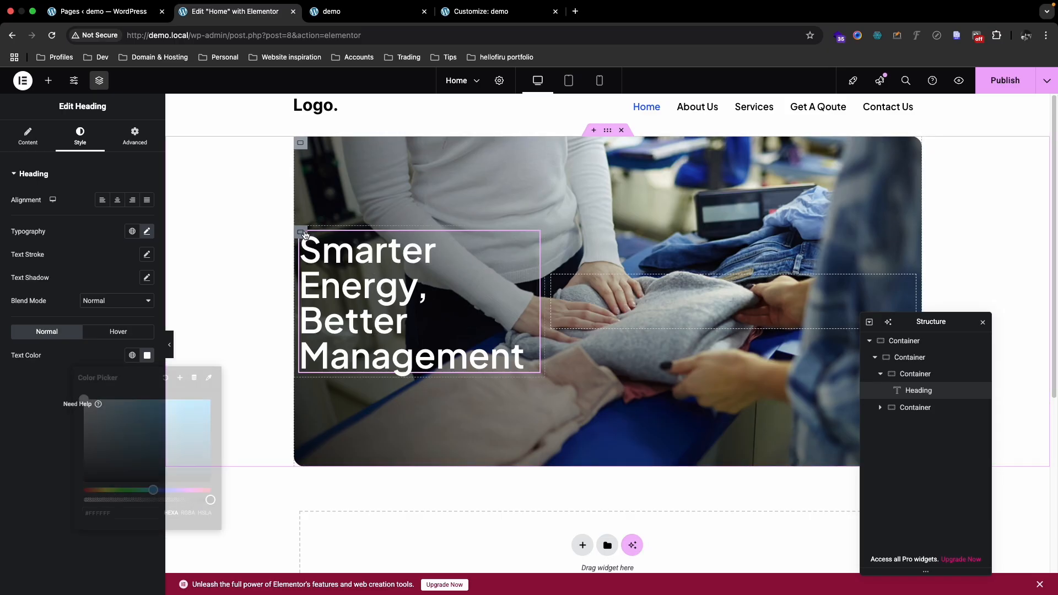
Step: Set both hero columns, the one with the heading and the empty one beside it, to 50% width
drag(132, 267, 118, 268)
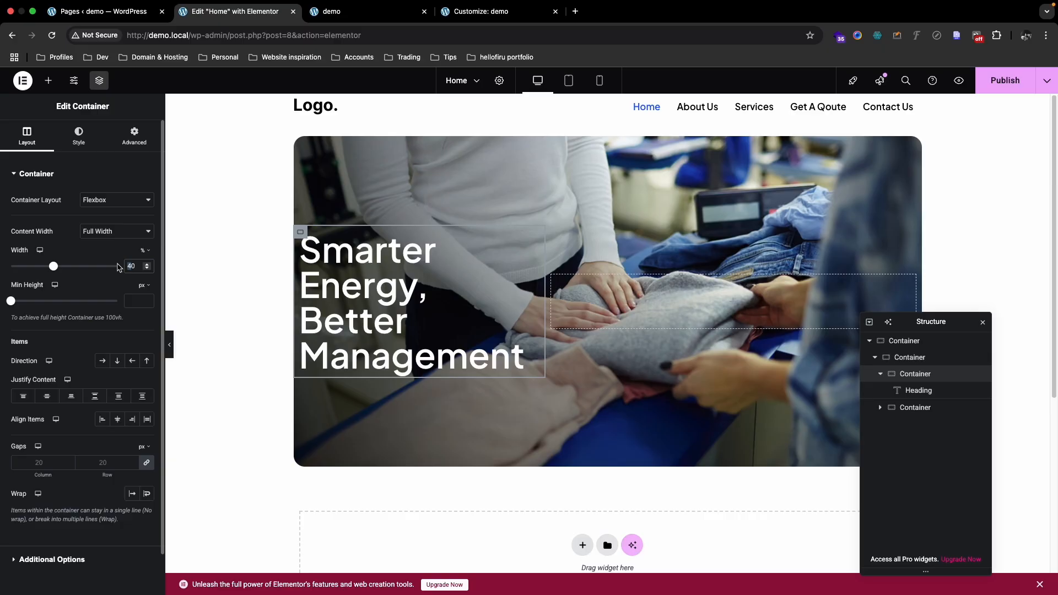
text(5)
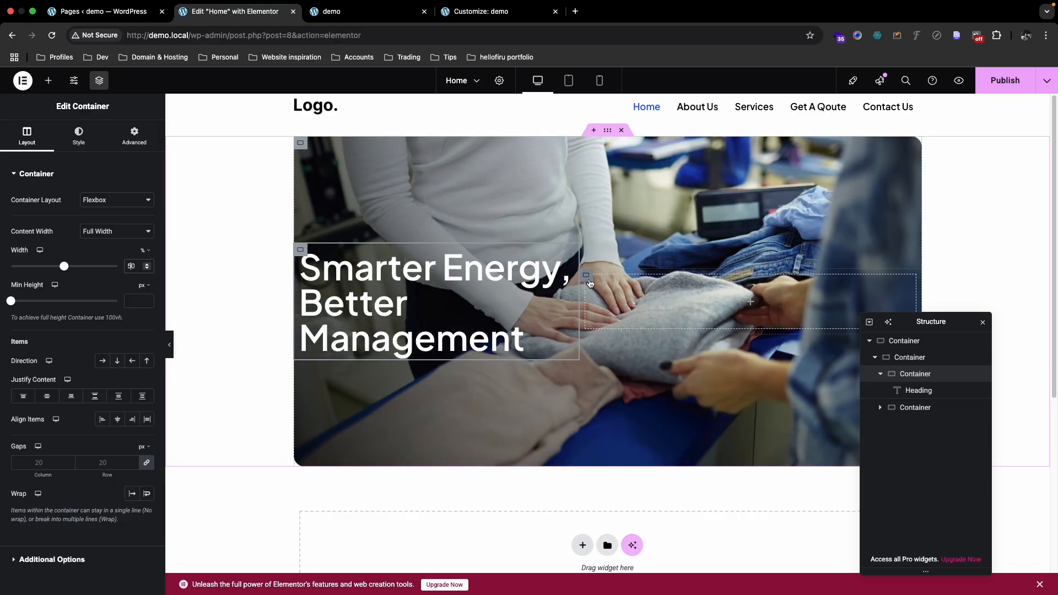
click(586, 276)
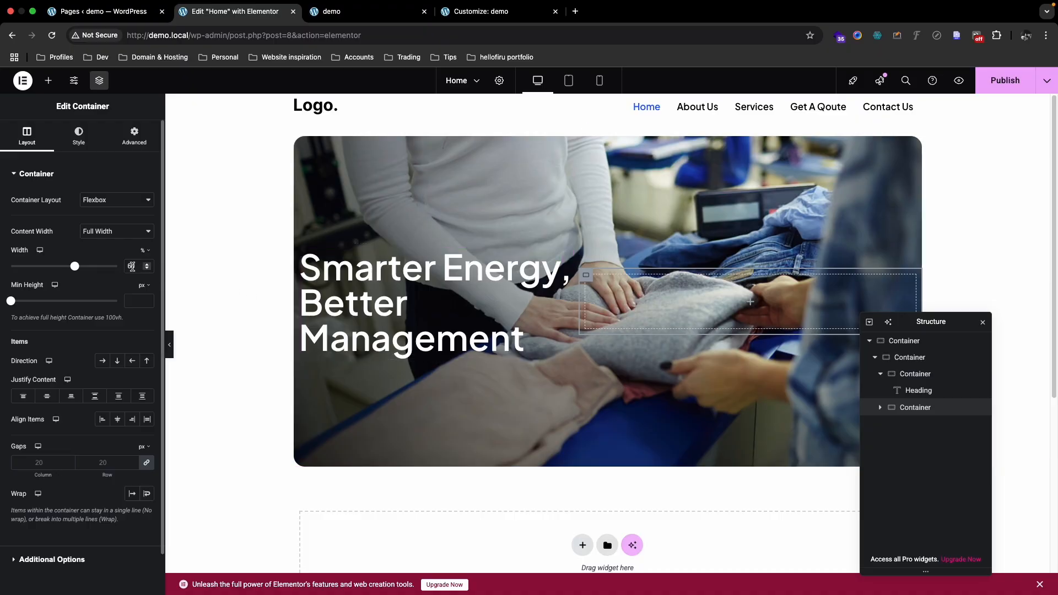
text(5)
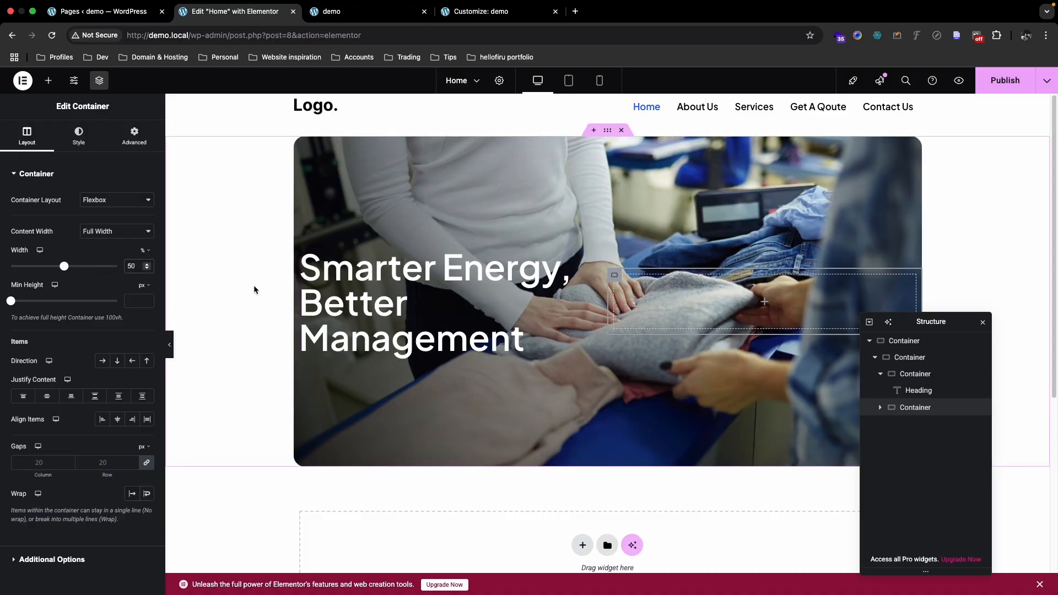
click(301, 250)
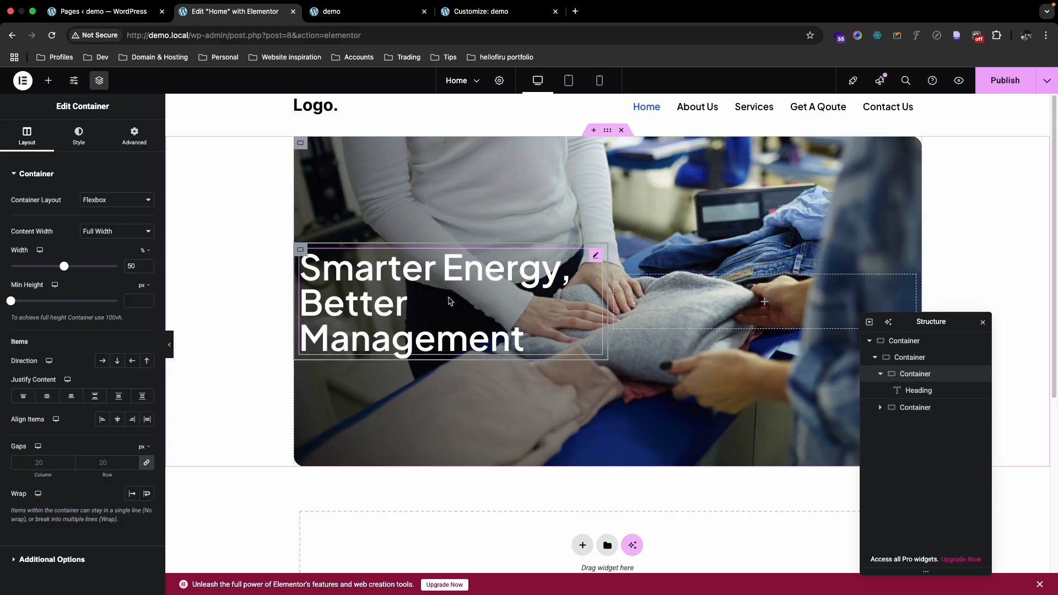
Step: Check the hero heading's line breaks in Figma, return to Elementor and insert a <br> tag after "Smarter" in the heading title
key(ctrl+Up)
click(617, 59)
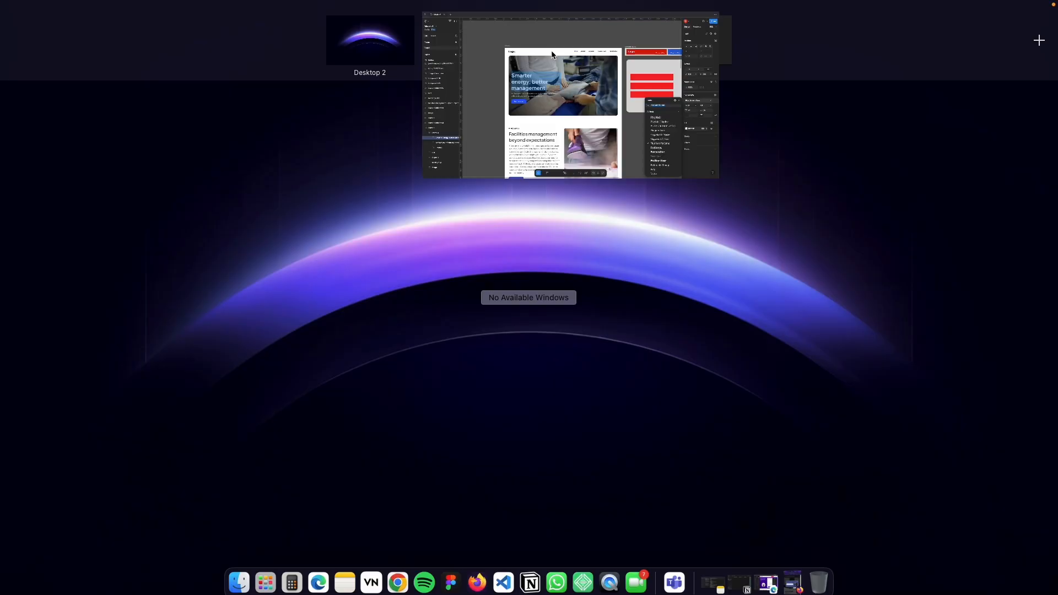
key(ctrl+Up)
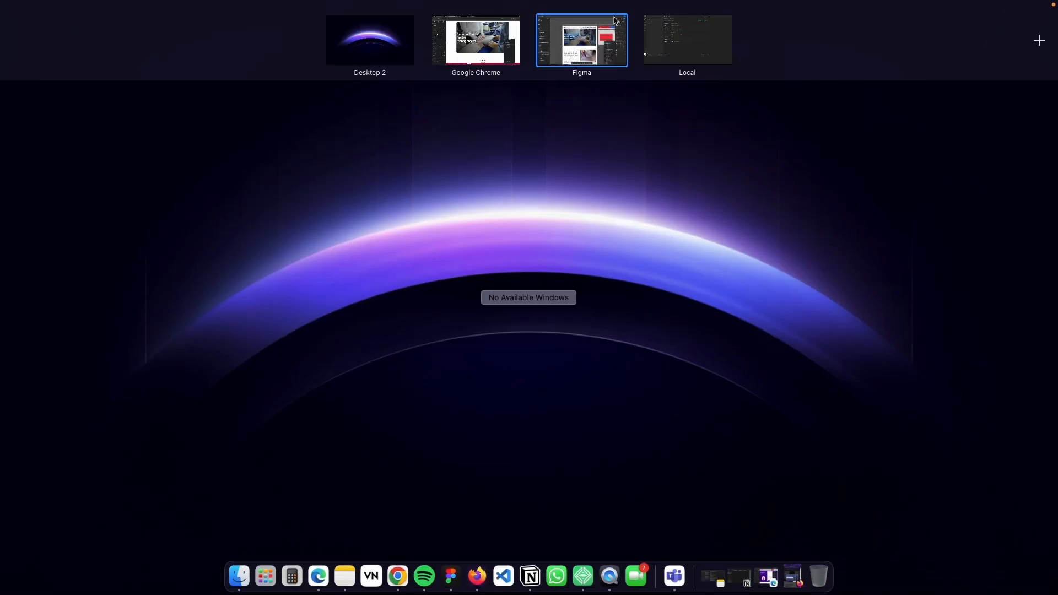
click(499, 45)
click(440, 280)
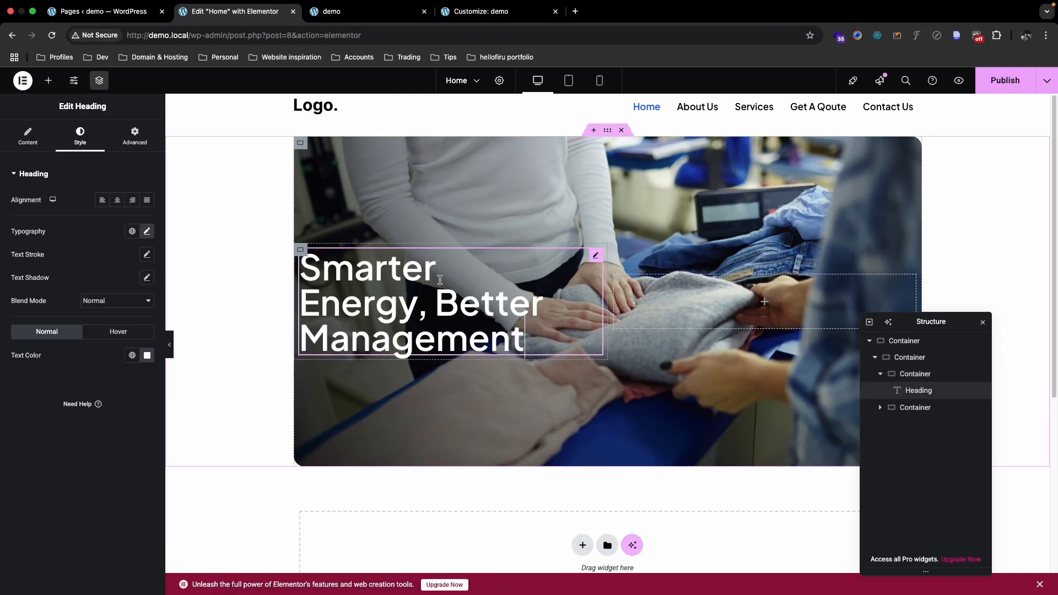
click(46, 141)
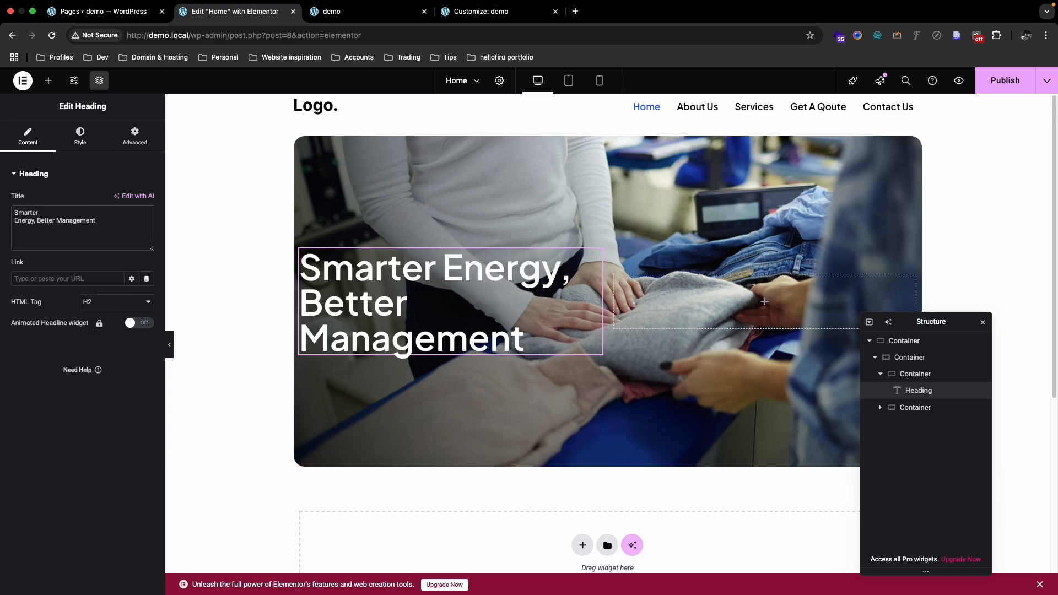
text(<br)
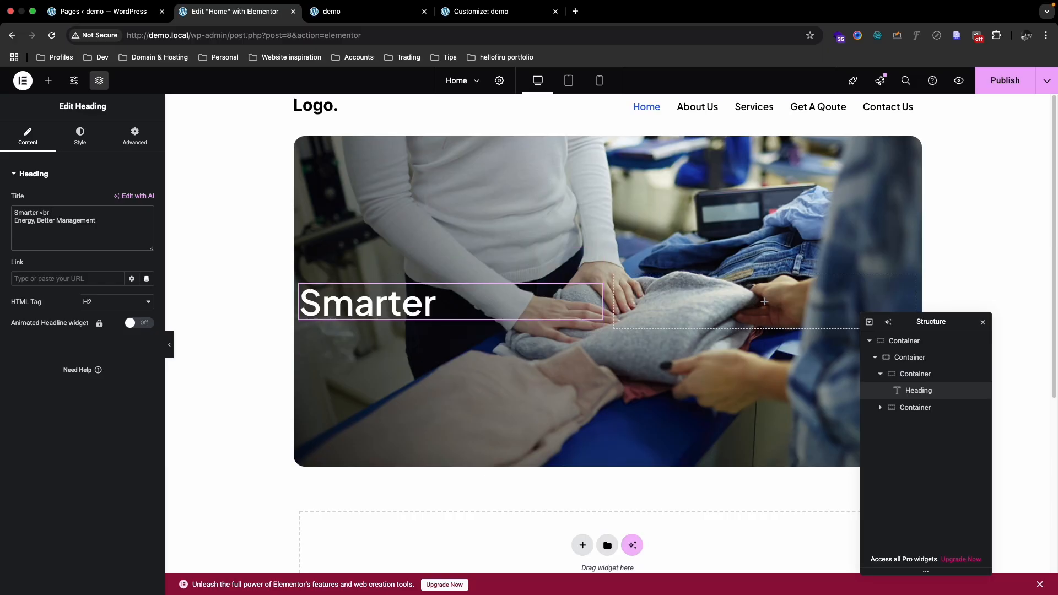
text(>)
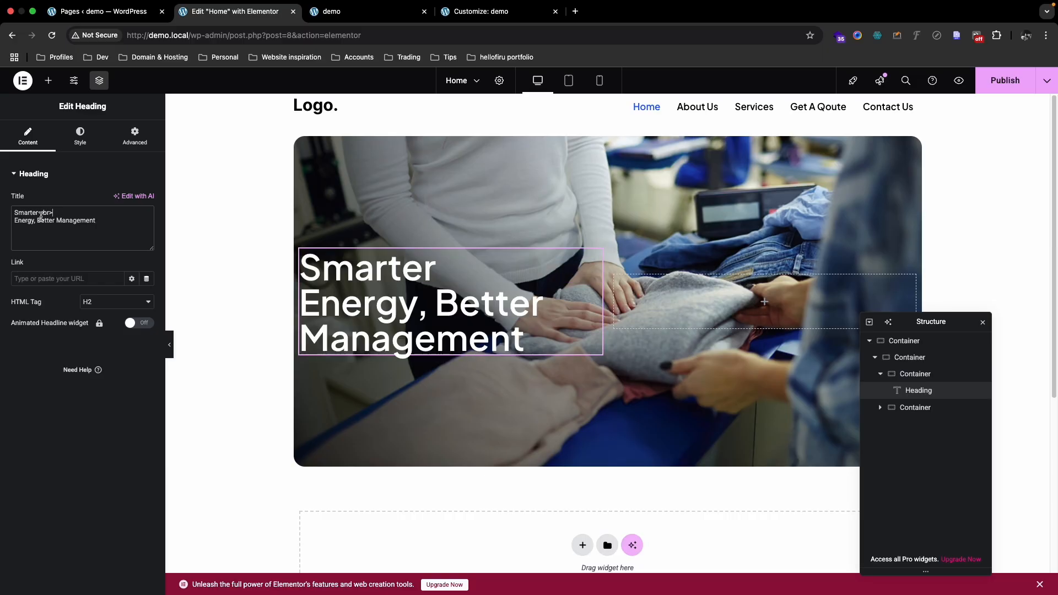
Step: Delete the <br> tag after "Smarter" in the heading title and enter it again
drag(39, 213, 58, 213)
click(61, 213)
drag(39, 214, 55, 213)
key(BackSpace)
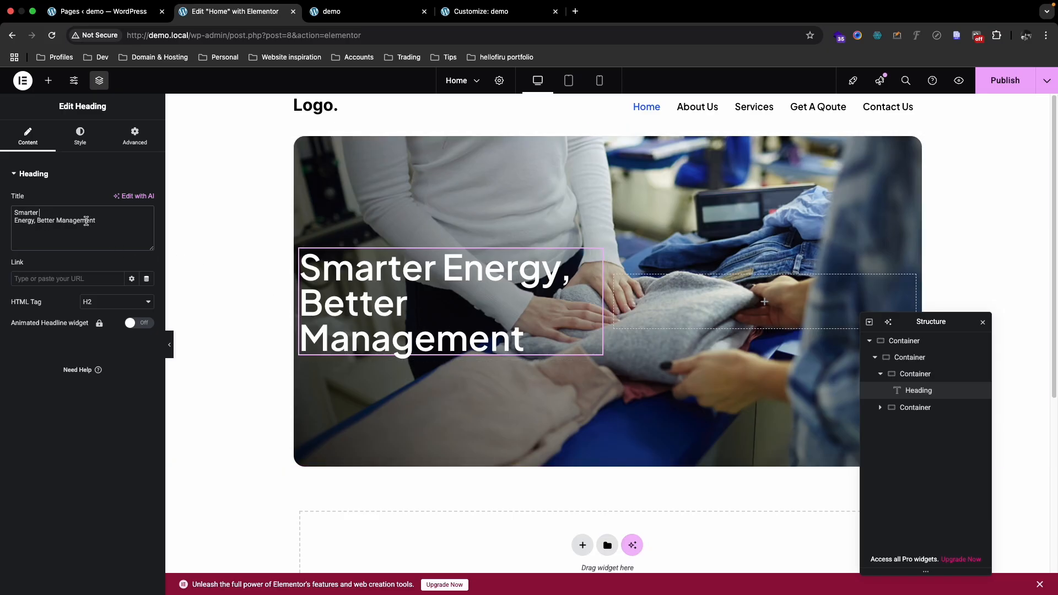
text(<br>)
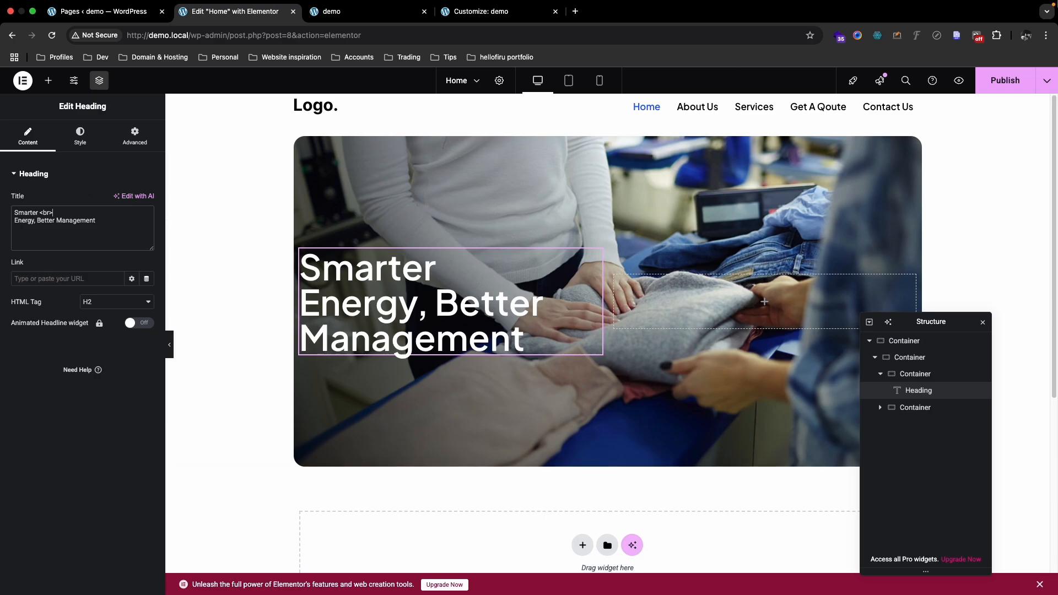
Step: Switch to Figma and copy the full text of the hero paragraph below the heading
key(ctrl+Up)
click(591, 40)
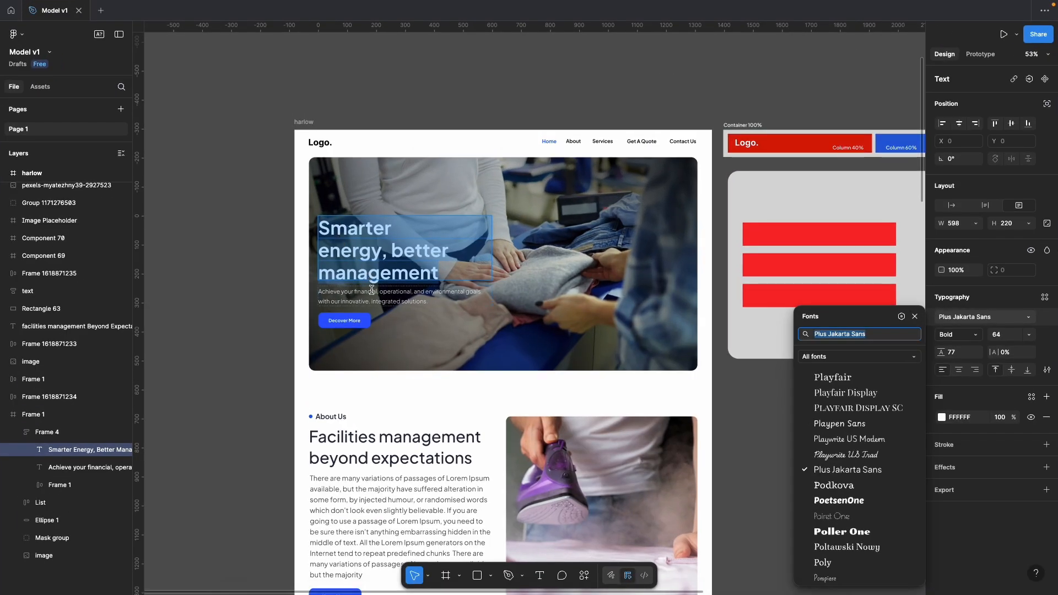
click(376, 301)
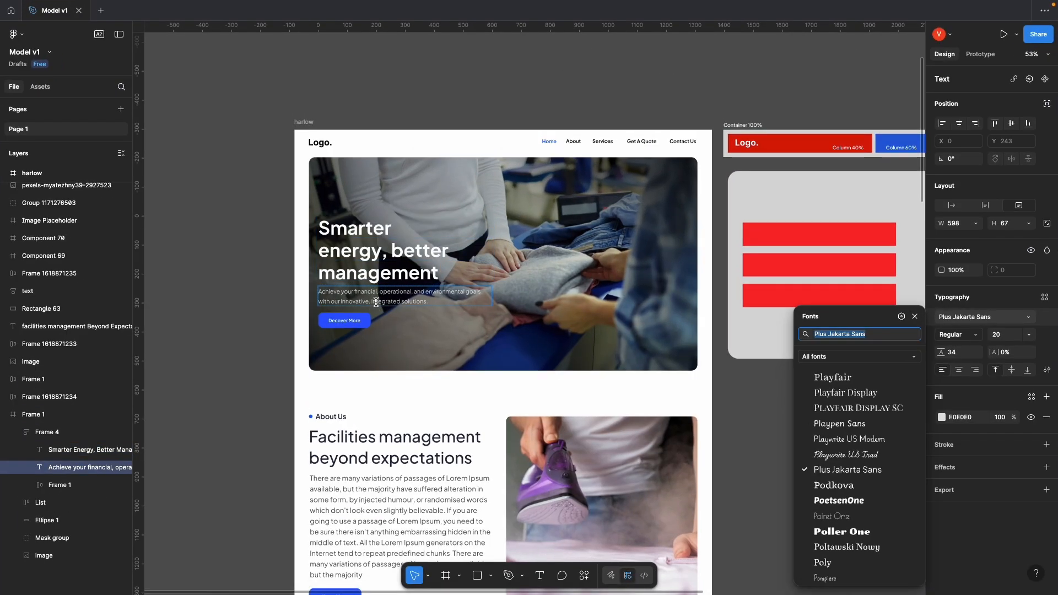
click(380, 299)
key(super+a)
key(super+c)
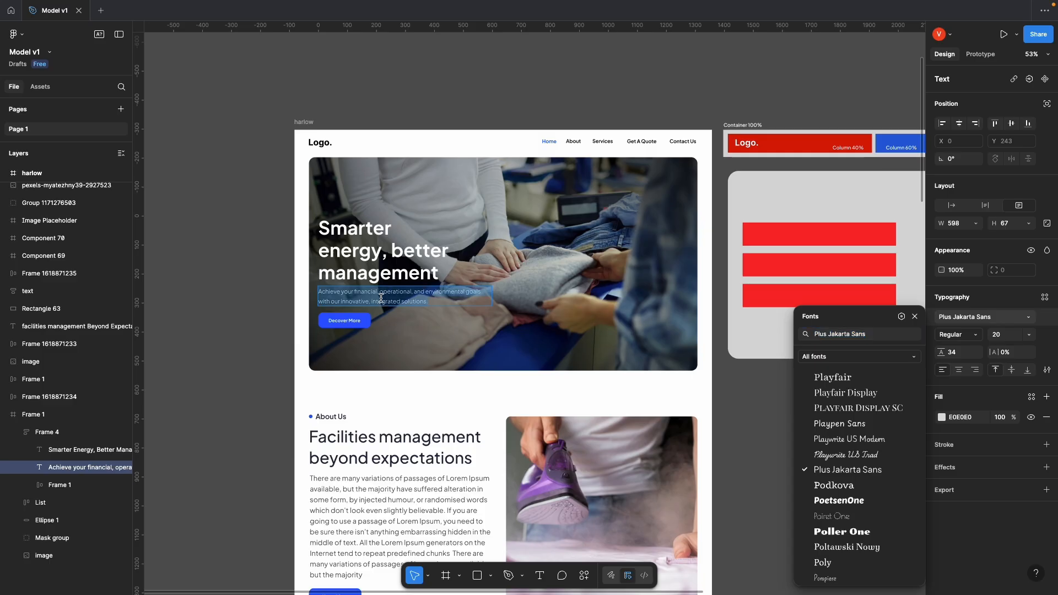
Step: Switch back to Elementor, add a Text Editor widget below the heading and replace its placeholder text with the copied hero paragraph
key(ctrl+Up)
click(457, 55)
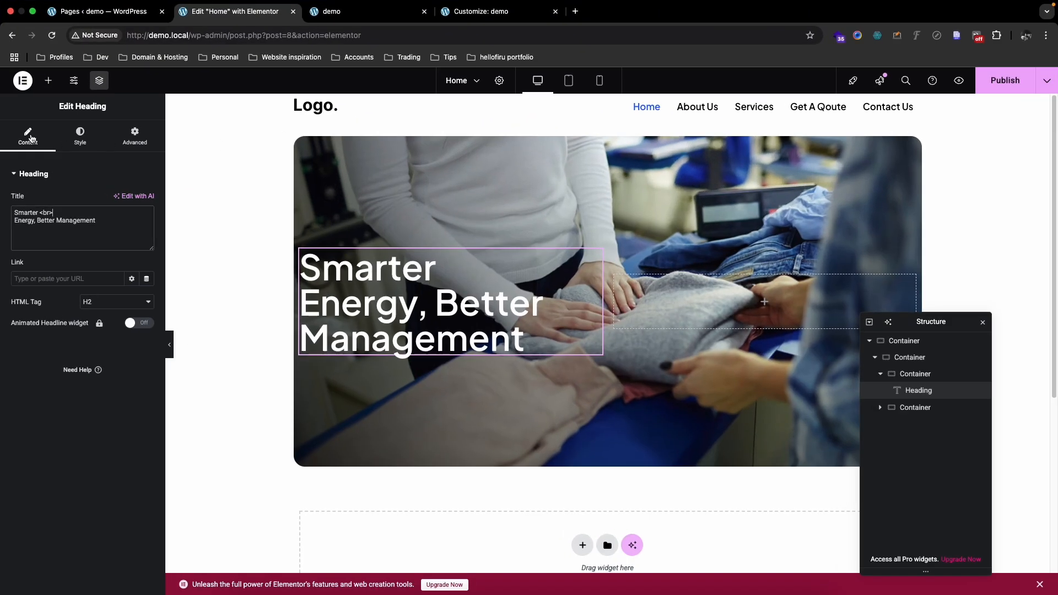
click(48, 81)
drag(43, 360, 435, 356)
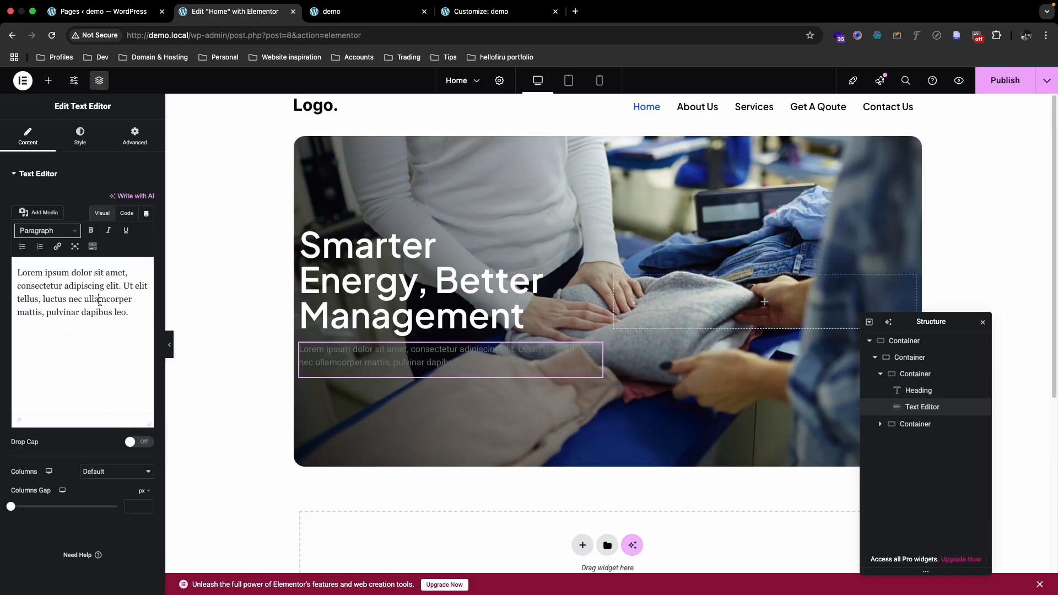
key(super+a)
key(super+v)
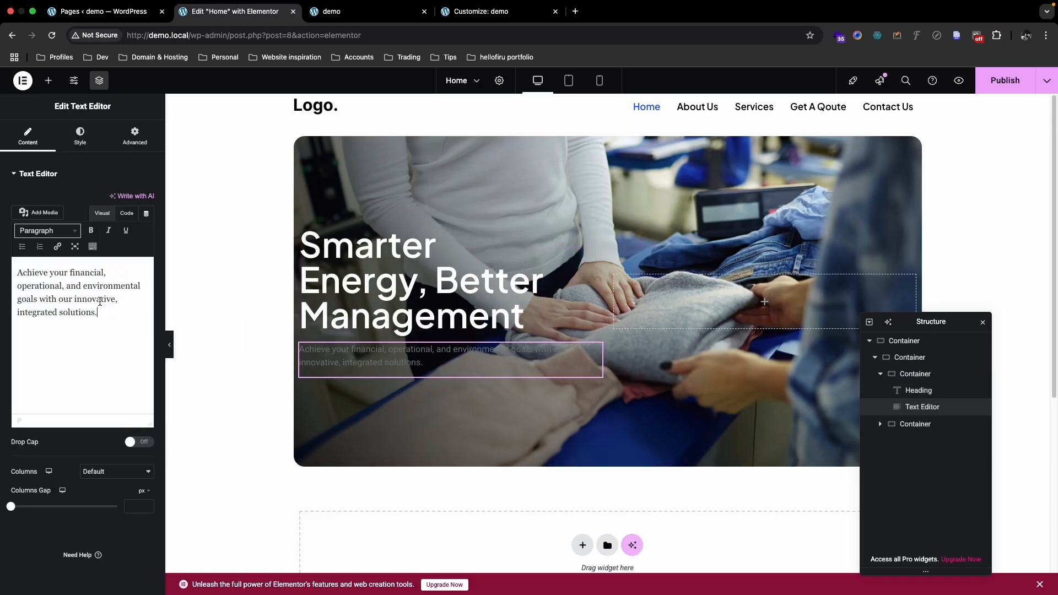
Step: Switch to Figma and copy the hero paragraph's fill color code, E0E0E0
key(ctrl+Up)
click(581, 41)
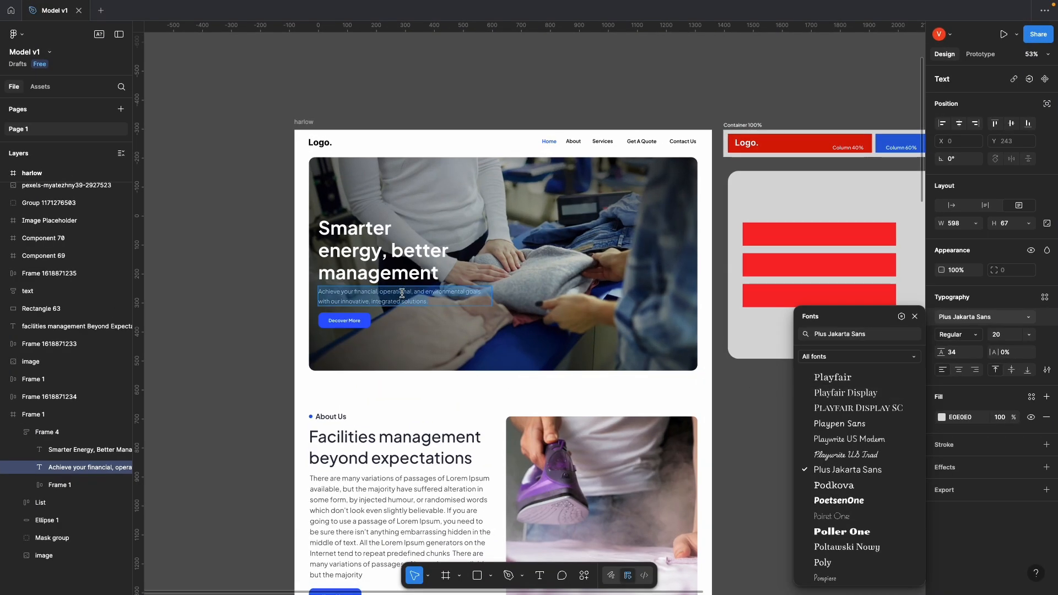
click(962, 419)
key(super+c)
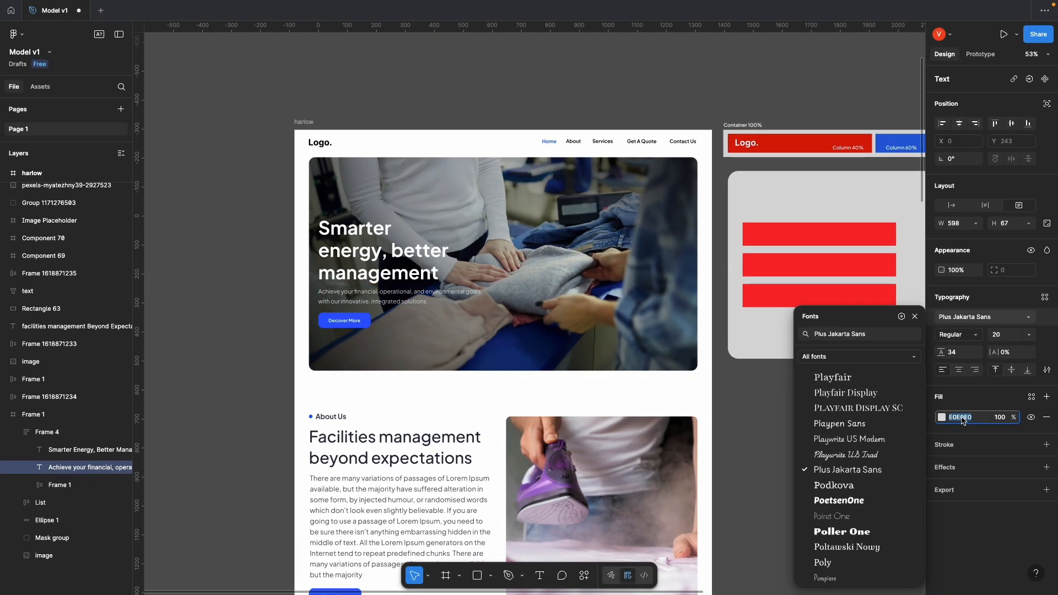
Step: Switch back to Elementor and set the paragraph's text color to the copied E0E0E0
key(ctrl+Up)
click(473, 52)
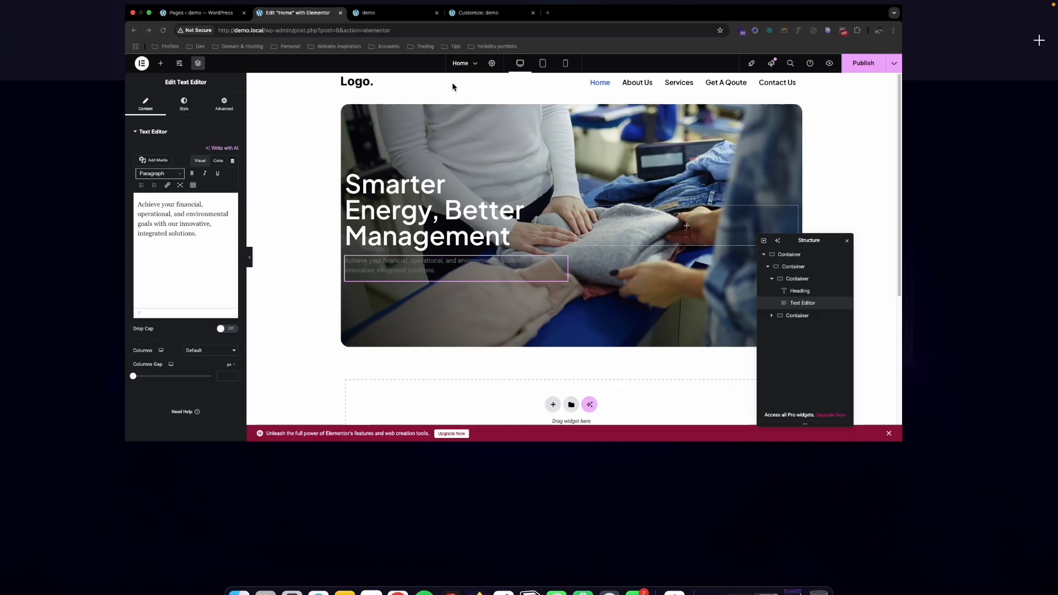
click(75, 148)
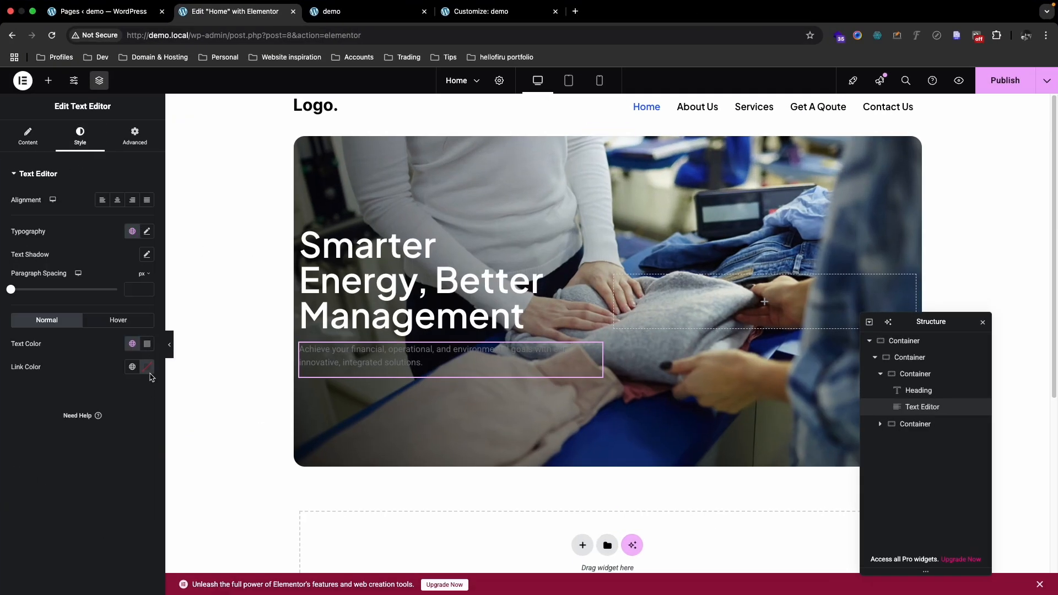
click(146, 344)
key(super+v)
click(146, 344)
Step: Switch to Figma, copy the hero paragraph's font family name and inspect its font size
key(ctrl+Up)
click(571, 47)
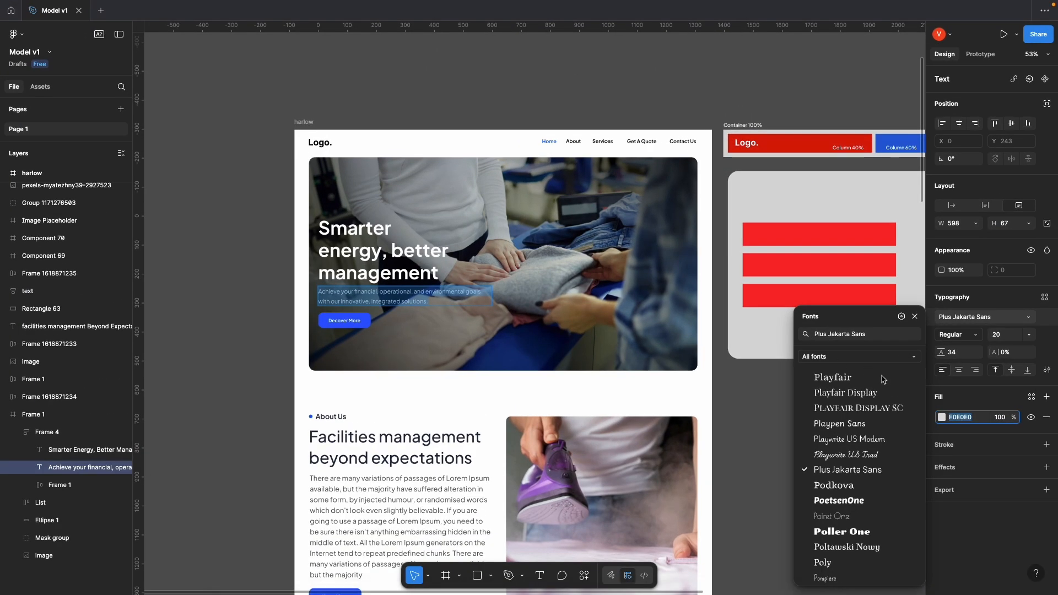
click(975, 324)
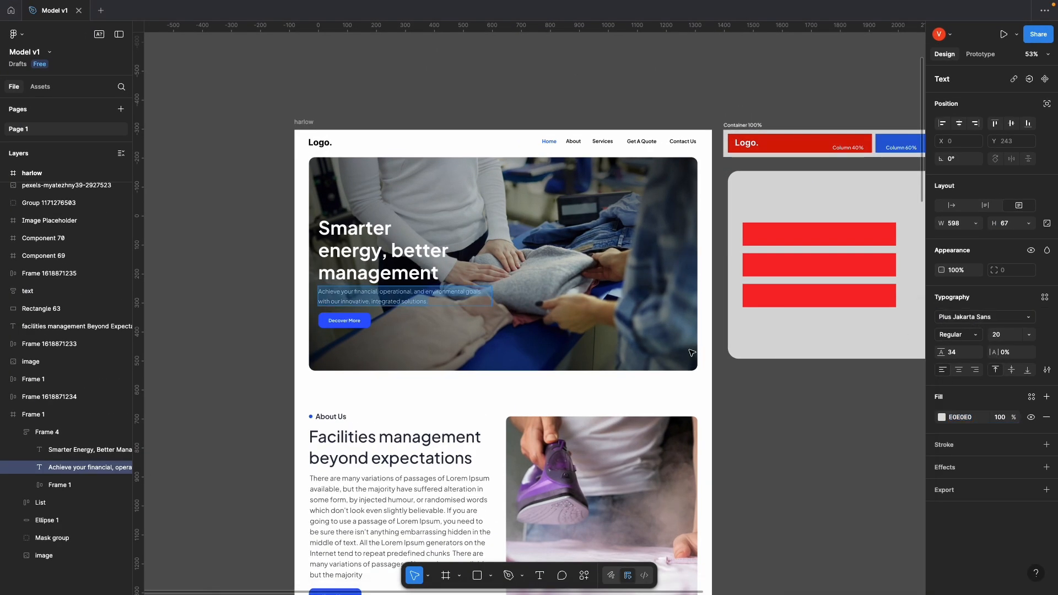
click(979, 322)
key(super+c)
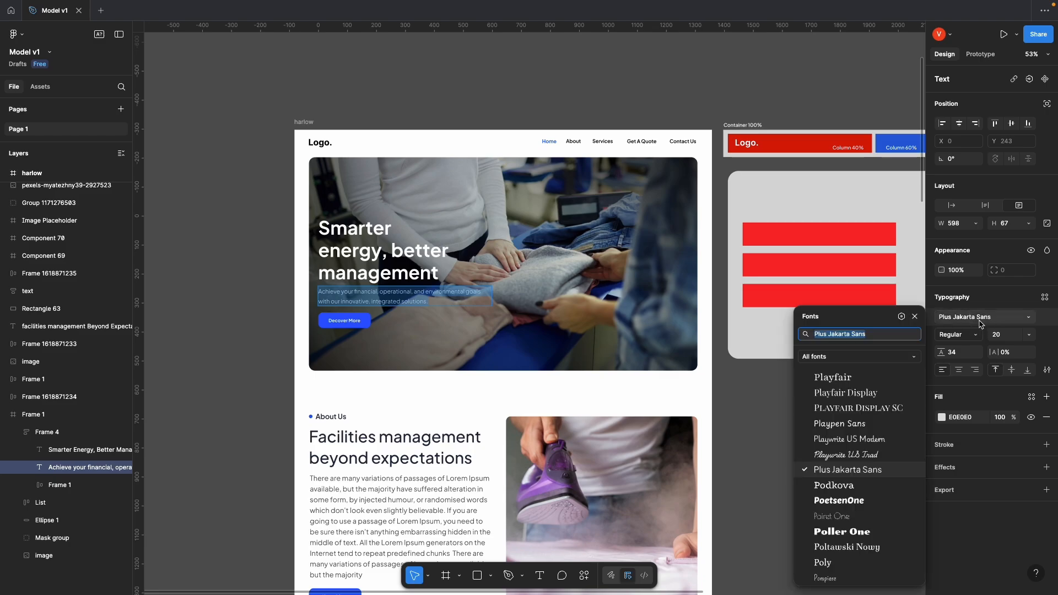
click(1005, 336)
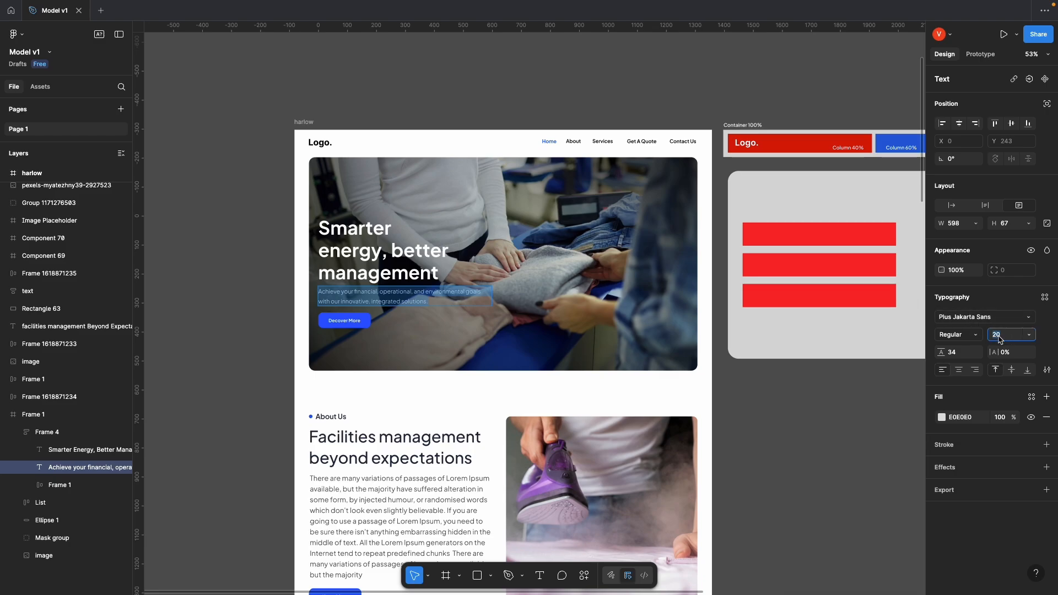
Step: Switch back to Elementor and set the paragraph's typography to Plus Jakarta Sans at 20 px
key(ctrl+Up)
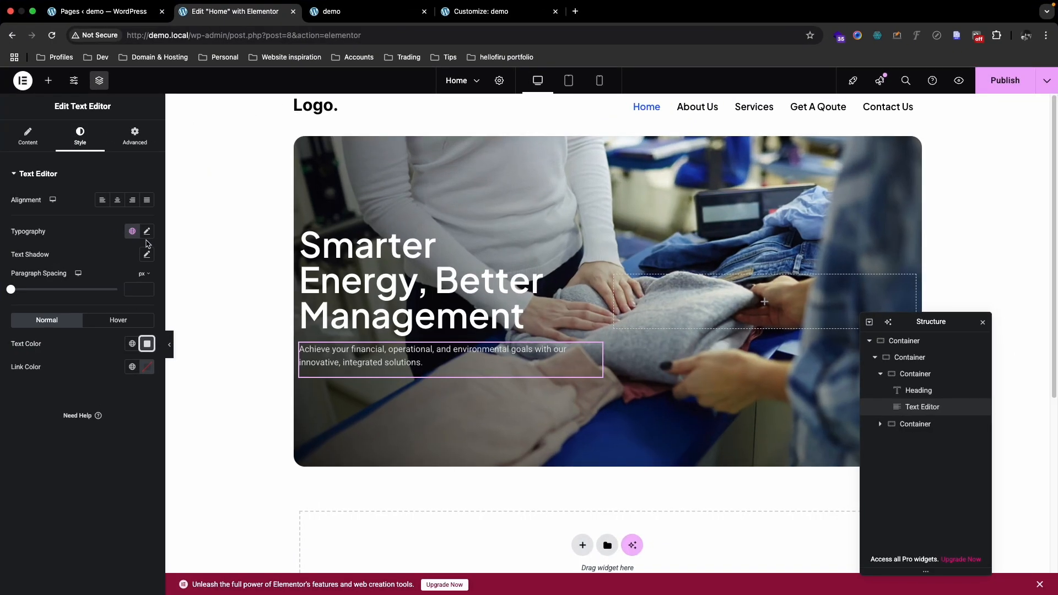
click(146, 231)
click(125, 286)
key(super+v)
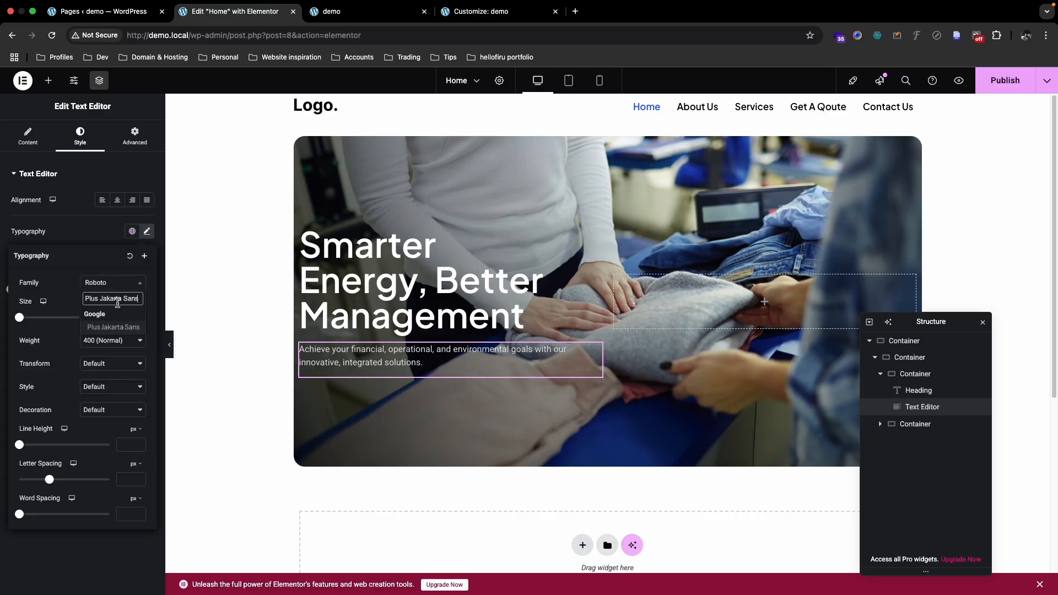
click(119, 327)
click(131, 318)
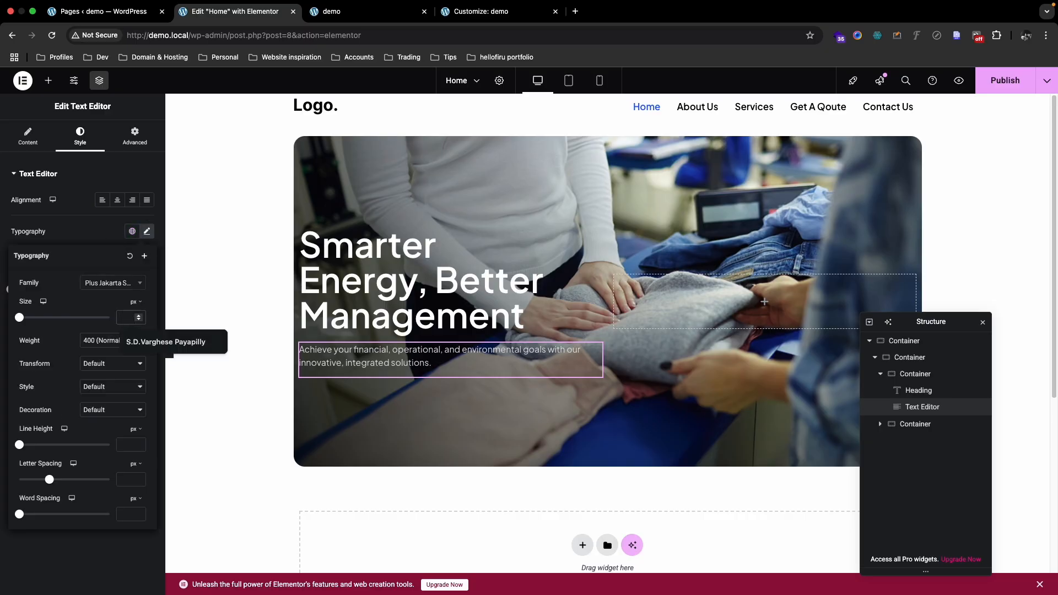
text(20)
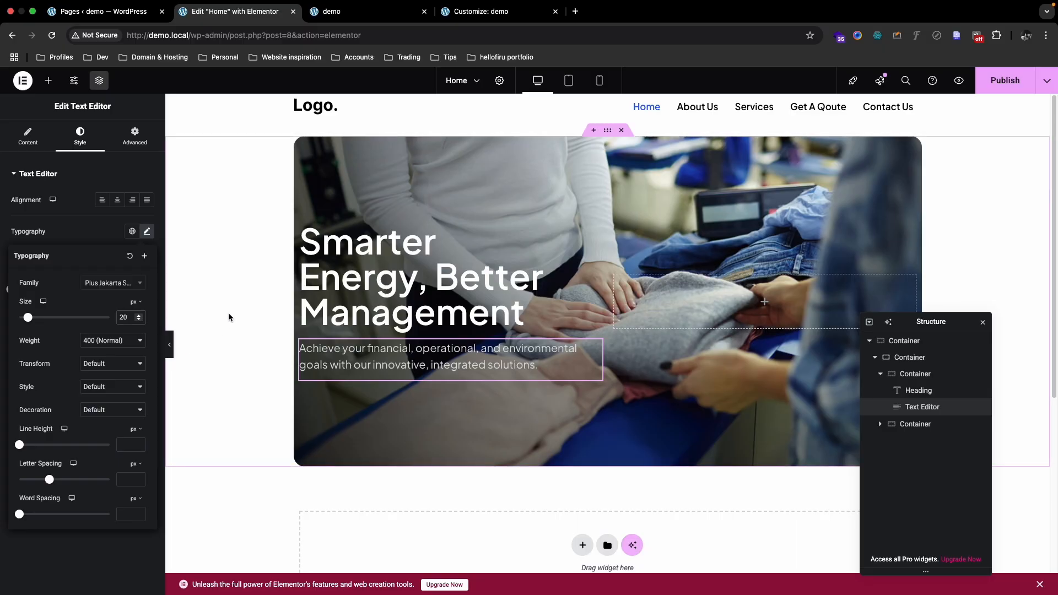
Step: Switch to Figma and select the hero's Discover More button to inspect its size, padding, corner radius and fill
key(ctrl+Up)
click(582, 40)
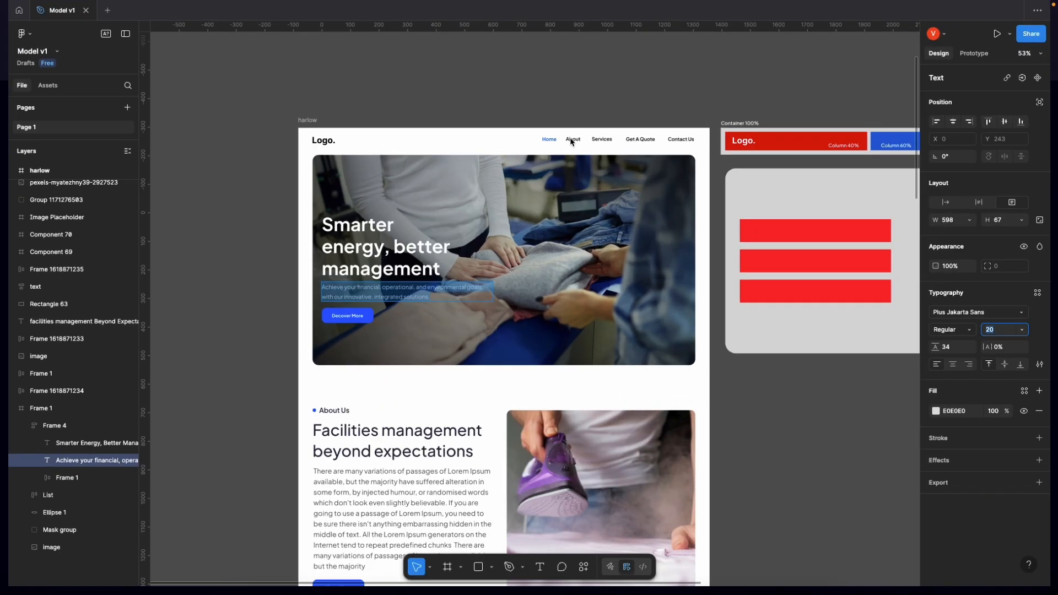
click(368, 324)
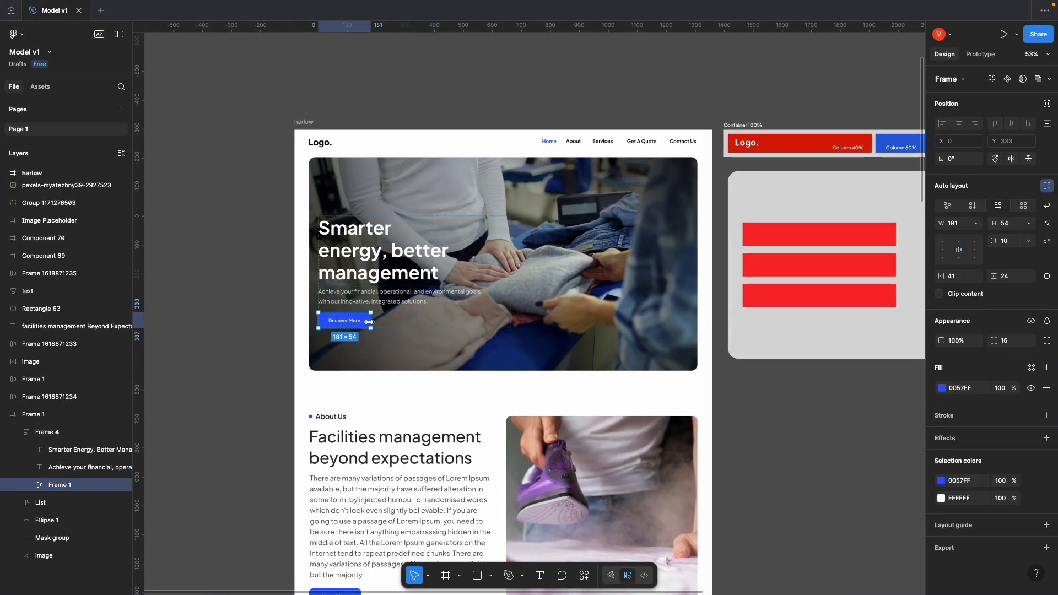
Step: Switch back to Elementor and add a Button widget below the hero paragraph
key(ctrl+Up)
click(448, 49)
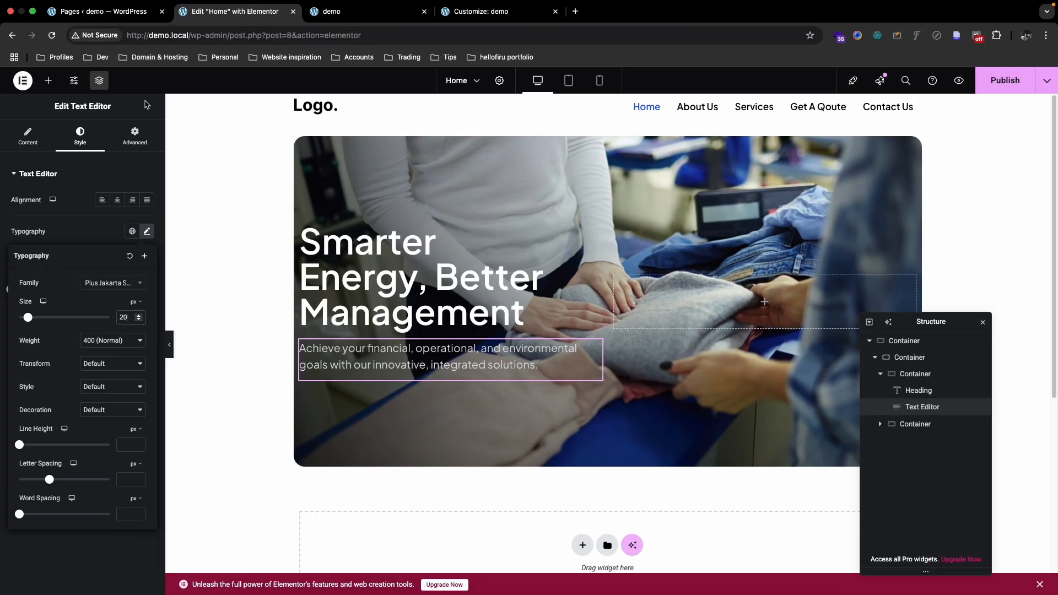
click(48, 80)
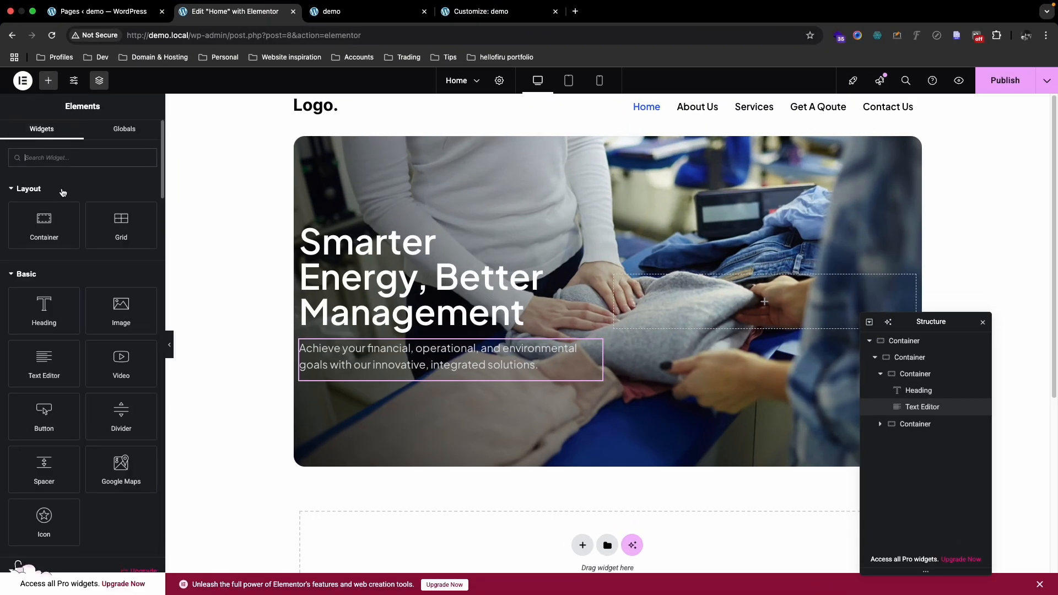
text(butt)
drag(44, 198, 382, 367)
Step: Switch to Figma and select the label text inside the hero button for copying
key(ctrl+Up)
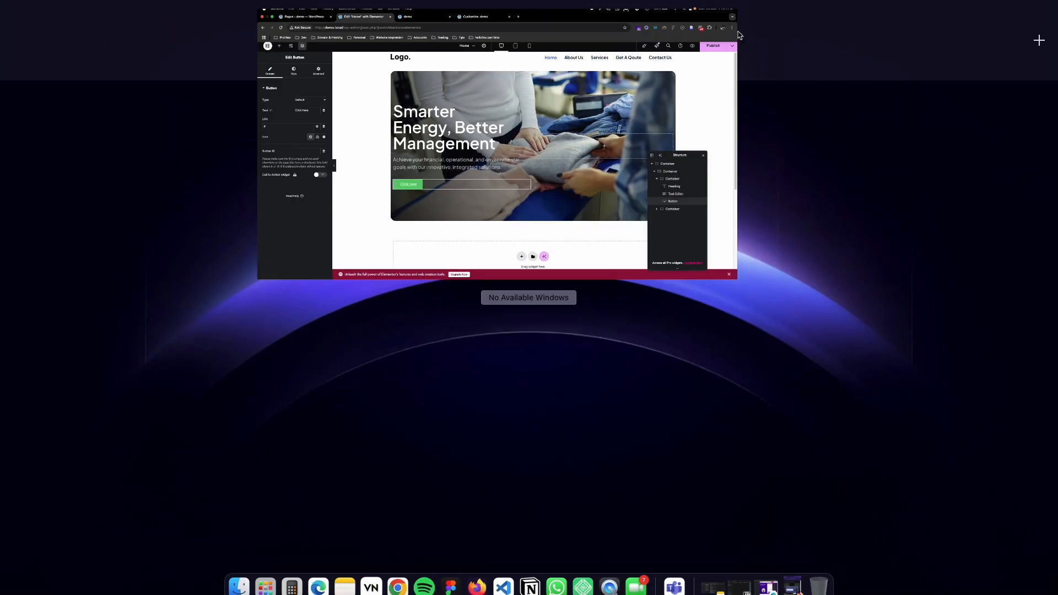
click(476, 40)
key(ctrl+Up)
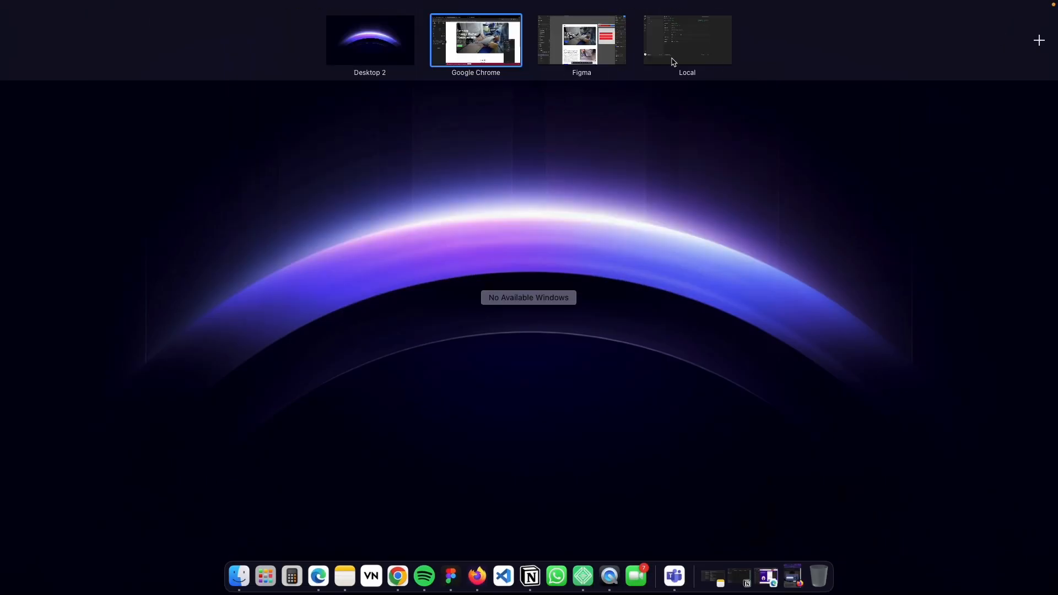
click(582, 40)
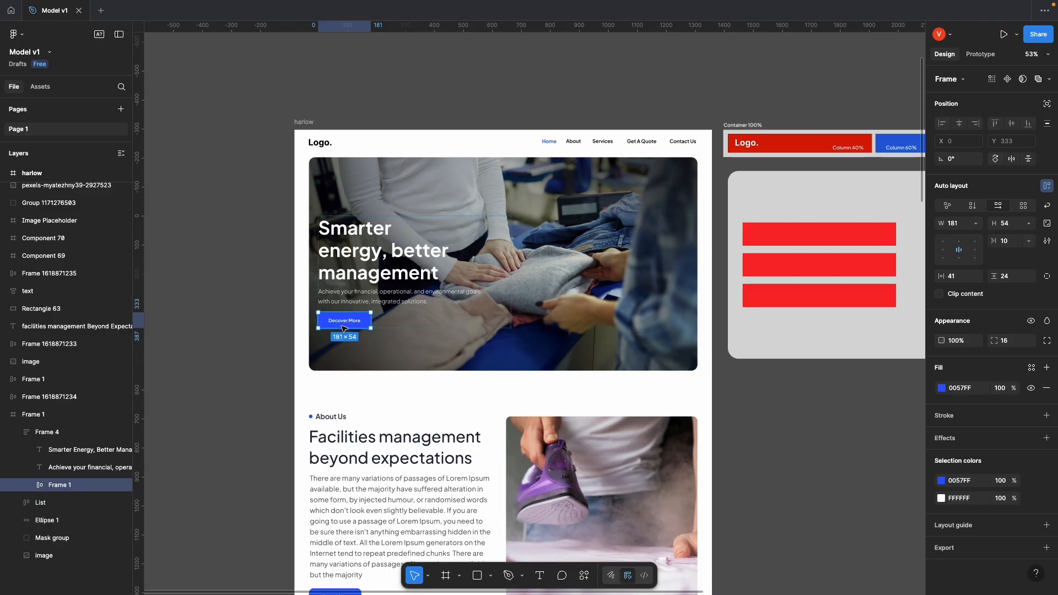
scroll(344, 328, up, 5)
double_click(345, 315)
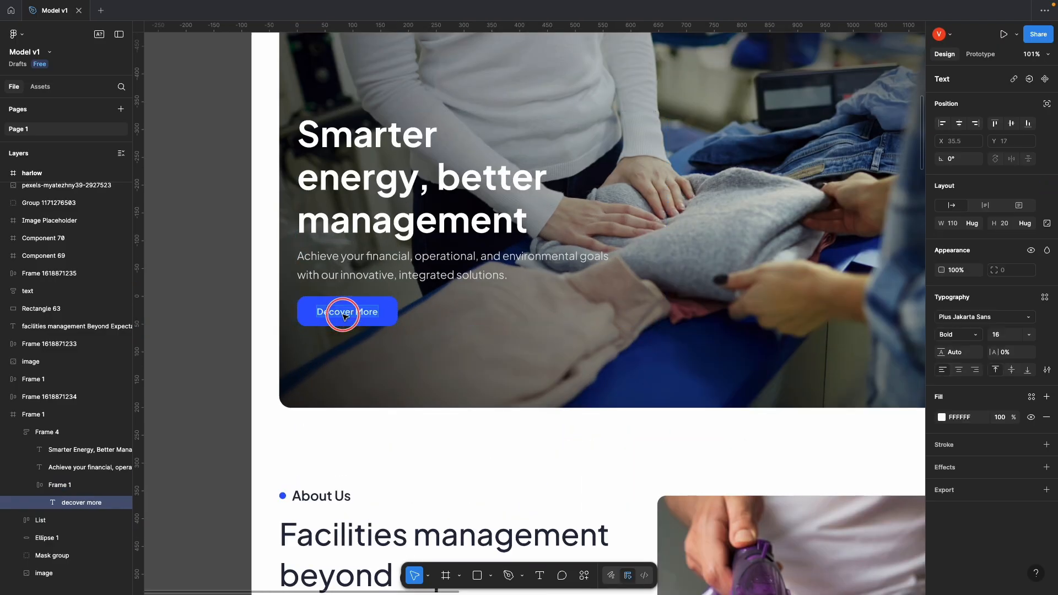
Step: Switch back to Elementor and look through the new button's content, style and advanced settings
key(ctrl+Up)
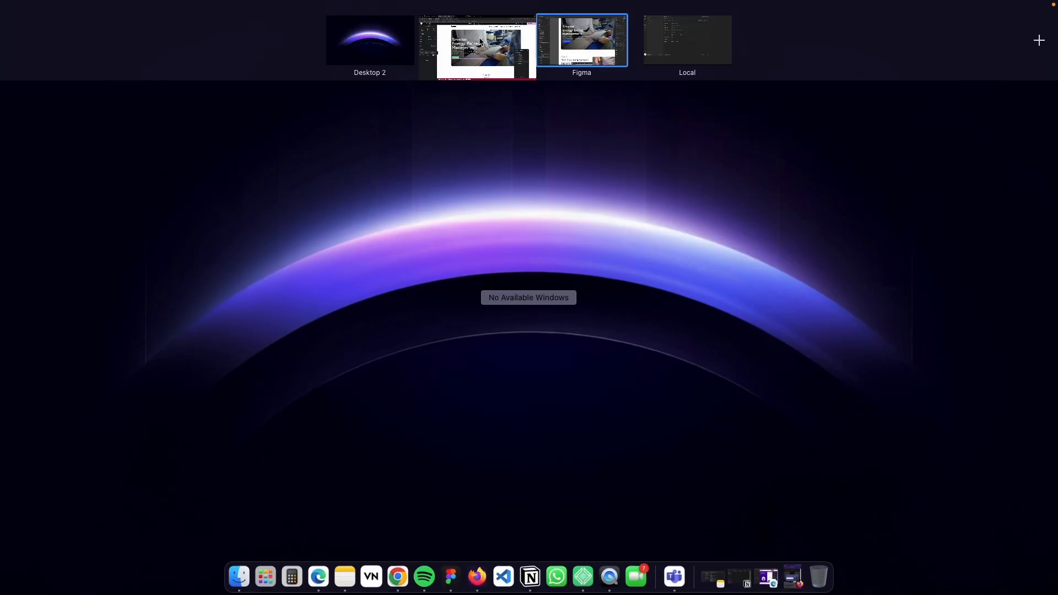
click(479, 40)
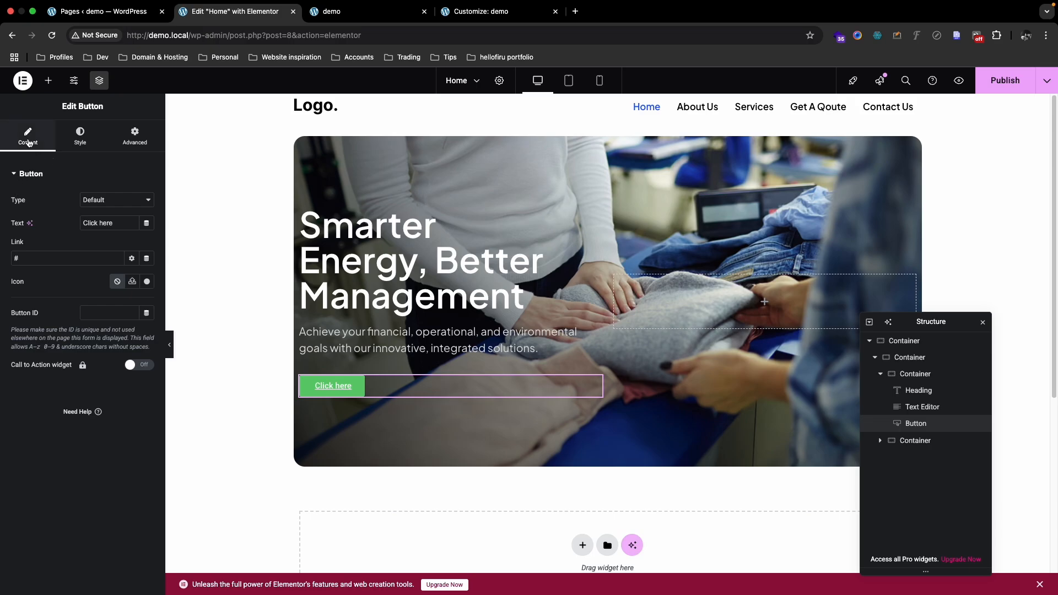
click(79, 139)
click(132, 138)
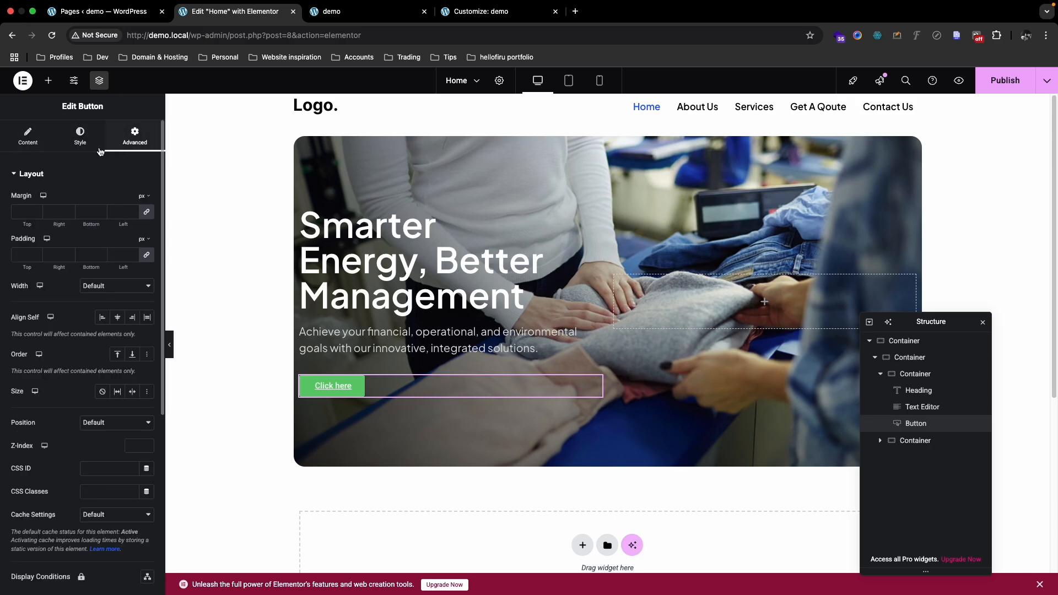
click(23, 139)
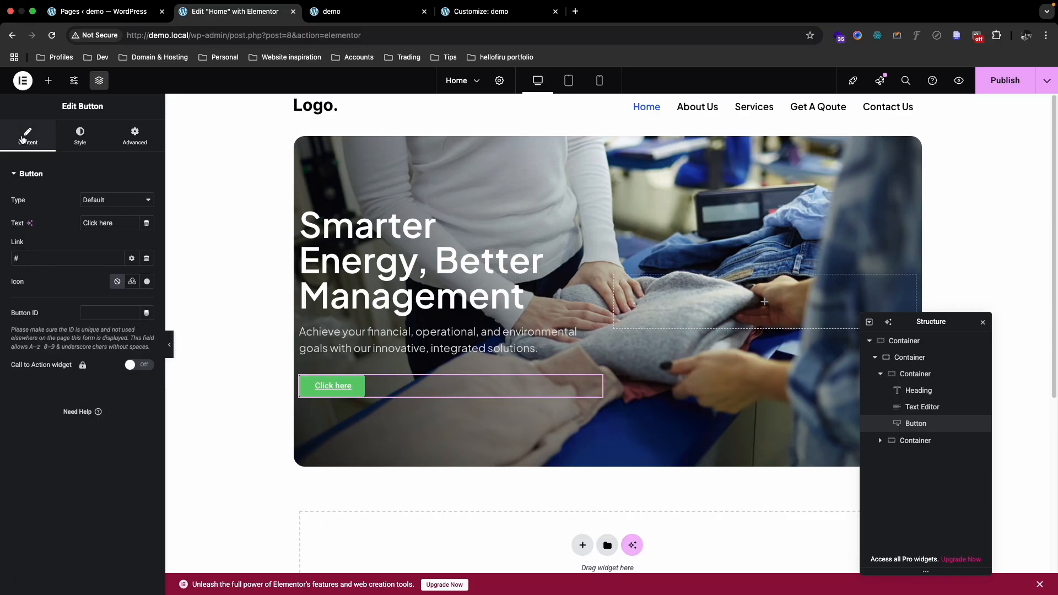
click(80, 135)
click(35, 140)
click(100, 141)
click(130, 140)
click(80, 138)
Step: Set the button's text to "decover more"
click(10, 138)
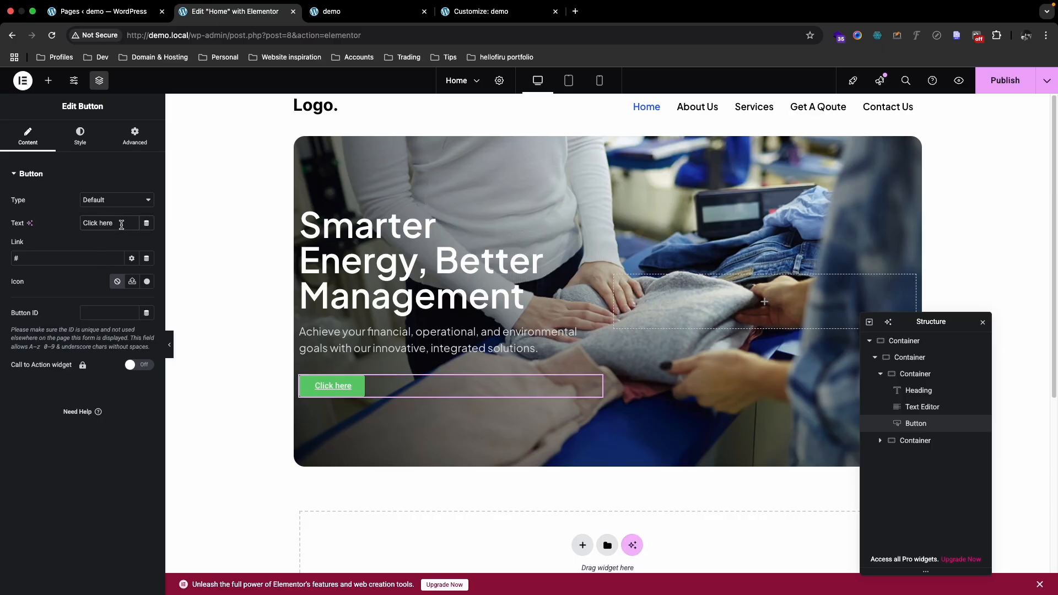
triple_click(121, 224)
text(decover more)
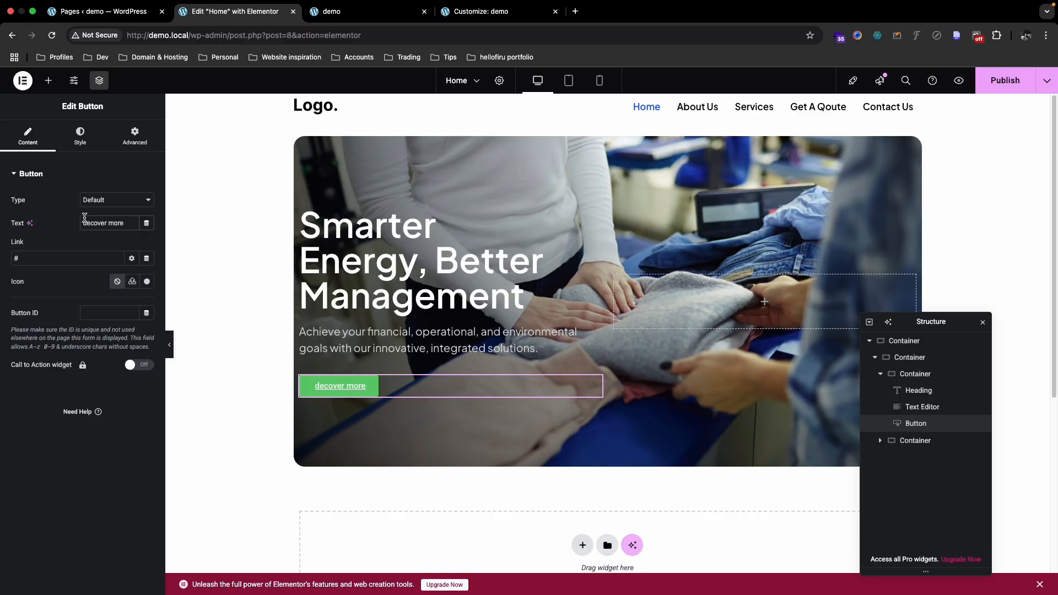
Step: Switch to Figma, select the hero button's frame and copy its fill color code
key(ctrl+Up)
click(598, 37)
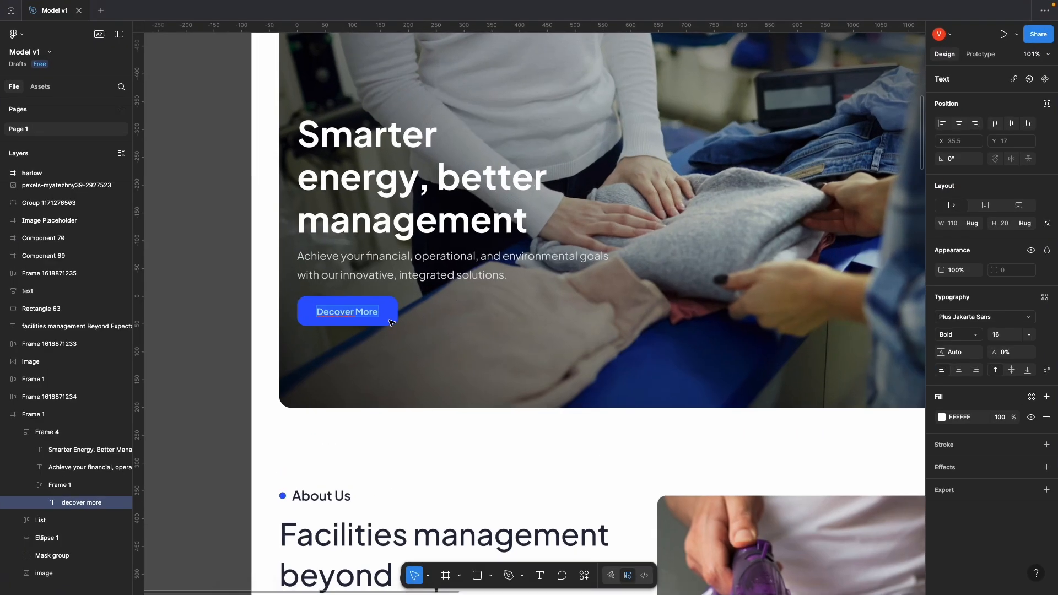
key(Escape)
key(Escape)
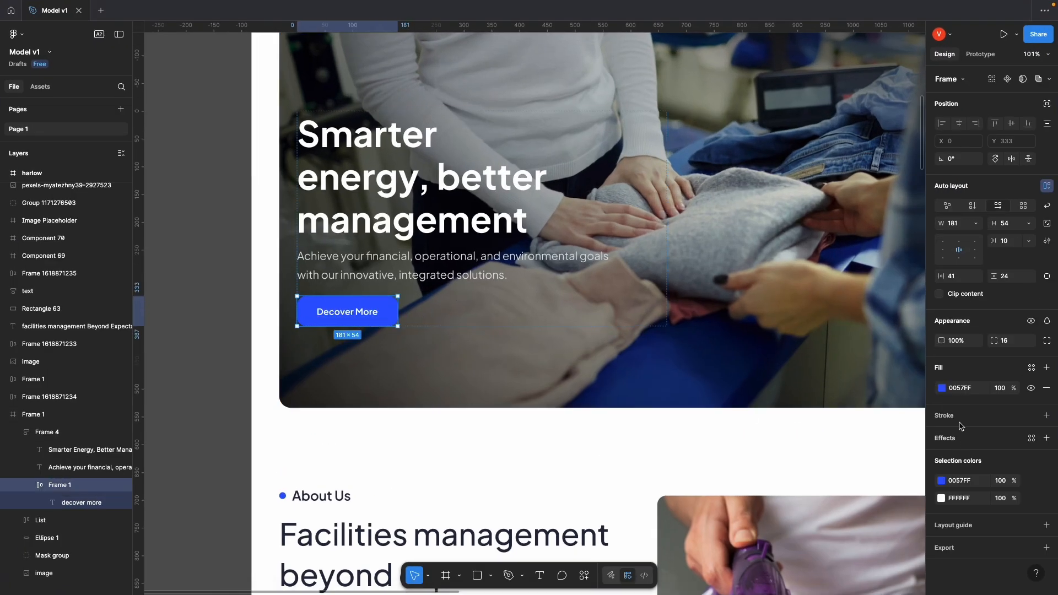
click(968, 388)
Step: Switch back to Elementor and set the button's background color to the copied 0057FF
key(ctrl+Up)
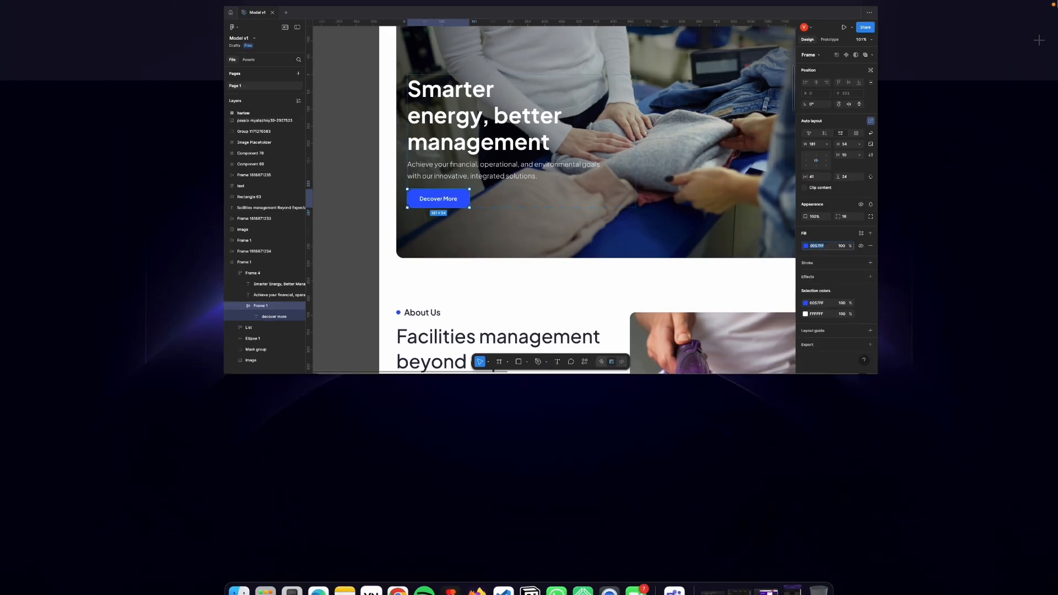
click(478, 39)
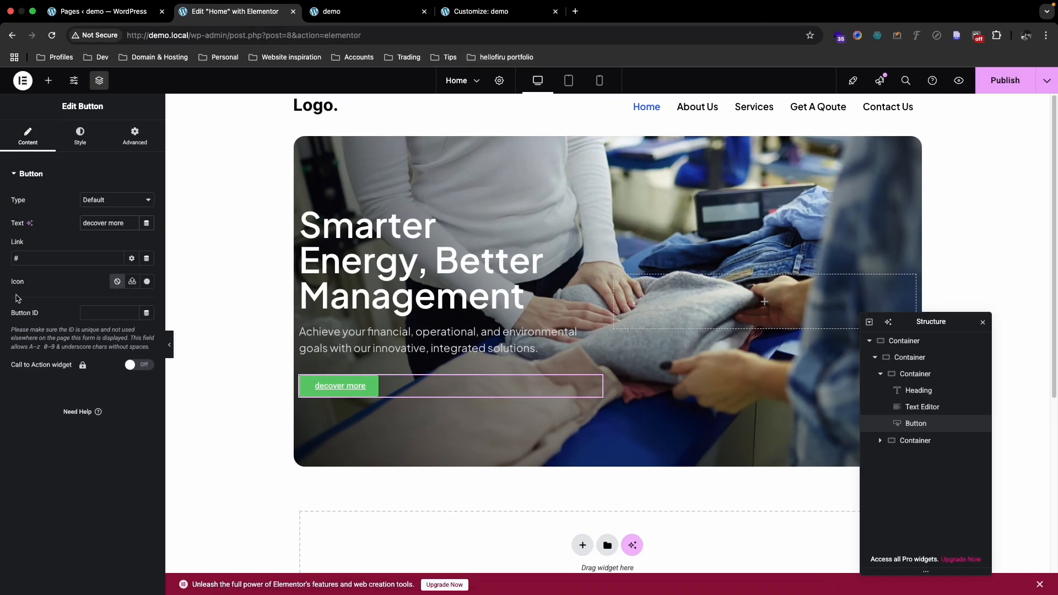
click(81, 149)
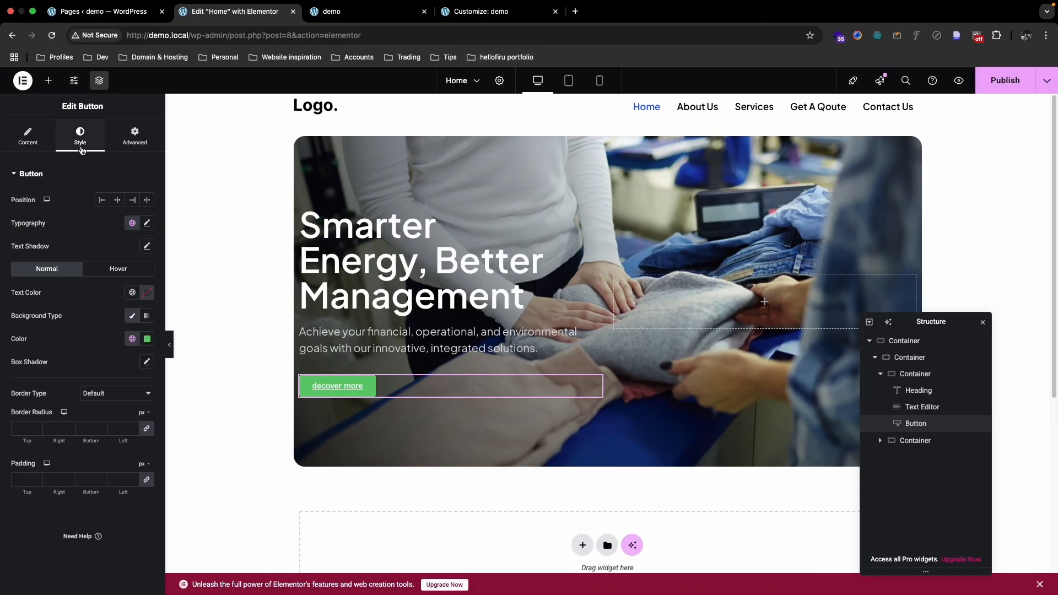
click(148, 340)
key(super+v)
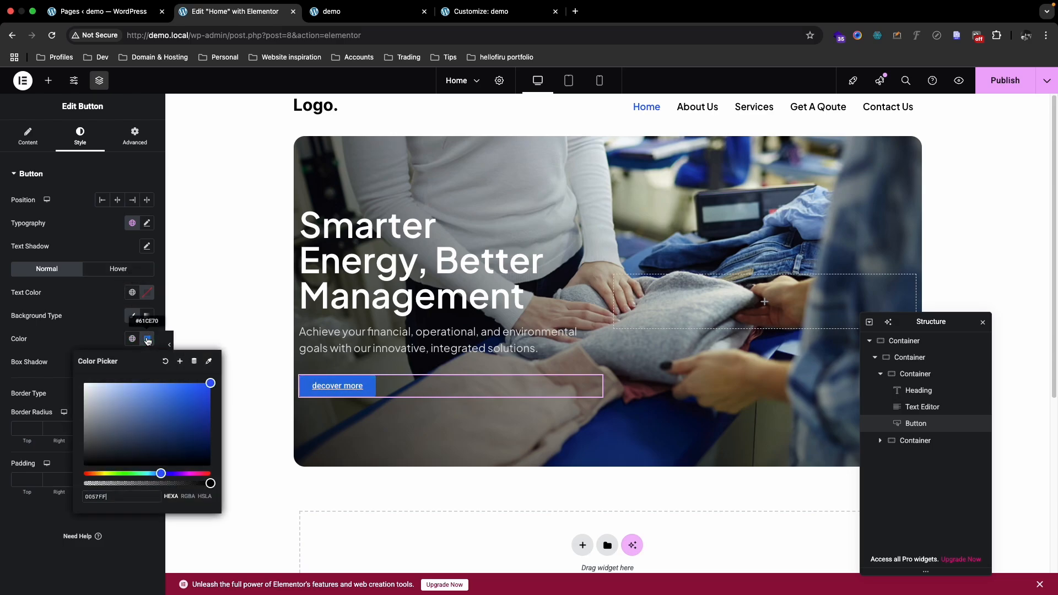
click(147, 339)
Step: Switch to Figma and inspect the hero button label's font family, weight and size
key(ctrl+Up)
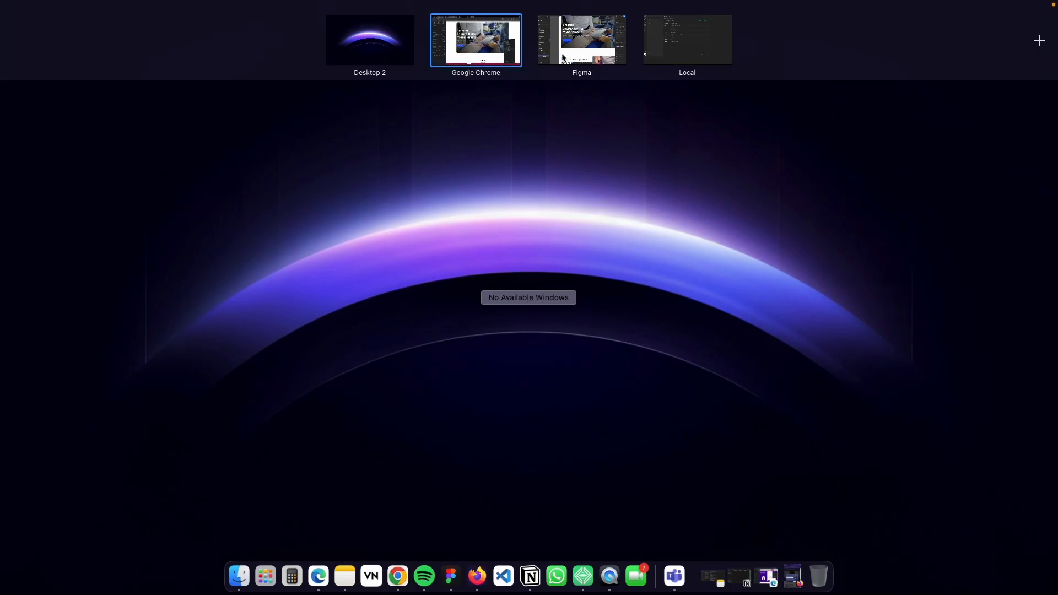
click(583, 39)
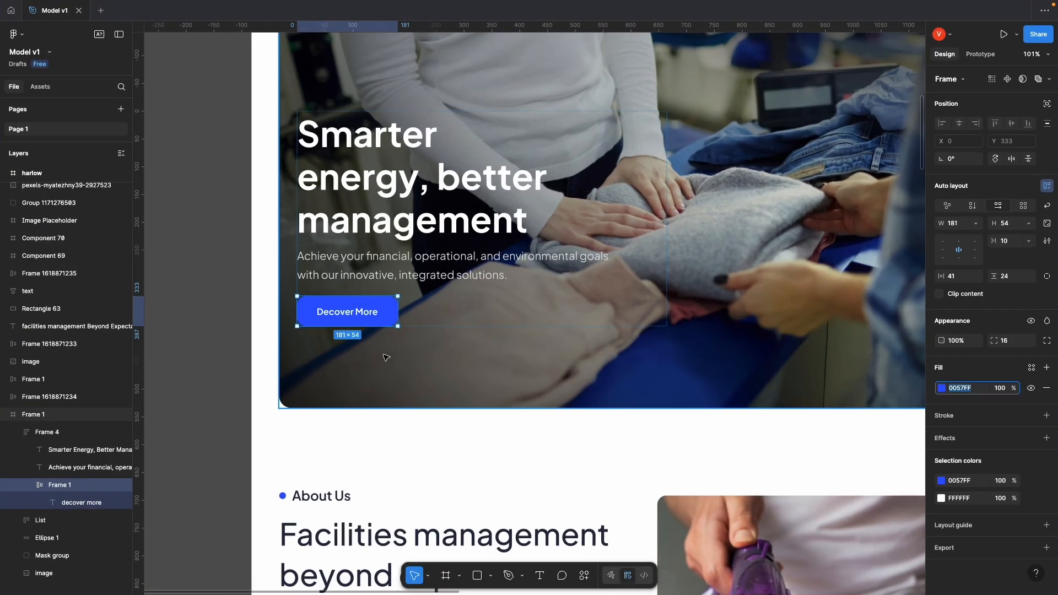
double_click(367, 315)
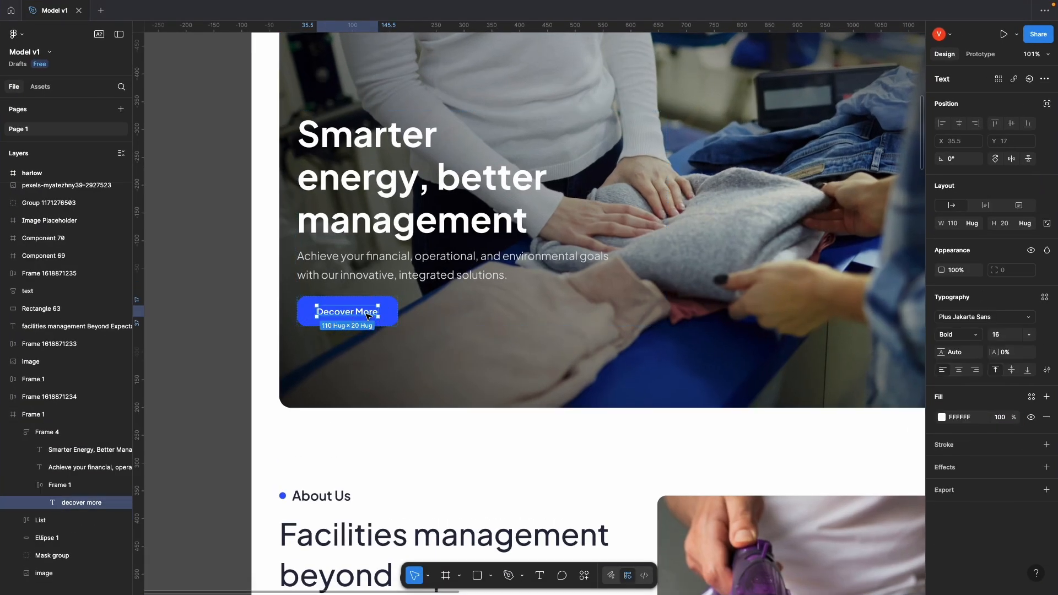
click(965, 318)
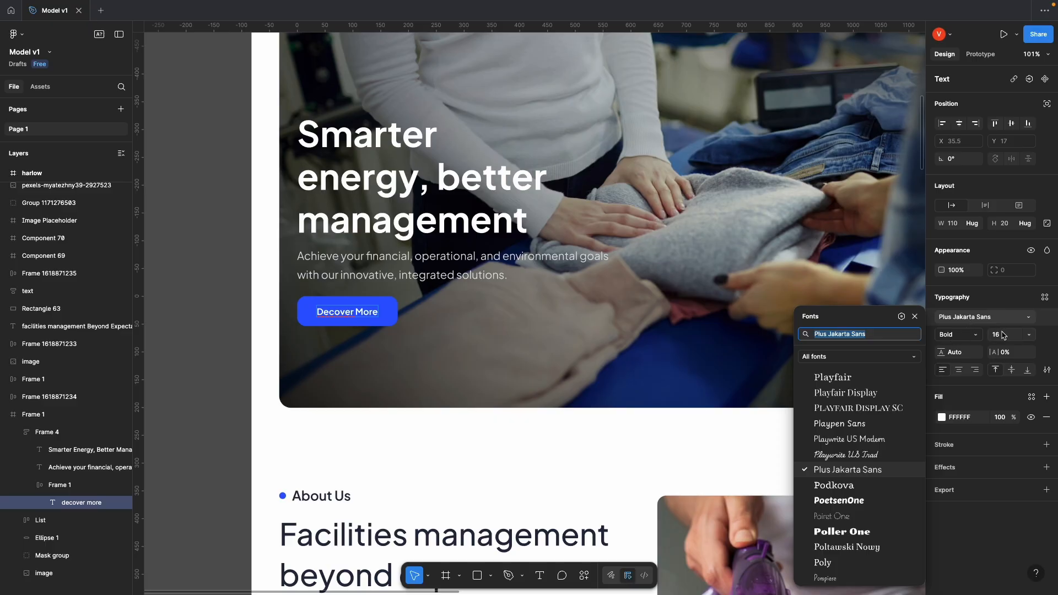
Step: Switch back to Elementor and set the button's typography to 16 px size and 600 (Semi Bold) weight
key(ctrl+Up)
click(477, 38)
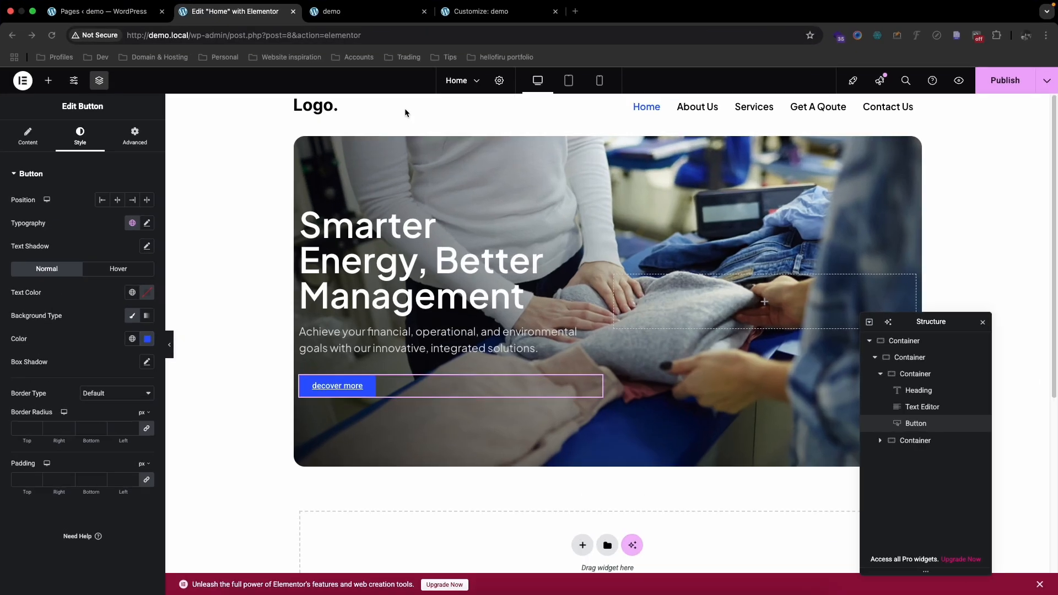
click(147, 224)
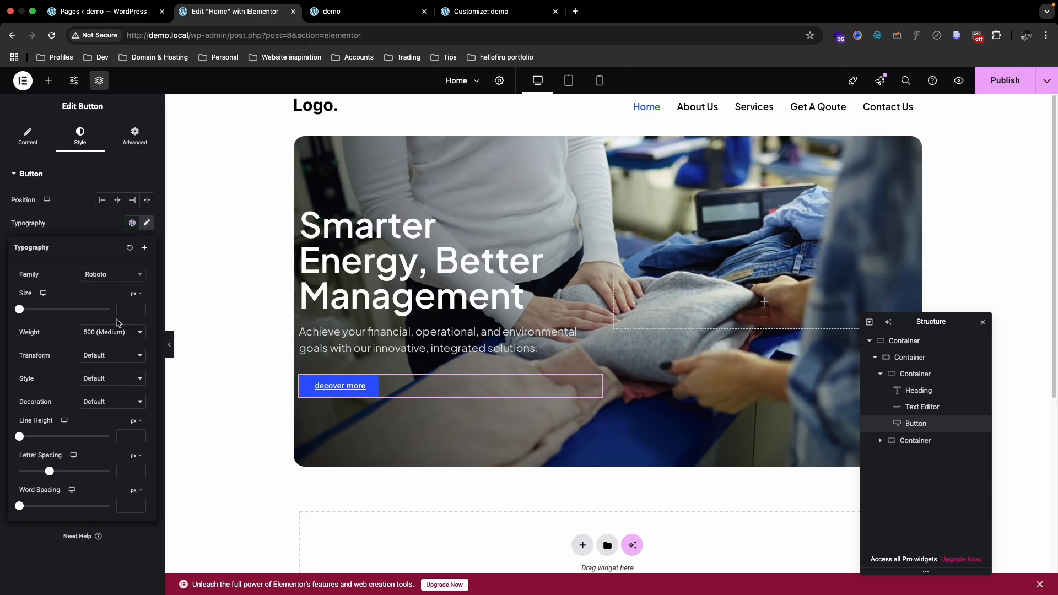
click(121, 309)
text(16)
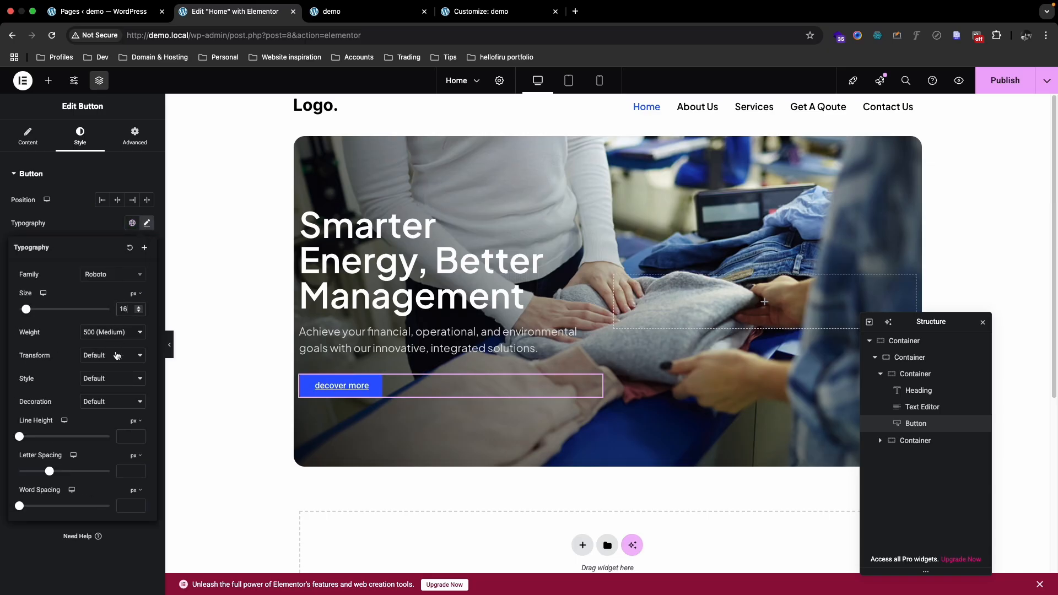
click(110, 334)
click(110, 352)
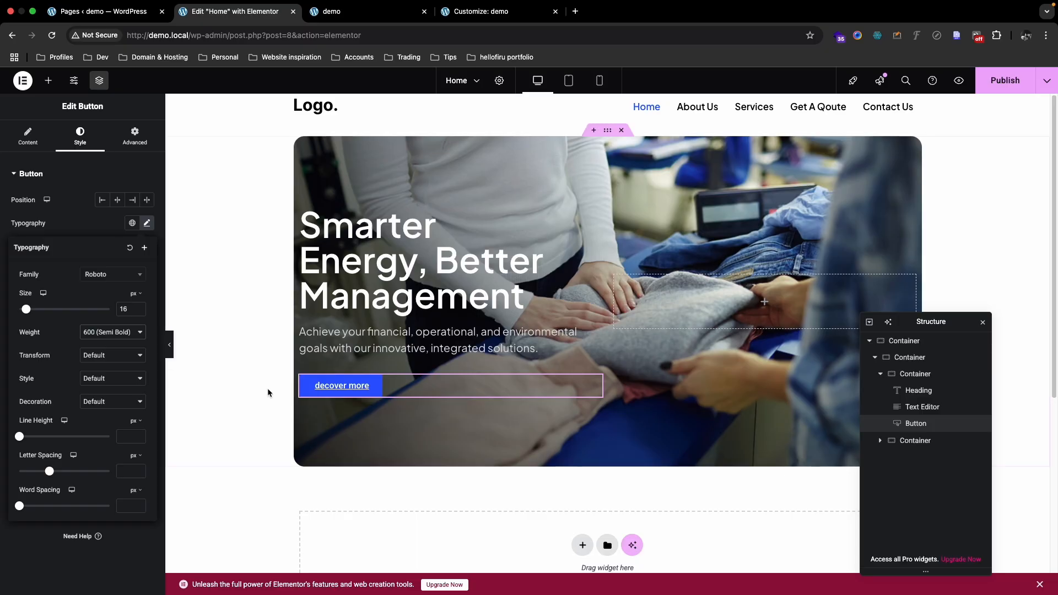
Step: Set the button text's transform to Capitalize and its decoration to None
click(106, 361)
key(Escape)
click(111, 391)
click(106, 406)
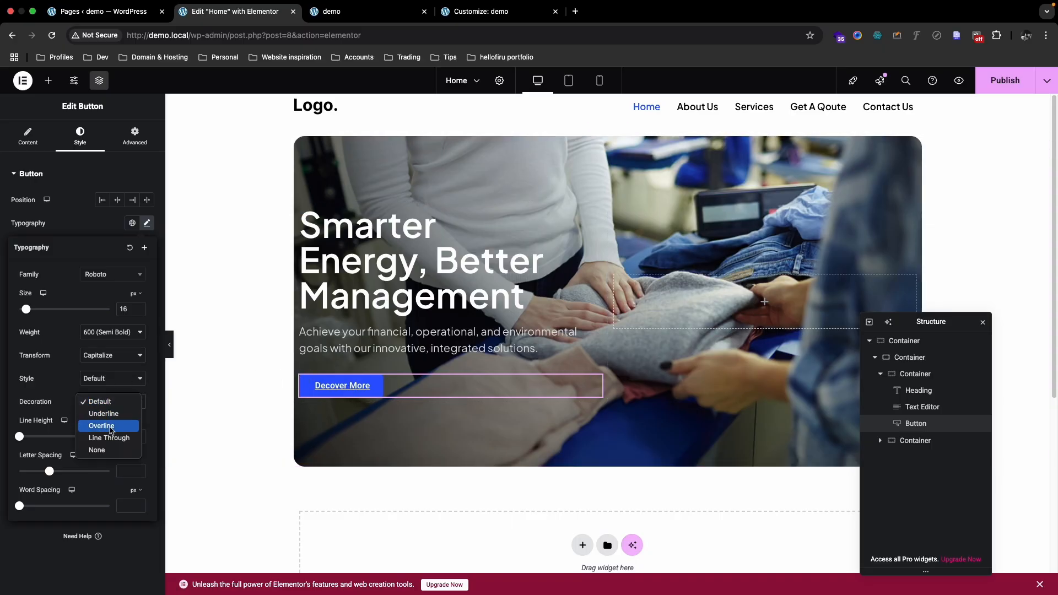
click(110, 451)
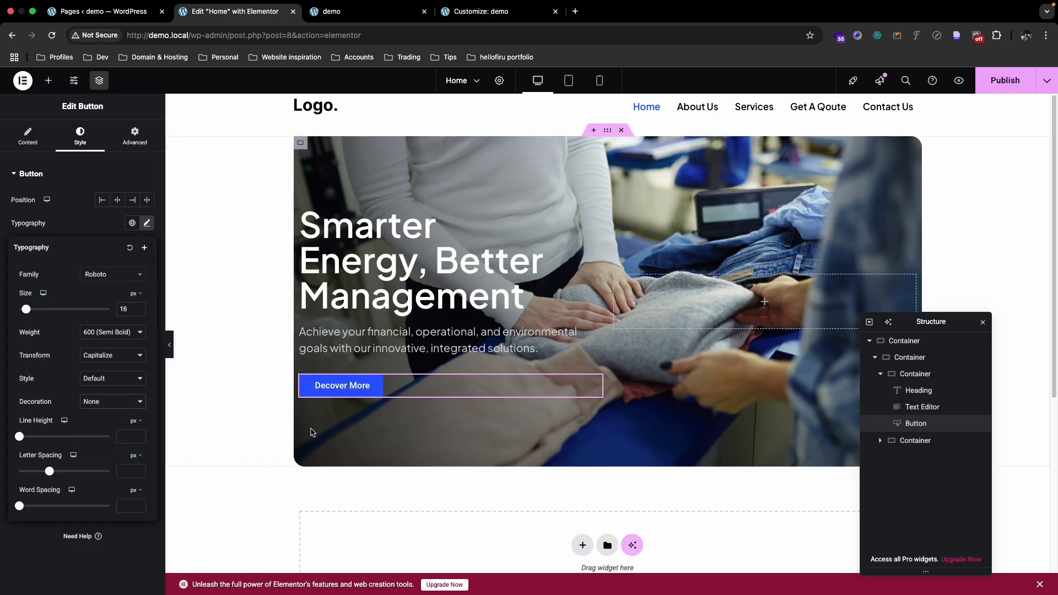
Step: Switch to Figma and select the hero button's frame to inspect its padding and corner radius
key(ctrl+Up)
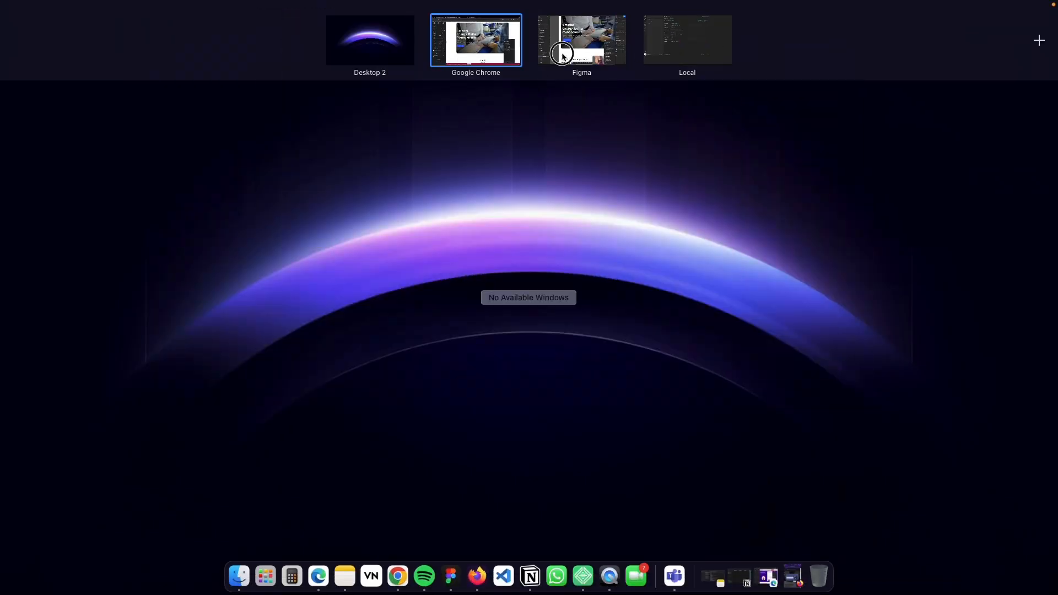
click(566, 55)
key(Escape)
key(Escape)
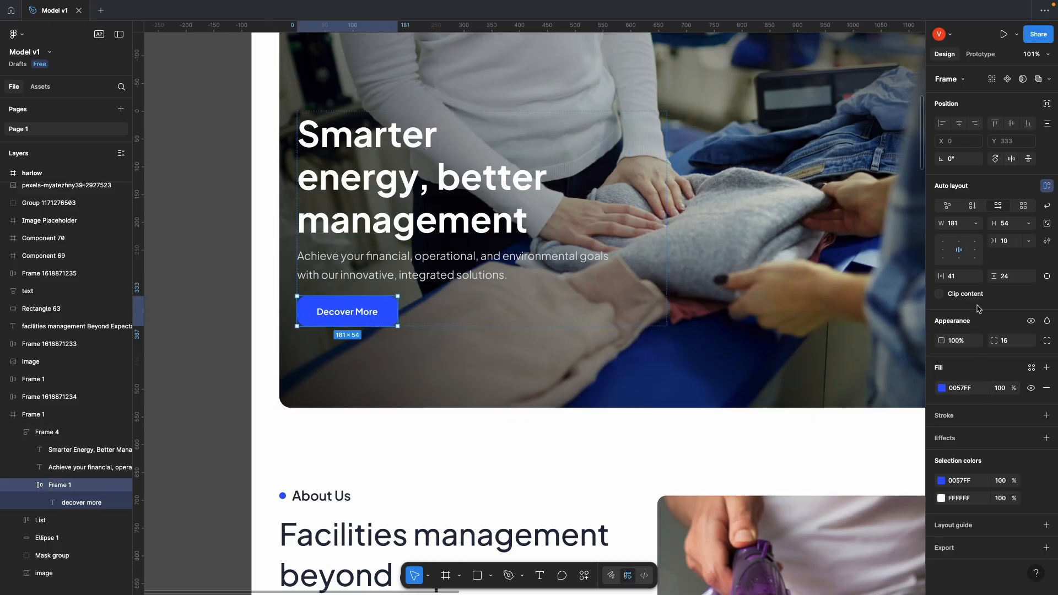
key(ctrl+Up)
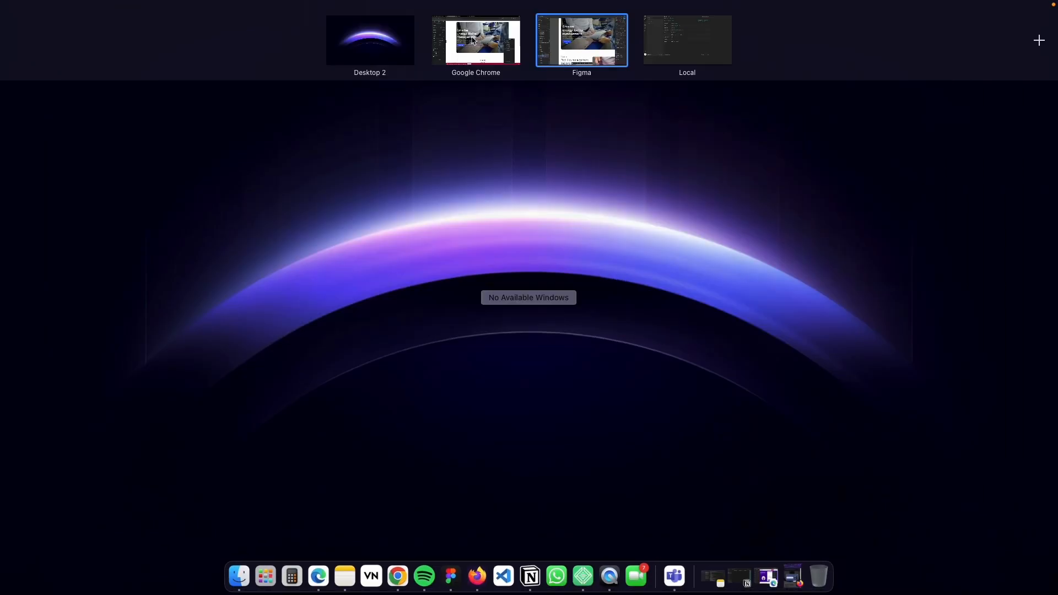
click(469, 42)
key(ctrl+Up)
click(581, 43)
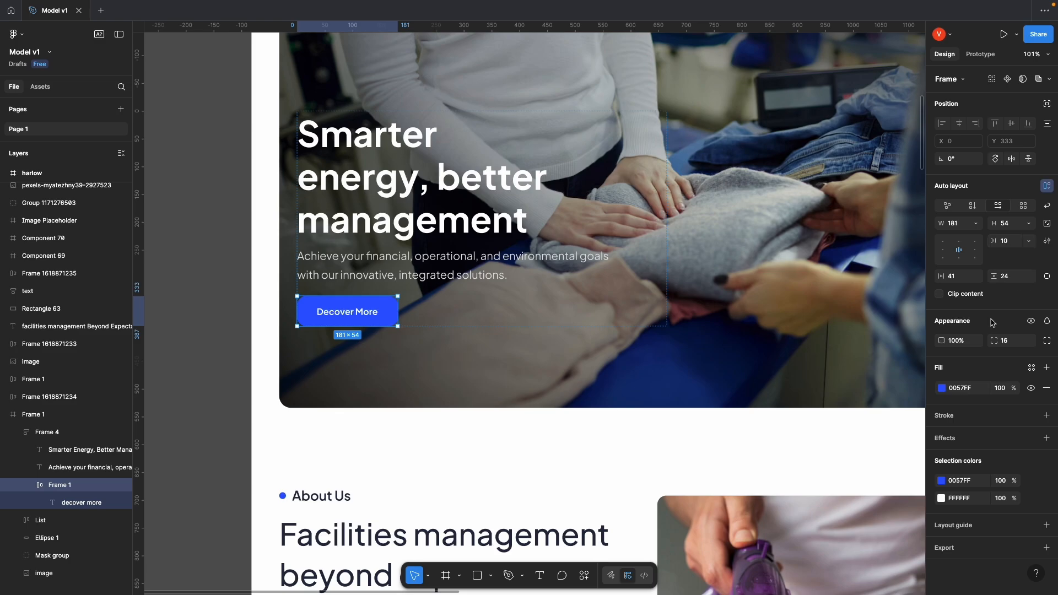
Step: Switch back to Elementor and close the button's typography settings
key(ctrl+Up)
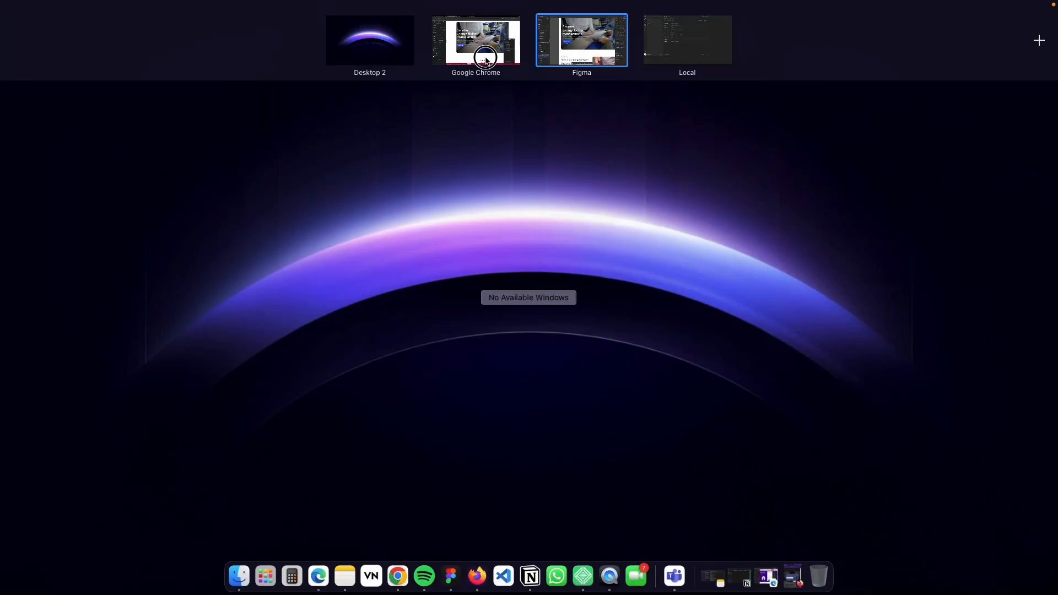
click(485, 57)
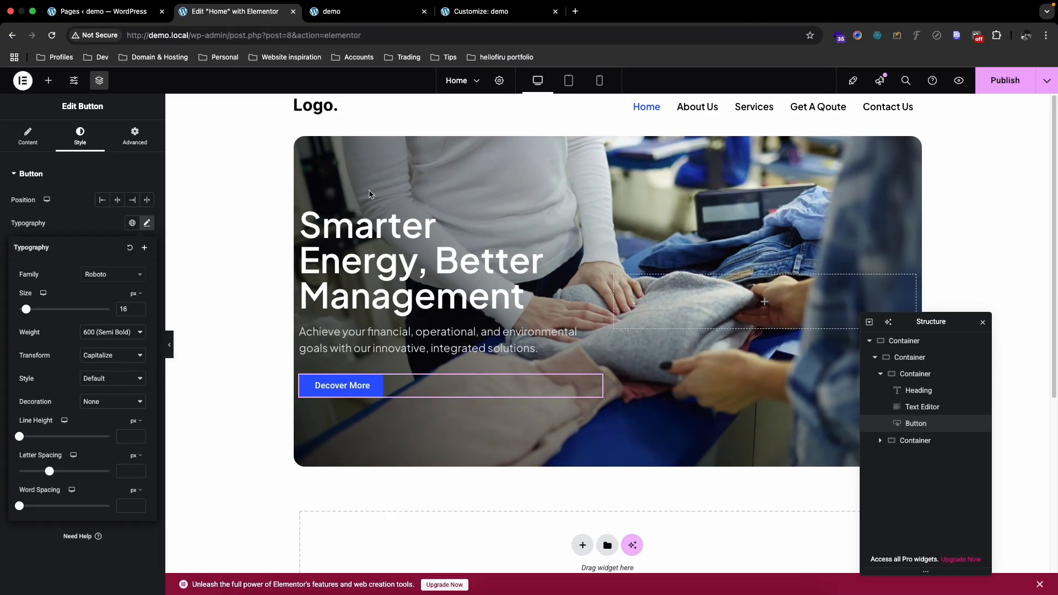
click(145, 226)
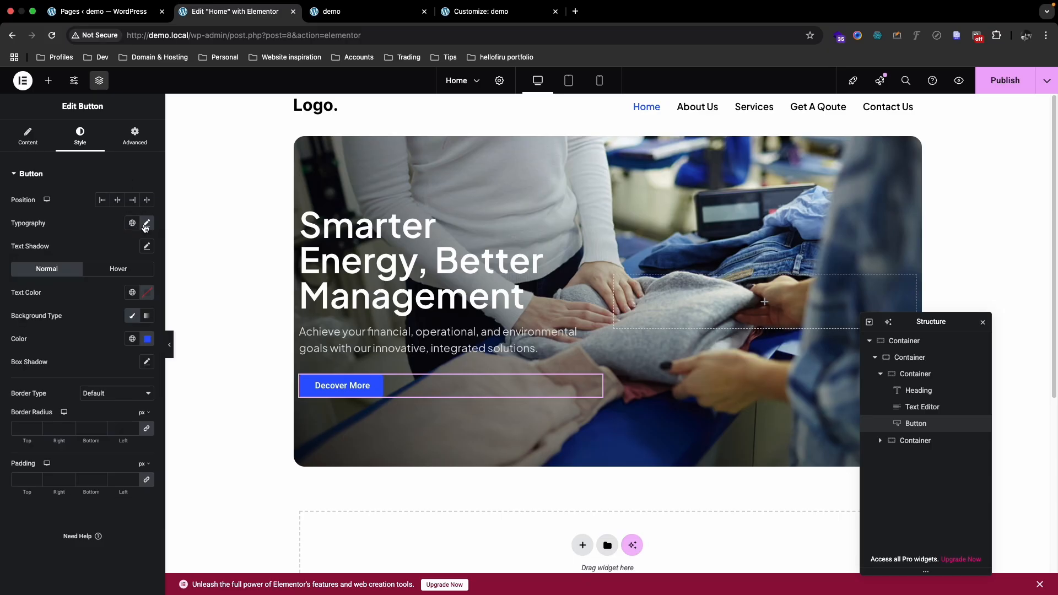
Step: Set the hero button's border radius to 16 px on all corners
click(23, 428)
text(16)
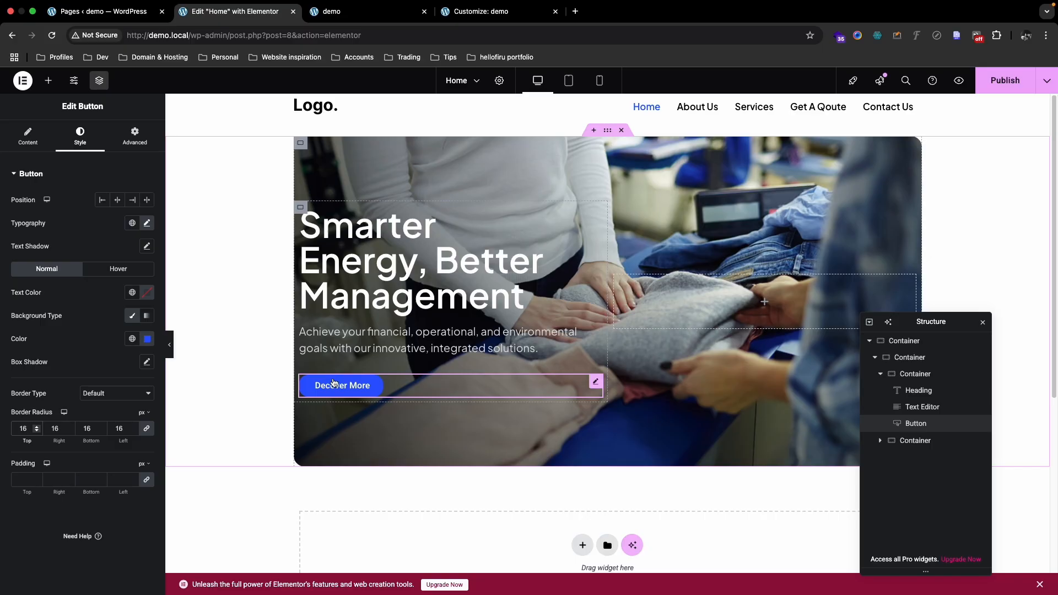
Step: Switch to Figma to compare the hero button's shape and padding with the design, and return to Elementor
key(ctrl+Up)
click(647, 40)
key(ctrl+Up)
click(619, 25)
scroll(339, 231, up, 5)
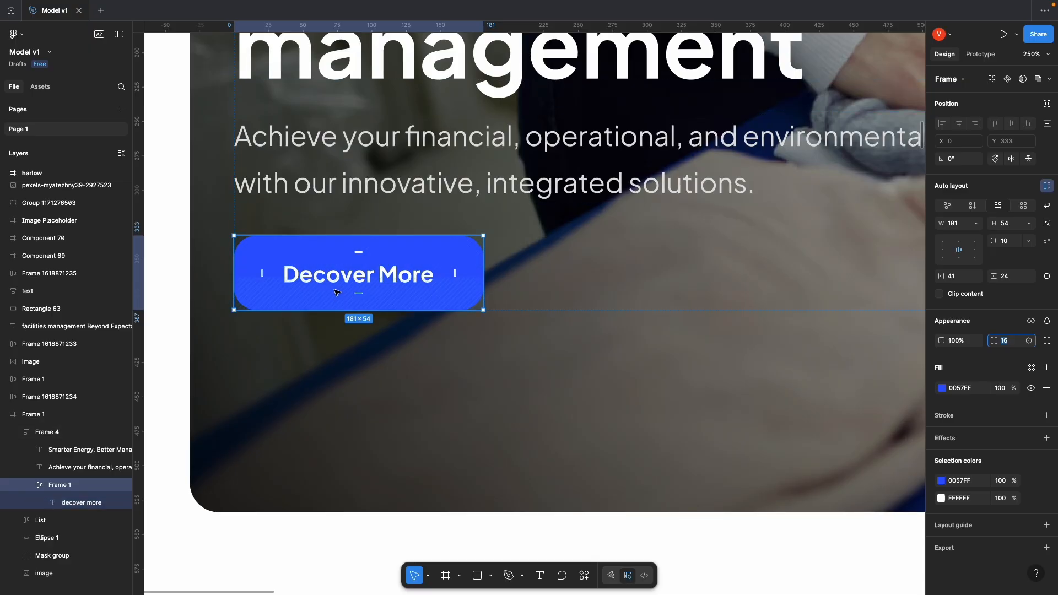
key(ctrl+Up)
click(515, 48)
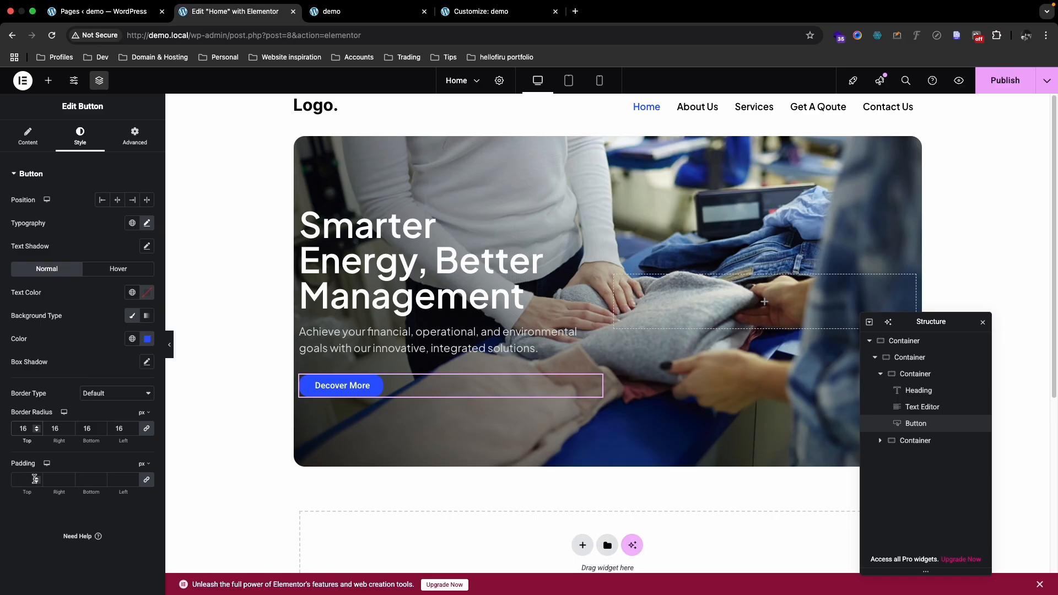
Step: Unlink the button's padding values and set its left and right padding to 20 px
click(146, 481)
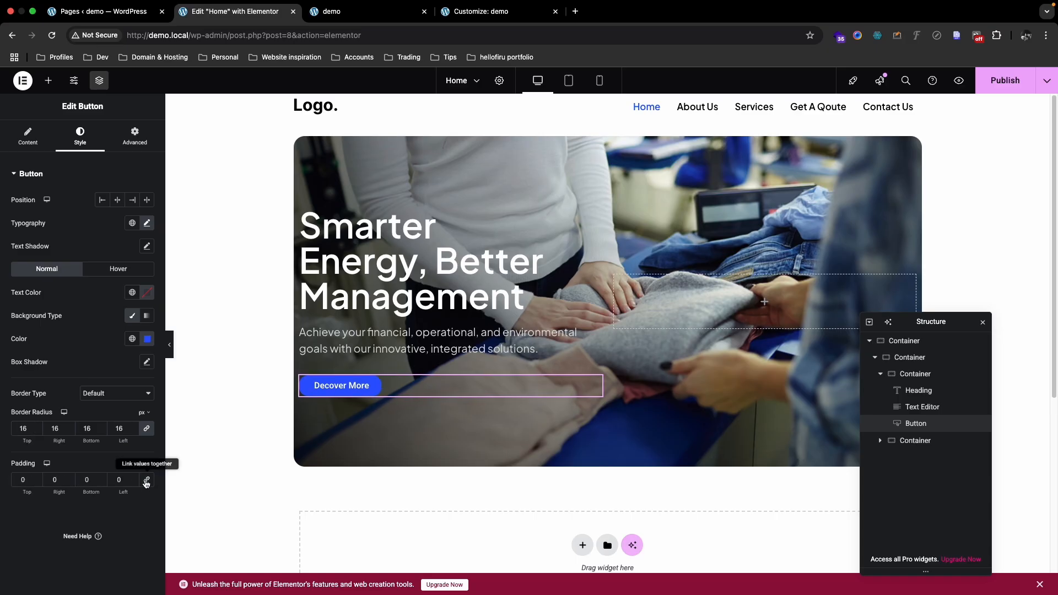
click(117, 479)
text(20)
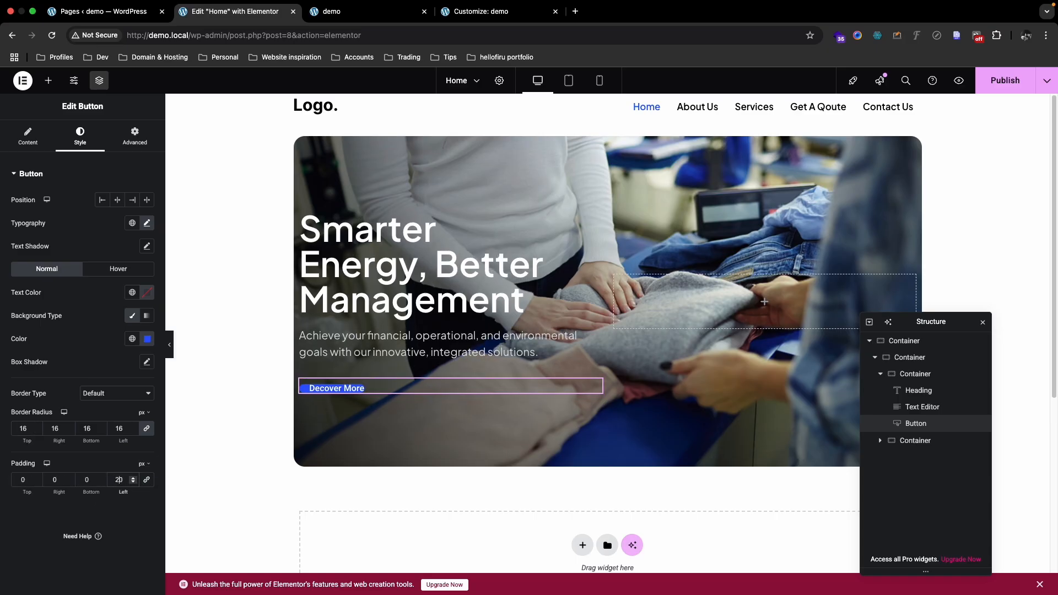
click(50, 480)
text(2)
Step: Try 25 px and 20 px for the button's top and bottom padding
click(25, 479)
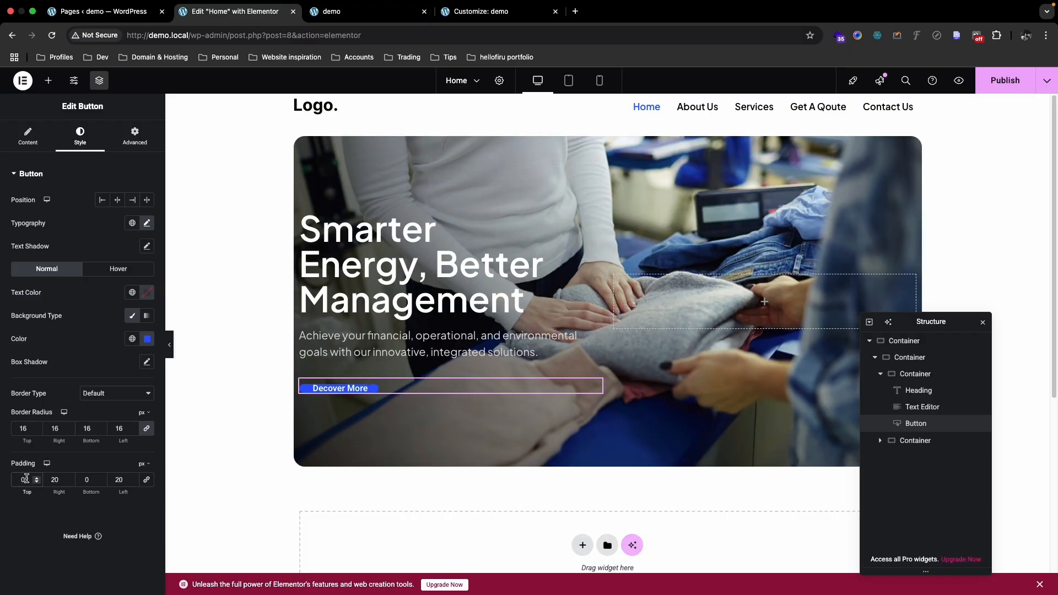
text(25)
click(91, 480)
text(25)
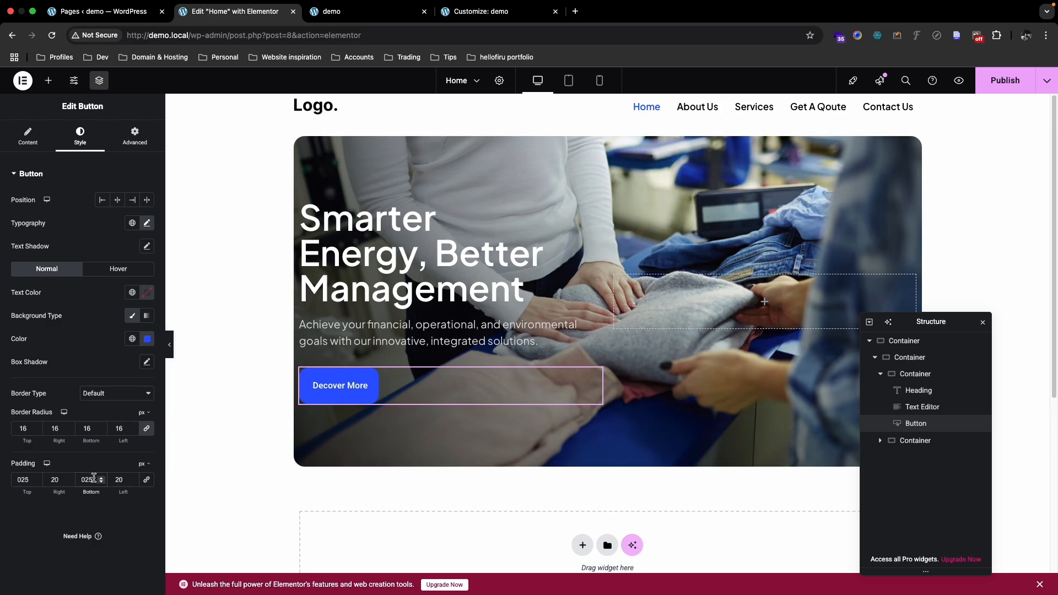
key(BackSpace)
text(0)
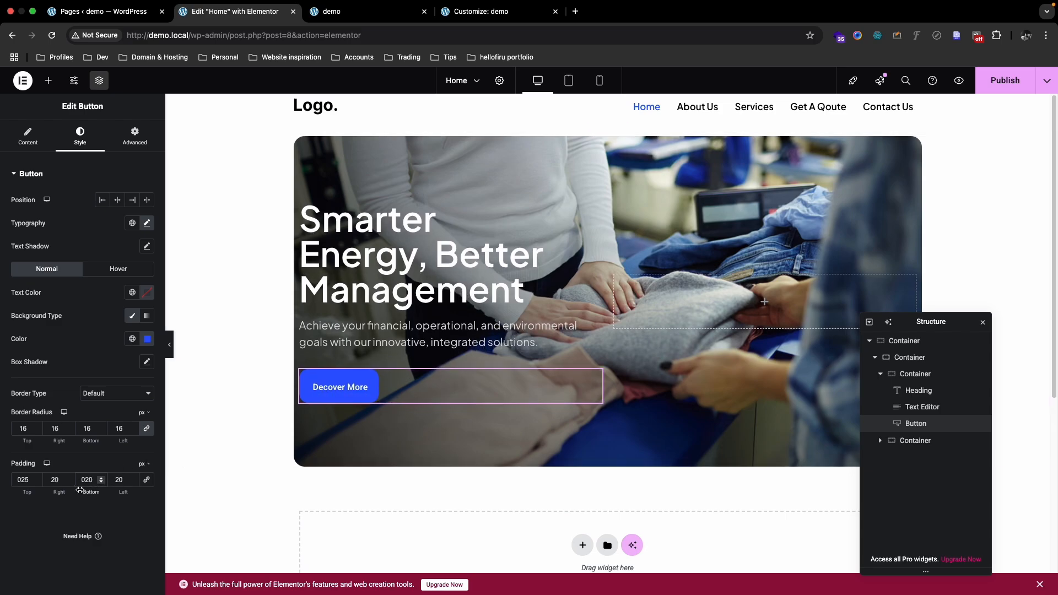
click(28, 479)
key(BackSpace)
text(0)
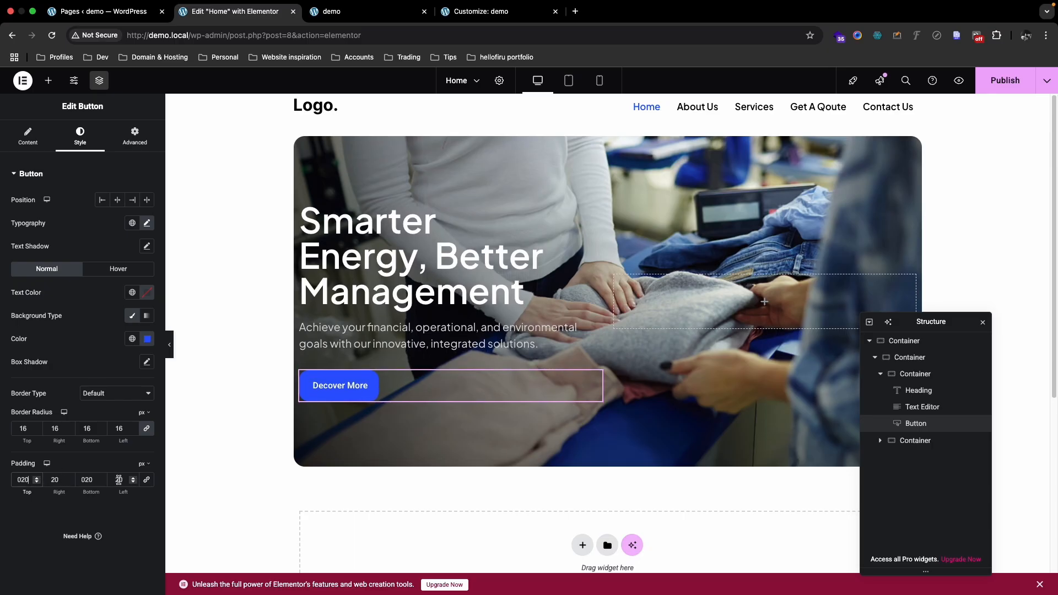
Step: Set the button's top padding to 17 px and its bottom padding to 16 px
click(84, 479)
click(21, 479)
click(36, 483)
click(35, 483)
click(35, 483)
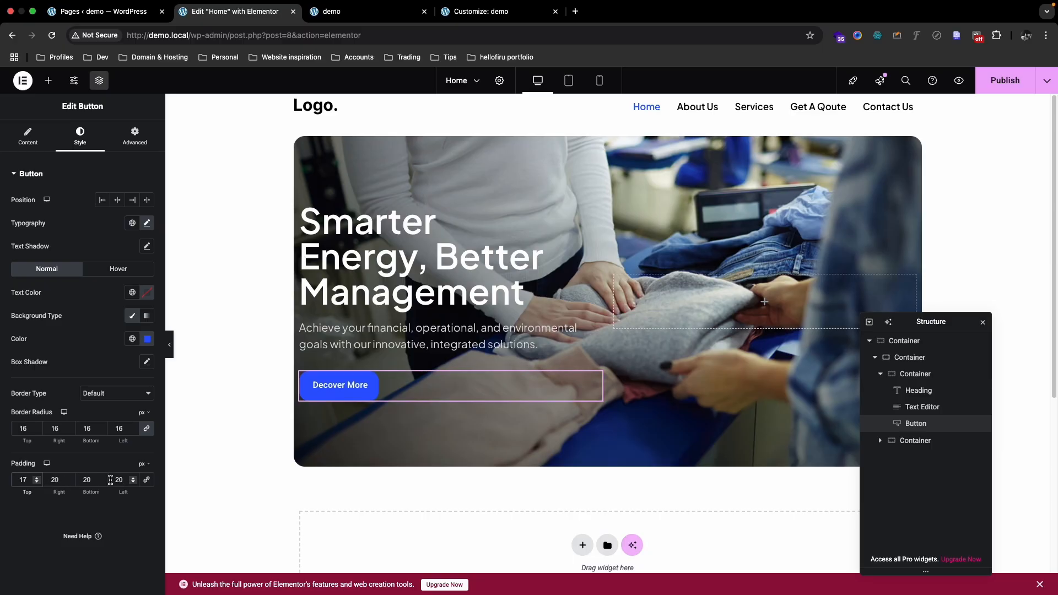
double_click(92, 481)
text(17)
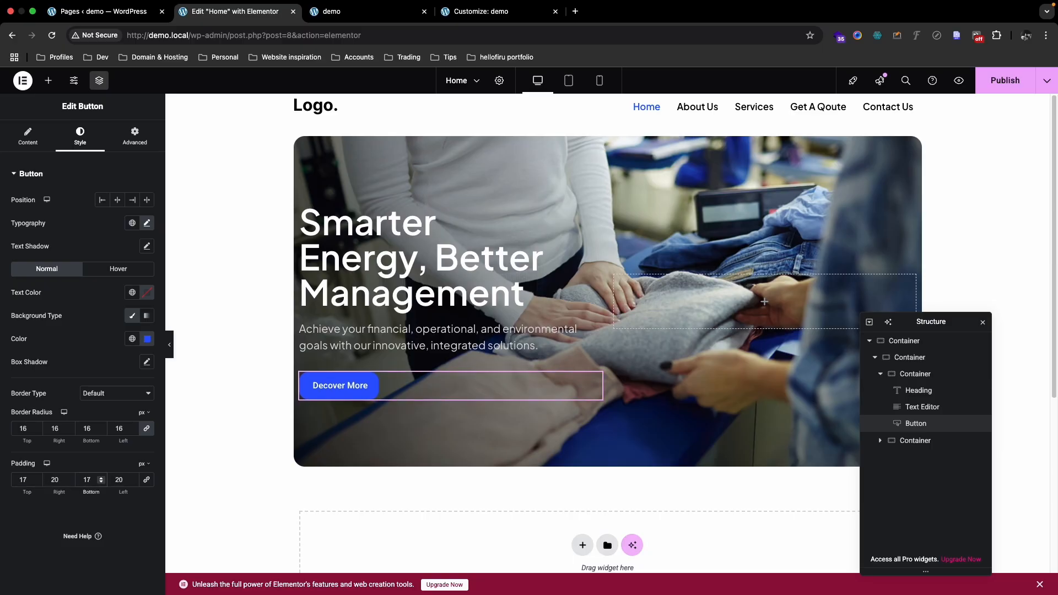
key(Down)
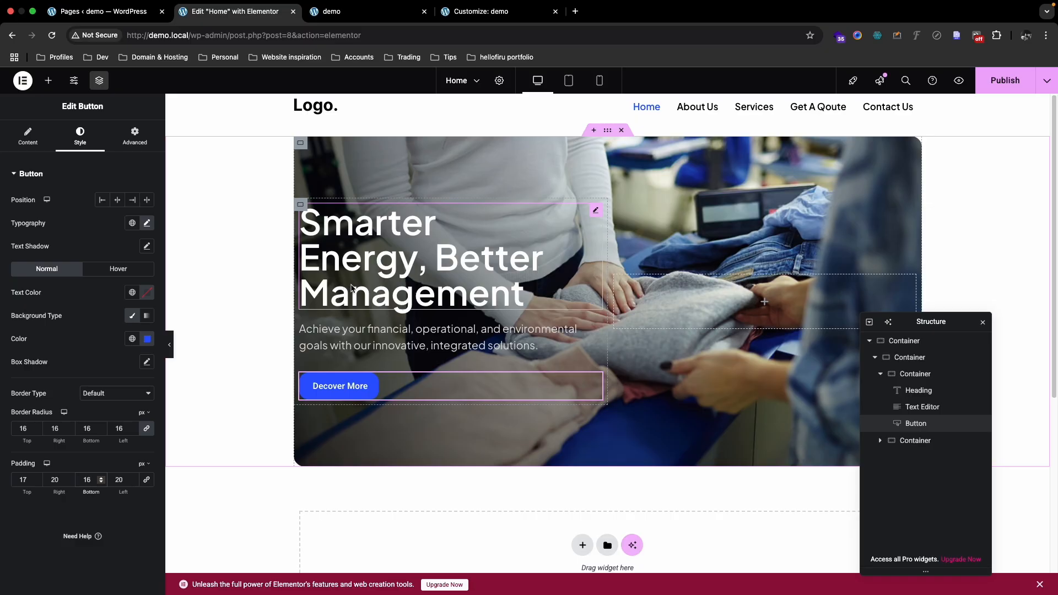
Step: Switch to Figma to compare the hero content's spacing from the image edge, and return to Elementor
key(ctrl+Up)
click(581, 39)
click(569, 266)
scroll(569, 266, down, 5)
click(361, 230)
drag(377, 189, 377, 306)
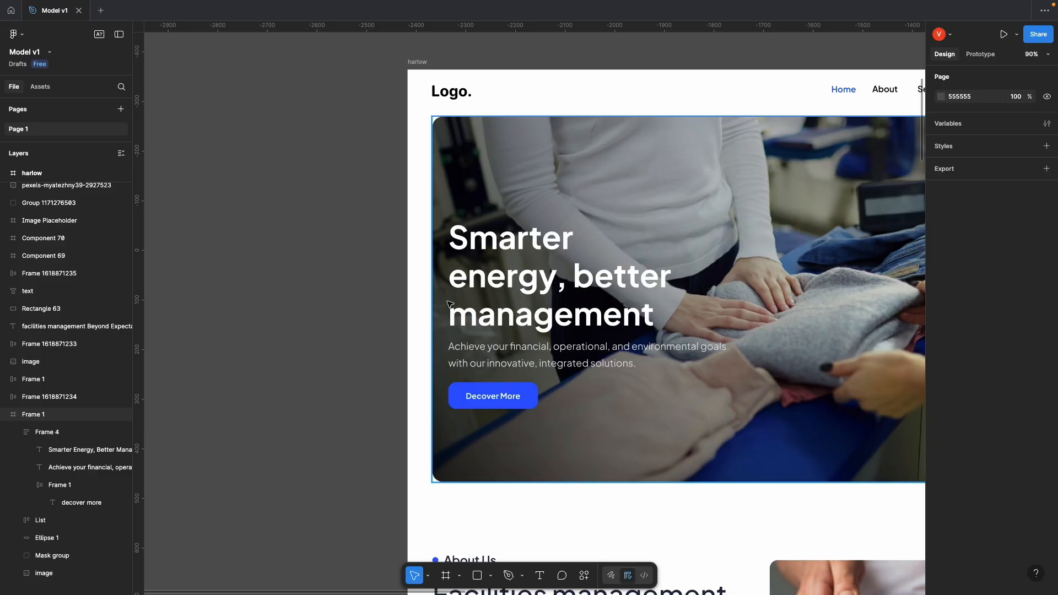
key(ctrl+Up)
click(472, 39)
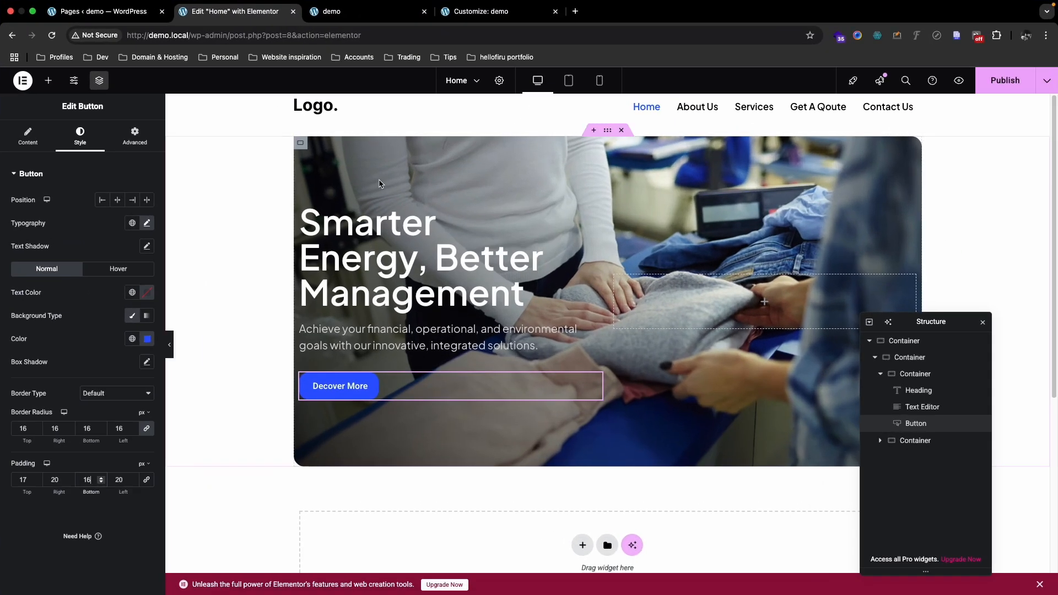
Step: Set the left padding of the hero's inner container, which holds the background image, to 30 px
click(302, 144)
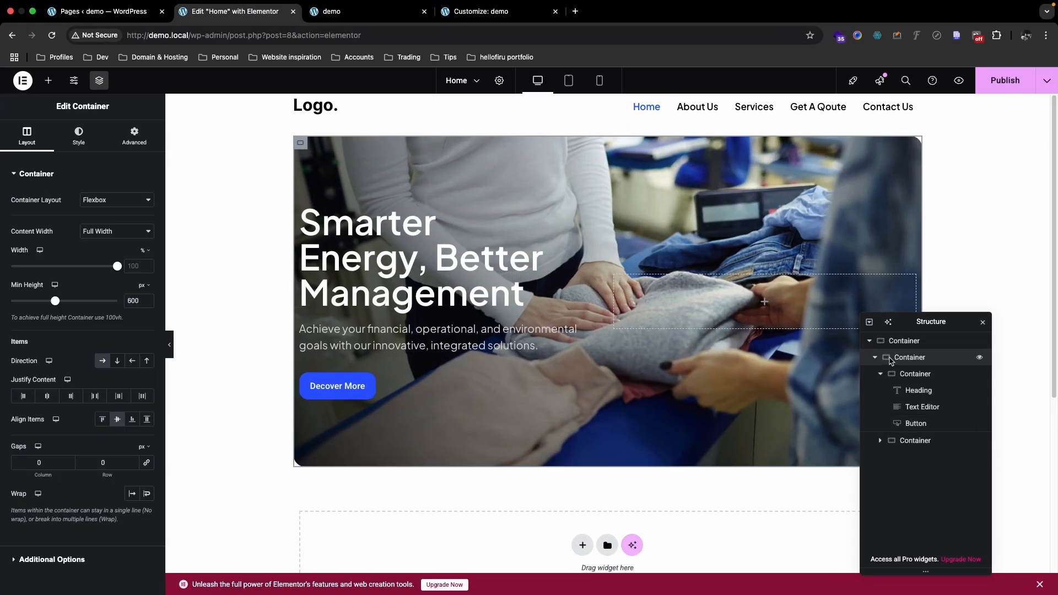
click(134, 135)
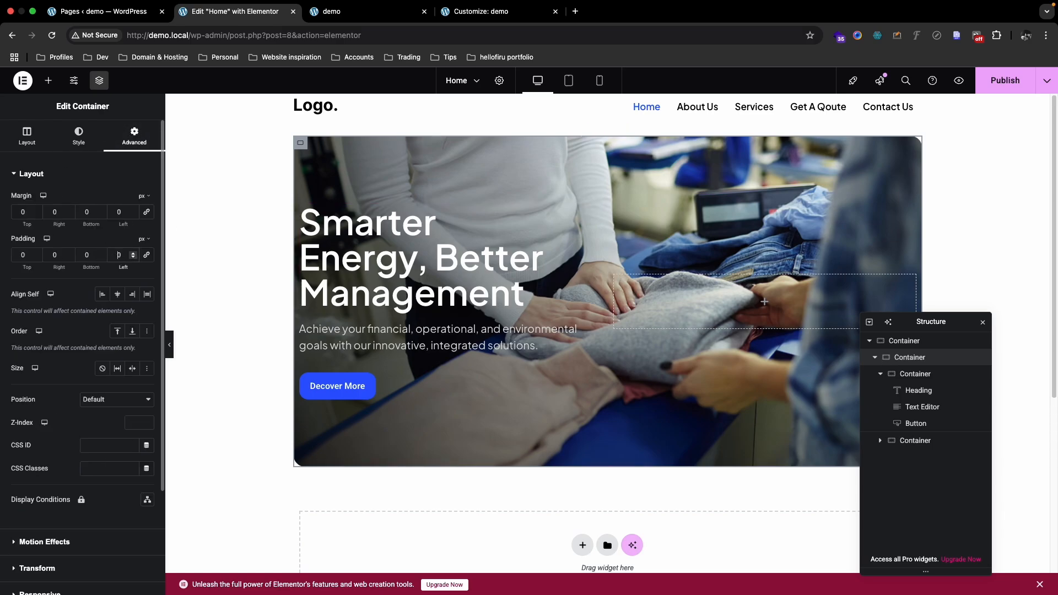
text(3)
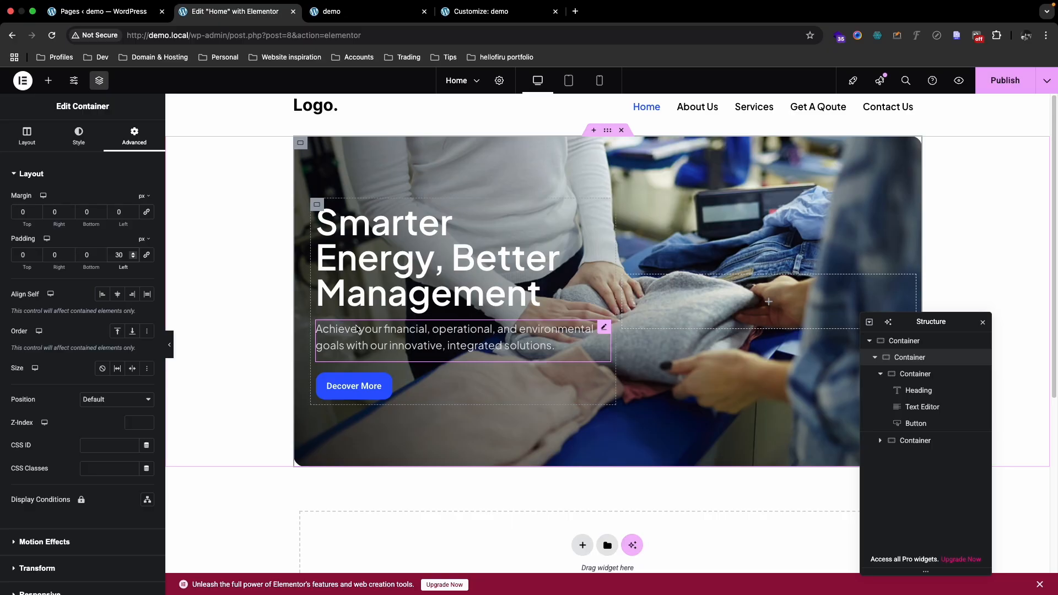
Step: Publish the page and reload the live demo.local site to check the hero section
click(1004, 81)
click(352, 12)
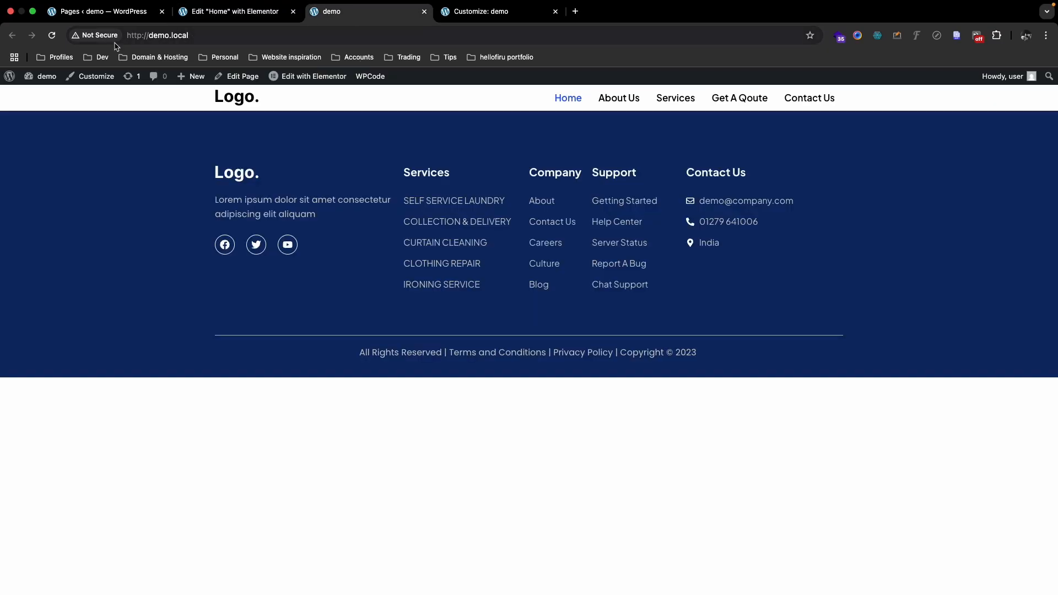
click(336, 15)
click(51, 35)
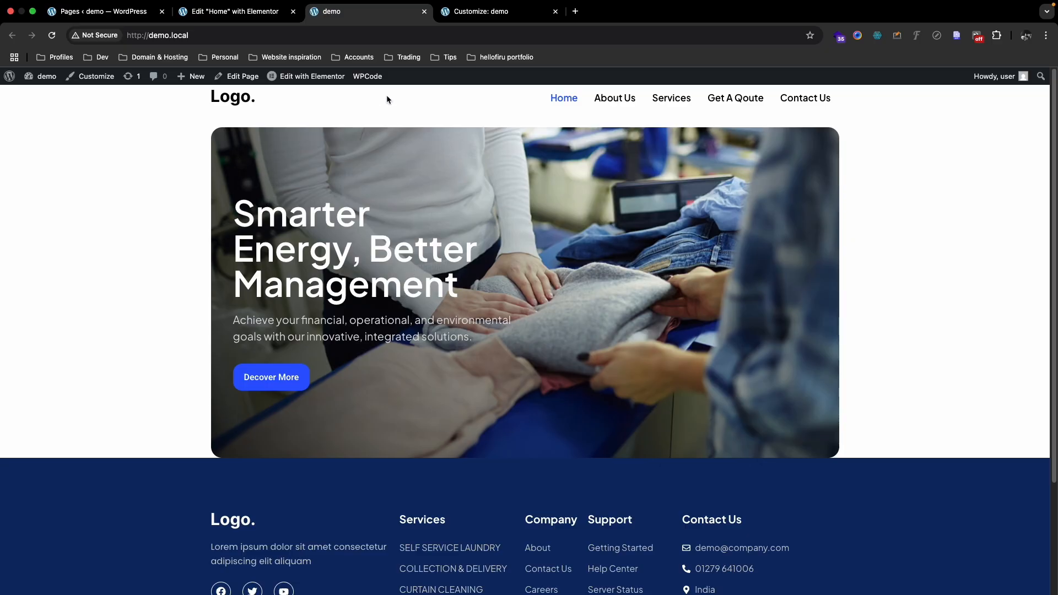
click(235, 11)
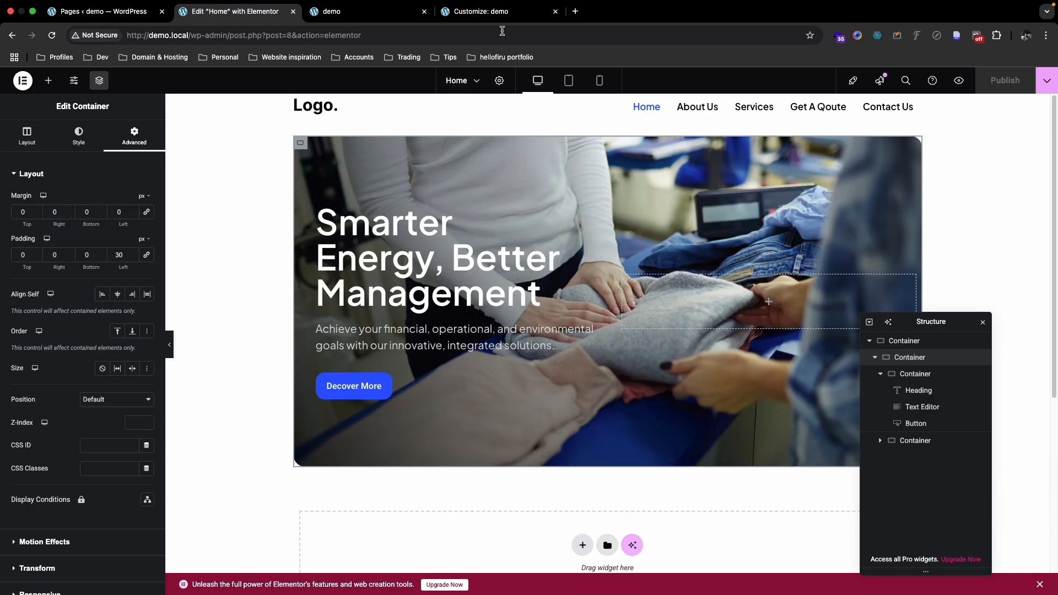
click(361, 15)
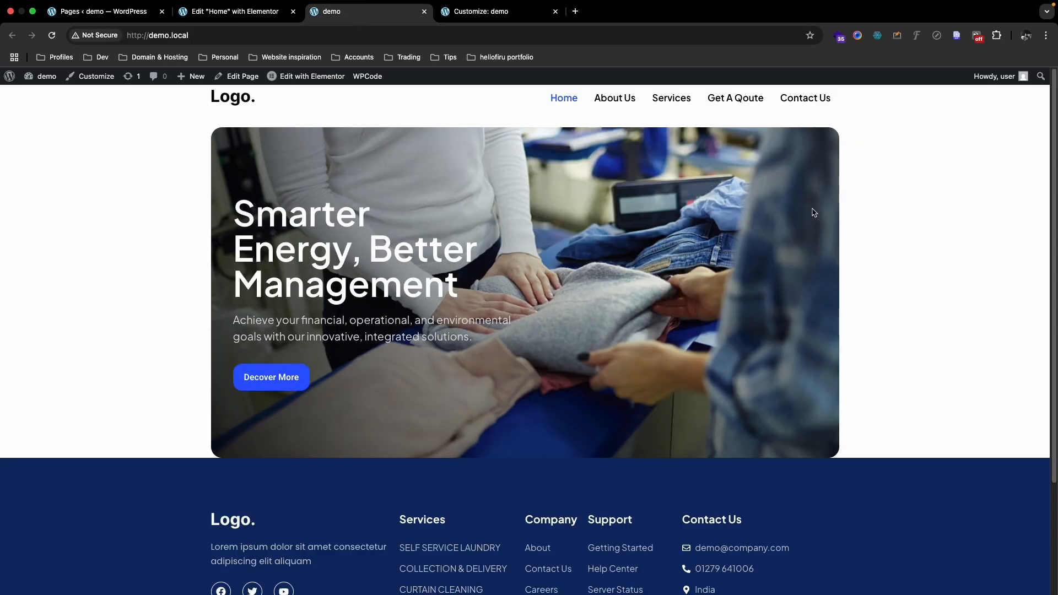
Step: Switch to Figma and examine the spacing below the hero and the layout of the About Us, counter and Our Service sections
key(ctrl+Up)
click(581, 40)
scroll(779, 313, down, 2)
scroll(778, 313, down, 5)
drag(515, 326, 453, 314)
scroll(520, 297, right, 4)
scroll(520, 298, down, 2)
scroll(532, 319, down, 2)
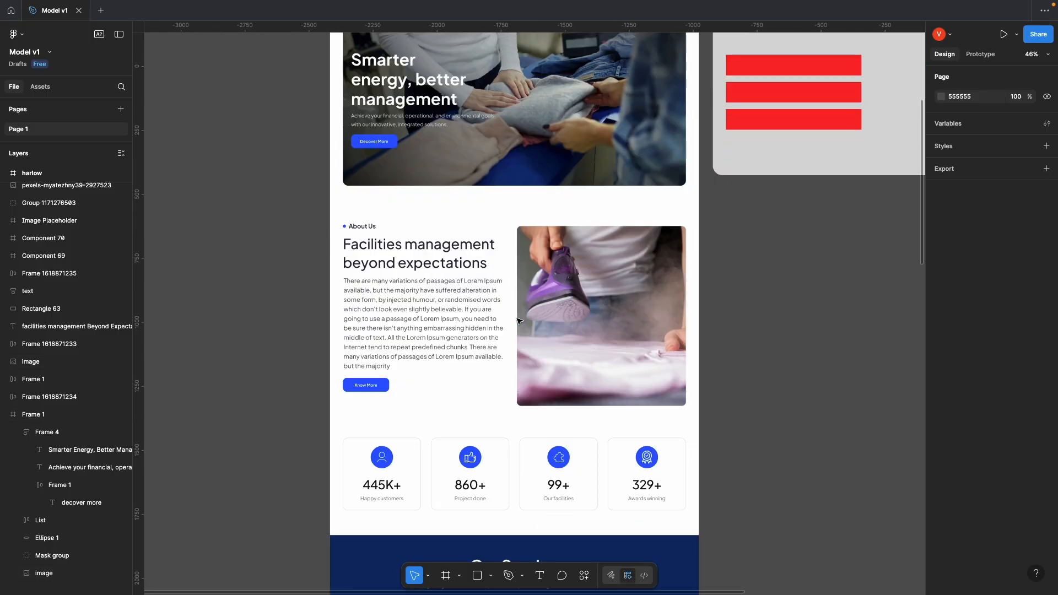
drag(629, 351, 648, 340)
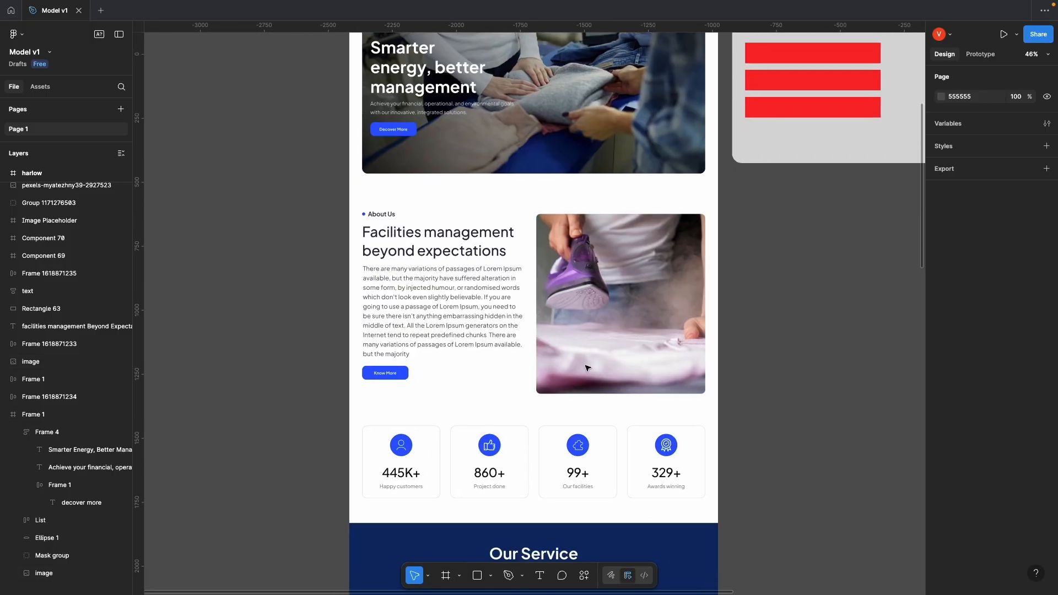
scroll(793, 287, down, 4)
scroll(793, 287, left, 1)
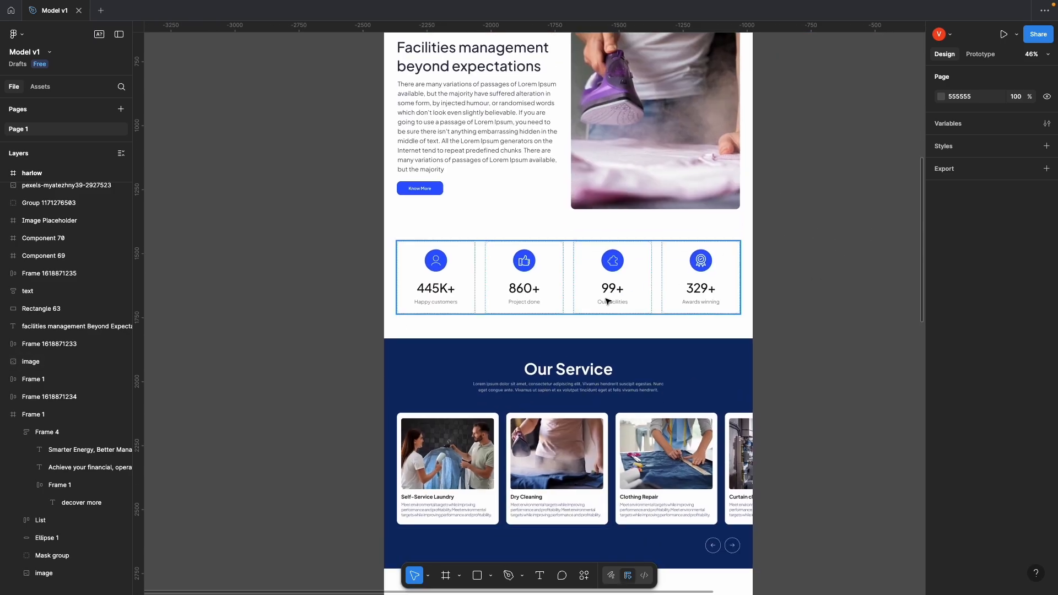
drag(749, 370, 746, 243)
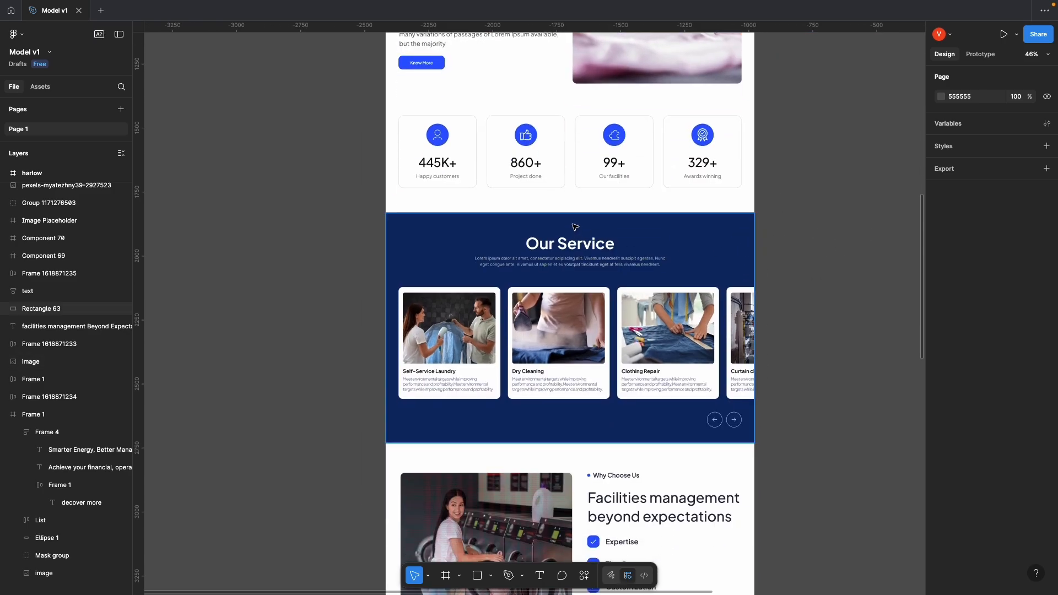
drag(720, 168, 739, 412)
drag(694, 281, 712, 347)
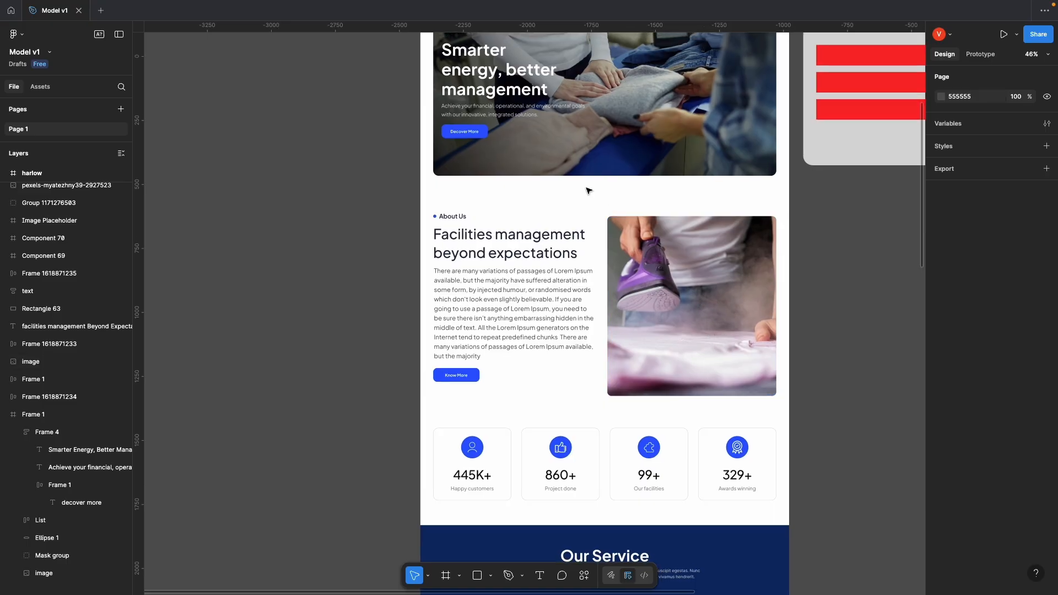
Step: Switch back to the Elementor editor and set the outer hero container's bottom padding to 100 px
key(ctrl+Up)
click(491, 48)
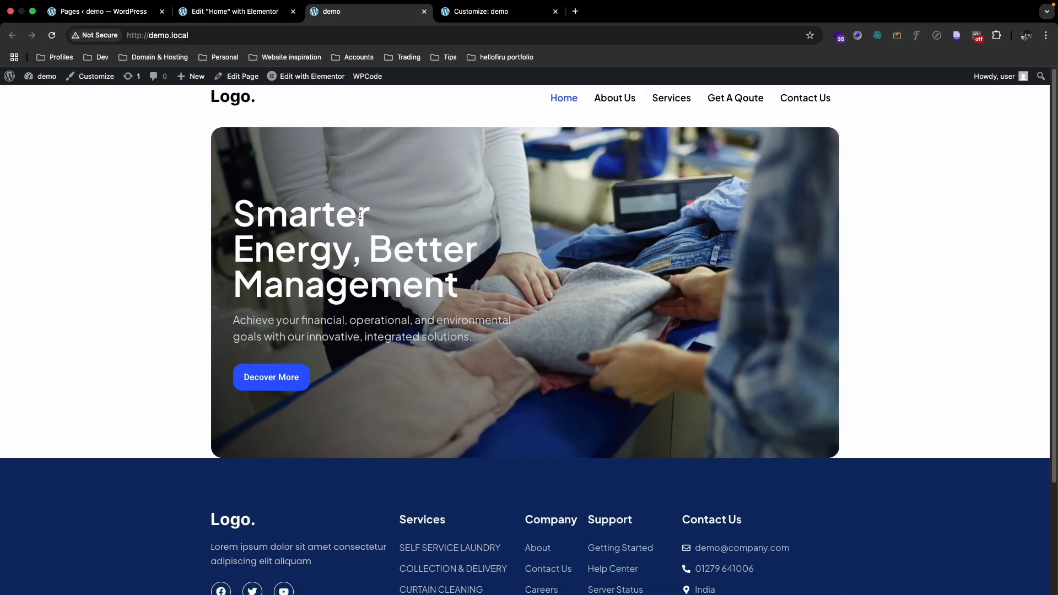
click(248, 12)
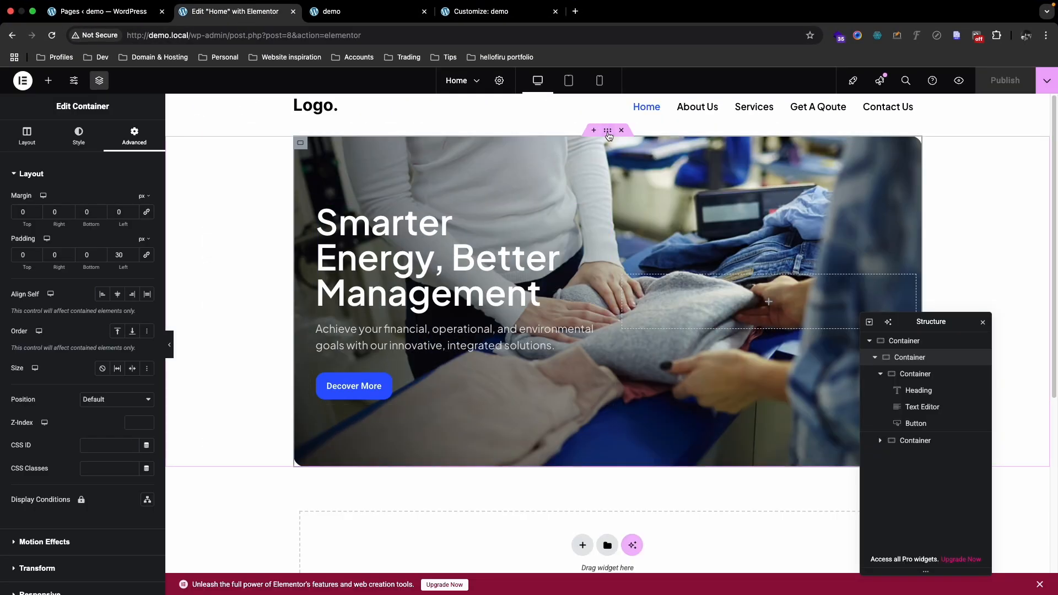
click(608, 135)
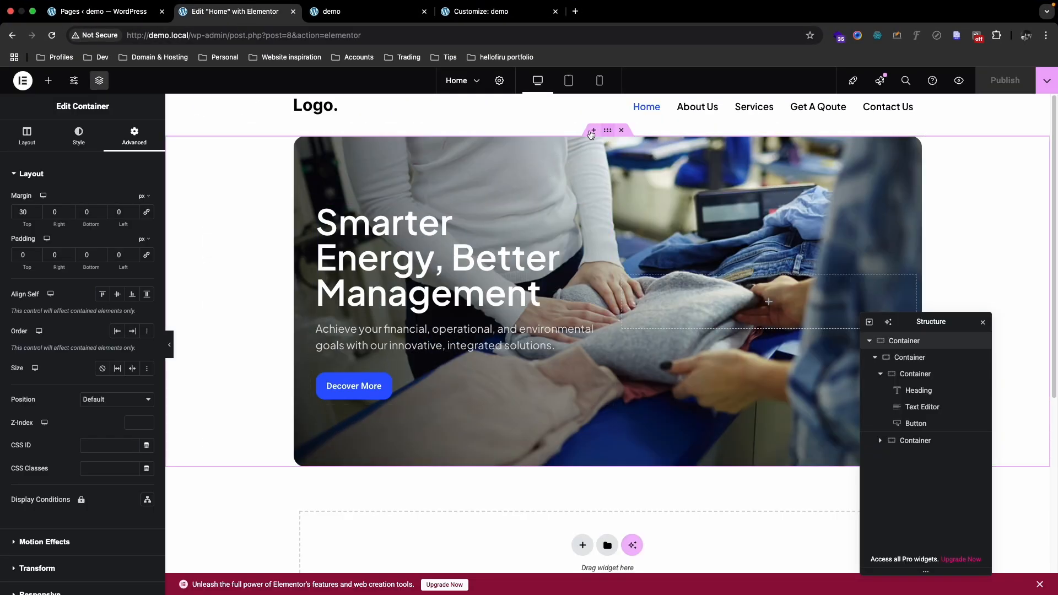
double_click(79, 255)
text(100)
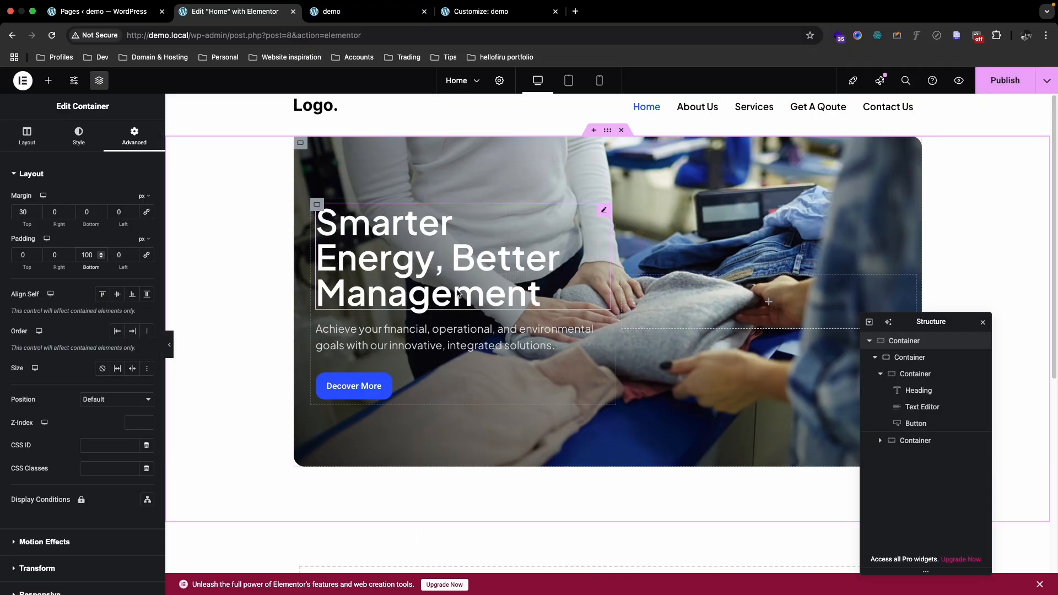
Step: Publish the Home page with the added space below the hero
scroll(1024, 128, down, 3)
click(1004, 83)
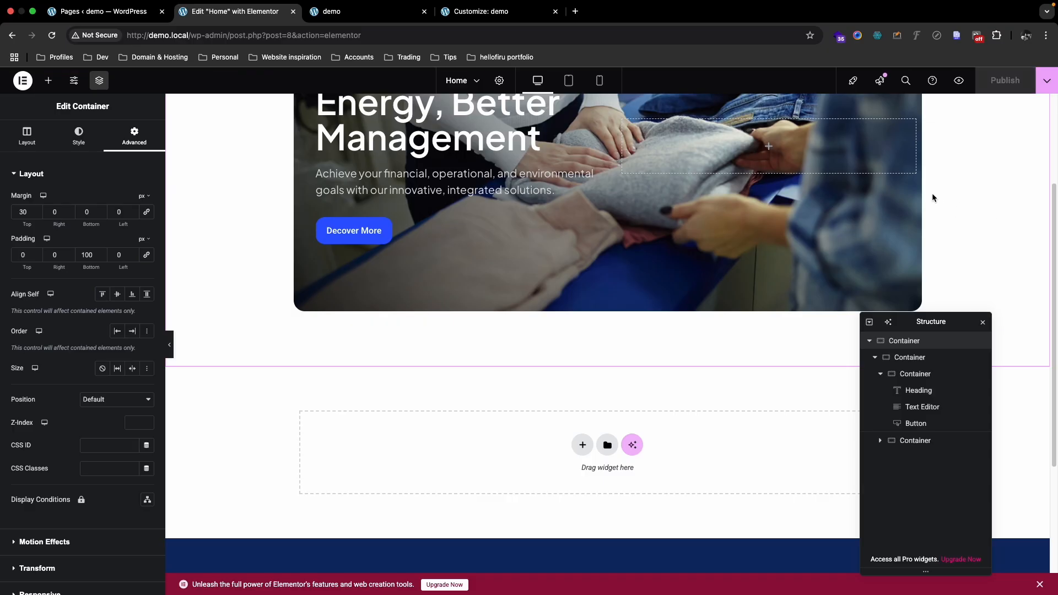
scroll(537, 223, up, 3)
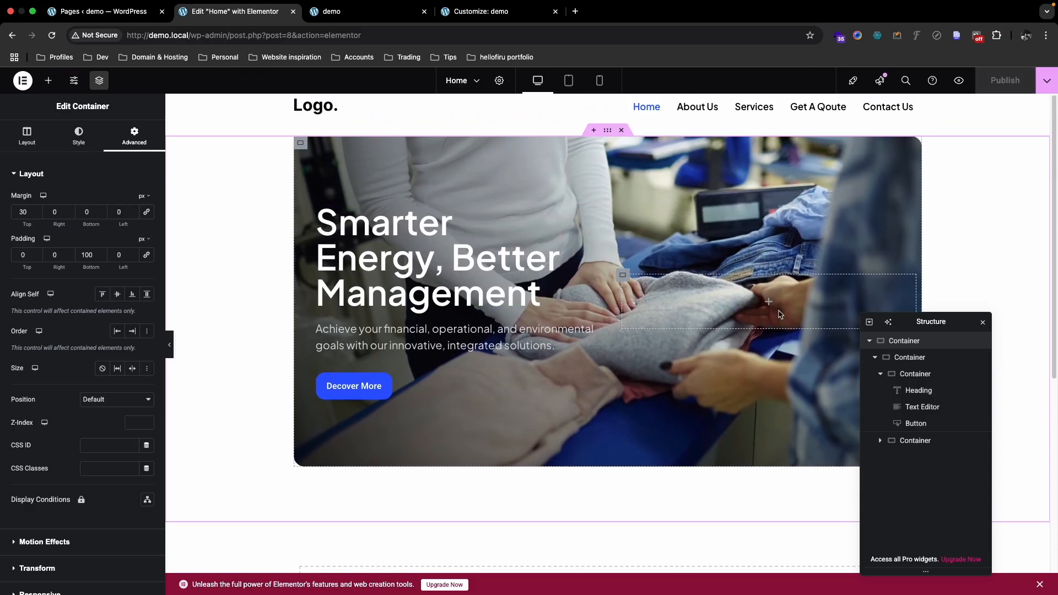
Step: Collapse the outer container in the page structure and rename it Hero
click(870, 342)
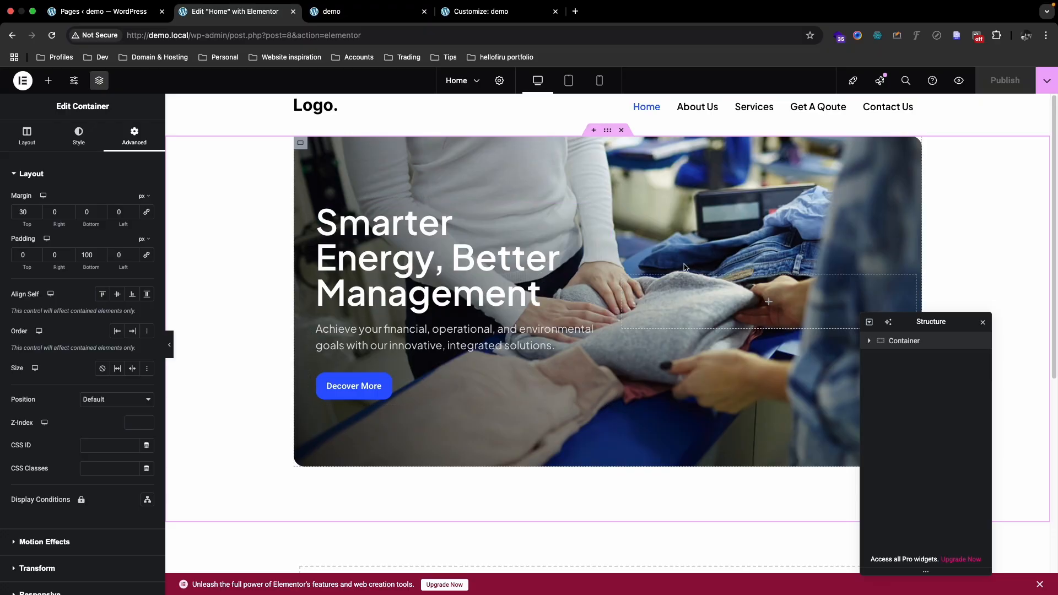
double_click(910, 342)
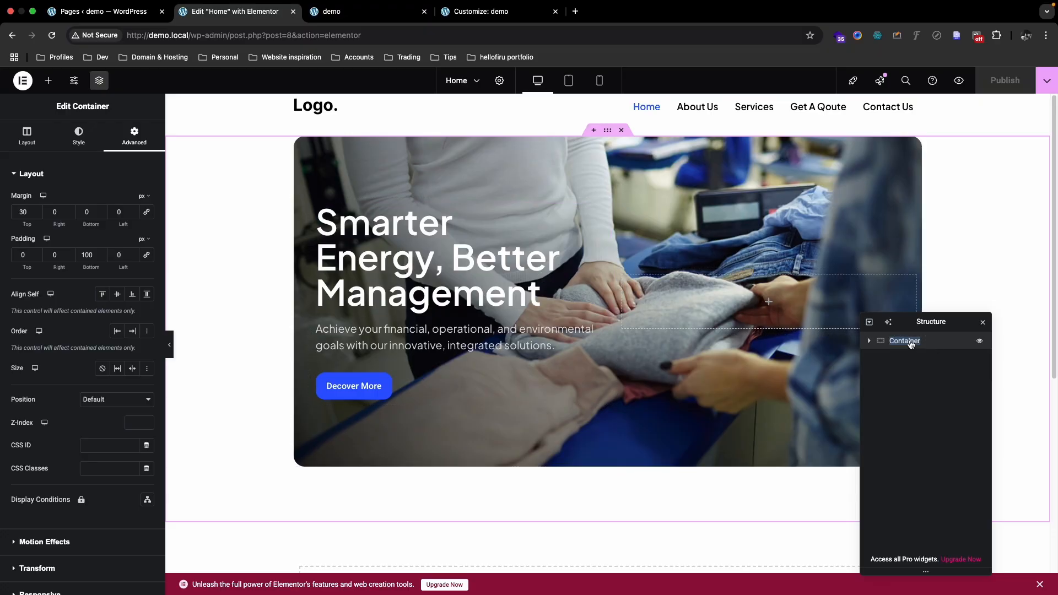
text(Hero)
key(Return)
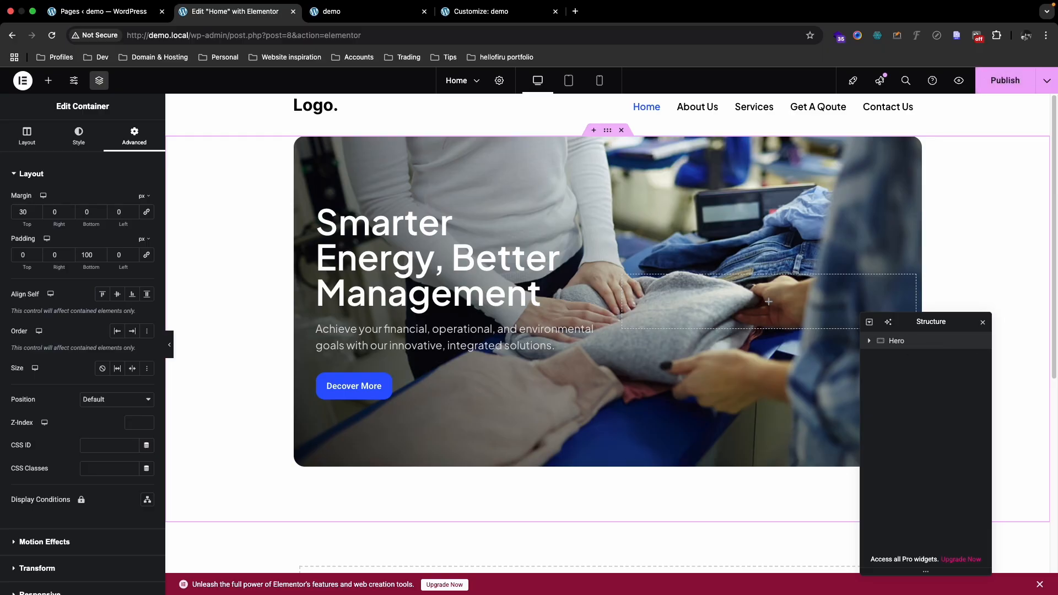
Step: Compare the hero in Elementor with the Figma design and examine the layout of its About Us section
key(ctrl+Up)
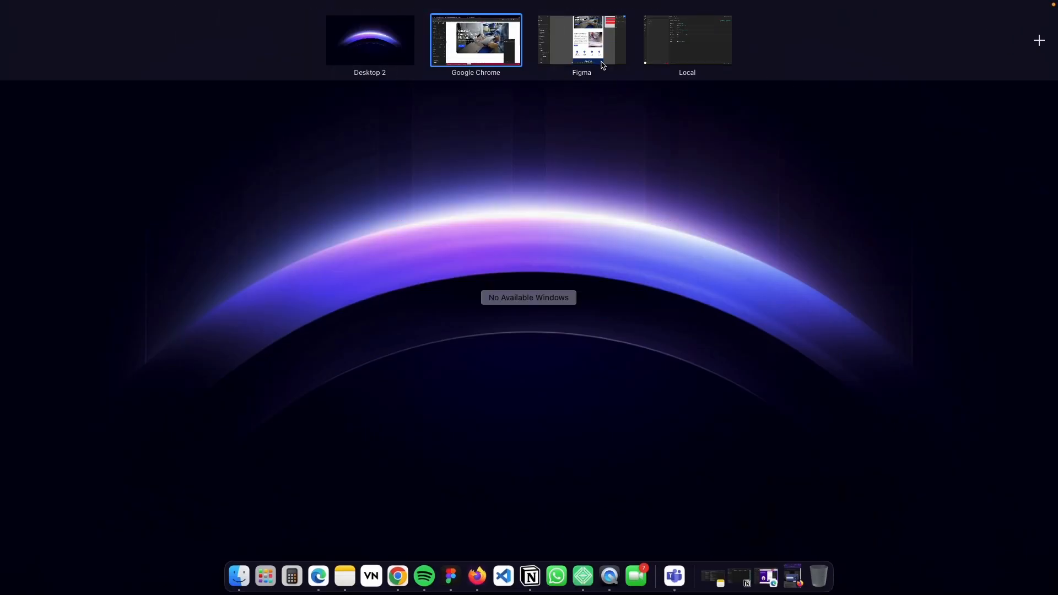
click(604, 67)
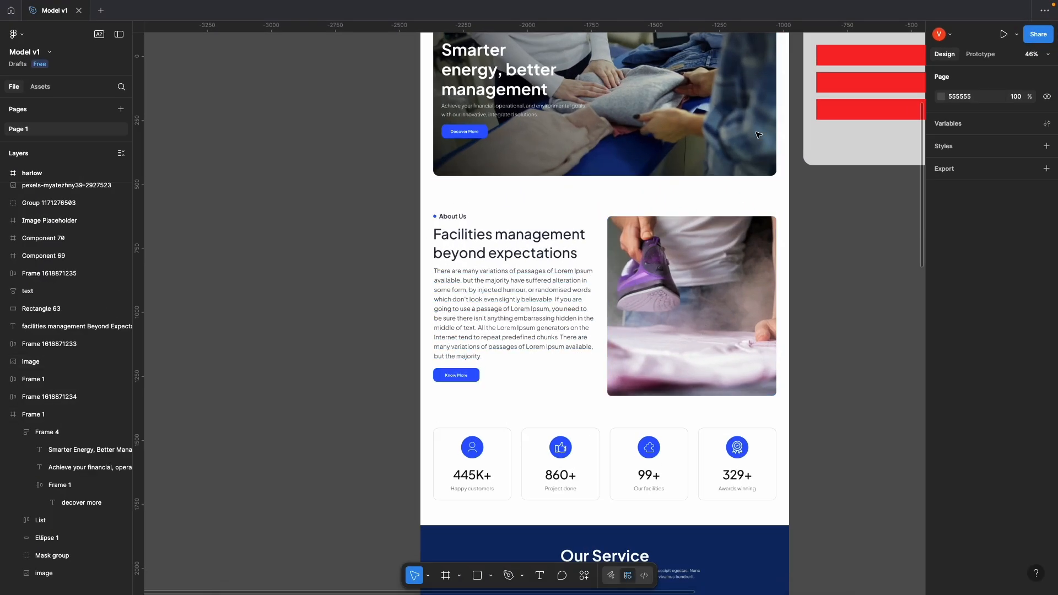
key(ctrl+Up)
click(483, 67)
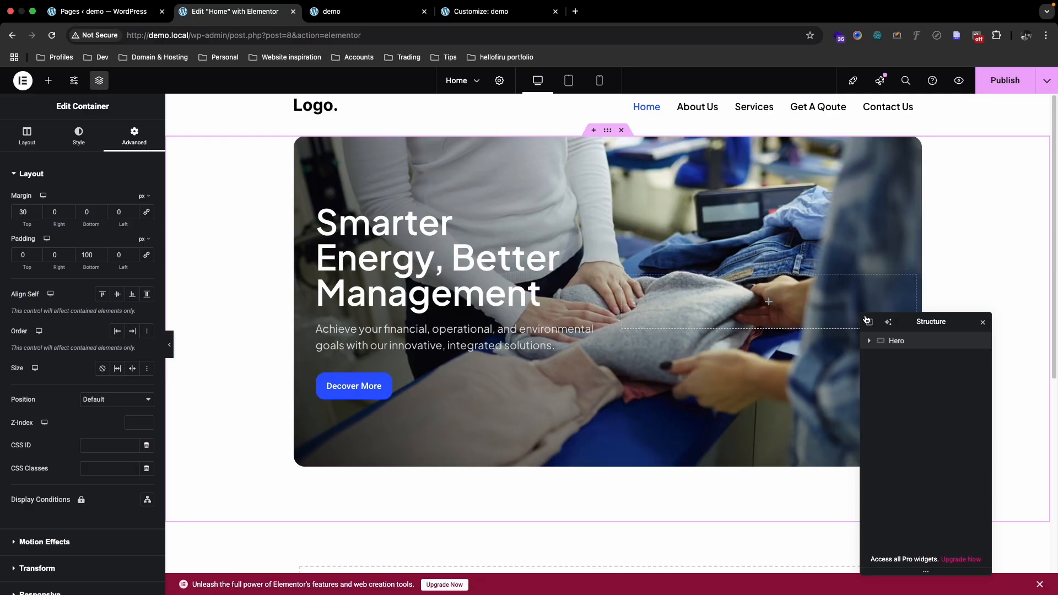
mouse_move(782, 3)
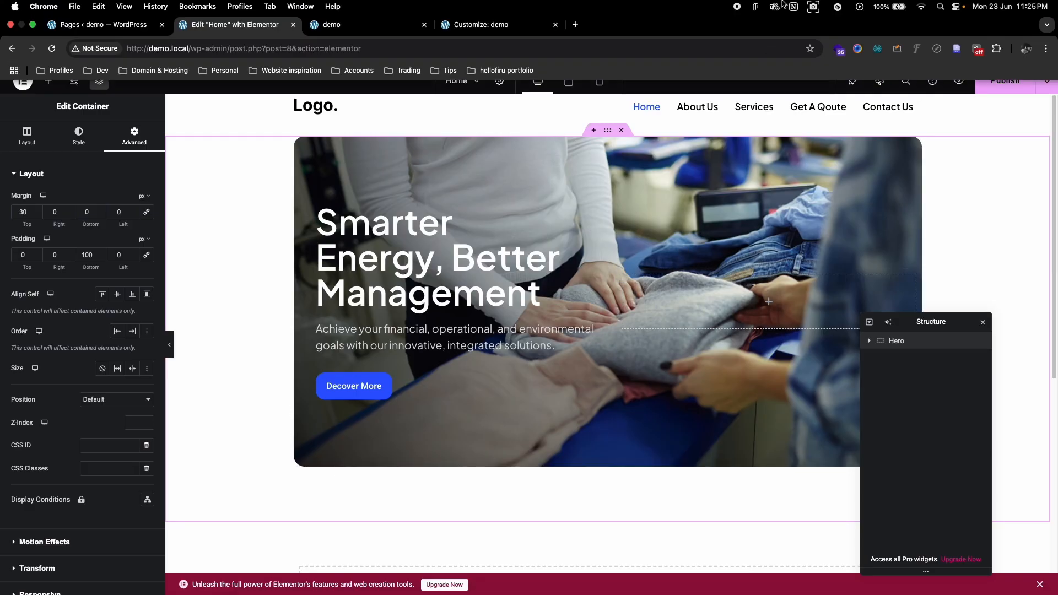
click(737, 9)
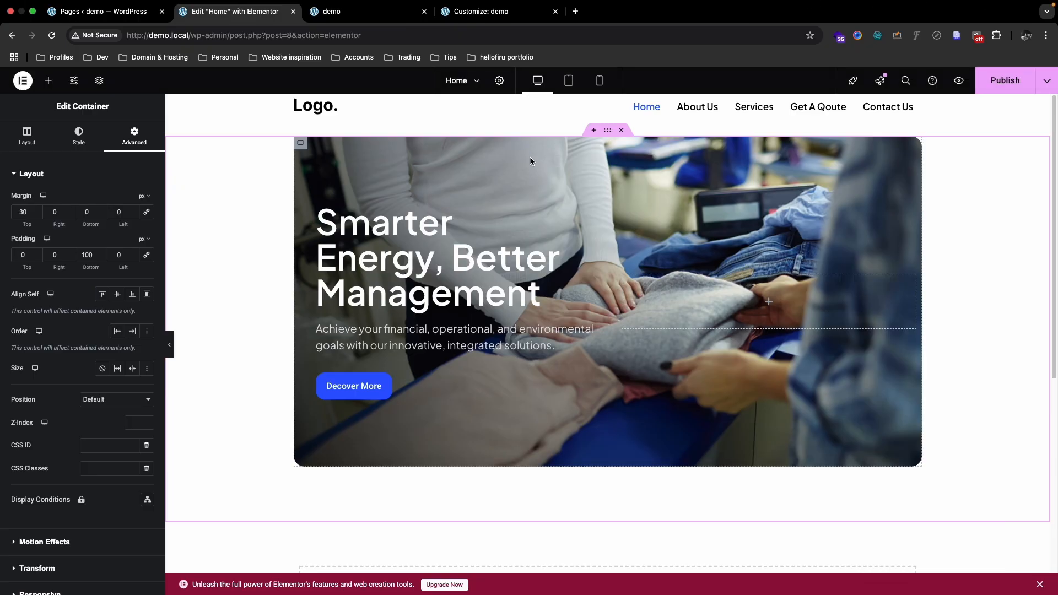
scroll(530, 157, down, 1)
key(ctrl+Up)
click(581, 41)
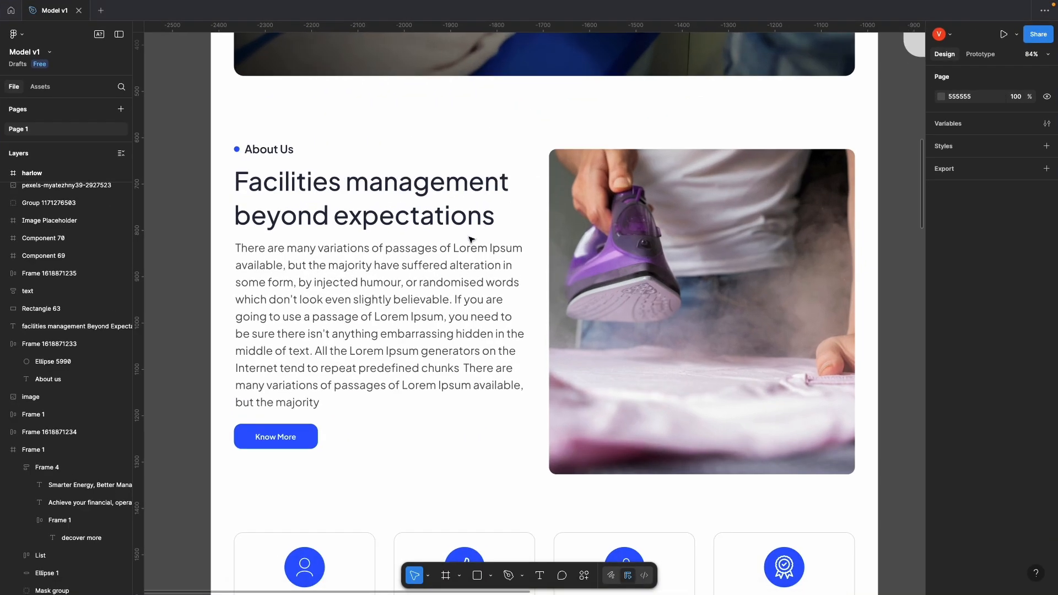
scroll(511, 138, right, 2)
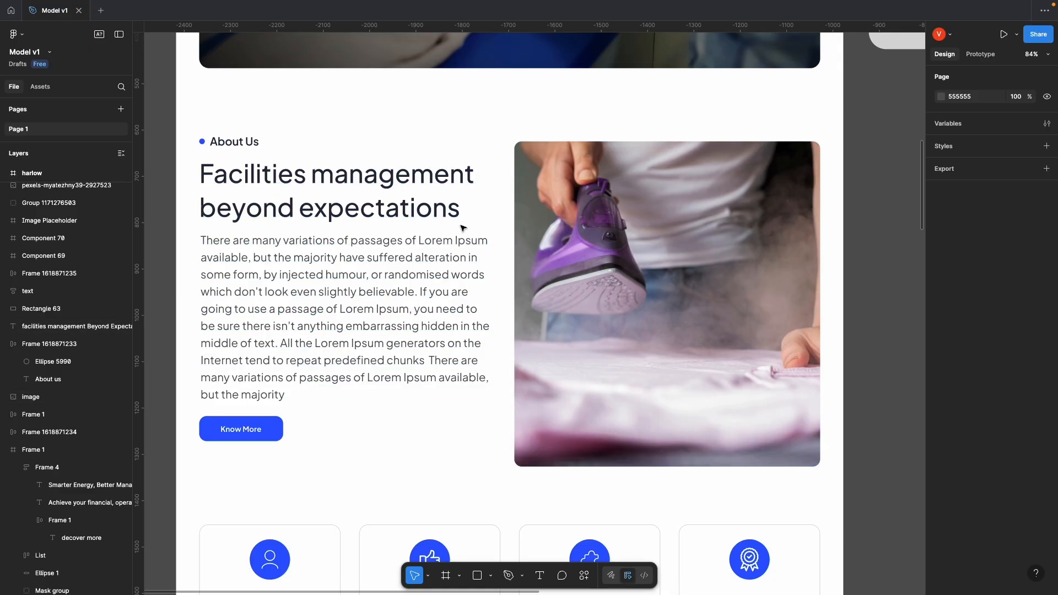
Step: Switch back to the Elementor editor and add a container with two equal columns below the hero
key(ctrl+Up)
click(508, 45)
scroll(480, 217, down, 5)
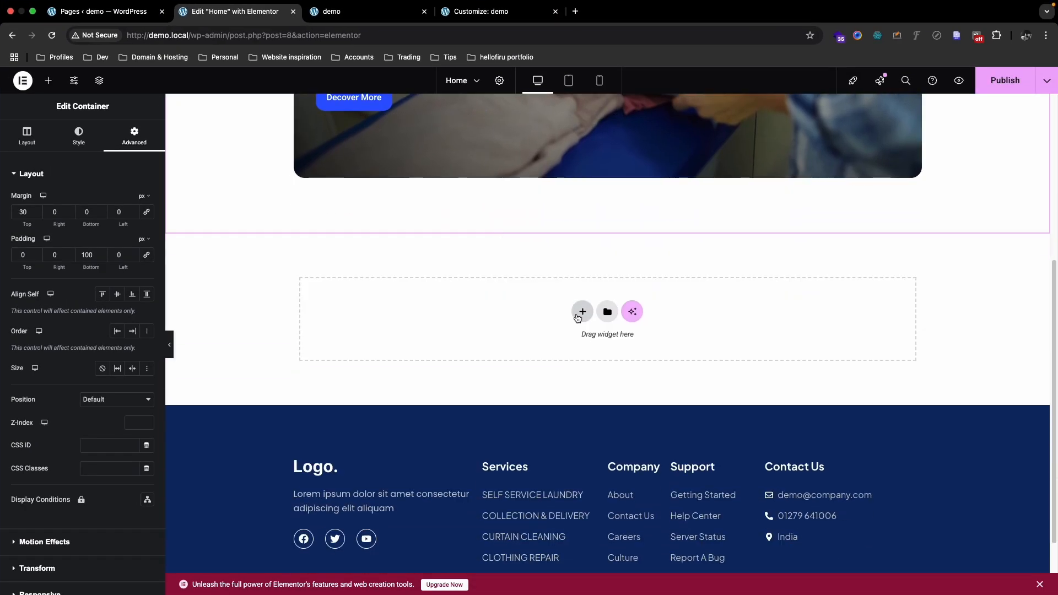
click(582, 313)
click(575, 342)
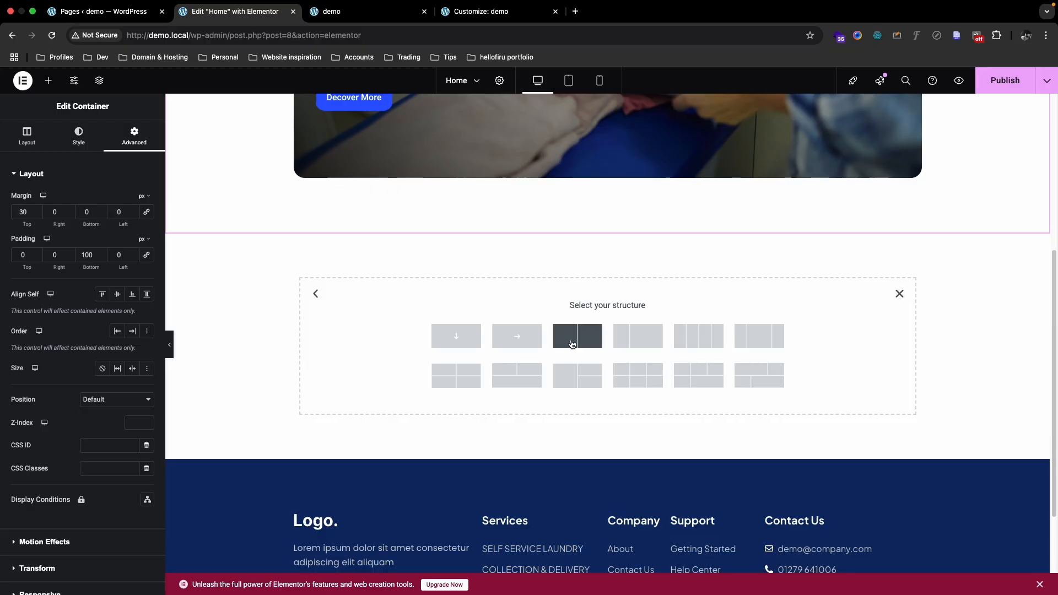
click(572, 344)
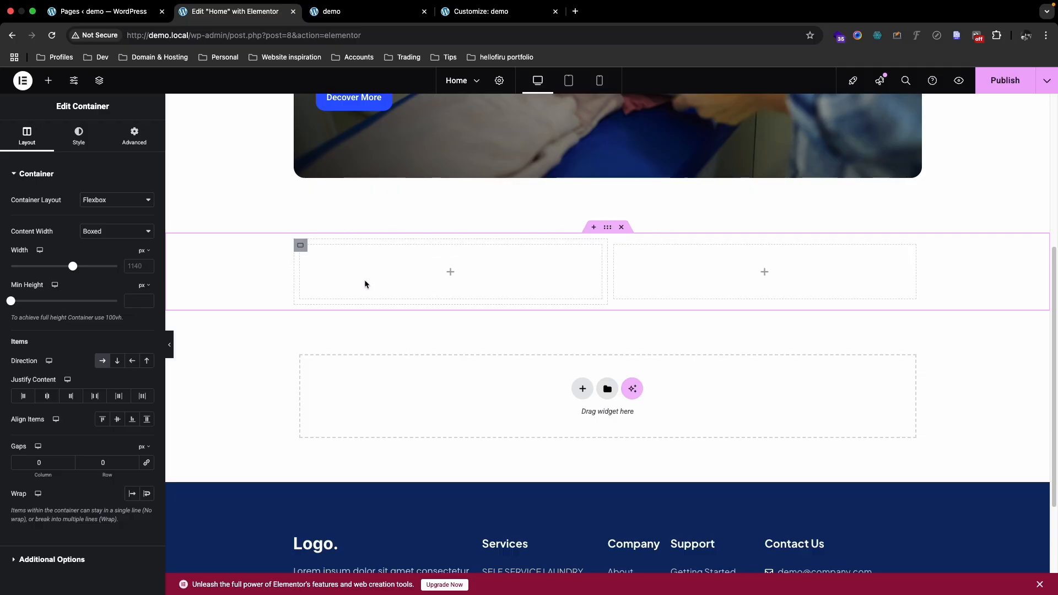
click(306, 252)
click(612, 243)
Step: Switch to Figma and examine the About Us label, heading, paragraph, Know More button and image
key(ctrl+Up)
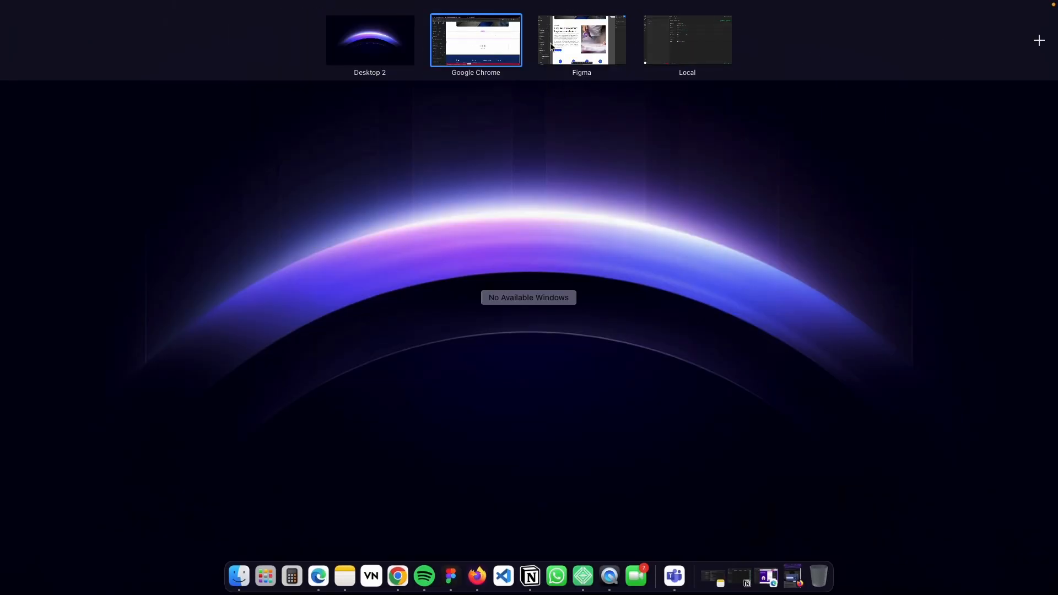
click(485, 48)
key(ctrl+Up)
click(591, 43)
click(245, 144)
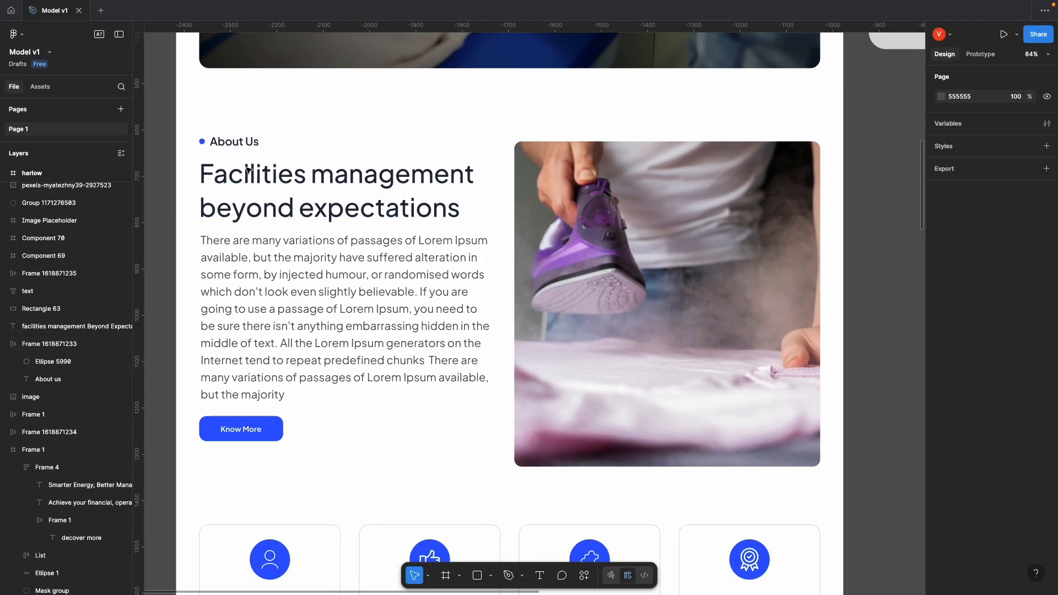
click(245, 145)
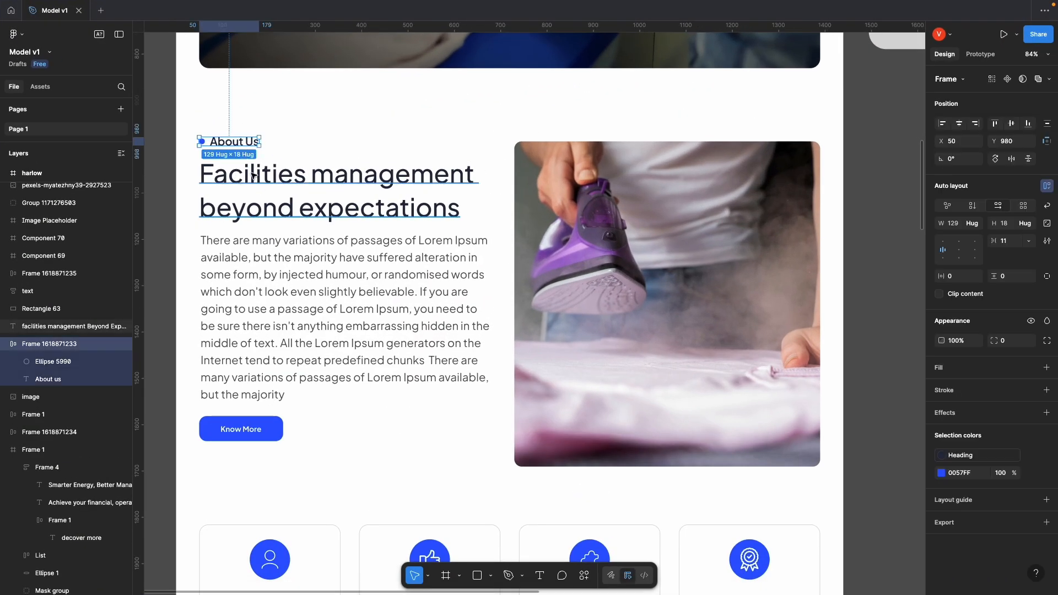
click(252, 175)
click(259, 380)
click(261, 422)
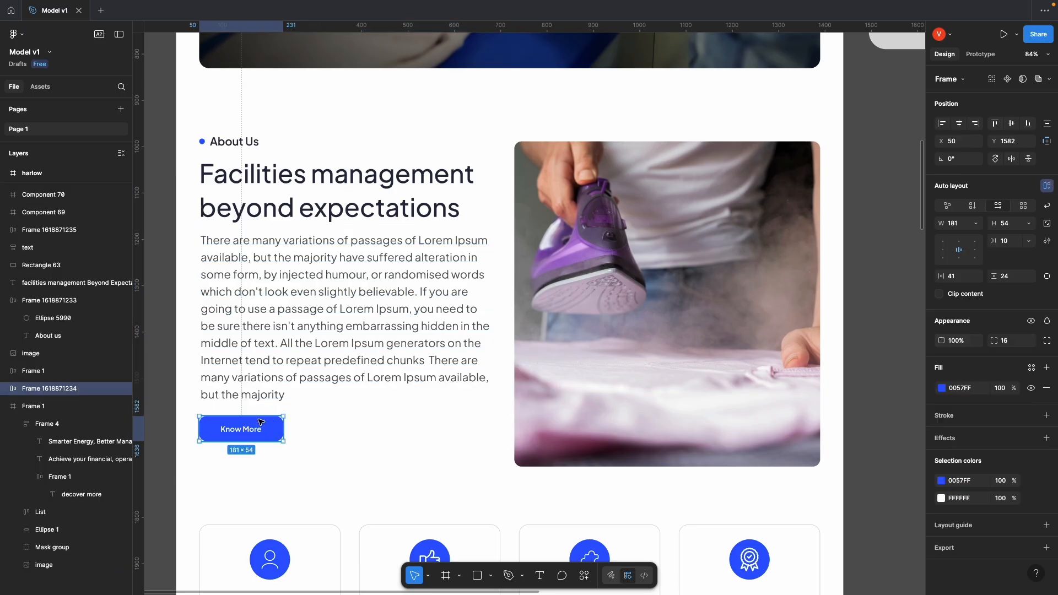
click(640, 262)
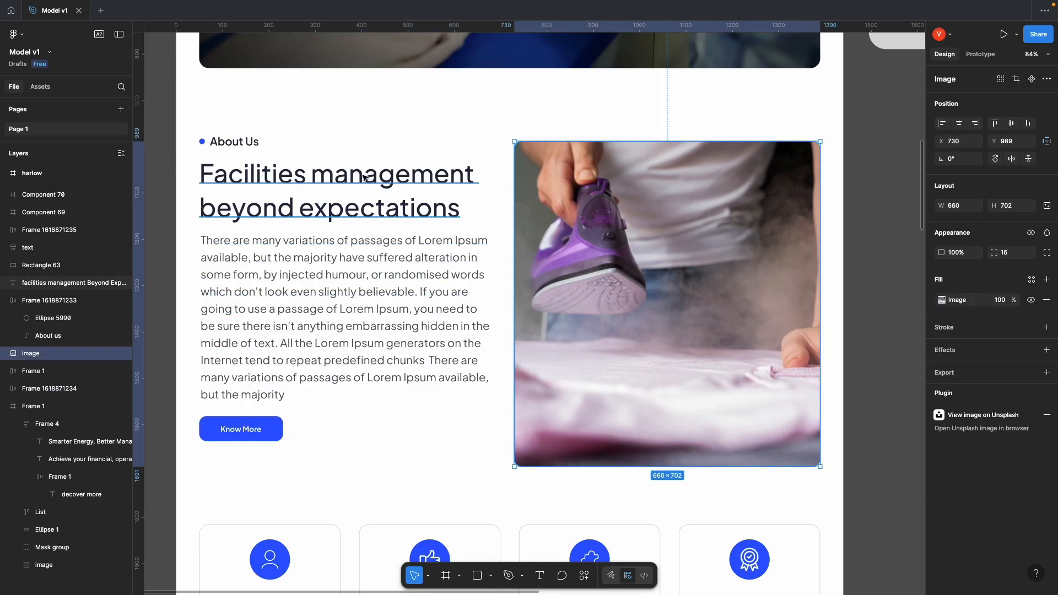
click(640, 111)
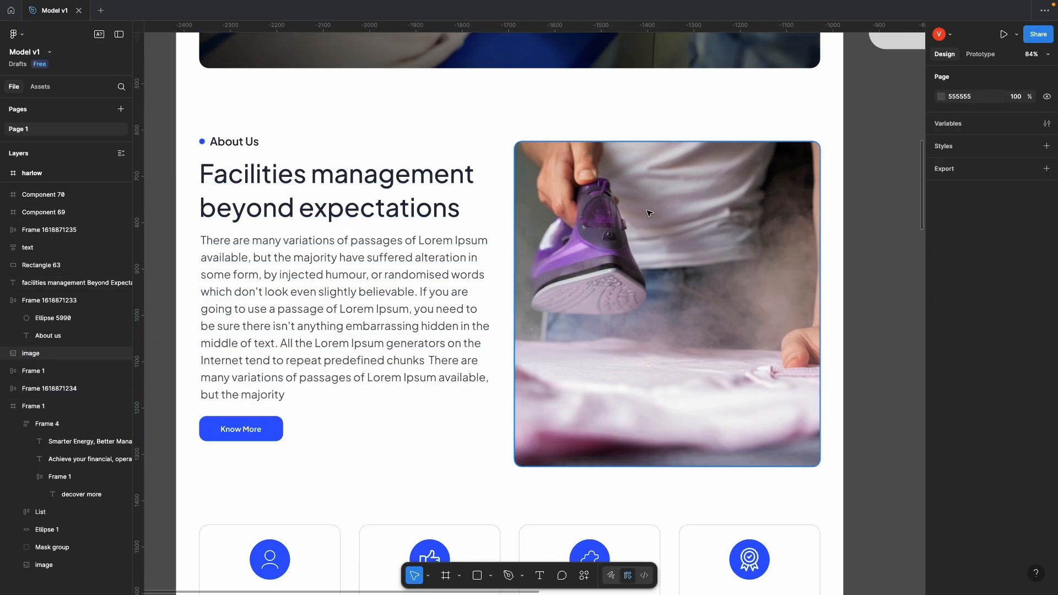
Step: Export the ironing image of the About Us section as a 1x PNG named about us into Downloads
click(652, 243)
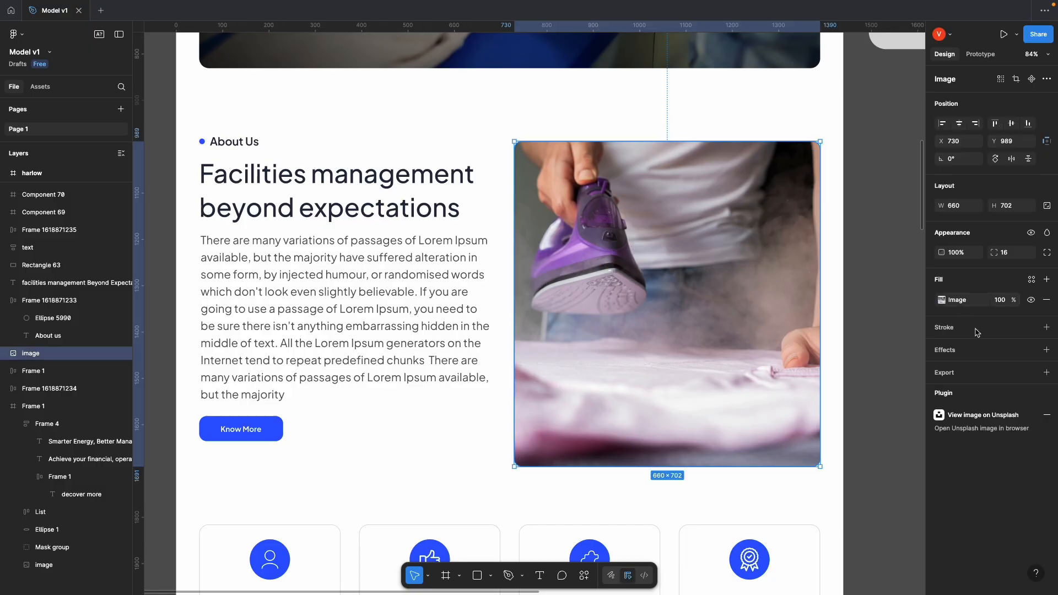
click(1046, 373)
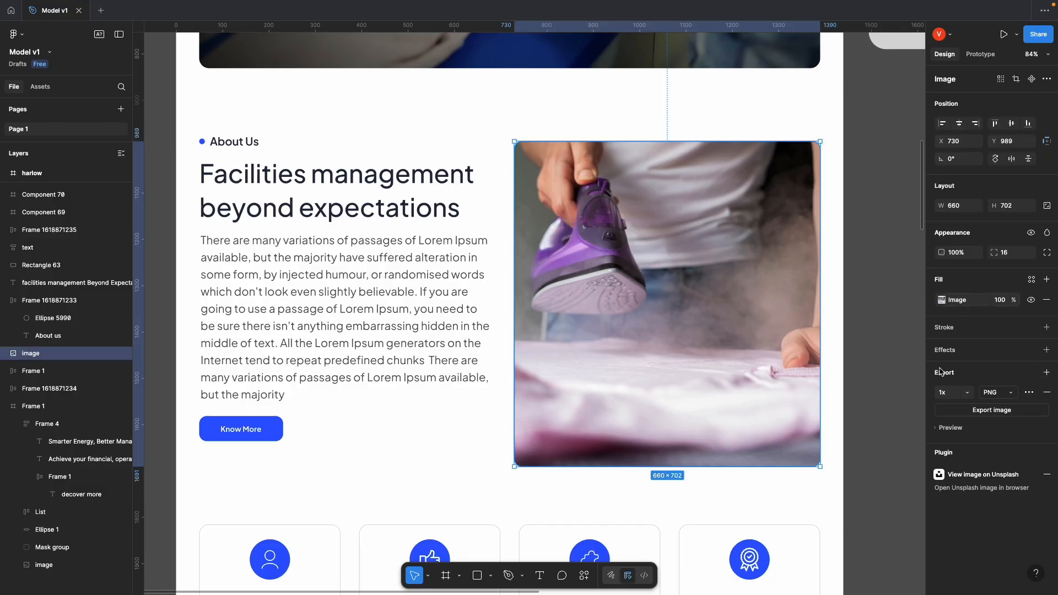
click(991, 410)
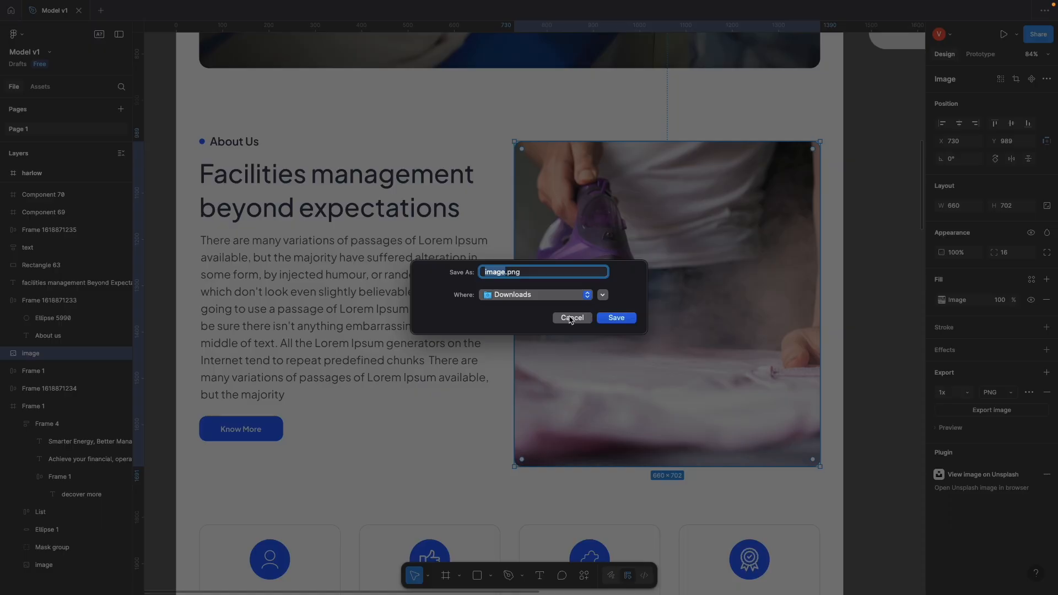
text(about us)
click(607, 322)
Step: Switch back to the Elementor editor and place an Image widget in the second column of the new container
key(ctrl+Up)
click(465, 61)
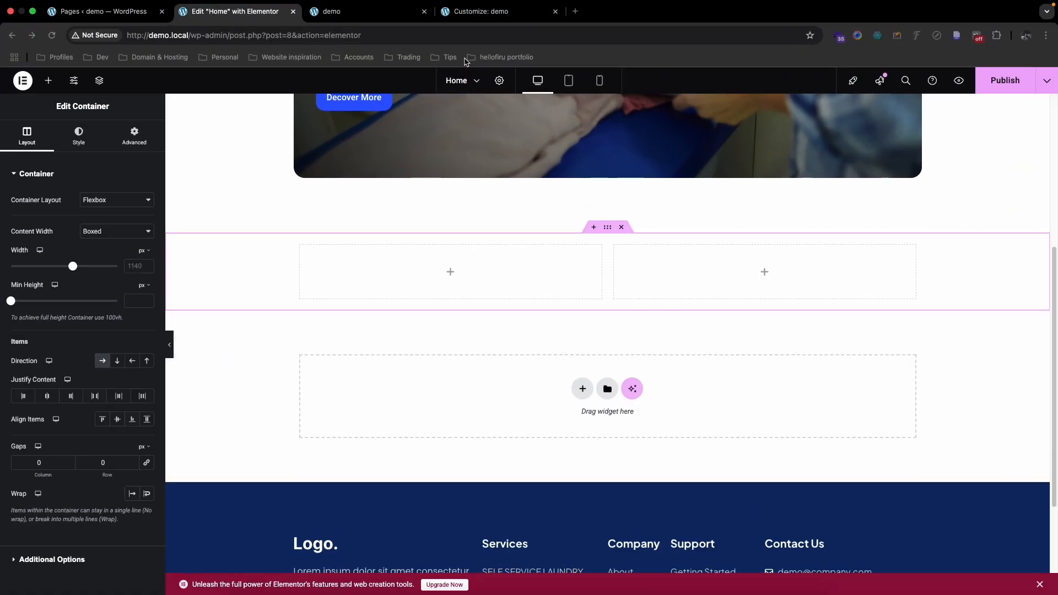
click(49, 80)
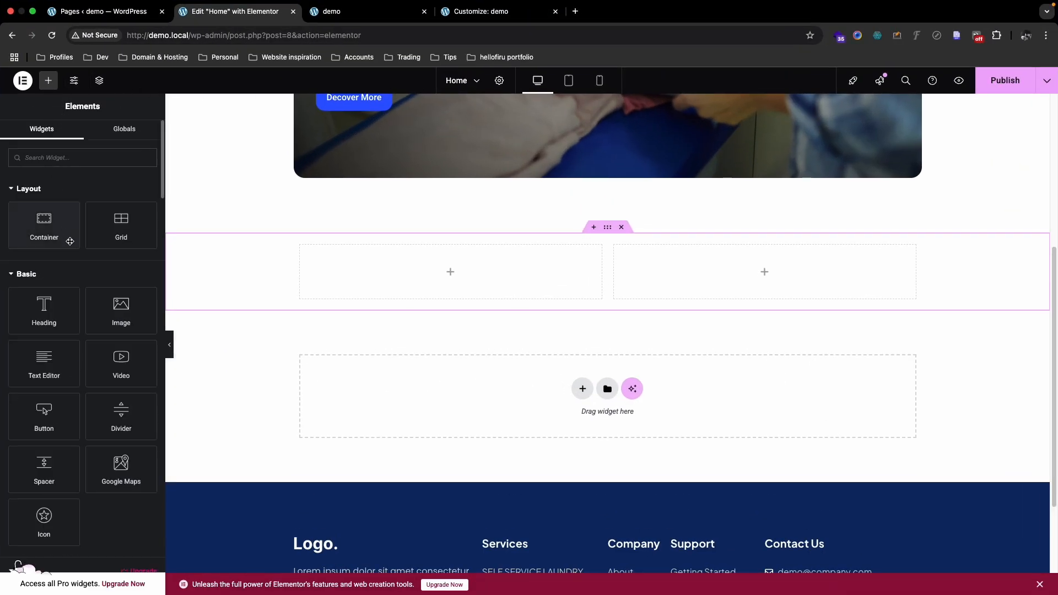
drag(139, 316, 689, 289)
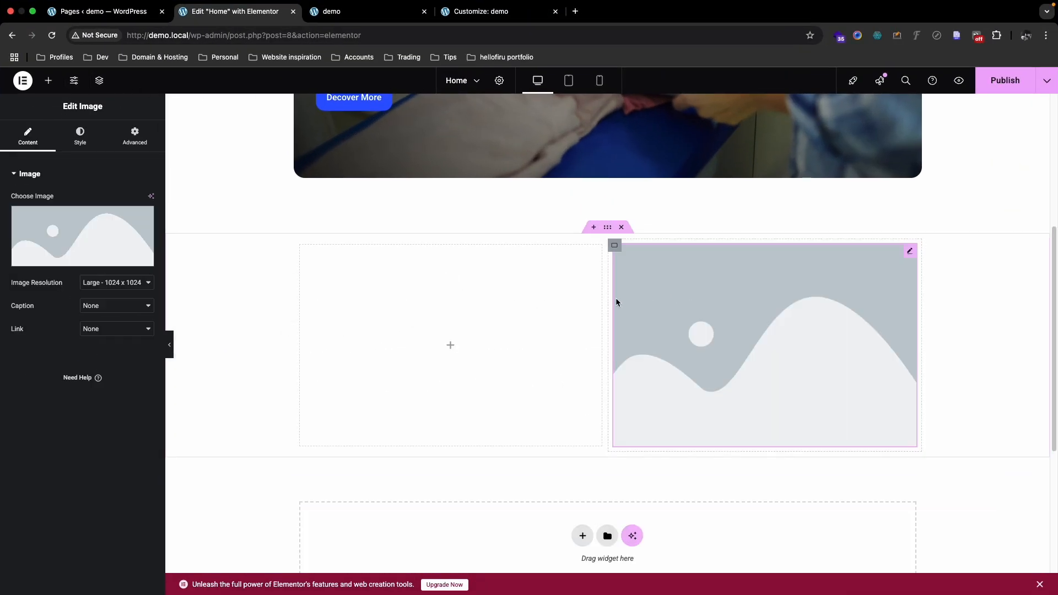
Step: Upload about us.png from Downloads to the media library and insert it in the Image widget
click(99, 213)
click(155, 120)
click(584, 311)
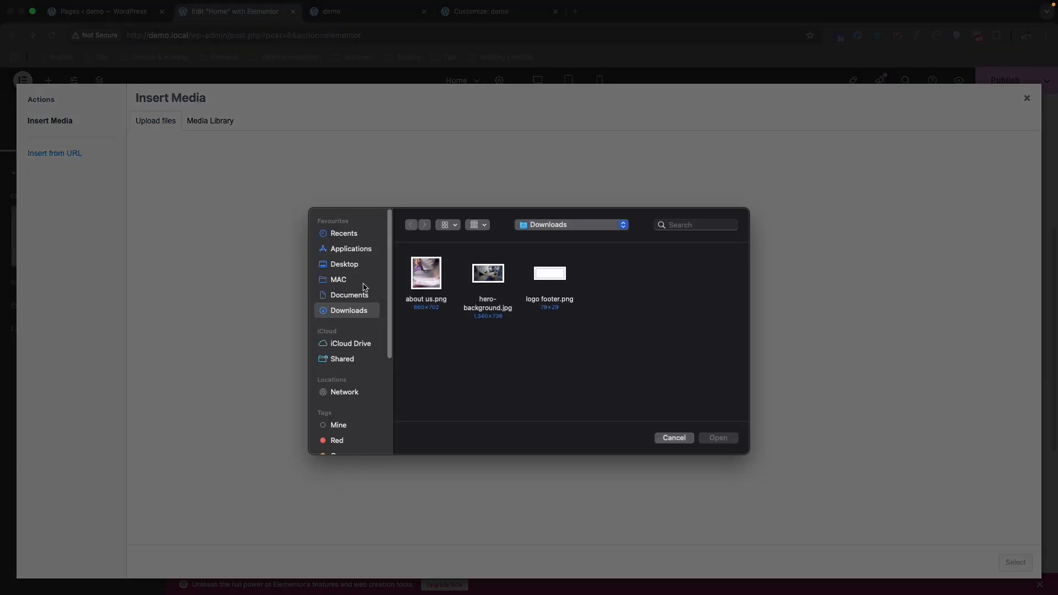
click(414, 278)
click(715, 438)
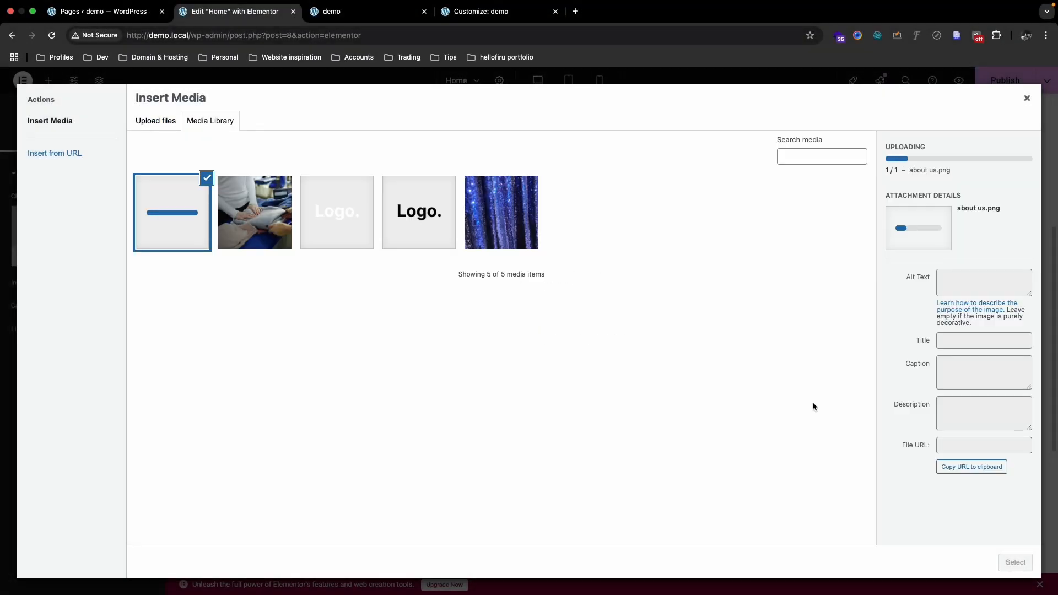
click(1015, 562)
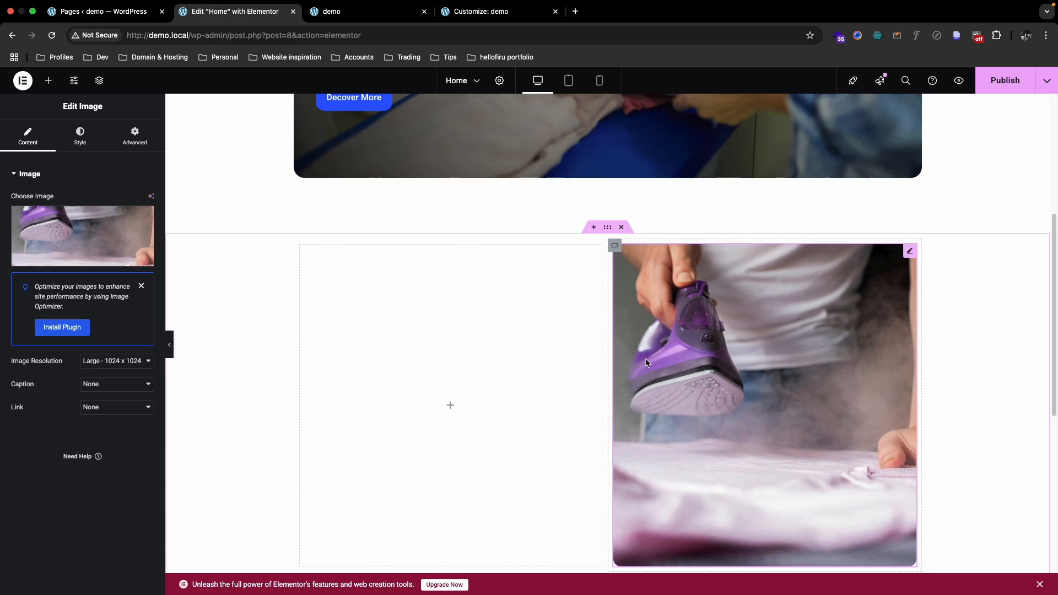
scroll(547, 160, down, 4)
scroll(520, 209, up, 2)
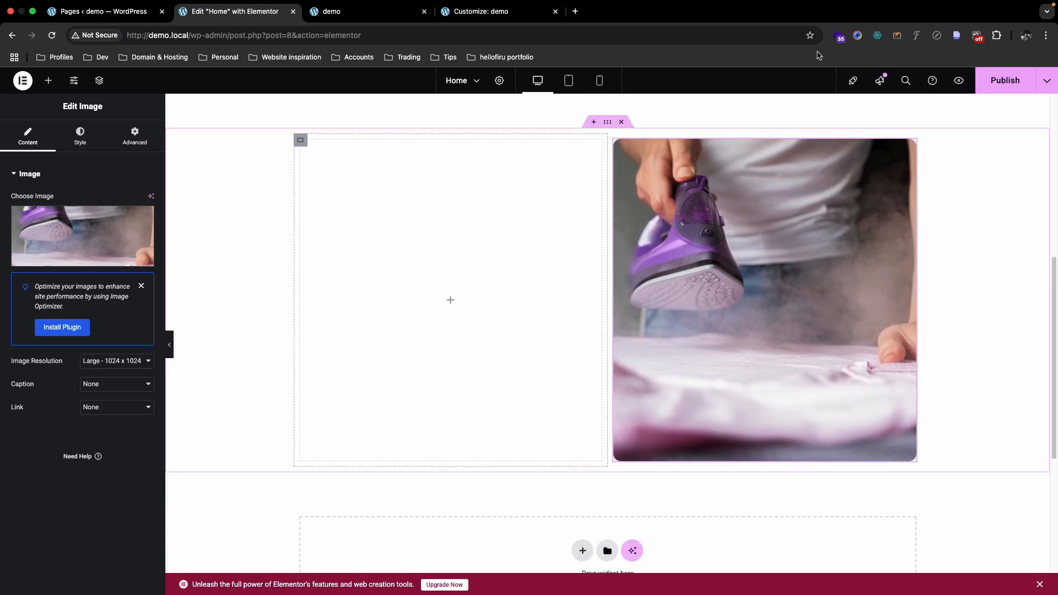
Step: Switch to Figma and examine the About Us label's text style, blue dot and spacing between them
key(ctrl+Up)
click(585, 40)
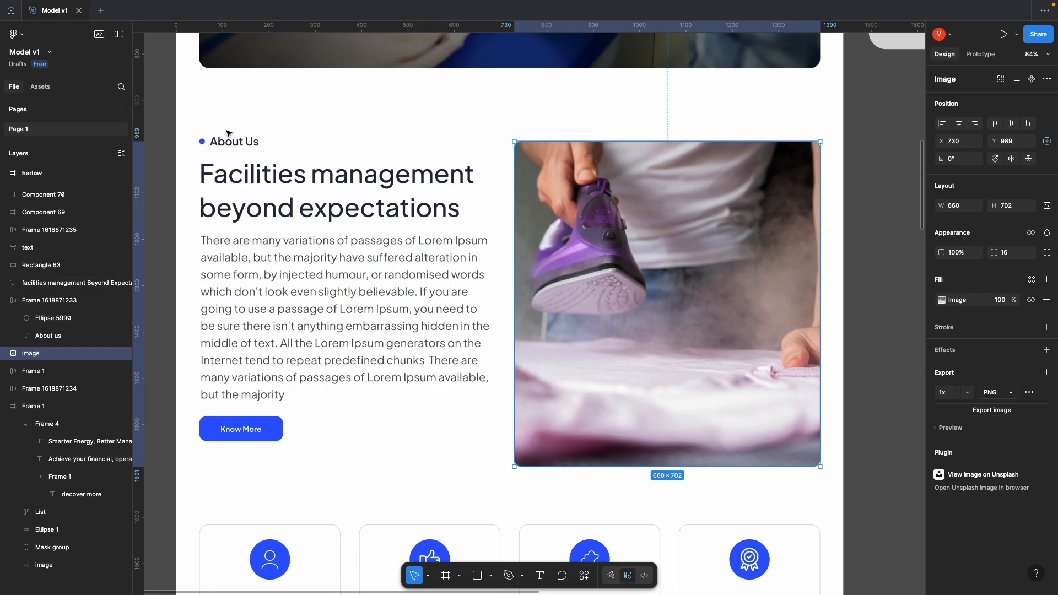
scroll(168, 125, up, 10)
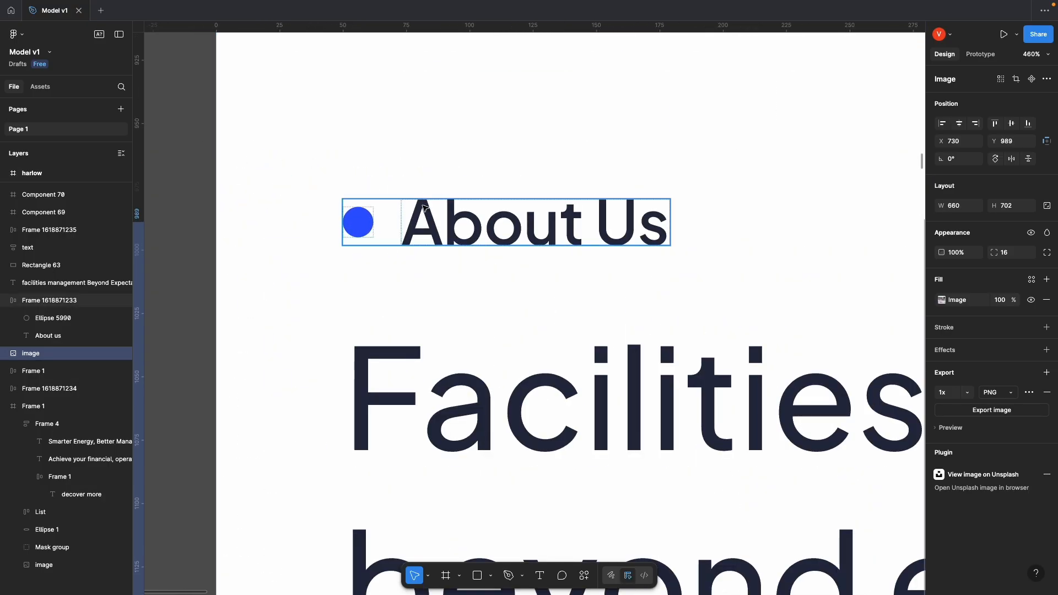
ctrl+click(431, 226)
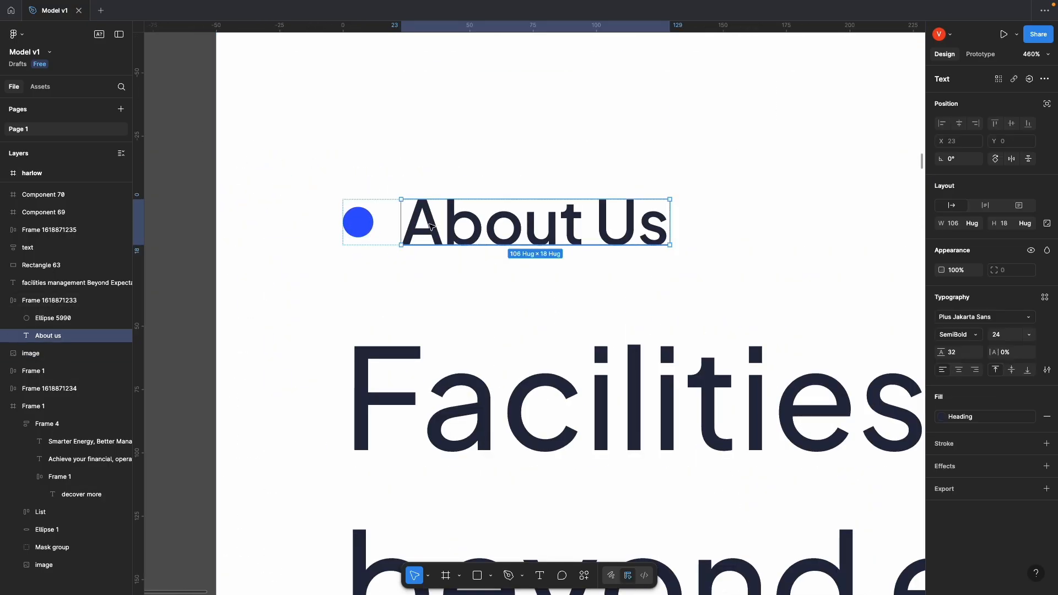
click(366, 227)
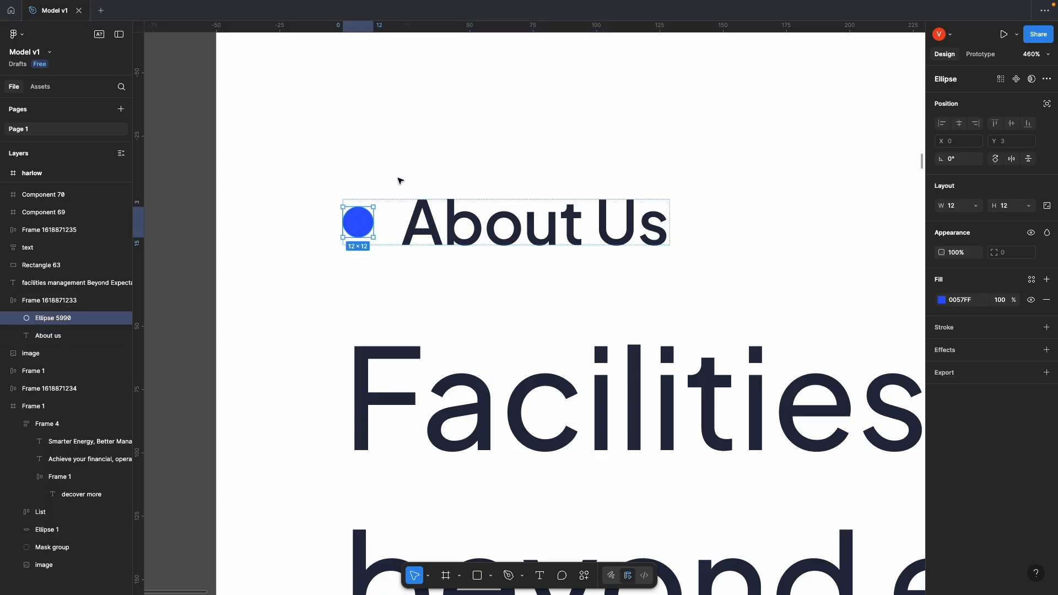
click(415, 165)
scroll(416, 165, down, 5)
scroll(416, 166, up, 6)
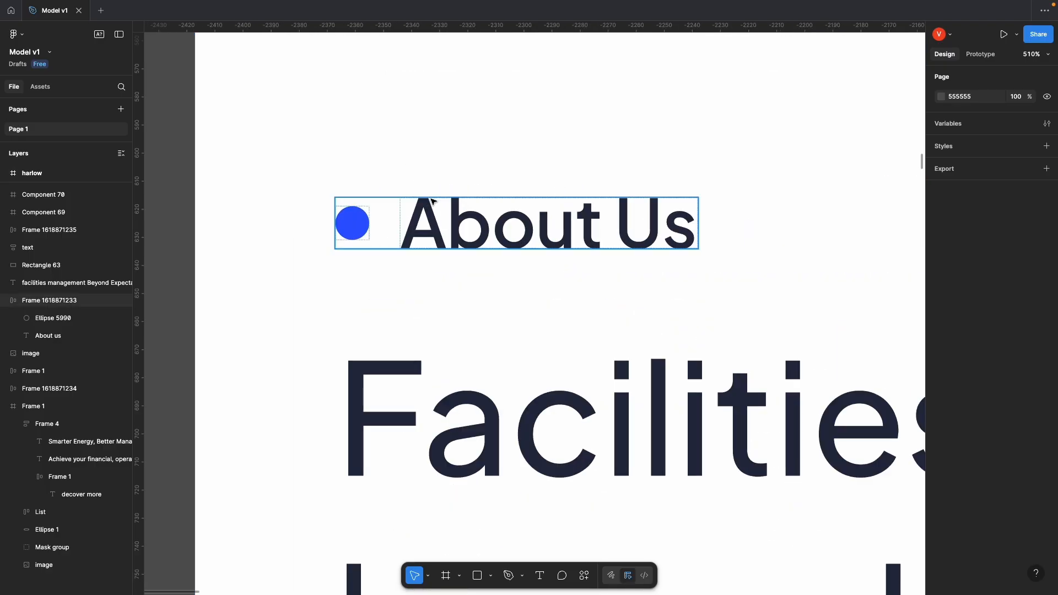
key(ctrl+Up)
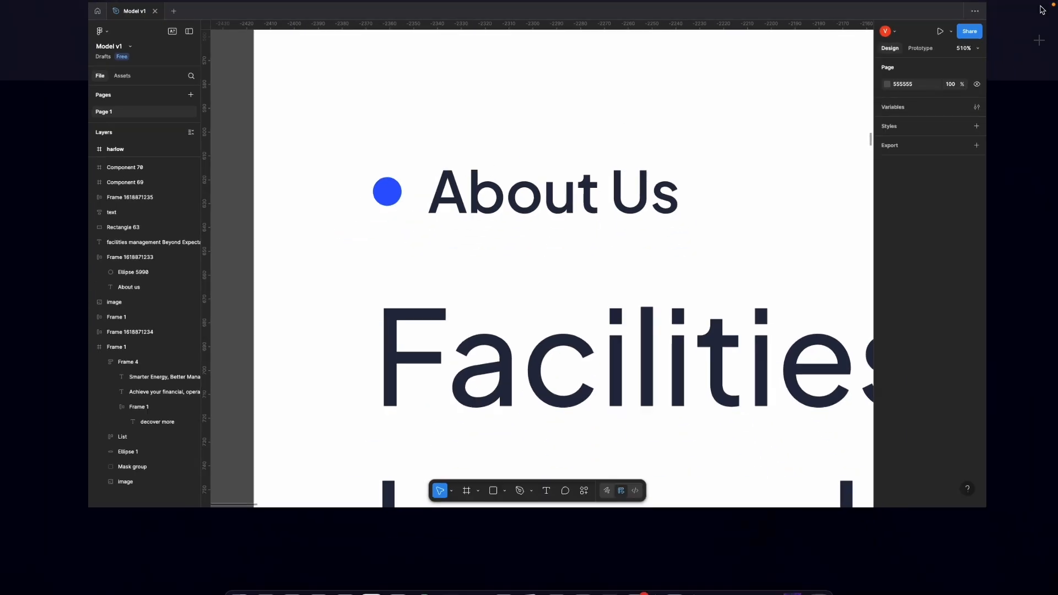
click(612, 48)
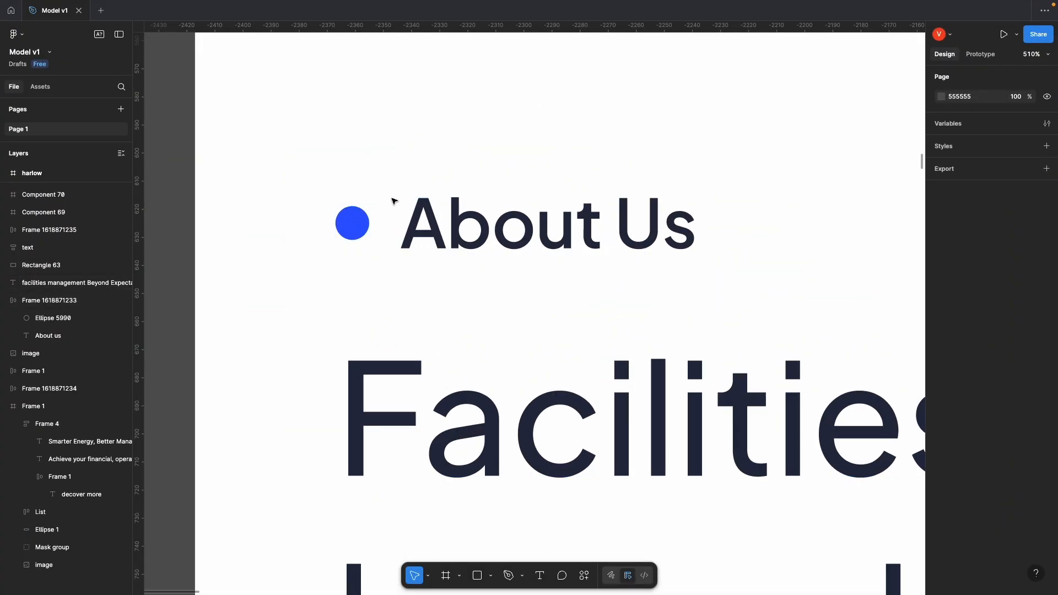
click(439, 239)
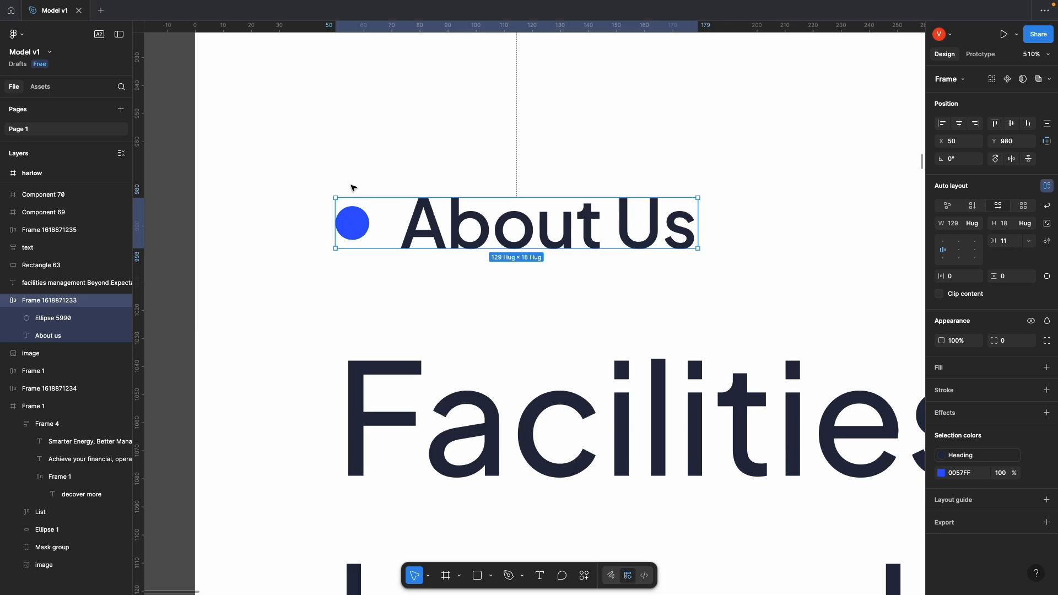
click(355, 224)
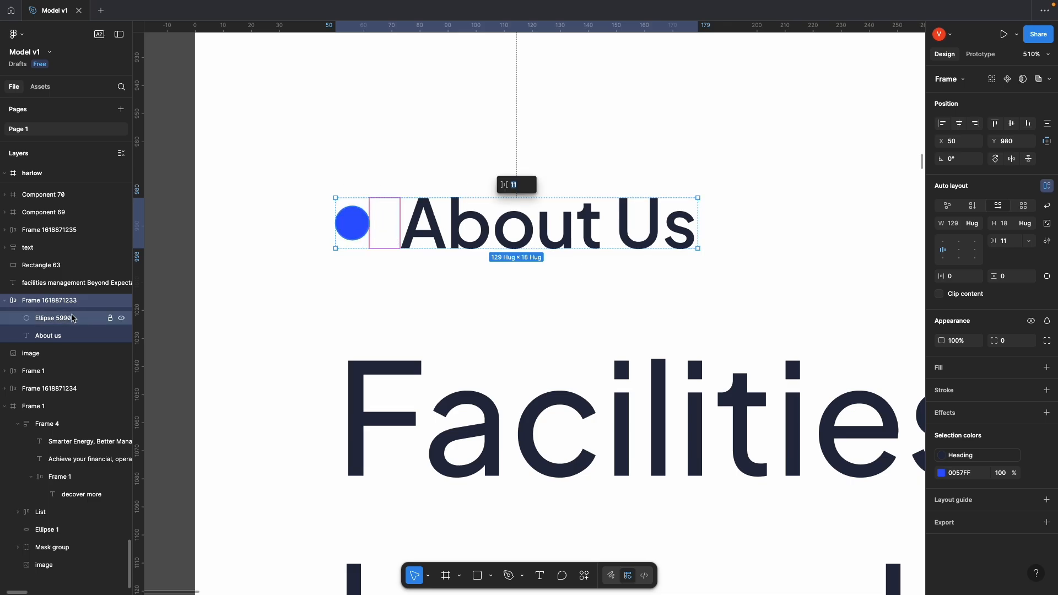
click(353, 223)
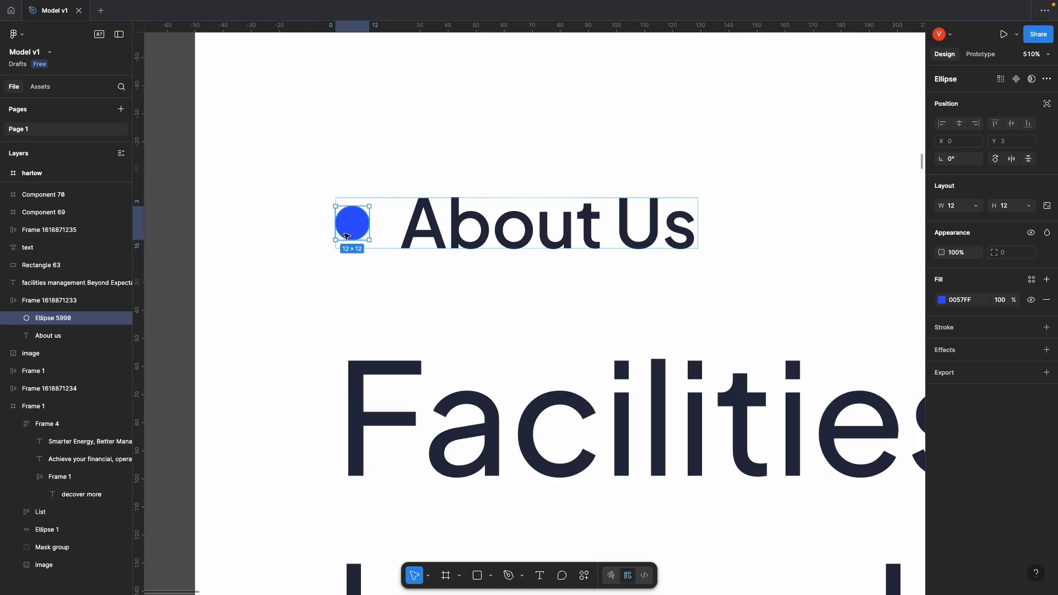
click(421, 222)
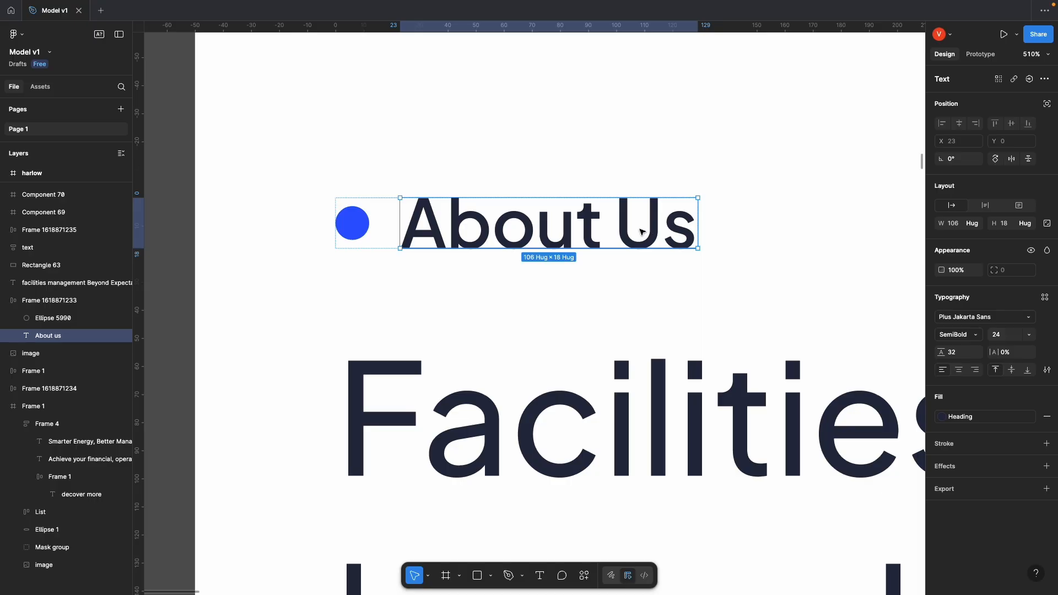
Step: Switch back to the Elementor editor and place a nested Container in the empty first column
key(ctrl+Up)
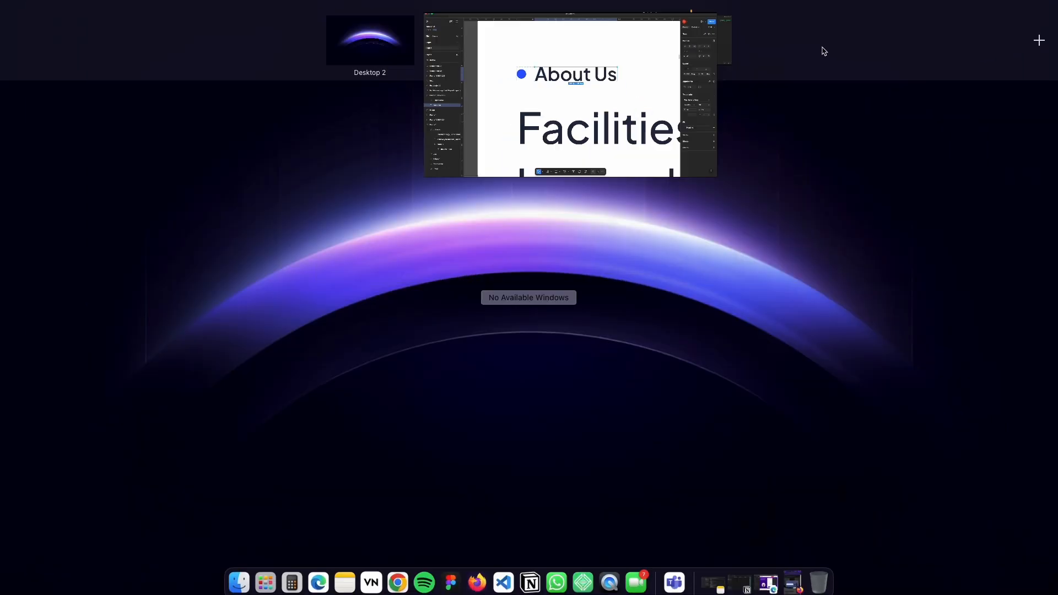
click(490, 55)
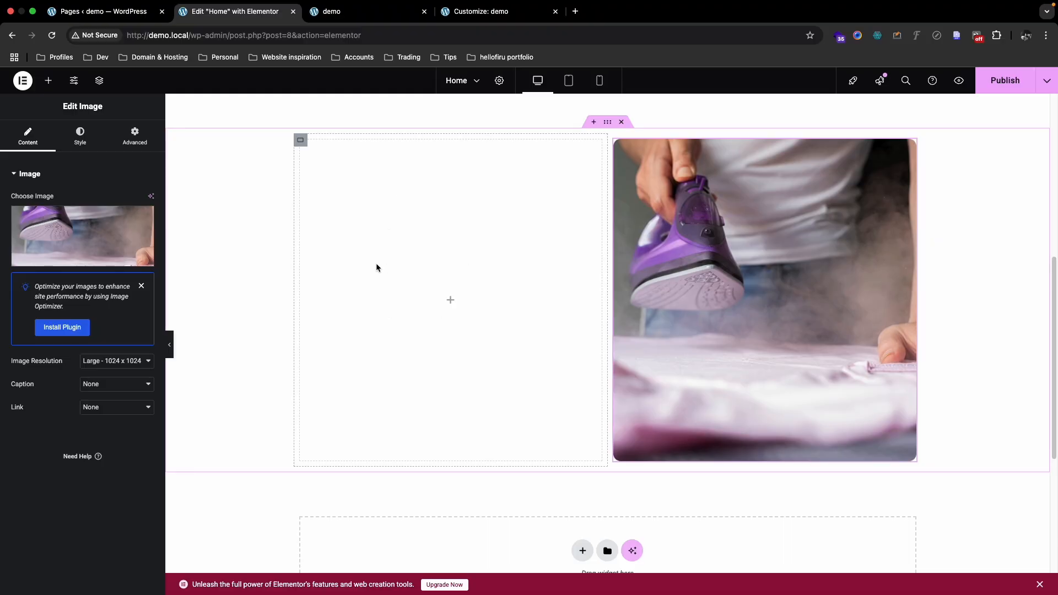
click(47, 81)
drag(44, 227, 445, 286)
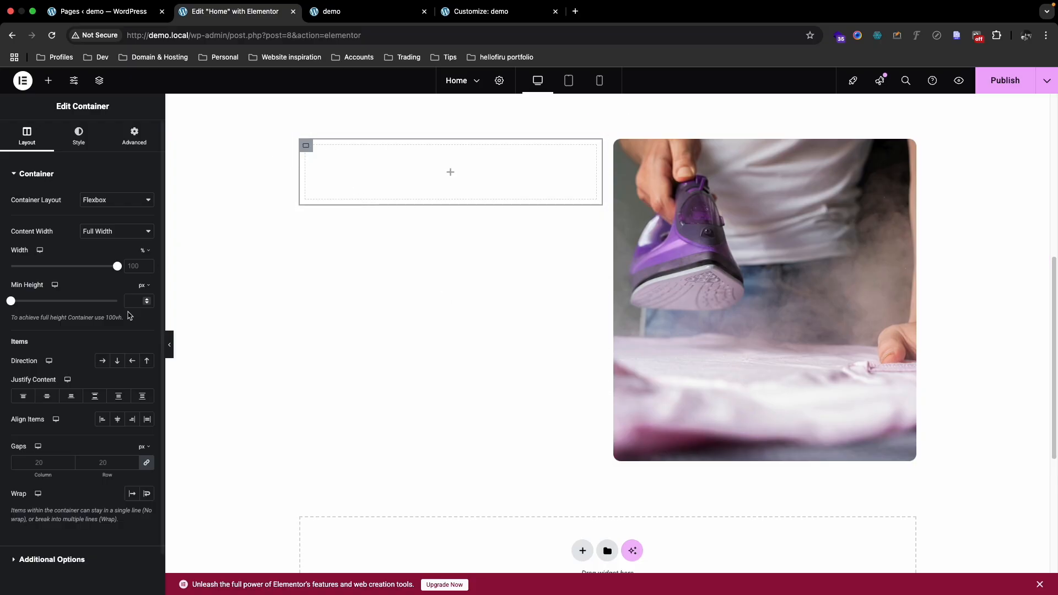
Step: Set the nested container's column and row gaps to 0 and its padding to 0 on all sides
click(147, 463)
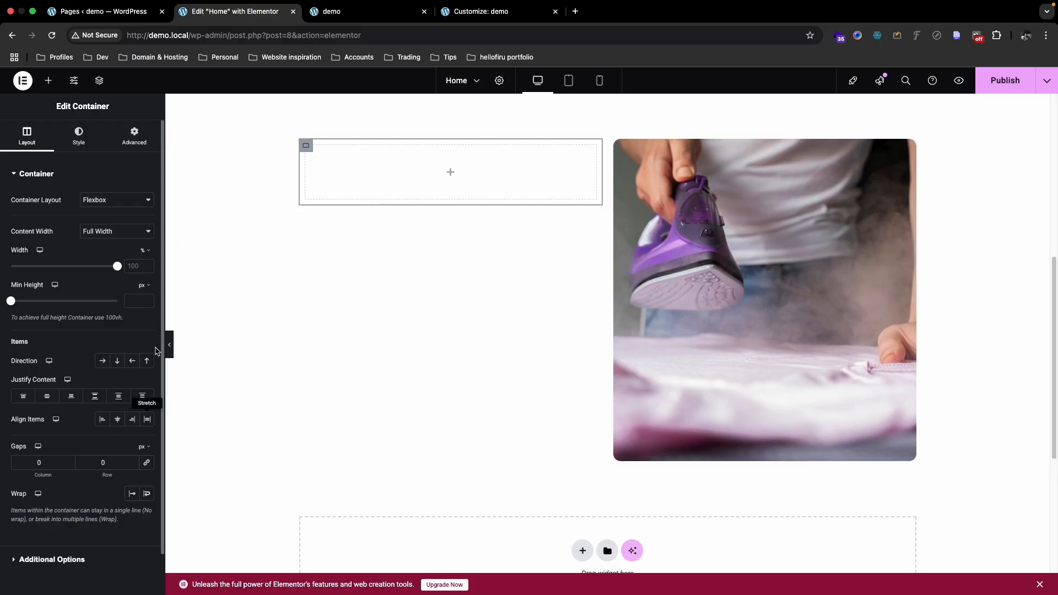
click(134, 135)
click(148, 254)
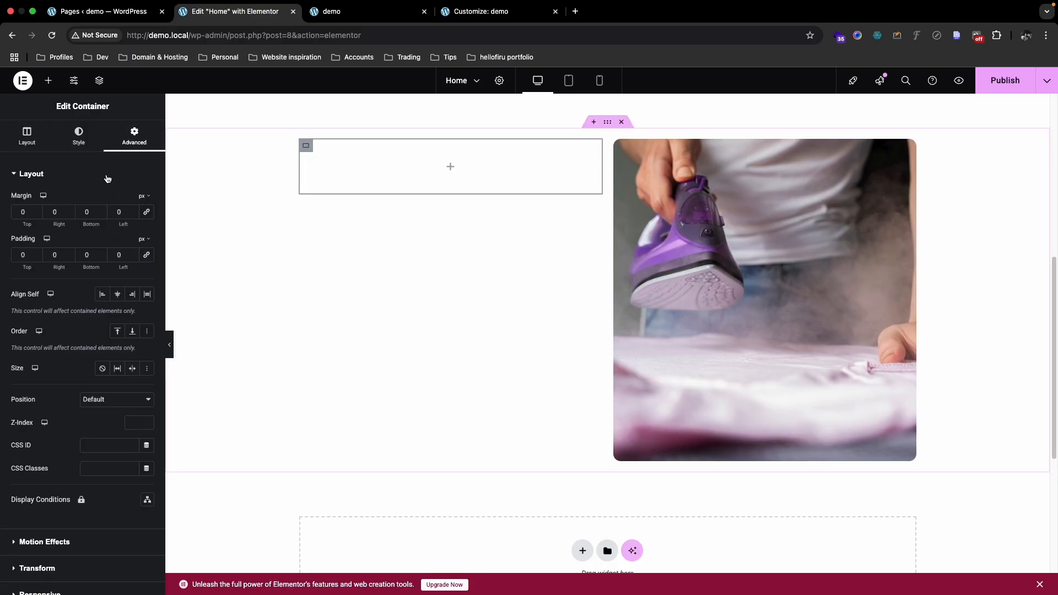
Step: Set the nested container's direction to horizontal row and place an Image widget inside it
click(33, 139)
click(99, 363)
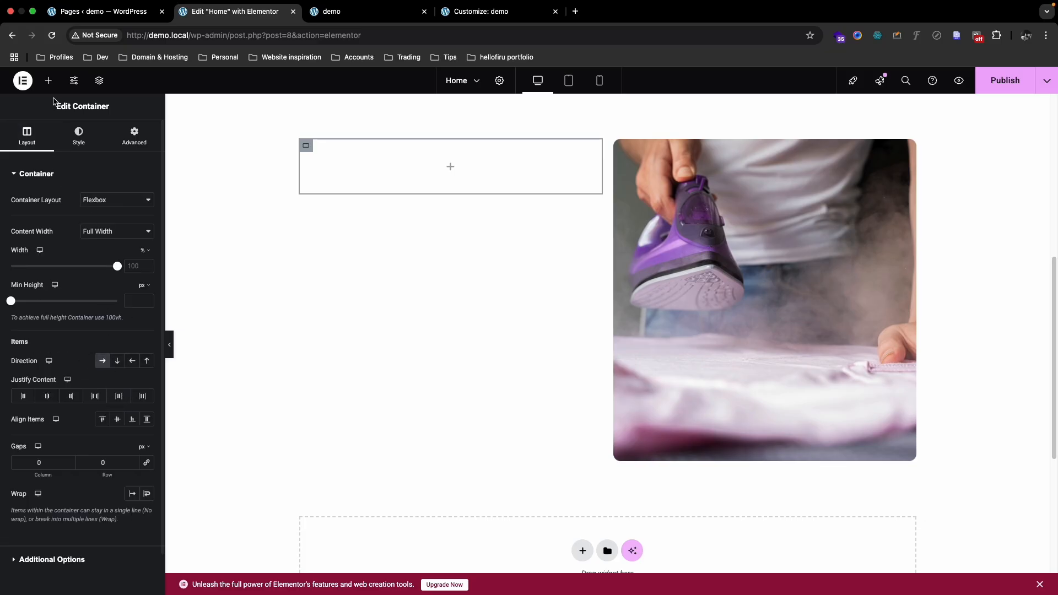
click(48, 81)
drag(105, 313, 338, 171)
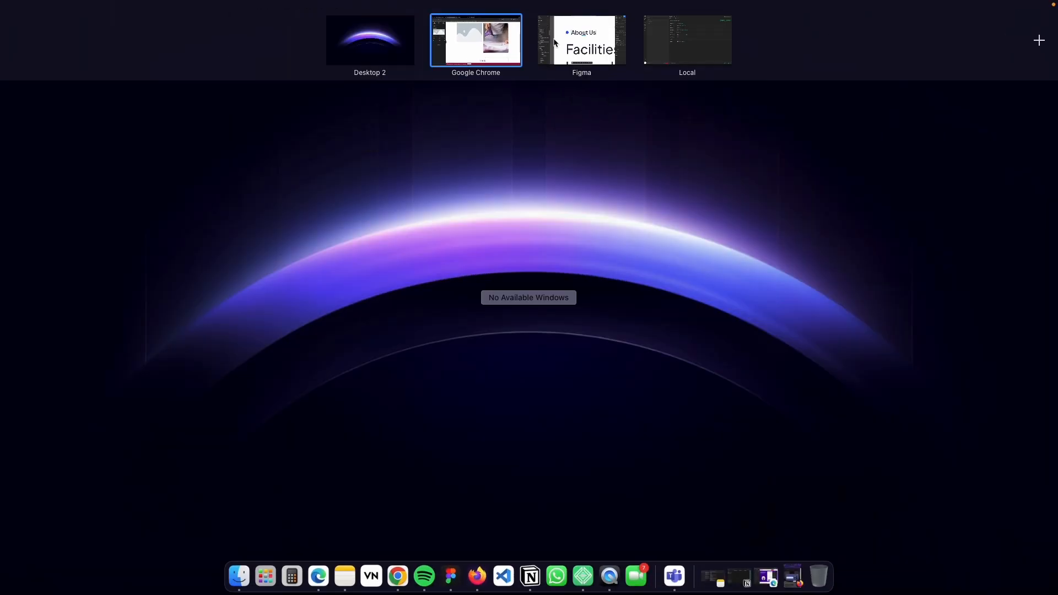
Step: Switch to Figma and export the About Us label's blue dot as a 1x PNG named Ellipse about into Downloads
click(579, 38)
click(38, 322)
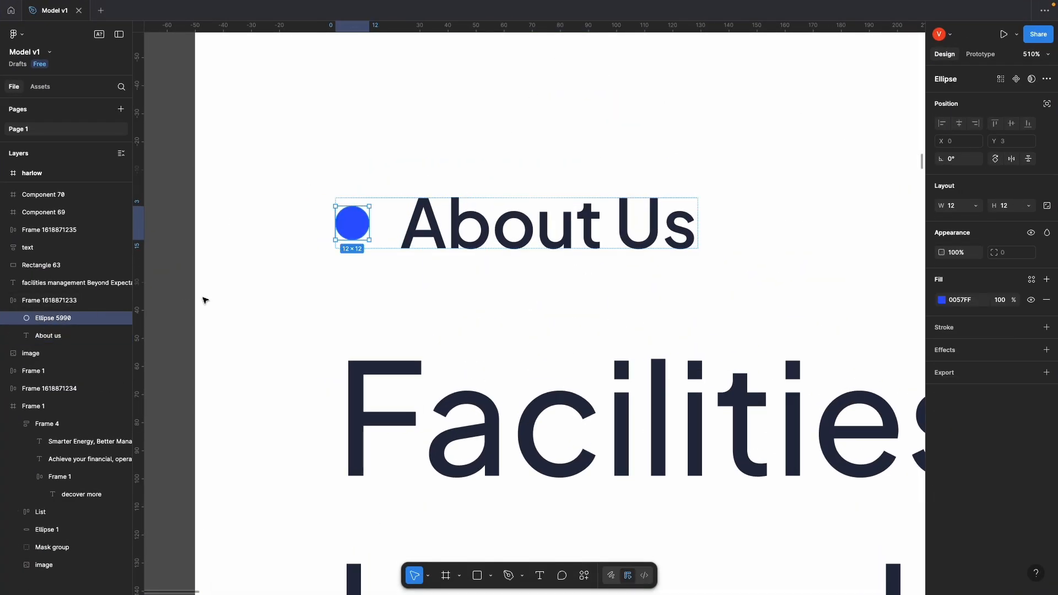
click(1046, 373)
click(999, 393)
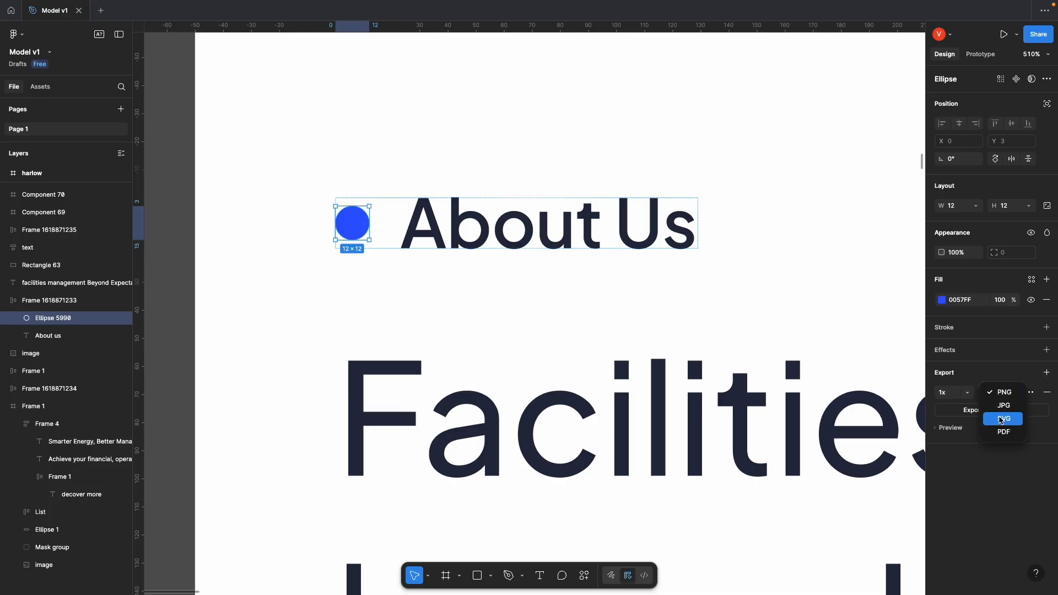
key(Escape)
click(1005, 396)
click(1011, 421)
click(1005, 396)
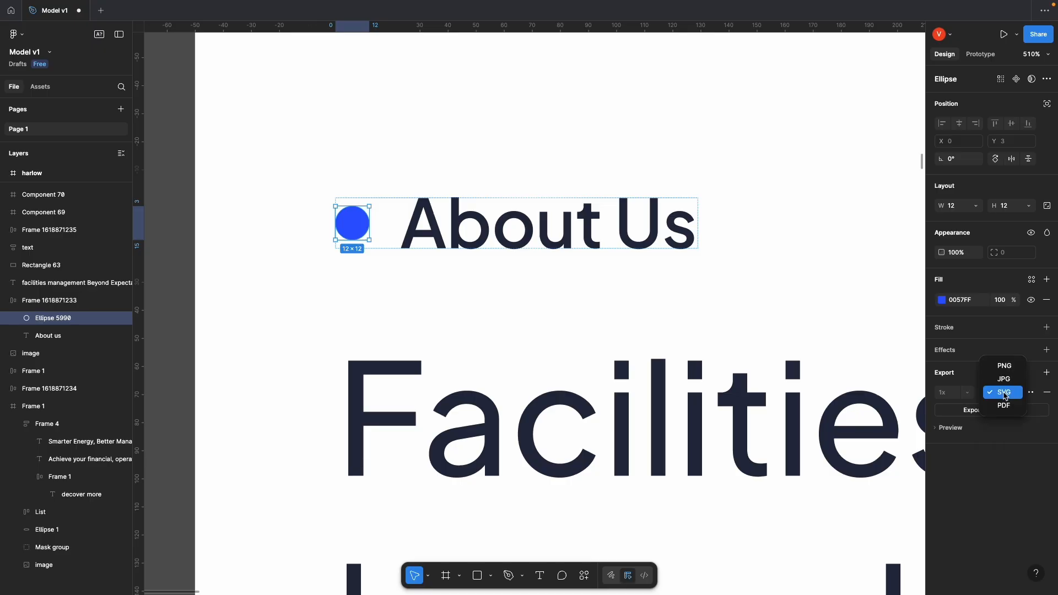
click(999, 365)
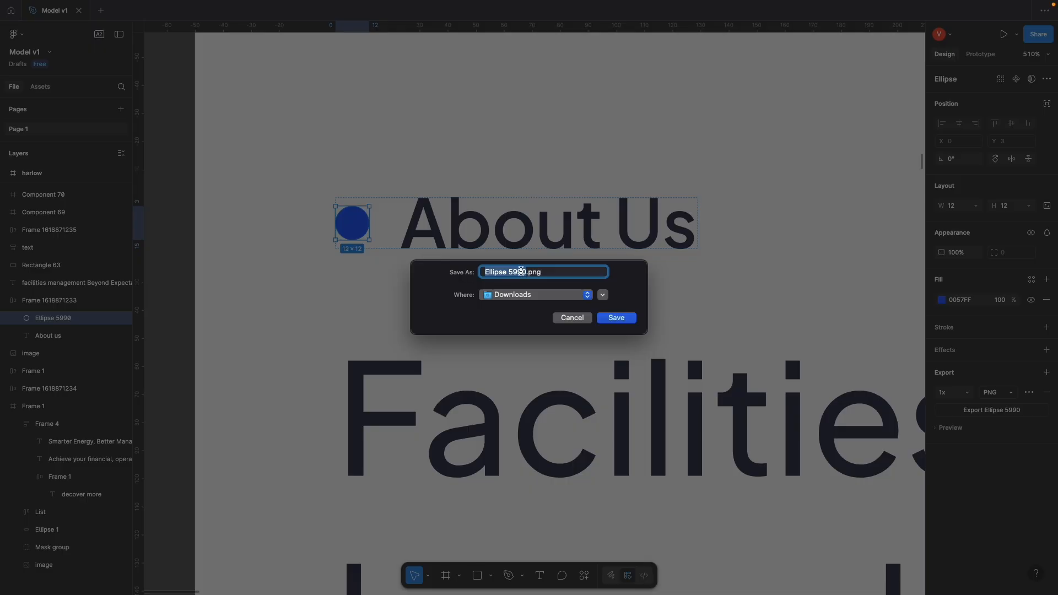
click(520, 271)
click(615, 318)
Step: Switch back to Elementor, upload the exported dot PNG to the media library and insert it in the first column's Image widget
key(ctrl+Up)
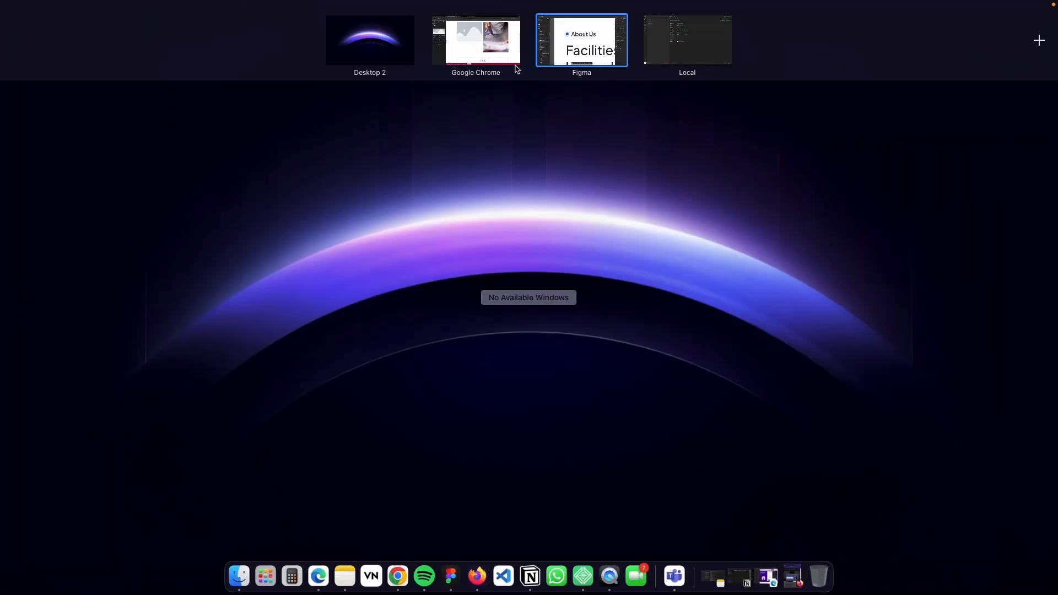
click(476, 62)
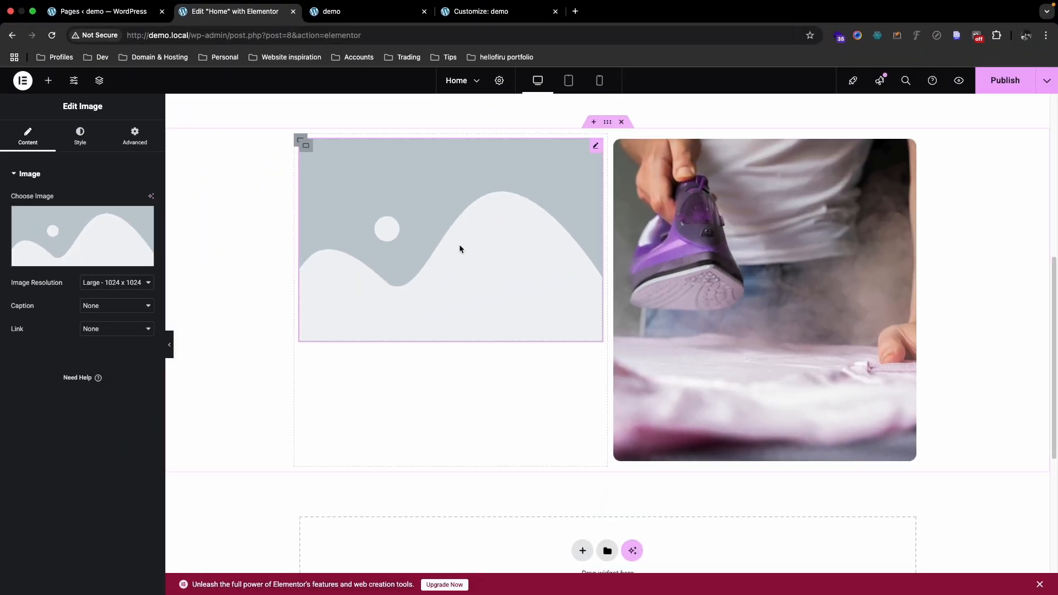
click(74, 232)
click(156, 121)
click(580, 307)
click(421, 277)
click(713, 438)
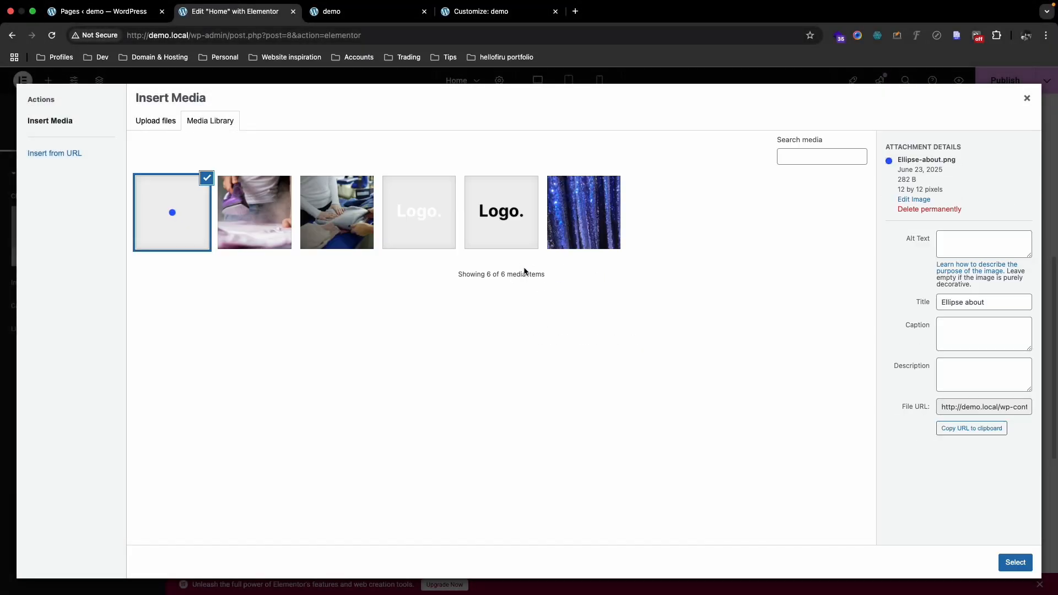
click(1015, 562)
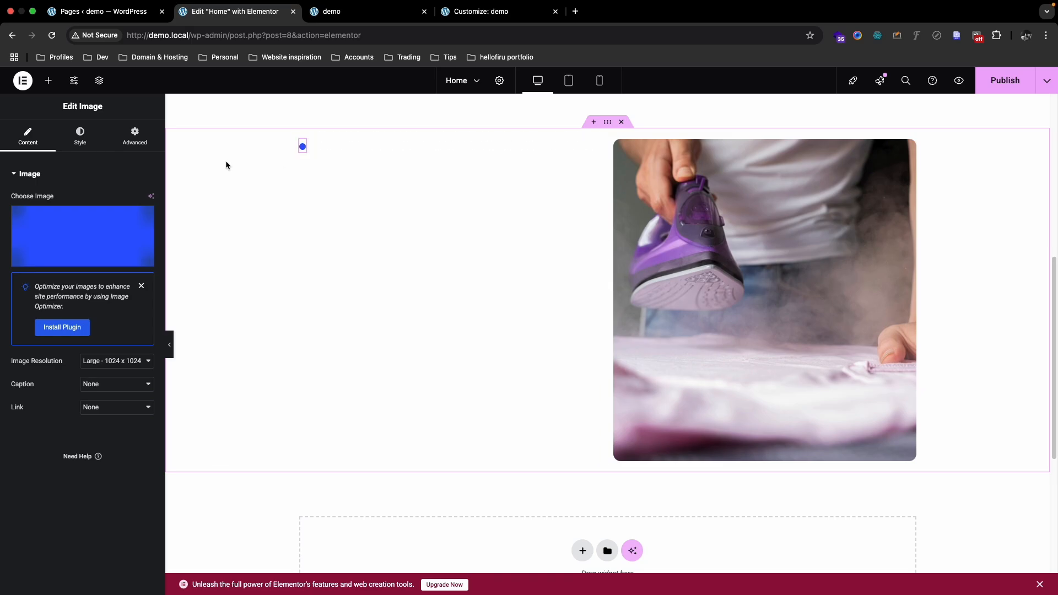
Step: Add a Heading widget to the first column and move it into the nested container after the dot image
click(48, 83)
drag(44, 307, 328, 149)
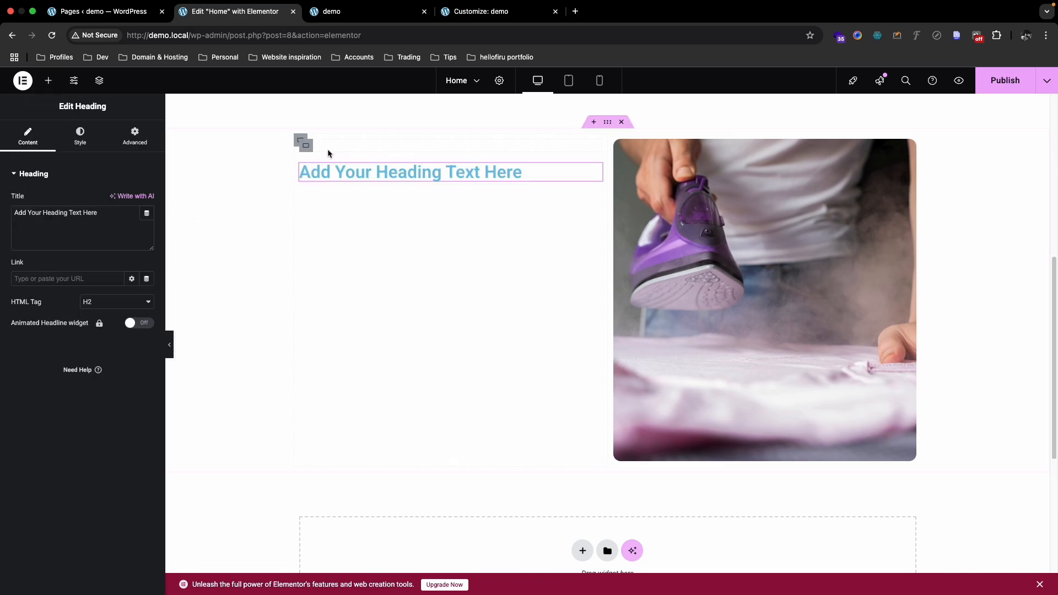
right_click(312, 170)
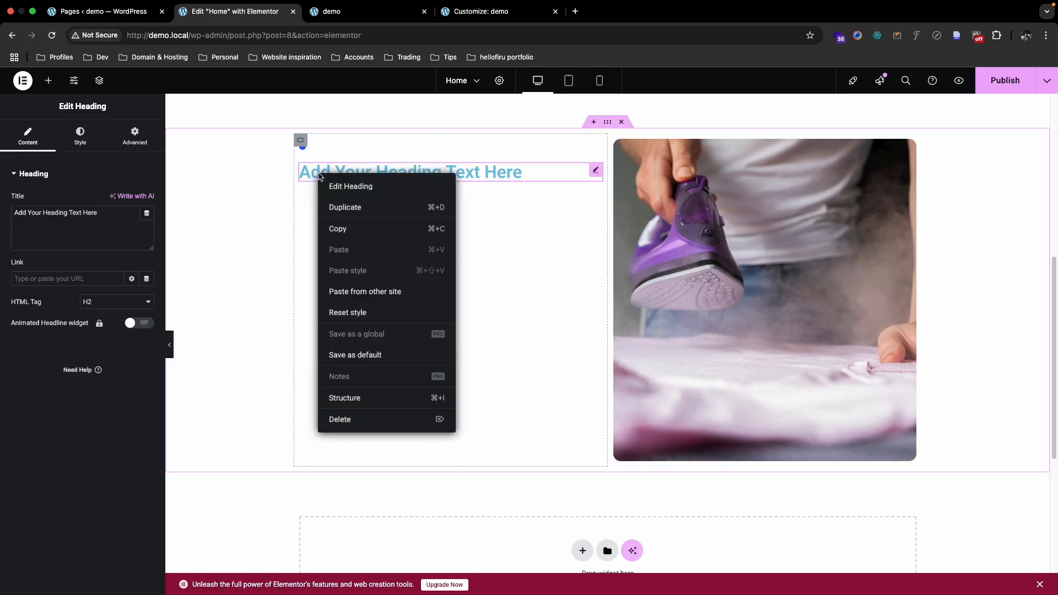
click(355, 396)
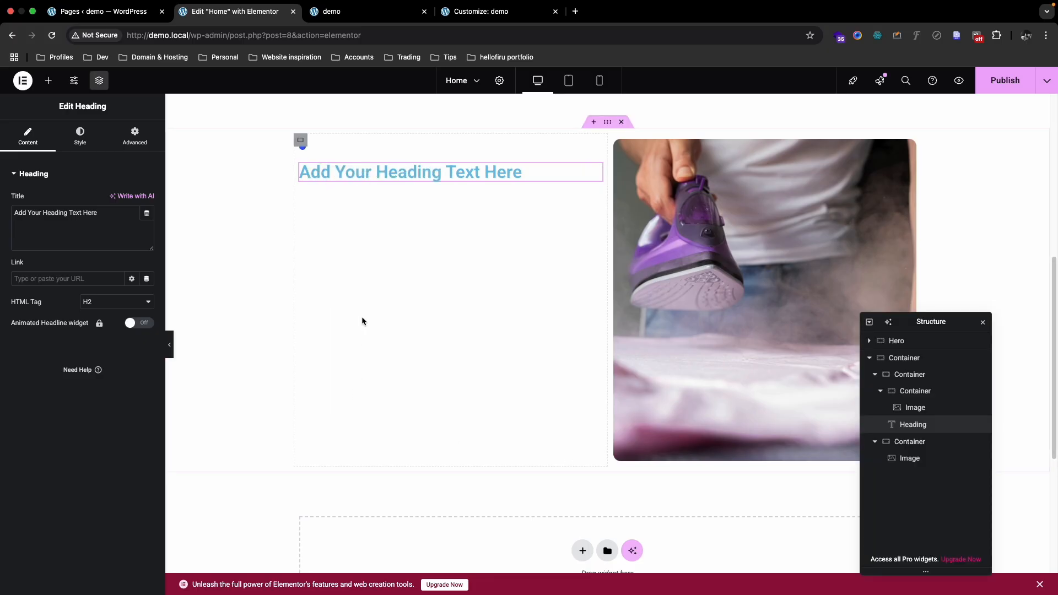
click(908, 397)
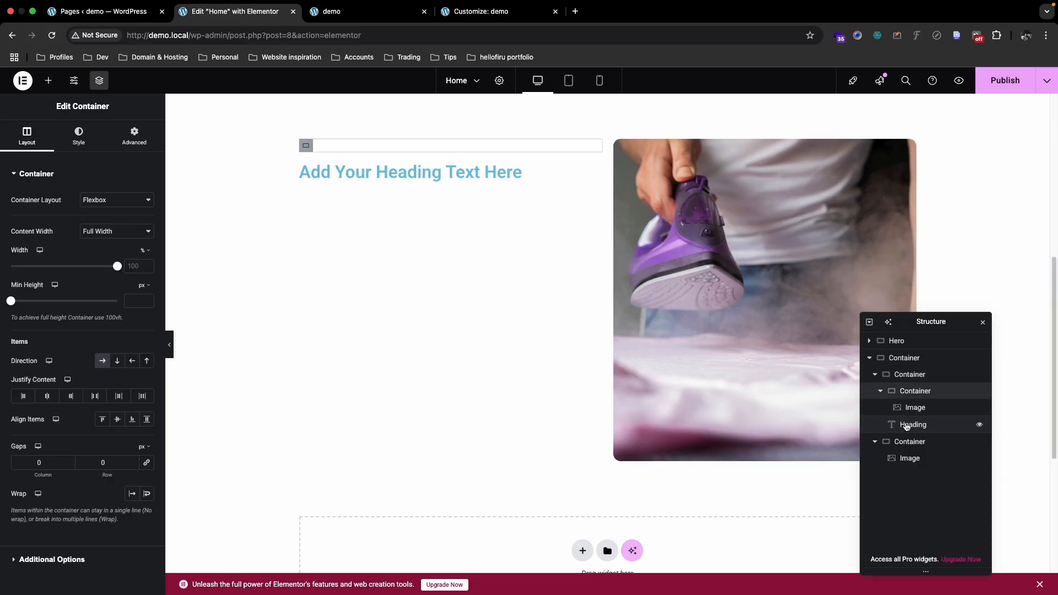
click(911, 425)
drag(912, 425, 917, 407)
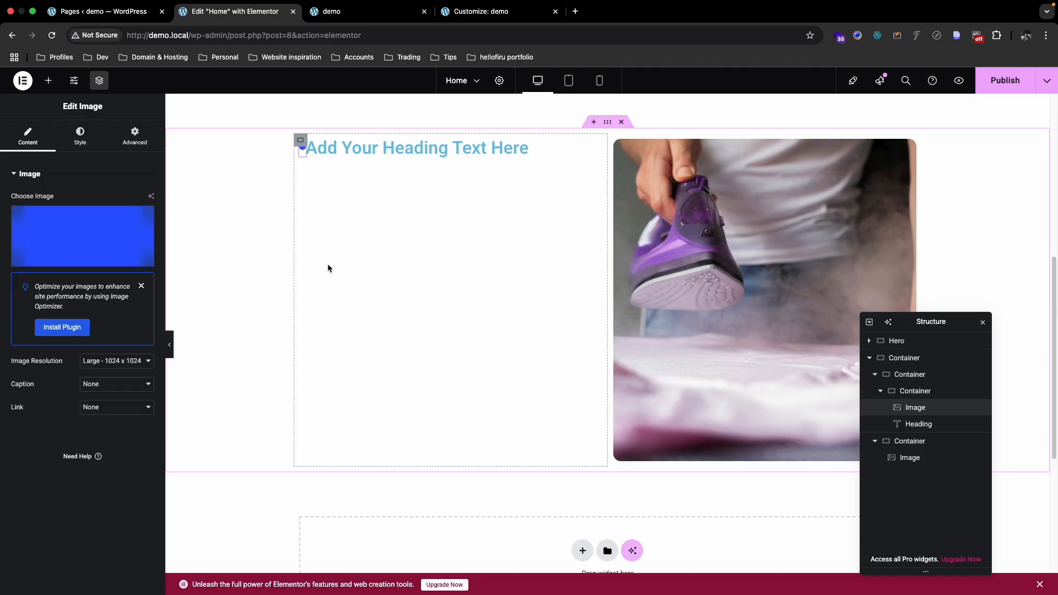
Step: Check the label's wording in Figma and set the new heading's title to "About us" in Elementor
click(346, 150)
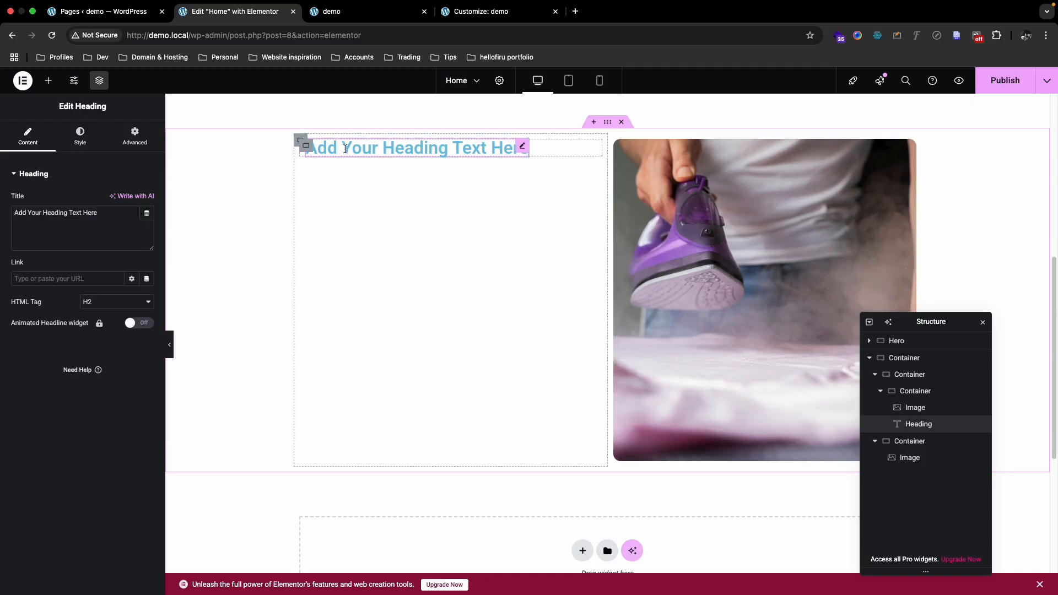
key(ctrl+Up)
click(555, 44)
double_click(478, 226)
mouse_move(1043, 4)
click(476, 41)
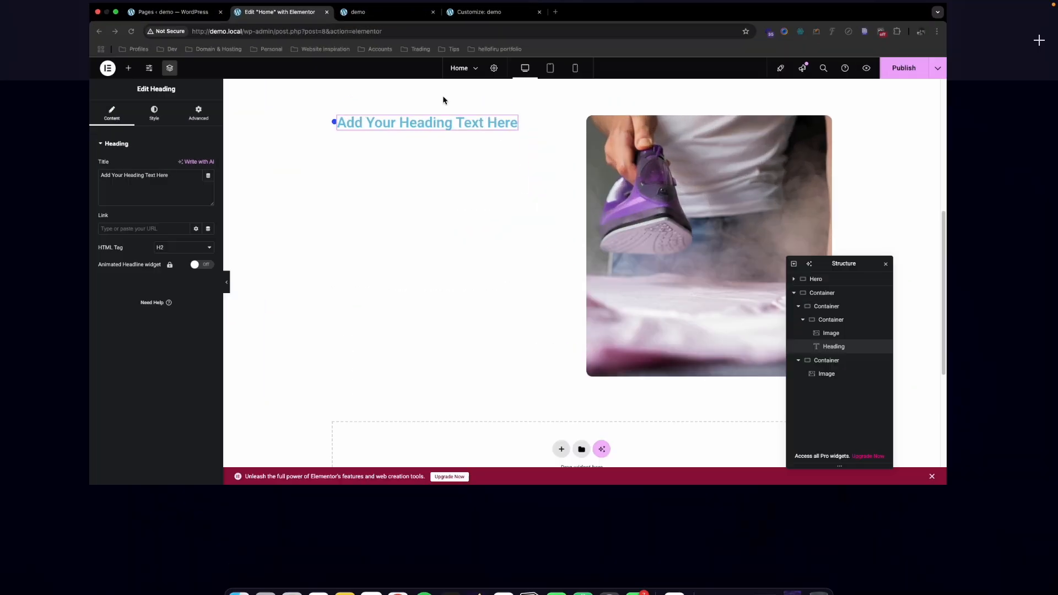
key(super+a)
text(About us)
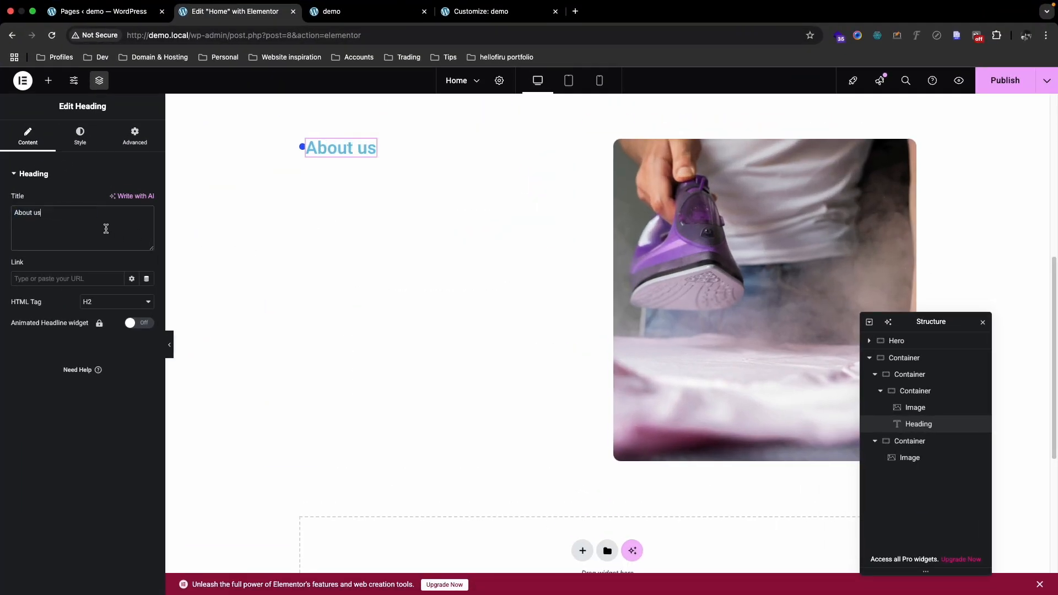
mouse_move(1042, 5)
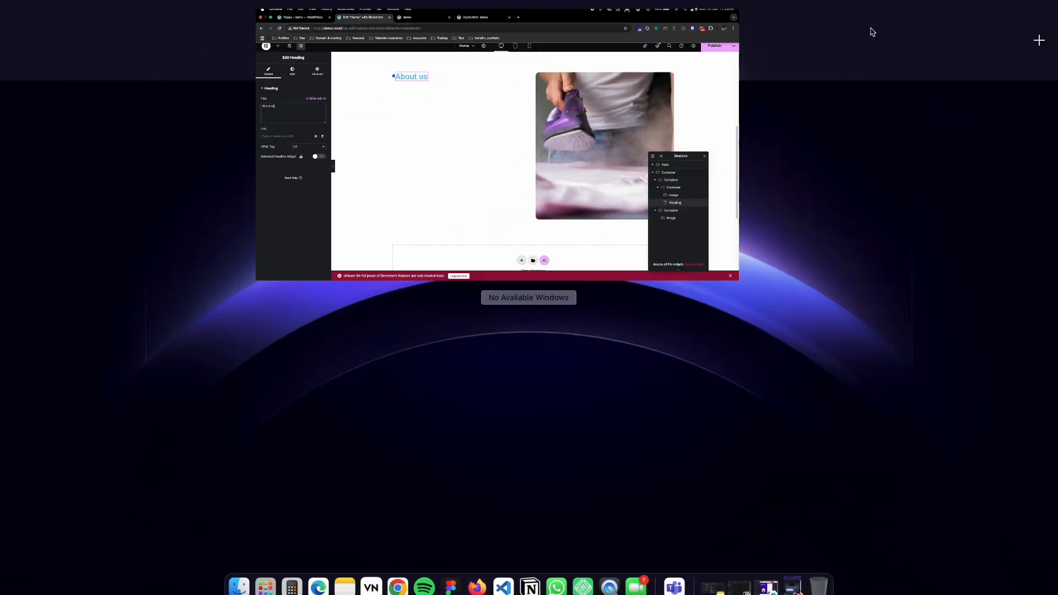
Step: Check the About Us label's font in Figma, and set the Elementor heading's font family to Plus Jakarta Sans
click(583, 35)
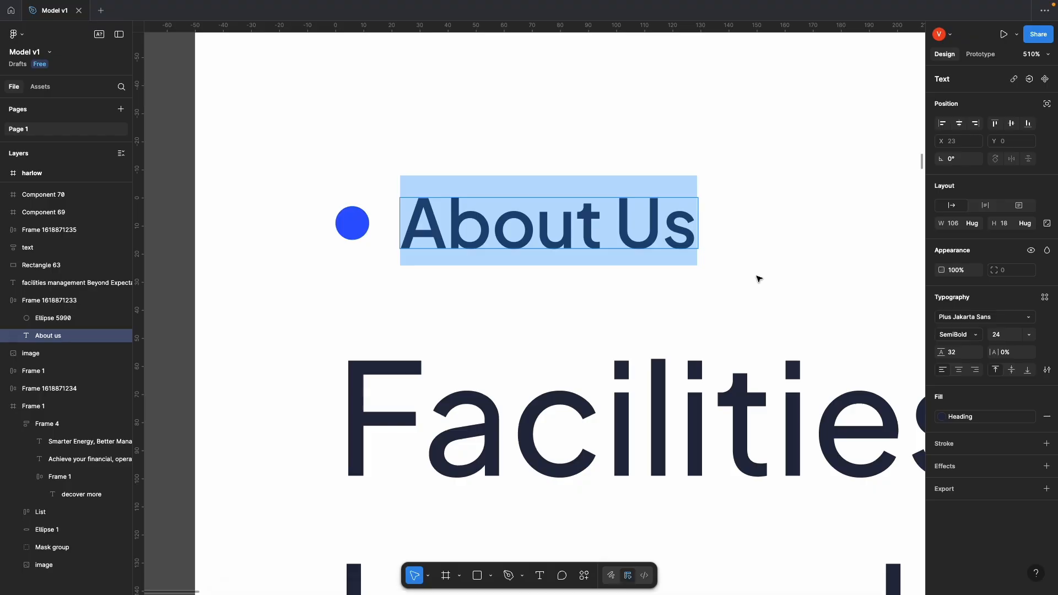
click(974, 318)
key(super+c)
key(ctrl+Up)
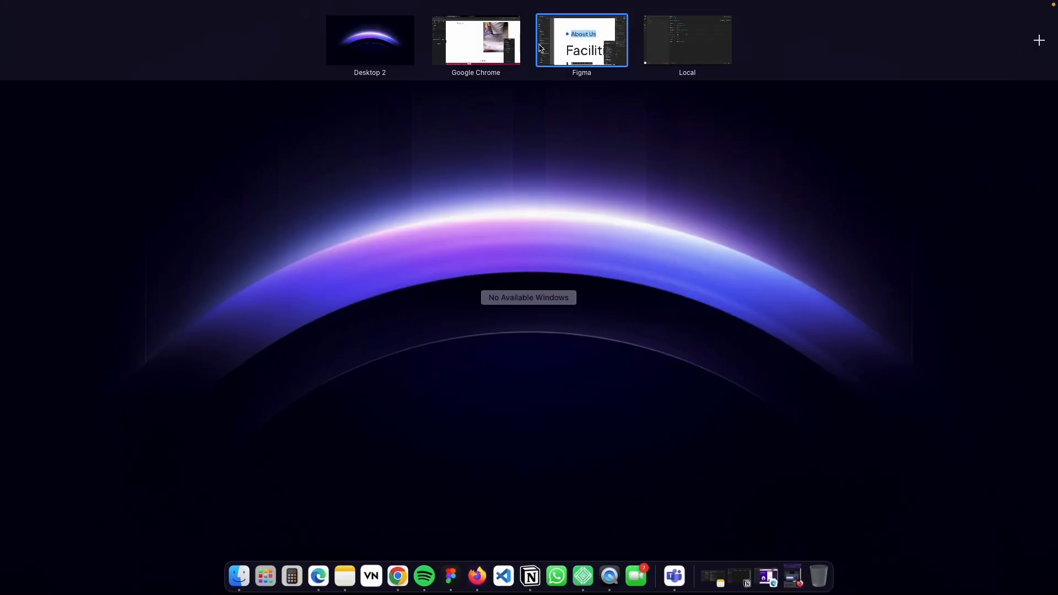
click(472, 41)
click(80, 135)
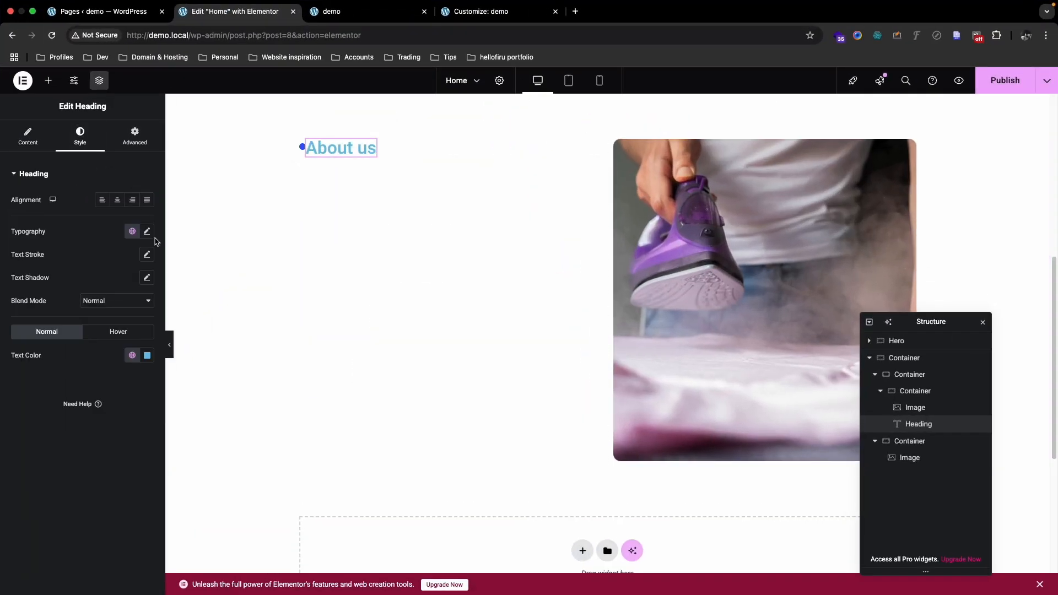
click(145, 232)
click(120, 284)
key(super+v)
click(118, 328)
Step: Switch to Figma, open the About Us text's fill as a custom color and copy its hex code 232A42
key(ctrl+Up)
click(612, 42)
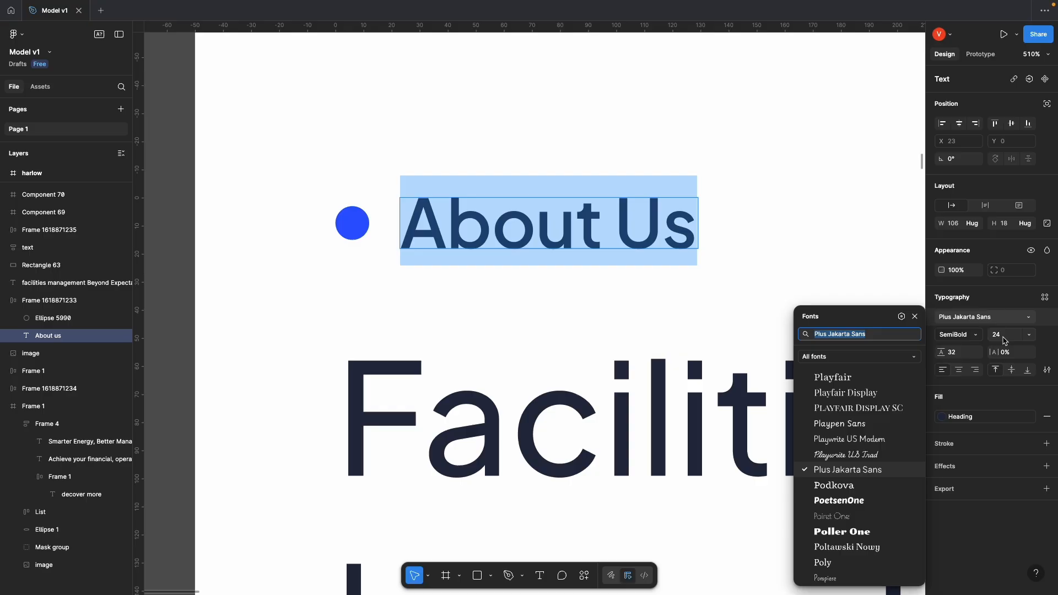
click(958, 418)
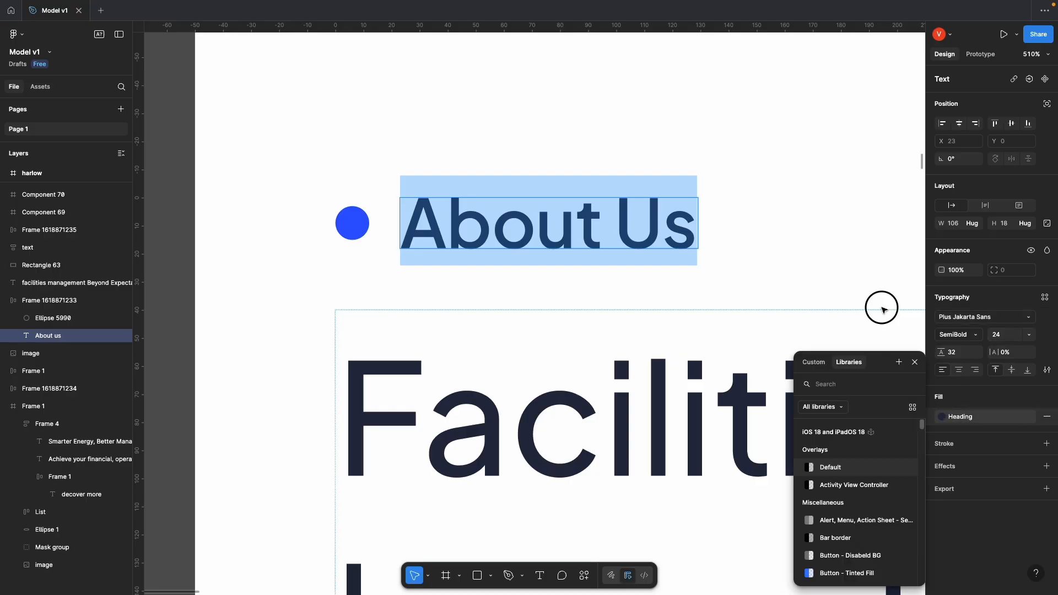
click(681, 420)
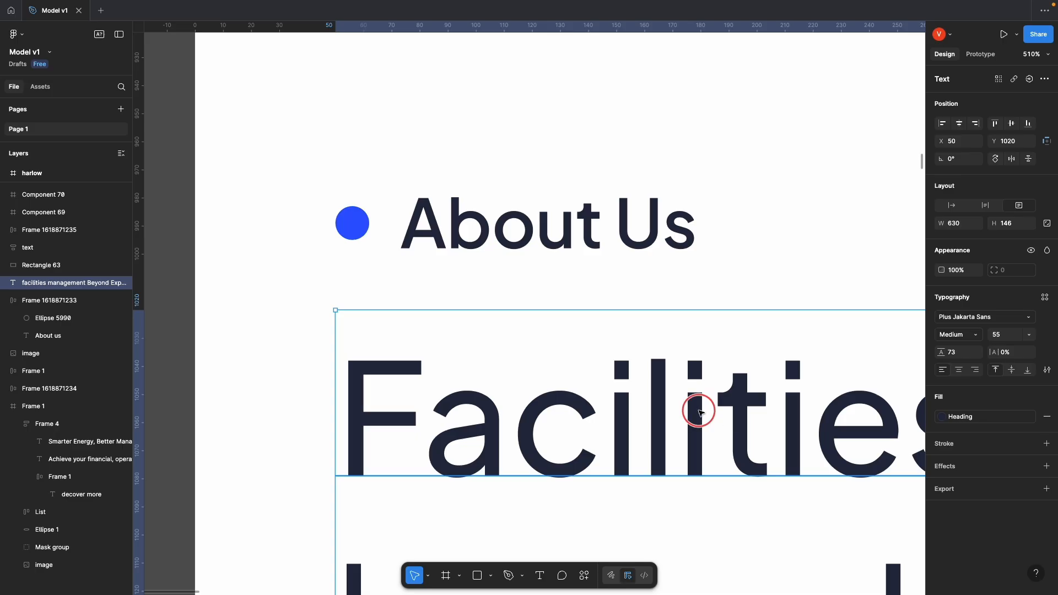
double_click(698, 412)
double_click(562, 235)
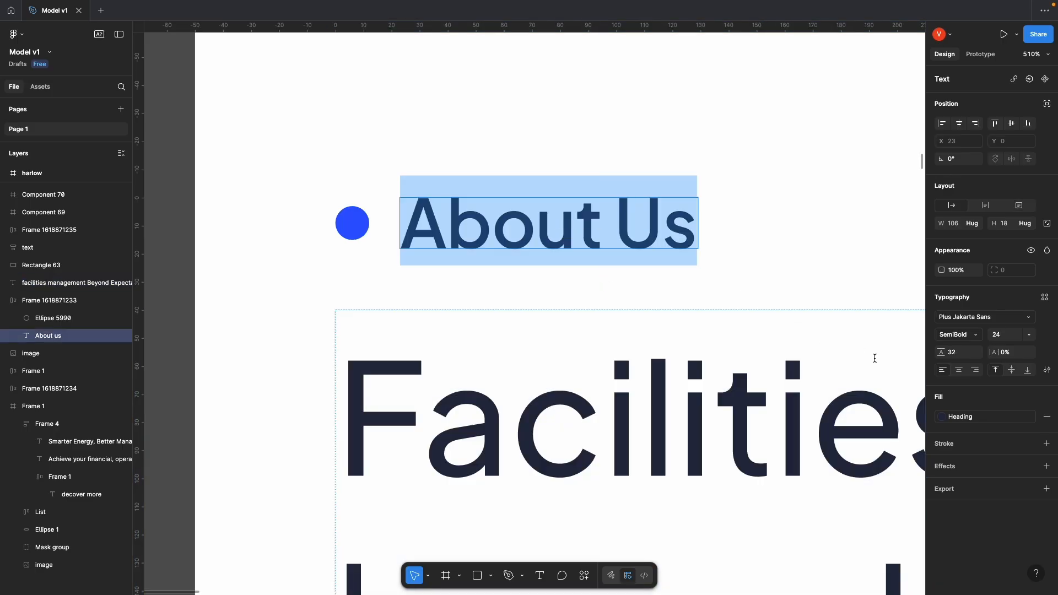
click(961, 419)
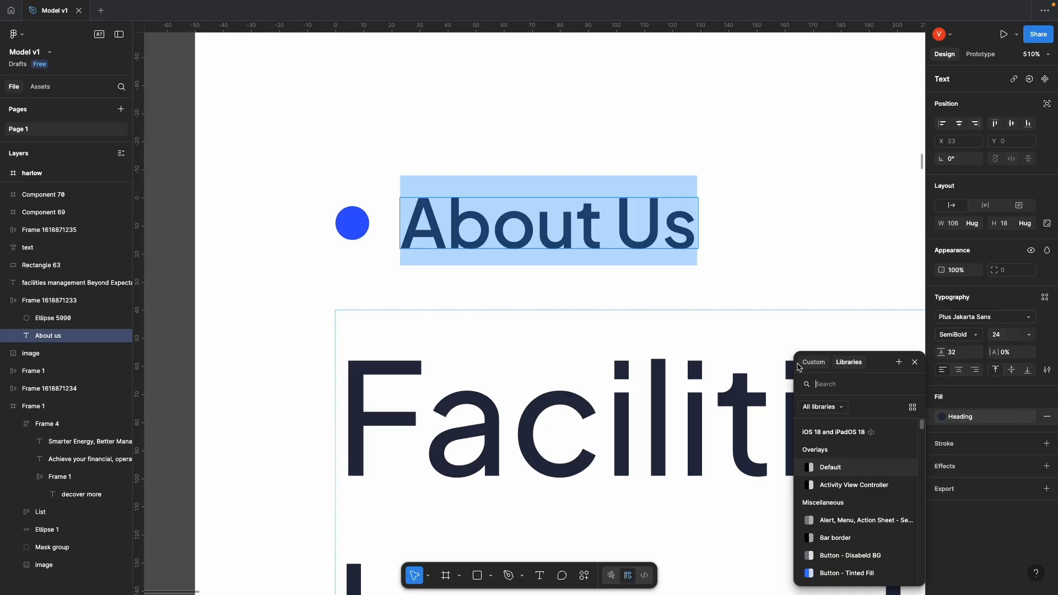
click(824, 365)
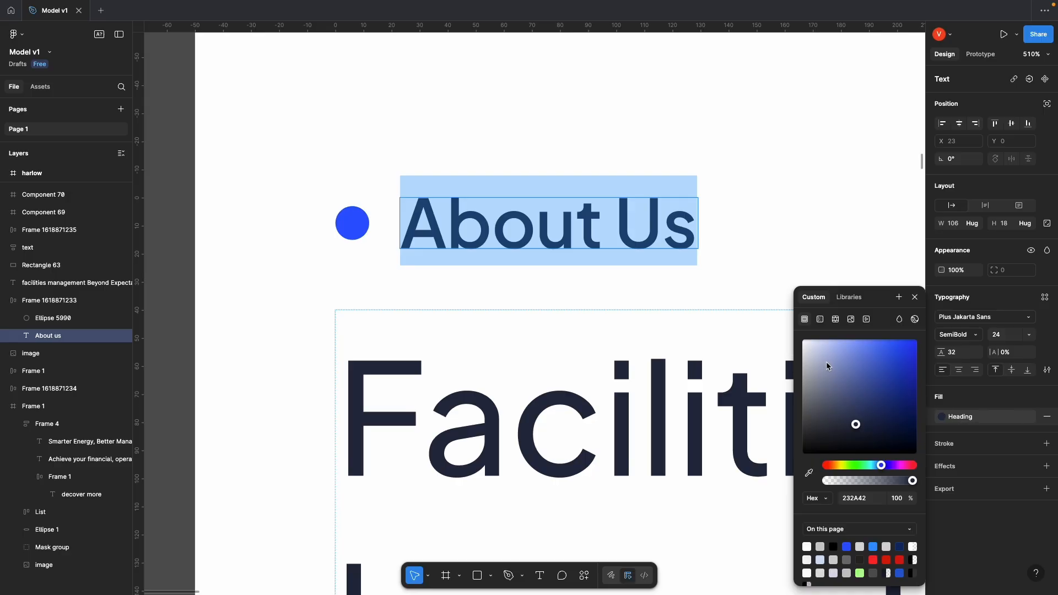
click(870, 499)
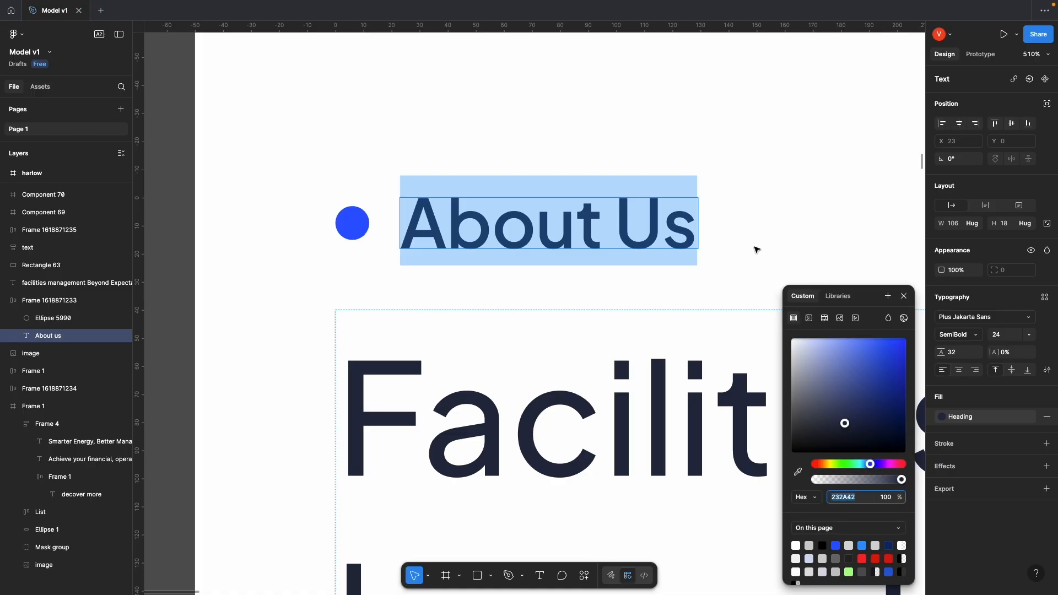
key(Escape)
click(755, 245)
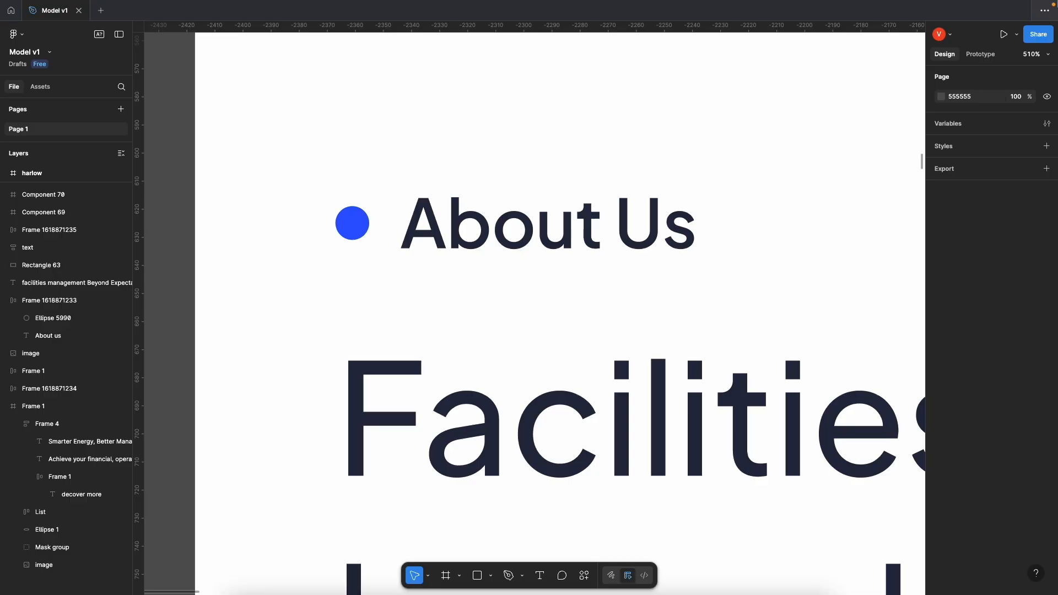
Step: Check the About Us label's font size in Figma and set the Elementor heading's size to 24 px
key(ctrl+Up)
click(475, 43)
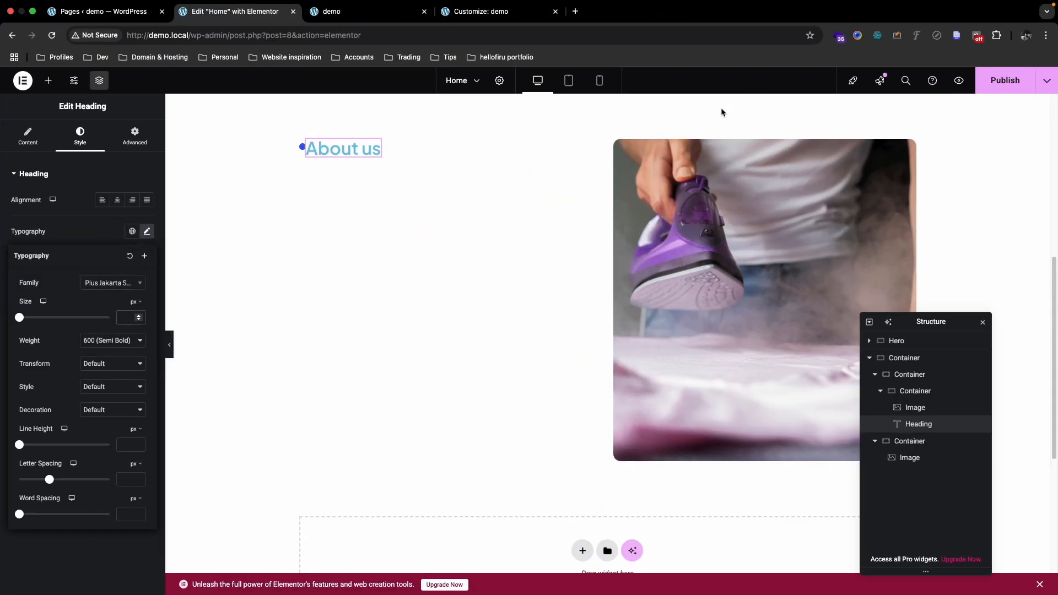
key(ctrl+Up)
click(611, 55)
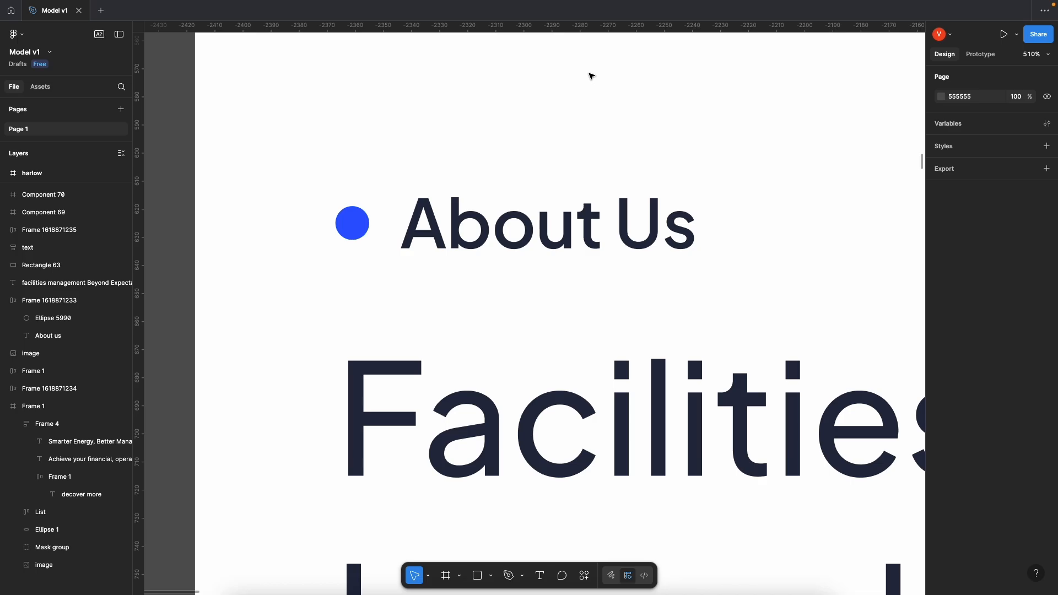
click(482, 222)
double_click(498, 229)
key(ctrl+Up)
click(476, 42)
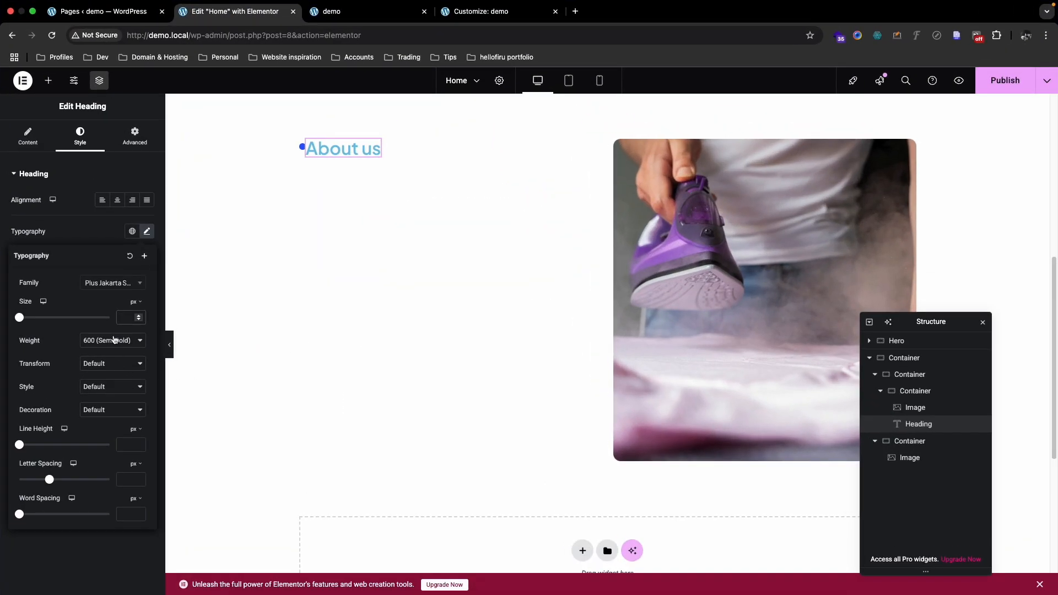
click(124, 318)
text(24)
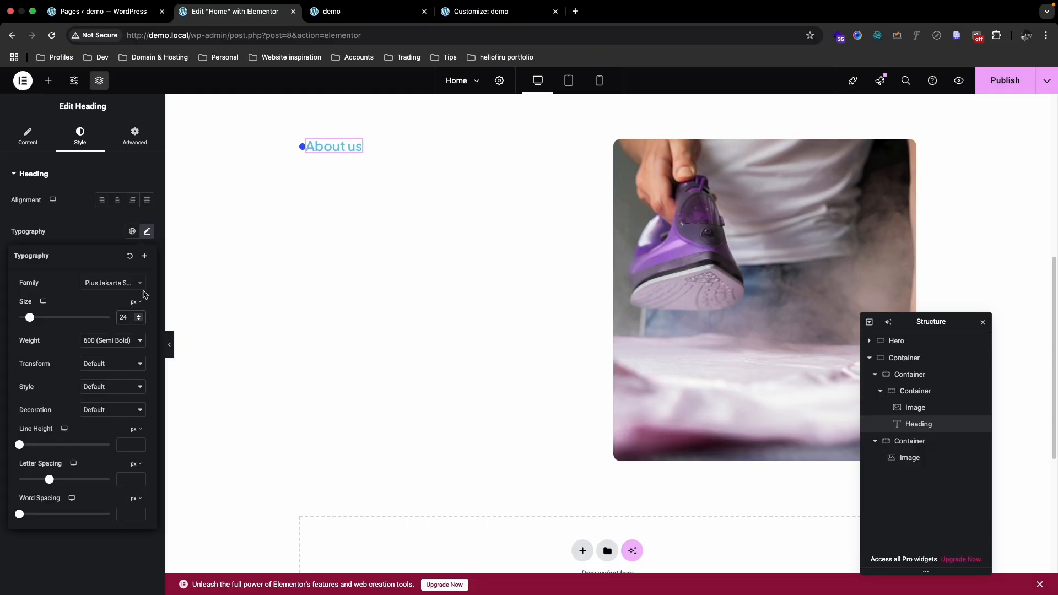
Step: Set the About us heading's text color to 232A42
click(147, 231)
click(146, 355)
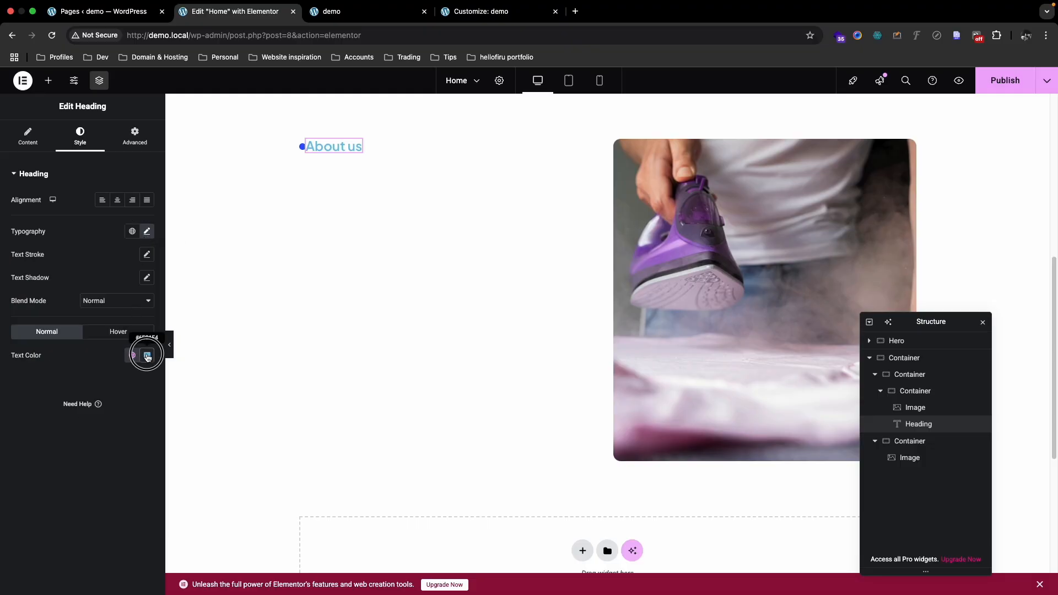
text(232A42)
click(92, 353)
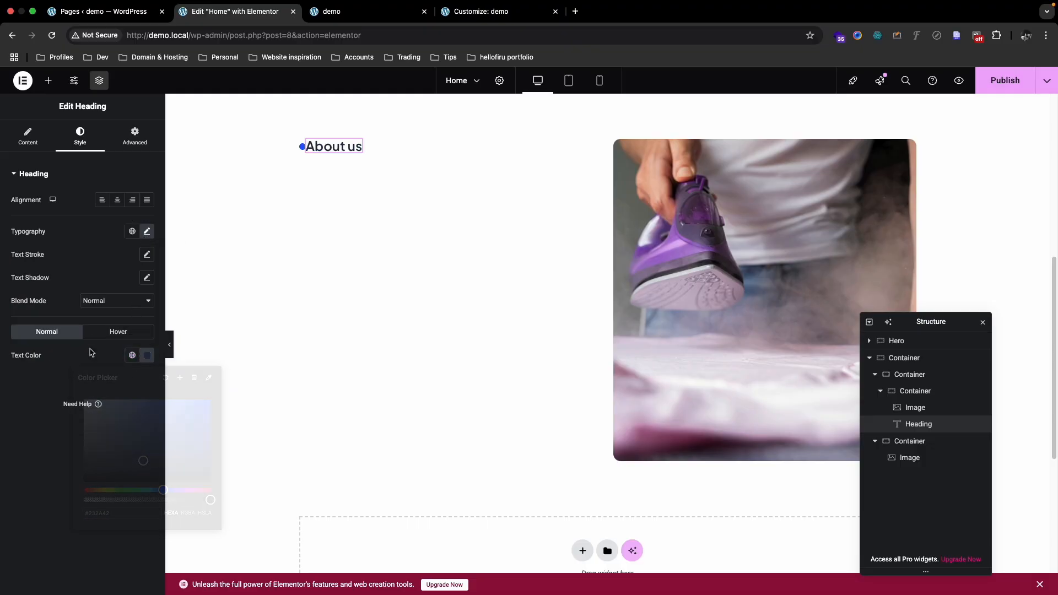
Step: Give the heading a 10 px left margin with all other margins and padding at 0, and publish the page
click(147, 140)
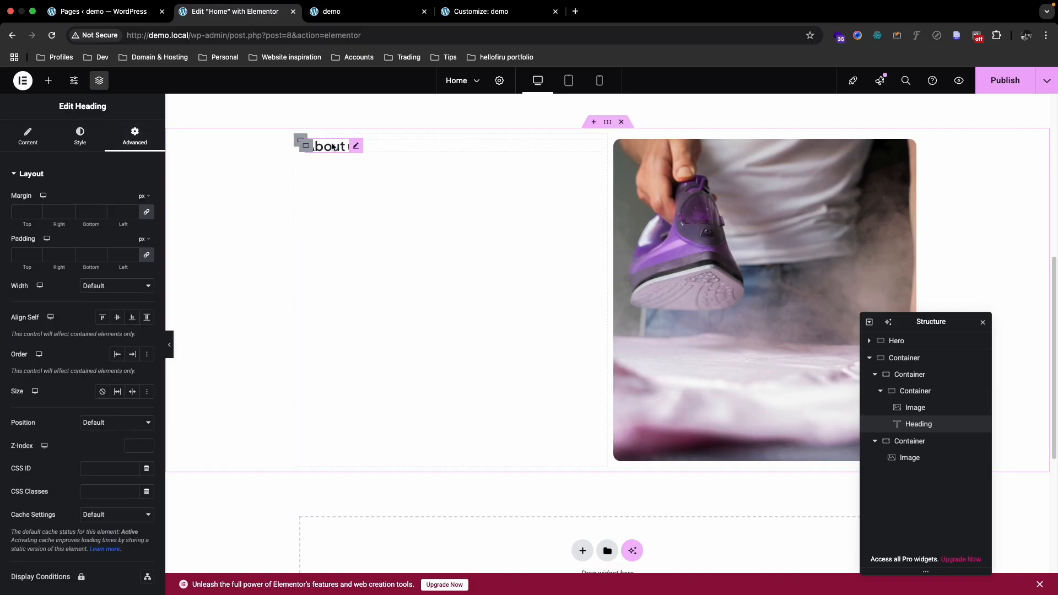
click(147, 212)
click(146, 255)
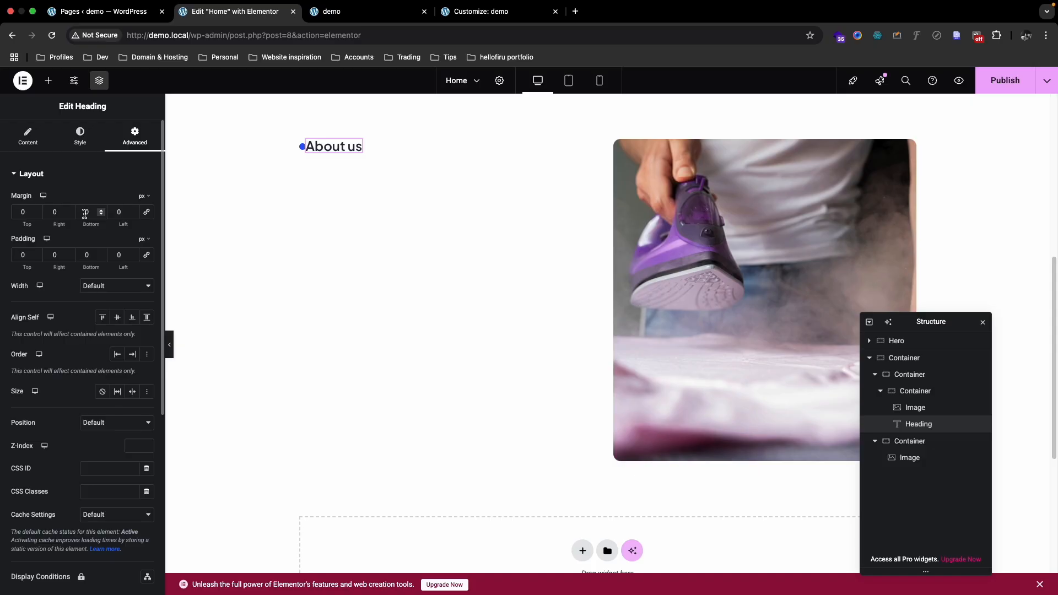
text(1)
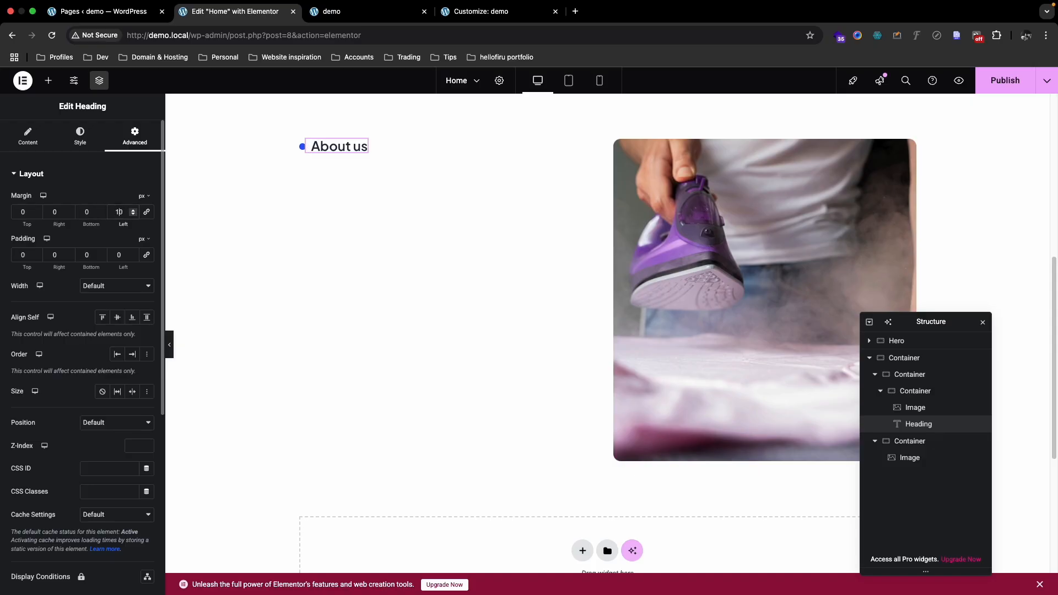
click(999, 82)
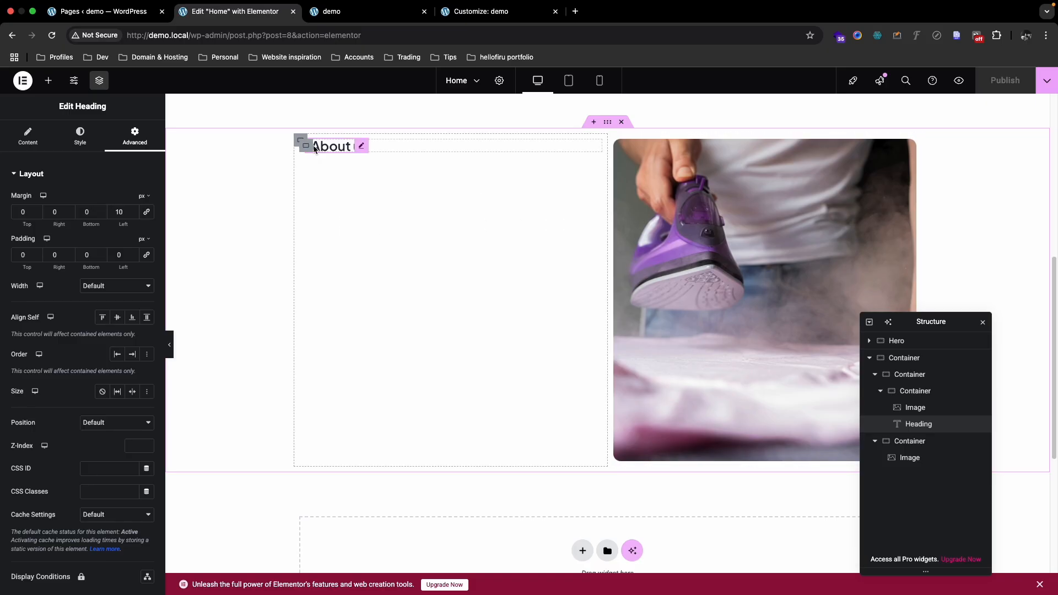
Step: Inspect the layout settings of the nested label container and of the first column's container
click(306, 147)
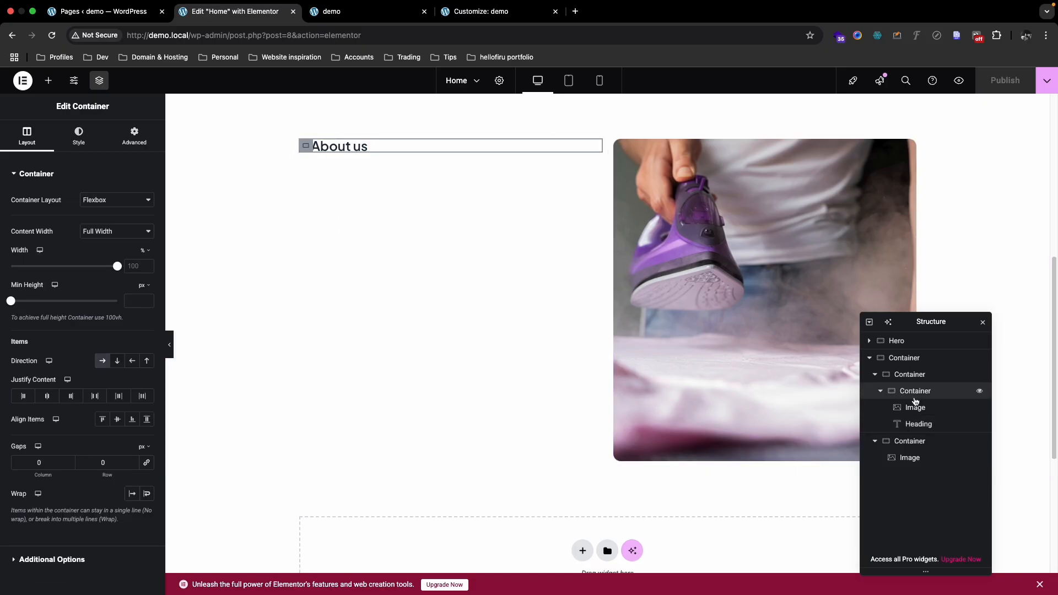
click(879, 391)
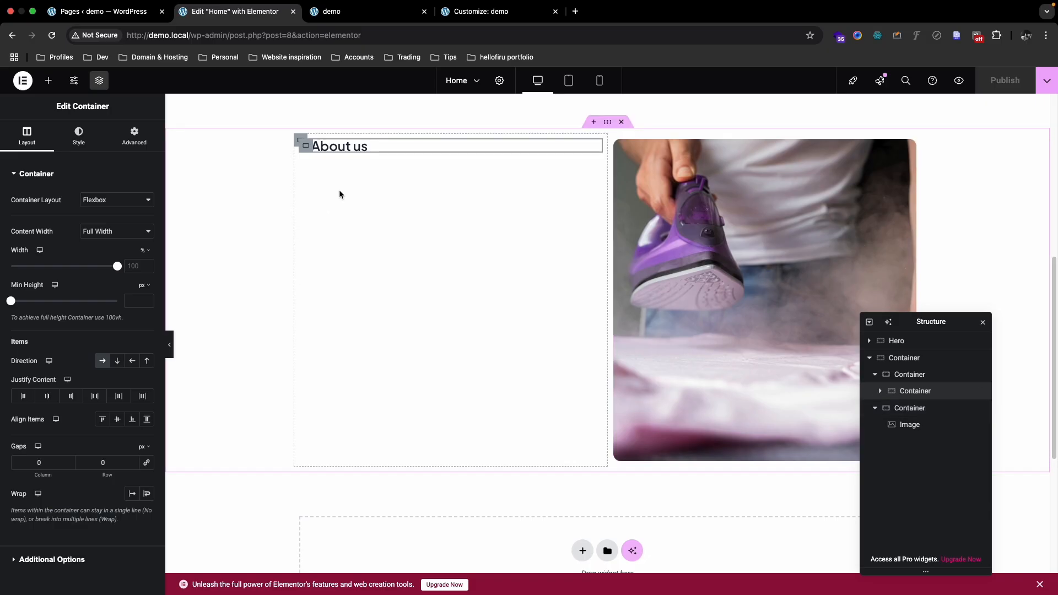
click(295, 140)
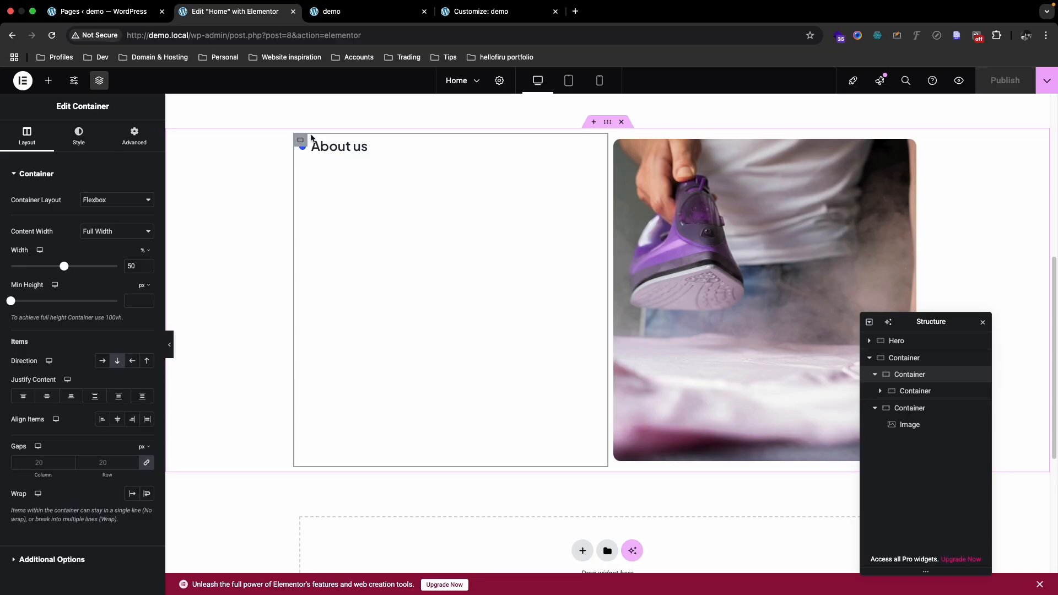
Step: Switch to Figma and compare the typography of the About Us label and the Facilities management heading below it
key(ctrl+Up)
click(564, 55)
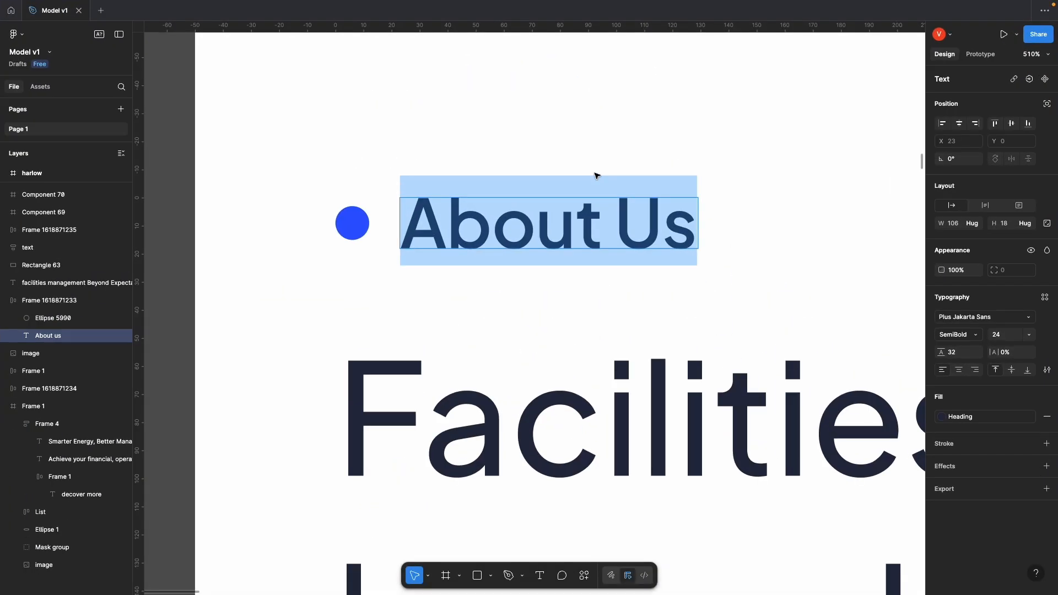
scroll(595, 176, down, 3)
scroll(594, 187, down, 5)
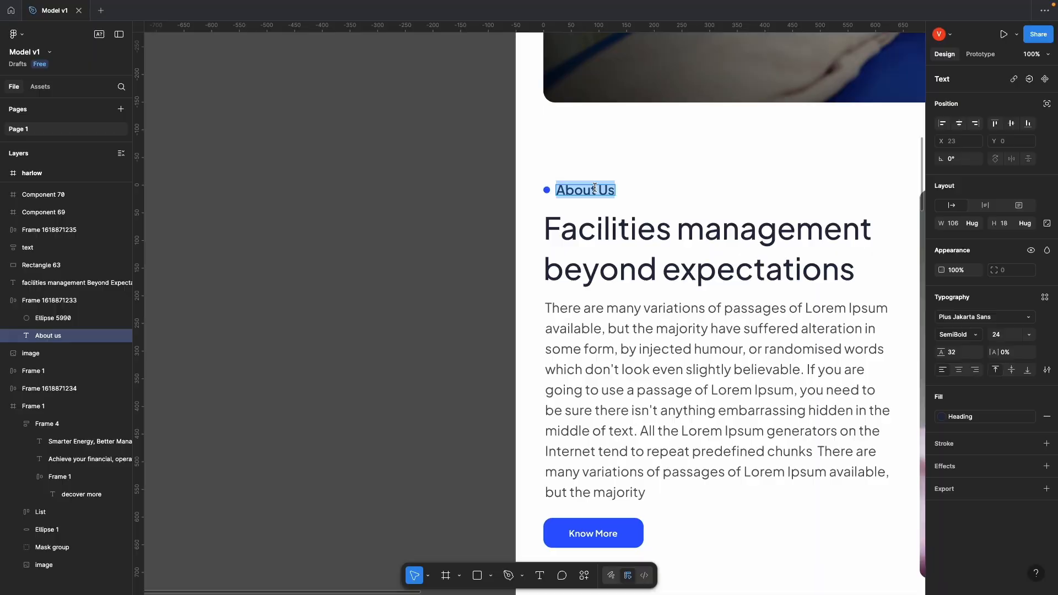
click(628, 240)
key(super+a)
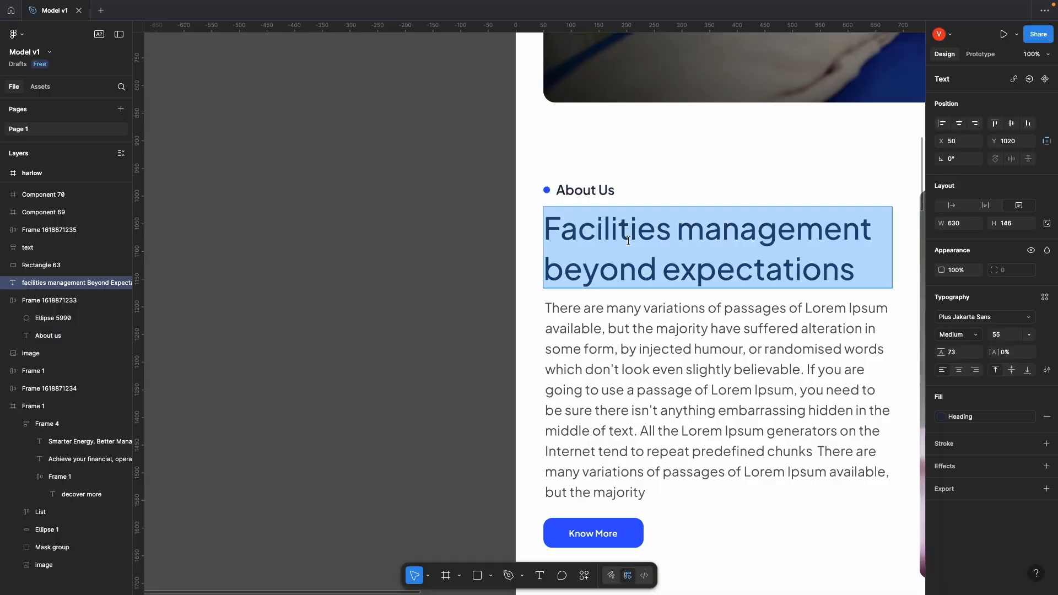
double_click(592, 189)
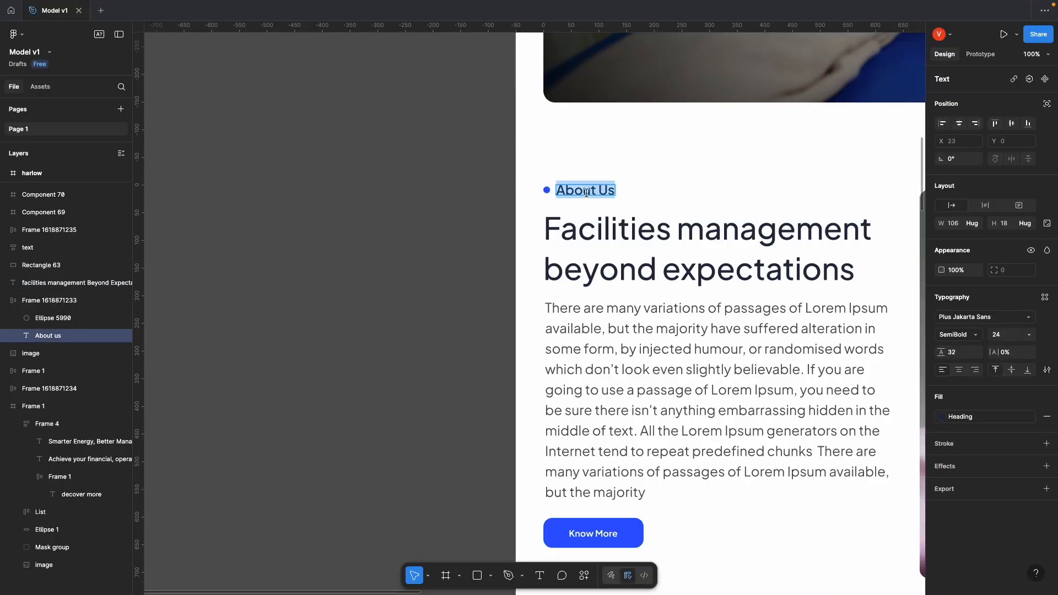
click(613, 243)
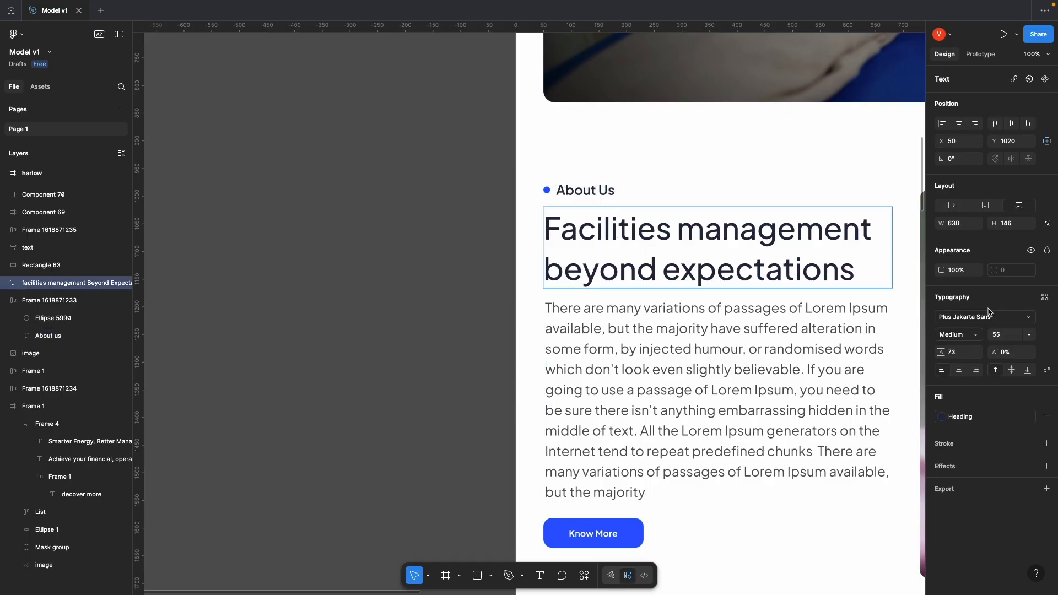
click(1007, 336)
click(606, 225)
key(ctrl+a)
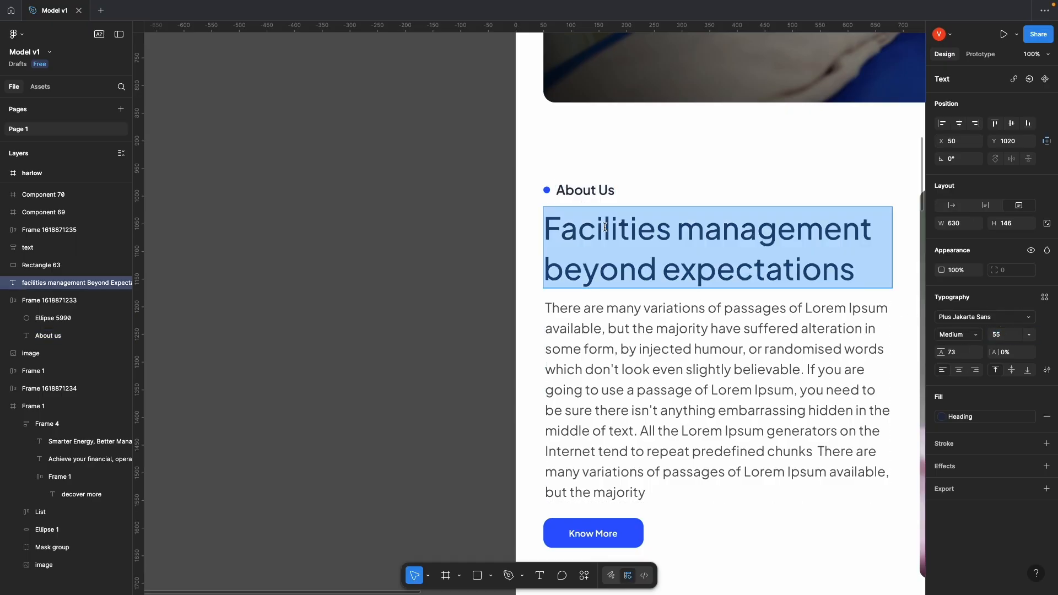
Step: Switch back to Elementor and duplicate the About us heading
key(ctrl+Up)
click(461, 38)
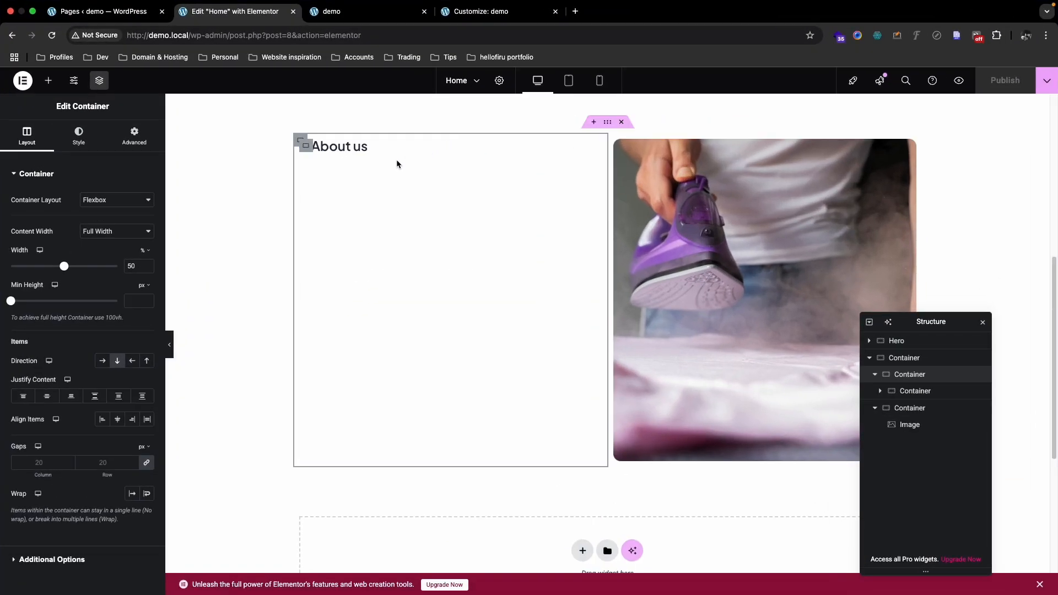
click(347, 146)
right_click(347, 146)
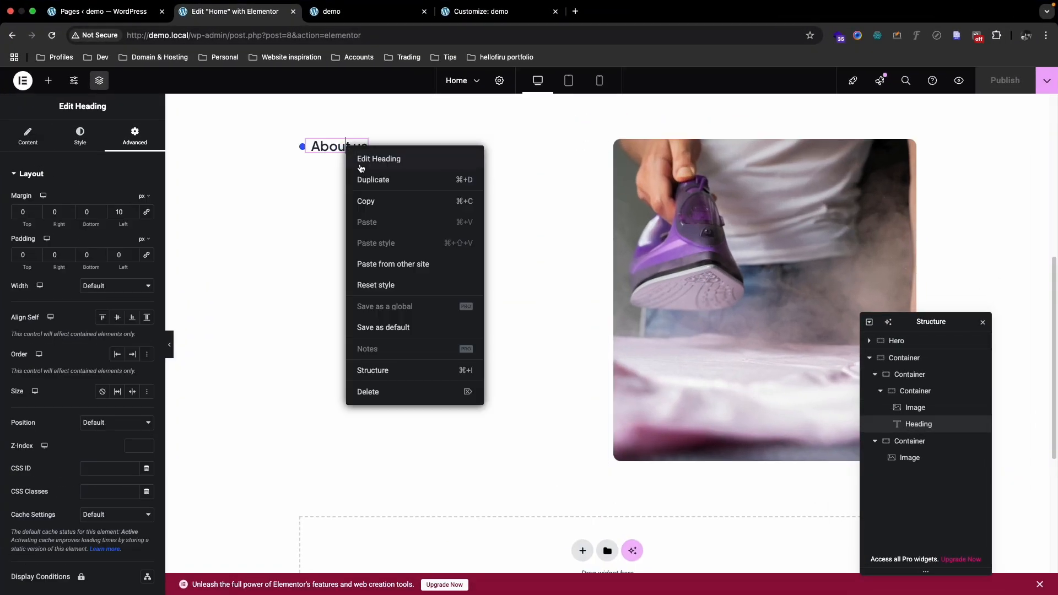
click(363, 178)
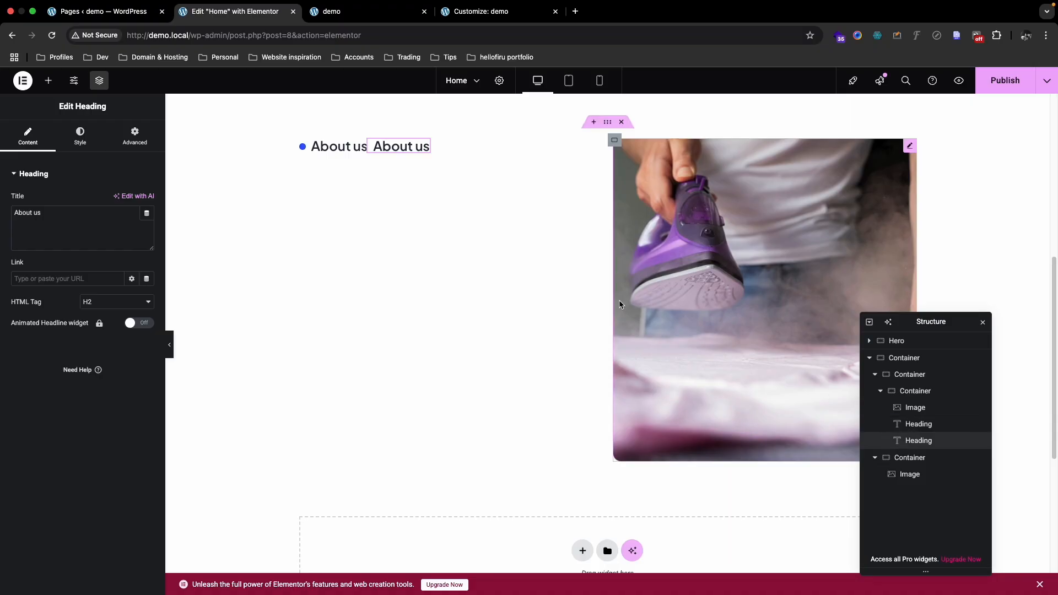
Step: Move the duplicated heading out of the nested container and place it directly below that container in the first column
drag(394, 146, 365, 161)
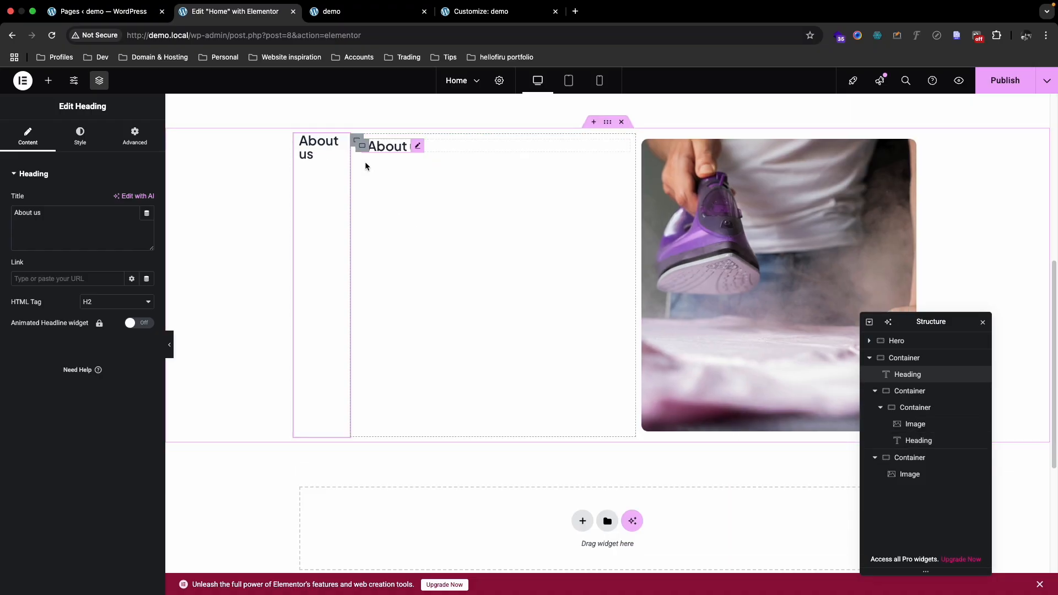
click(900, 408)
drag(905, 373, 909, 409)
click(878, 409)
click(878, 409)
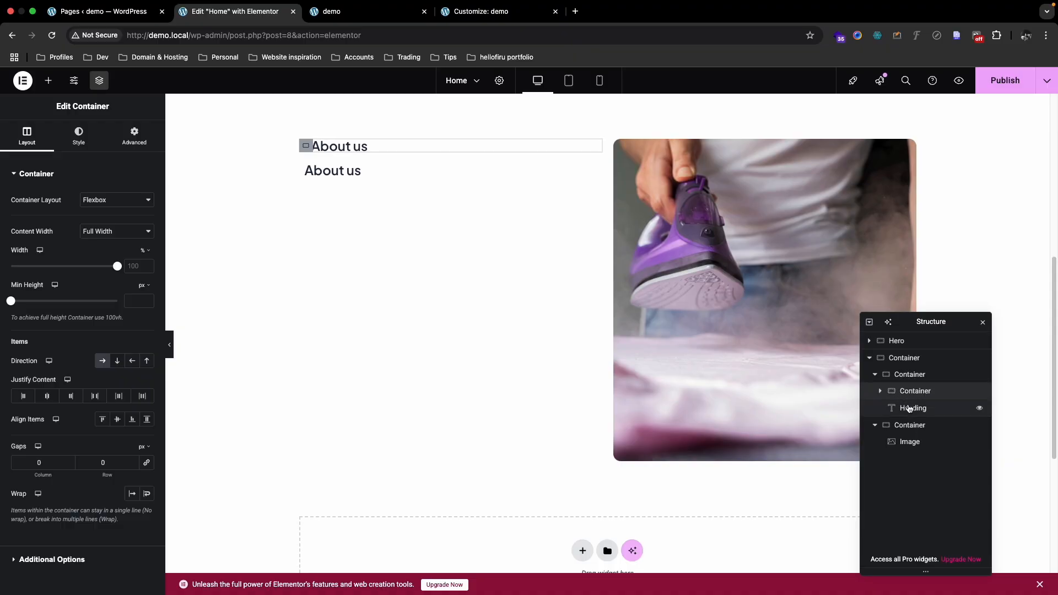
Step: Retitle the duplicated heading "facilities management Beyond Expectations" and set its left margin to 0 px
click(909, 409)
click(58, 238)
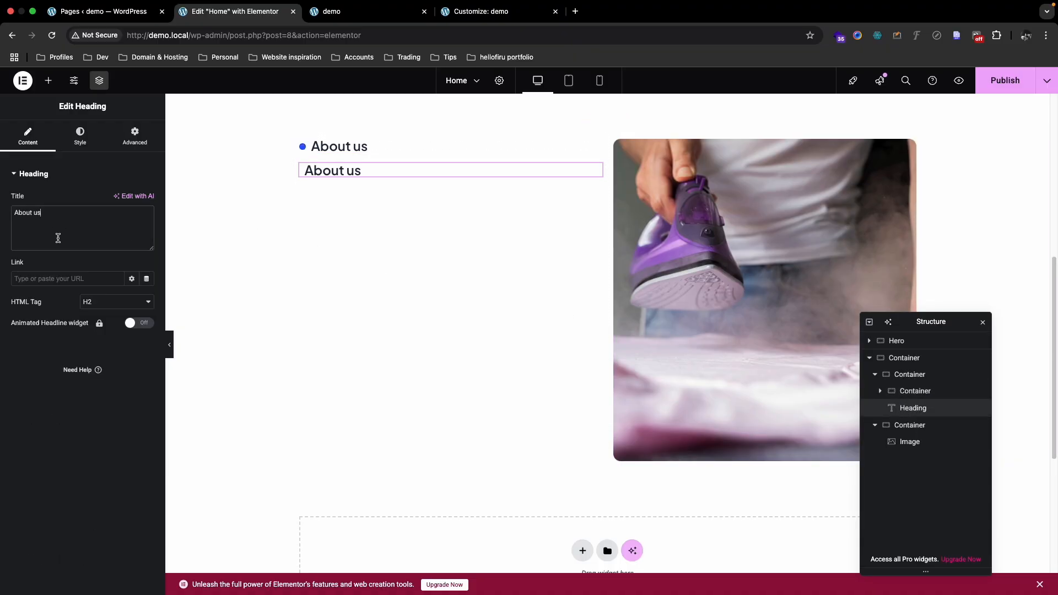
key(ctrl+a)
text(facilities management Beyond Expectations)
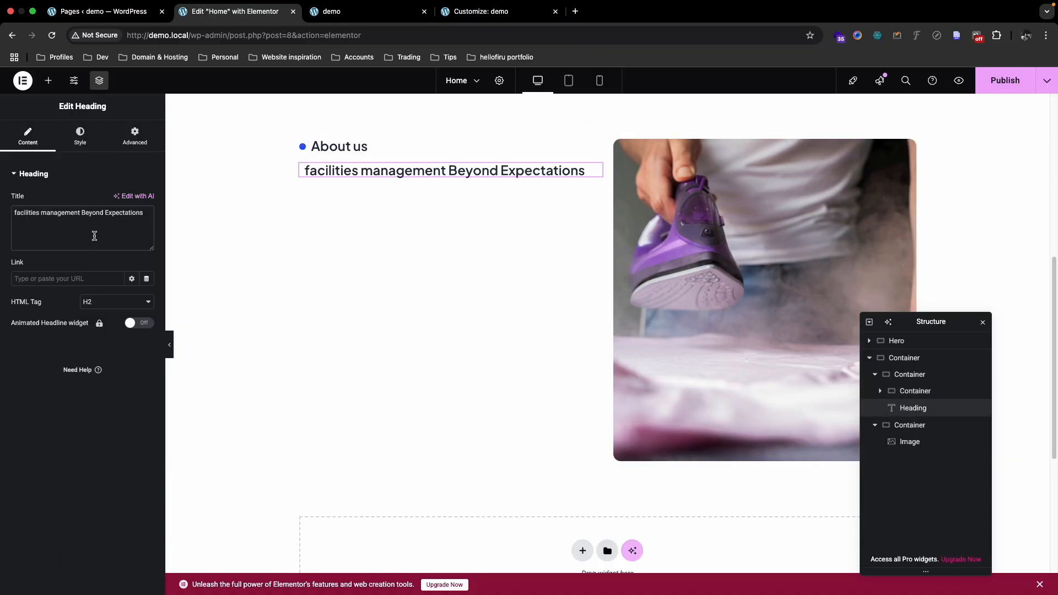
click(135, 140)
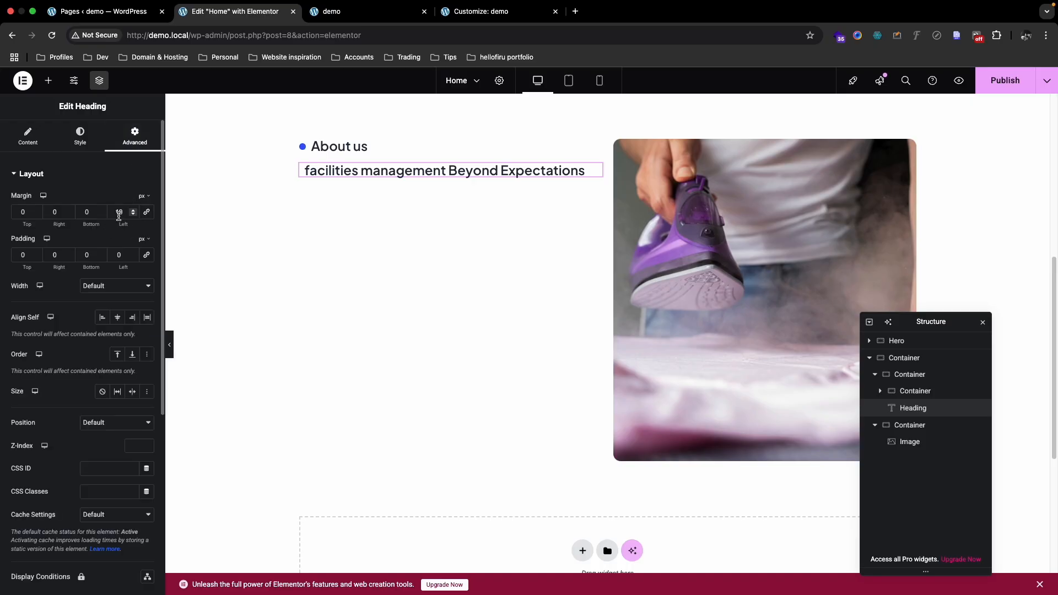
key(BackSpace)
key(BackSpace)
Step: Check the font size and line height of the Facilities management heading in Figma, and return to Elementor
mouse_move(1057, 1)
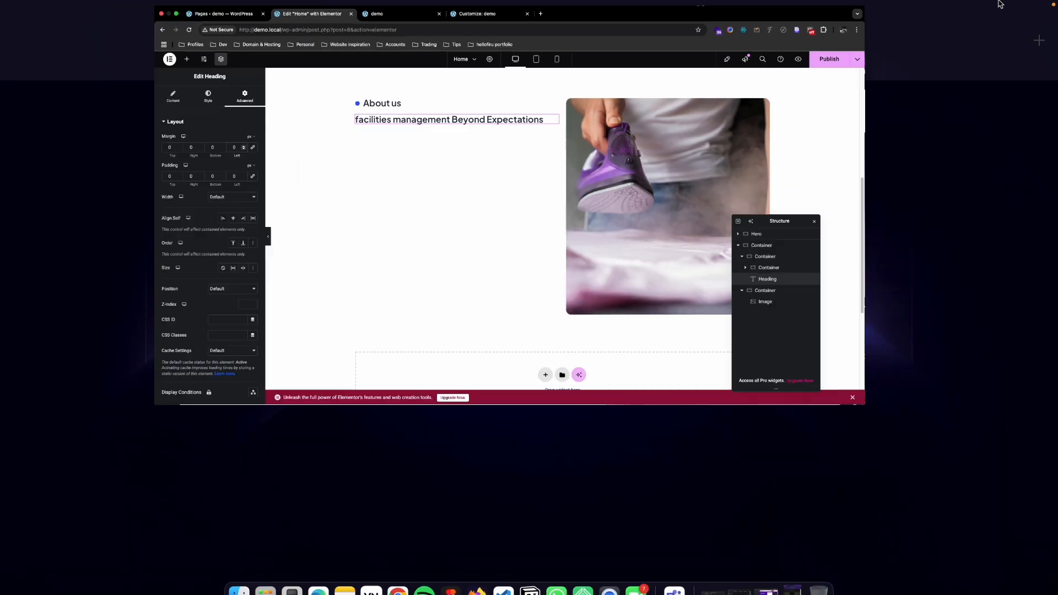
click(581, 41)
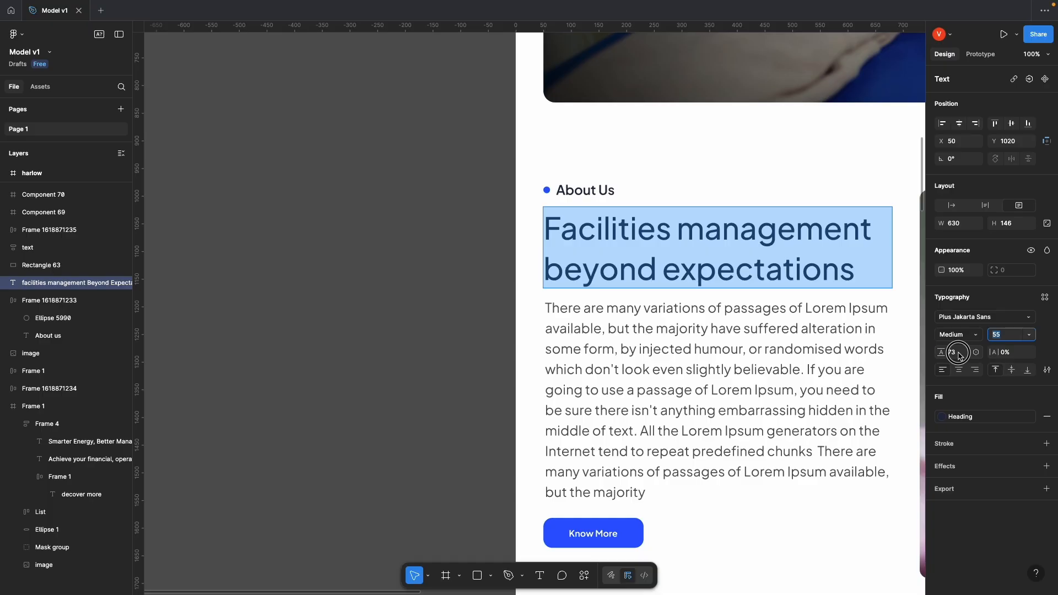
mouse_move(1057, 1)
click(446, 61)
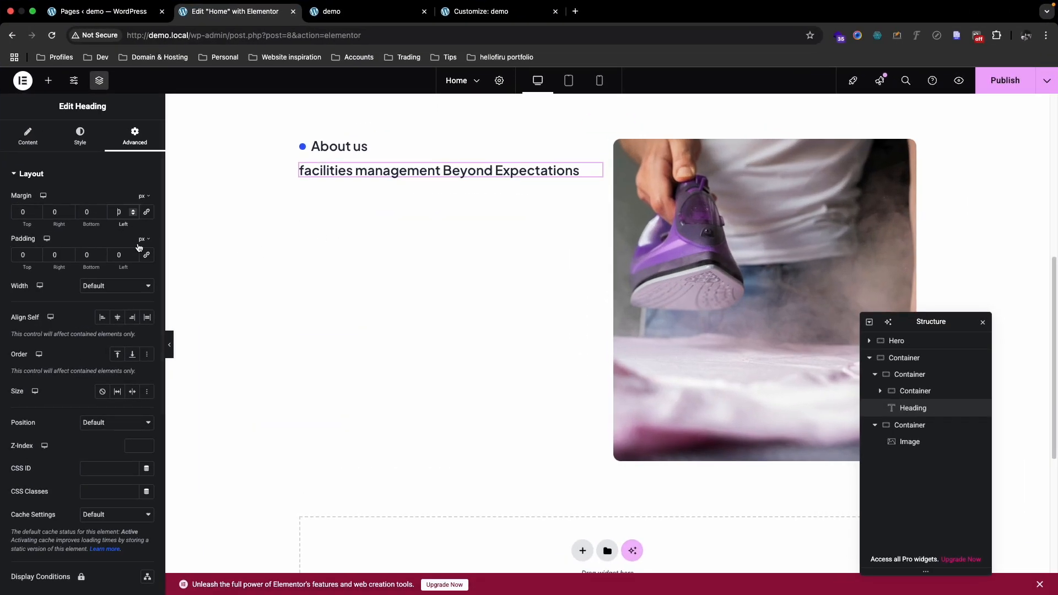
Step: Set the heading's font size to 55 px, rechecking its typography against the Figma design
click(80, 135)
click(145, 231)
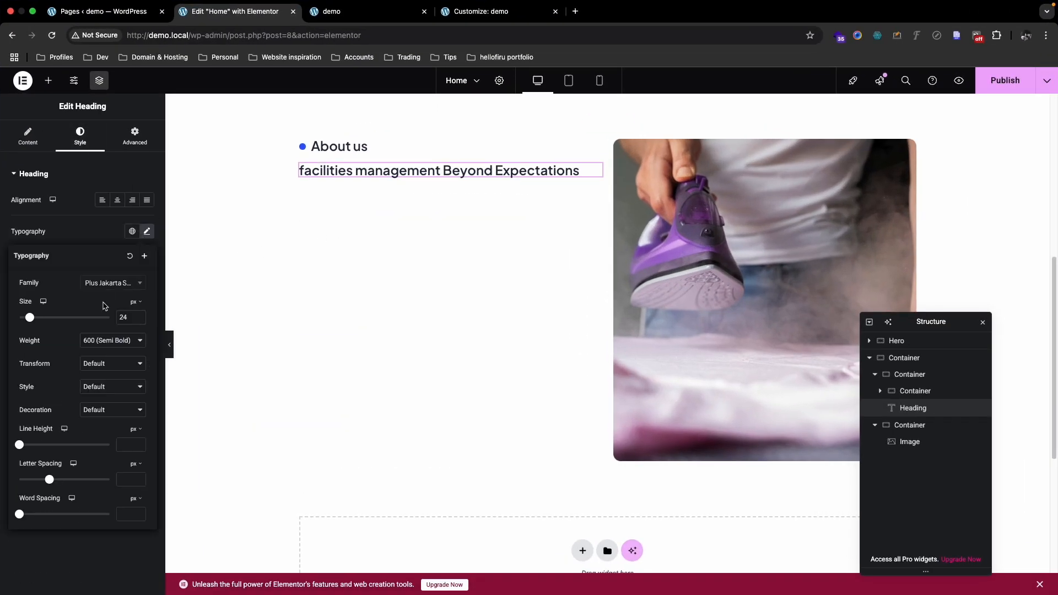
key(ctrl+Up)
click(616, 49)
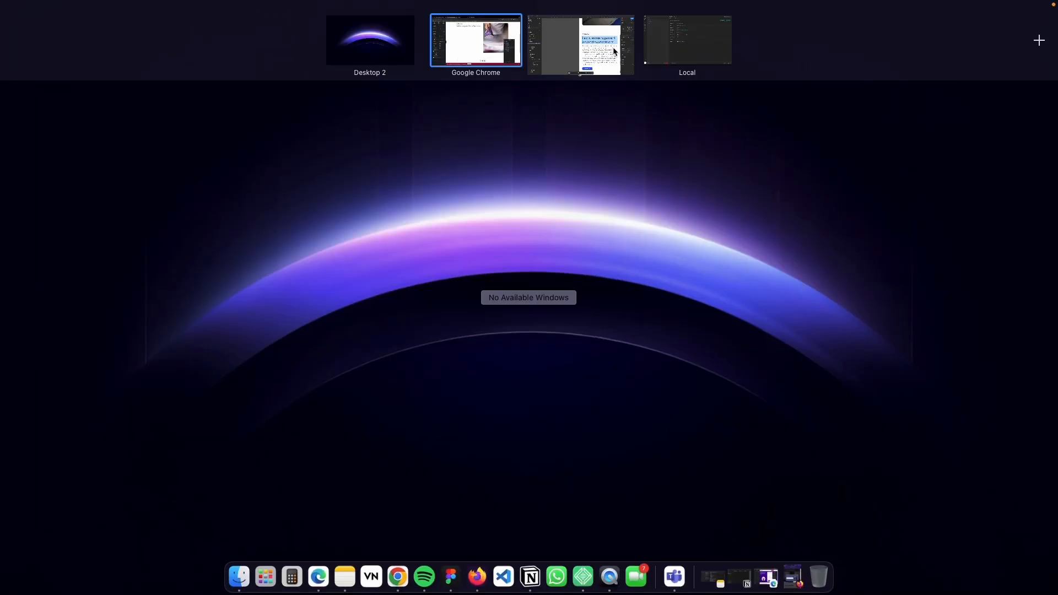
key(ctrl+Up)
click(475, 47)
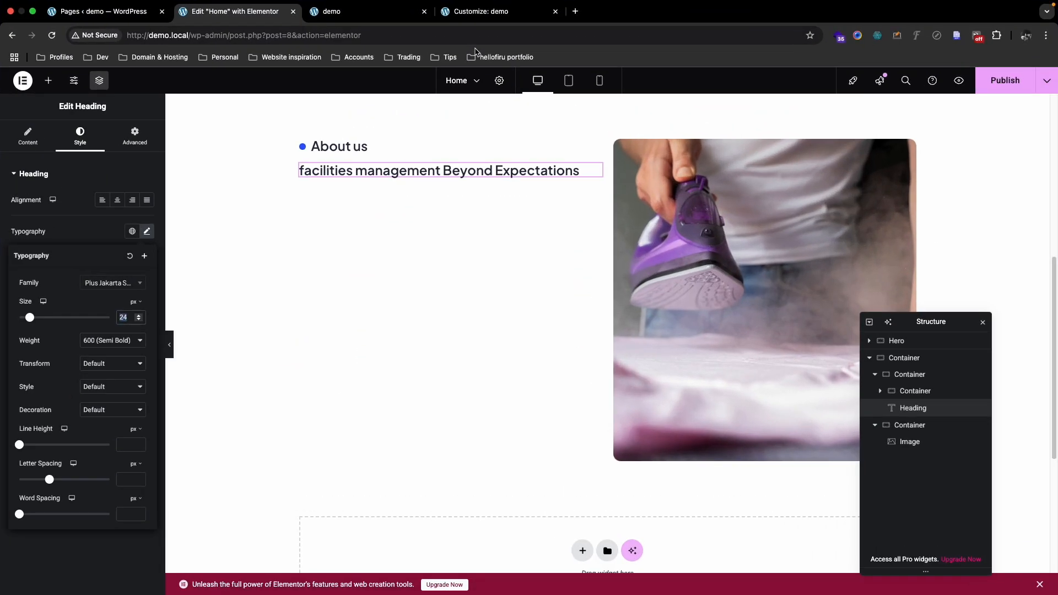
key(ctrl+Up)
click(617, 53)
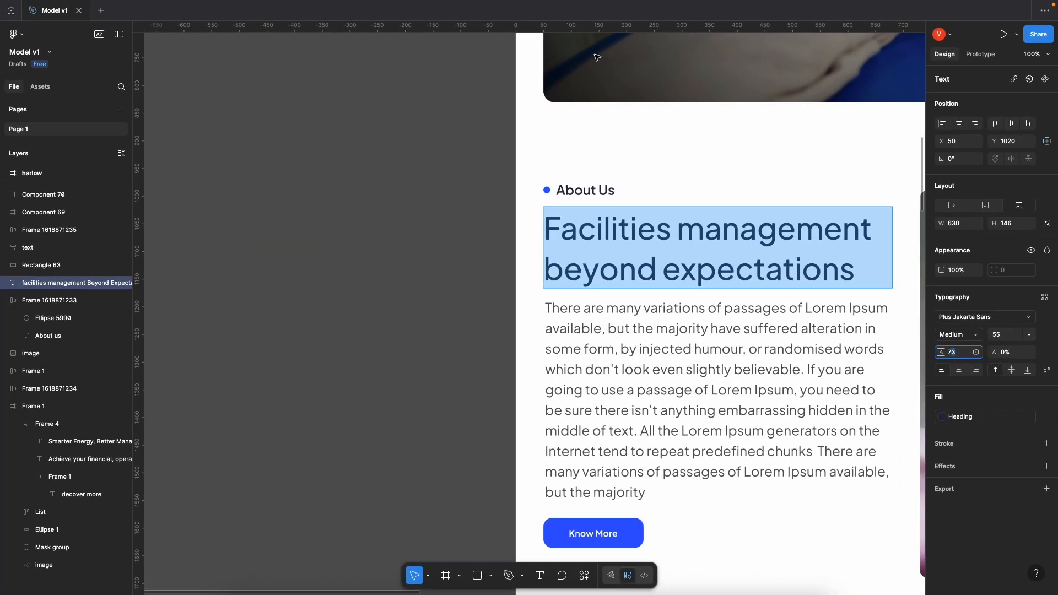
key(ctrl+Up)
click(462, 57)
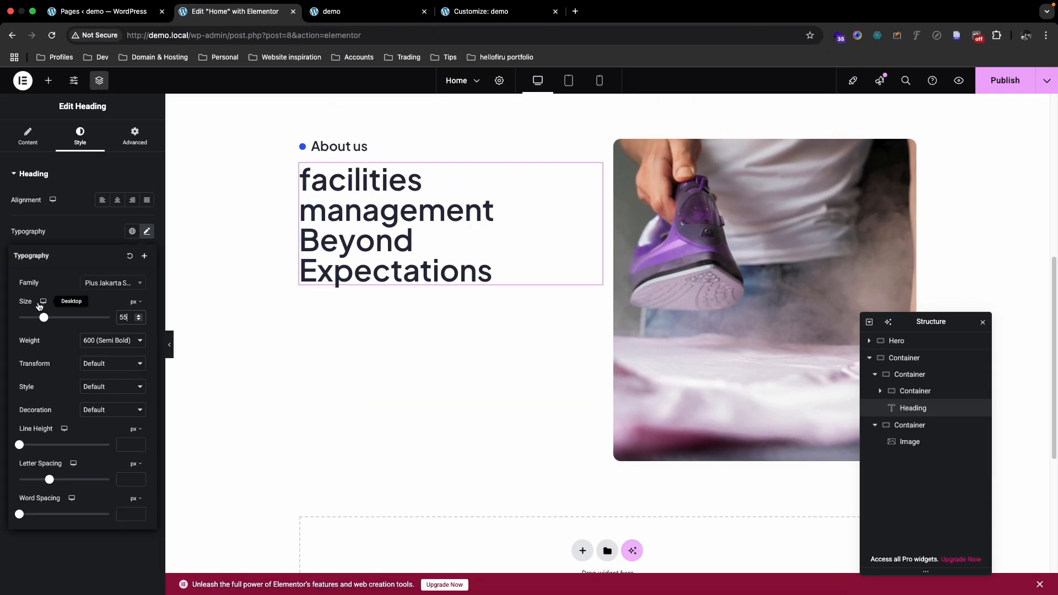
Step: Set the heading's weight to 500 (Medium), its transform to Capitalize and its line height to 73 px
click(108, 339)
click(114, 330)
click(93, 368)
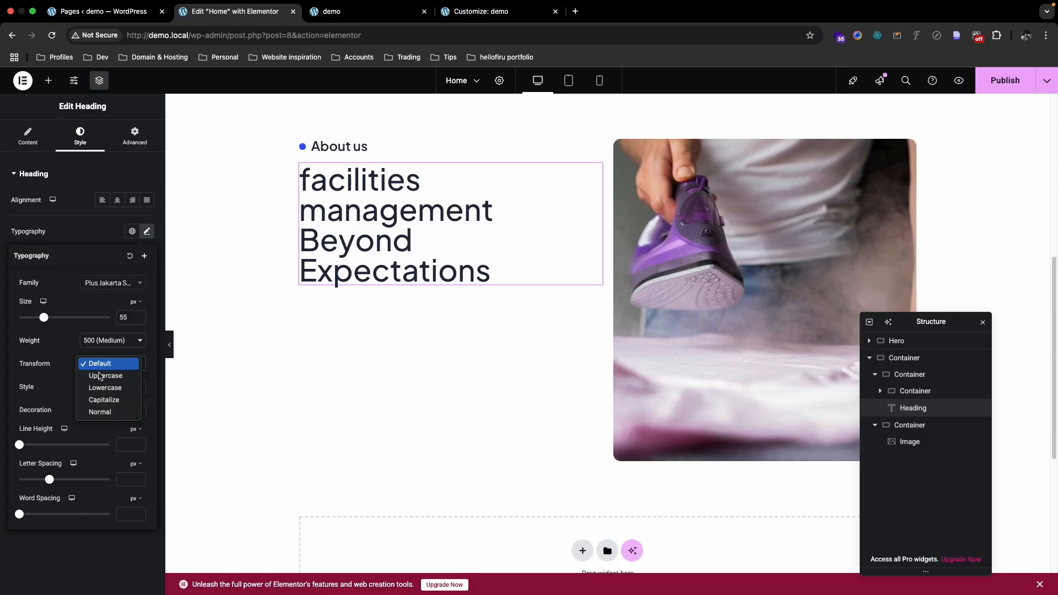
click(102, 401)
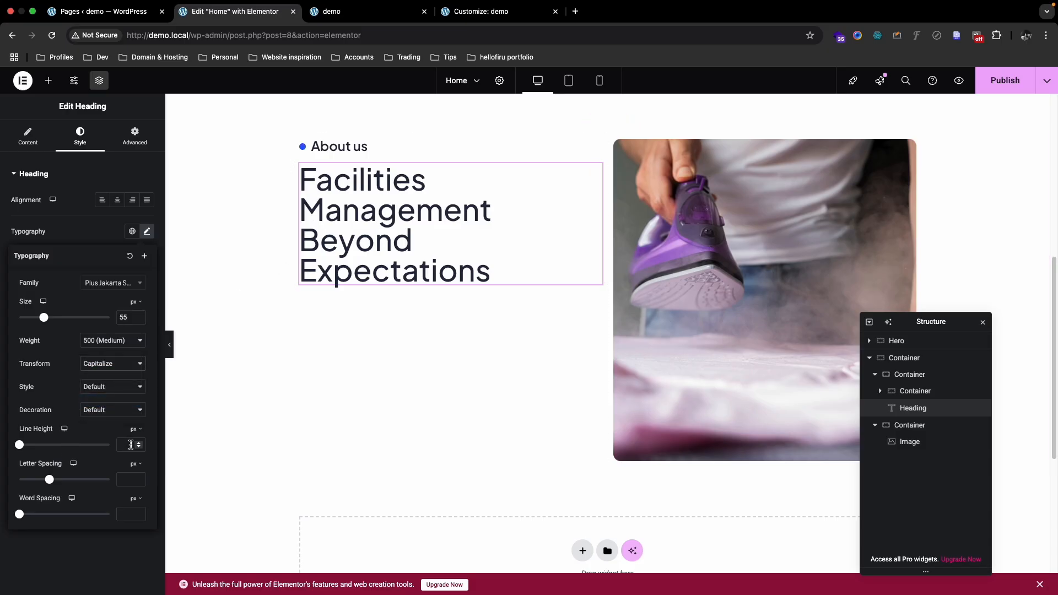
text(73)
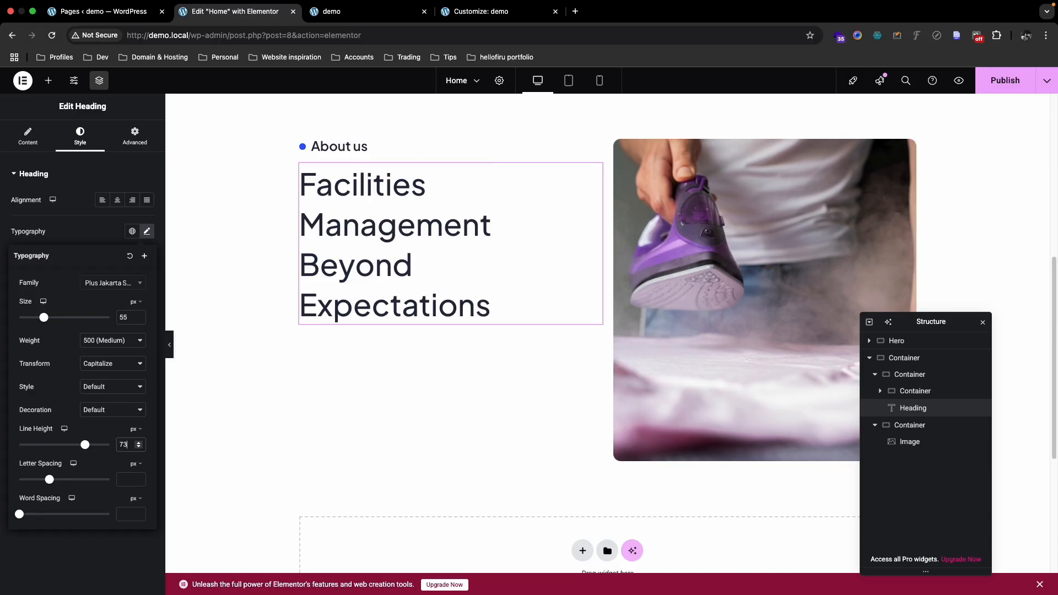
Step: Compare the heading's wrapping with the Figma design, also viewing the Elementor page without the editing panel
mouse_move(1057, 1)
click(547, 43)
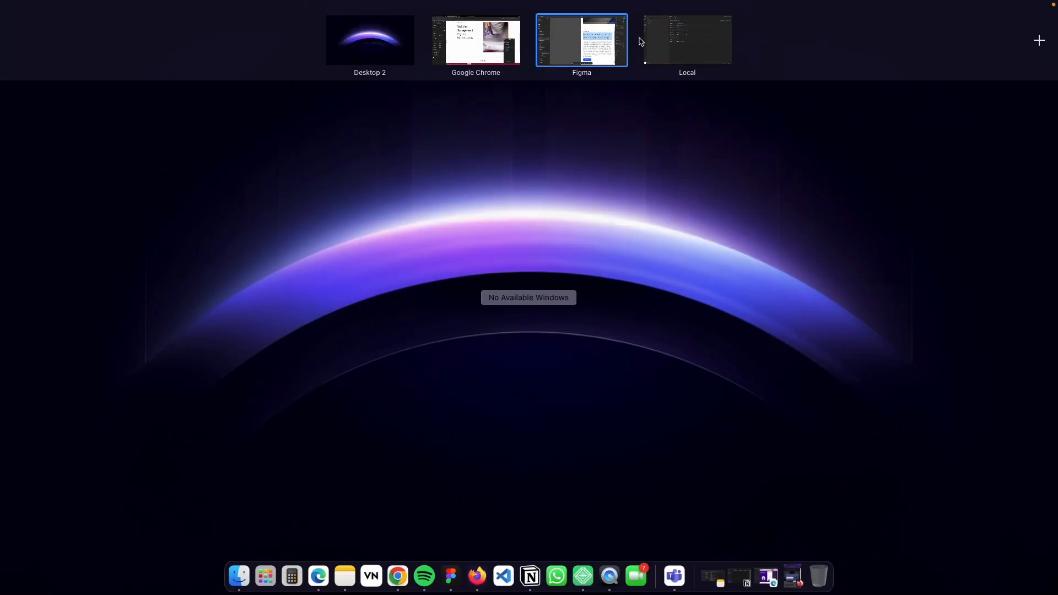
click(471, 35)
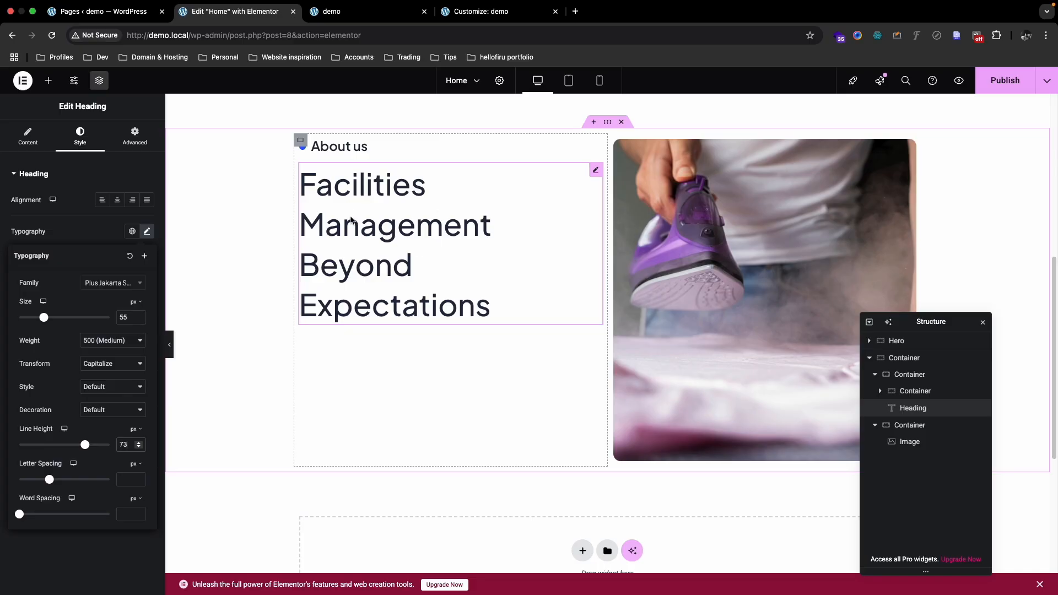
click(169, 346)
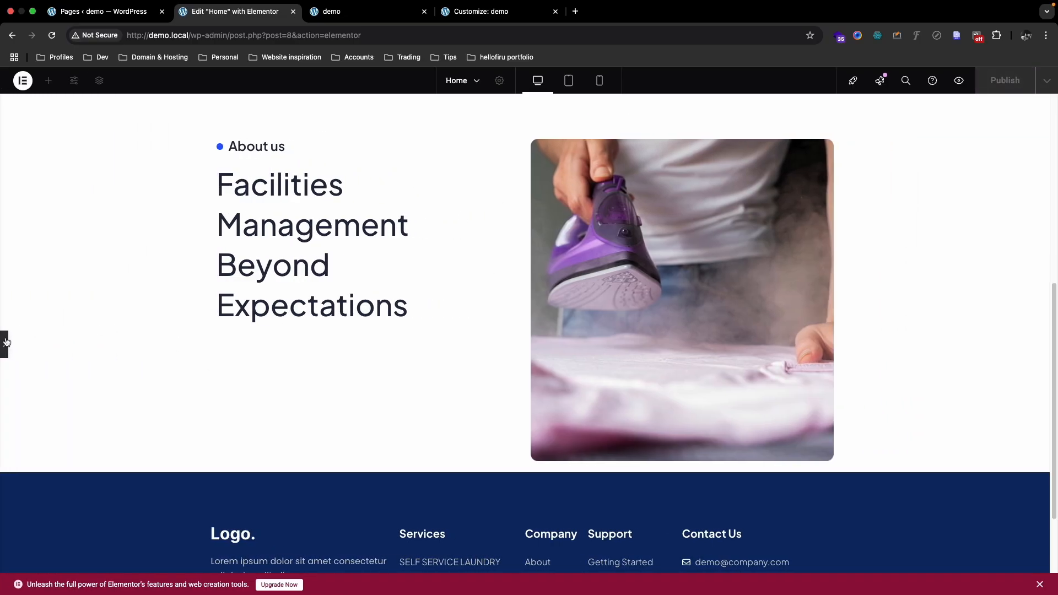
click(6, 343)
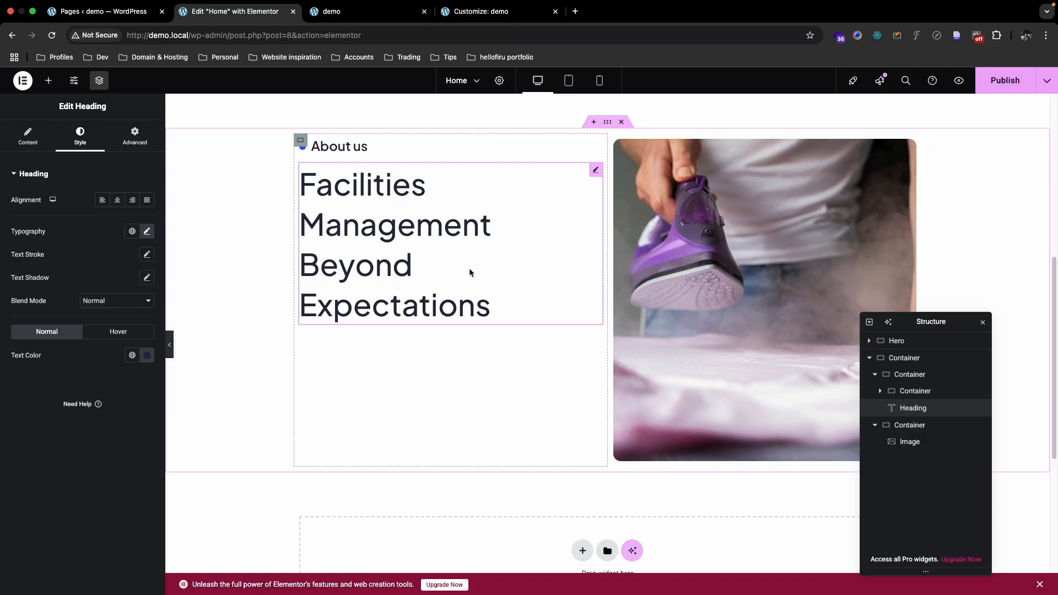
key(ctrl+Up)
click(596, 61)
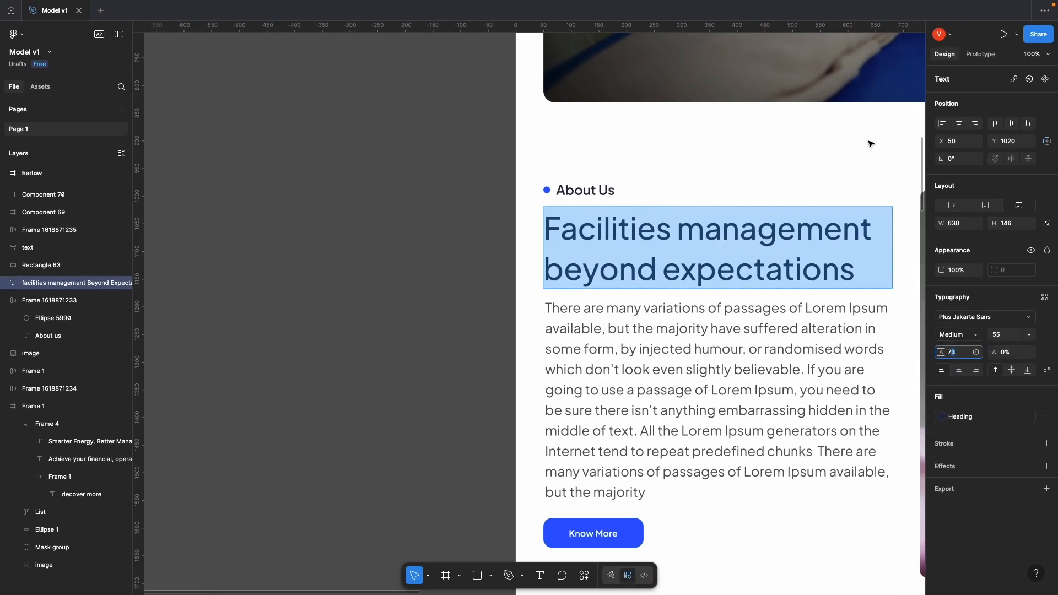
key(ctrl+Up)
click(487, 44)
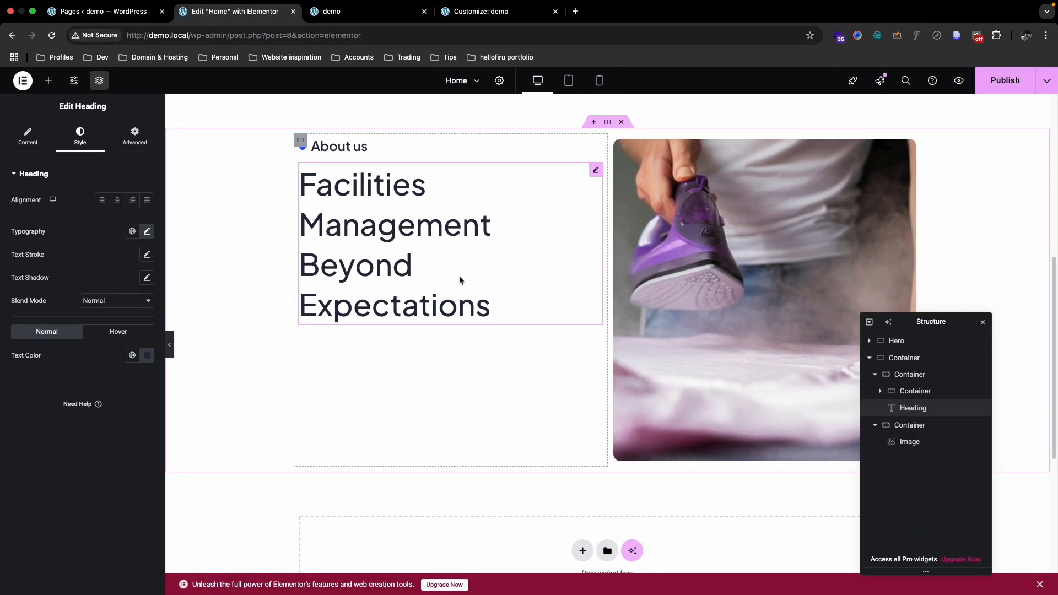
Step: Set the heading's font size to 45 px and its line height to 53 px
click(147, 231)
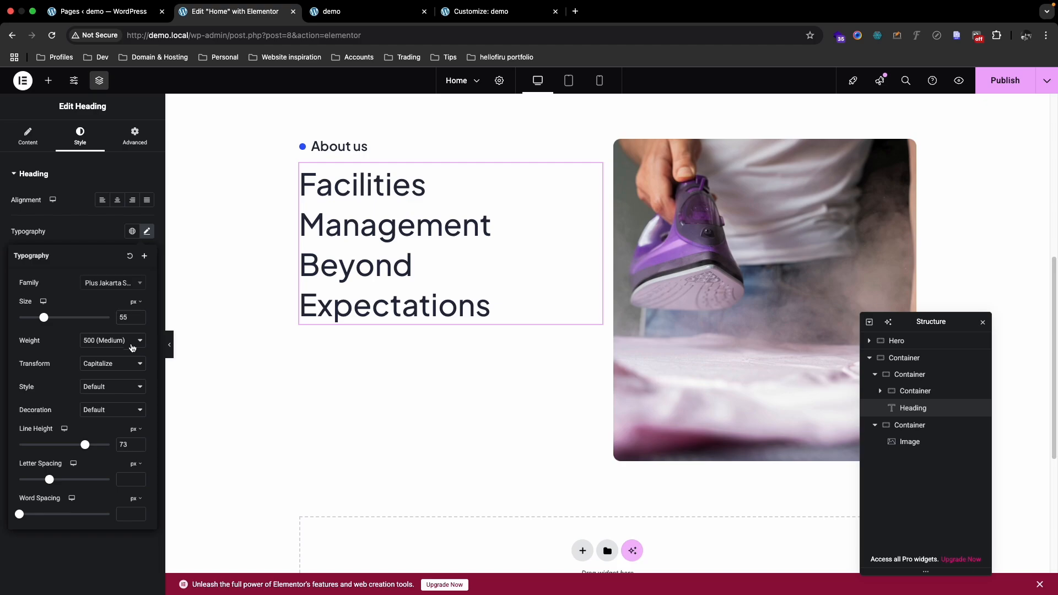
double_click(116, 318)
text(45)
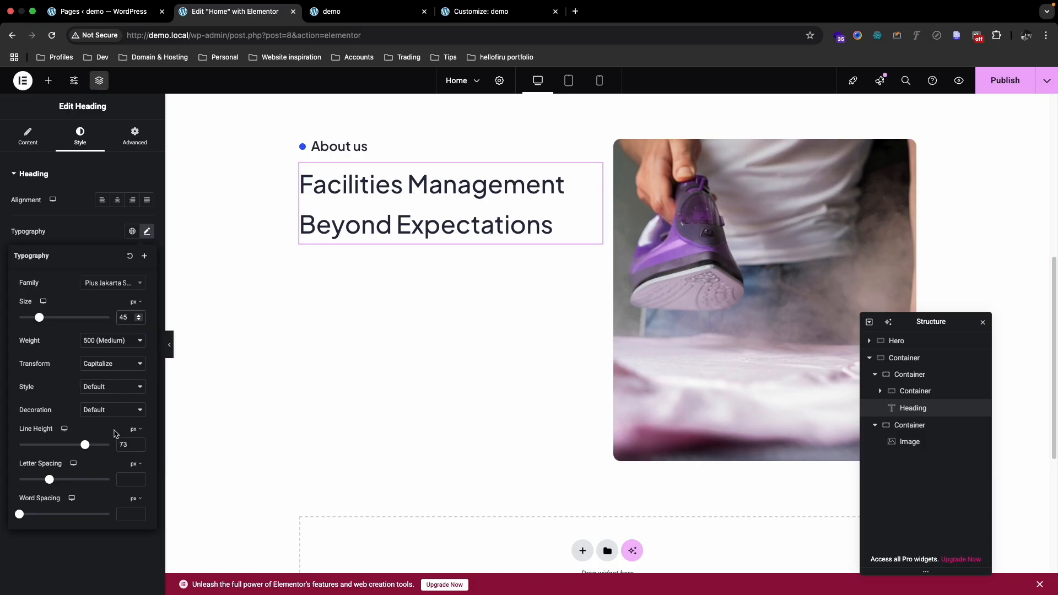
double_click(122, 444)
text(53)
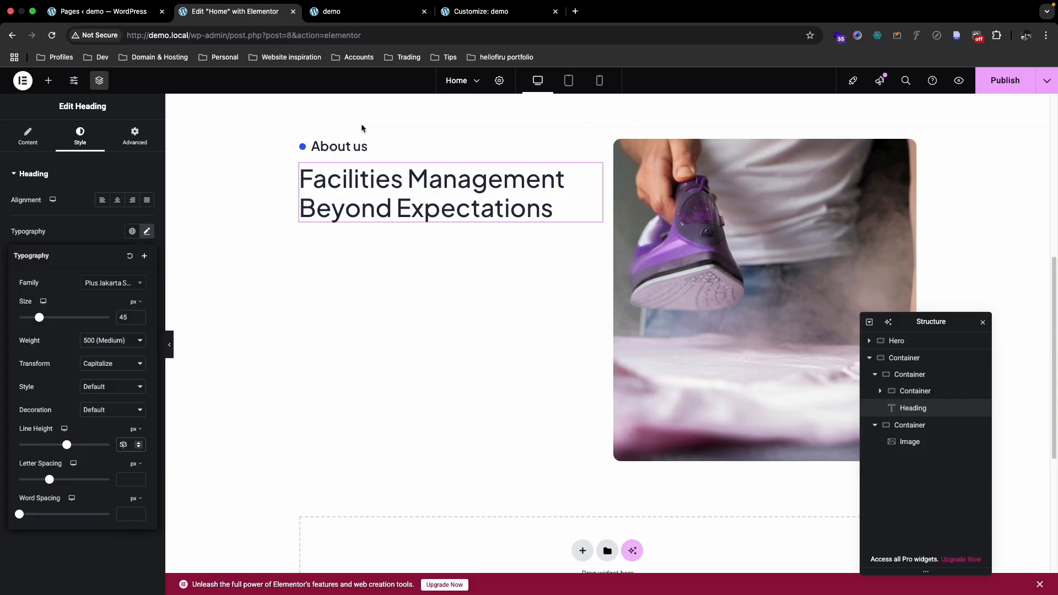
Step: Switch to Figma, review the About Us section and copy the full paragraph text below its heading
mouse_move(1057, 1)
click(595, 36)
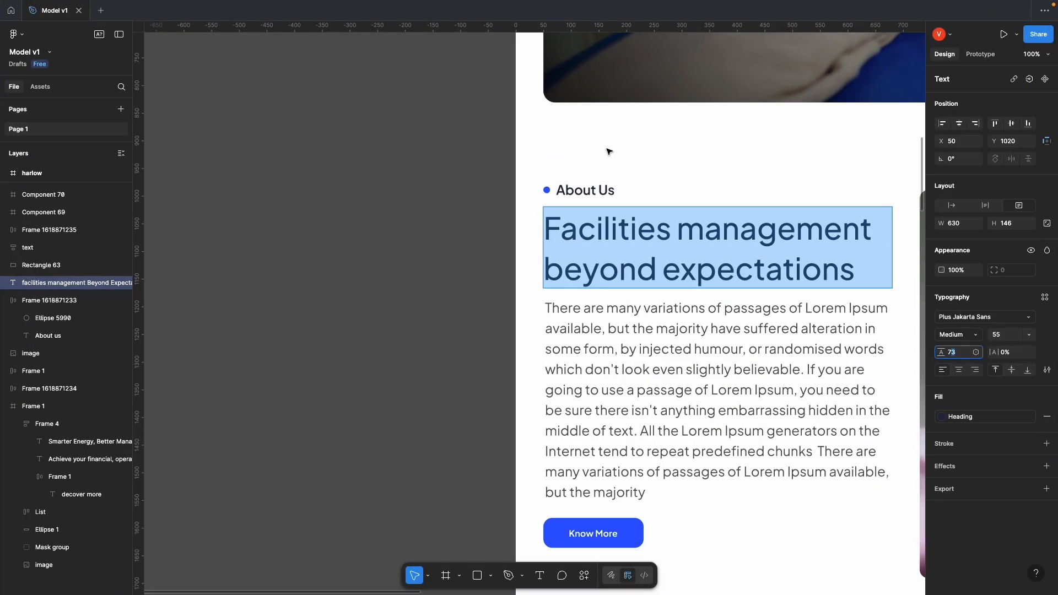
scroll(606, 148, down, 3)
drag(645, 149, 507, 161)
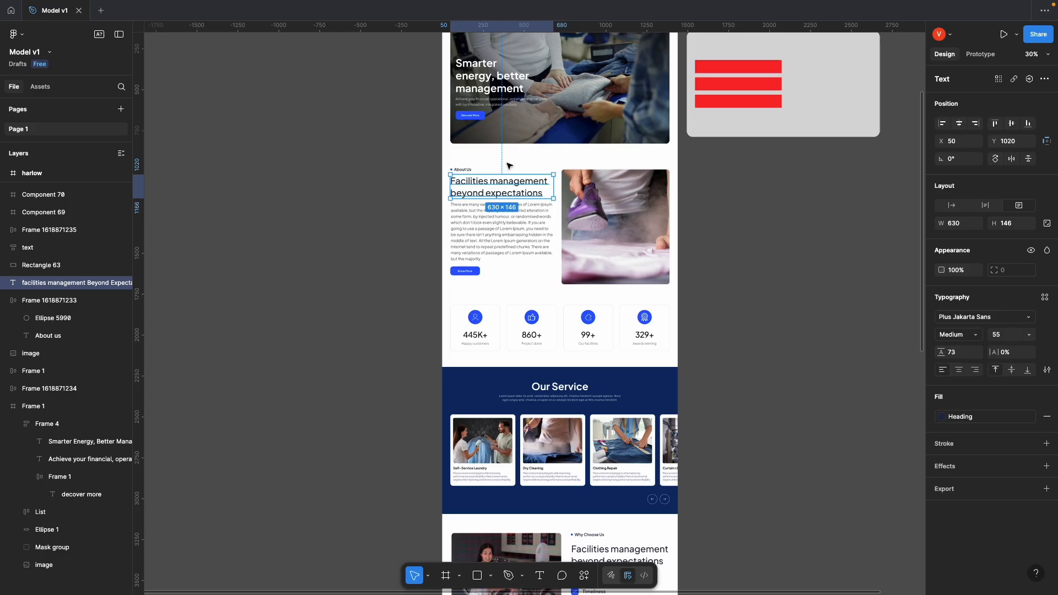
double_click(495, 190)
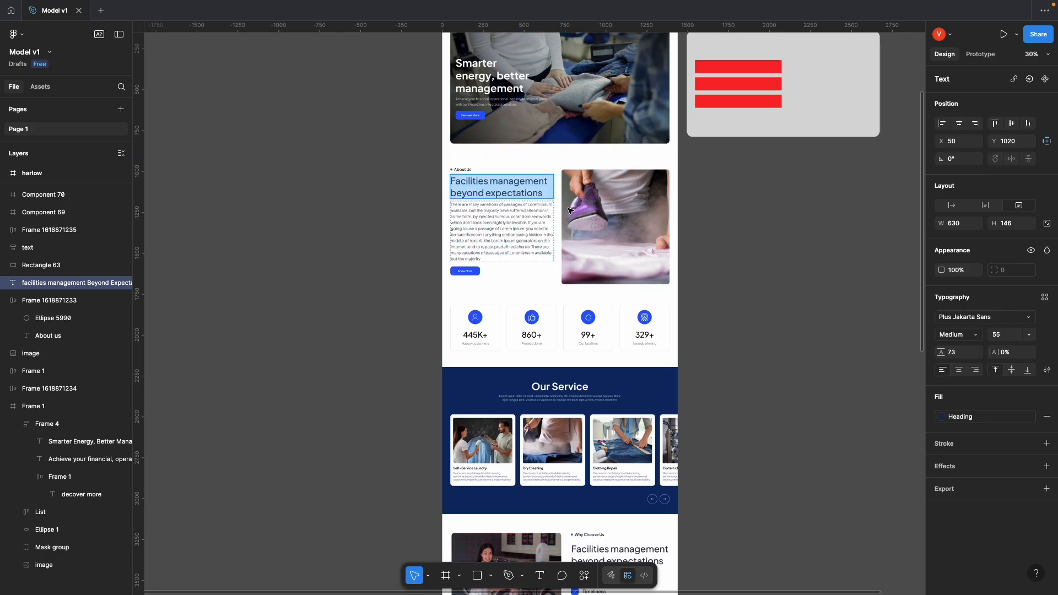
click(499, 207)
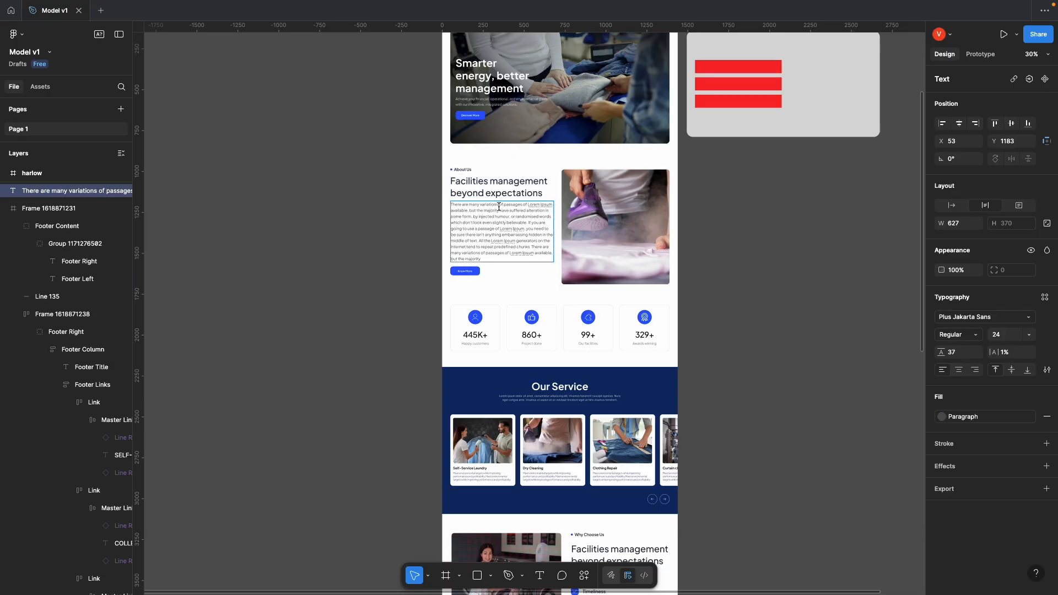
scroll(505, 229, up, 5)
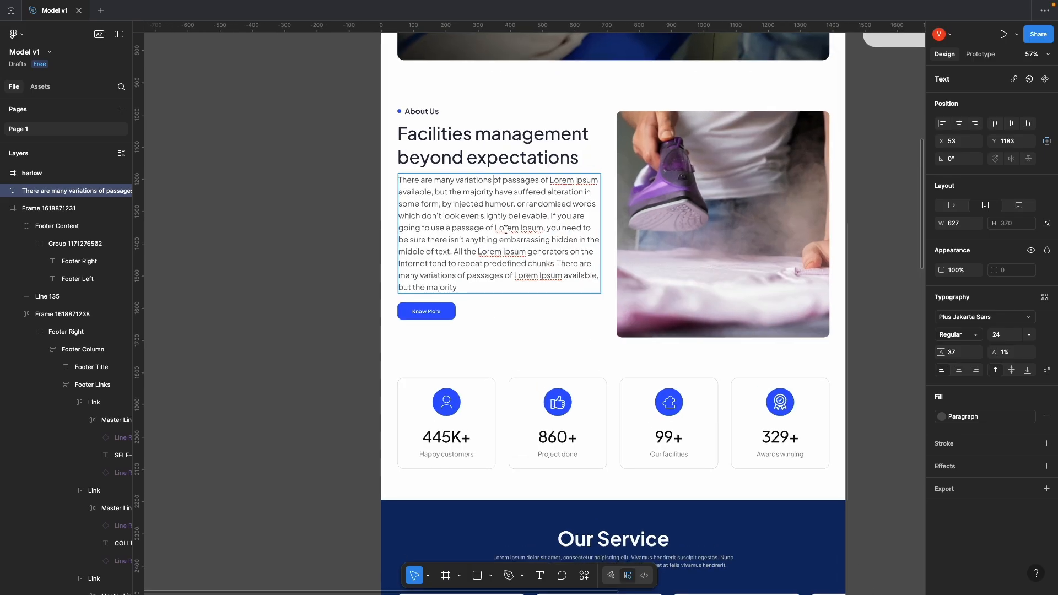
key(ctrl+a)
key(super+c)
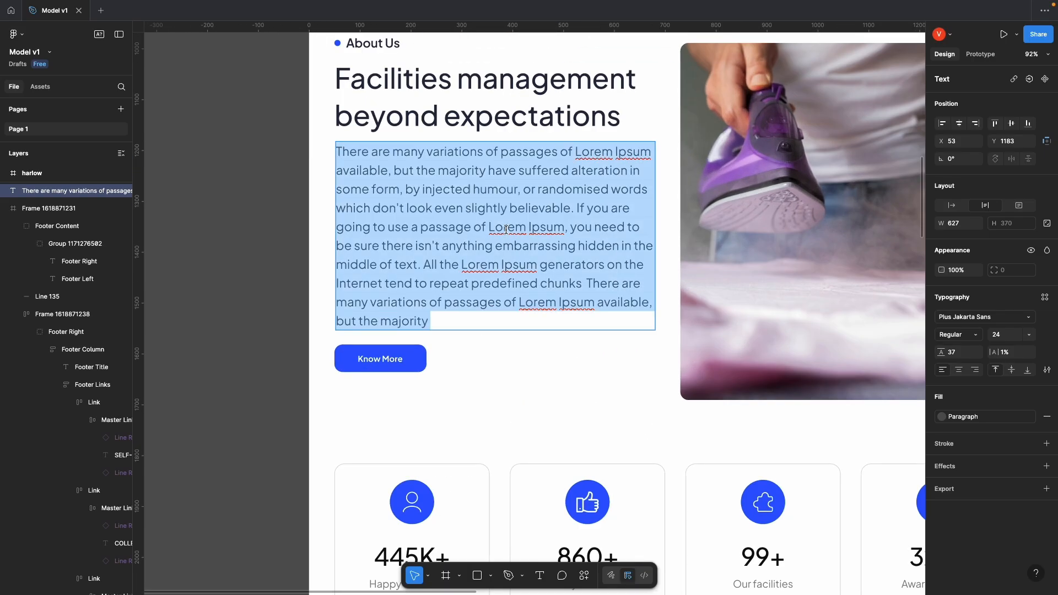
Step: Switch back to Elementor, add a Text Editor widget below the heading and replace its placeholder text with the copied paragraph
key(ctrl+Up)
click(479, 42)
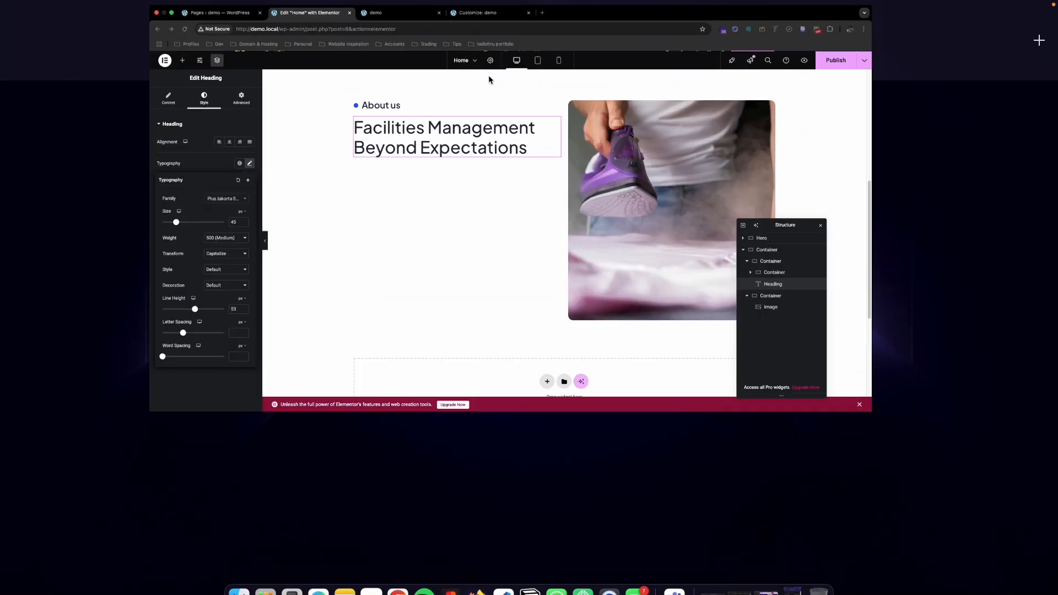
click(48, 80)
drag(50, 348, 445, 246)
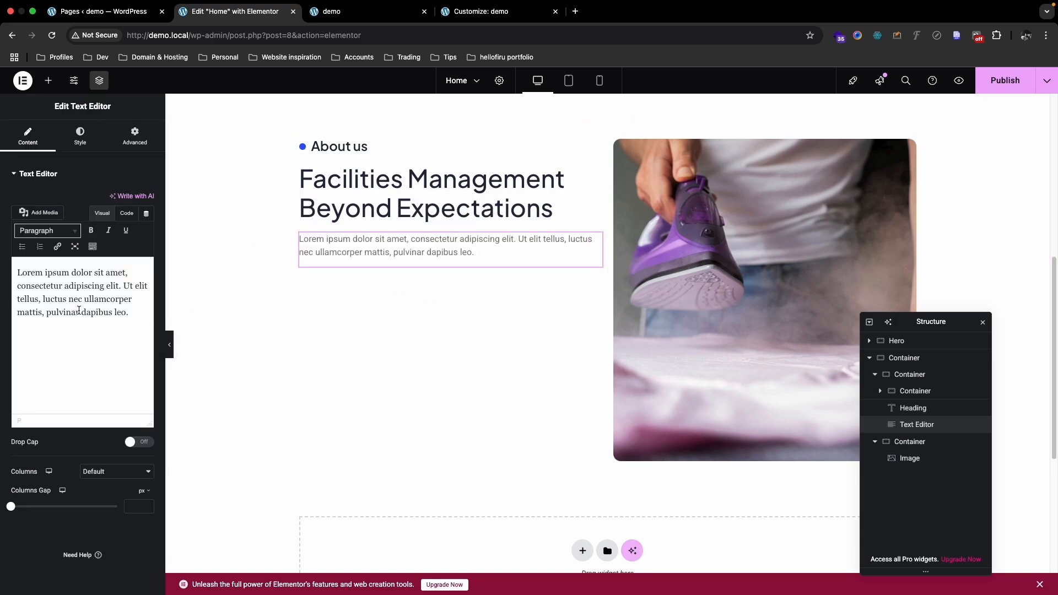
key(super+a)
key(super+v)
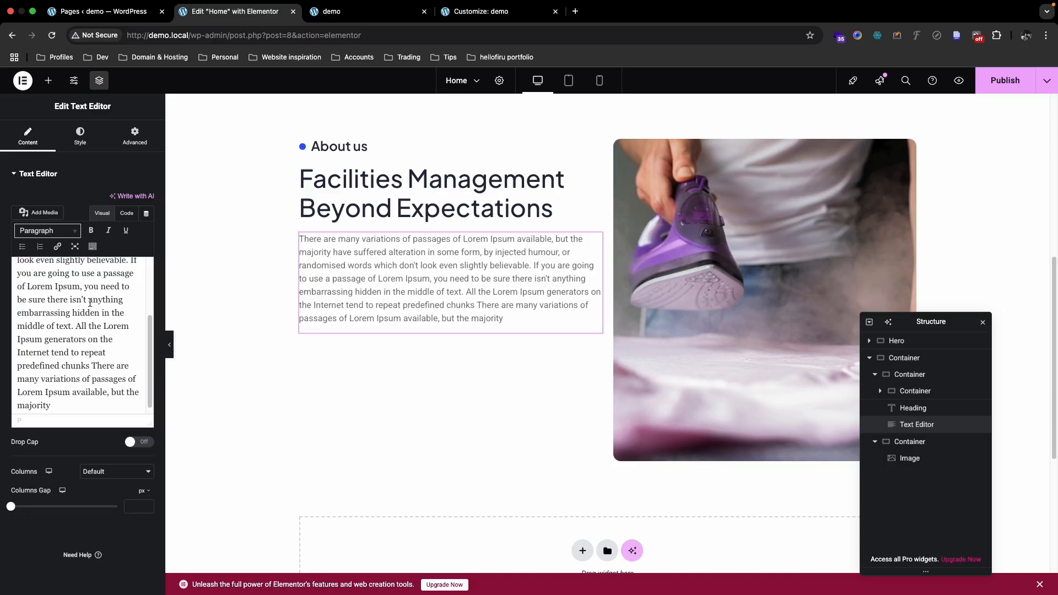
Step: Switch to Figma, select the About Us paragraph's text and copy the hex code of its fill colour, 525252
key(ctrl+Up)
click(547, 40)
click(526, 265)
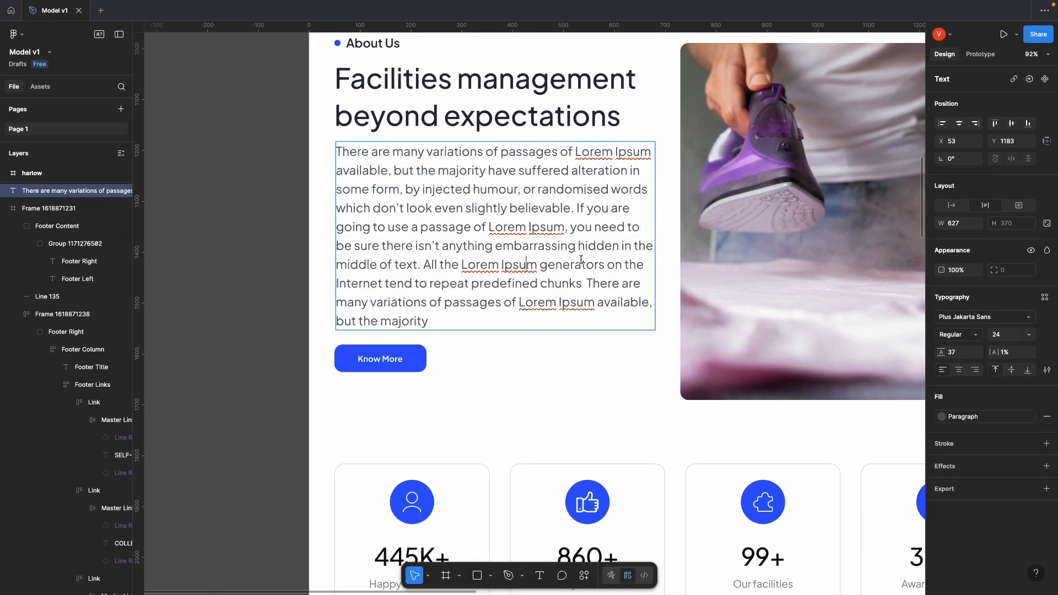
double_click(526, 248)
click(529, 246)
key(super+a)
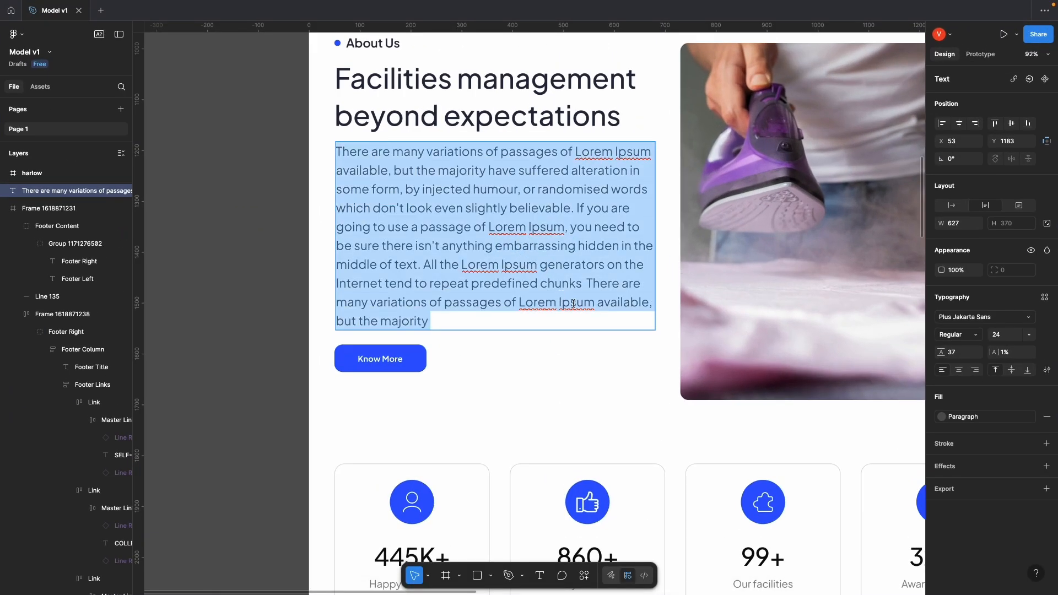
click(943, 419)
click(813, 362)
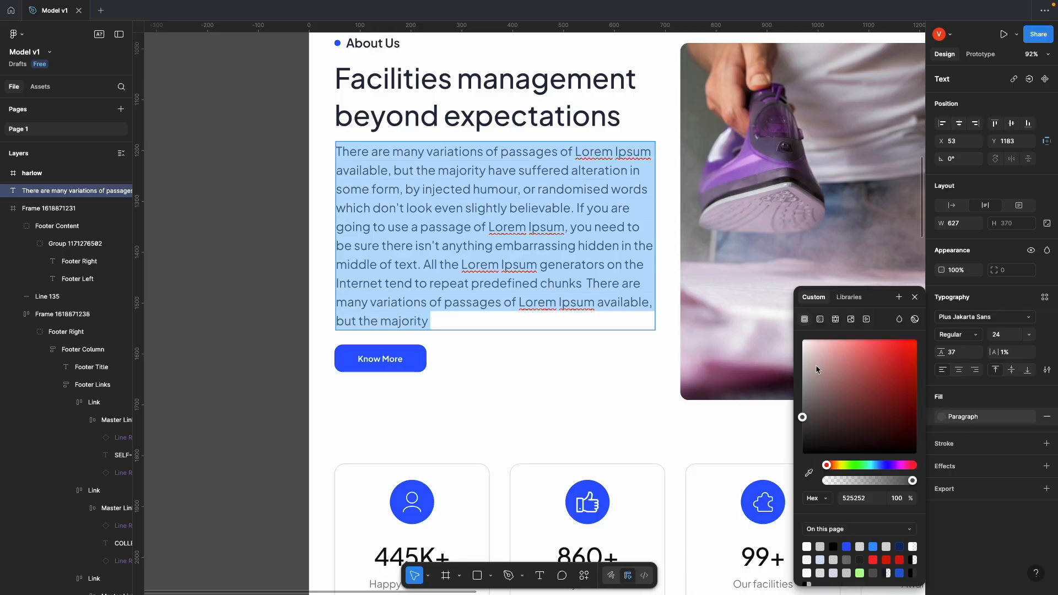
click(880, 500)
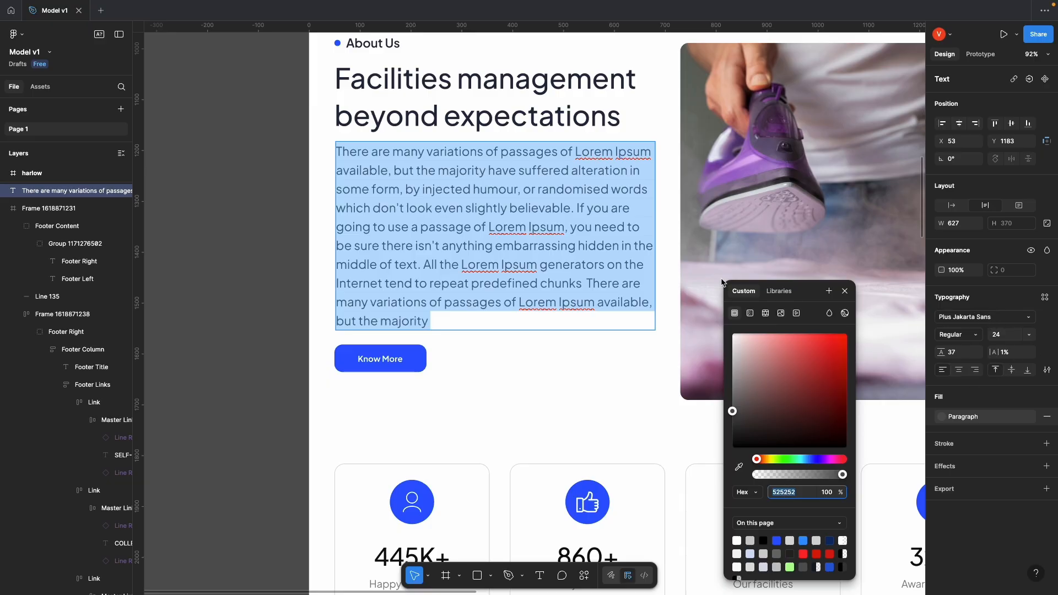
Step: Switch back to Elementor and set the About Us paragraph's text color to the copied hex code 525252
key(ctrl+Up)
click(618, 44)
key(ctrl+Up)
click(439, 45)
click(80, 140)
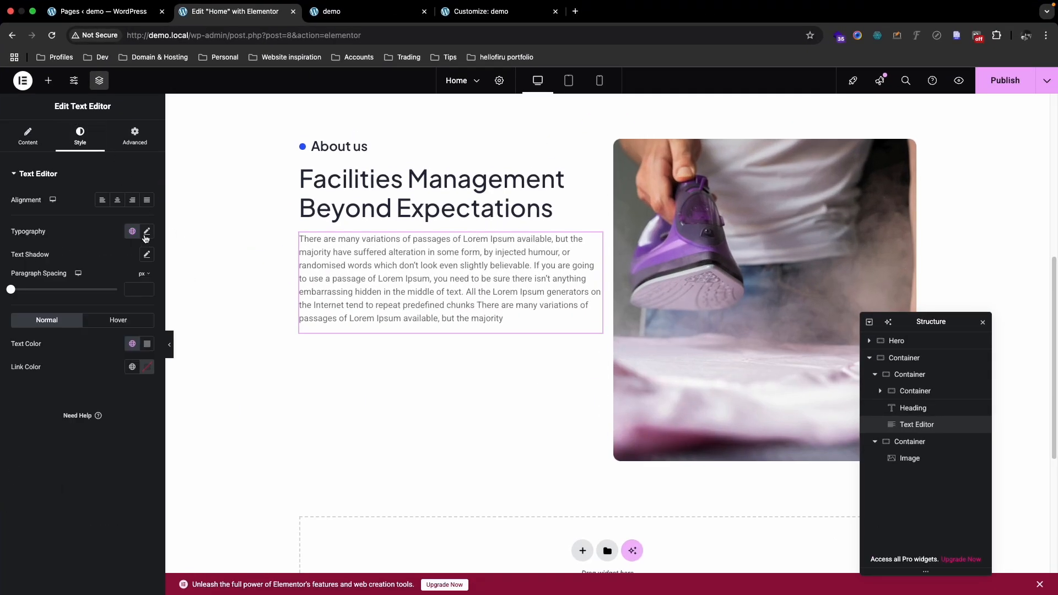
click(146, 344)
click(146, 347)
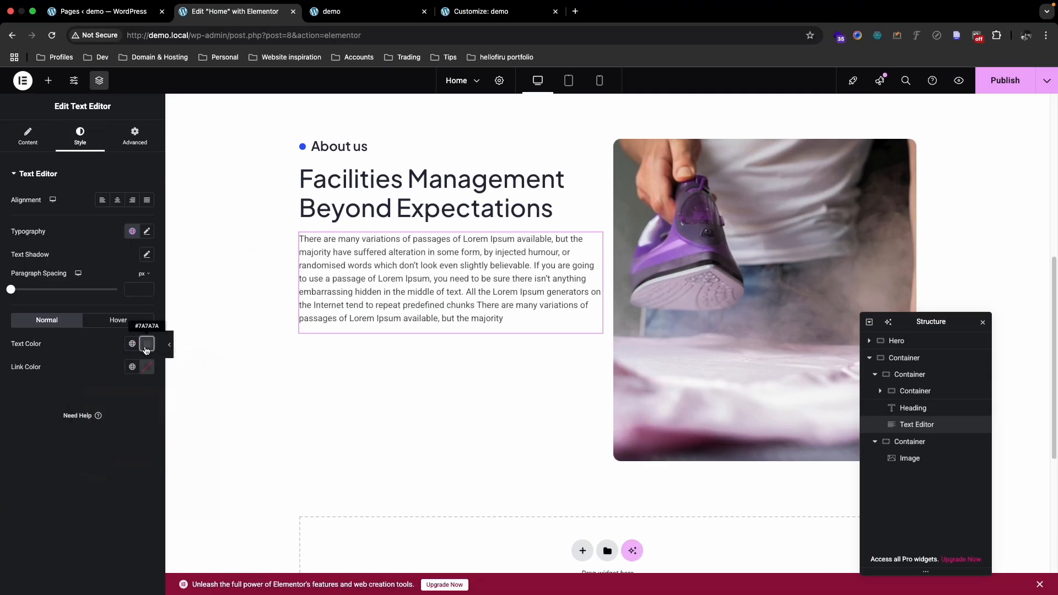
Step: Switch to Figma and copy the About Us paragraph's font name, Plus Jakarta Sans, also checking its font size
key(ctrl+Up)
click(581, 41)
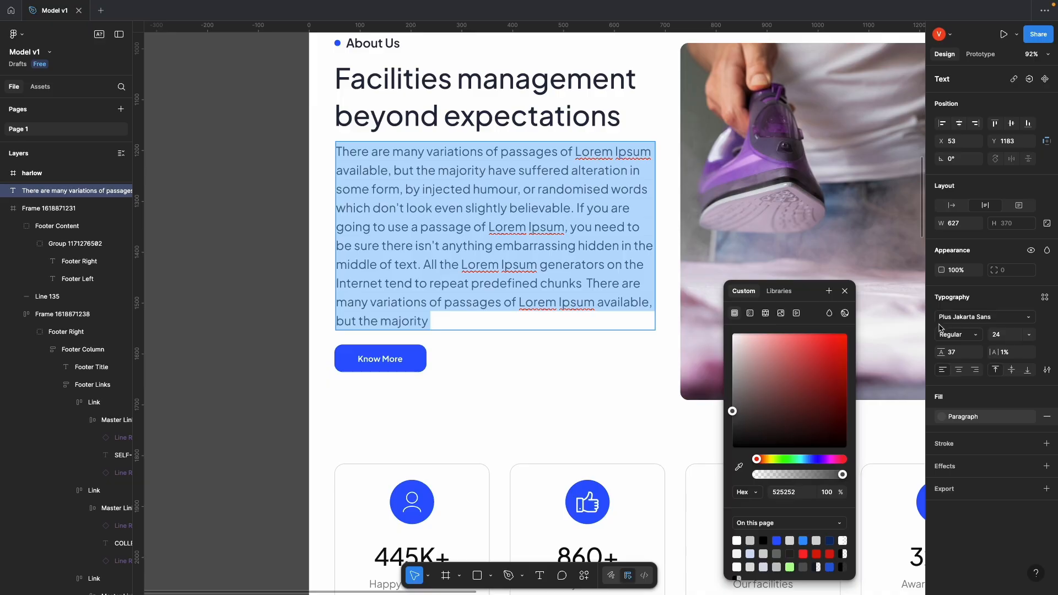
click(951, 318)
key(super+c)
key(Escape)
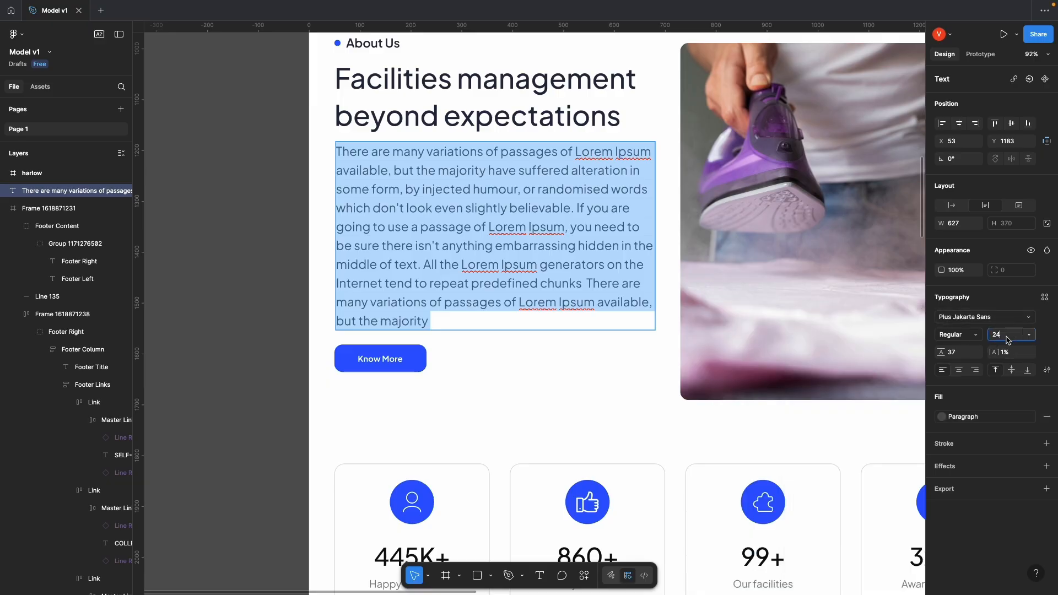
Step: Switch back to Elementor and set the paragraph's font family to Plus Jakarta Sans and its size to 24 px
key(ctrl+Up)
click(485, 41)
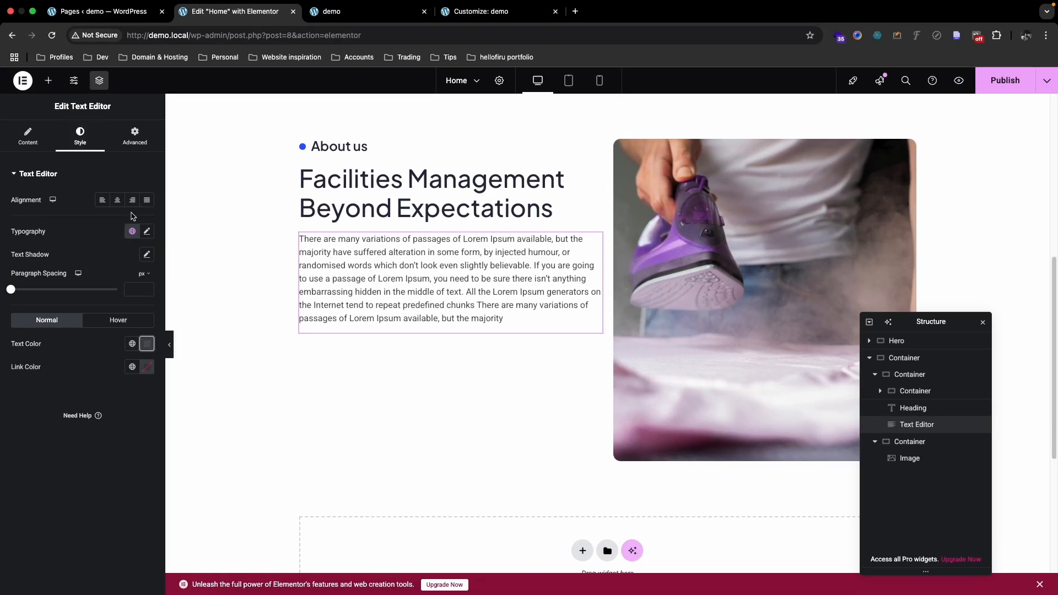
click(147, 231)
click(117, 286)
key(super+v)
click(120, 328)
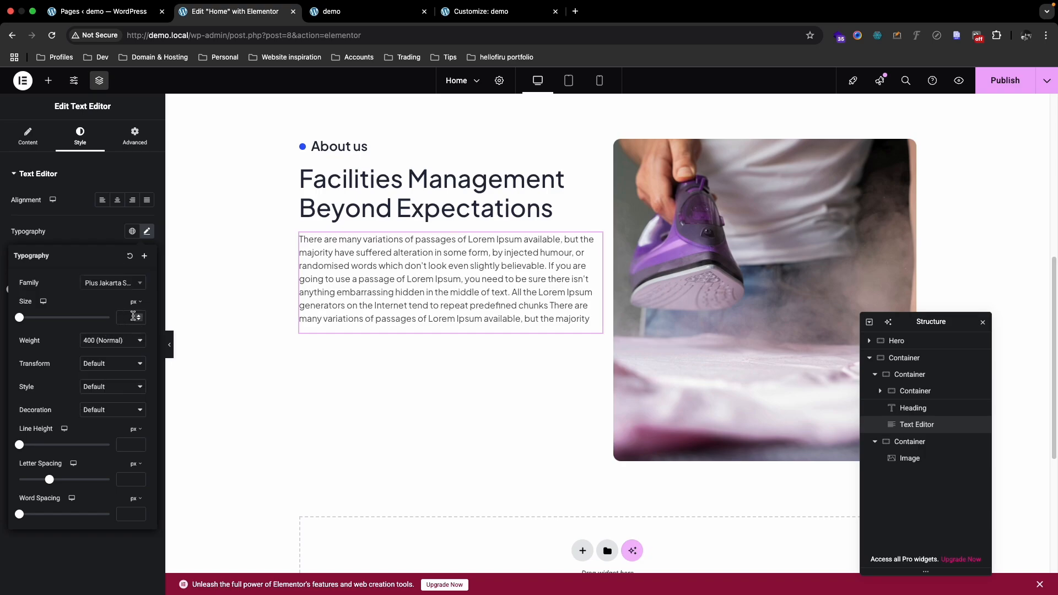
text(24)
Step: Check the paragraph in Figma again, return to Elementor and reduce the paragraph's font size to 20 px
key(ctrl+Up)
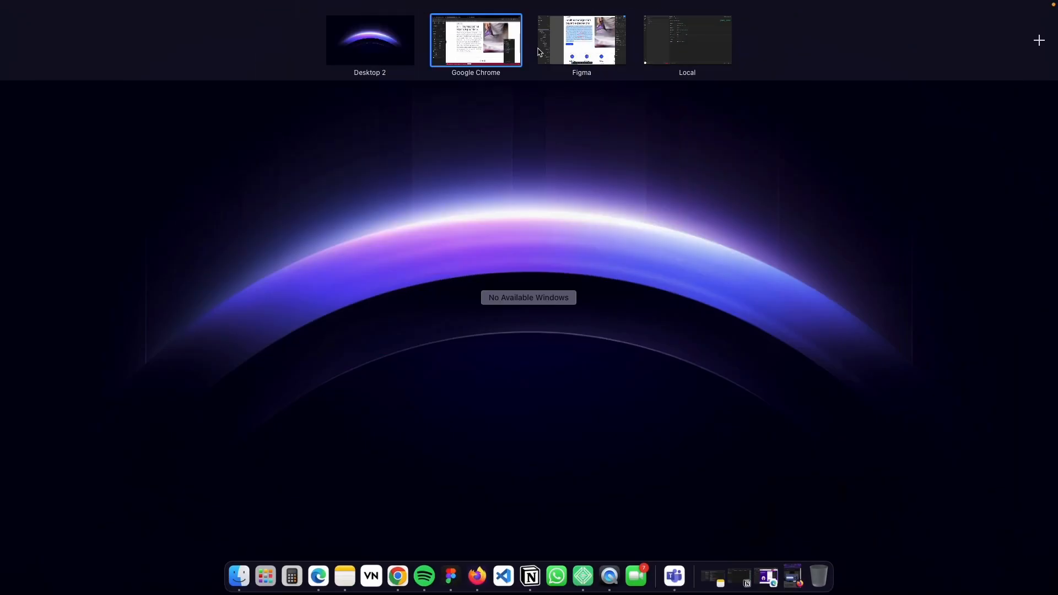
click(572, 47)
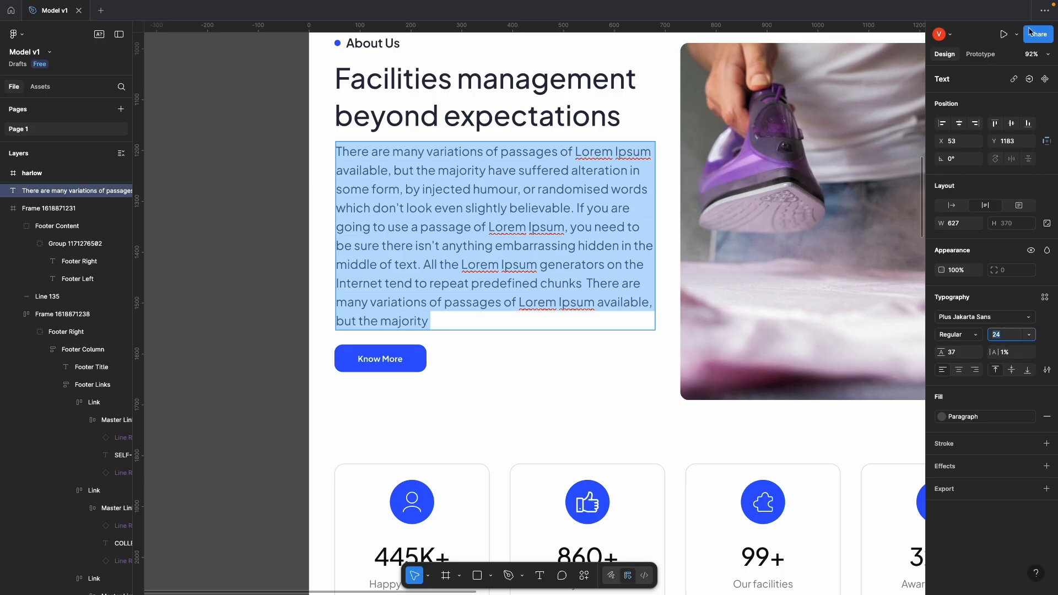
key(ctrl+Up)
click(484, 41)
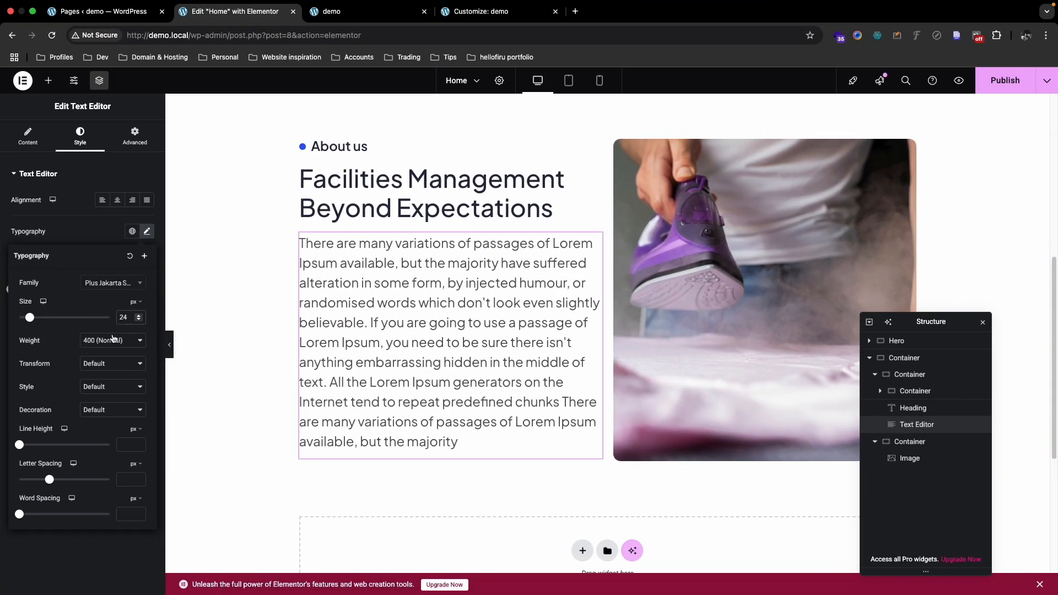
key(Down)
key(Down)
key(Down)
key(Down)
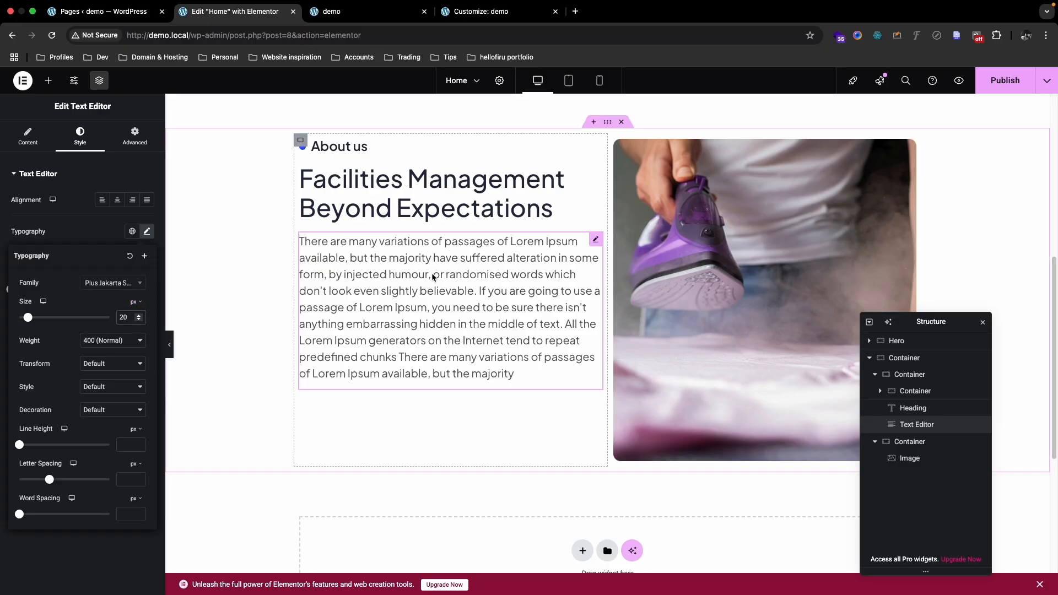
Step: Compare the Elementor paragraph with the Figma design and review the button below it and the hero section in Figma
key(ctrl+Up)
click(583, 42)
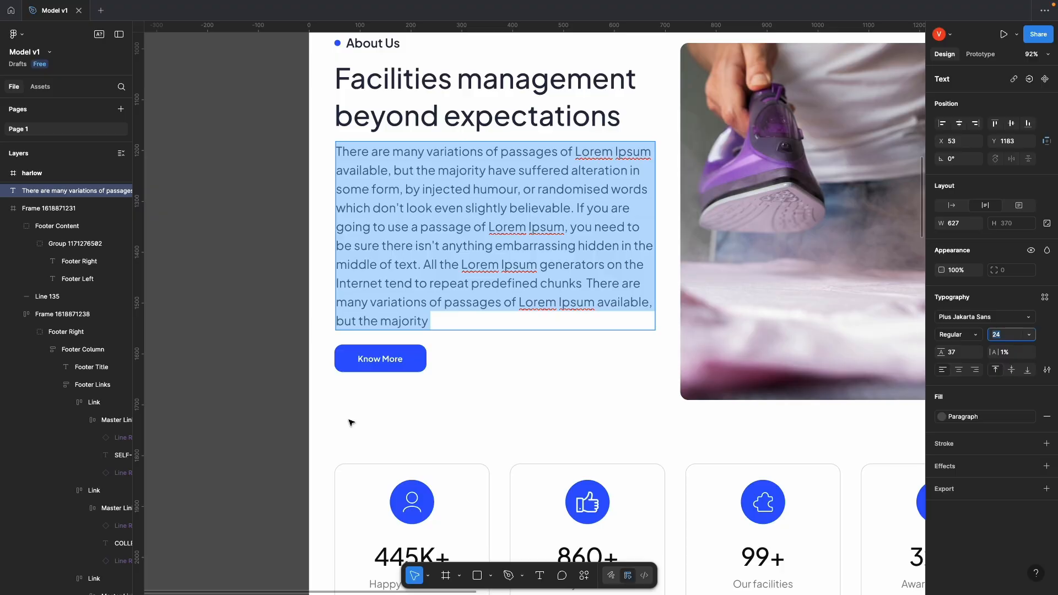
key(ctrl+Up)
click(476, 40)
key(ctrl+Up)
click(581, 41)
key(Escape)
key(Escape)
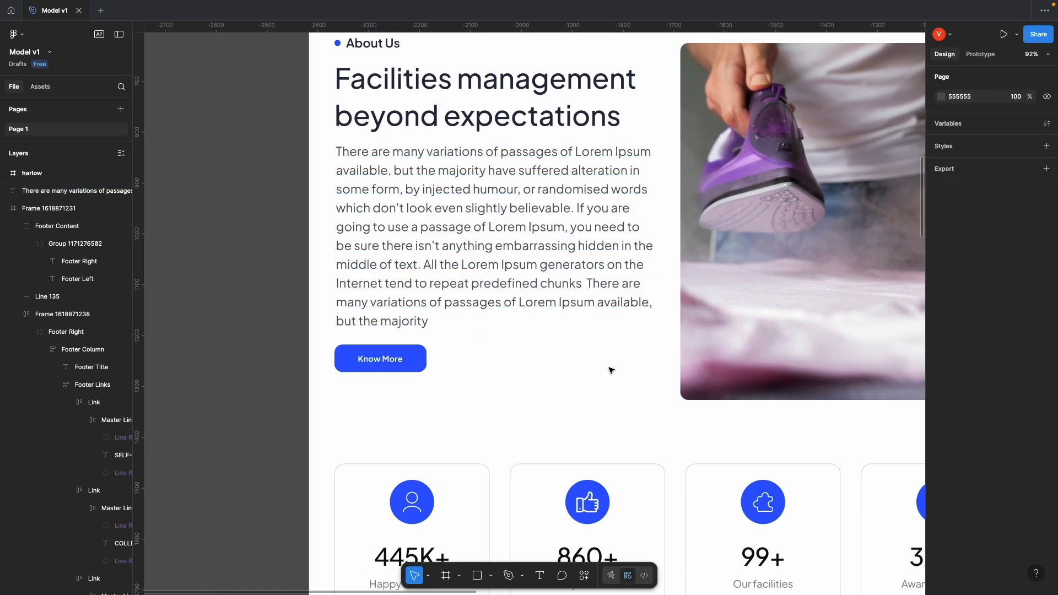
scroll(610, 365, up, 3)
scroll(609, 370, down, 3)
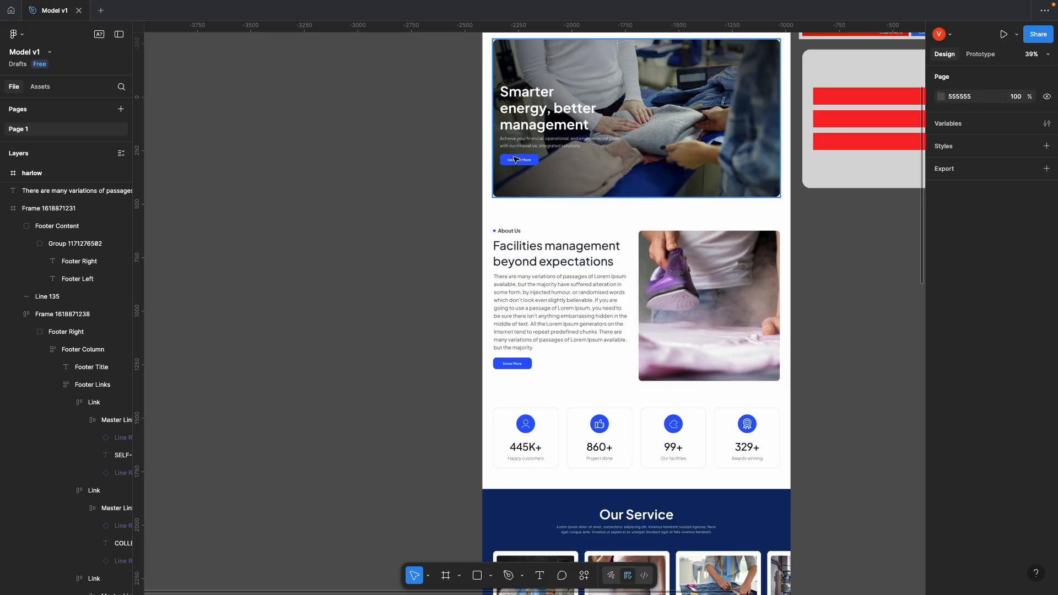
Step: Switch back to Elementor, duplicate the hero section's button and move the copy below the About Us paragraph
key(ctrl+Up)
click(476, 41)
scroll(485, 235, up, 5)
right_click(362, 326)
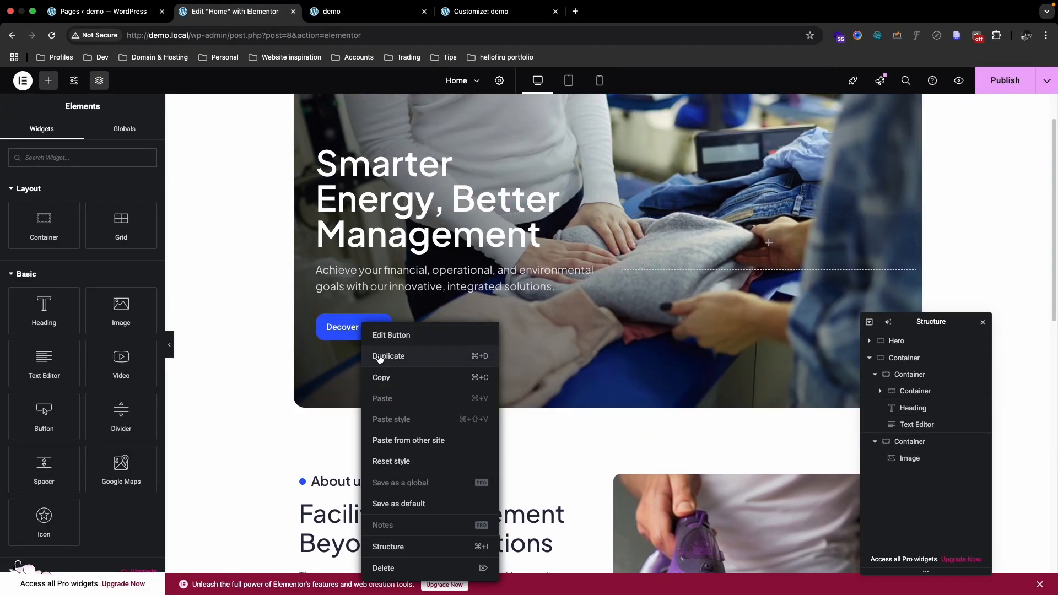
click(379, 356)
scroll(382, 217, down, 5)
scroll(382, 217, up, 1)
drag(369, 108, 335, 406)
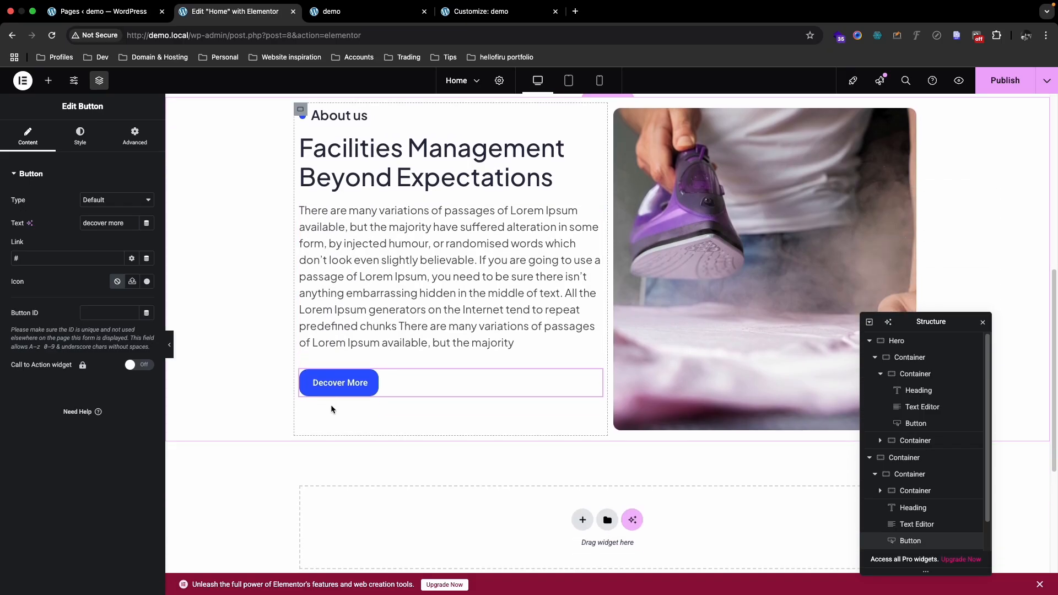
Step: Change the text of the About Us section's button to Know More
triple_click(118, 221)
text(Know More)
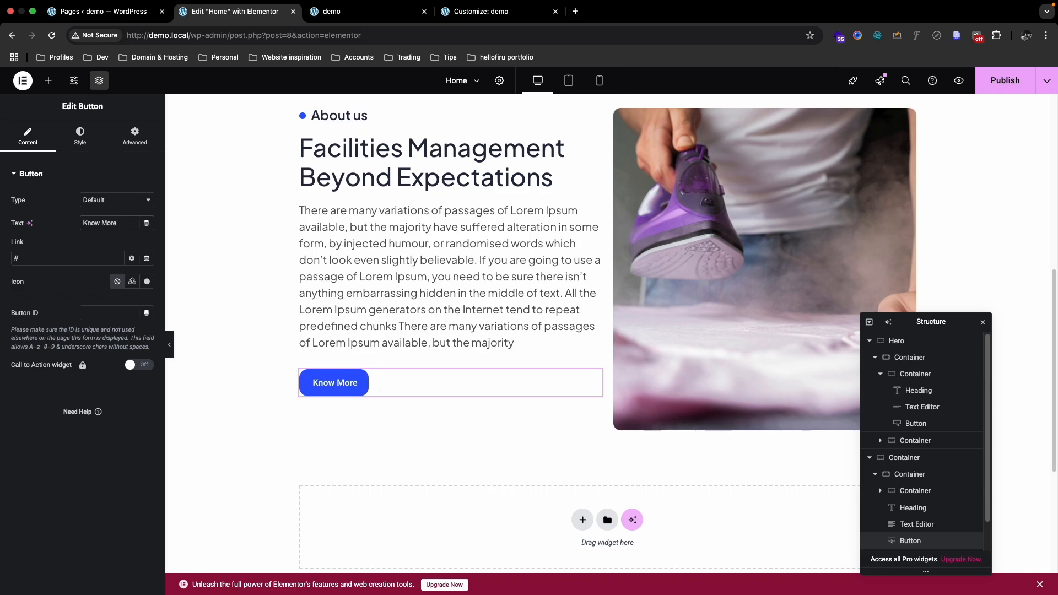
scroll(287, 193, up, 1)
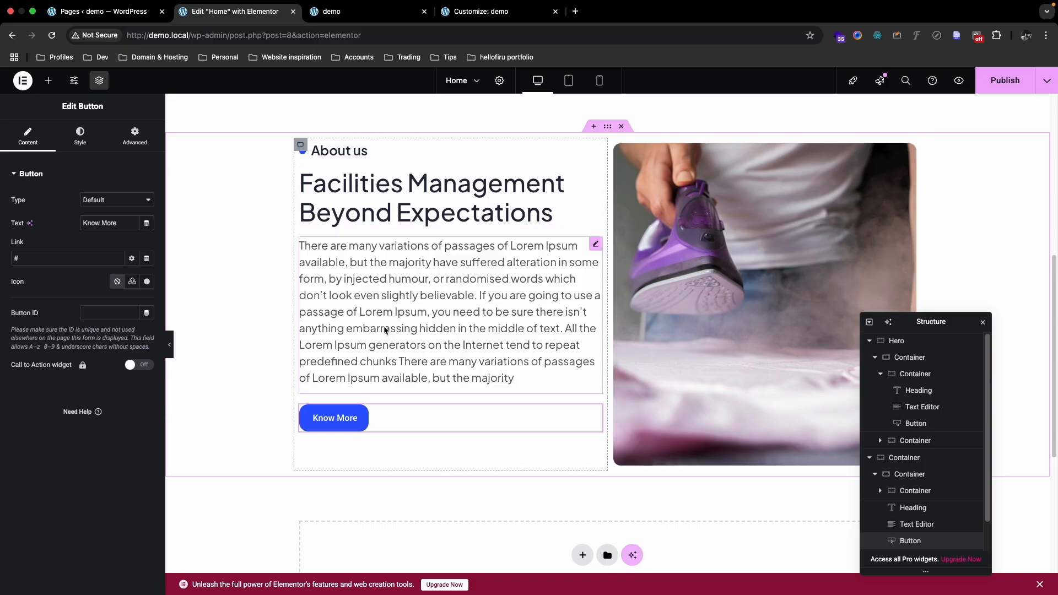
Step: Centre-align the items in the About us section's parent container, collapse its two inner containers in the structure, and publish the page
click(655, 196)
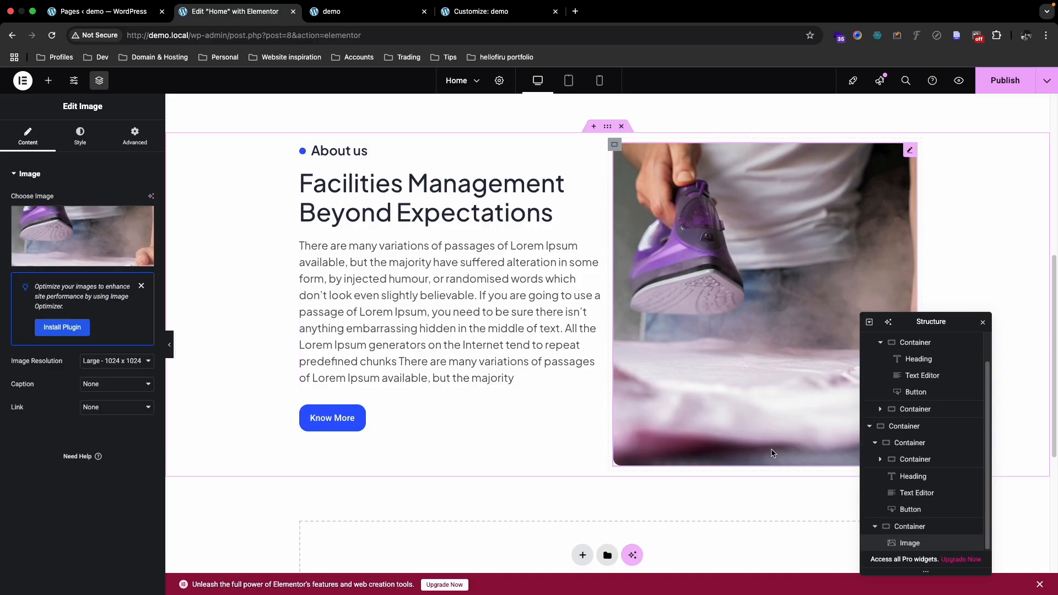
click(912, 442)
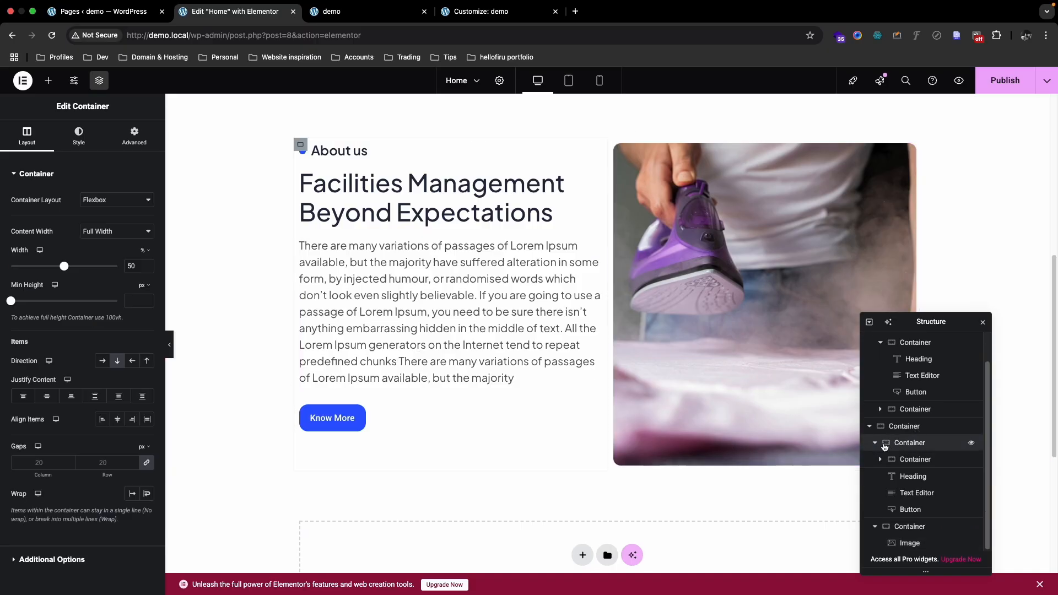
click(875, 444)
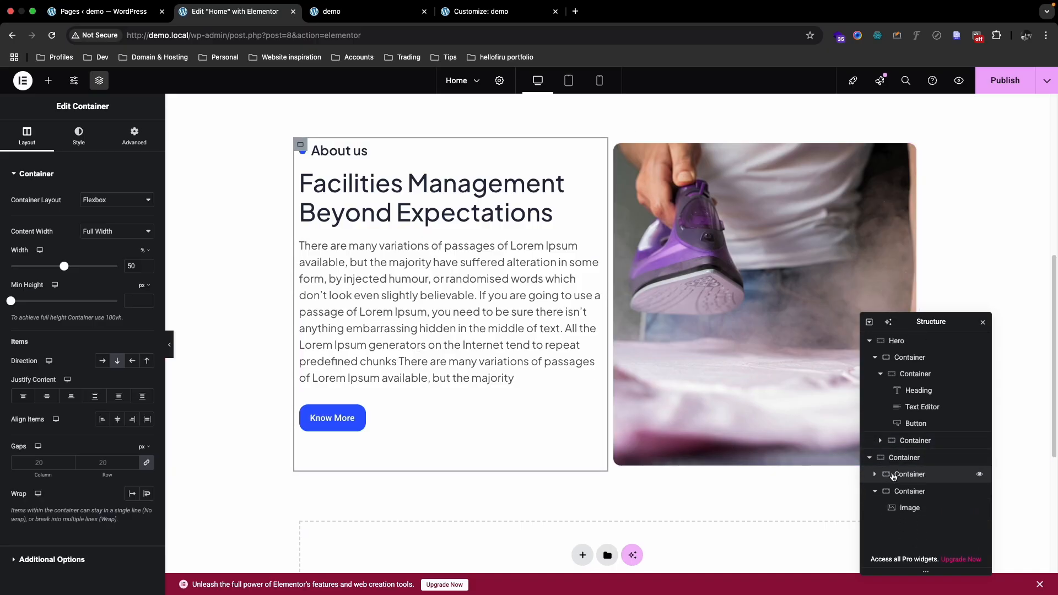
click(873, 492)
click(904, 457)
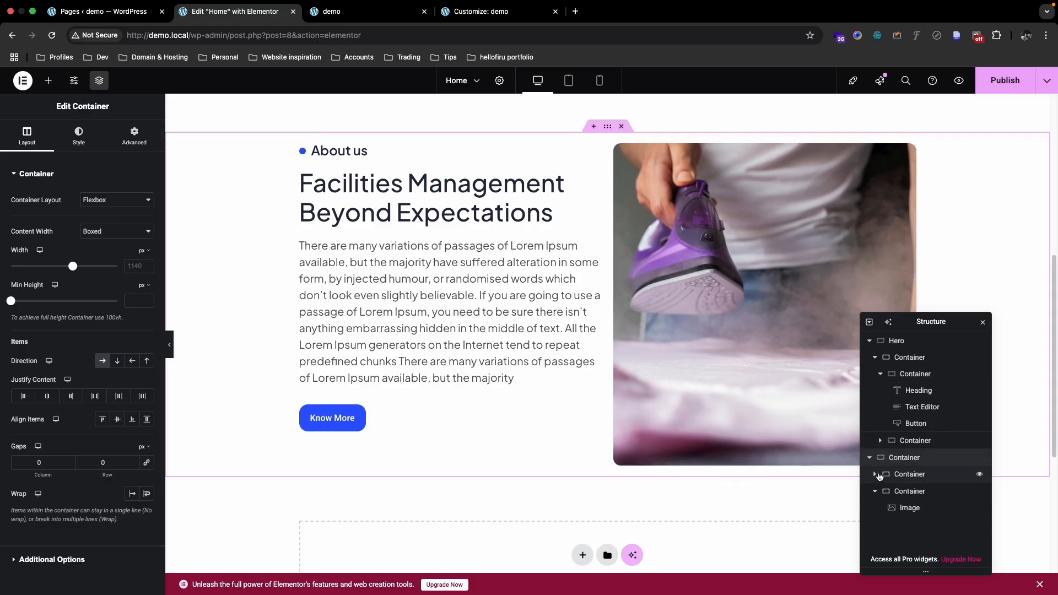
click(875, 492)
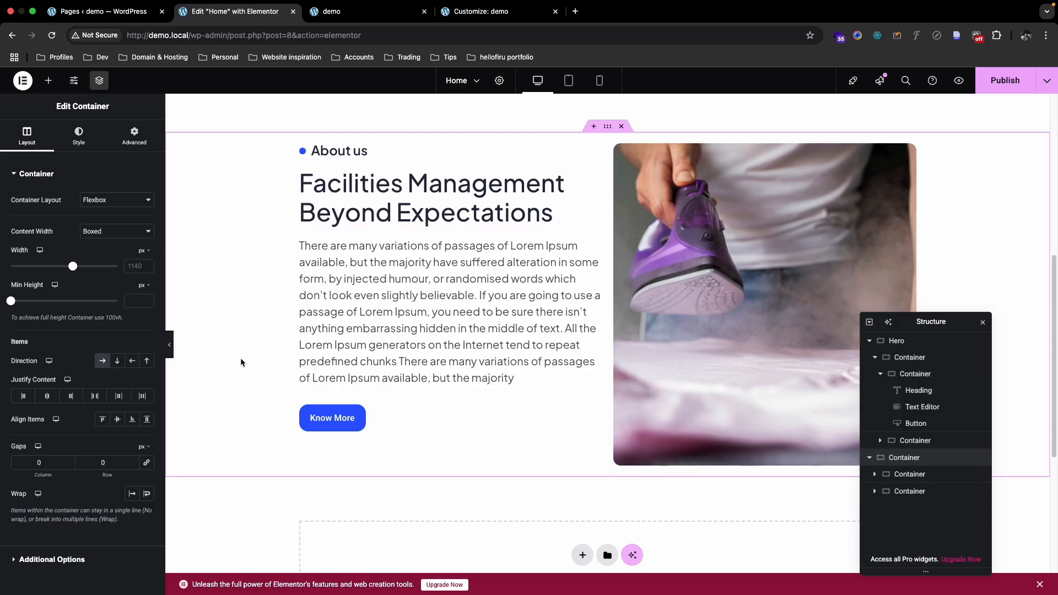
click(117, 420)
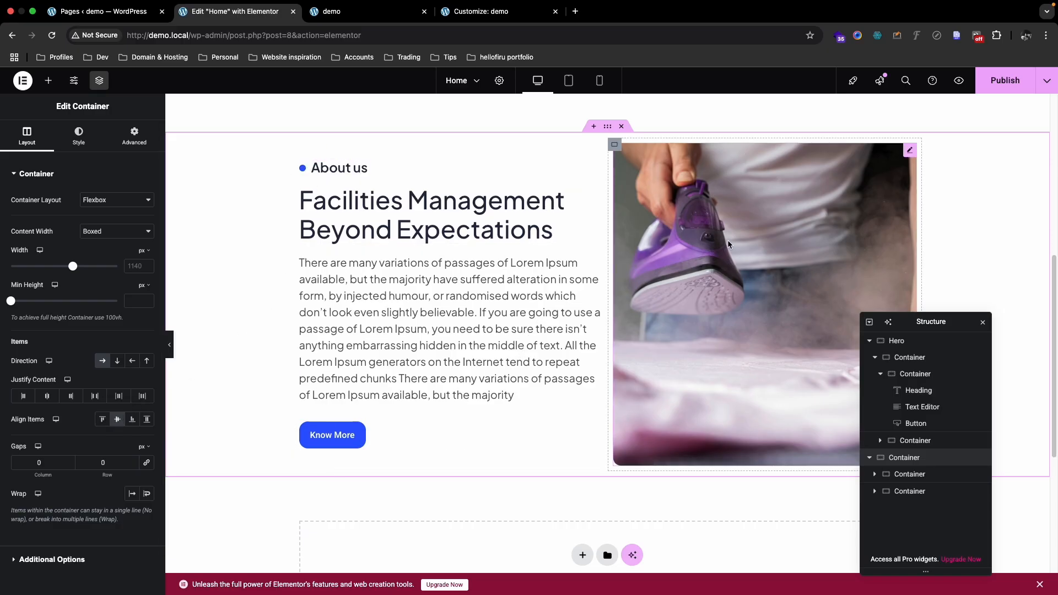
click(996, 84)
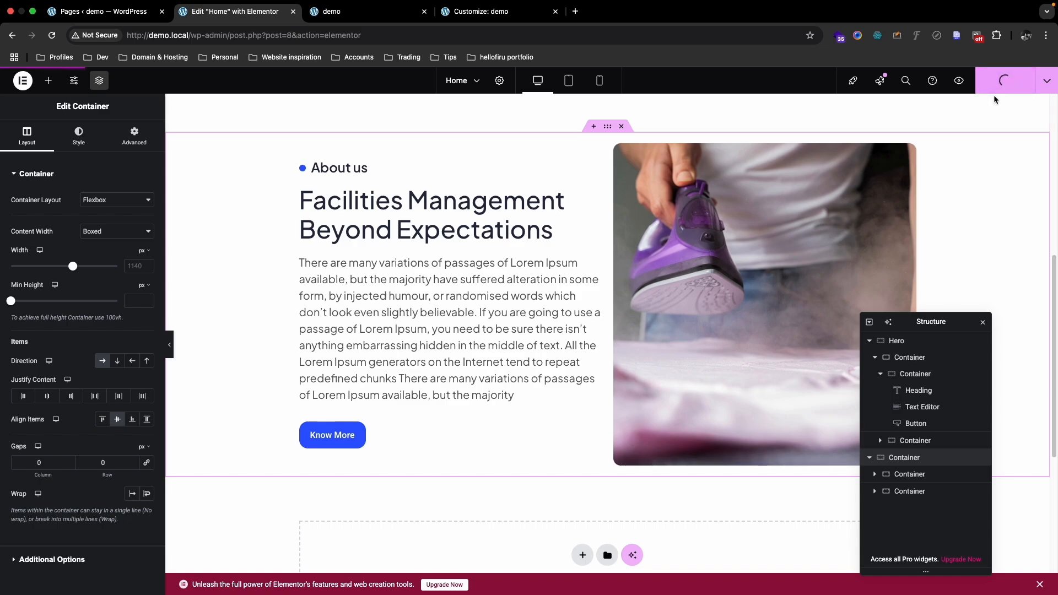
Step: Switch to the Figma design and look through the page sections from the statistics cards down to the testimonials and contact form
scroll(481, 317, up, 4)
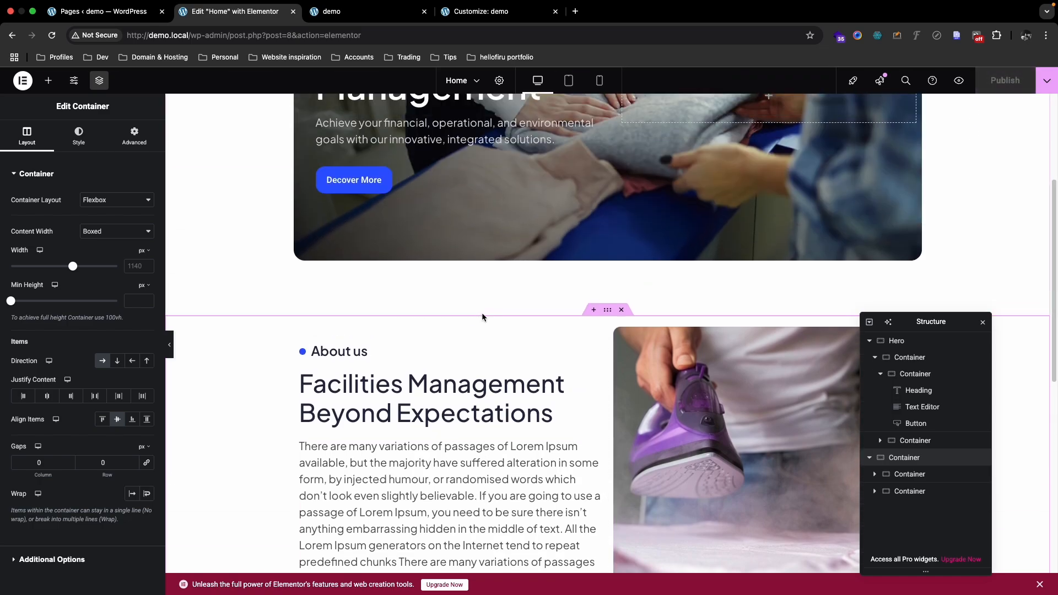
scroll(482, 312, down, 10)
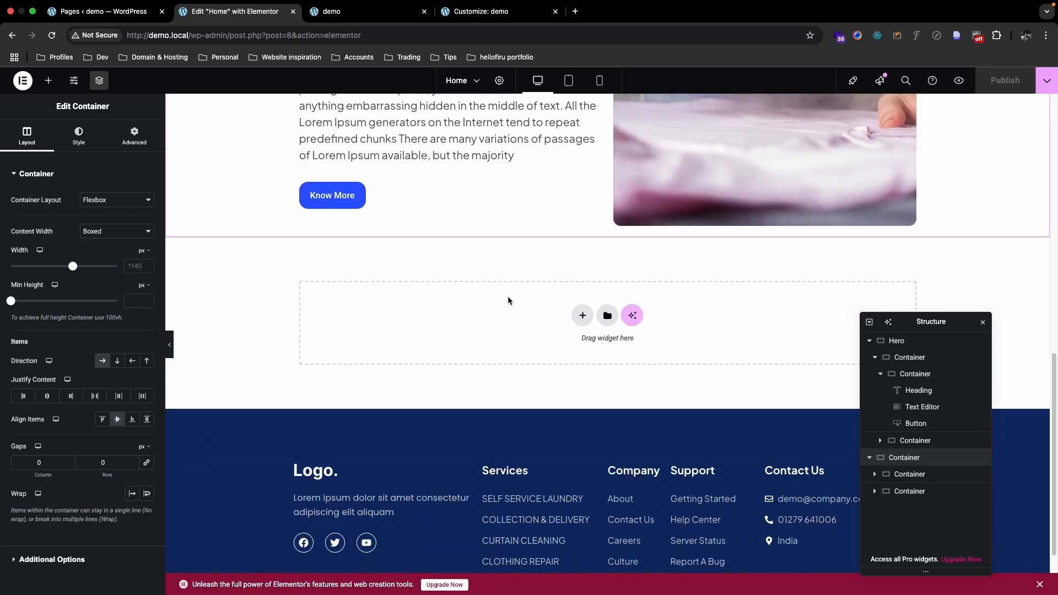
key(ctrl+Up)
click(605, 51)
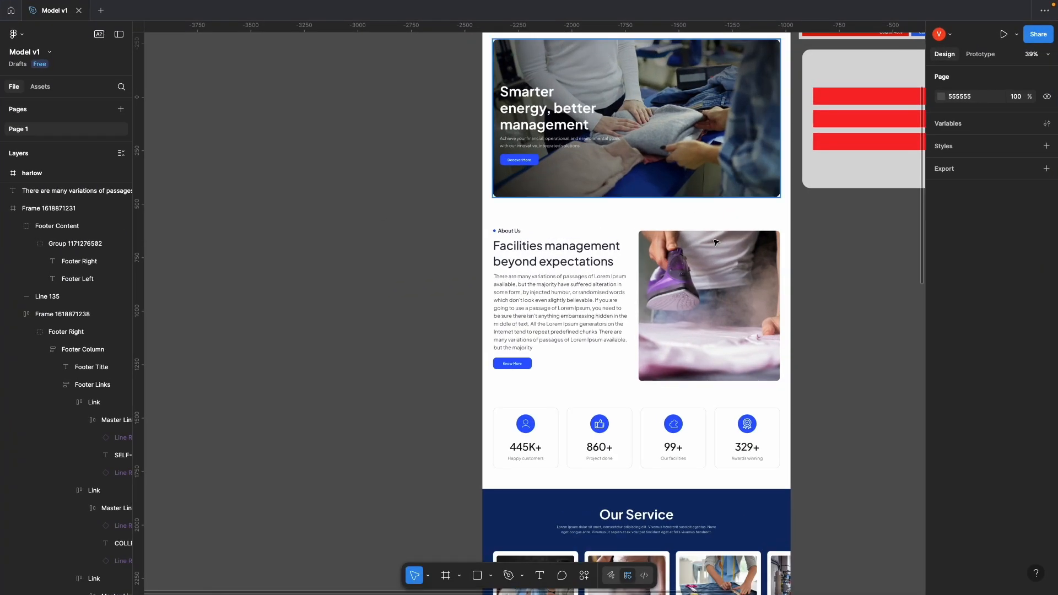
scroll(836, 287, down, 3)
drag(845, 401, 784, 137)
drag(771, 265, 730, 334)
drag(741, 221, 746, 248)
drag(596, 123, 659, 212)
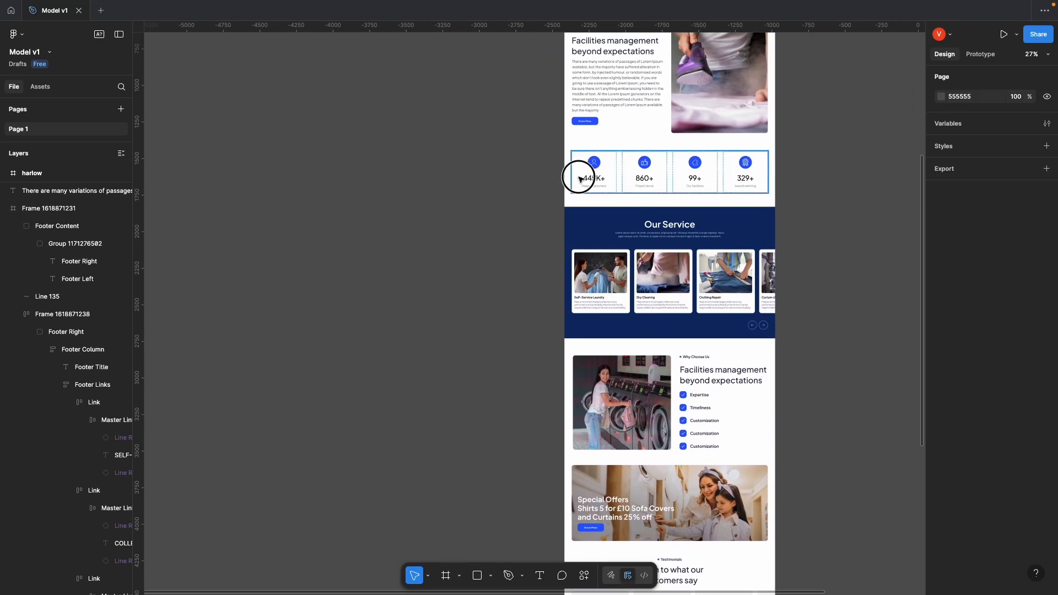
click(579, 178)
click(821, 261)
drag(822, 368, 810, 205)
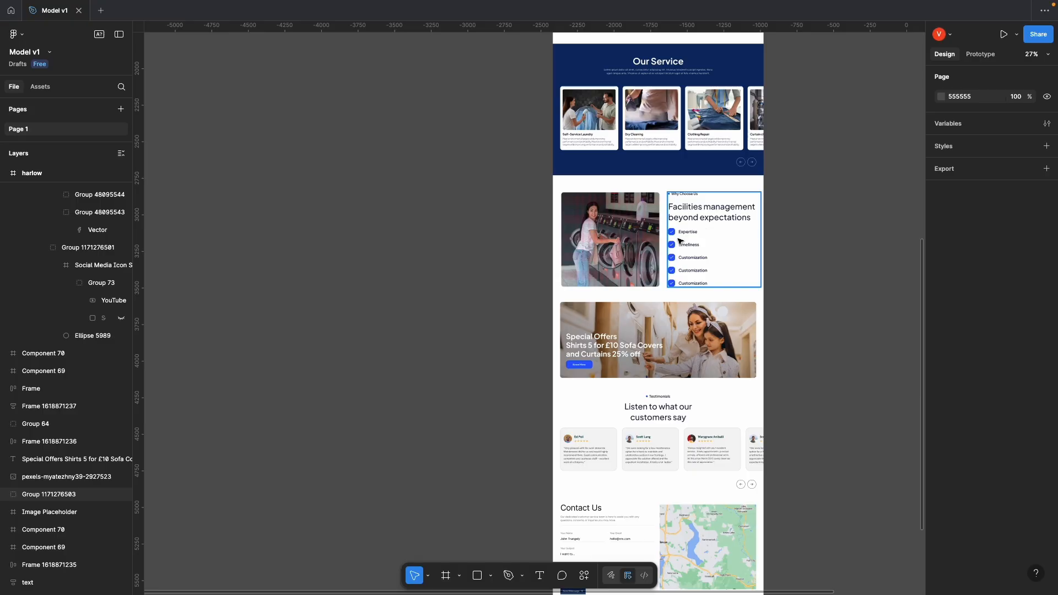
ctrl+scroll(694, 236, up, 5)
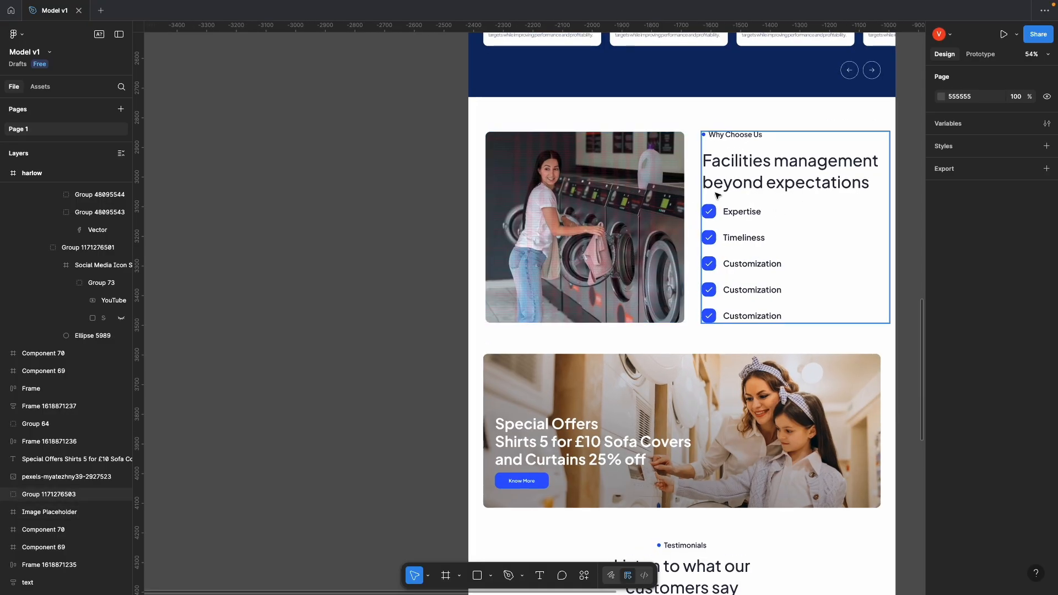
scroll(718, 195, down, 1)
scroll(669, 210, down, 4)
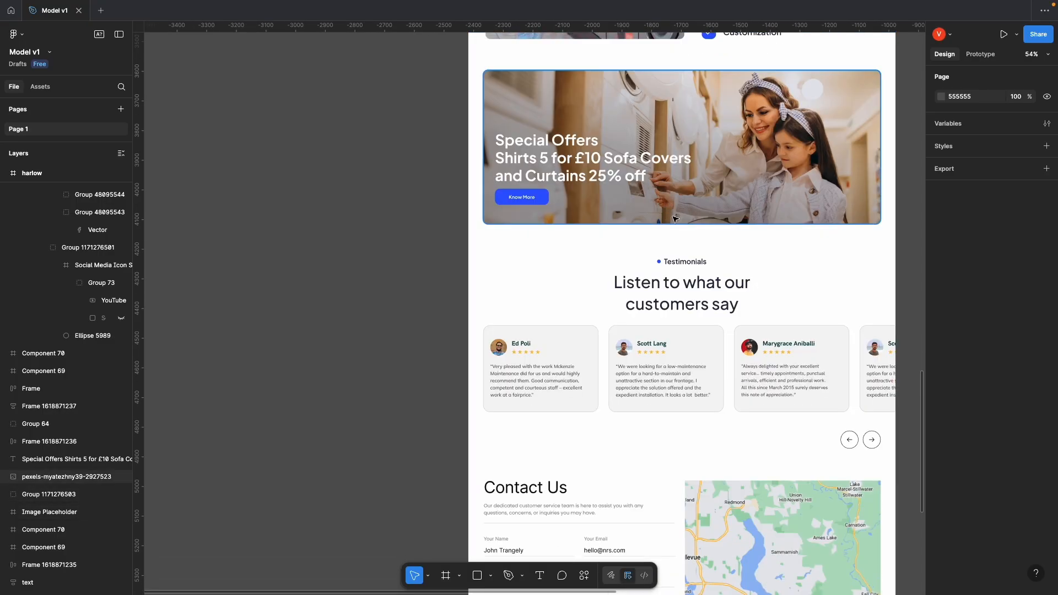
scroll(638, 248, up, 2)
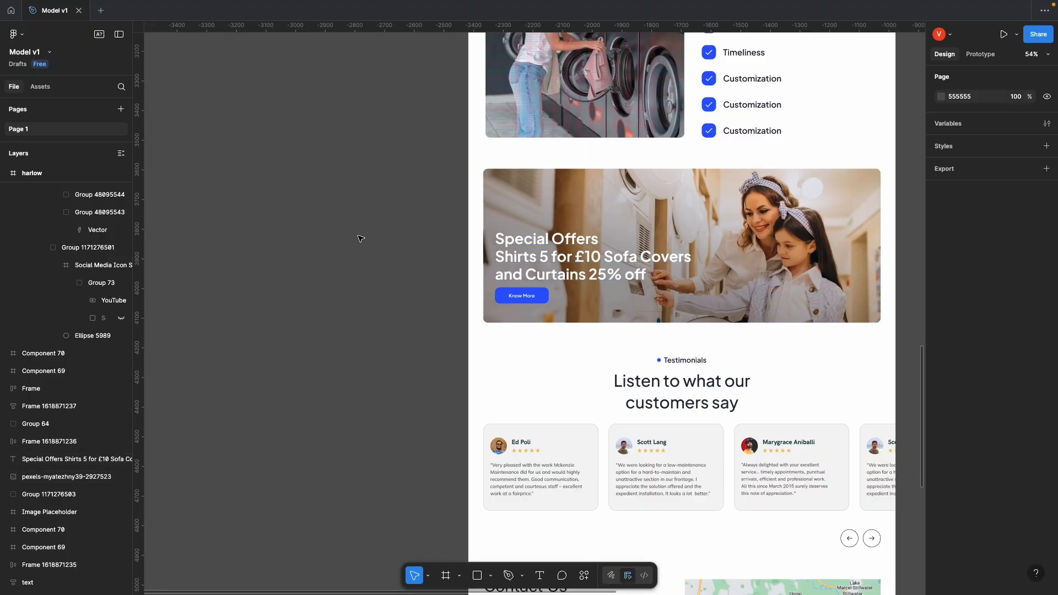
drag(523, 161, 371, 340)
drag(435, 165, 475, 359)
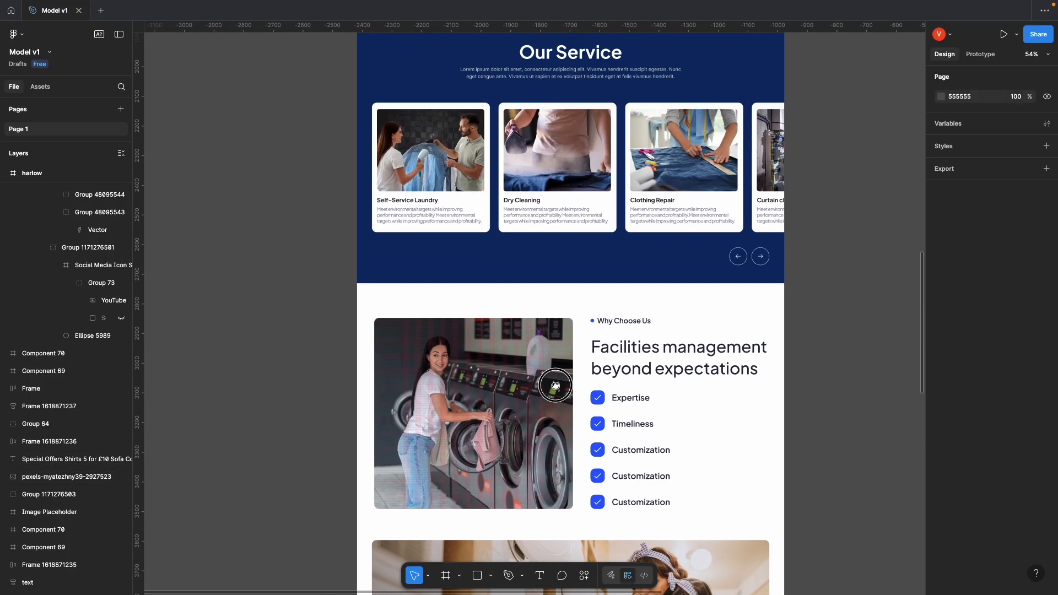
drag(568, 170, 573, 359)
drag(564, 206, 593, 358)
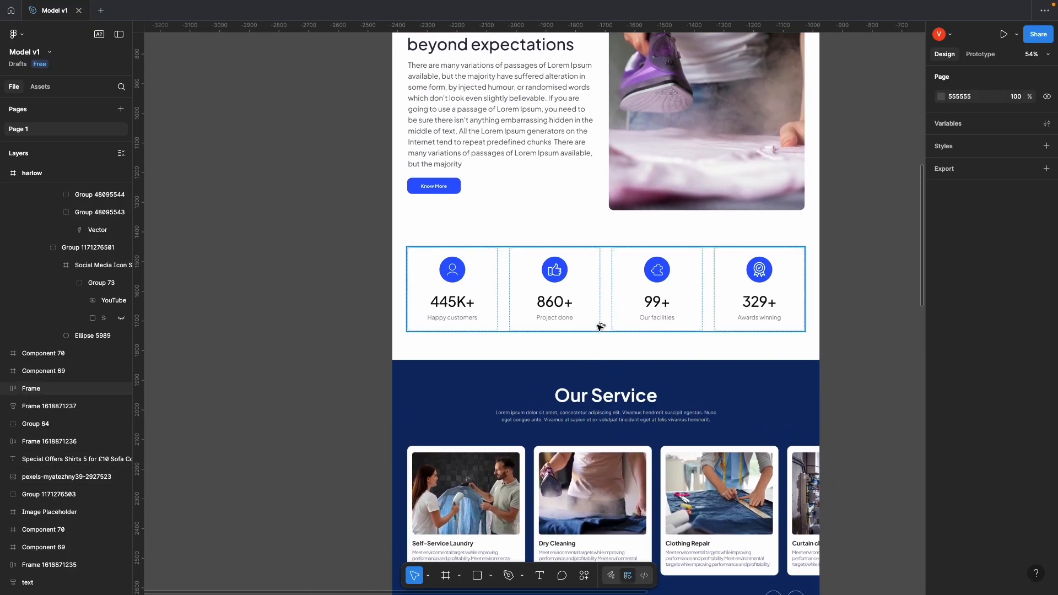
Step: Examine the row of four statistics cards in the design, checking the individual card frames and their layout
scroll(599, 329, up, 4)
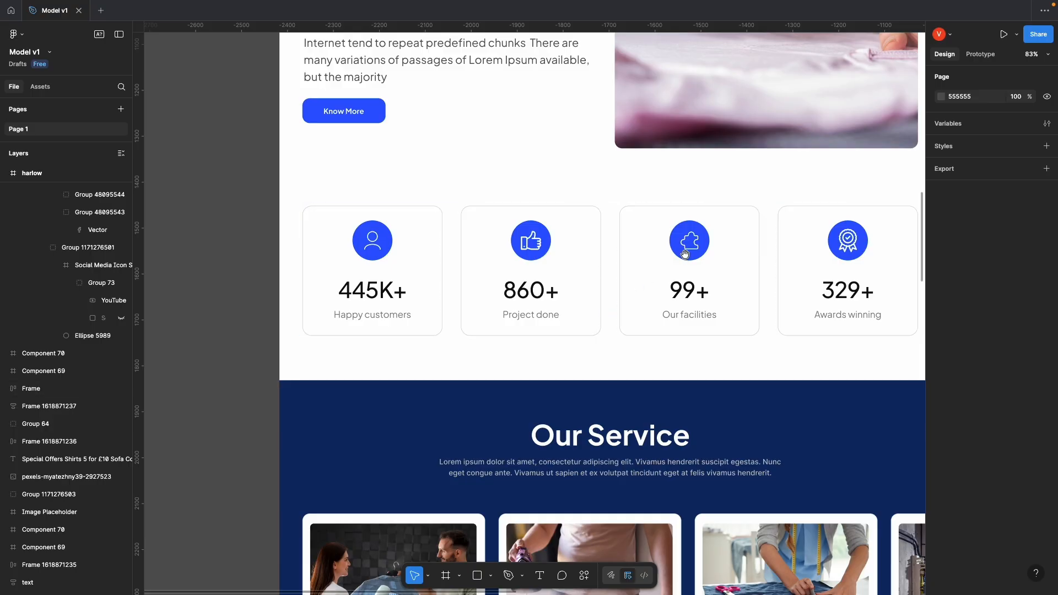
scroll(699, 212, down, 2)
scroll(699, 212, right, 2)
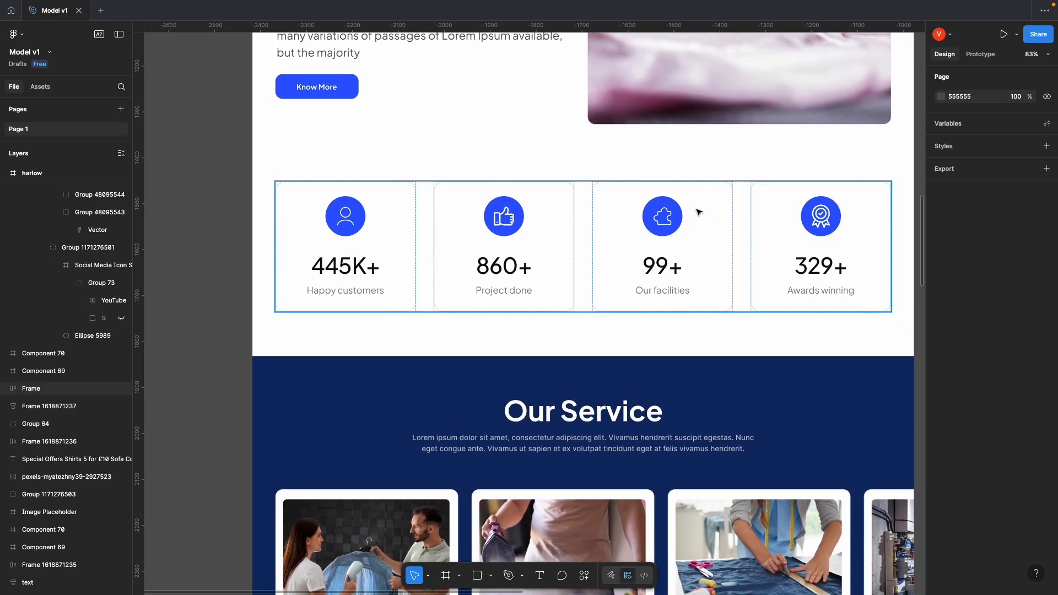
click(420, 300)
click(394, 245)
click(455, 215)
click(633, 233)
click(760, 249)
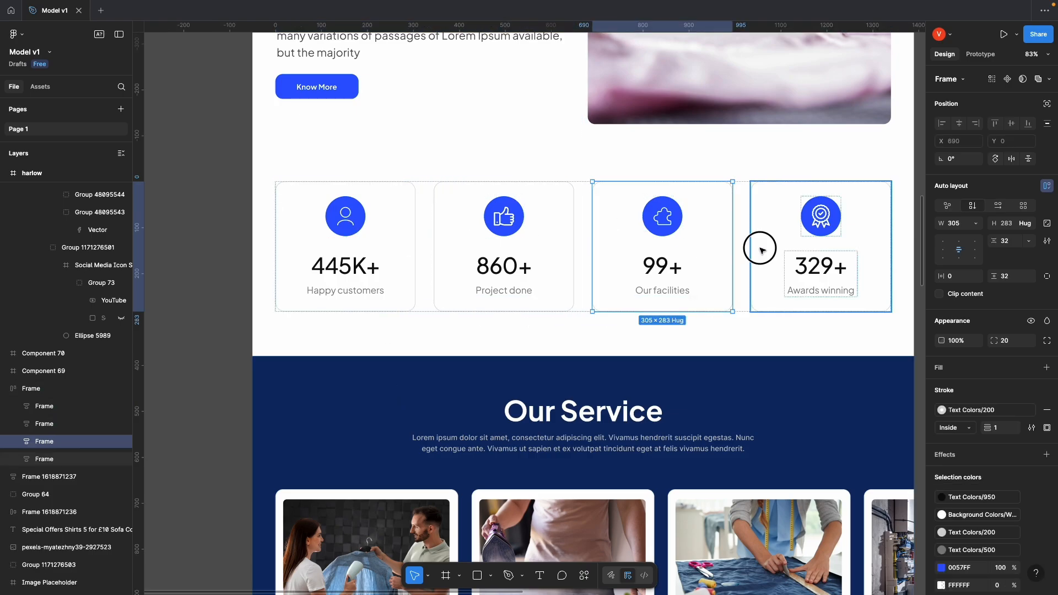
click(413, 308)
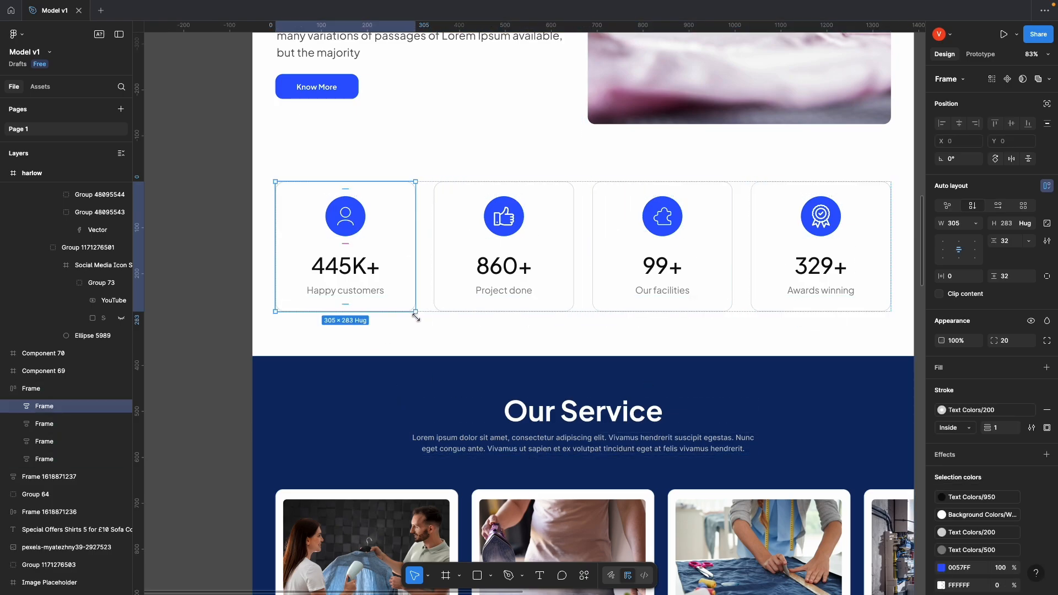
click(421, 350)
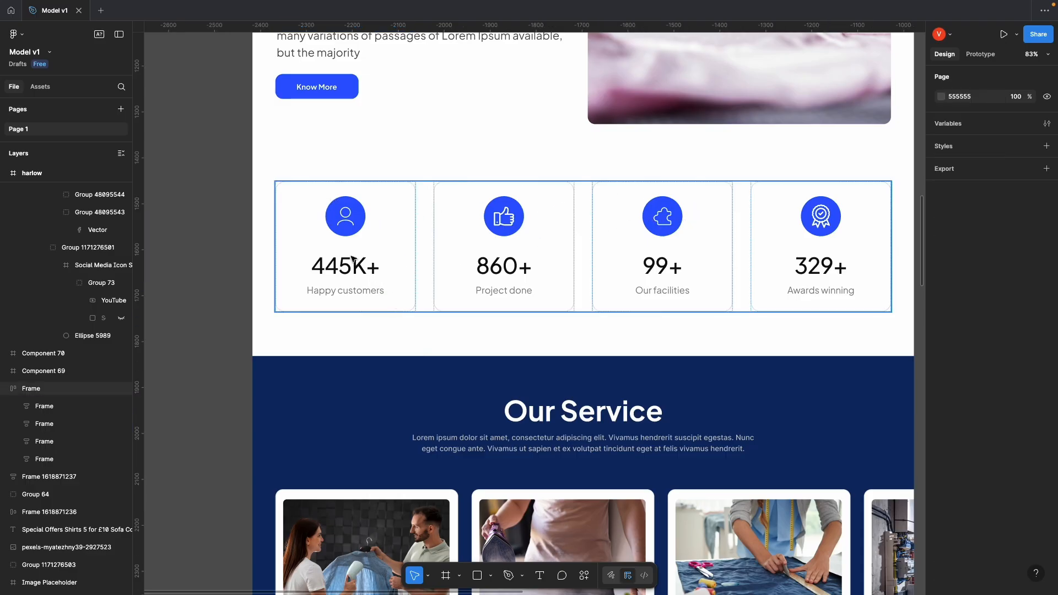
Step: Switch to Elementor in Chrome and add a flexbox container with four equal columns below the About us section
key(ctrl+Up)
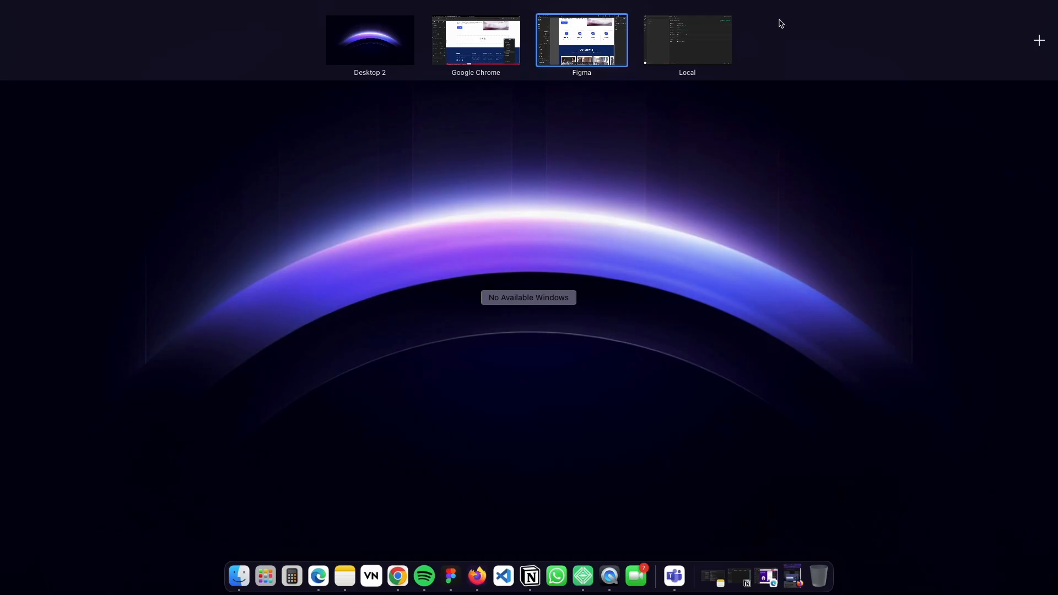
click(474, 40)
click(583, 316)
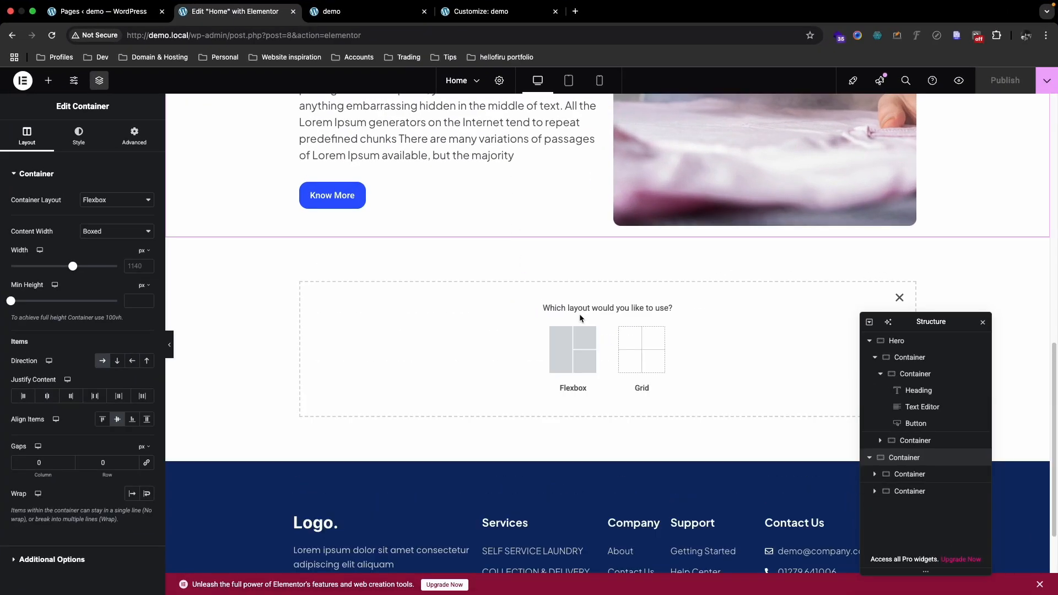
click(573, 352)
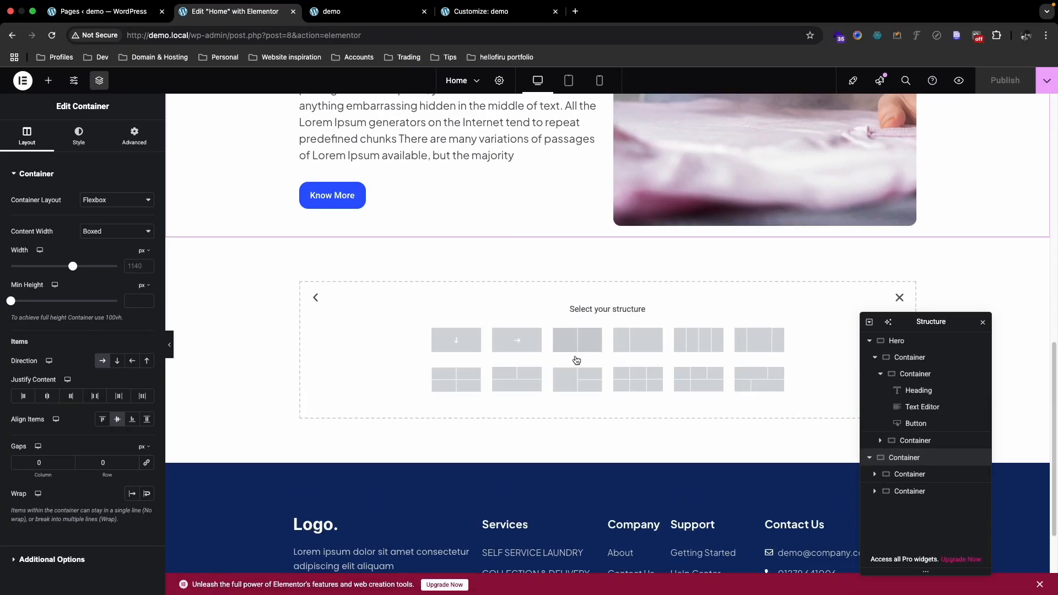
click(703, 346)
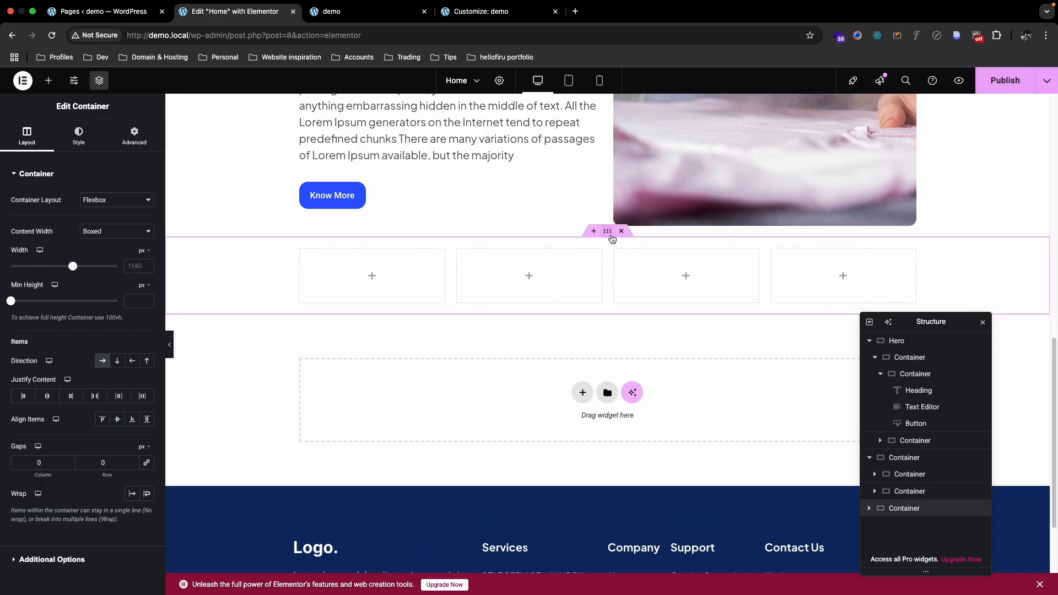
Step: Unlink the new container's margin and padding values and set its top padding to 100 px
click(135, 136)
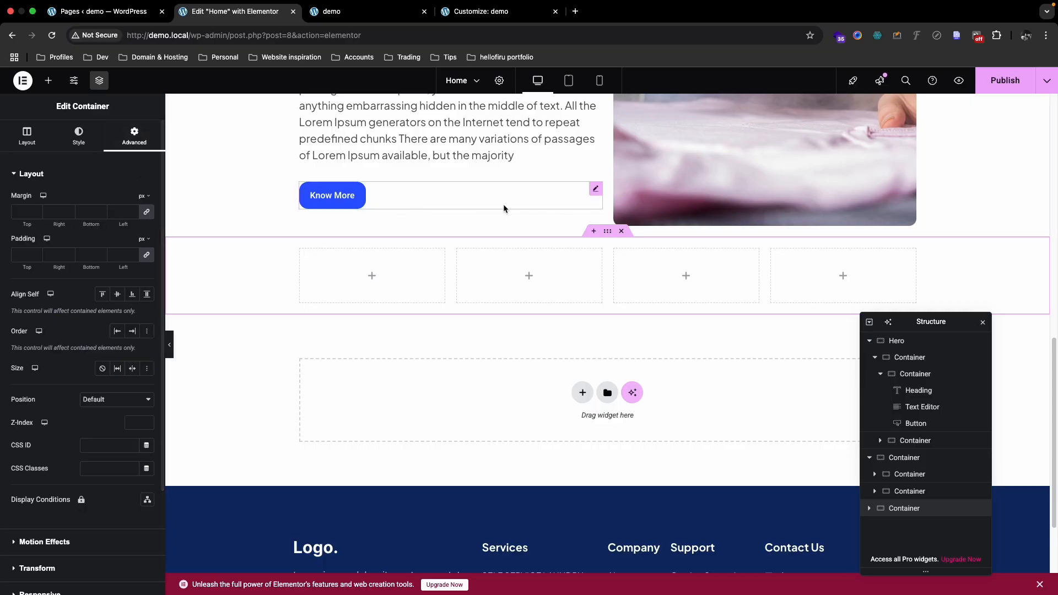
click(146, 213)
click(146, 255)
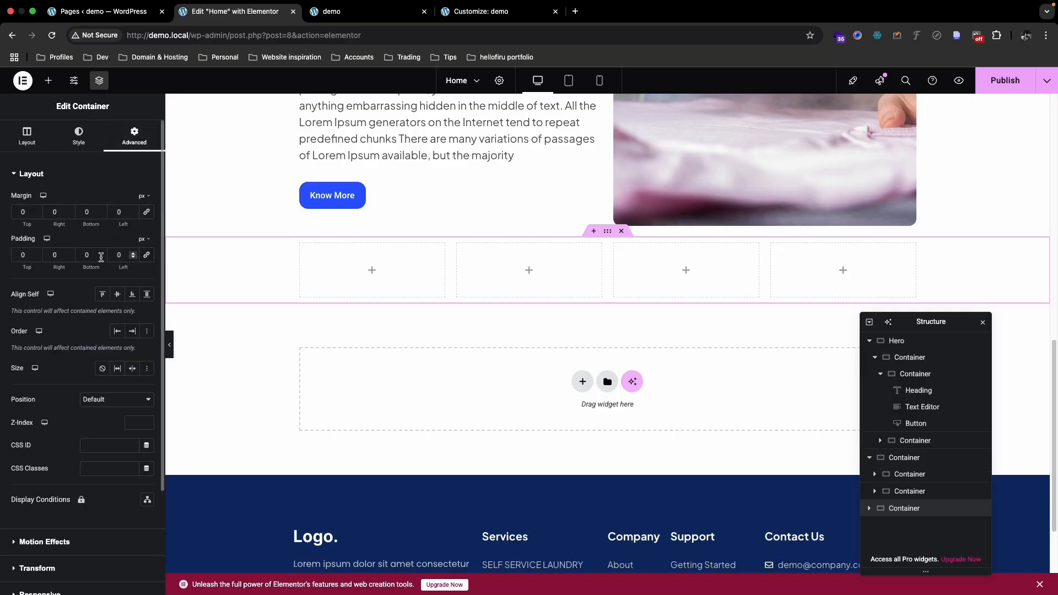
click(18, 255)
text(100)
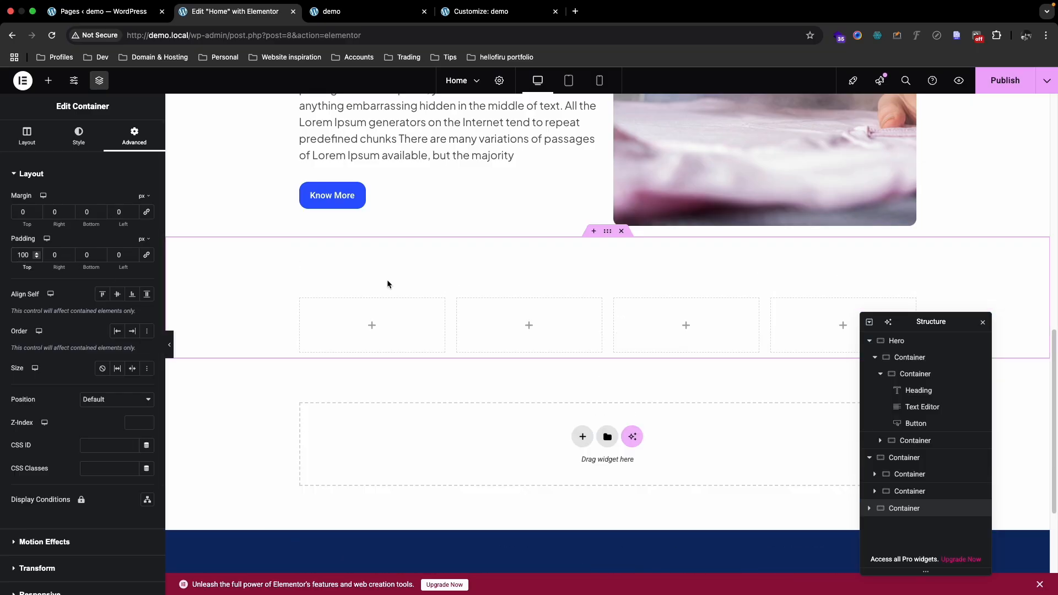
Step: Compare the first column of the new four-column container with the statistics cards in Figma, and return to Elementor in Chrome
scroll(587, 280, down, 2)
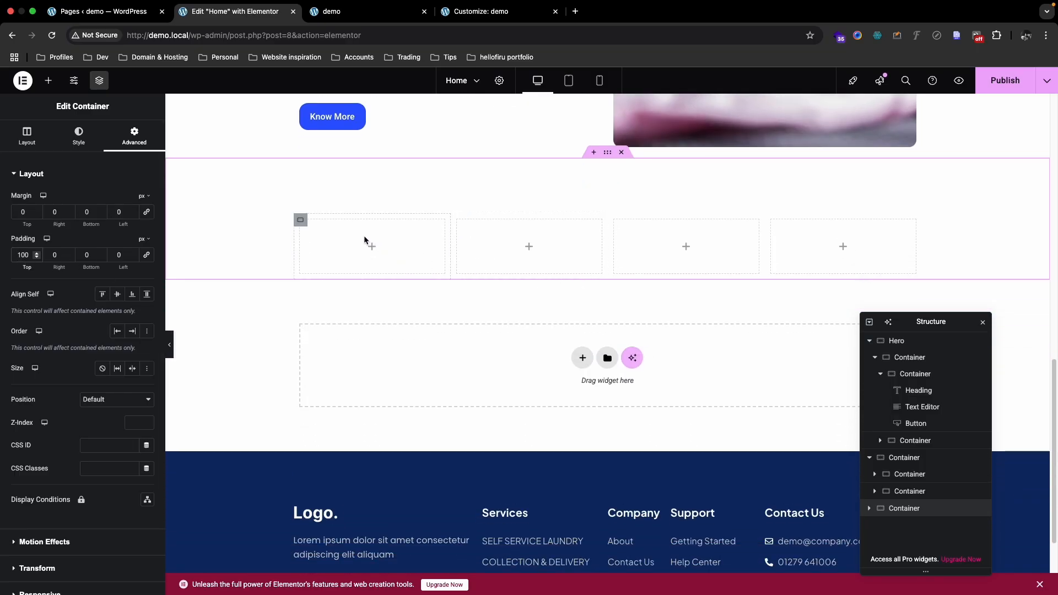
click(302, 221)
key(ctrl+Up)
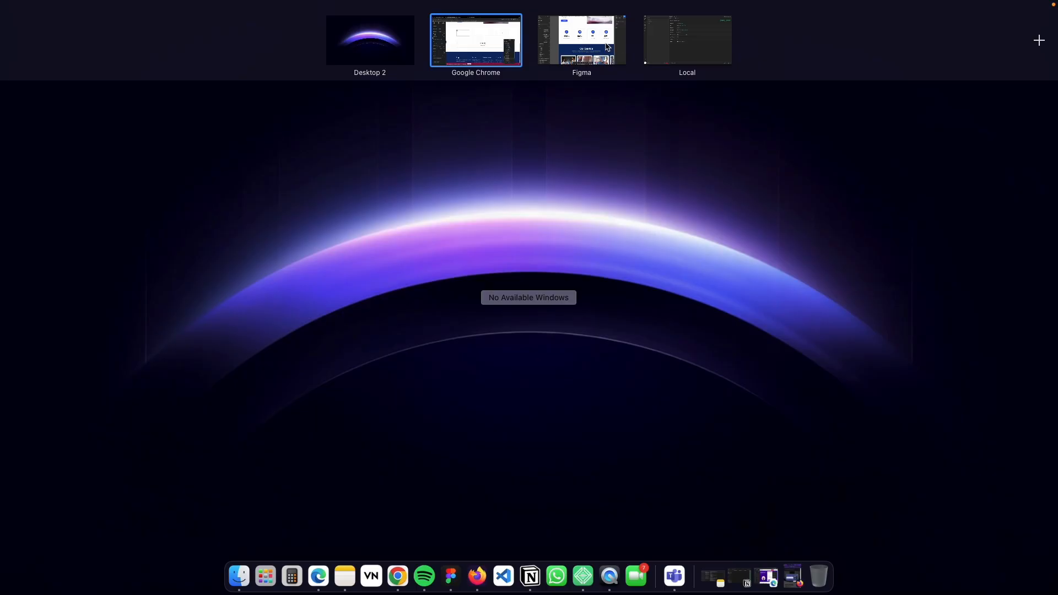
click(582, 39)
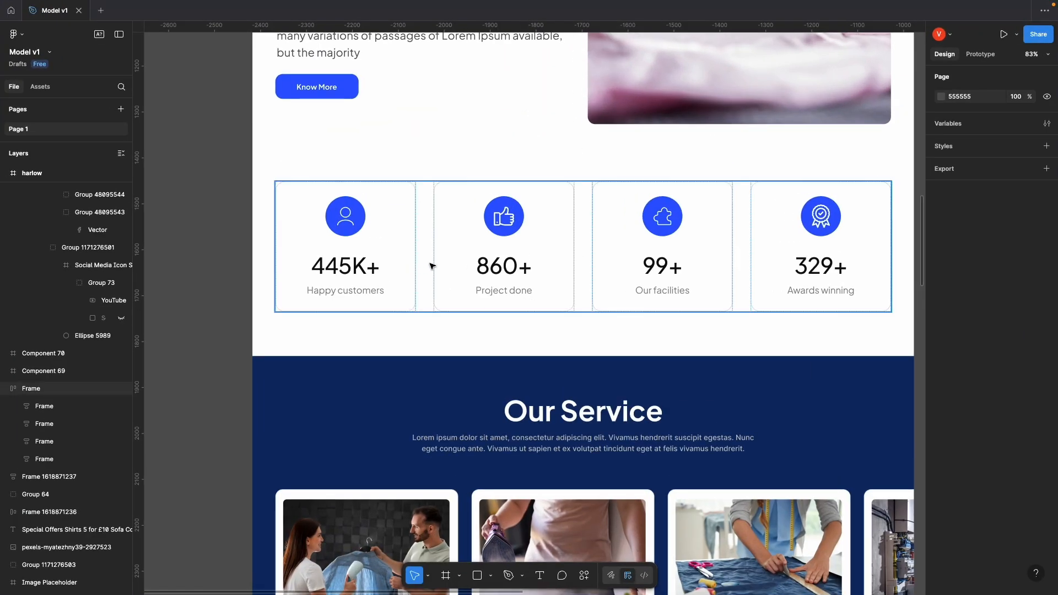
key(ctrl+Up)
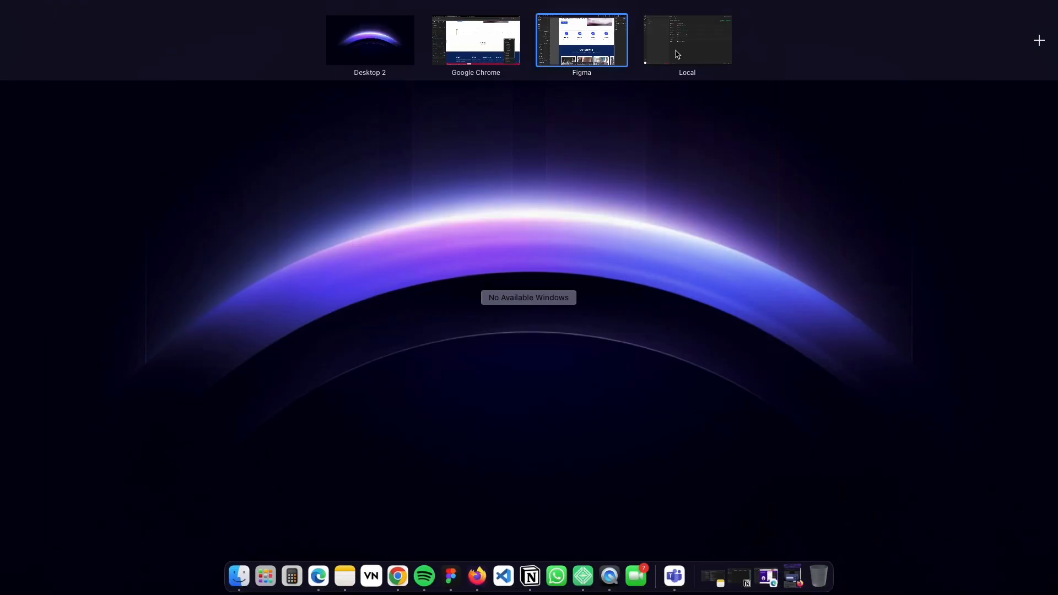
click(475, 36)
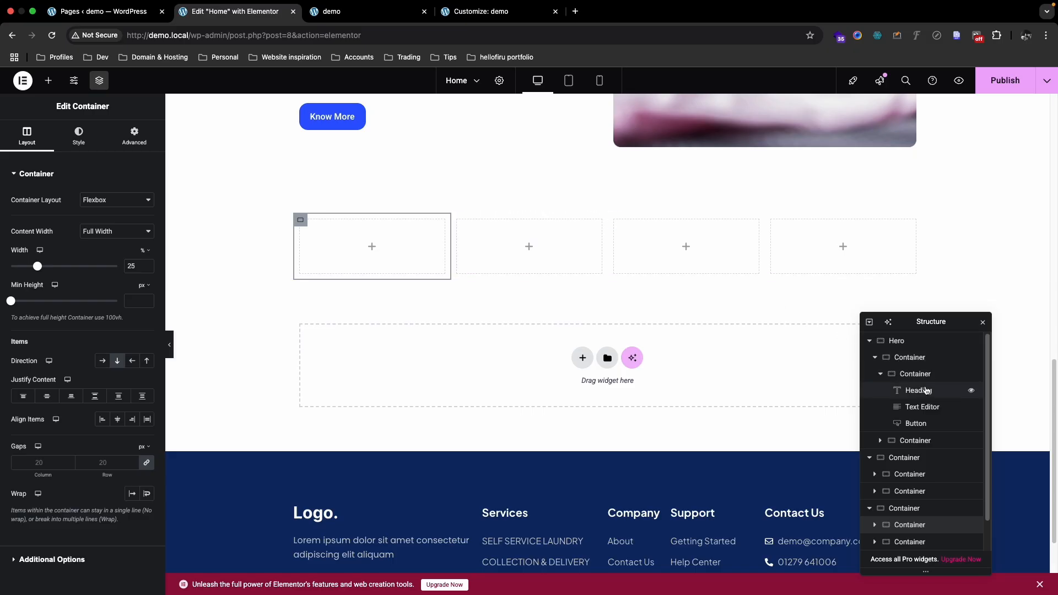
Step: Set the column gap of the four-column container to 30 px
click(607, 153)
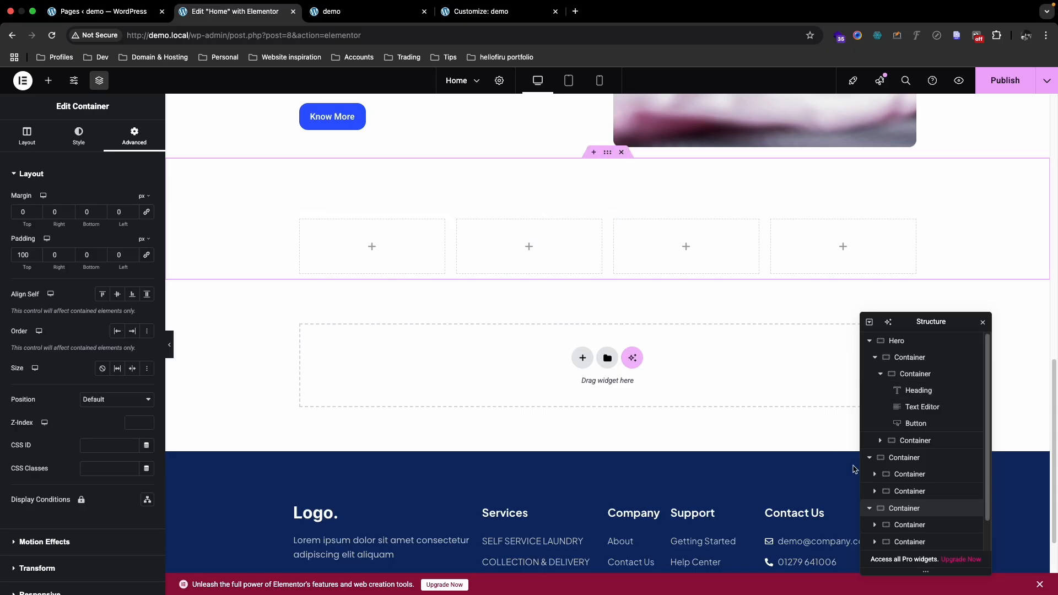
scroll(896, 508, down, 2)
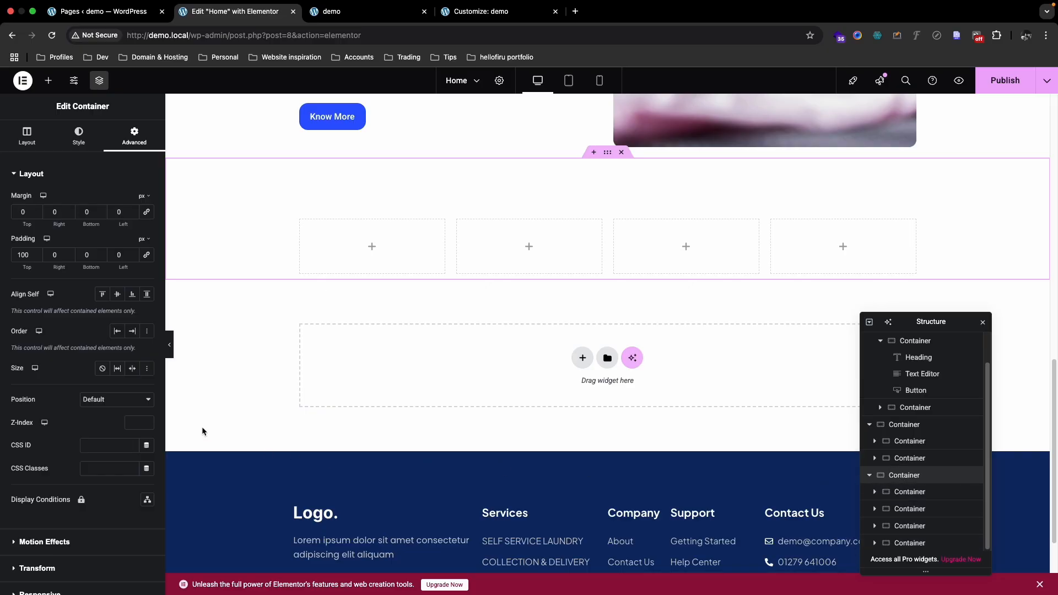
click(40, 128)
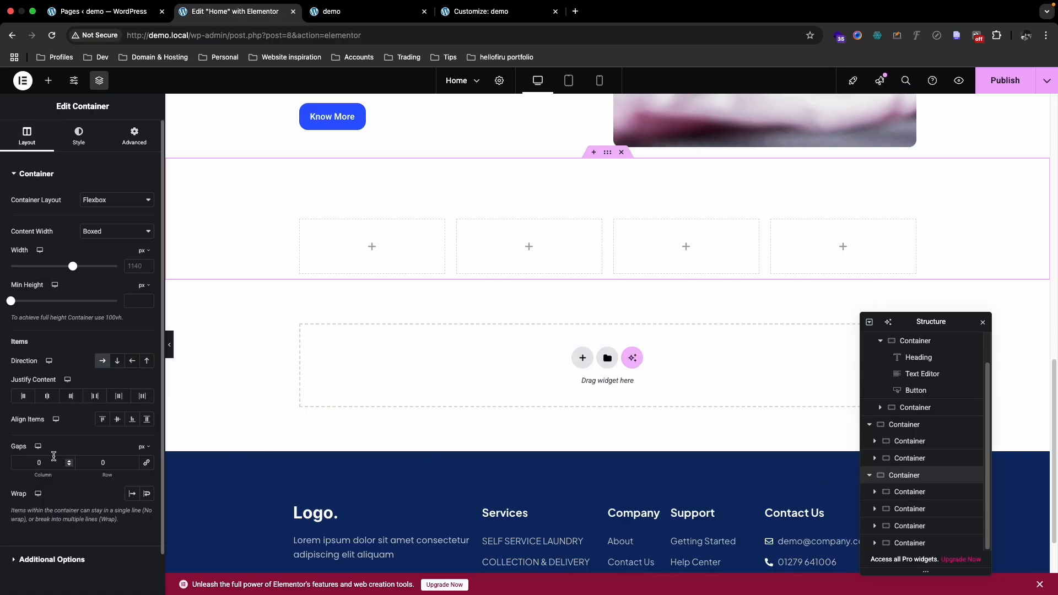
double_click(21, 447)
drag(23, 446, 26, 446)
click(34, 465)
text(3)
click(46, 462)
double_click(46, 462)
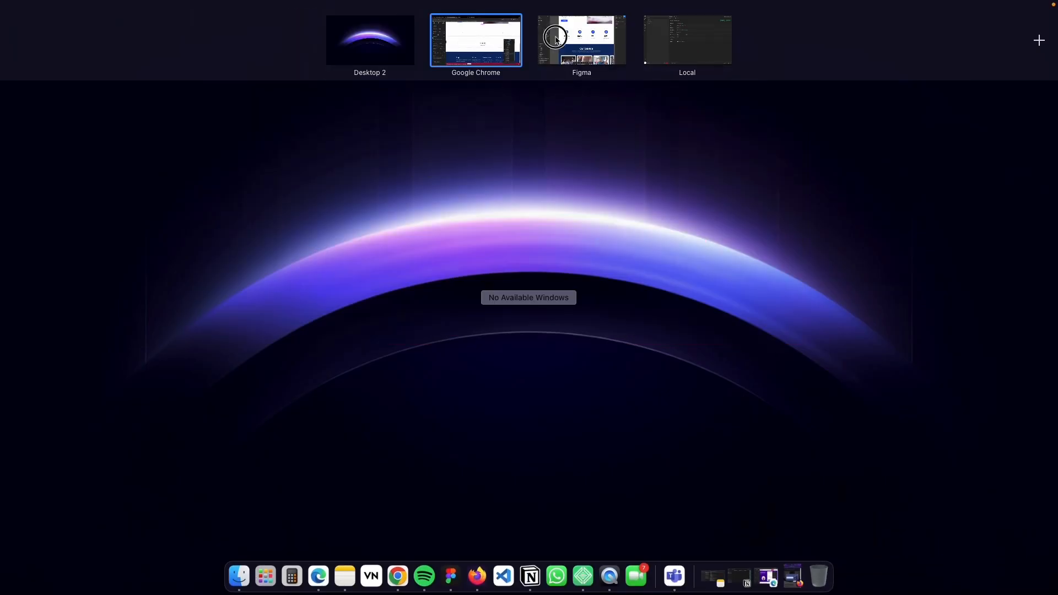
Step: Check the card spacing in the Figma design and set the four-column container's column gap to 20 px in Elementor
click(582, 39)
mouse_move(1057, 0)
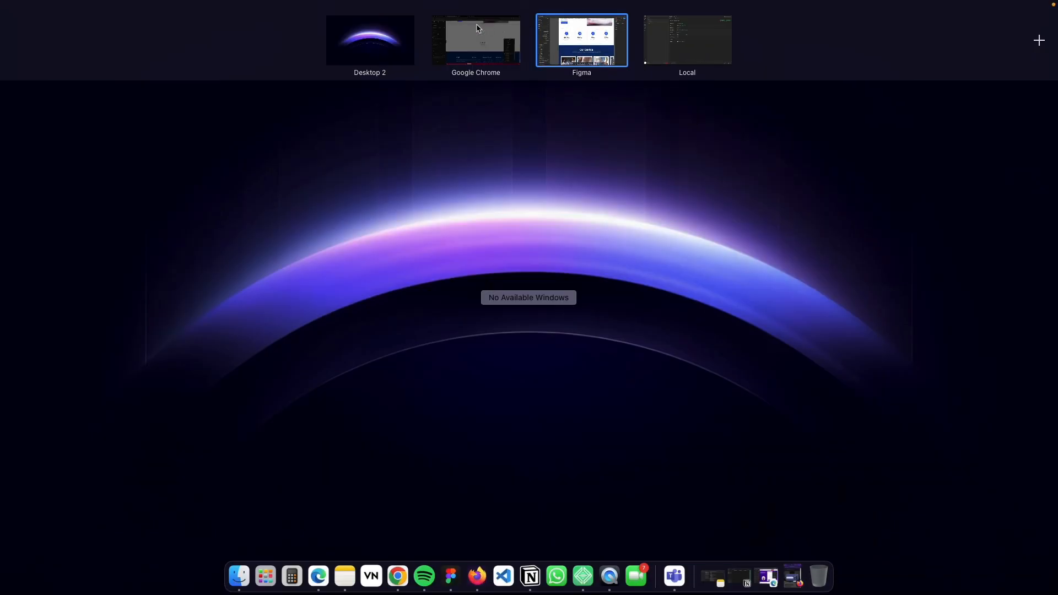
click(475, 27)
click(47, 462)
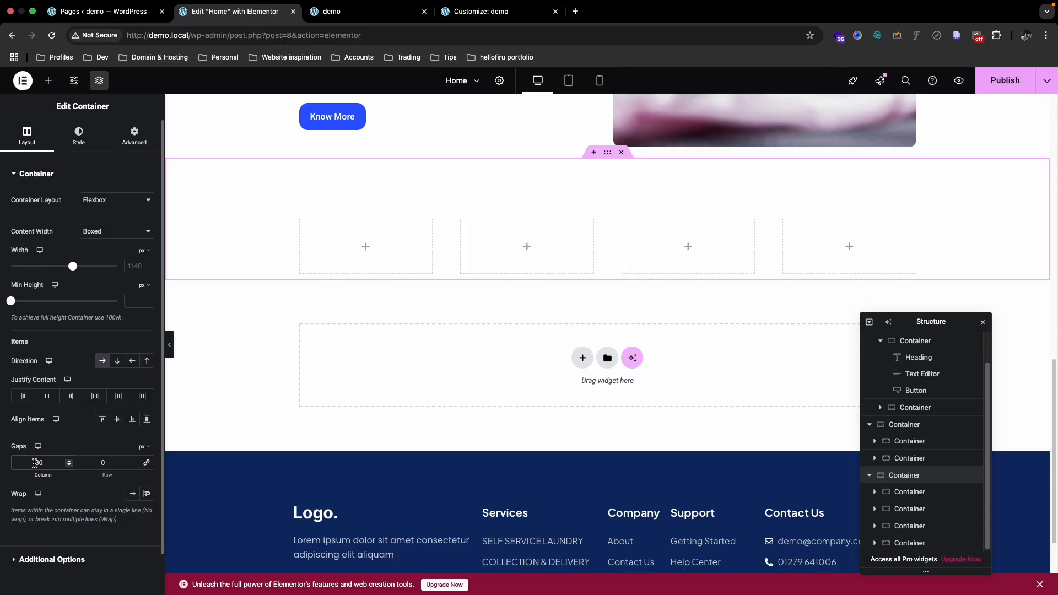
drag(39, 463, 31, 462)
text(20)
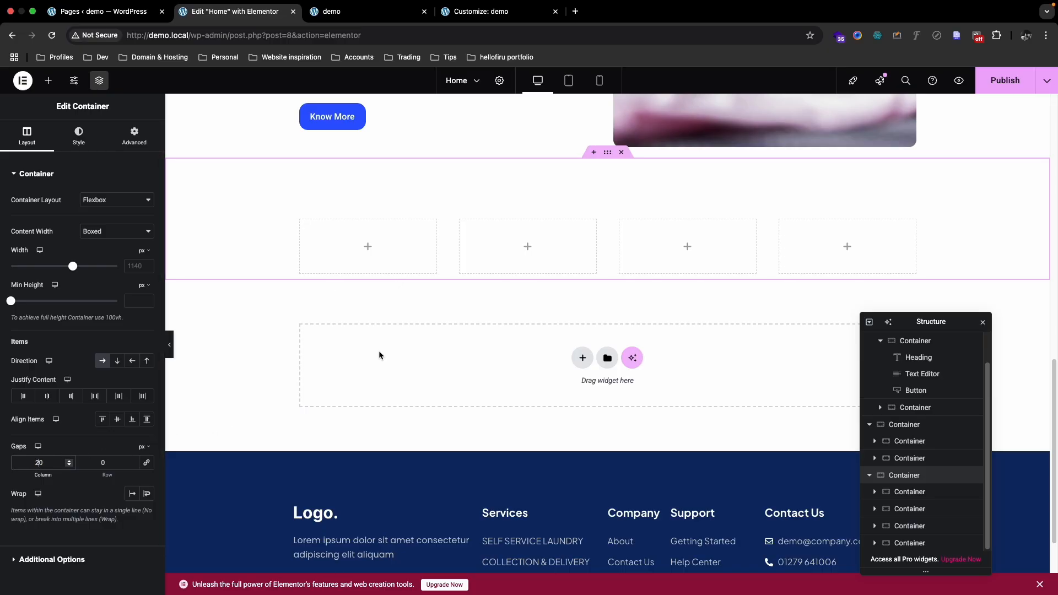
Step: Switch to Figma and examine the icon, number and label that make up the Happy customers card
key(ctrl+Up)
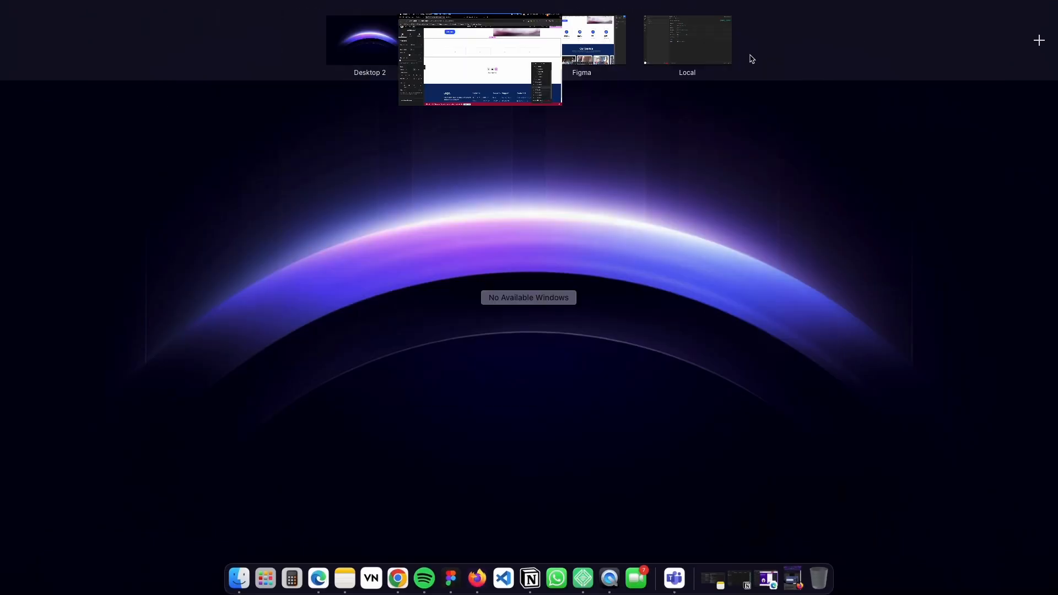
click(612, 55)
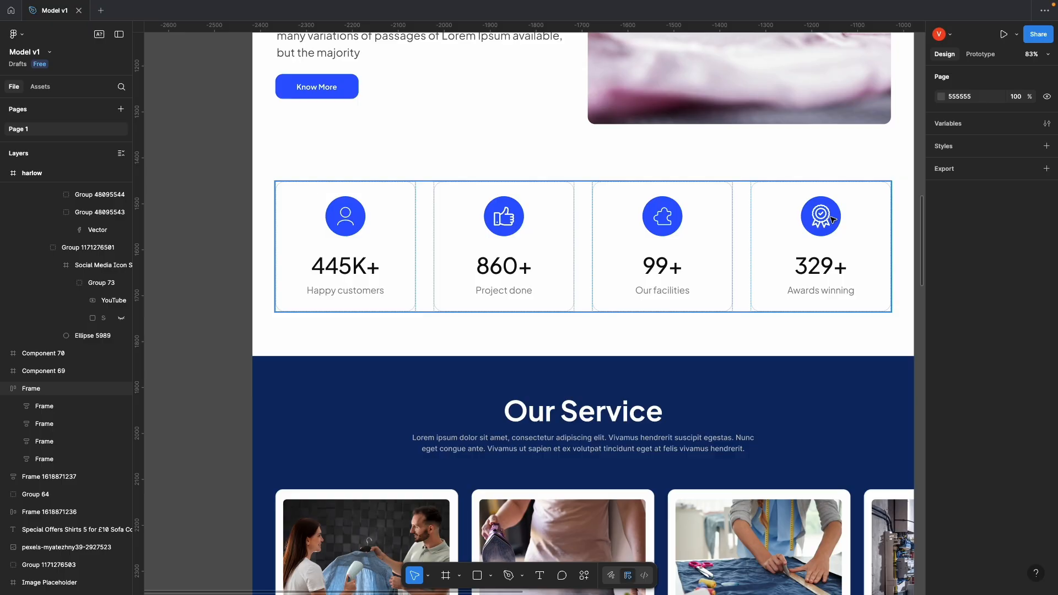
click(359, 214)
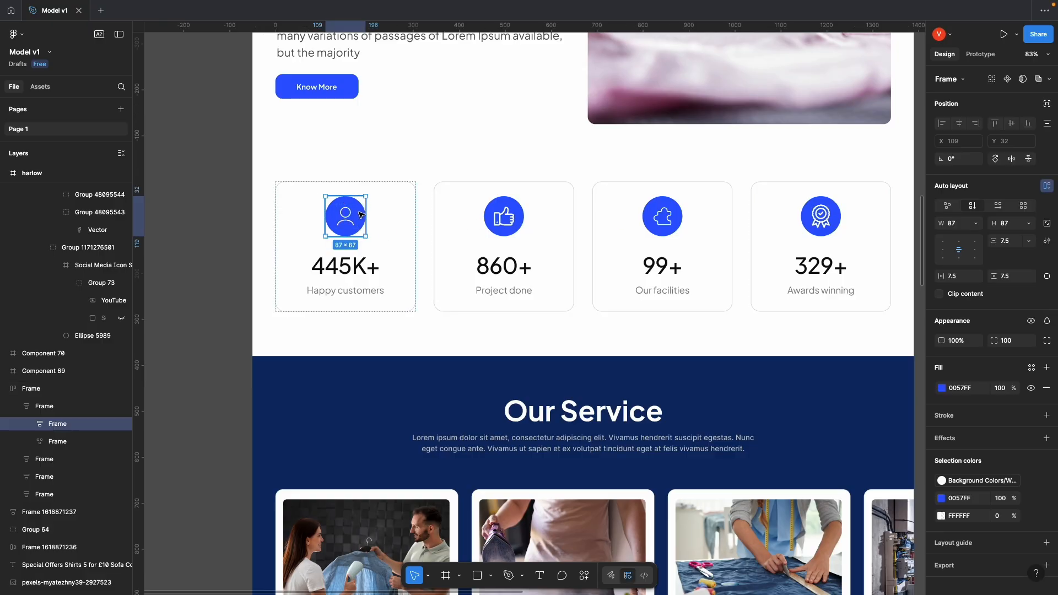
click(357, 267)
double_click(331, 267)
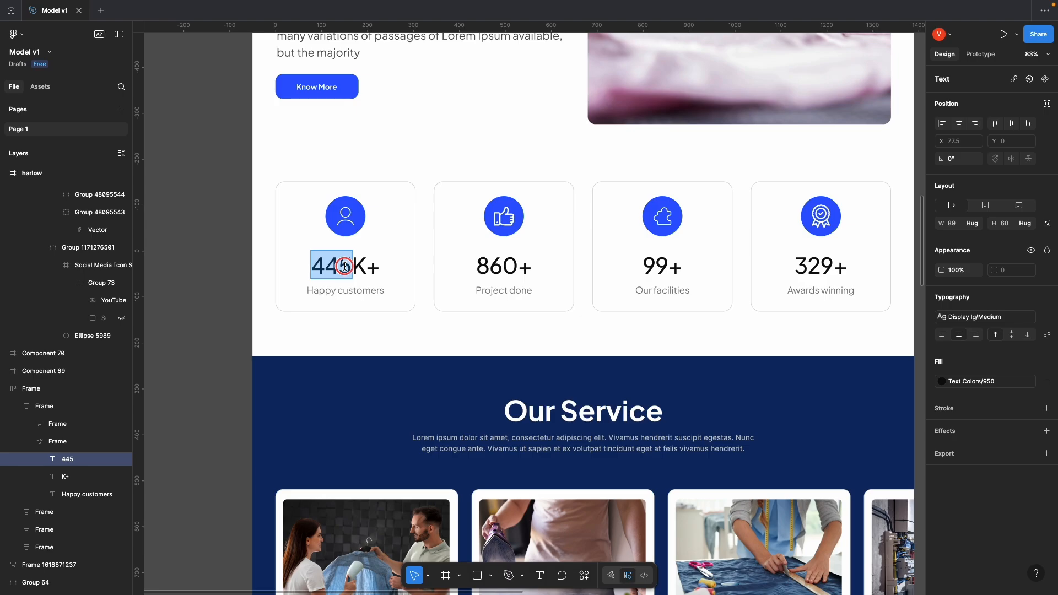
double_click(355, 289)
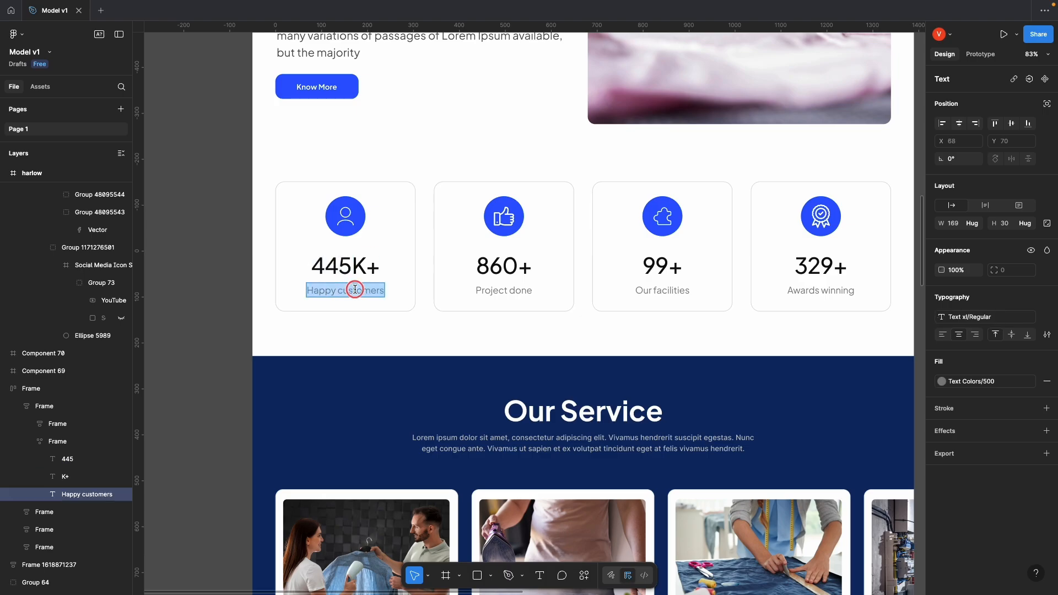
click(347, 321)
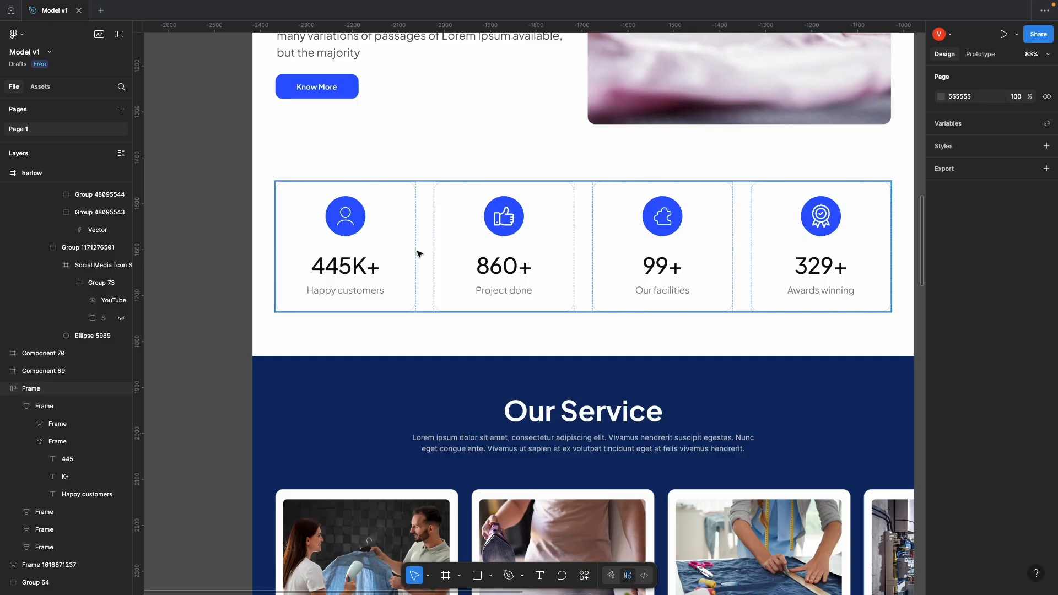
Step: Export the round blue icon frames of all four statistics cards as 1x PNG files to the Downloads folder
ctrl+click(335, 231)
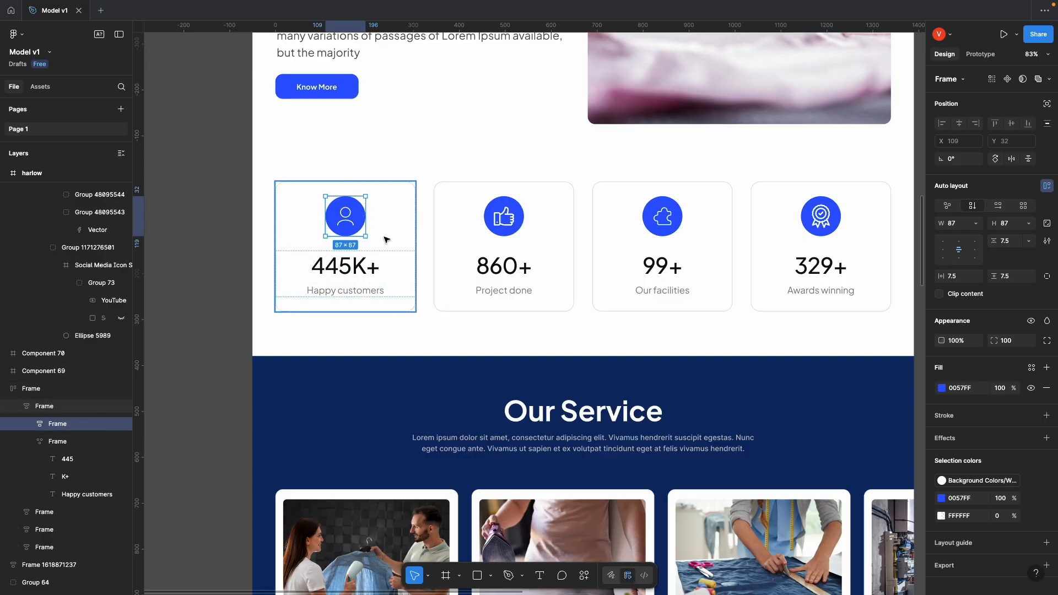
ctrl+click(510, 218)
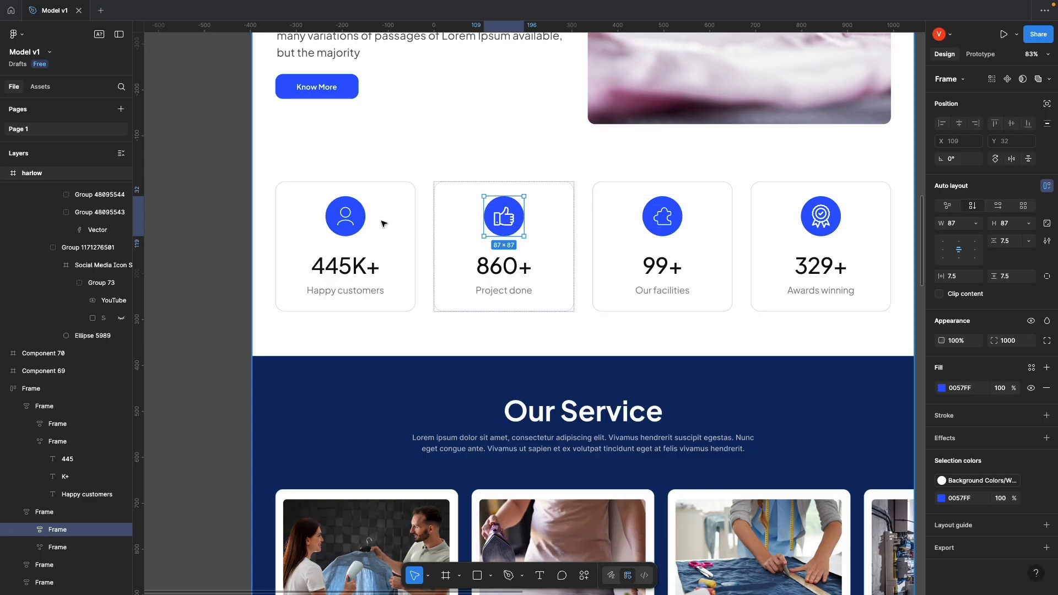
shift+click(359, 220)
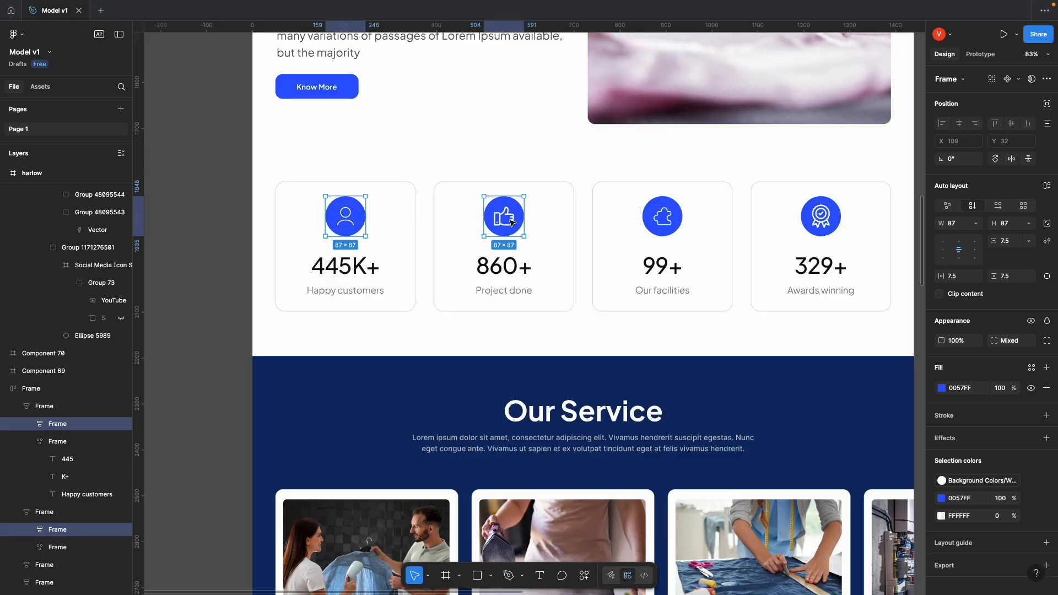
shift+click(647, 215)
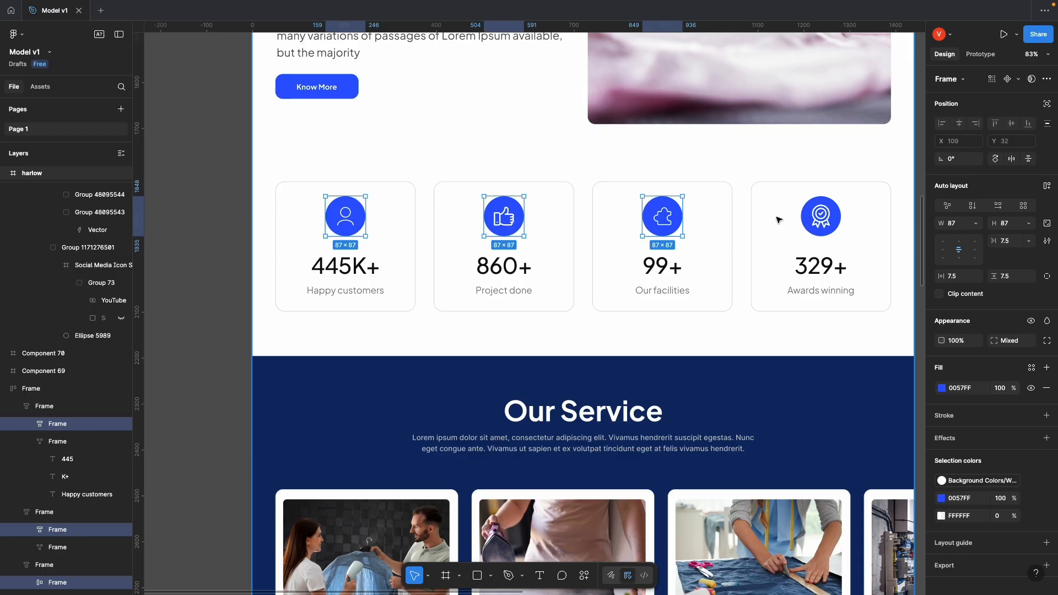
shift+click(807, 219)
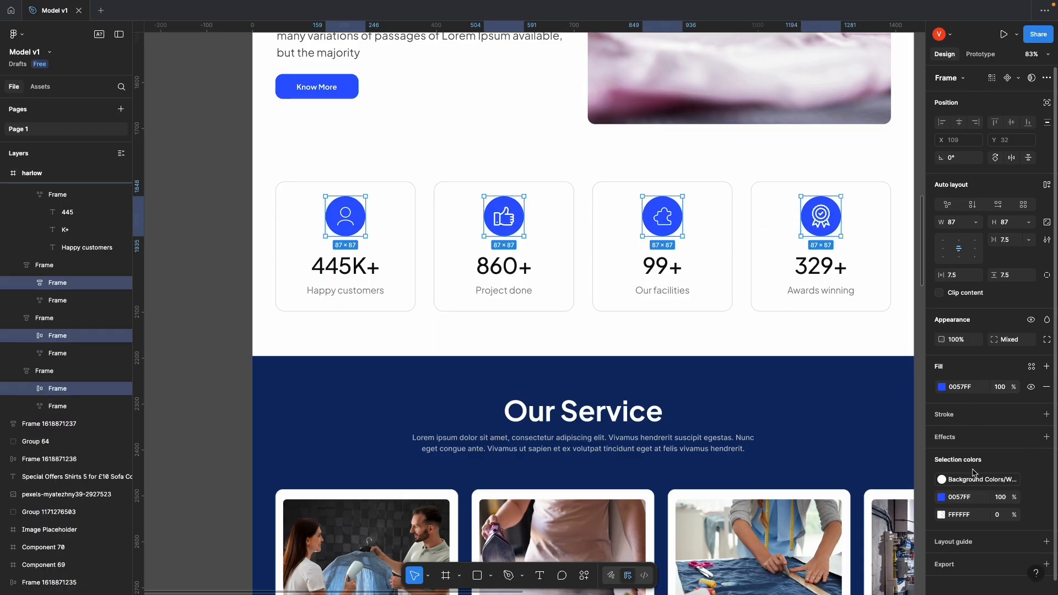
scroll(980, 485, down, 1)
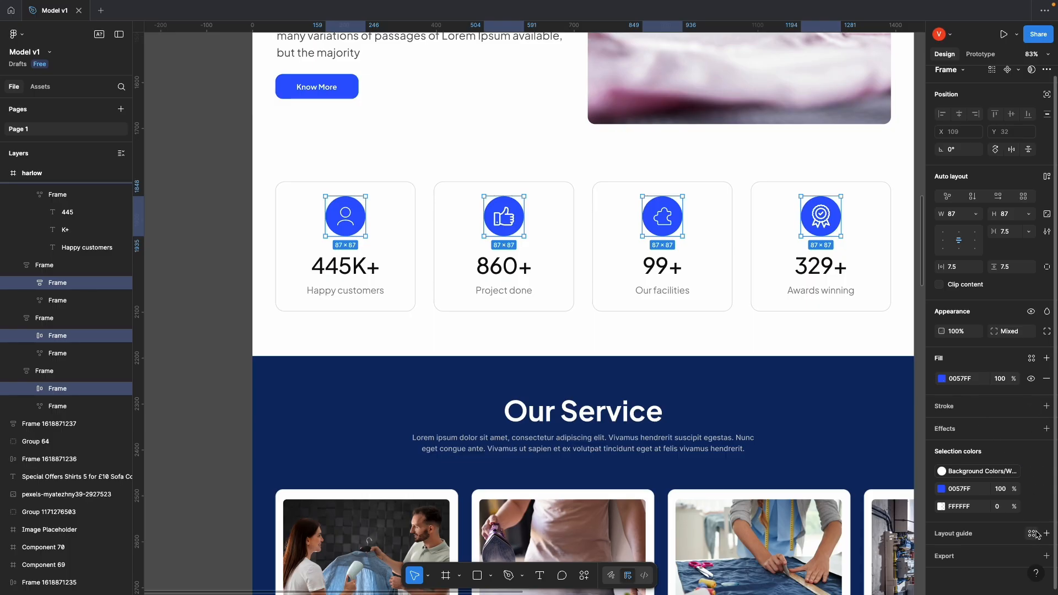
click(1047, 556)
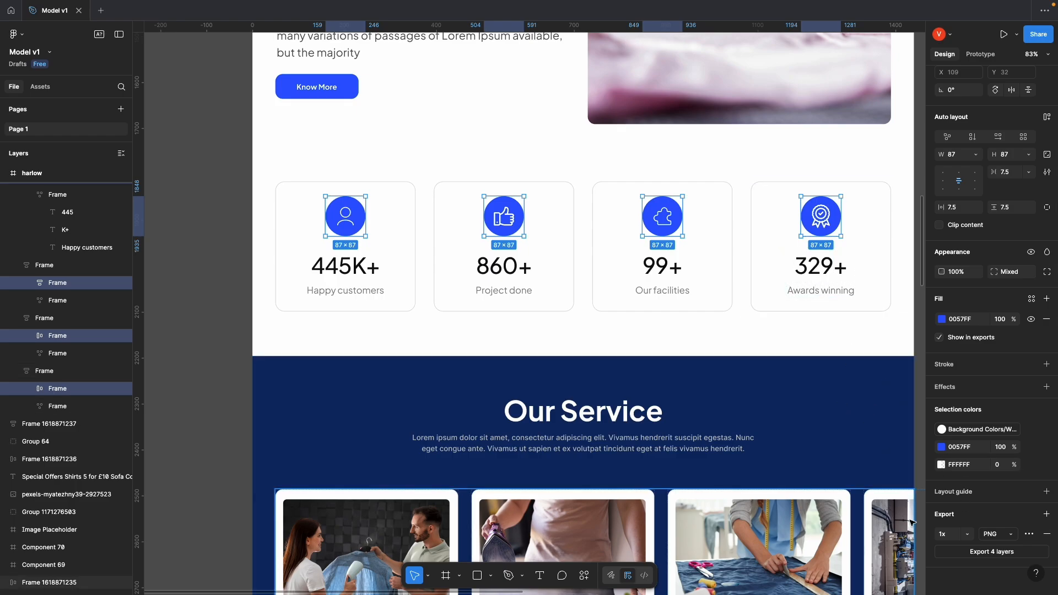
click(1003, 537)
click(1003, 536)
click(1009, 553)
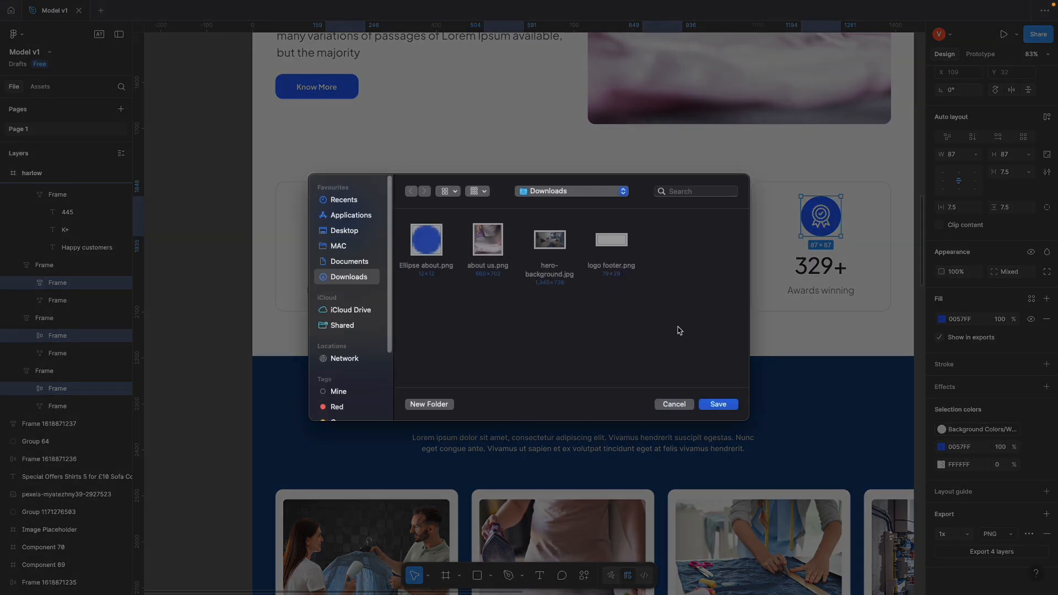
click(718, 404)
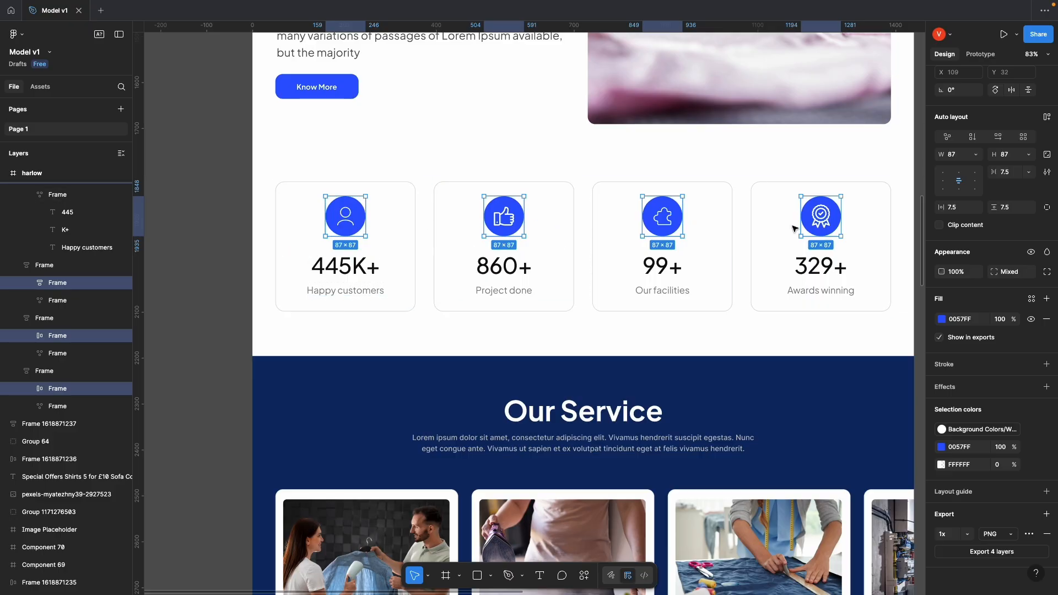
Step: Switch to Finder and check the four exported icon images in the Downloads folder, closing the window when done
key(ctrl+Up)
click(606, 237)
click(238, 575)
click(211, 215)
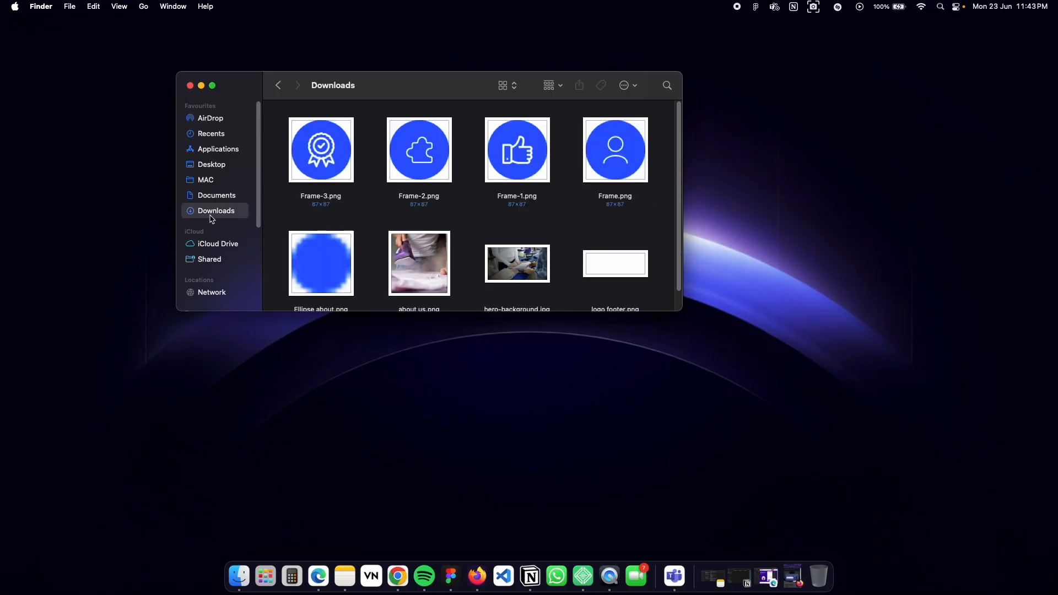
drag(283, 134, 642, 217)
click(568, 169)
click(189, 85)
Step: Switch to Elementor in Chrome, add an Image widget to the first statistics column and open its image selection
key(ctrl+Up)
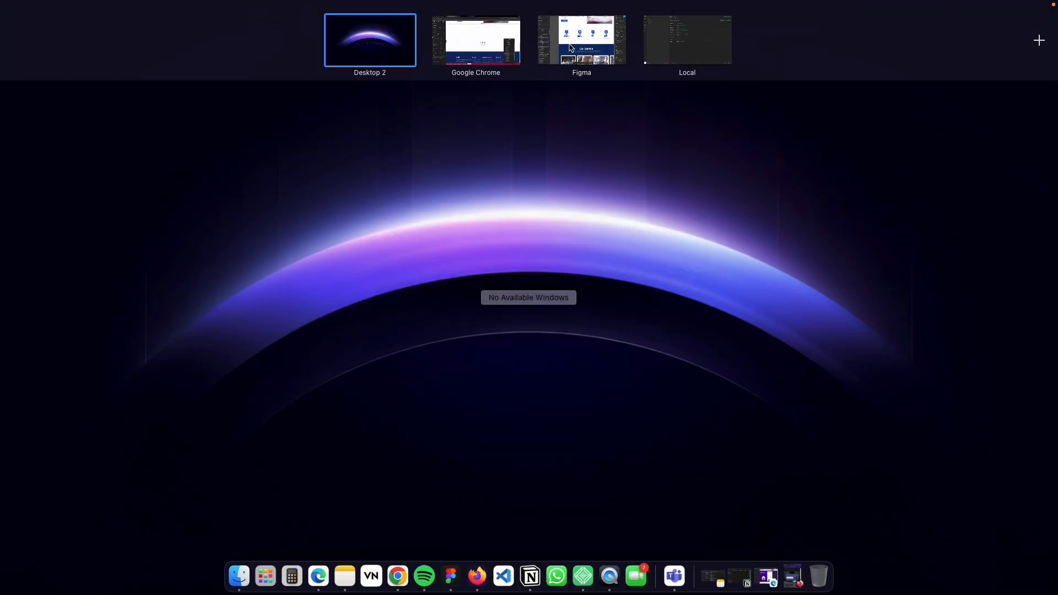
click(468, 42)
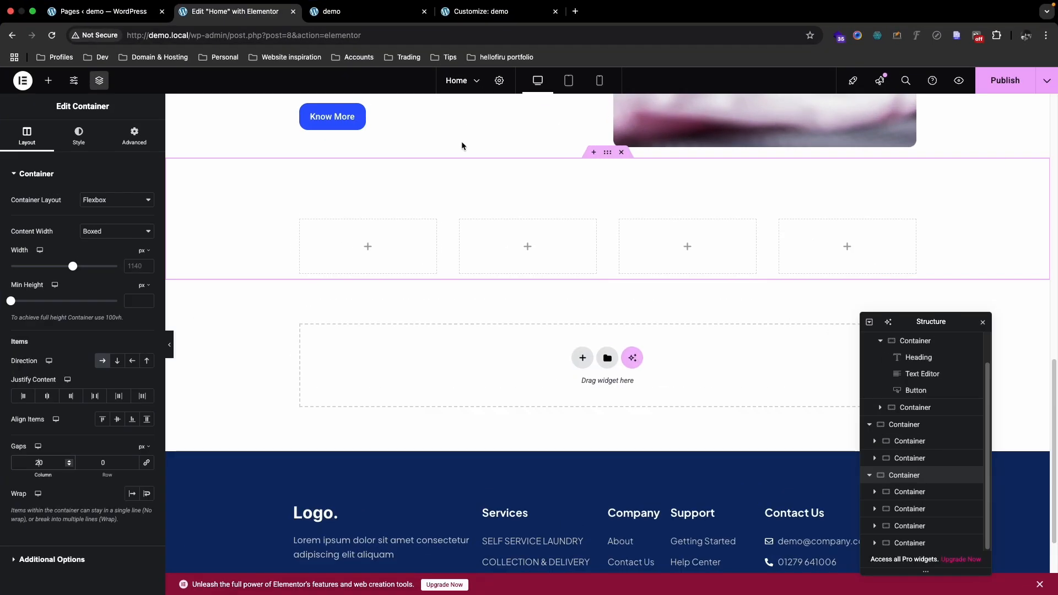
click(48, 80)
drag(121, 309, 363, 257)
click(103, 233)
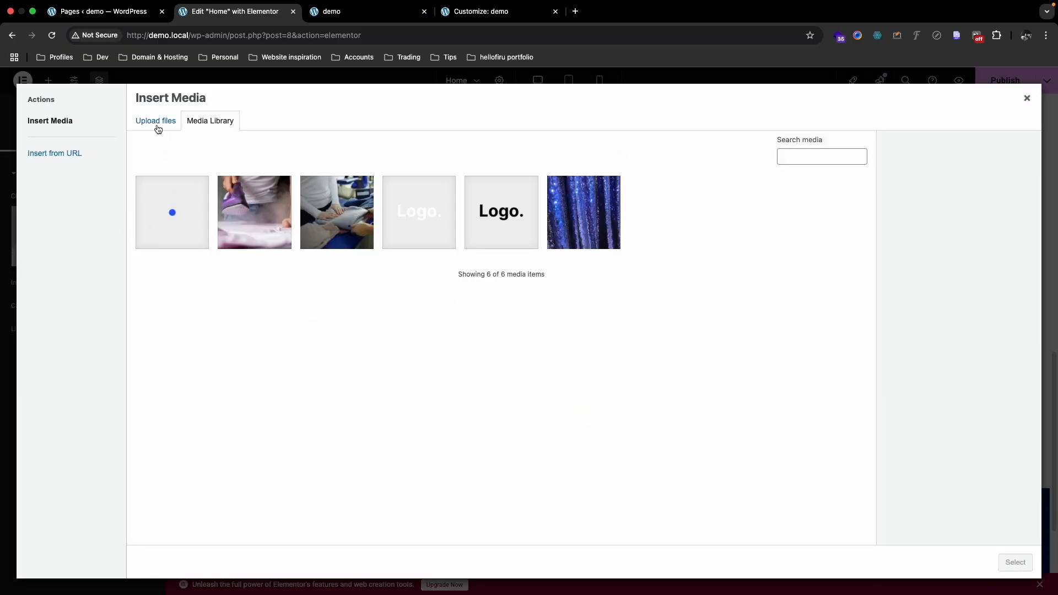
Step: Upload Frame.png, Frame-1.png, Frame-2.png and Frame-3.png to the media library and insert Frame.png as the first column's image
click(156, 123)
click(570, 309)
drag(406, 246, 649, 302)
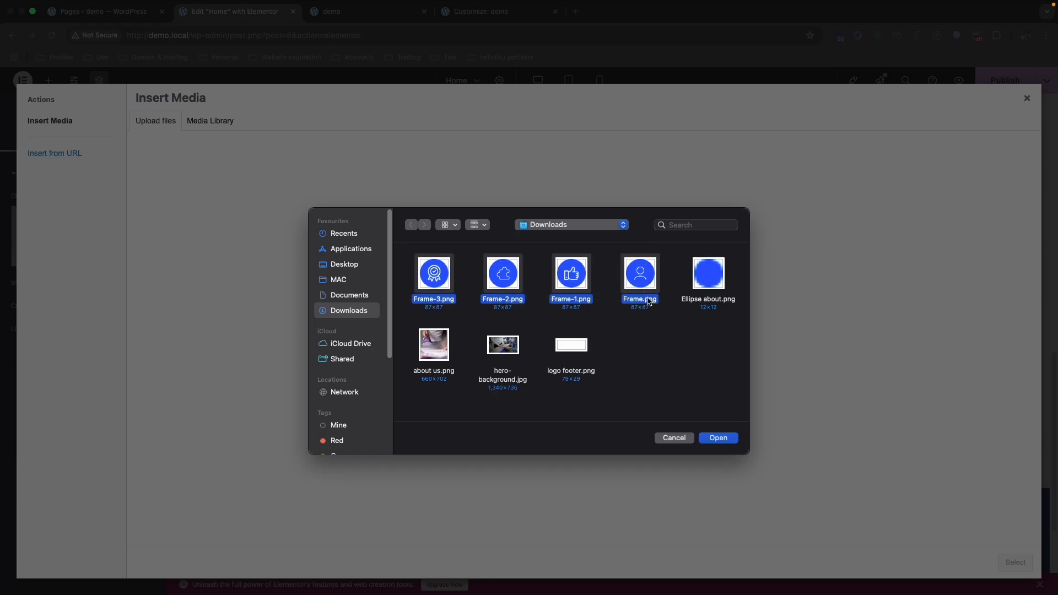
click(718, 438)
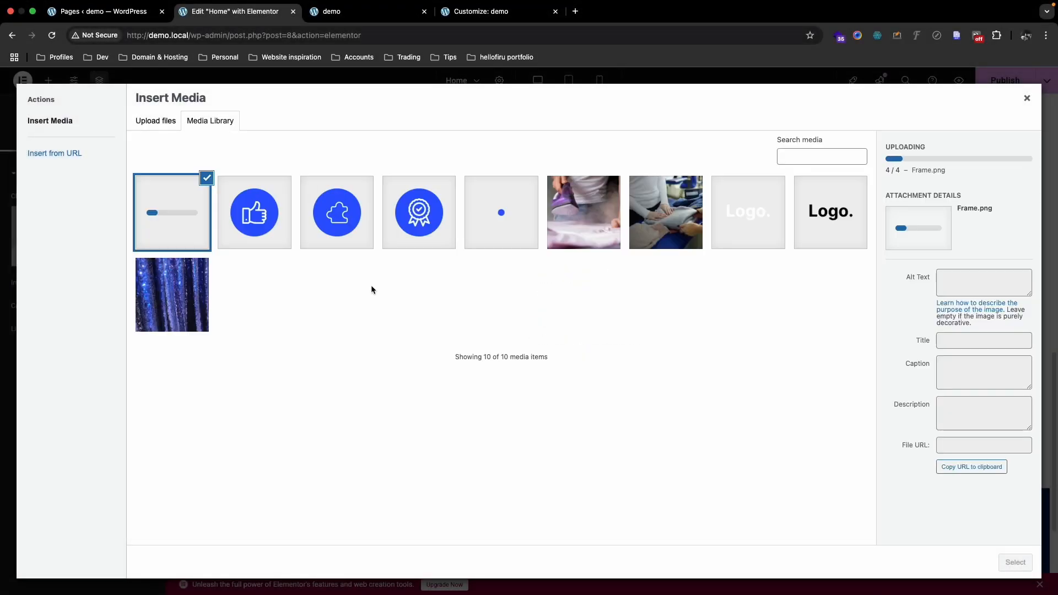
click(192, 235)
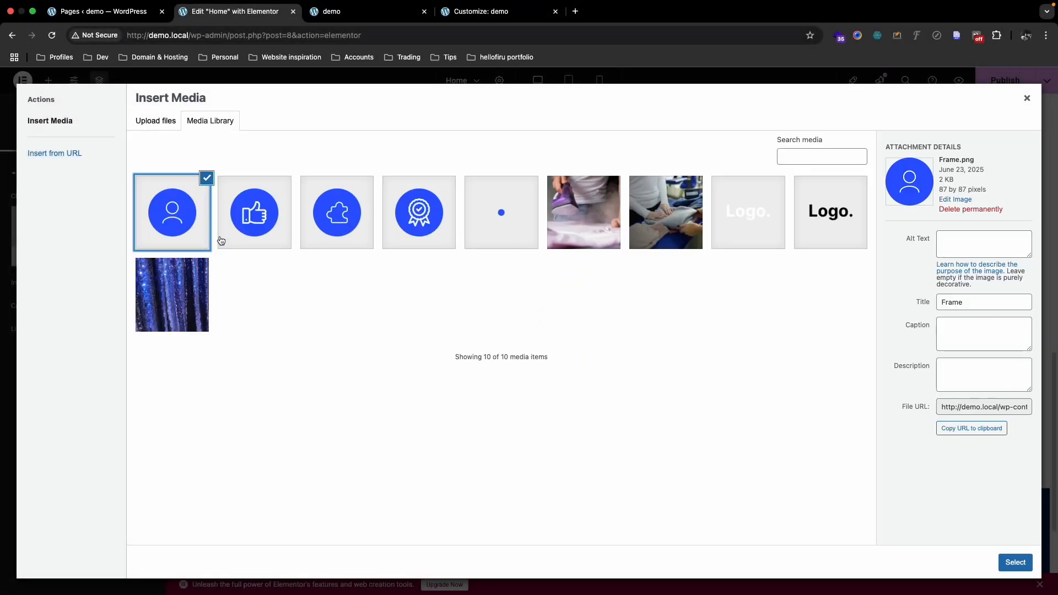
click(1009, 563)
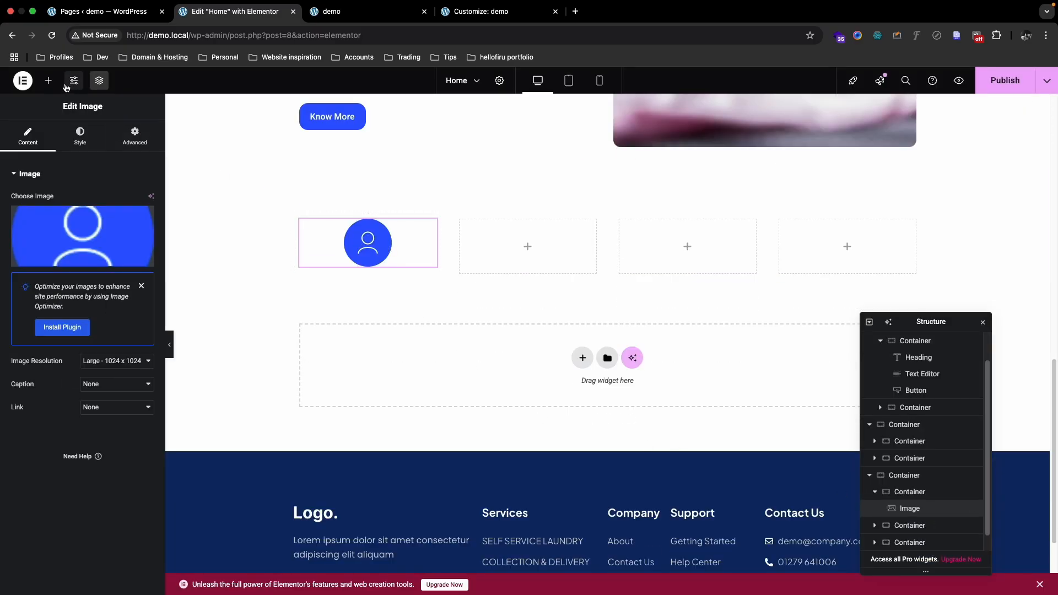
Step: Switch to Figma and select the 445 number text in the first statistics card
key(ctrl+Up)
click(579, 61)
click(328, 267)
click(328, 268)
ctrl+scroll(329, 269, up, 5)
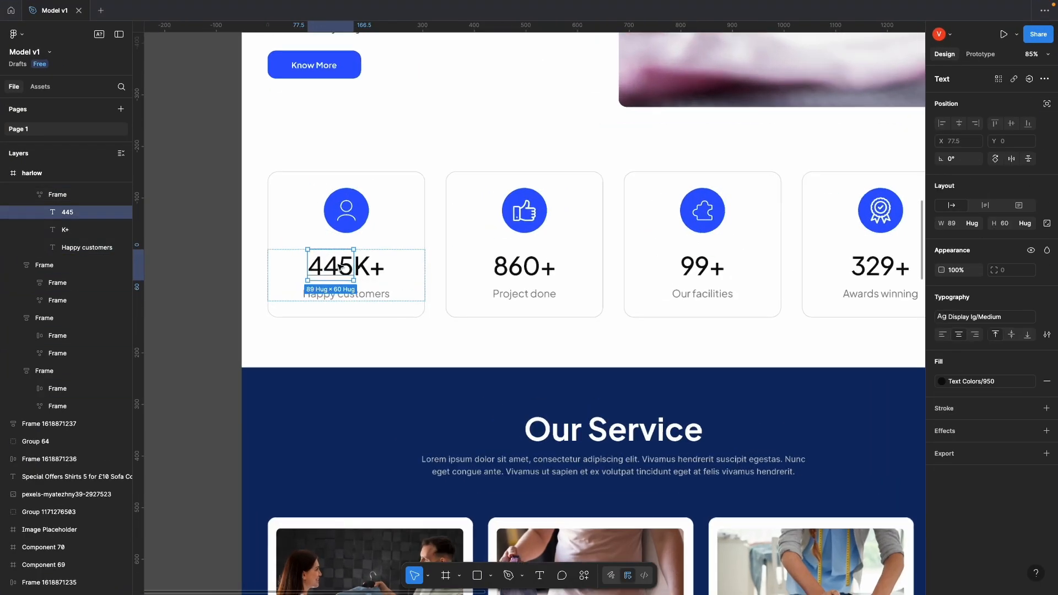
double_click(335, 268)
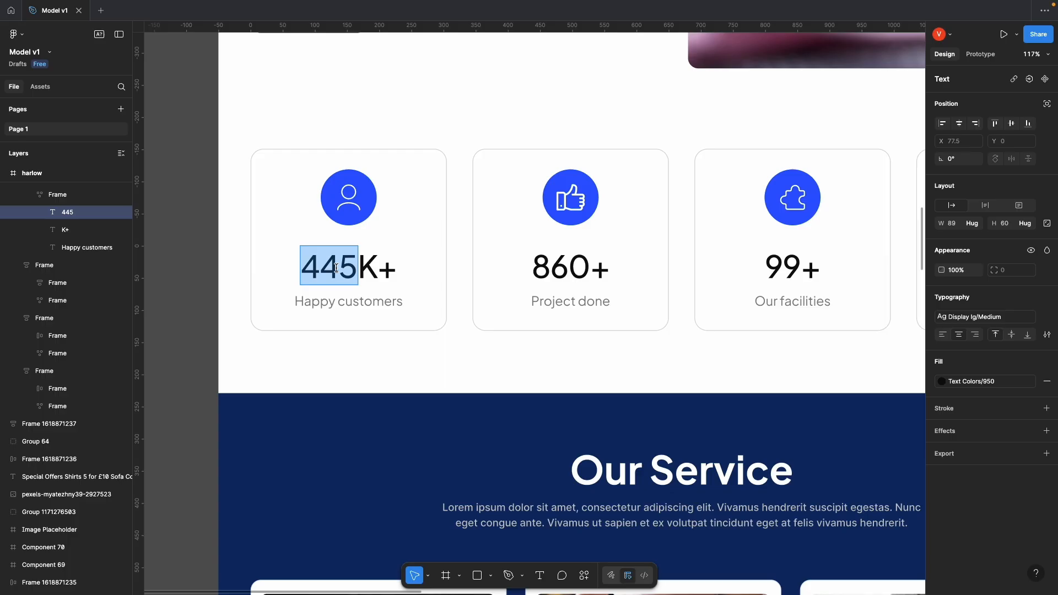
Step: Switch to Elementor in Chrome, search the widgets for "coun" and place a Counter widget below the icon in the first statistics column
key(ctrl+Up)
click(489, 55)
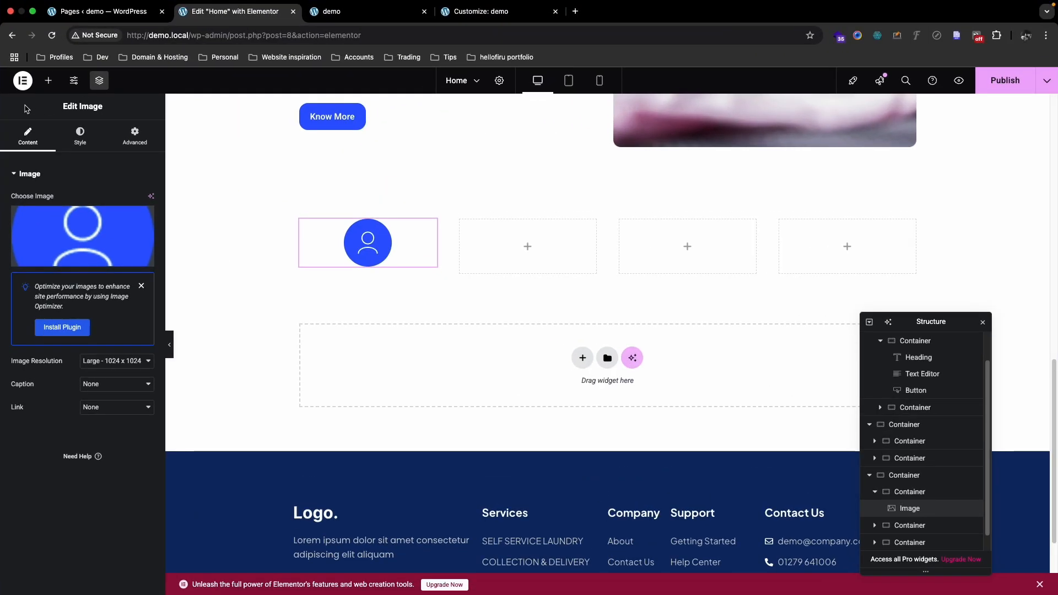
click(47, 82)
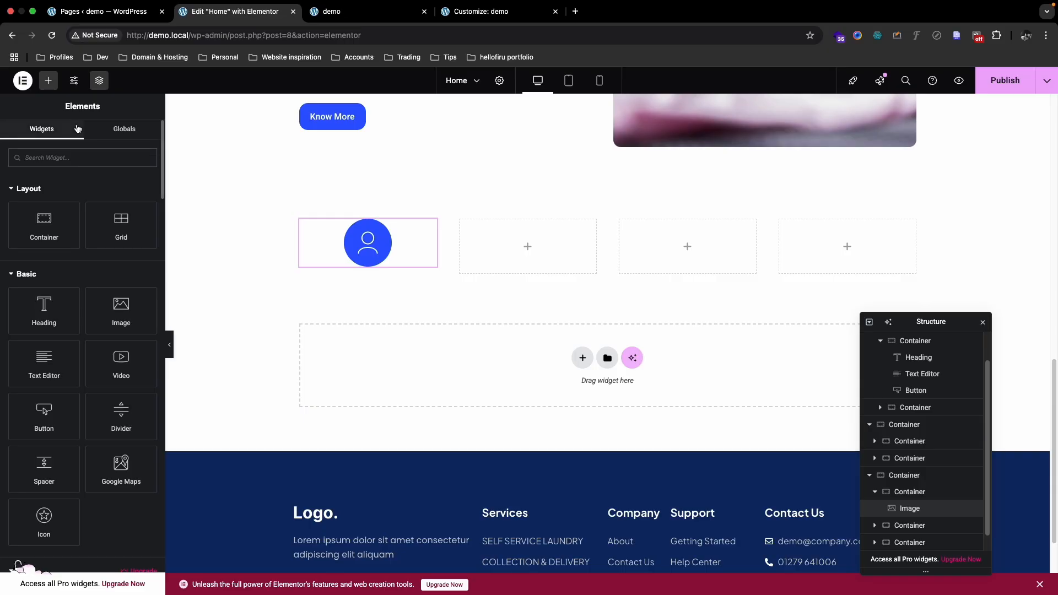
text(coun)
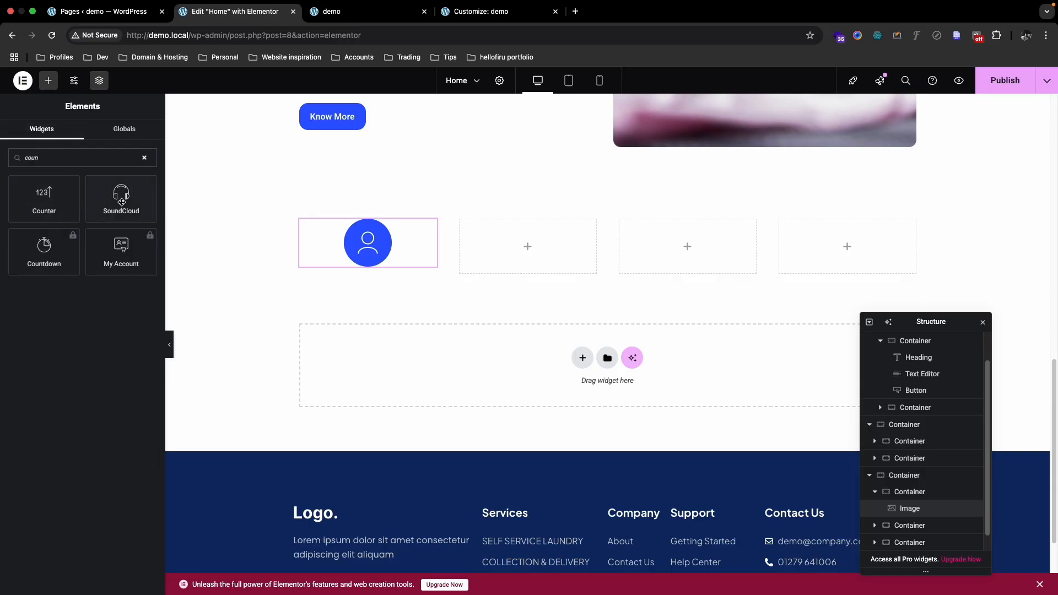
drag(45, 182, 373, 260)
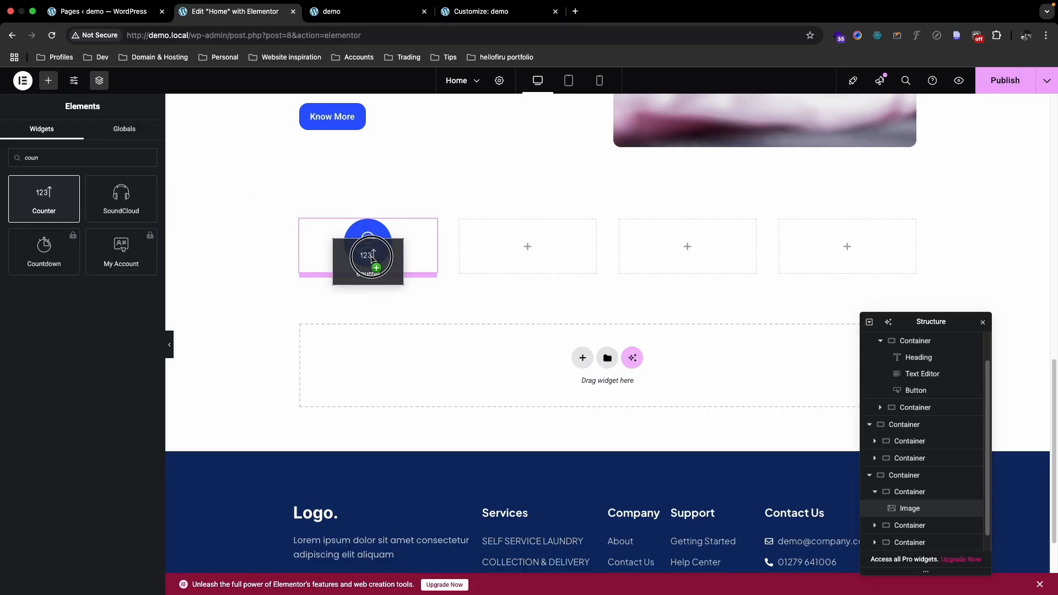
drag(371, 257, 370, 259)
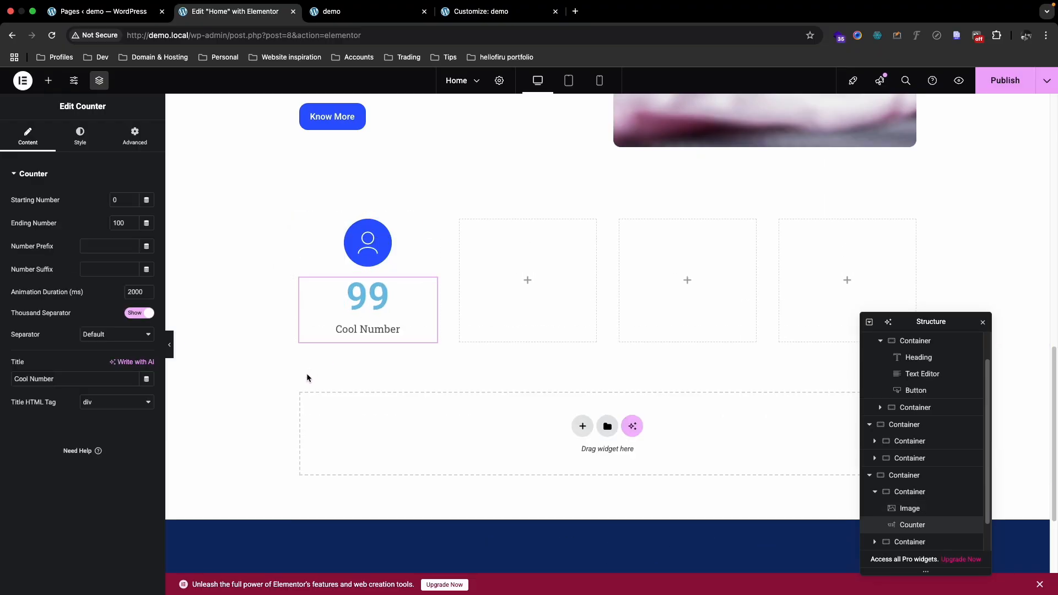
Step: Switch to Figma and copy the "Happy customers" label text from the first statistics card
key(ctrl+Up)
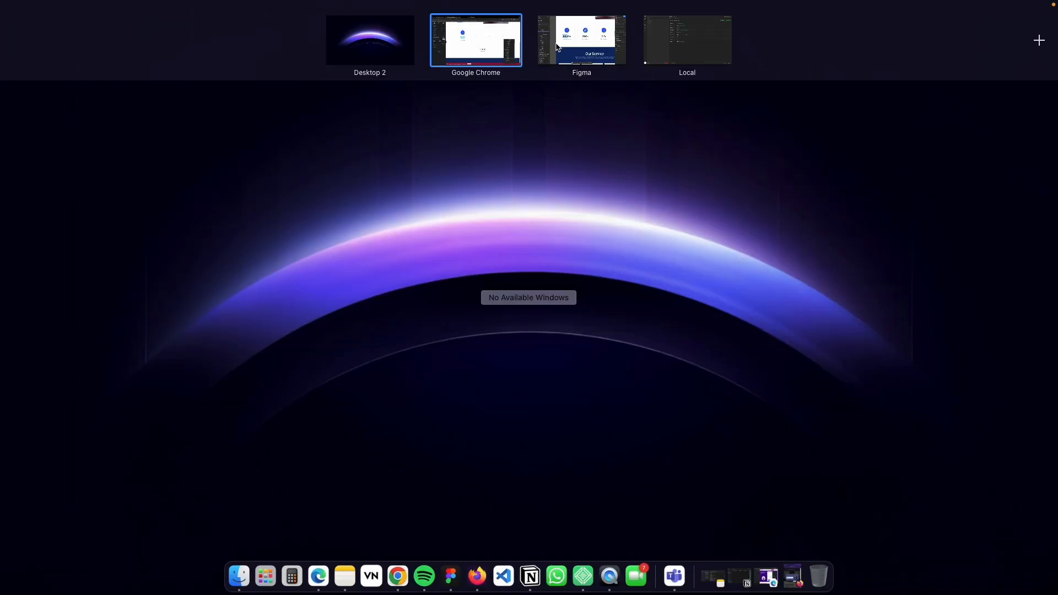
click(578, 37)
click(377, 302)
double_click(376, 302)
key(super+c)
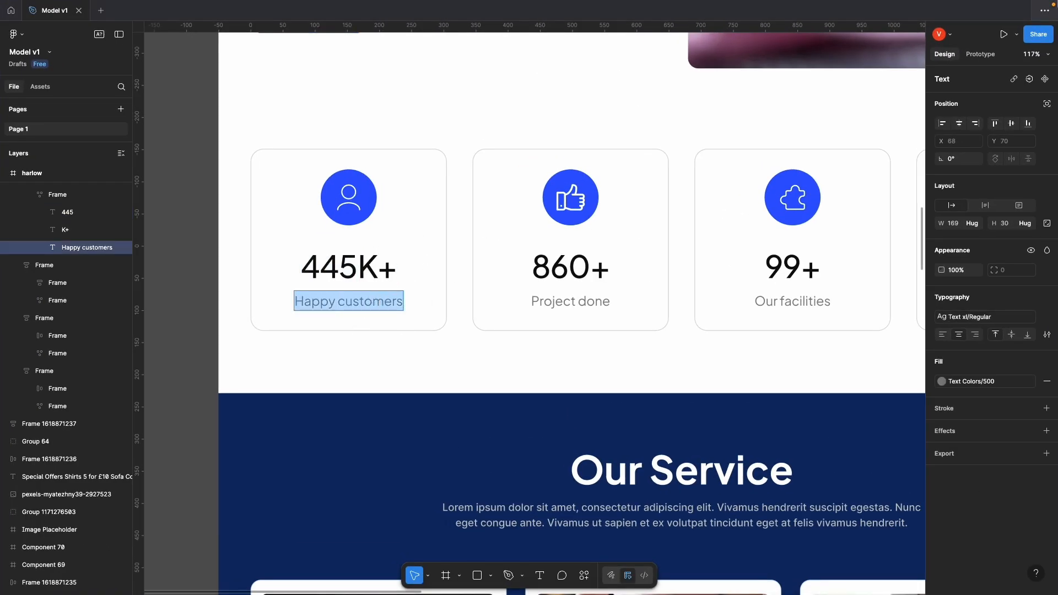
Step: Switch back to Elementor and replace the counter's title with the copied text "Happy customers"
key(ctrl+Up)
click(560, 47)
key(ctrl+Up)
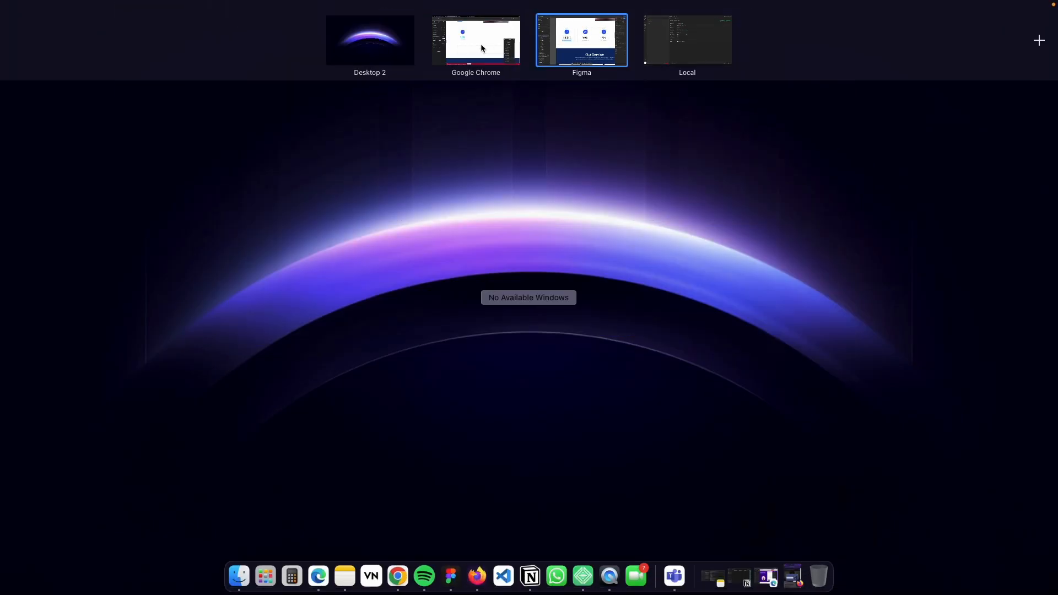
click(484, 37)
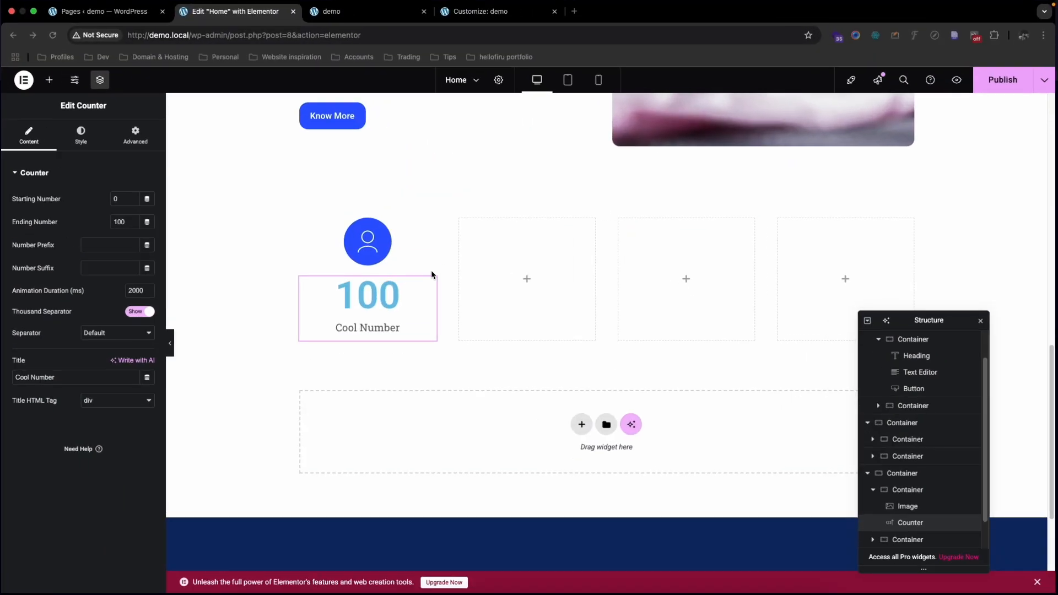
triple_click(84, 379)
key(super+v)
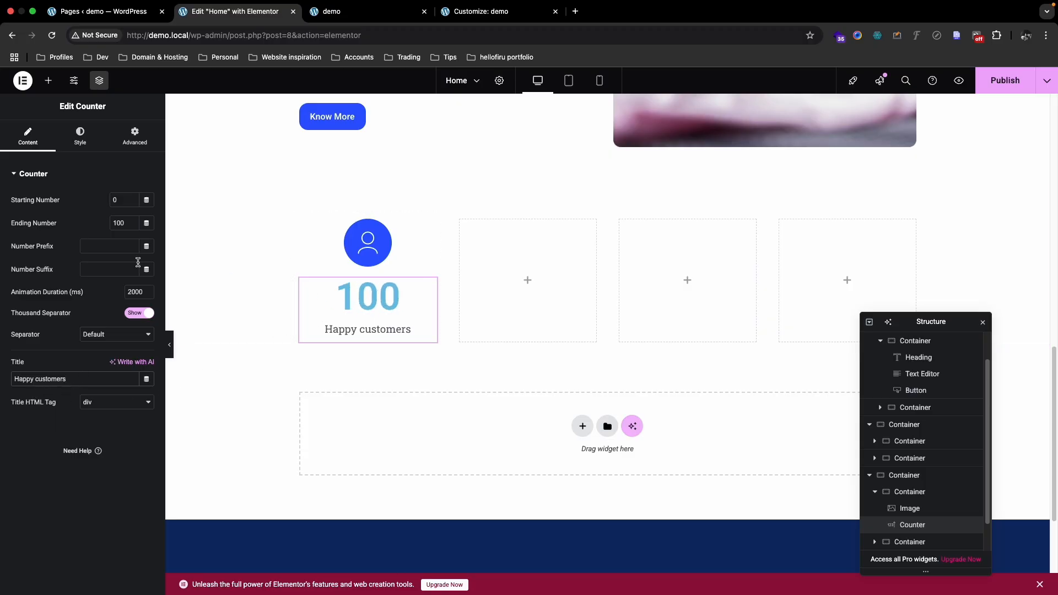
Step: Set the counter's ending number to 445
click(117, 200)
drag(126, 223, 101, 221)
text(445)
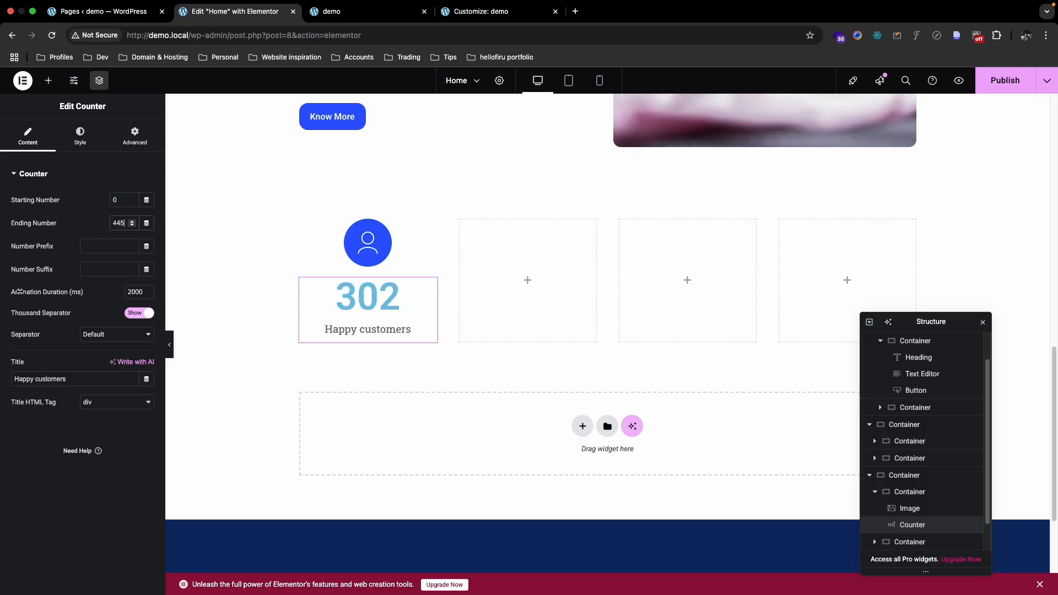
Step: Try K as the counter's number prefix and clear it again
drag(56, 247, 12, 273)
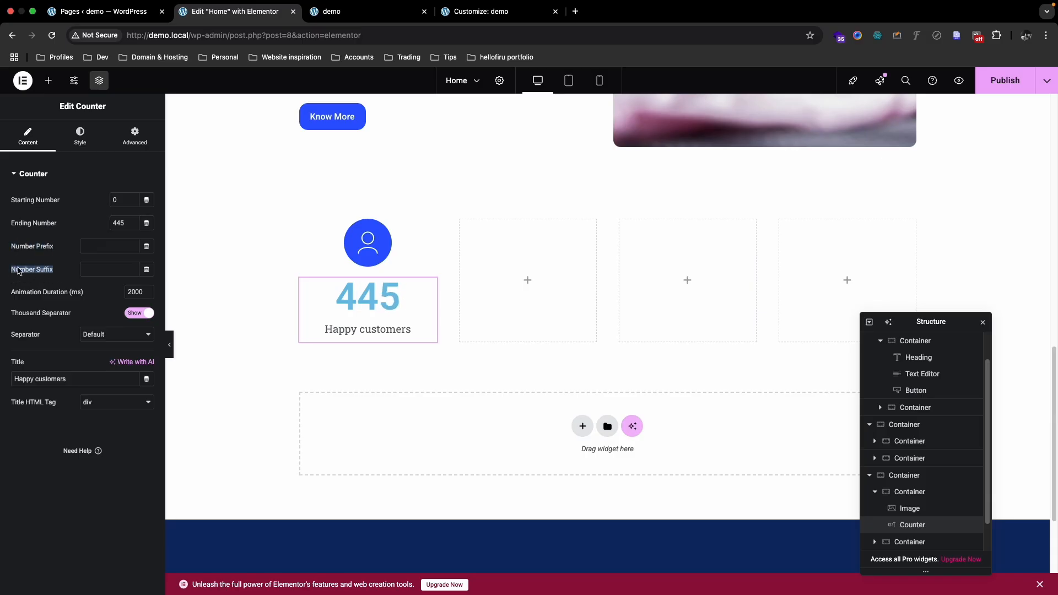
click(89, 247)
text(K)
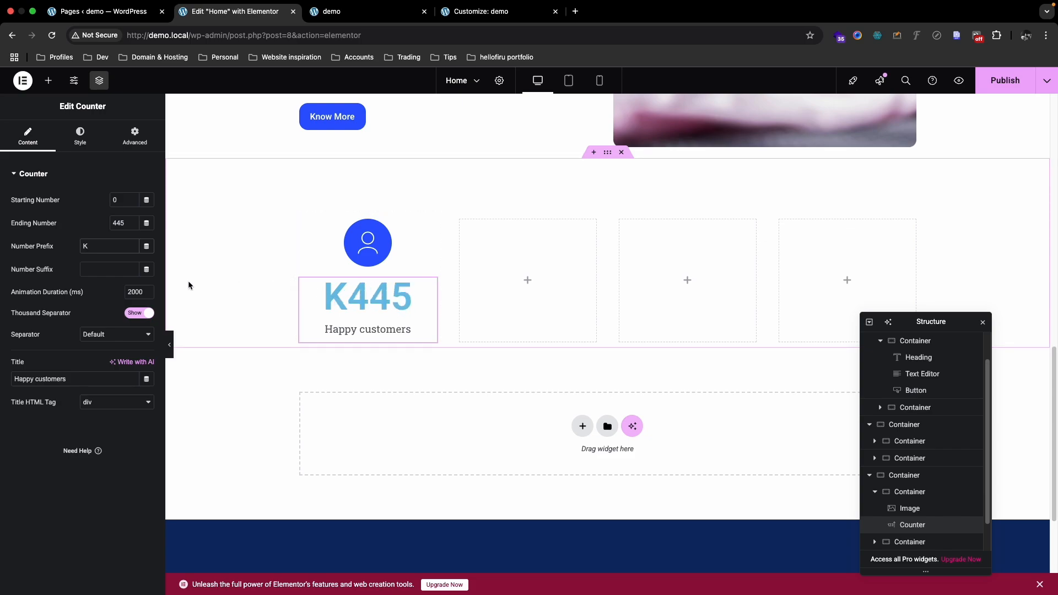
key(BackSpace)
Step: Set the counter's number suffix to K+ and keep the counter selected for editing
click(91, 269)
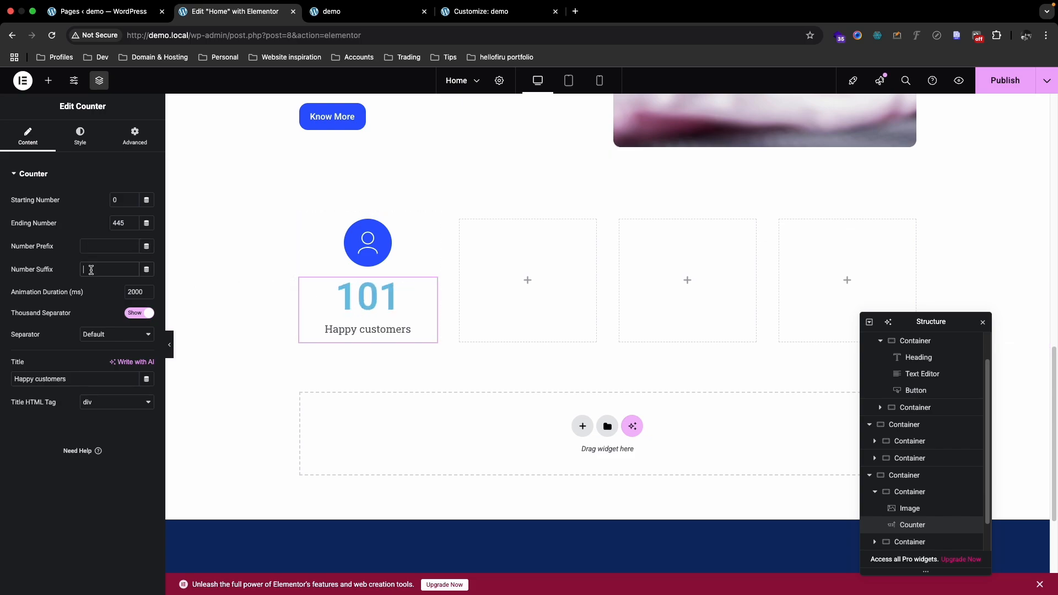
text(K)
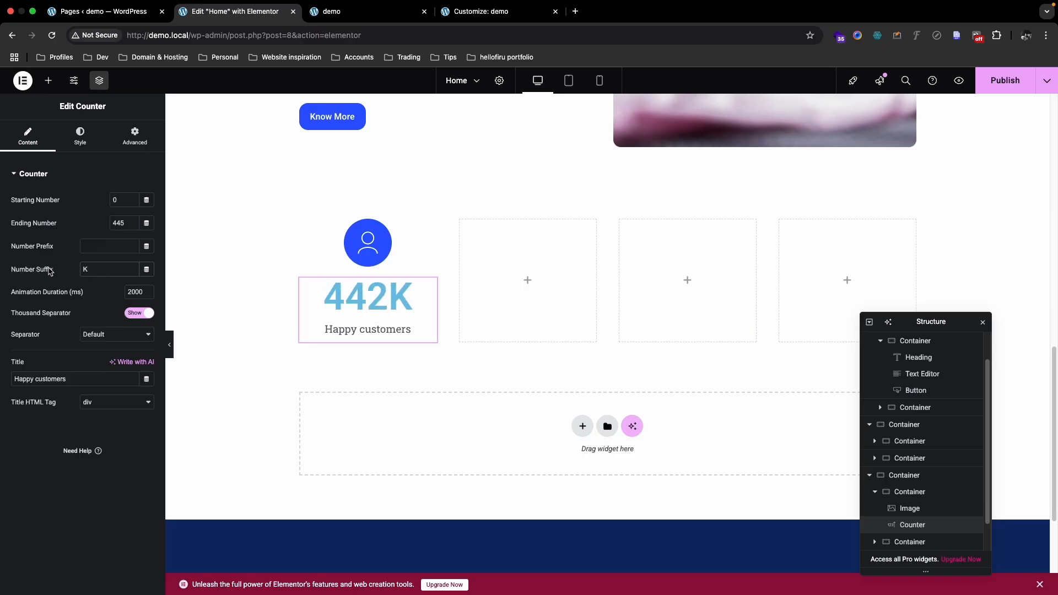
text(+)
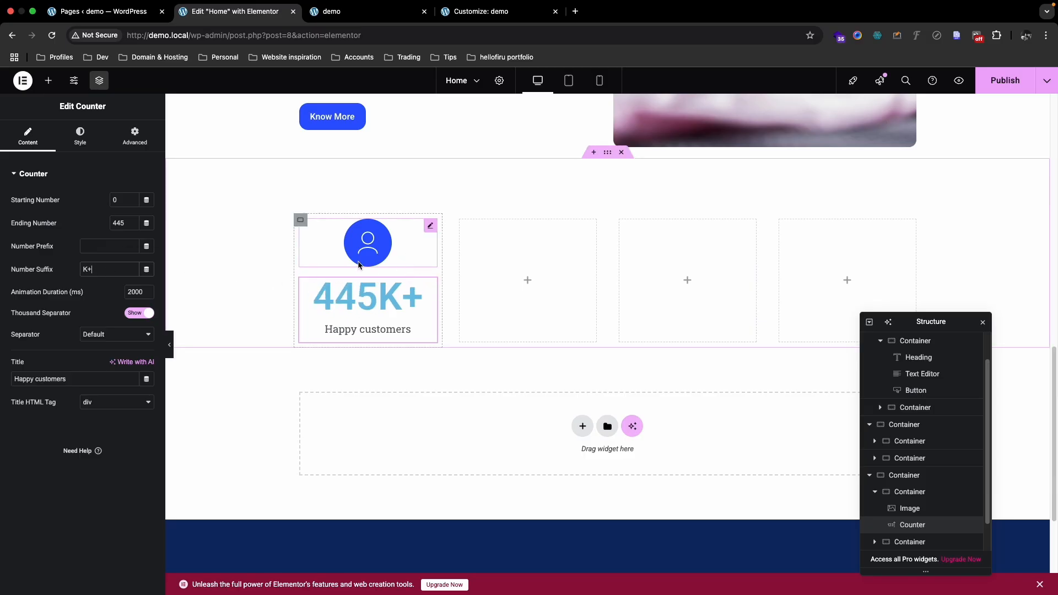
click(325, 253)
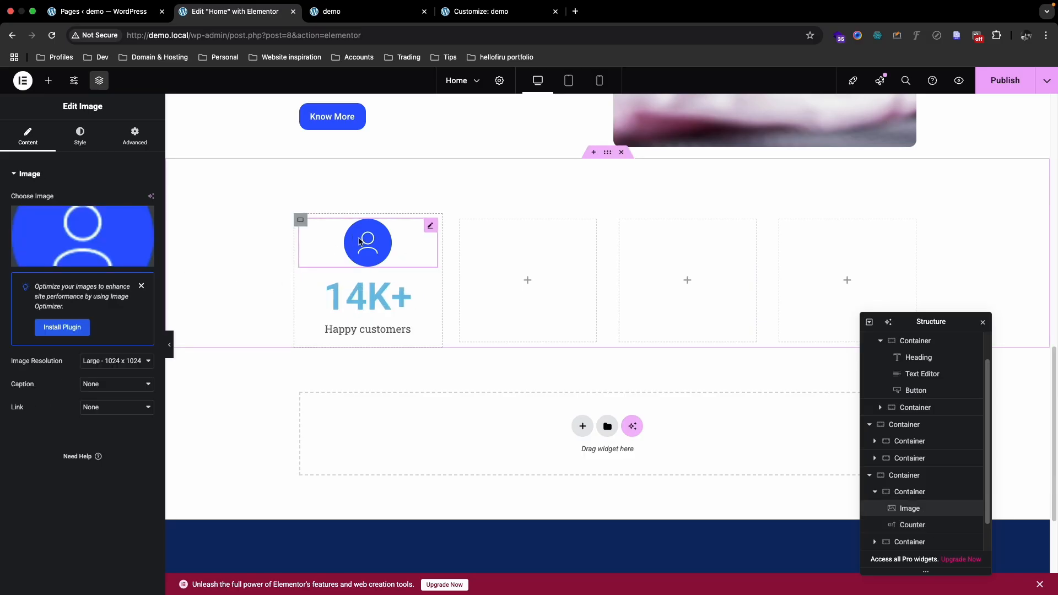
click(366, 289)
Step: Switch to Figma and check the hex fill colour of the 445 number in the first card, closing the colour picker when done
mouse_move(1057, 1)
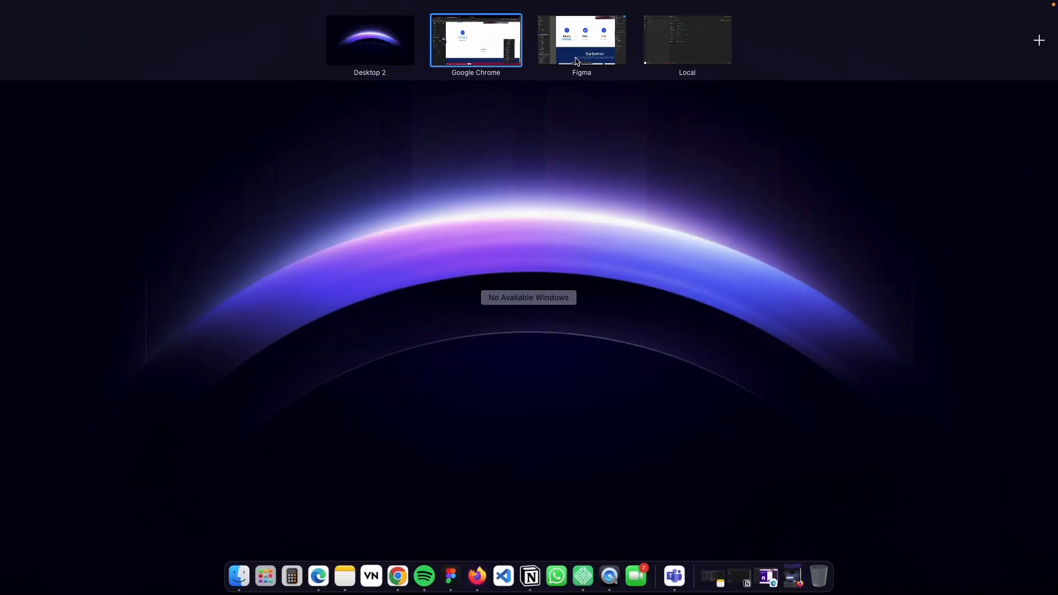
click(577, 62)
click(328, 266)
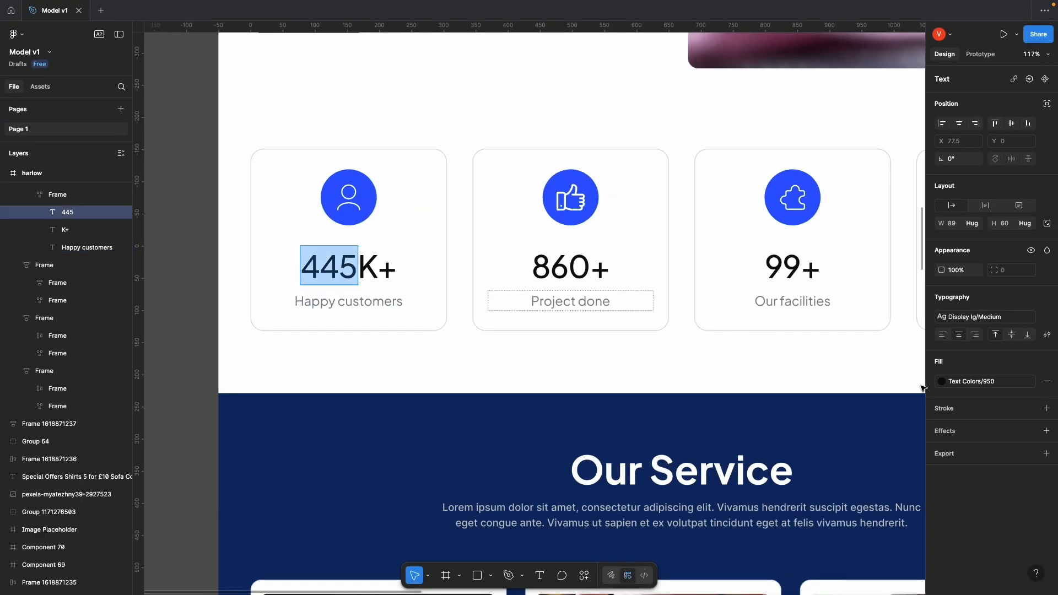
click(942, 381)
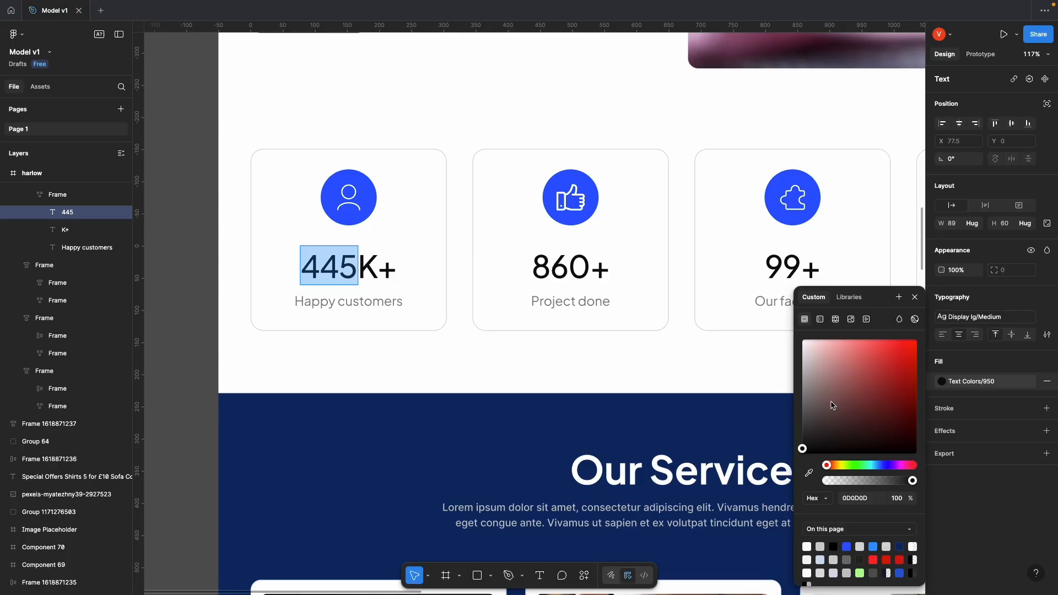
click(867, 498)
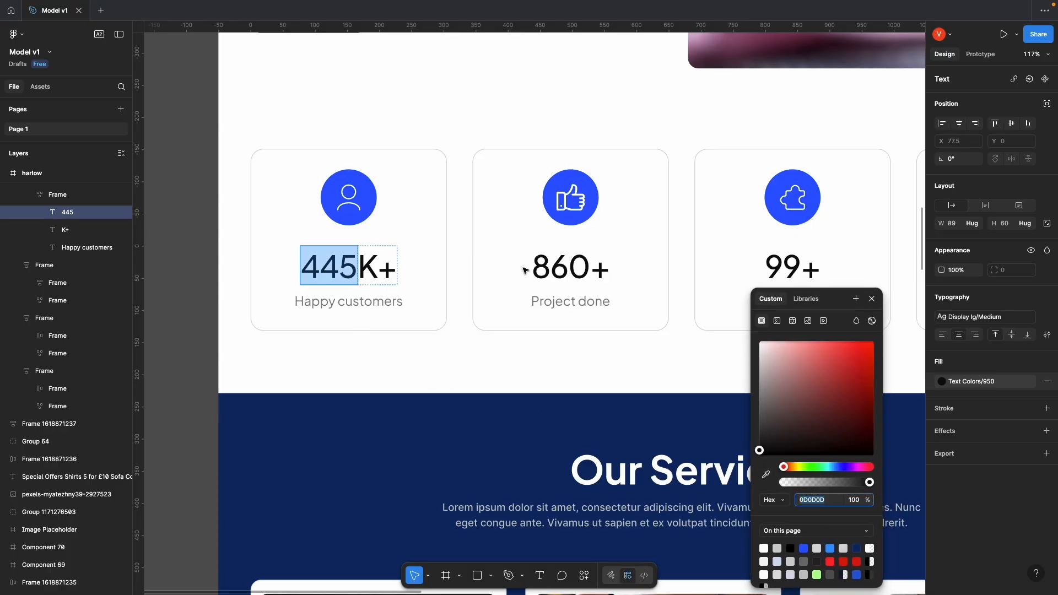
key(Escape)
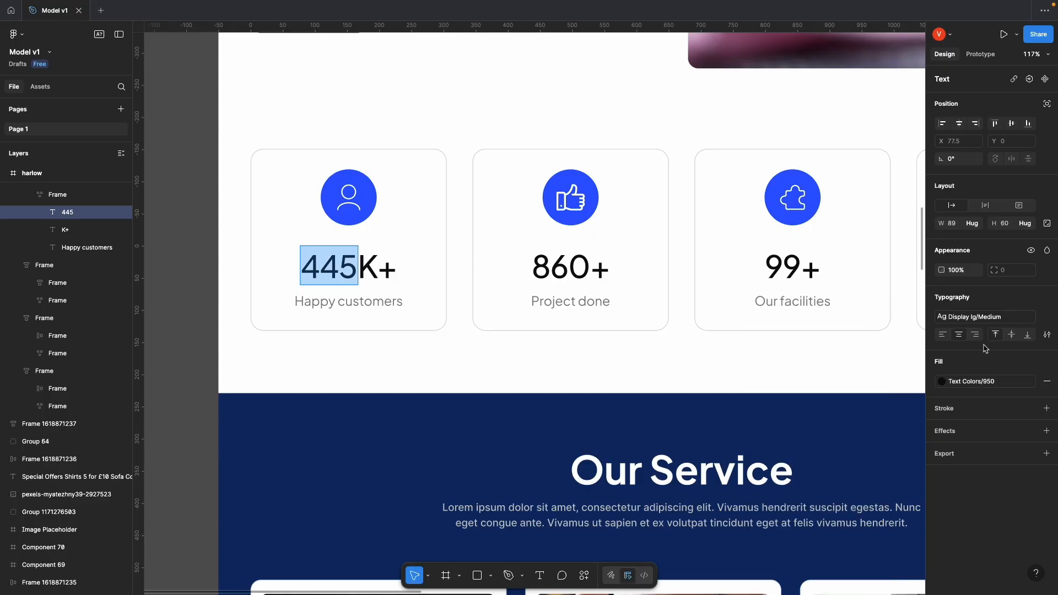
Step: Detach the 445 number's text style, look at its font family and undo the detachment
click(948, 321)
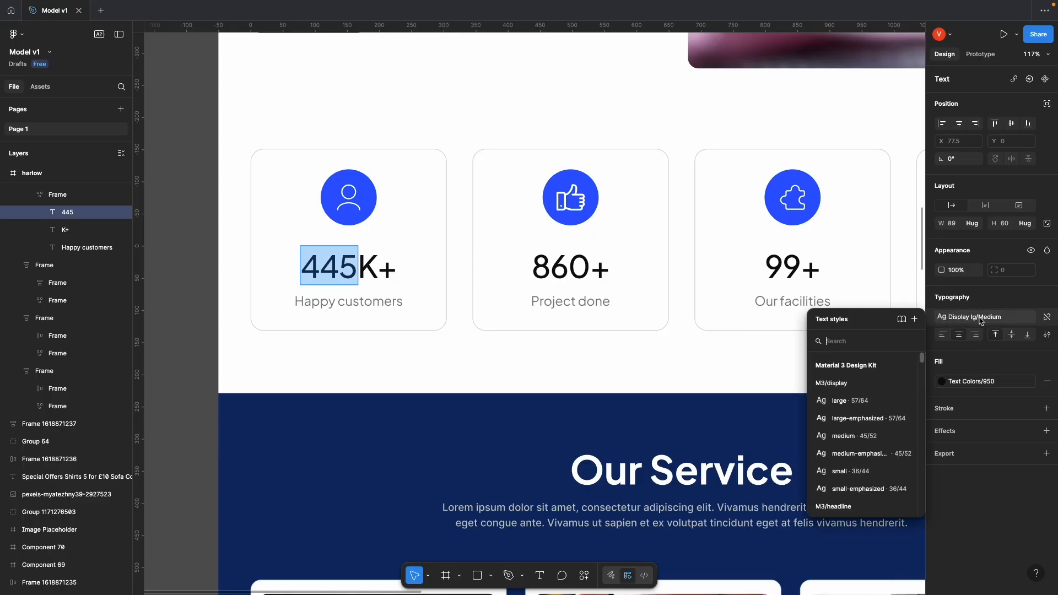
click(1049, 318)
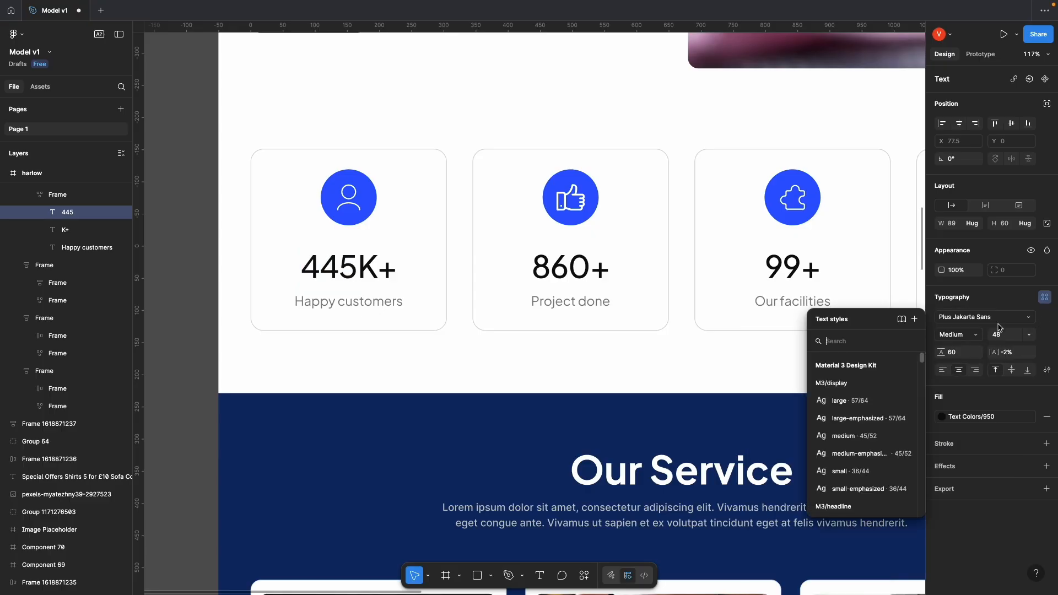
click(1048, 324)
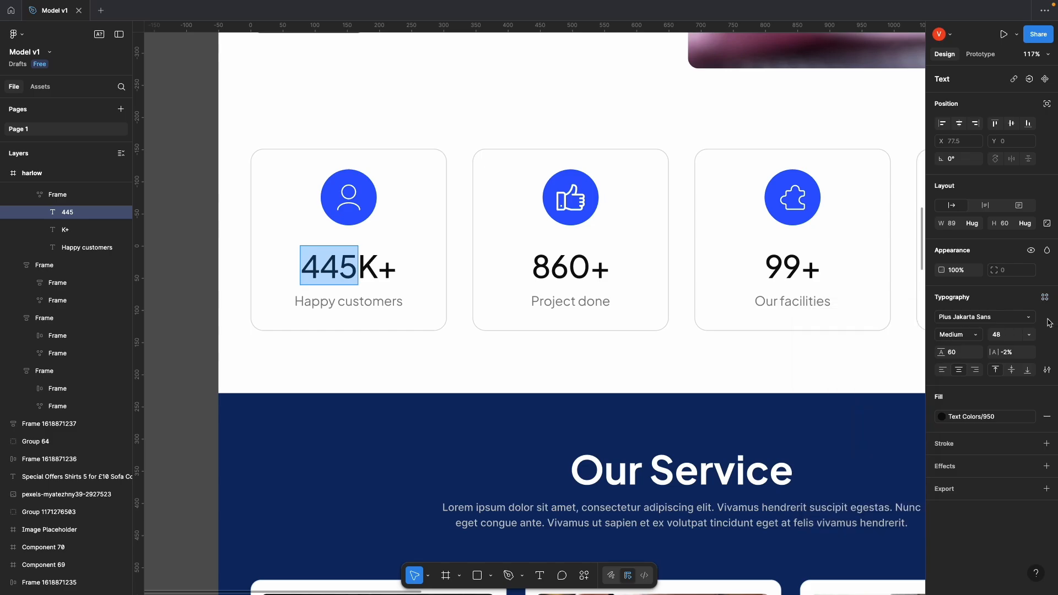
click(976, 320)
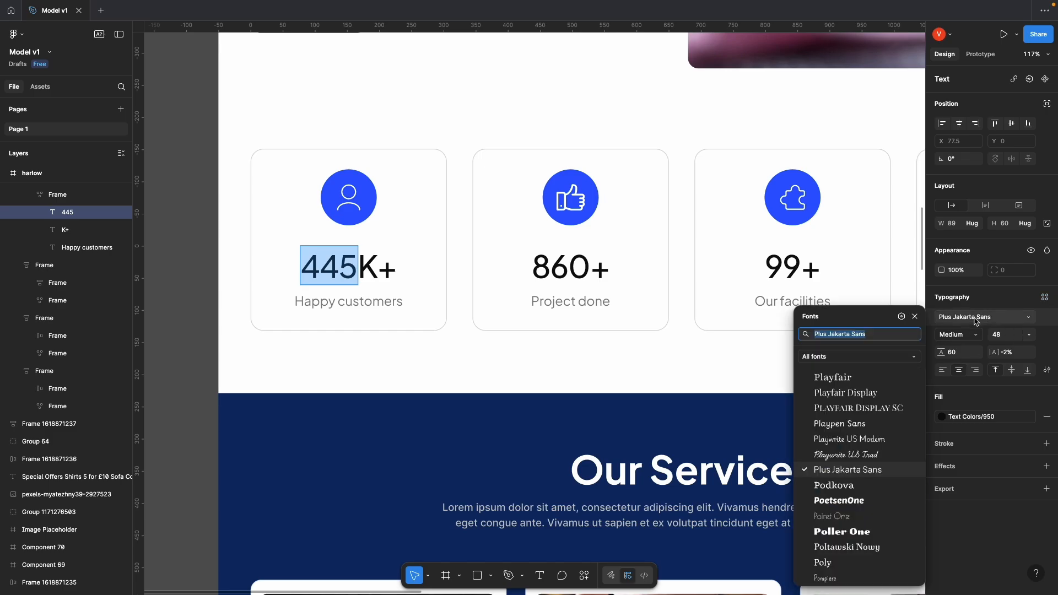
click(1052, 318)
key(super+z)
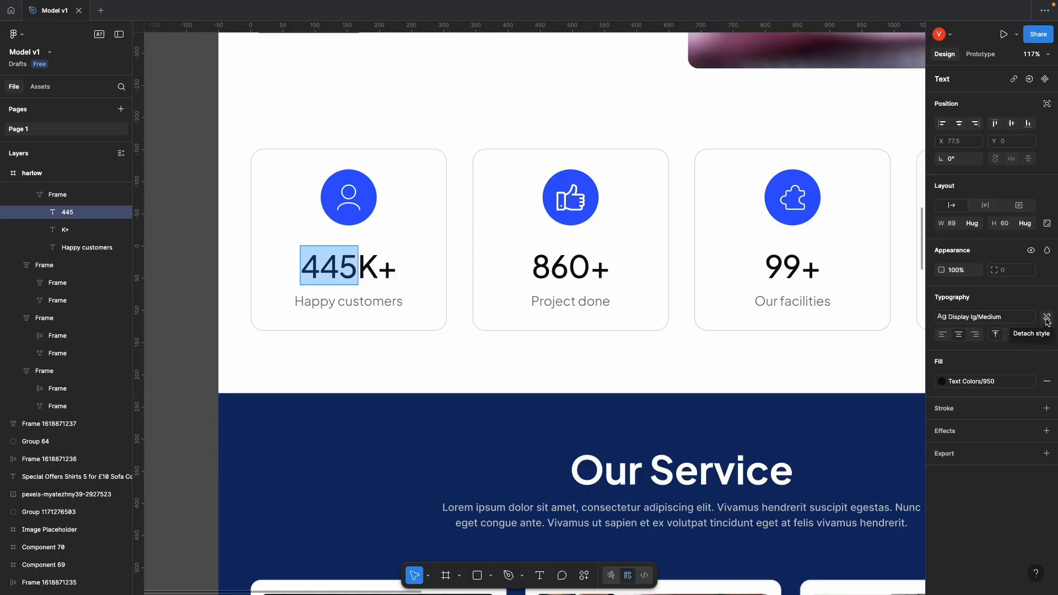
Step: Detach the Display lg/Medium text style from the 445 number and open its font family selection to examine the typography
click(1046, 319)
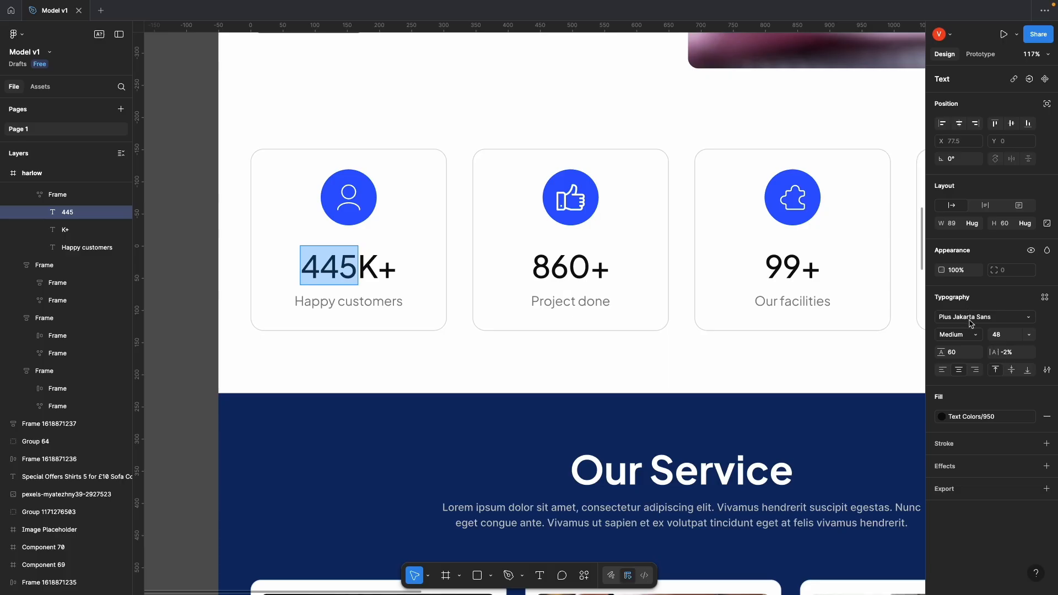
key(ctrl+Up)
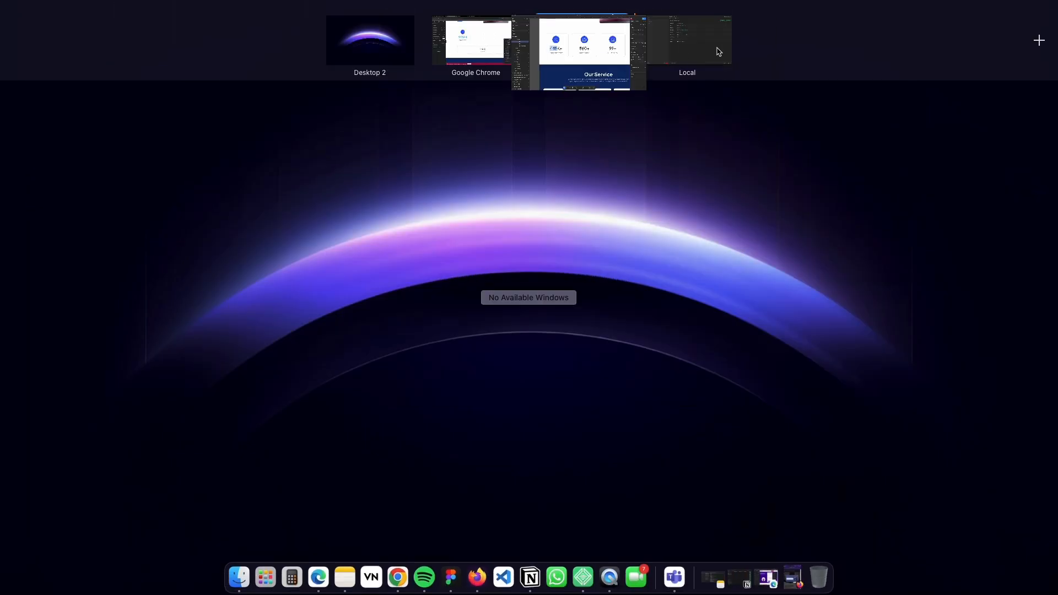
click(613, 45)
click(965, 322)
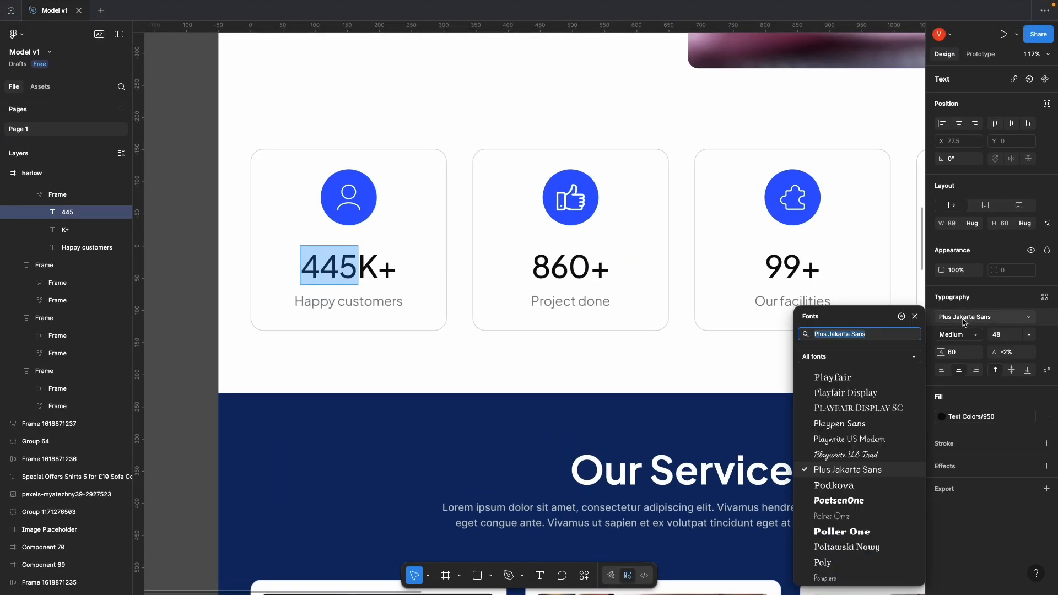
Step: Open the 445 number's fill colour, select its hex code 0D0D0D and switch back to Elementor in Chrome
click(941, 416)
click(813, 362)
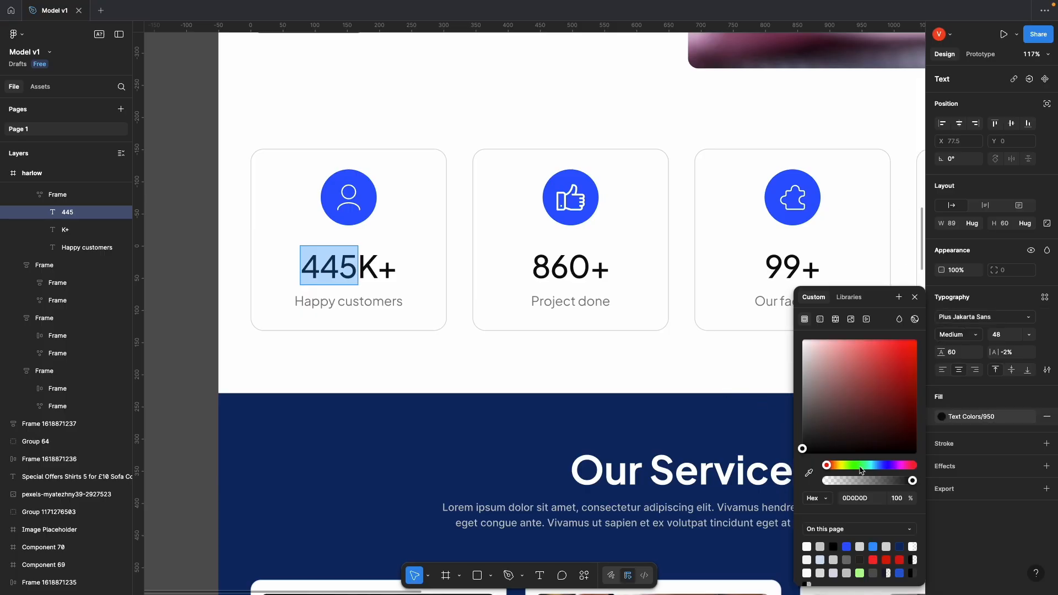
click(872, 501)
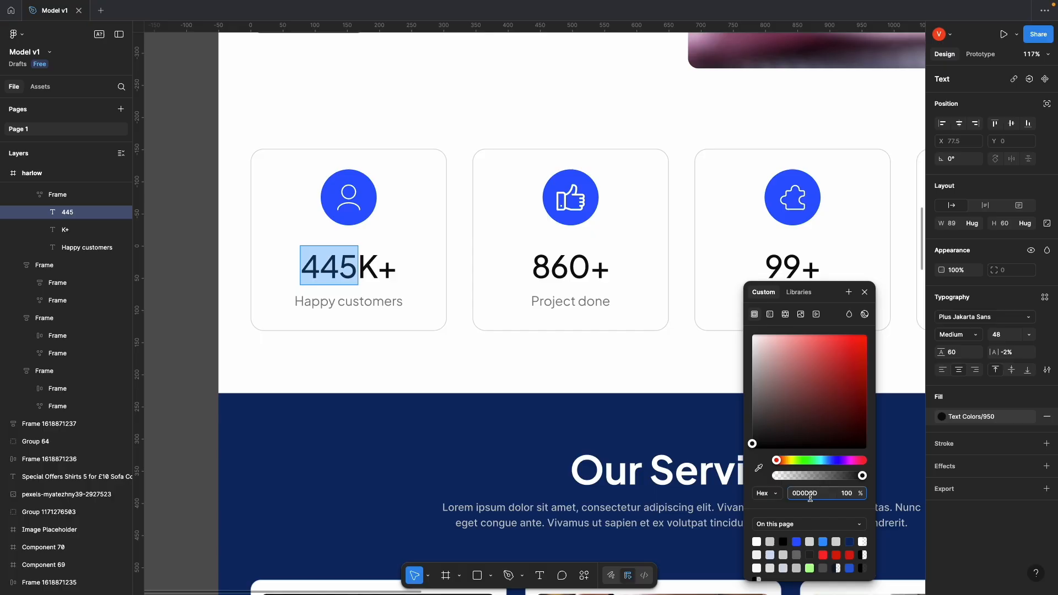
double_click(807, 494)
key(ctrl+Up)
click(435, 44)
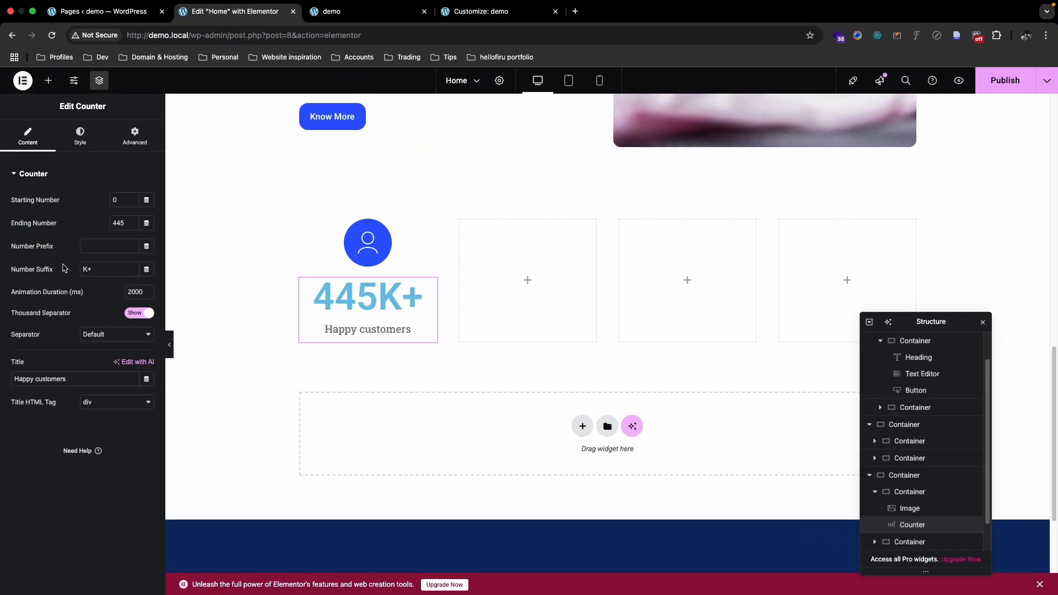
Step: Set the text colour of the counter's number to 0D0D0D
click(80, 141)
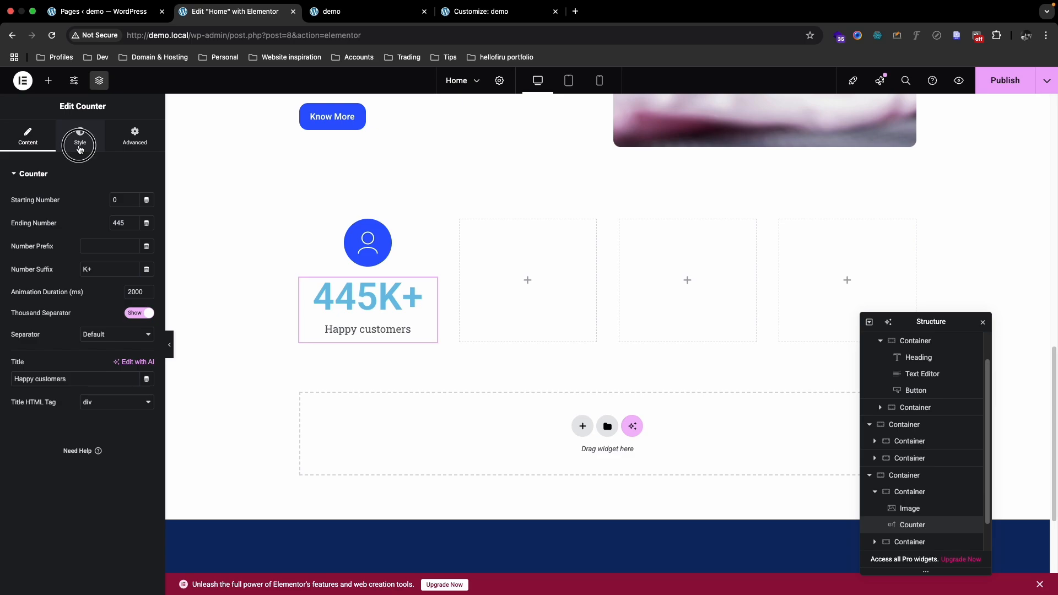
click(34, 376)
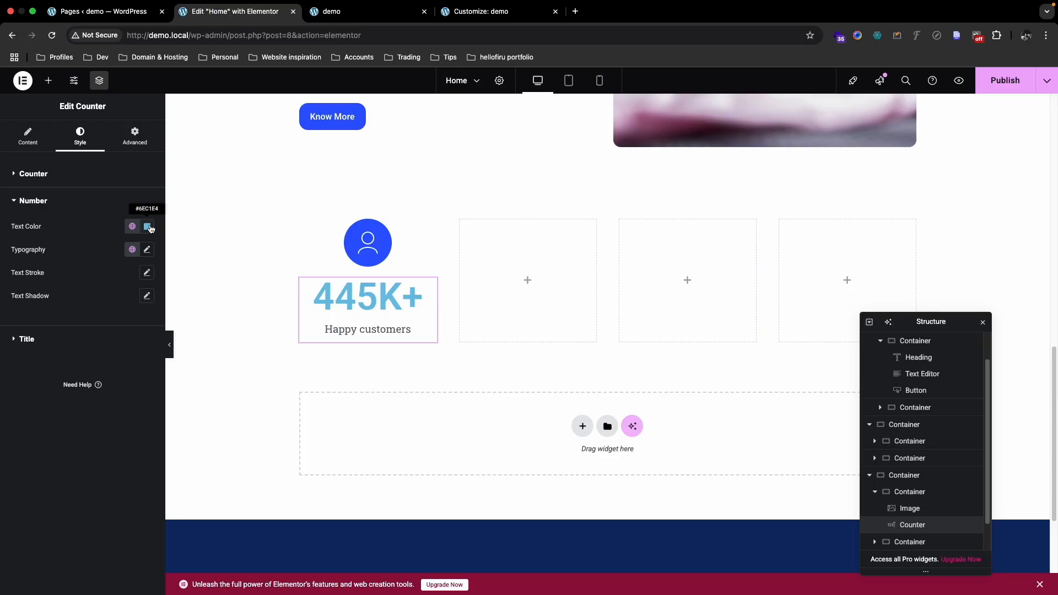
click(147, 227)
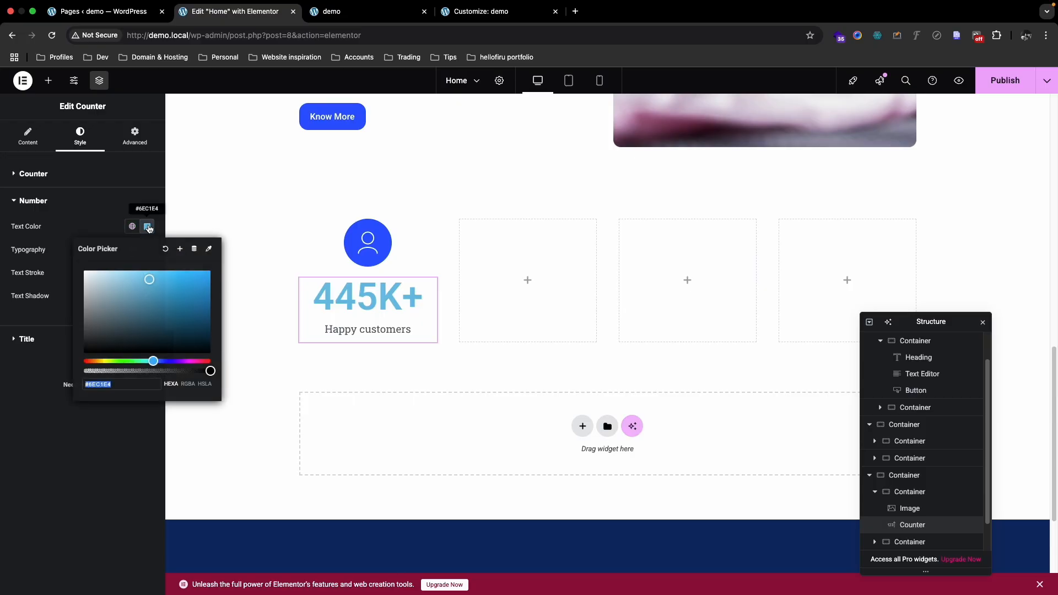
text(0D0D0D)
click(149, 229)
Step: Switch to Figma to check the 445 number's font family, weight and size, and return to Elementor in Chrome
mouse_move(1056, 1)
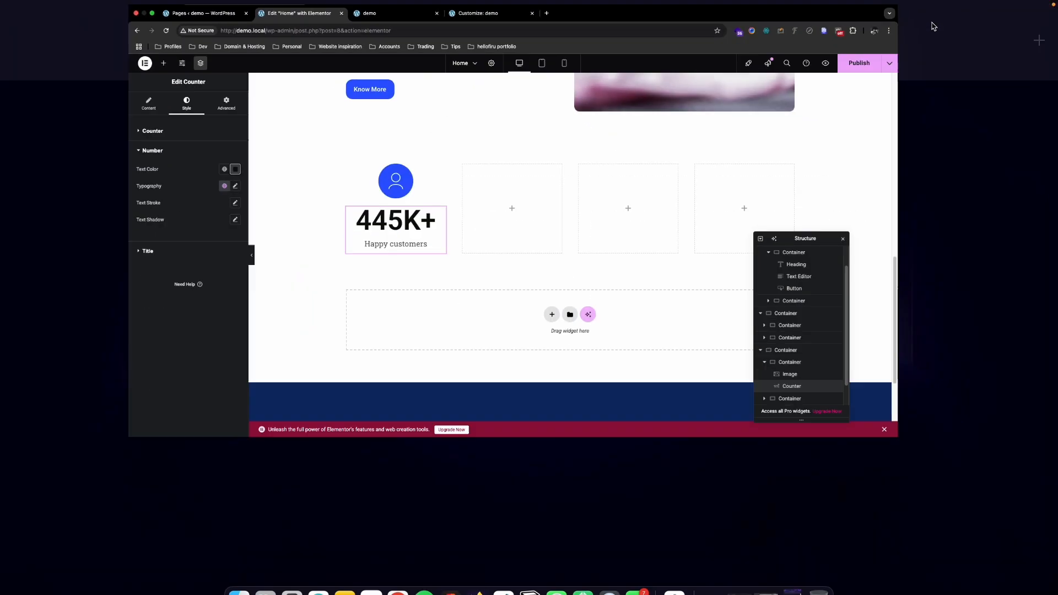
click(582, 40)
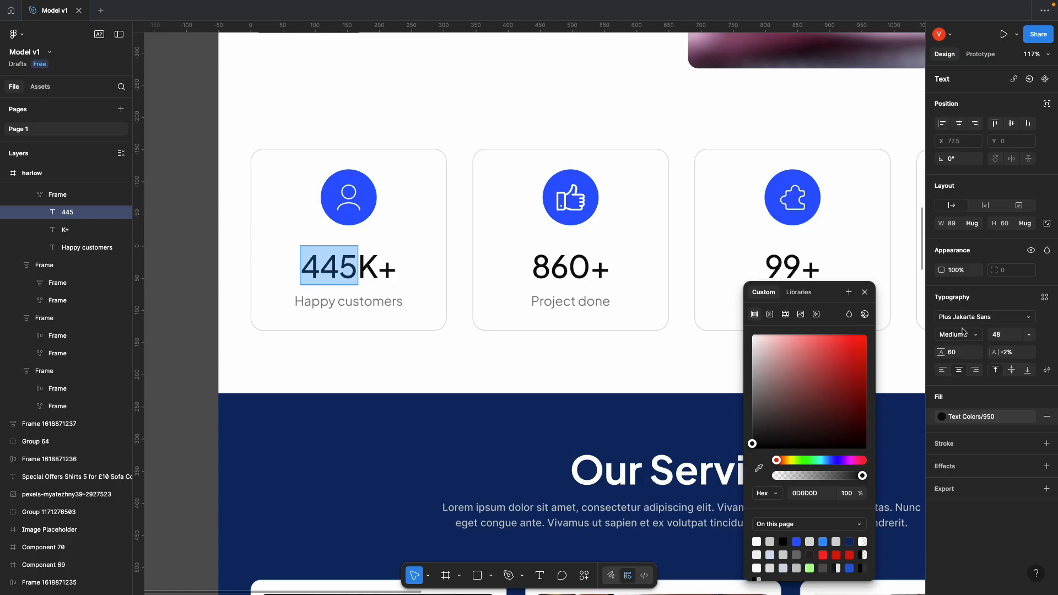
click(959, 316)
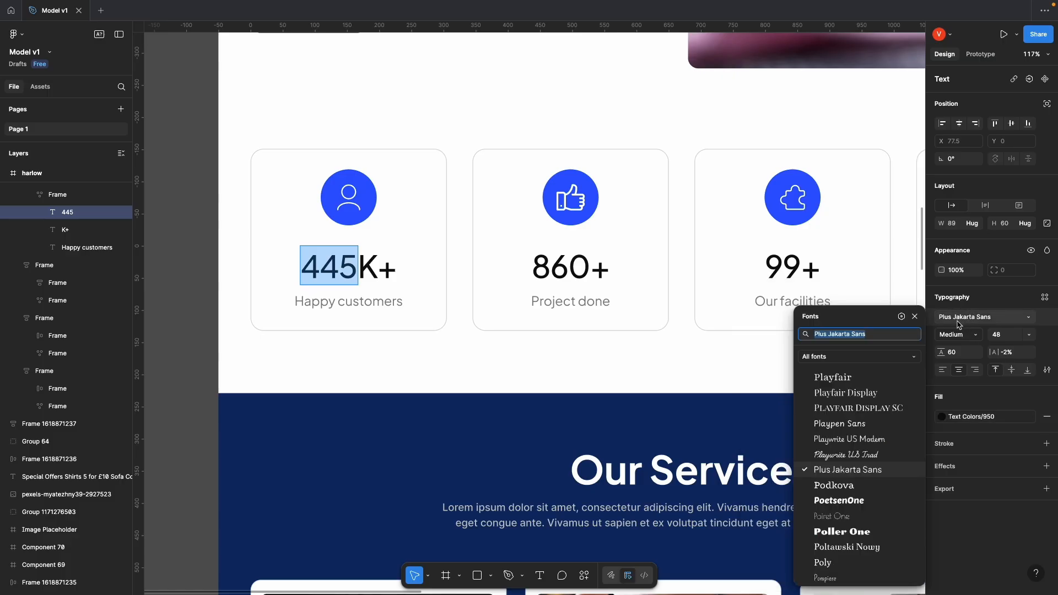
click(1003, 336)
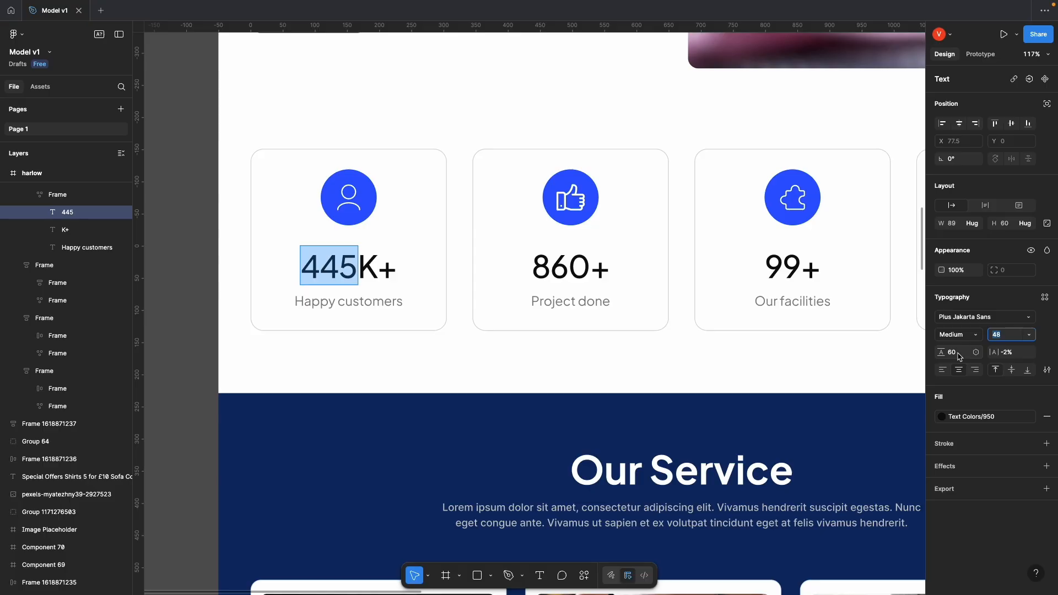
key(ctrl+Up)
click(456, 46)
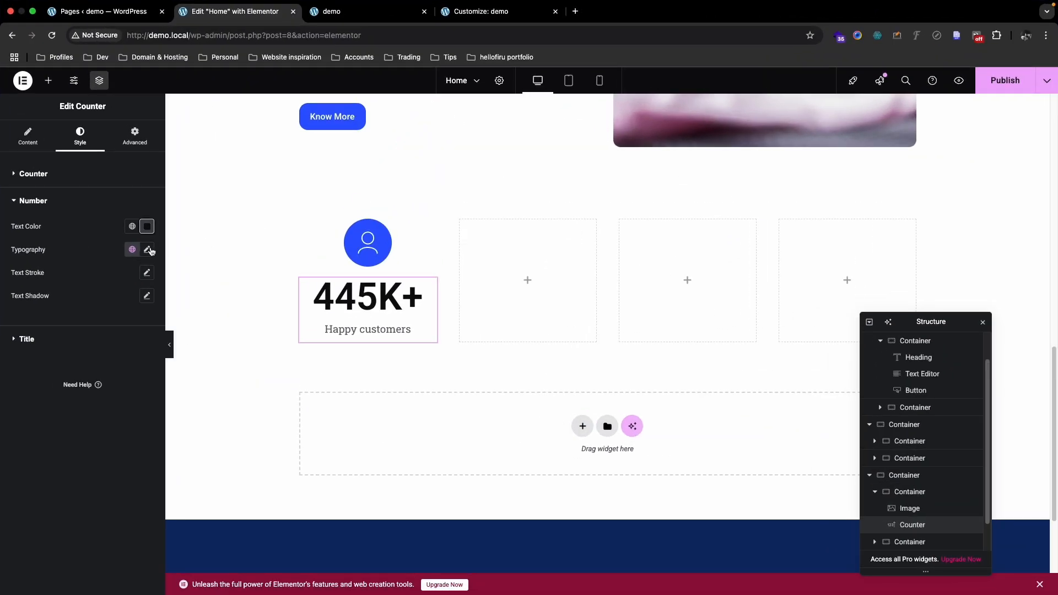
key(ctrl+Up)
click(551, 34)
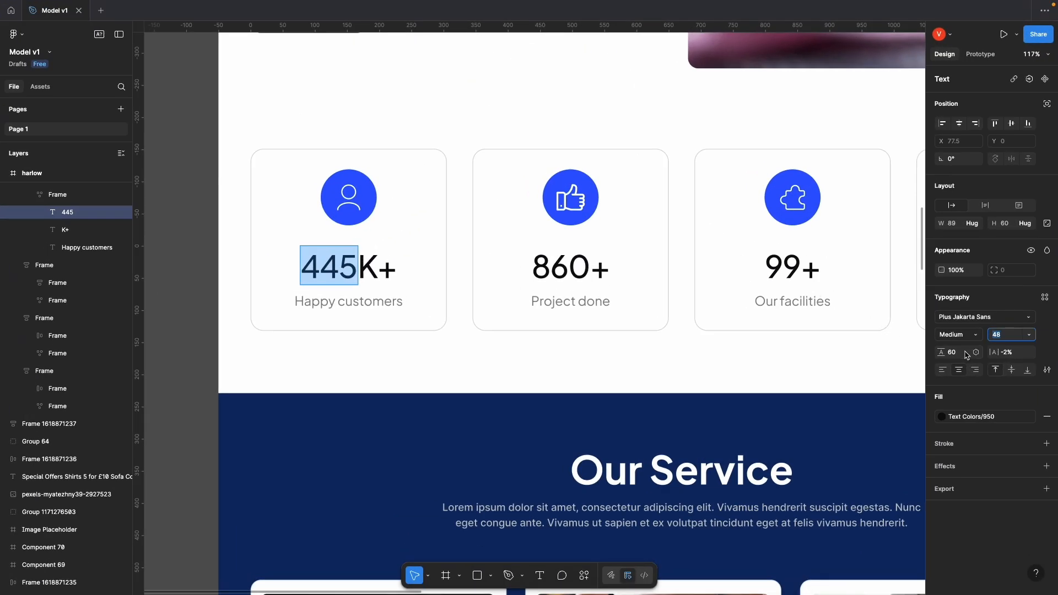
key(ctrl+Up)
click(457, 47)
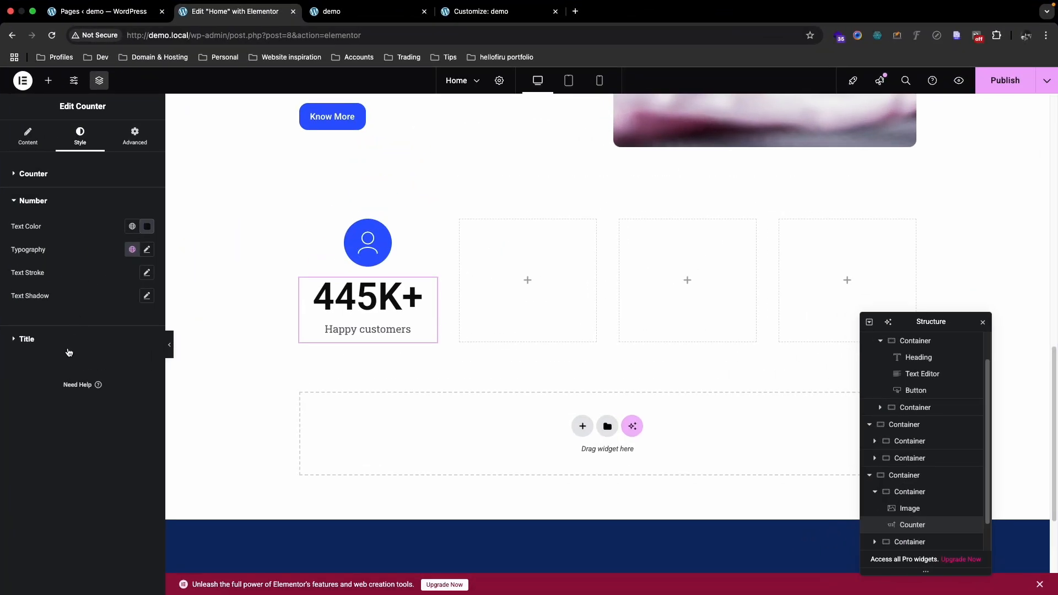
Step: Set the counter number's typography to Plus Jakarta Sans, size 48 px and weight 500 (Medium)
click(146, 250)
click(120, 302)
text(Plus Jakarta Sans)
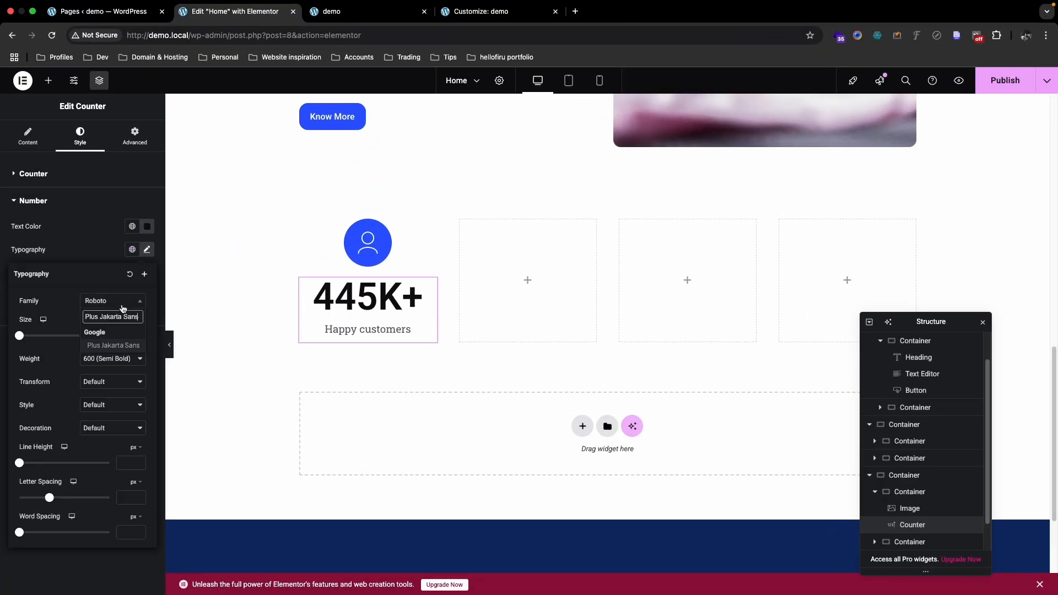
click(113, 345)
click(129, 337)
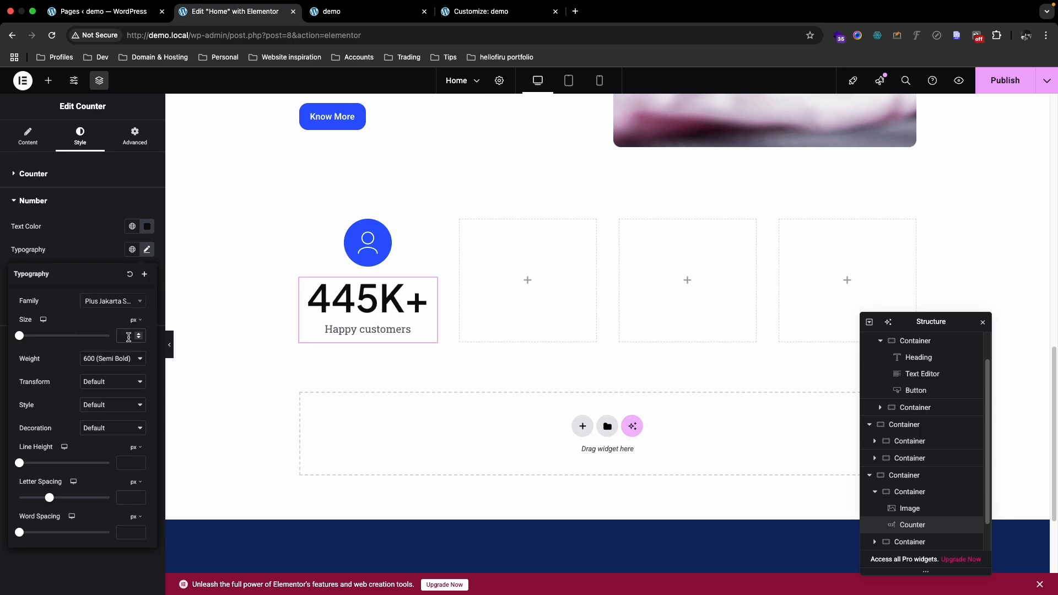
text(48)
click(112, 357)
click(120, 347)
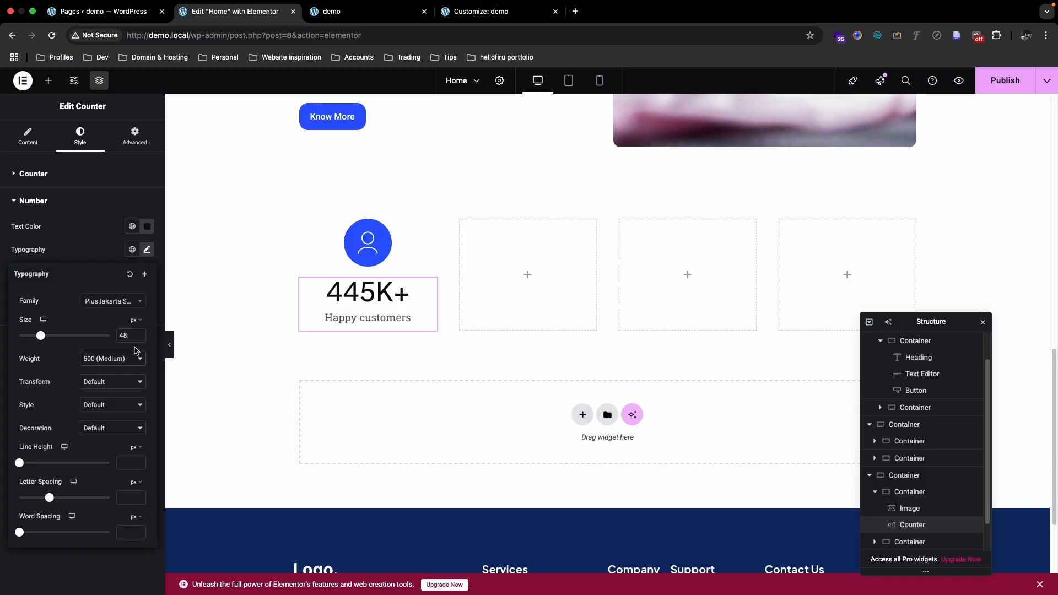
Step: Switch to Figma and look up the hex fill colour of the Happy customers text in the first card, closing the colour picker when done
key(ctrl+Up)
click(576, 45)
double_click(378, 304)
triple_click(377, 303)
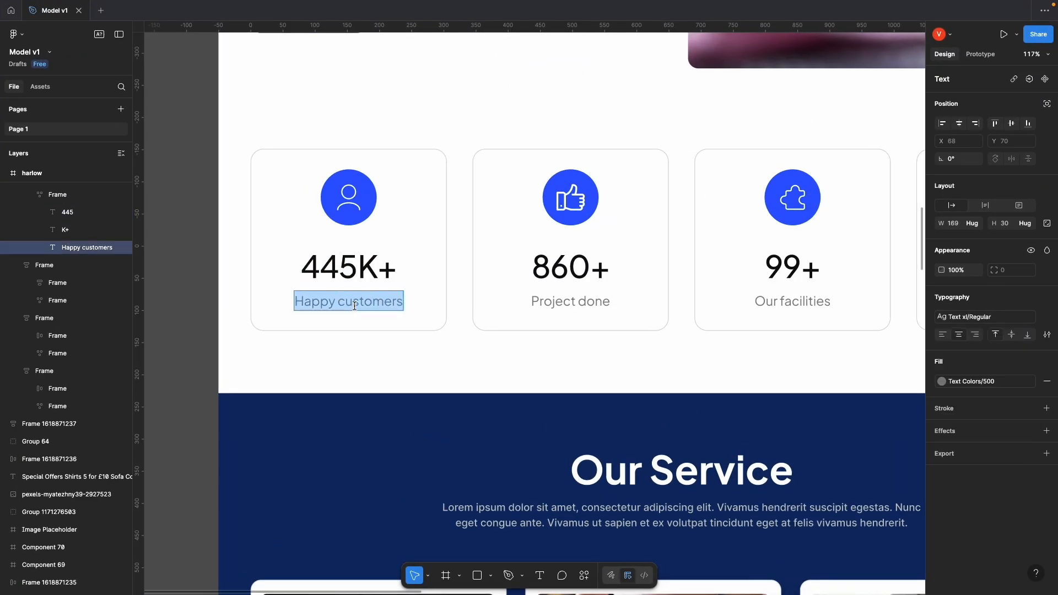
click(942, 382)
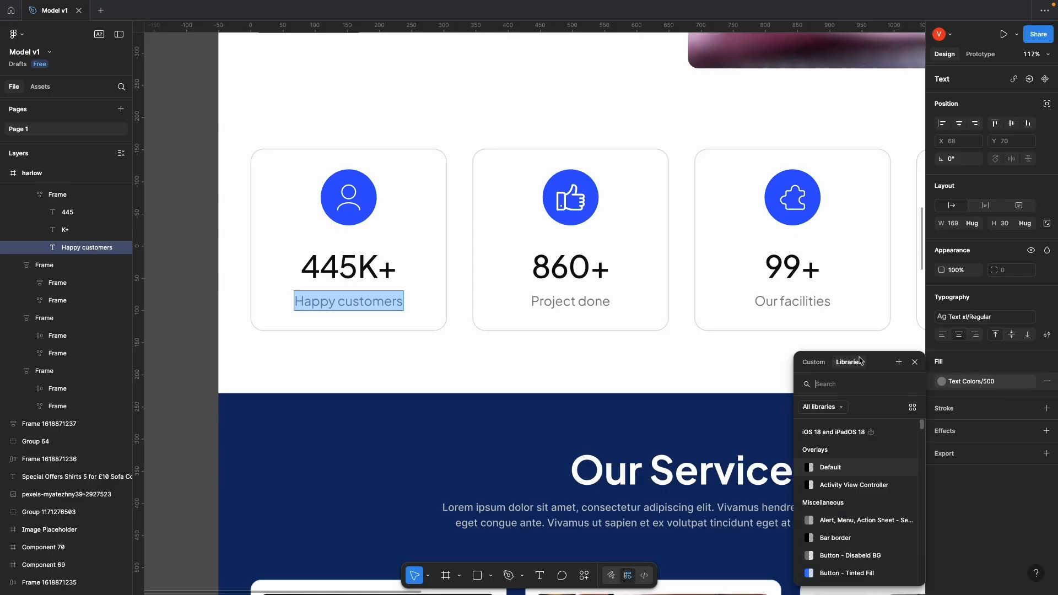
click(813, 297)
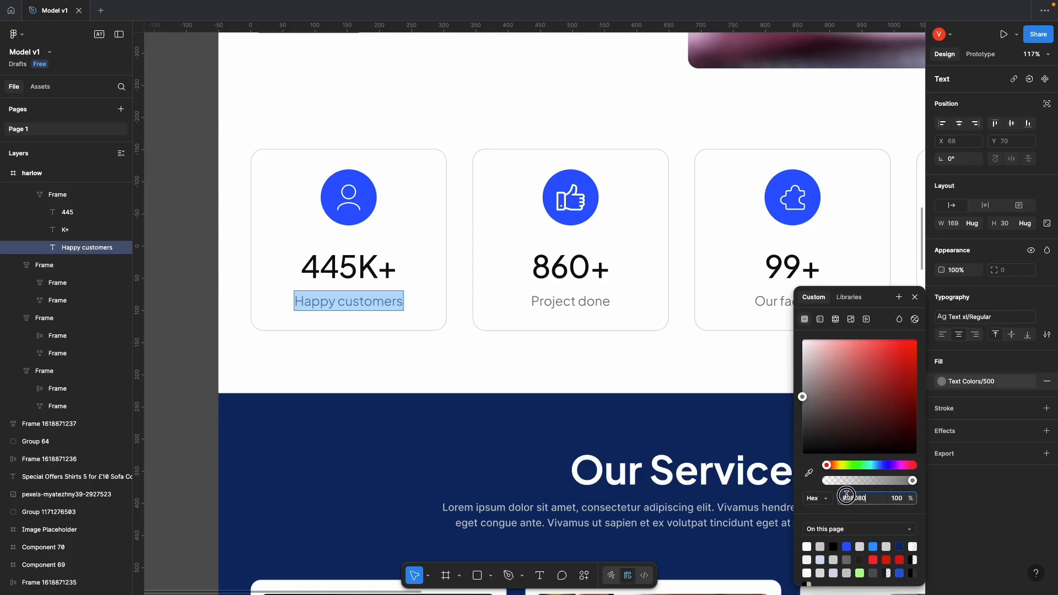
click(830, 495)
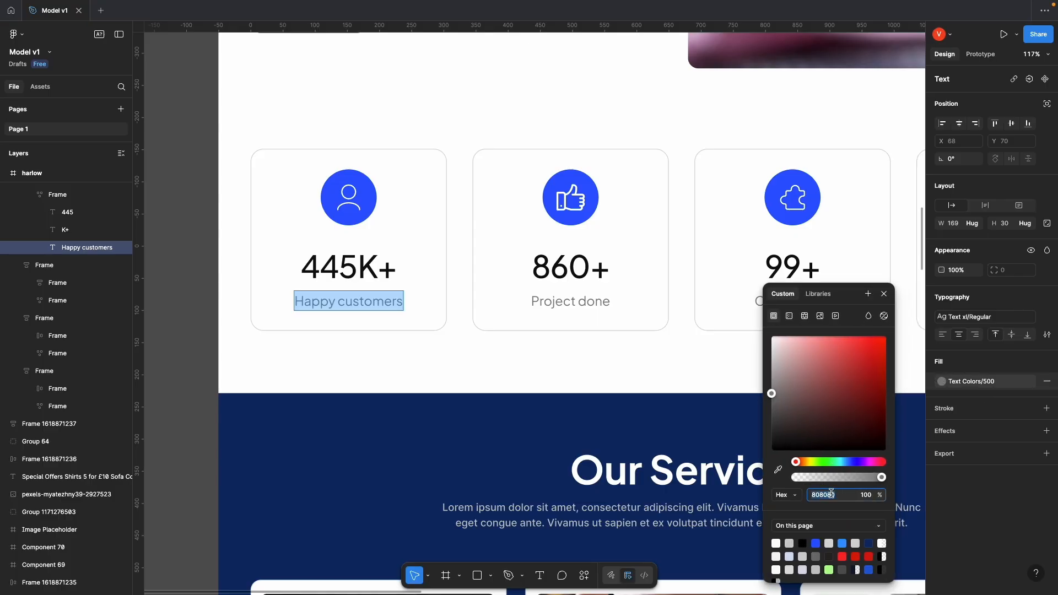
click(884, 294)
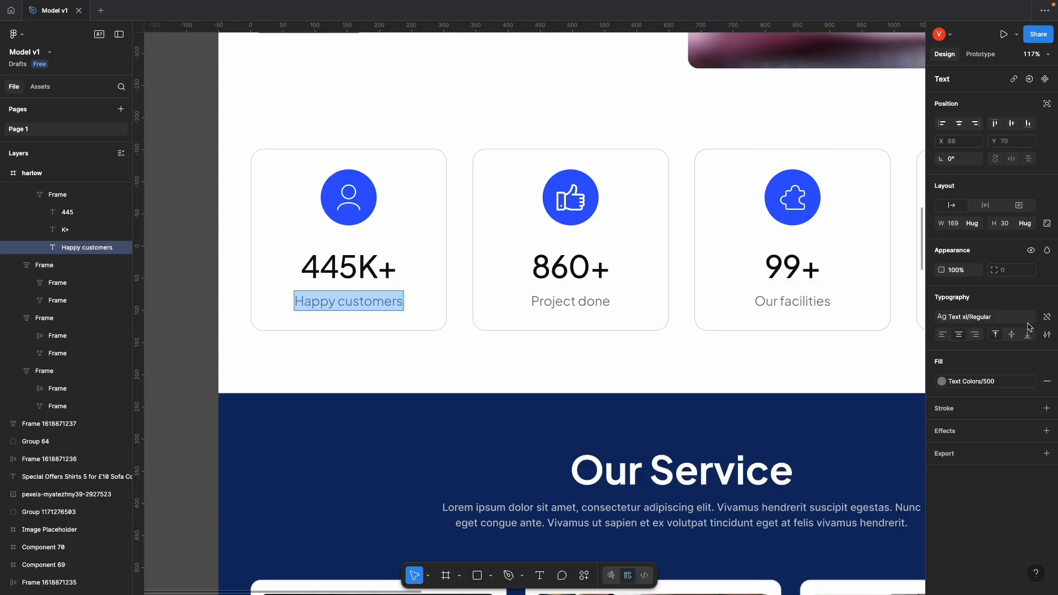
Step: Detach the Text xl/Regular style from the Happy customers text to examine its typography, and return to Elementor in Chrome
click(1046, 317)
key(ctrl+Up)
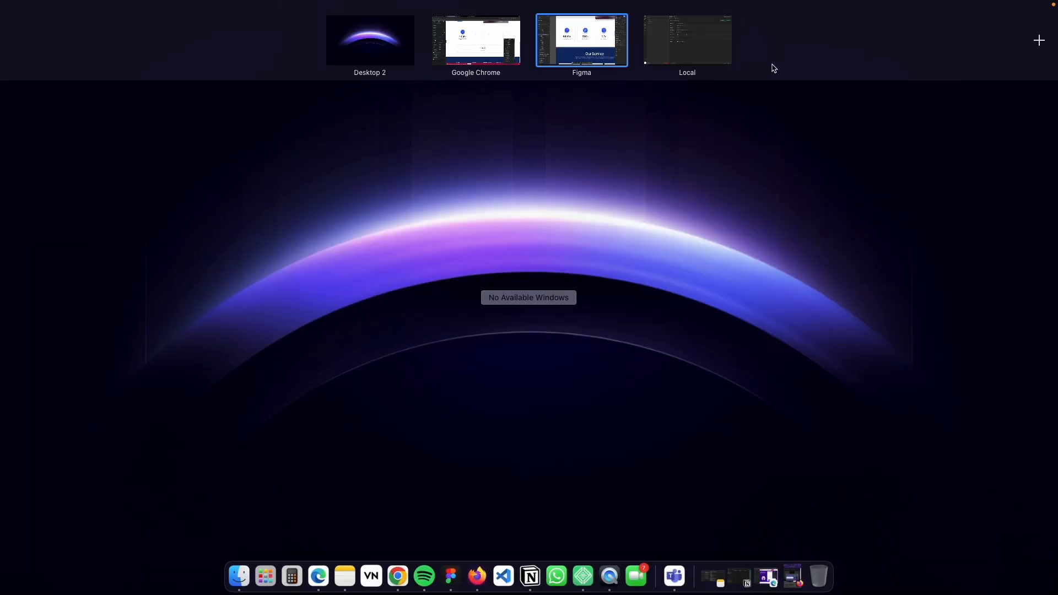
click(570, 61)
key(ctrl+Up)
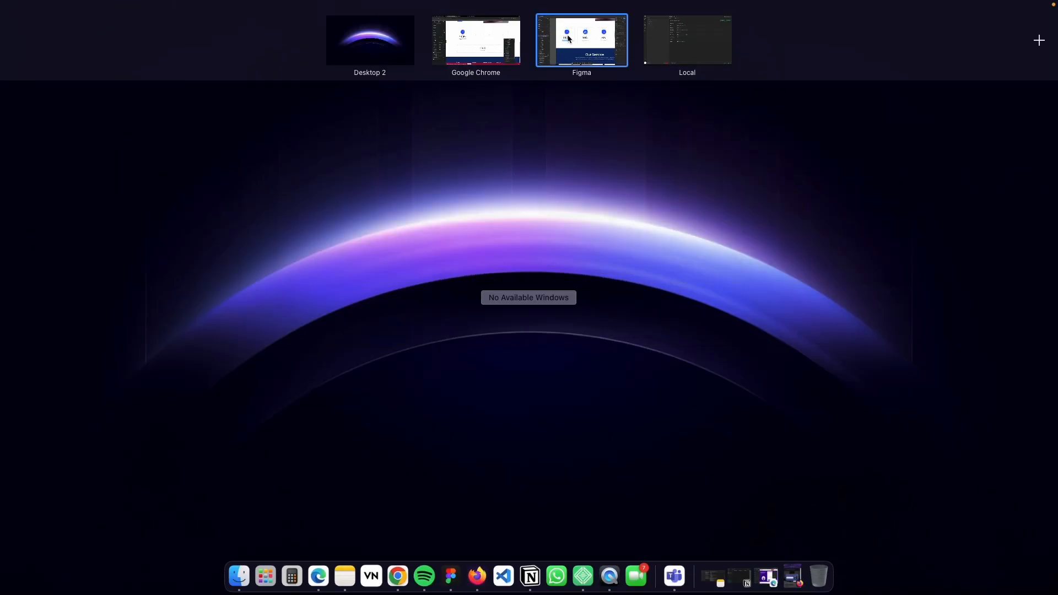
click(476, 39)
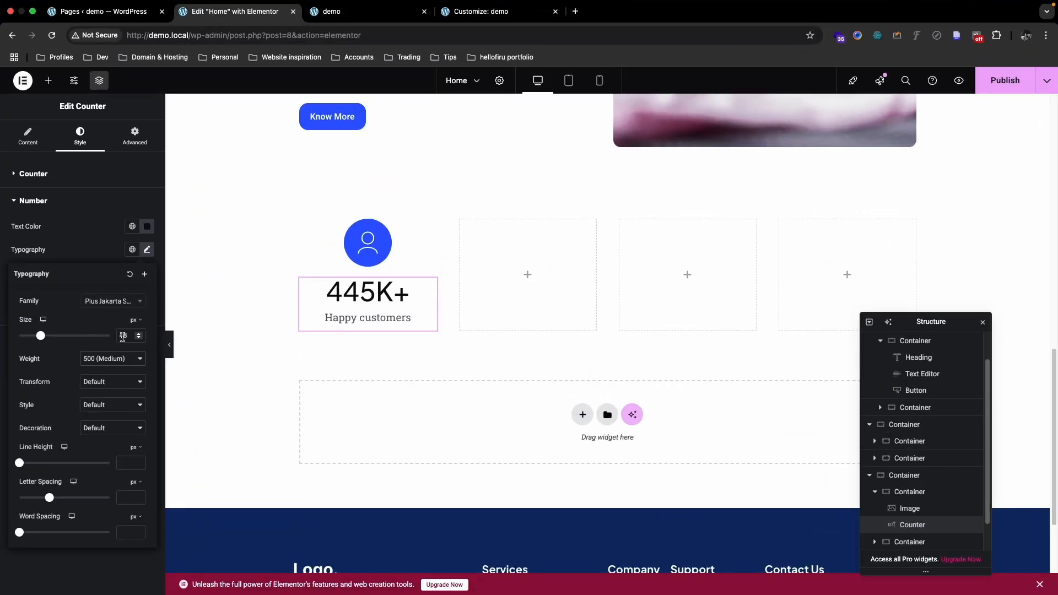
Step: Close the number's typography settings and set the counter title's text colour to 808080
click(147, 250)
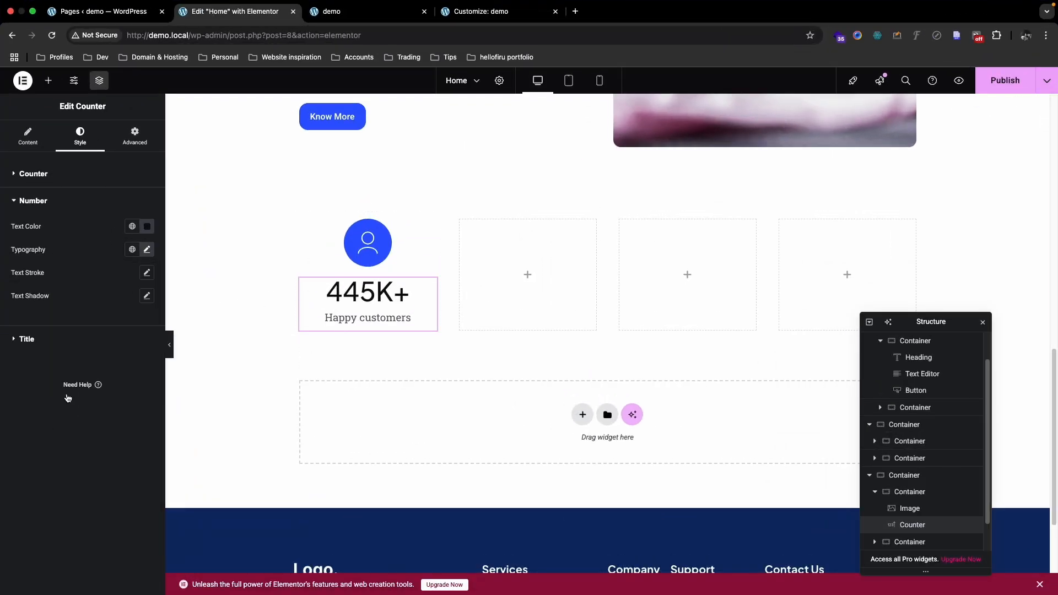
click(48, 342)
click(147, 254)
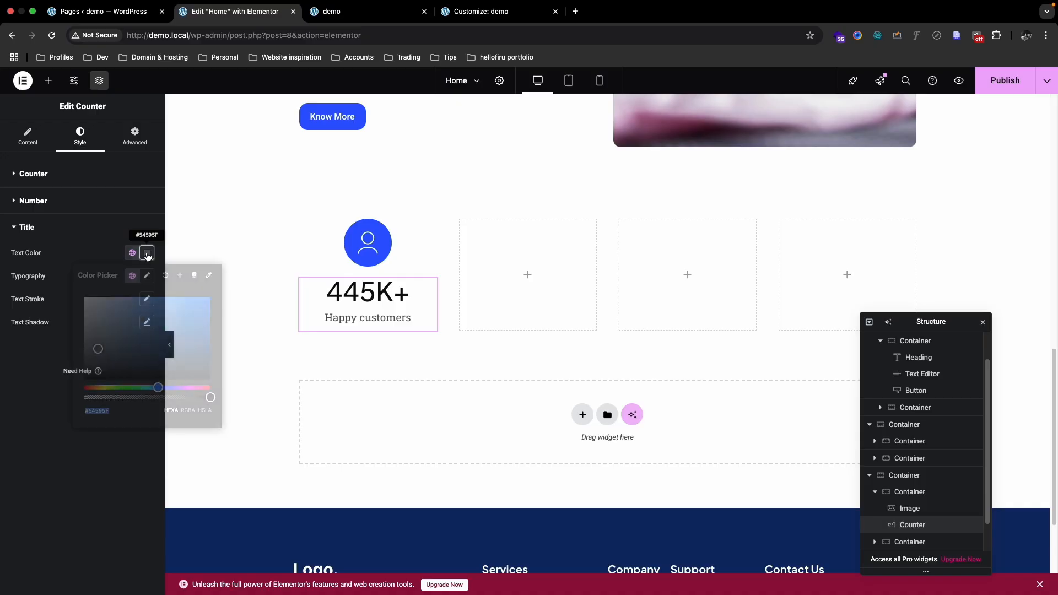
click(148, 256)
Step: Check the Happy customers text size in Figma and set the counter title's font size to 20 px in Elementor in Chrome
mouse_move(1056, 2)
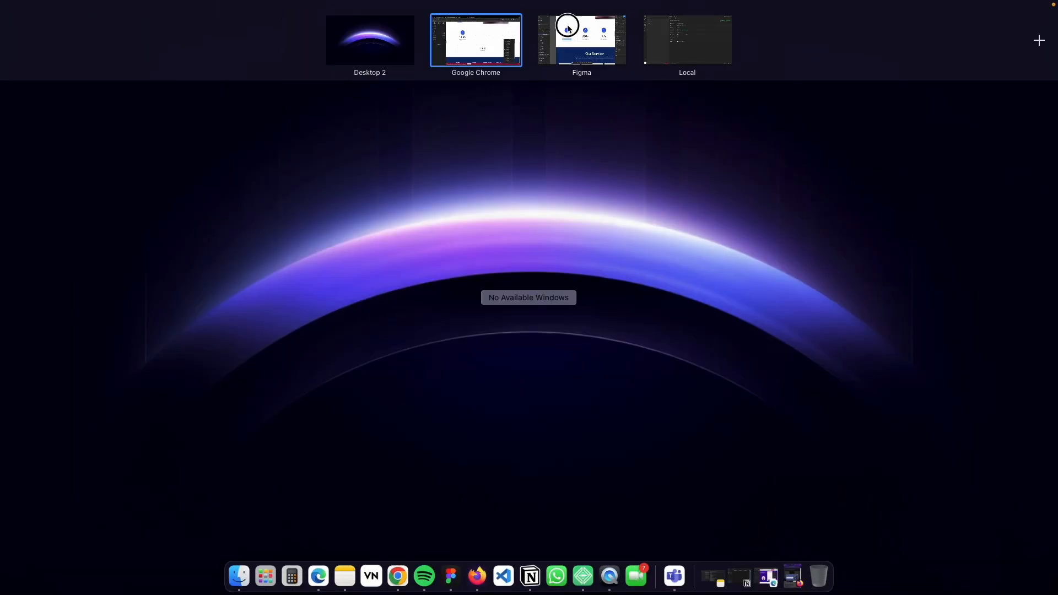
click(581, 38)
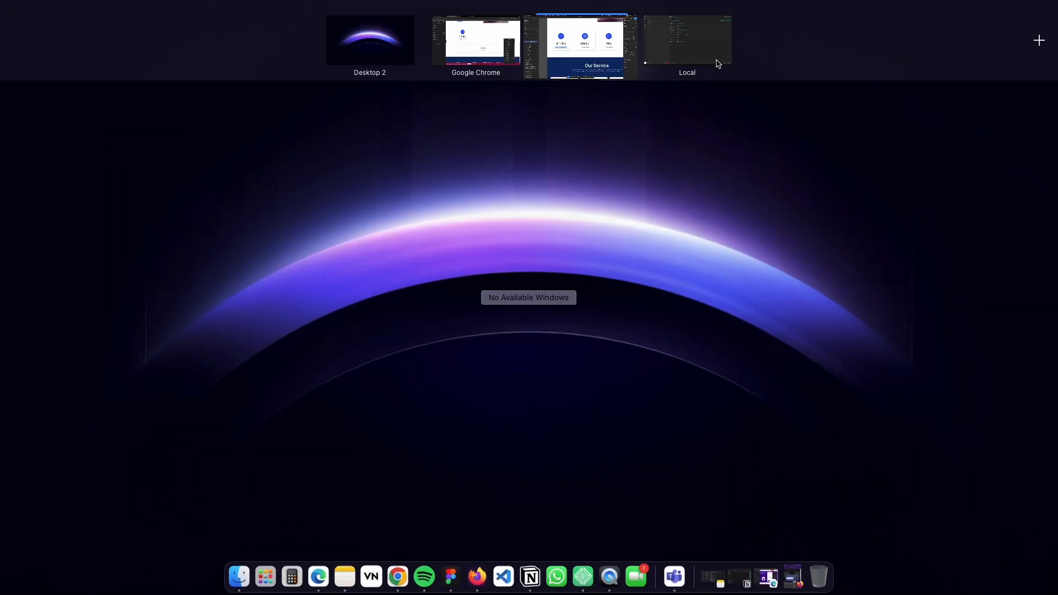
click(479, 39)
click(146, 275)
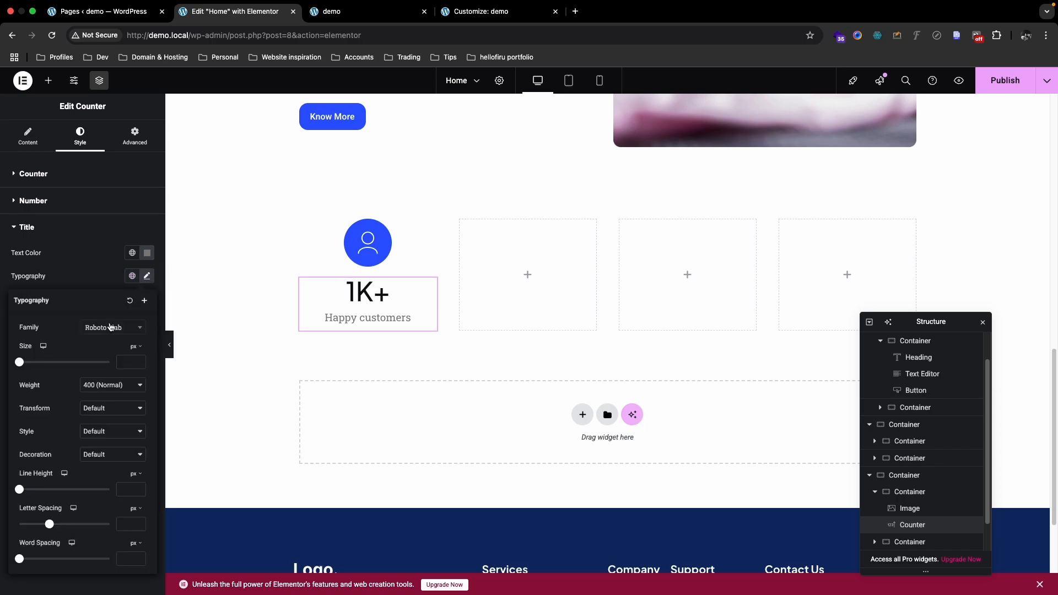
click(128, 361)
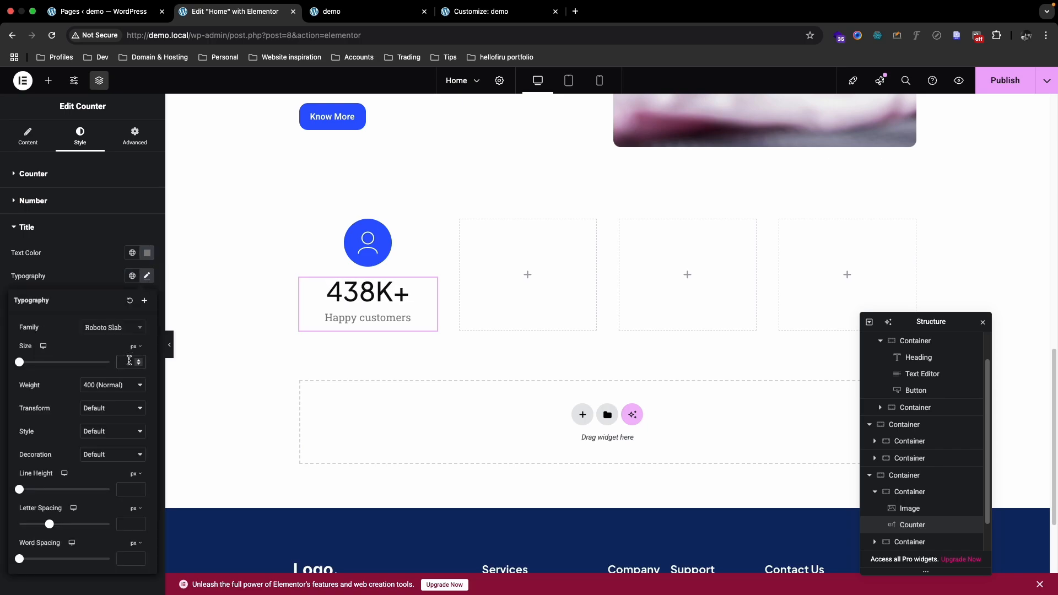
click(146, 278)
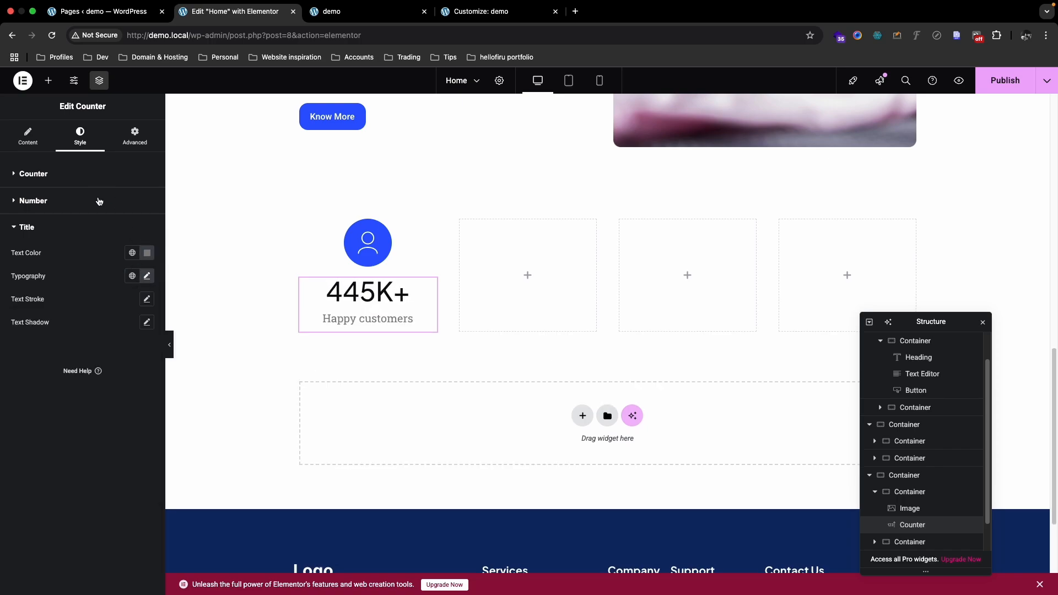
Step: Reopen the counter number's typography and check which font family it uses, leaving it unchanged
click(98, 199)
click(147, 249)
click(108, 302)
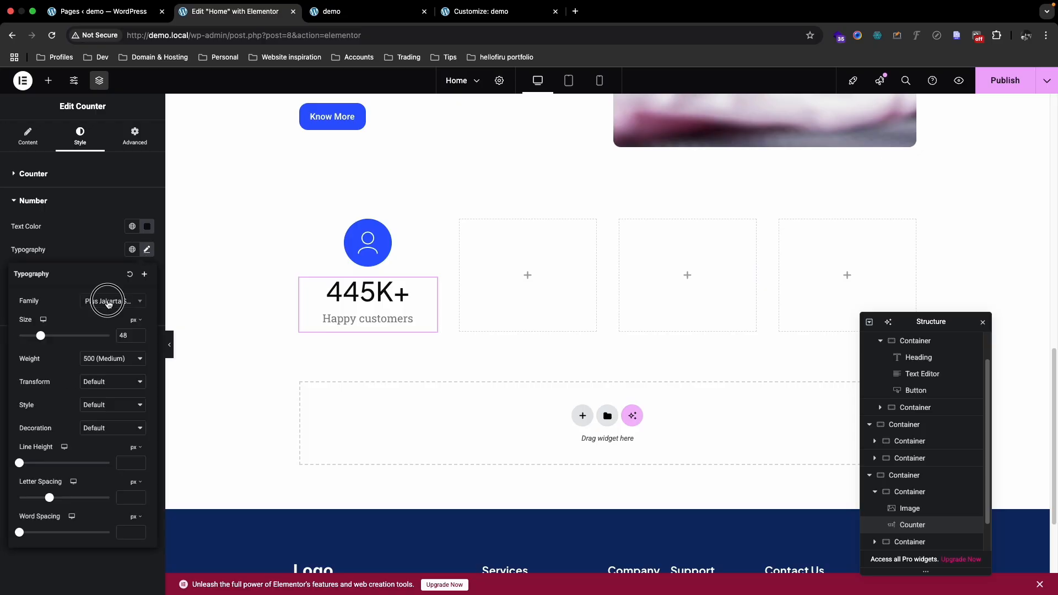
click(109, 380)
click(82, 306)
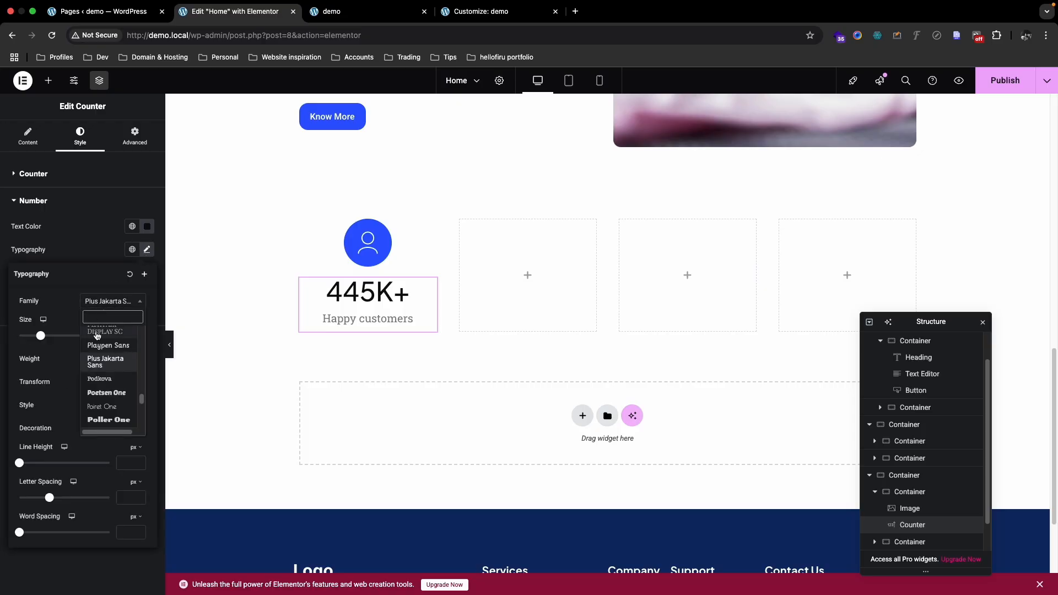
click(146, 249)
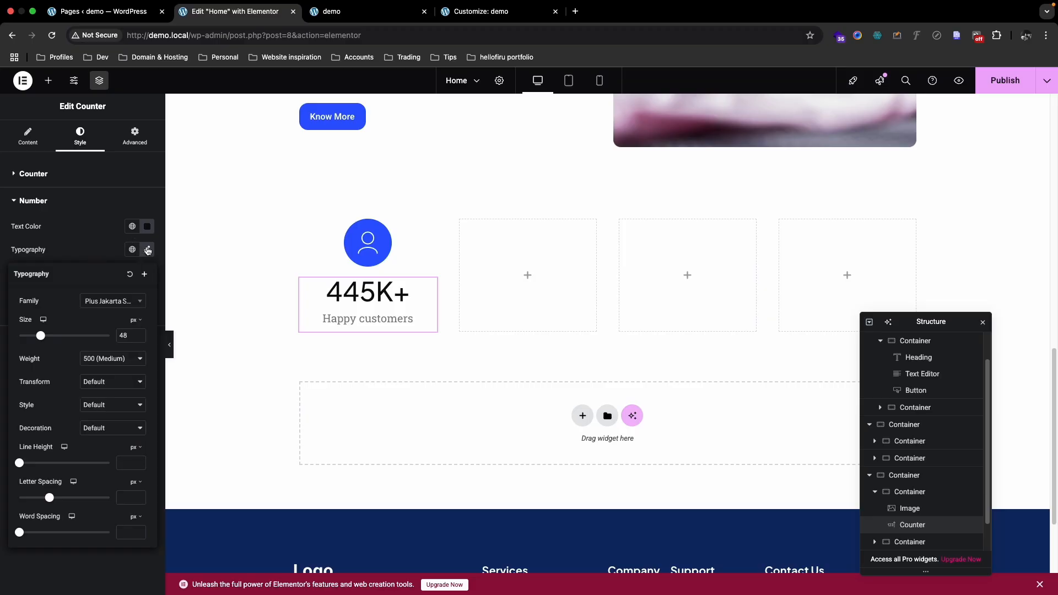
Step: Set the counter title's font family to Plus Jakarta Sans
click(84, 338)
click(147, 276)
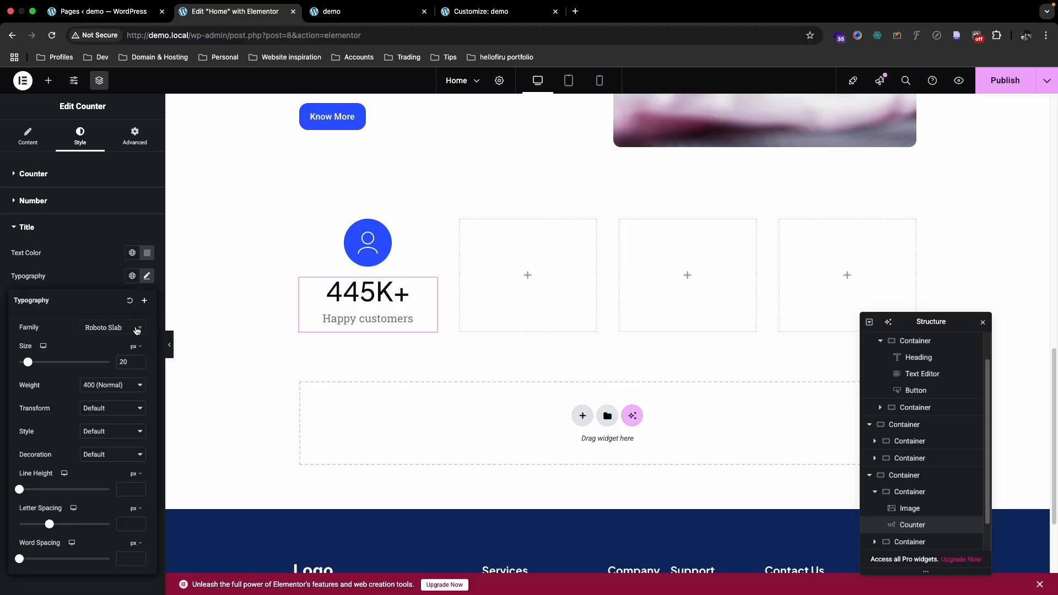
click(132, 329)
text(plus)
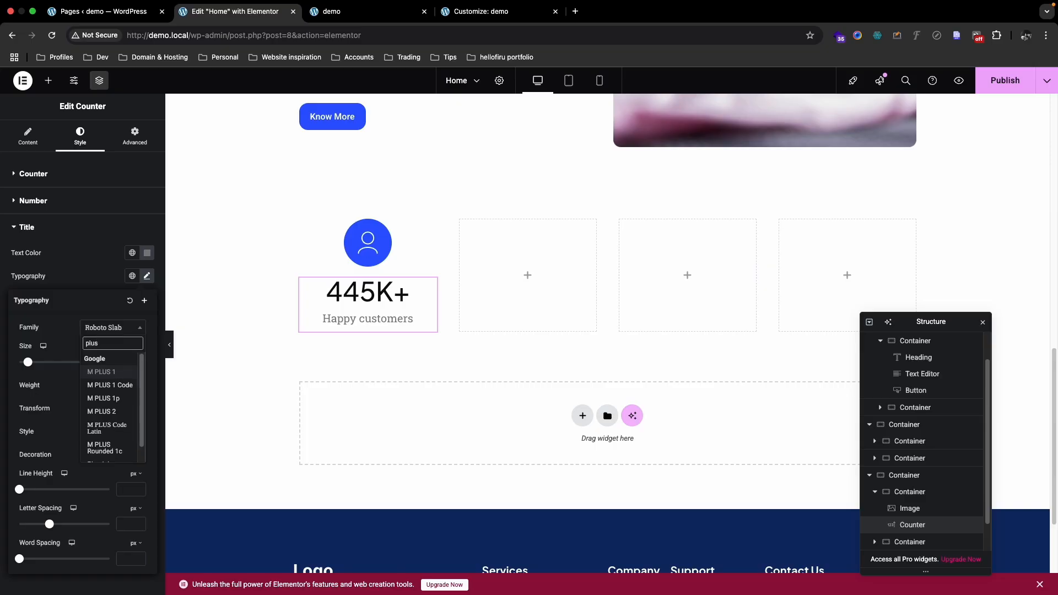
text( jaka)
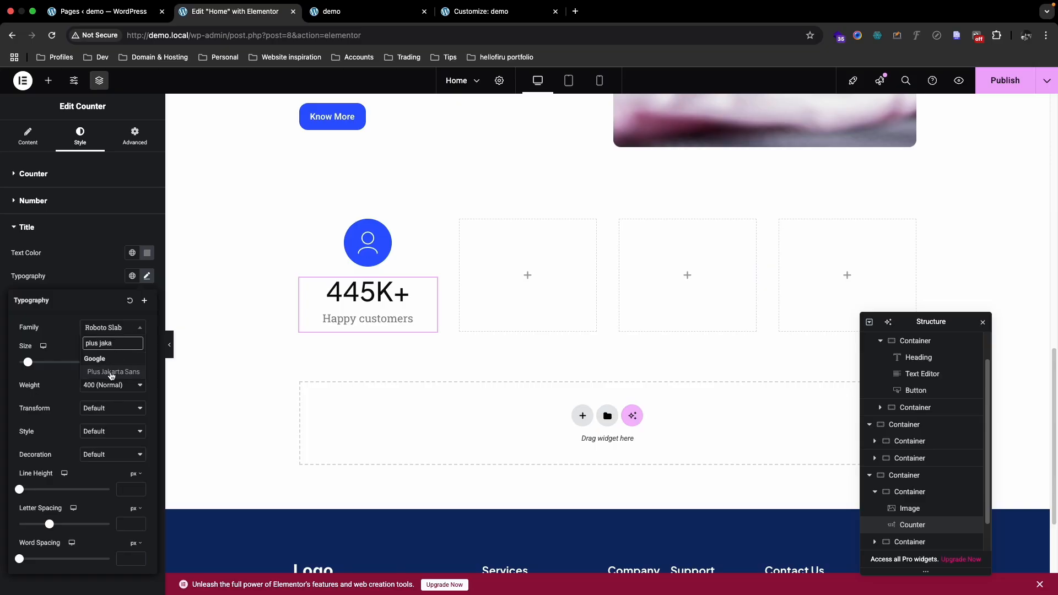
click(111, 373)
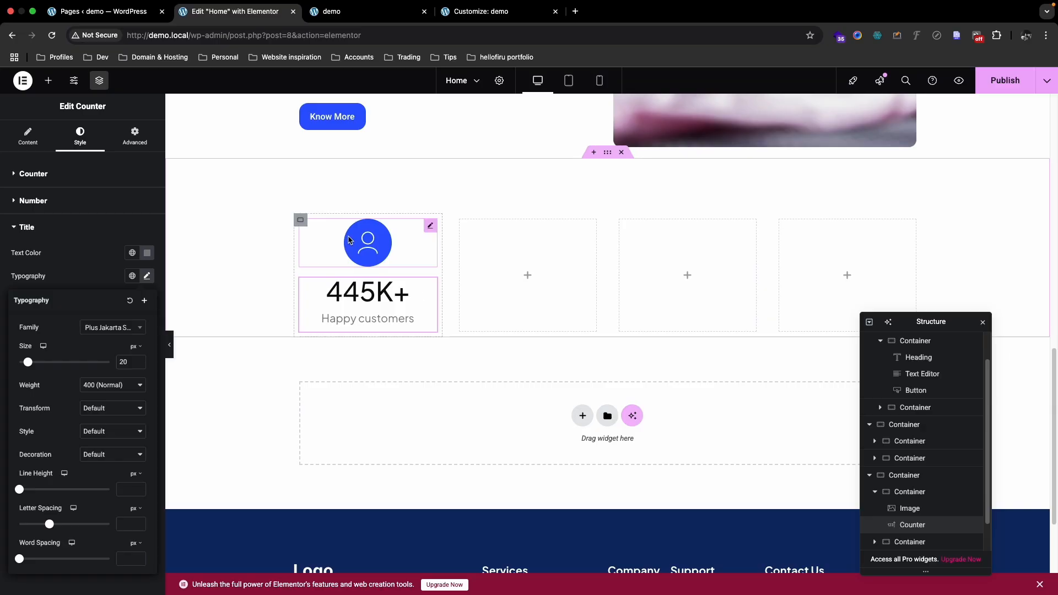
Step: Switch to Figma and select the frame of the first statistics card
key(ctrl+Up)
click(571, 51)
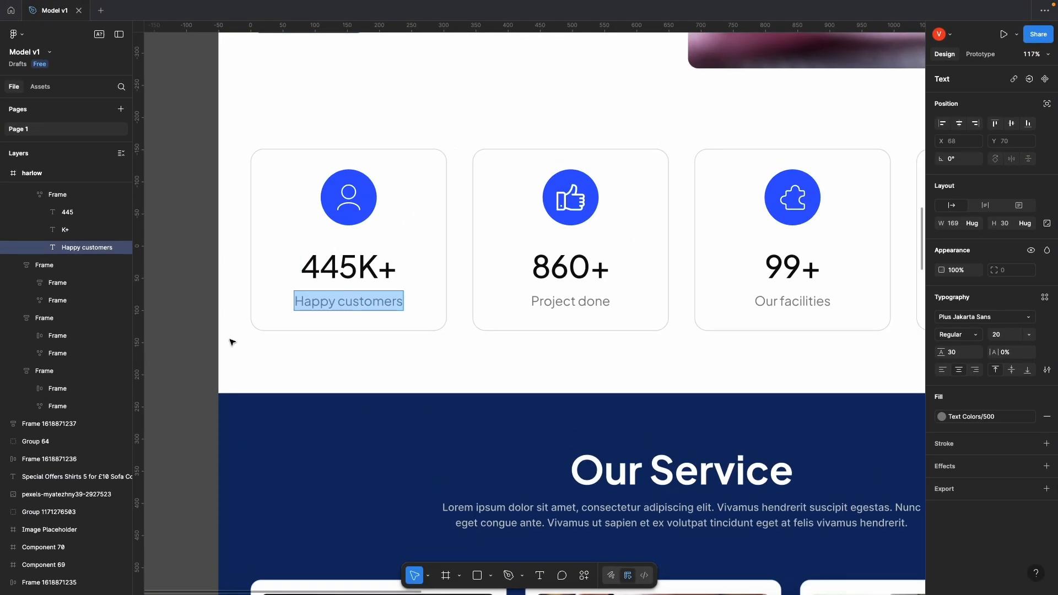
key(Escape)
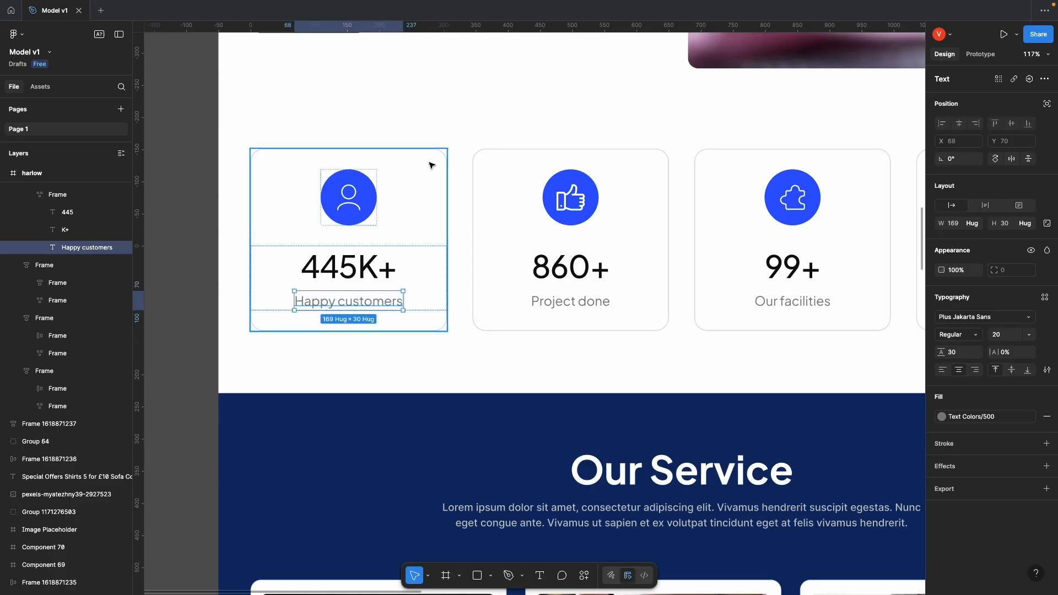
super+click(431, 166)
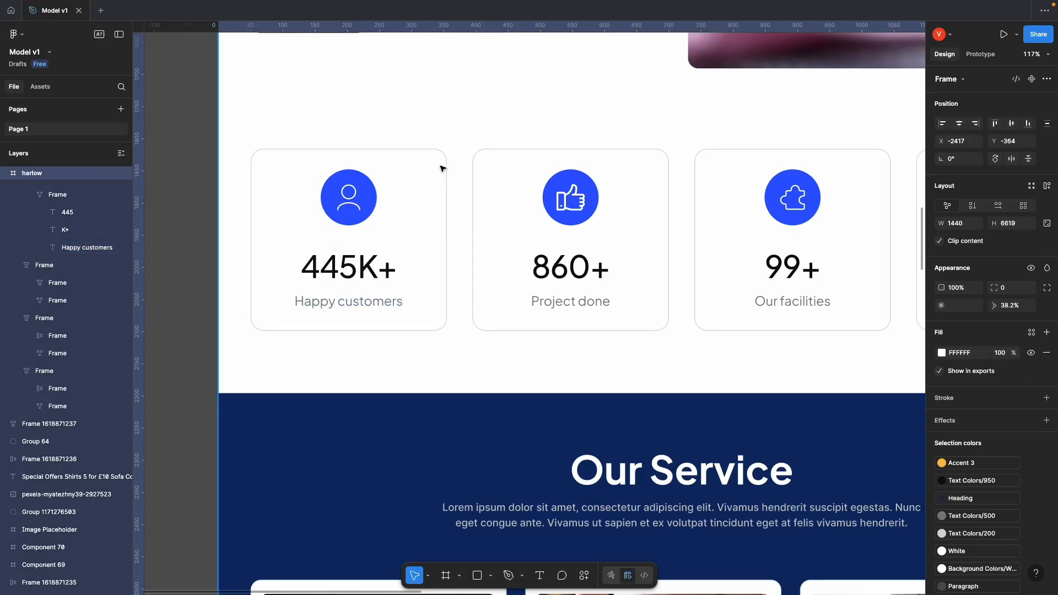
double_click(438, 167)
double_click(406, 163)
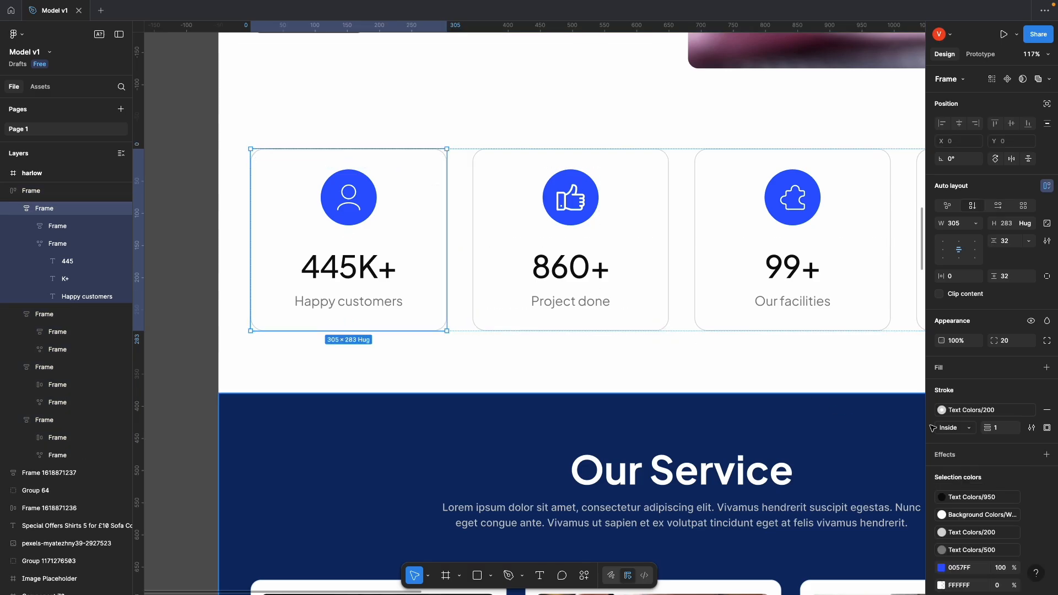
Step: Detach the colour style from the card's stroke and copy its hex value D6D6D6
scroll(978, 385, down, 3)
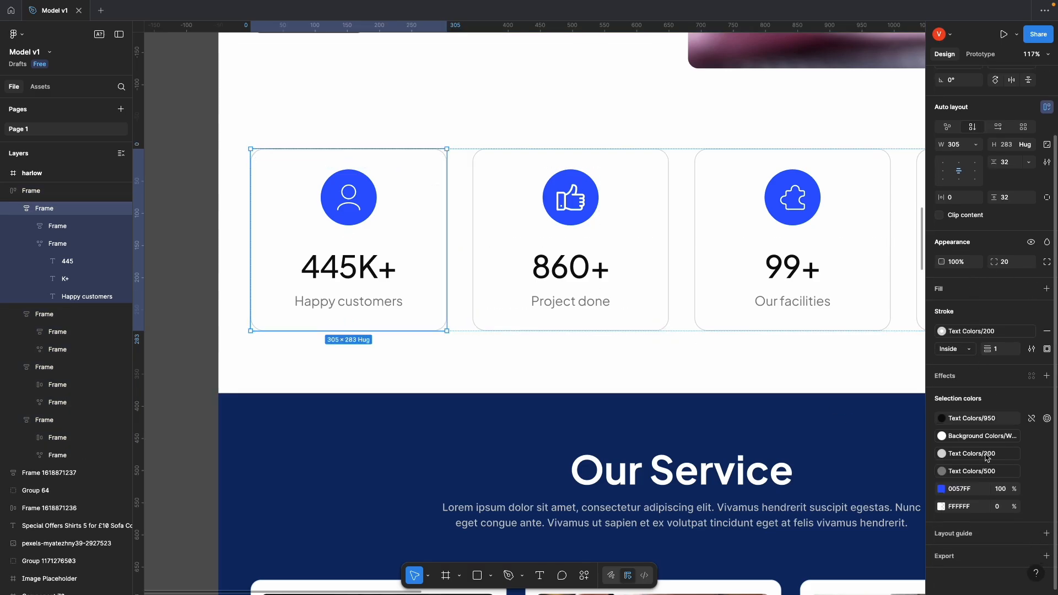
click(1000, 333)
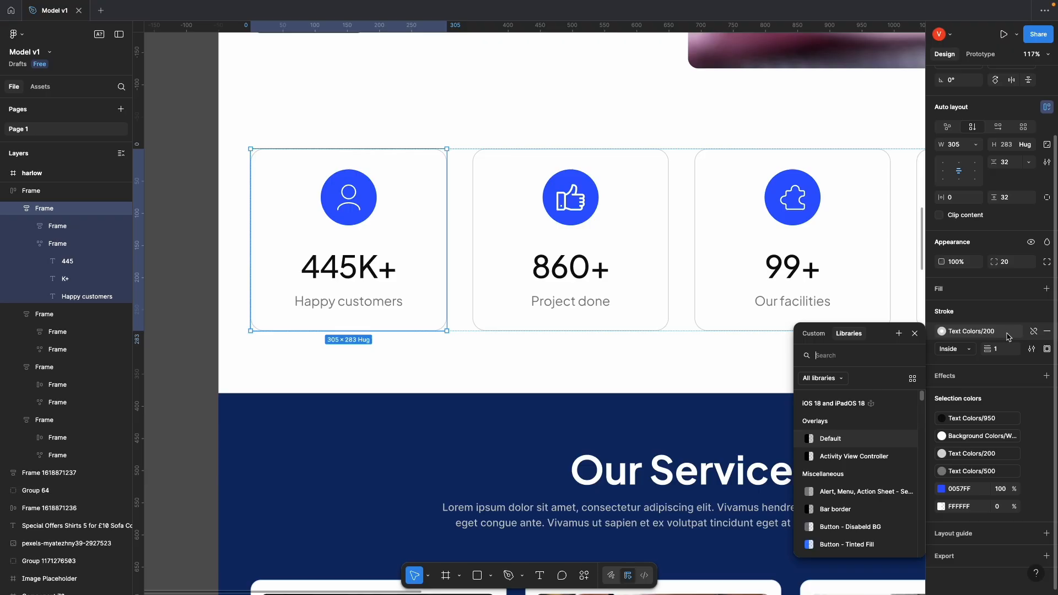
click(1032, 332)
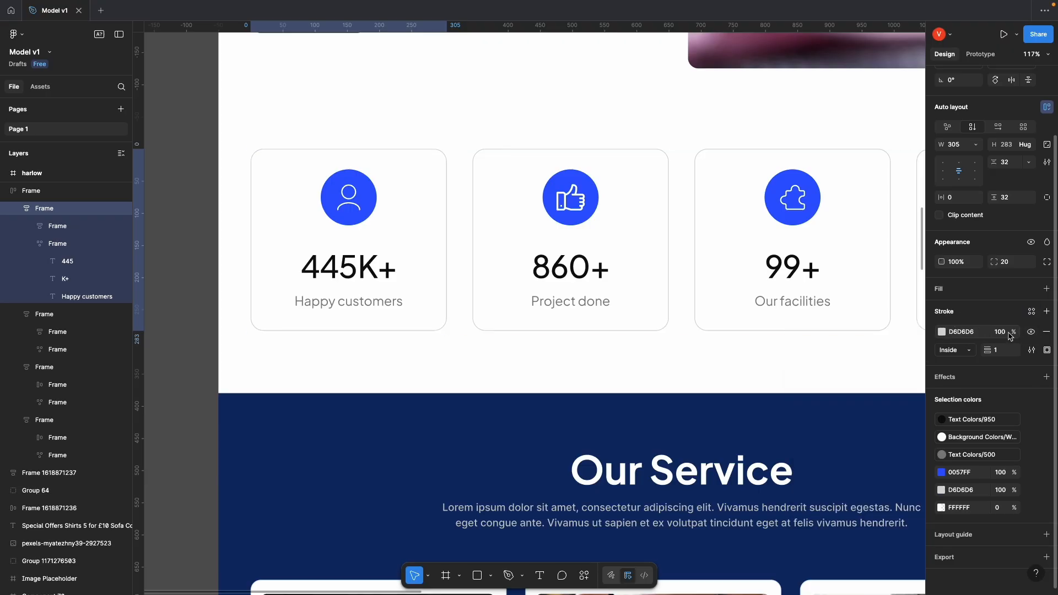
click(966, 333)
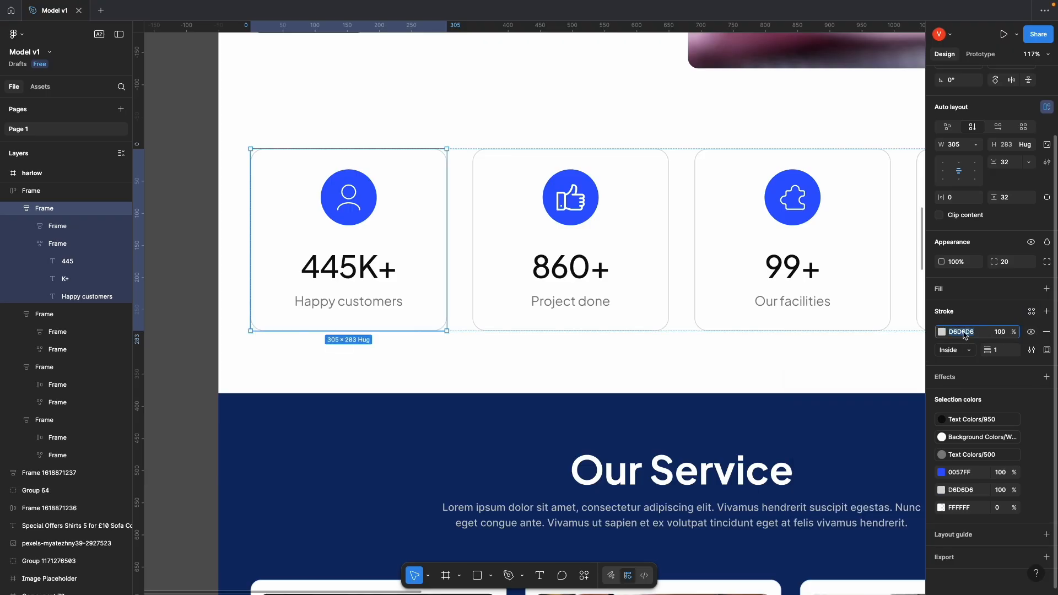
Step: Return to Elementor in Chrome and give the first statistics card's container a solid border 1 px wide on all sides
key(ctrl+Up)
click(465, 58)
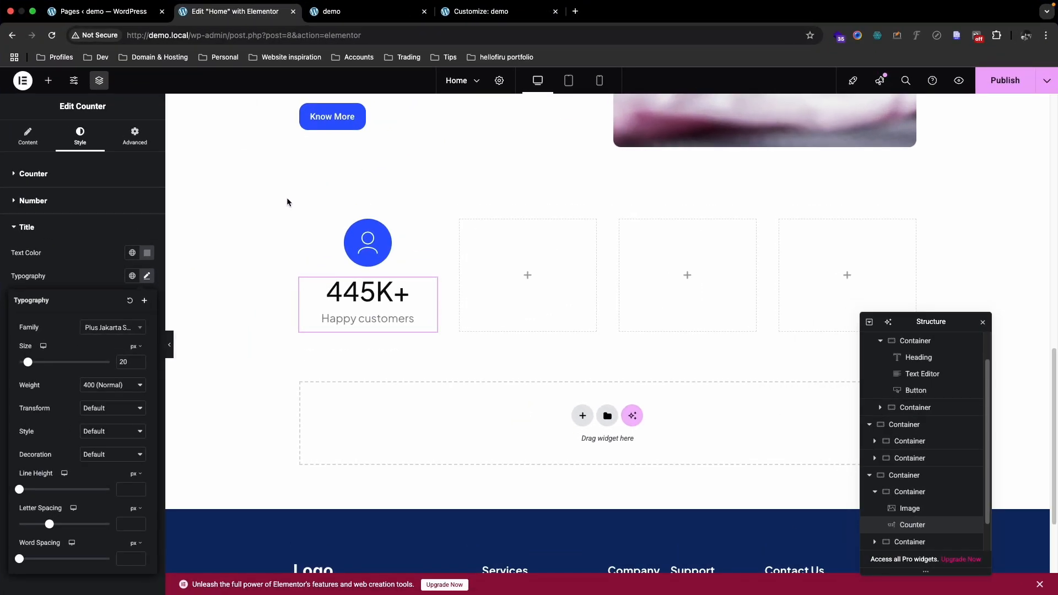
click(318, 243)
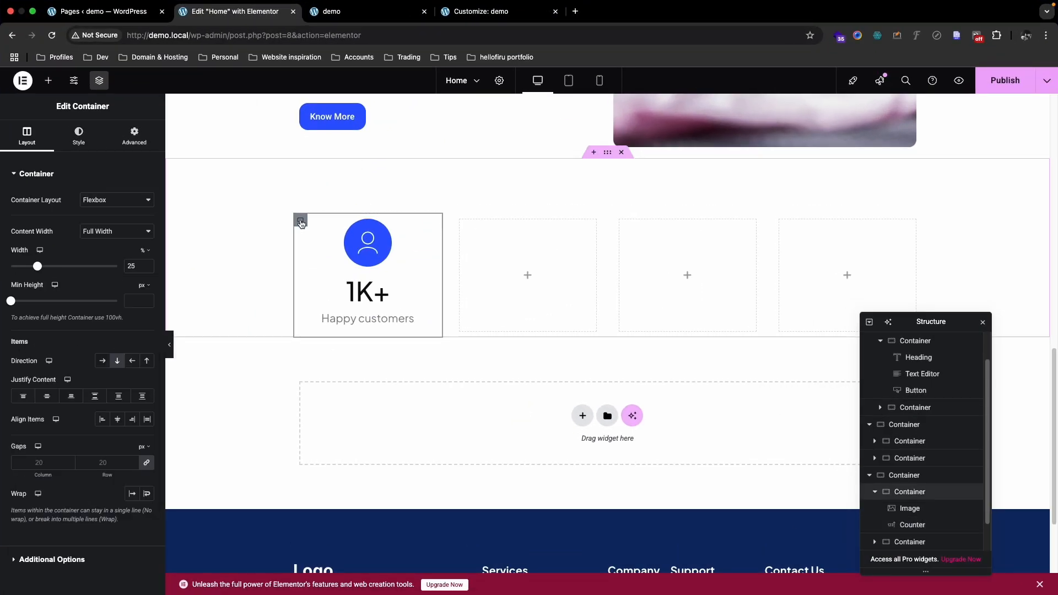
click(91, 133)
click(67, 293)
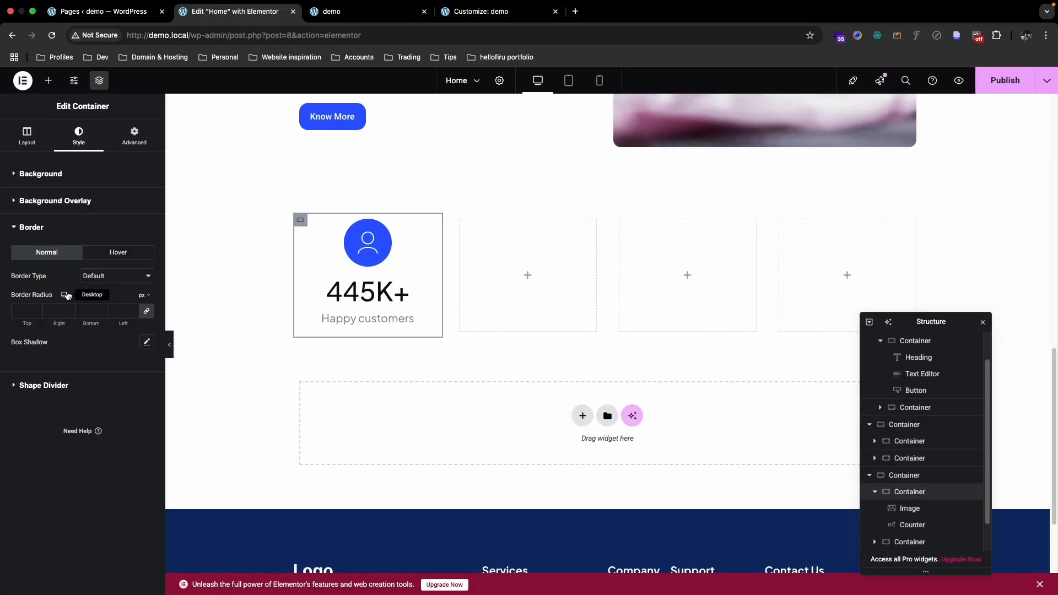
click(117, 275)
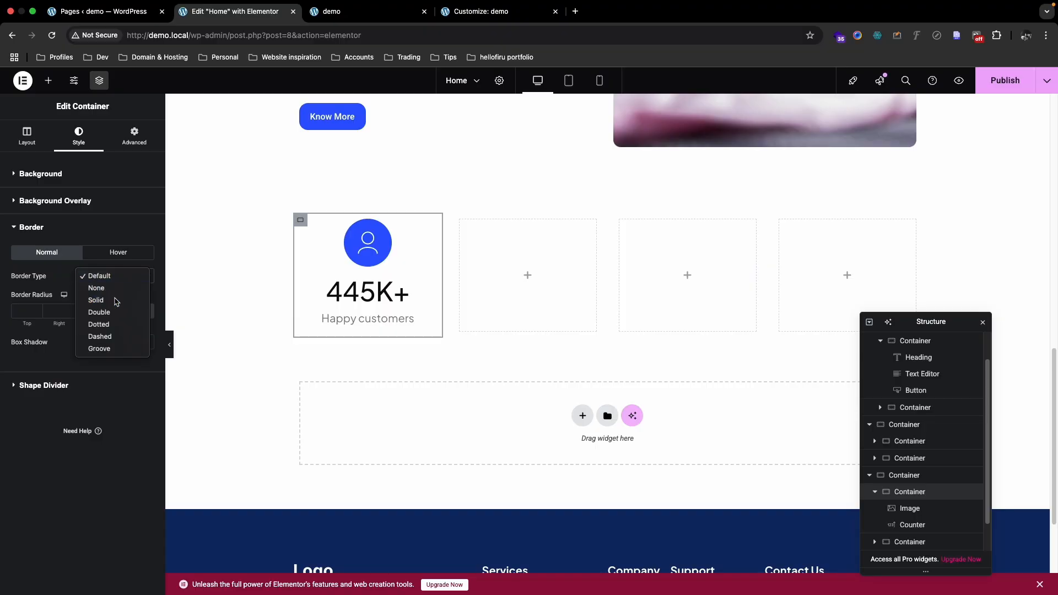
click(117, 298)
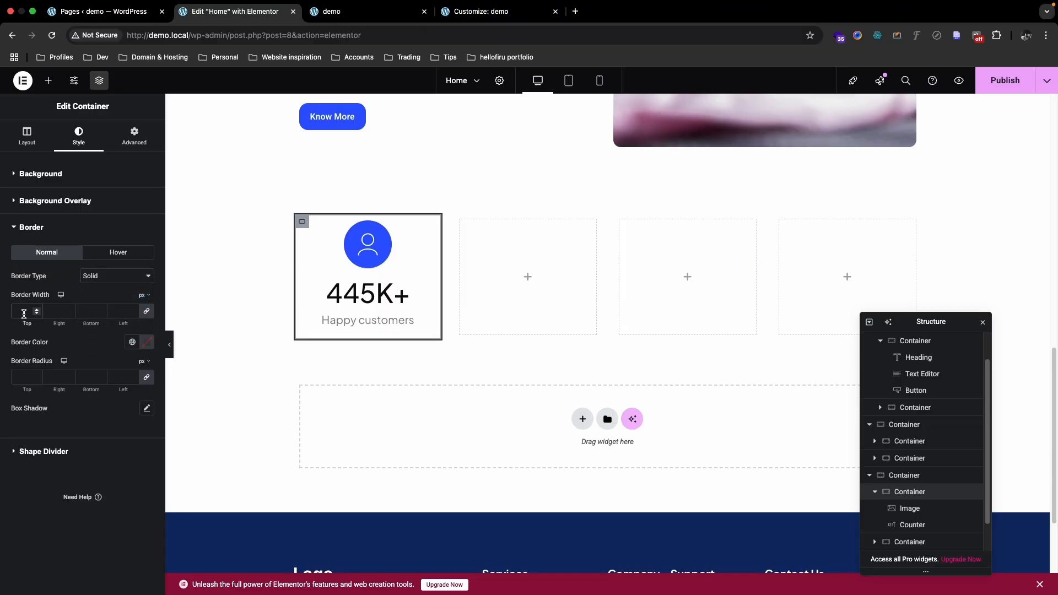
click(24, 312)
text(1)
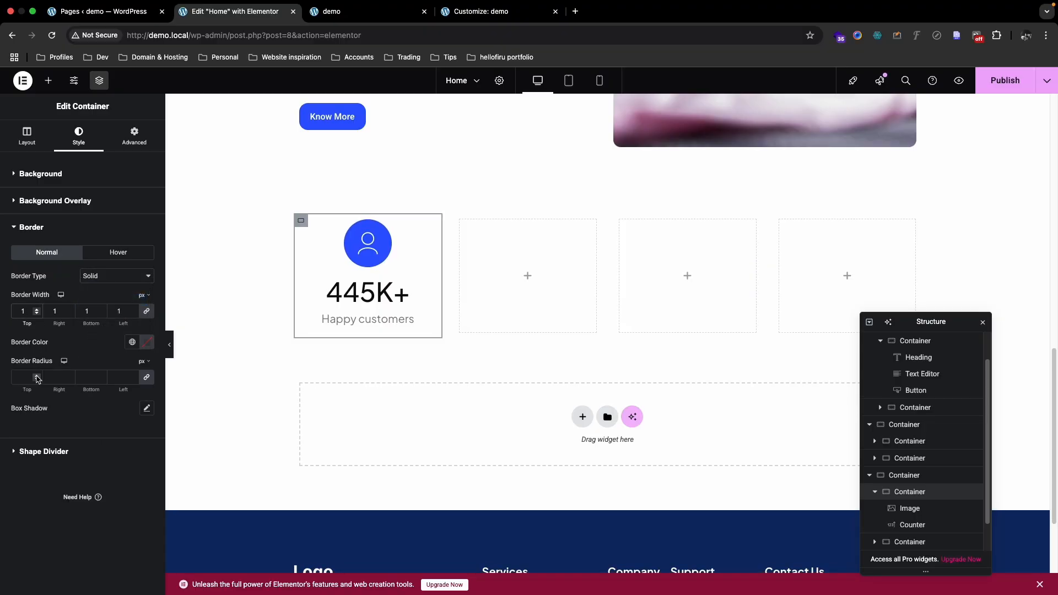
Step: Check the card's corners in Figma, then set the container's border radius to 20 px and its border colour to D6D6D6 in Elementor
key(ctrl+Up)
click(598, 38)
key(ctrl+Up)
click(474, 60)
click(144, 343)
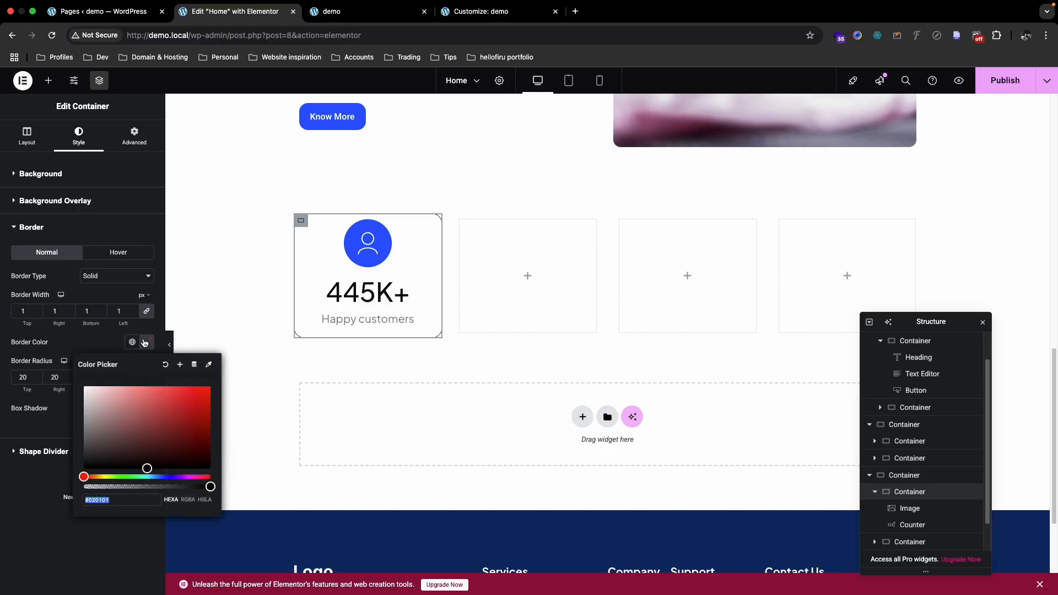
click(145, 342)
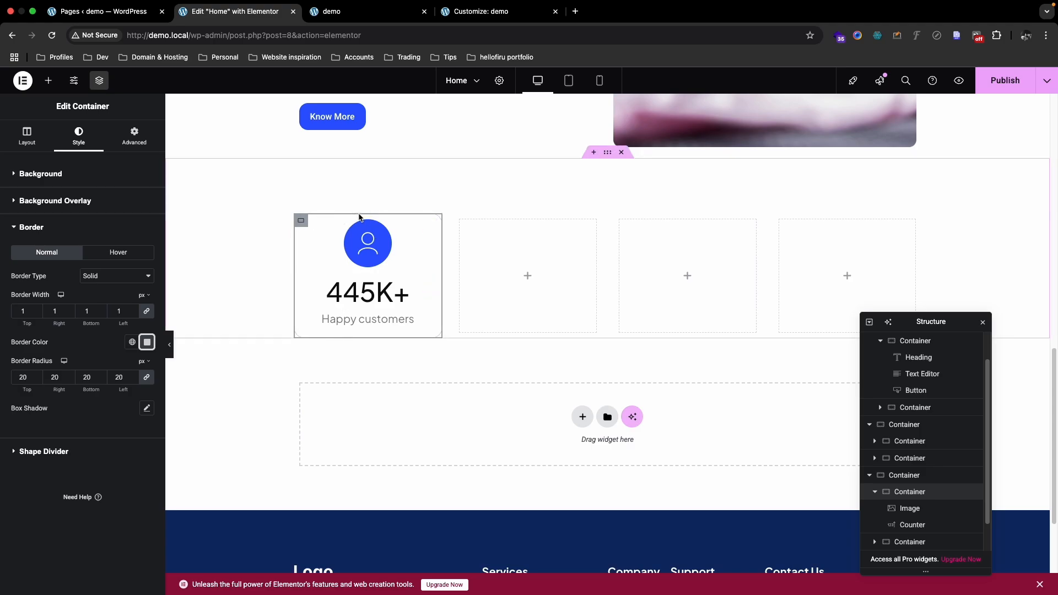
Step: Check the card's inner spacing in Figma and set the first card container's padding to 30 px on all sides in Elementor
key(ctrl+Up)
click(603, 48)
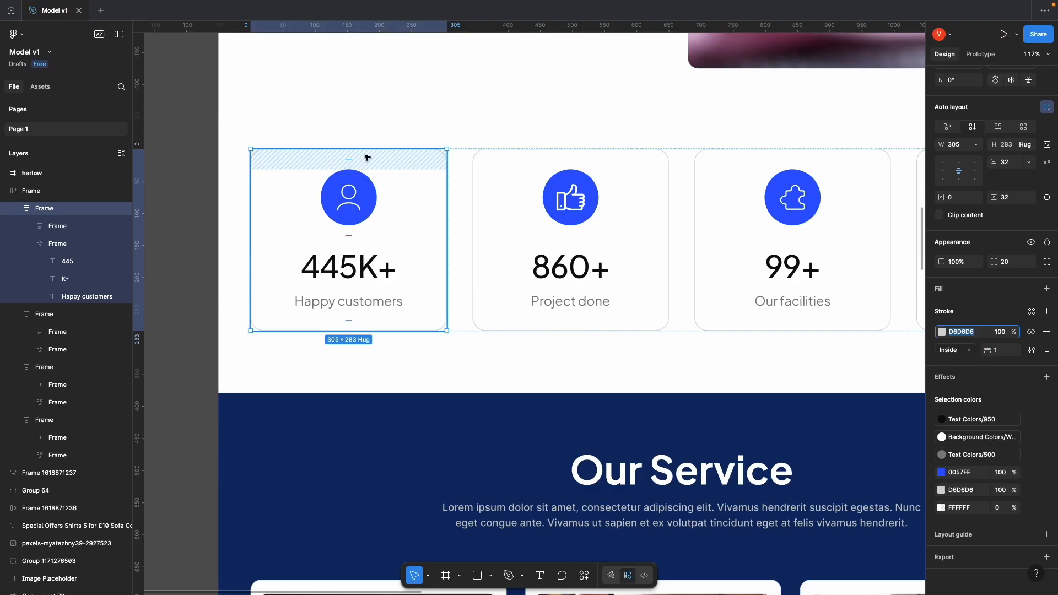
key(ctrl+Up)
click(455, 48)
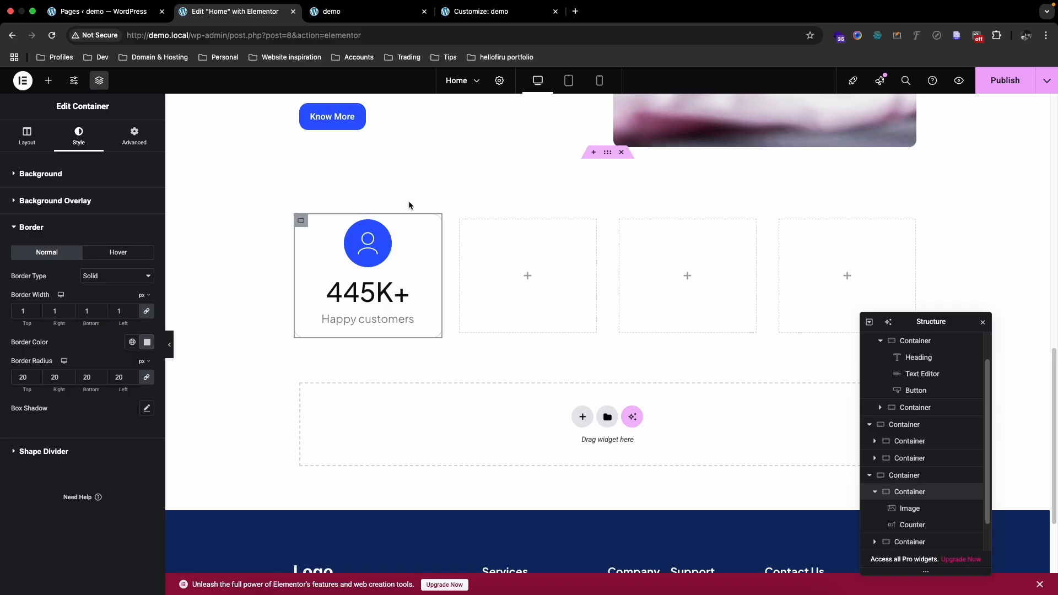
click(124, 146)
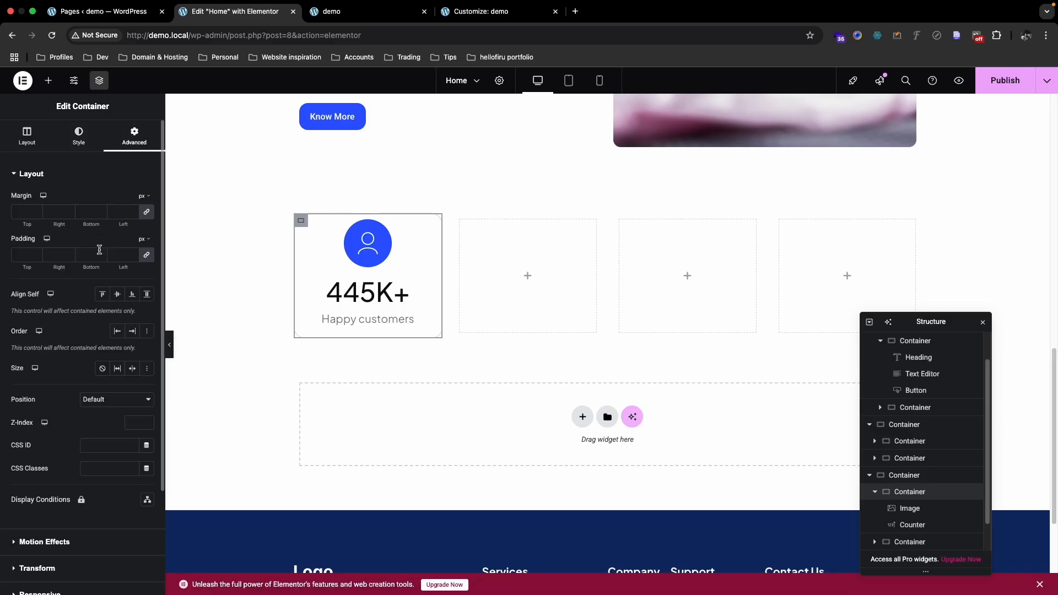
click(121, 255)
text(20)
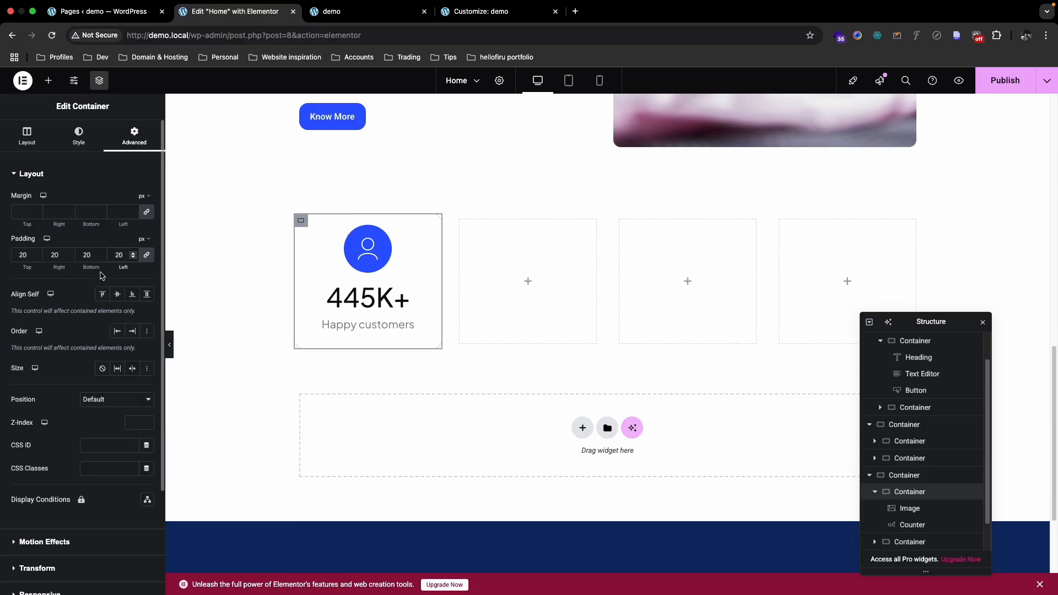
key(BackSpace)
key(BackSpace)
text(30)
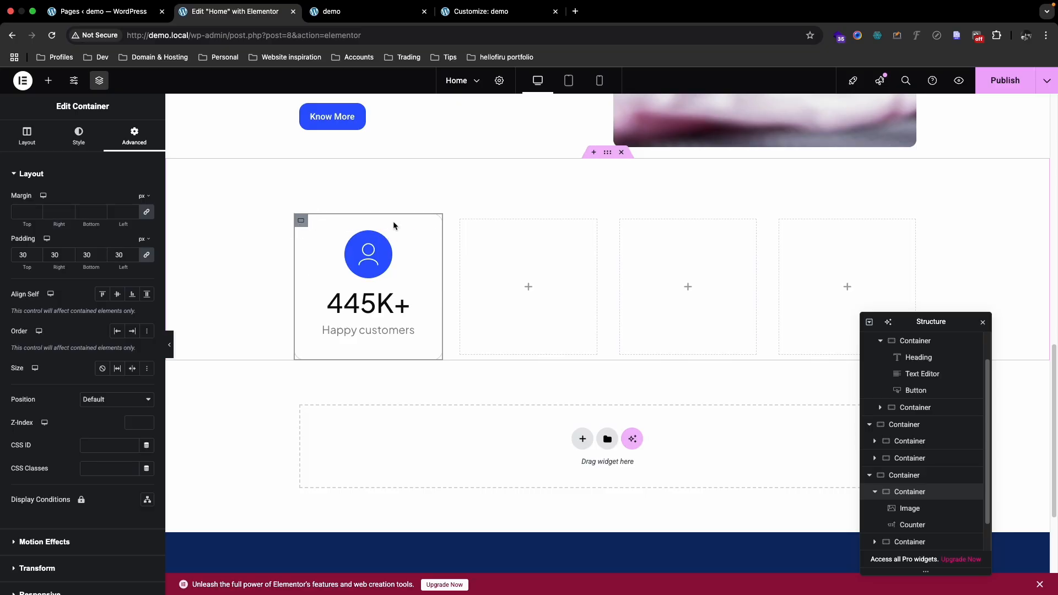
Step: Copy the first card's container and paste its style onto the empty second container
click(463, 223)
click(622, 222)
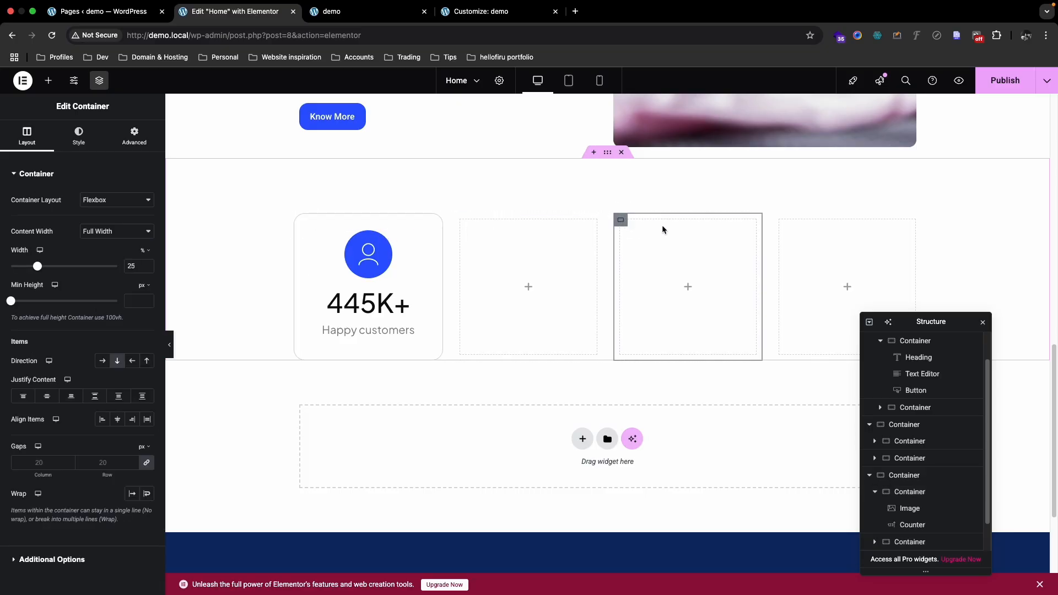
click(781, 223)
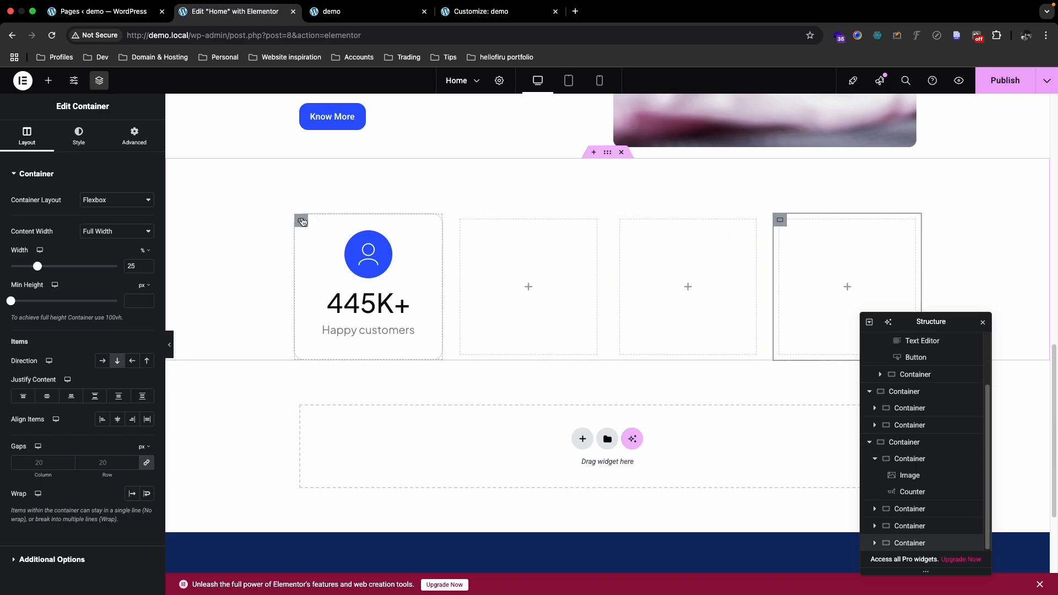
right_click(297, 220)
click(323, 297)
click(462, 222)
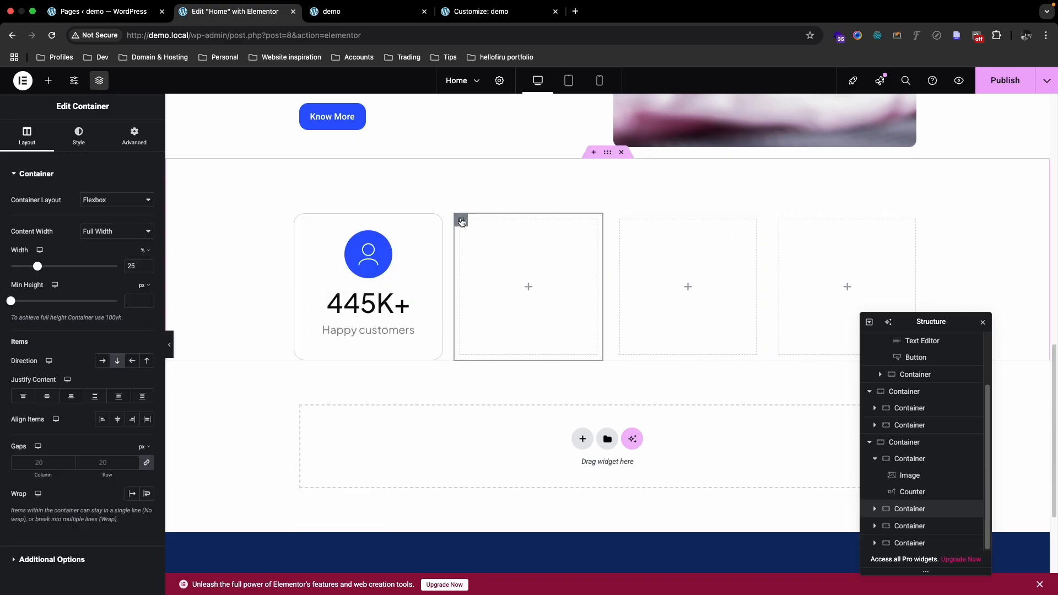
right_click(462, 222)
click(487, 332)
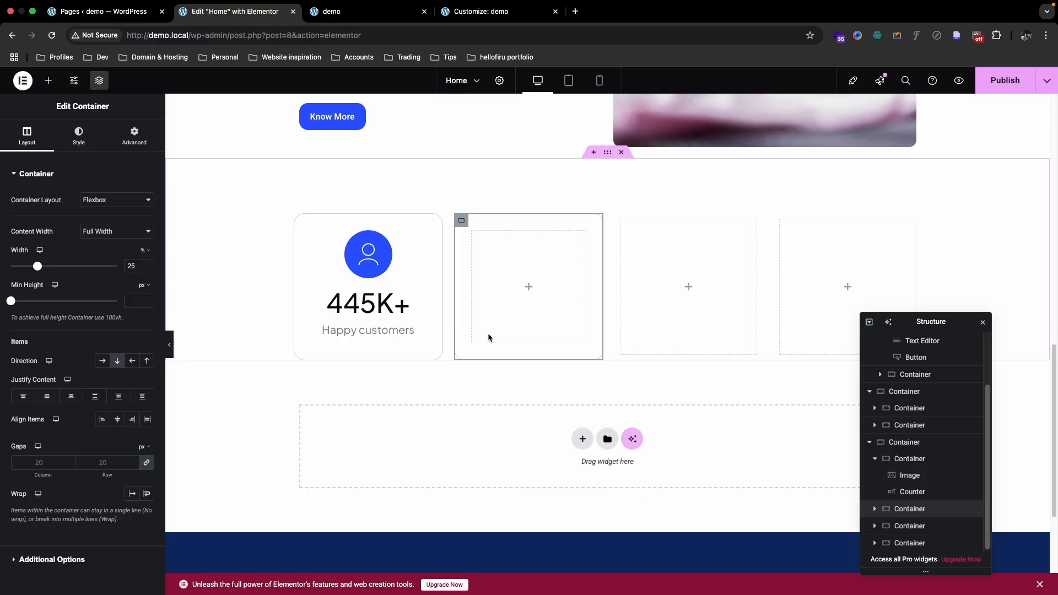
Step: Copy the icon image and the Happy customers counter from the first card into the second card
click(337, 312)
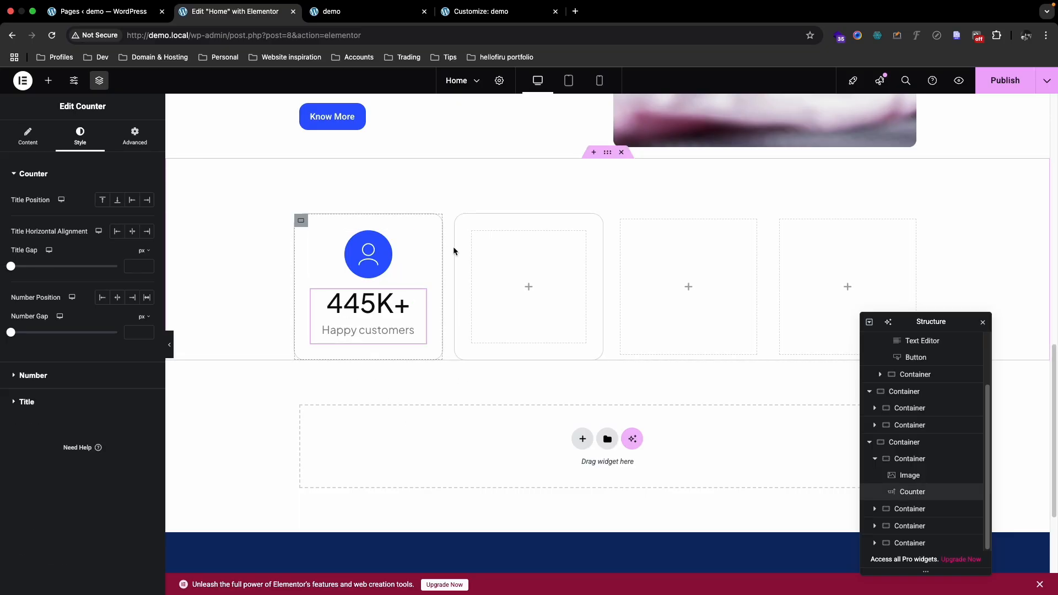
right_click(354, 251)
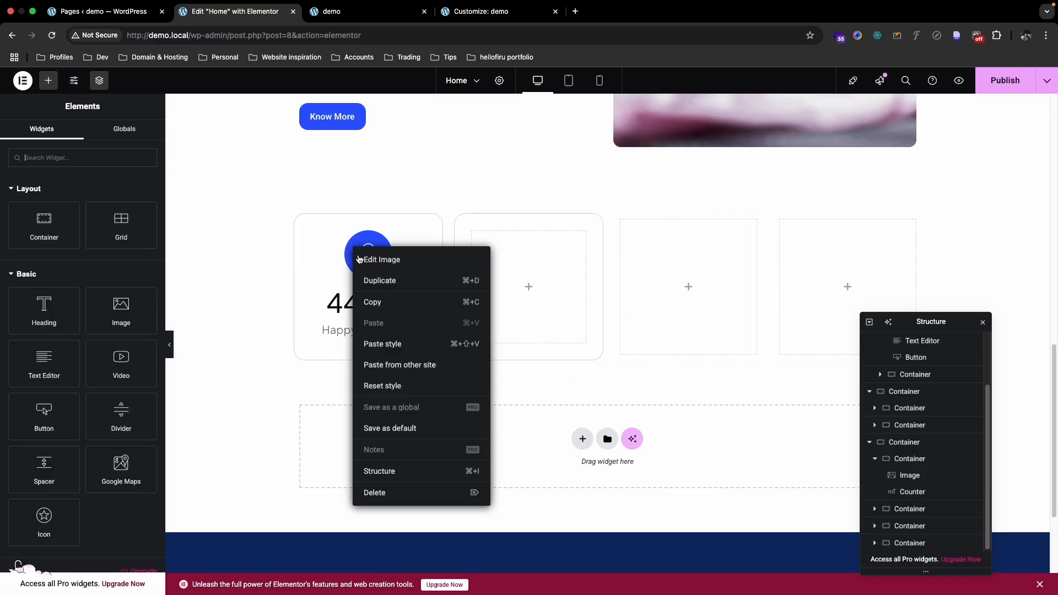
click(381, 287)
drag(386, 308, 528, 286)
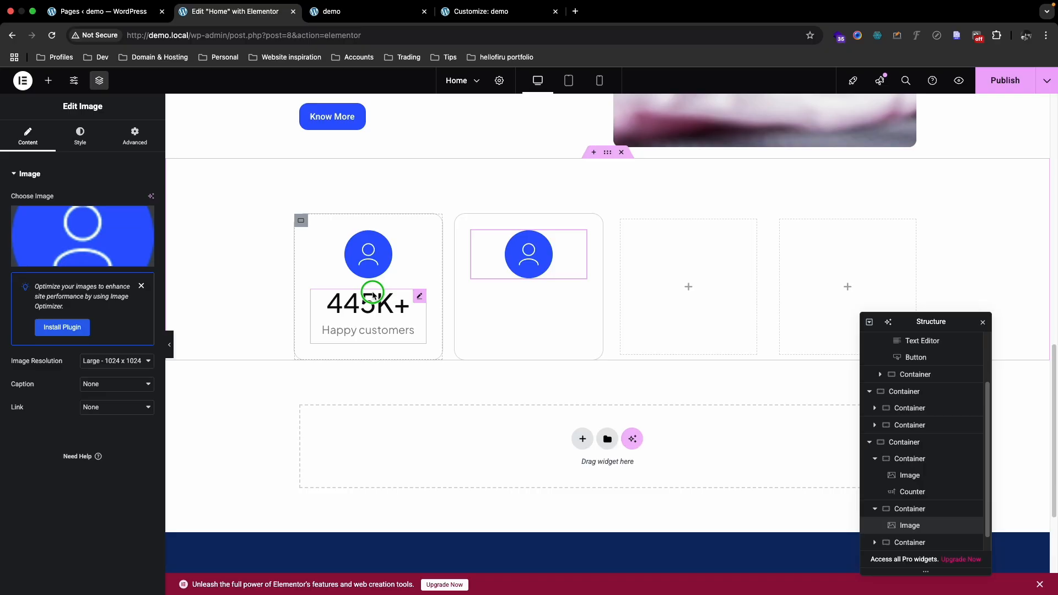
right_click(370, 293)
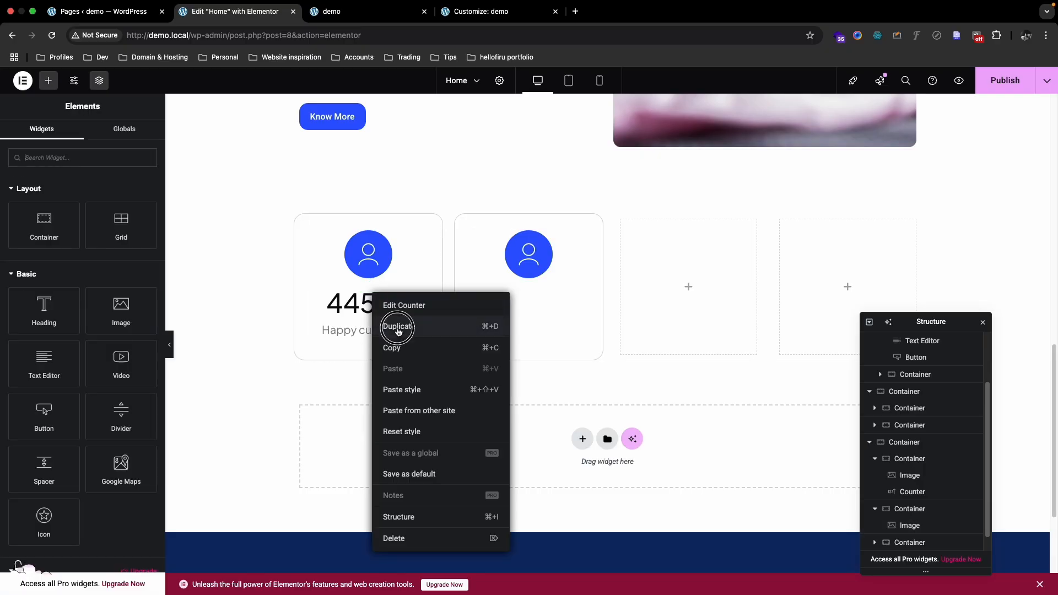
click(397, 329)
drag(394, 348, 481, 345)
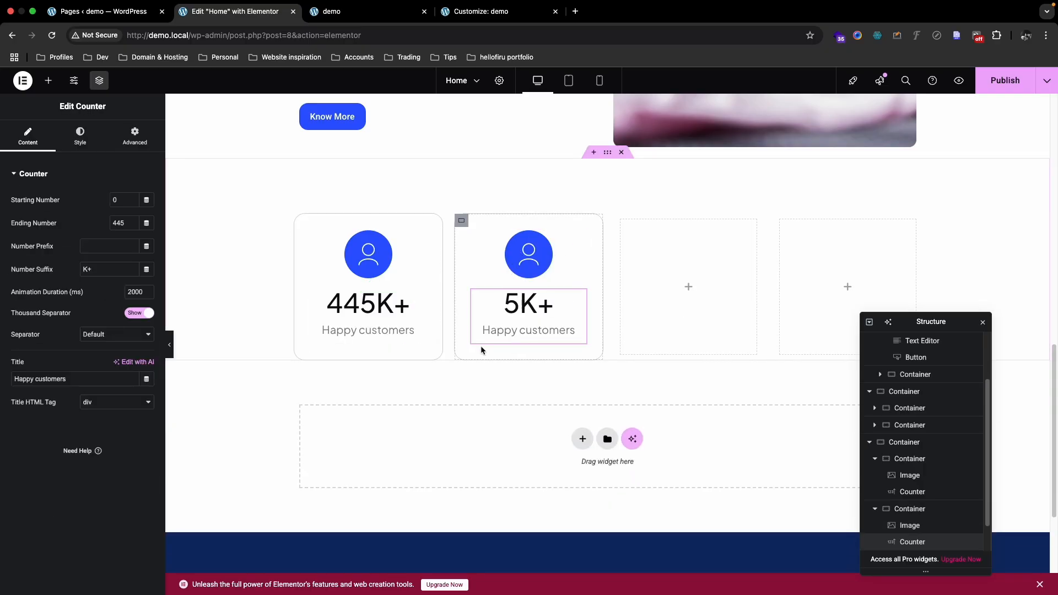
Step: Duplicate the filled second card twice to make the third and fourth statistics cards
right_click(462, 223)
click(485, 249)
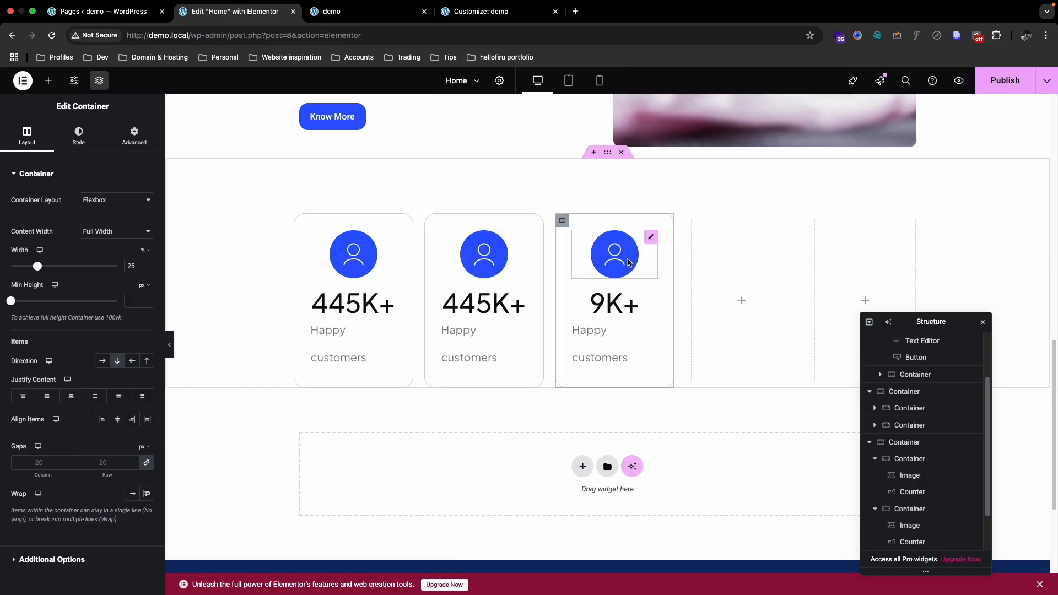
right_click(562, 220)
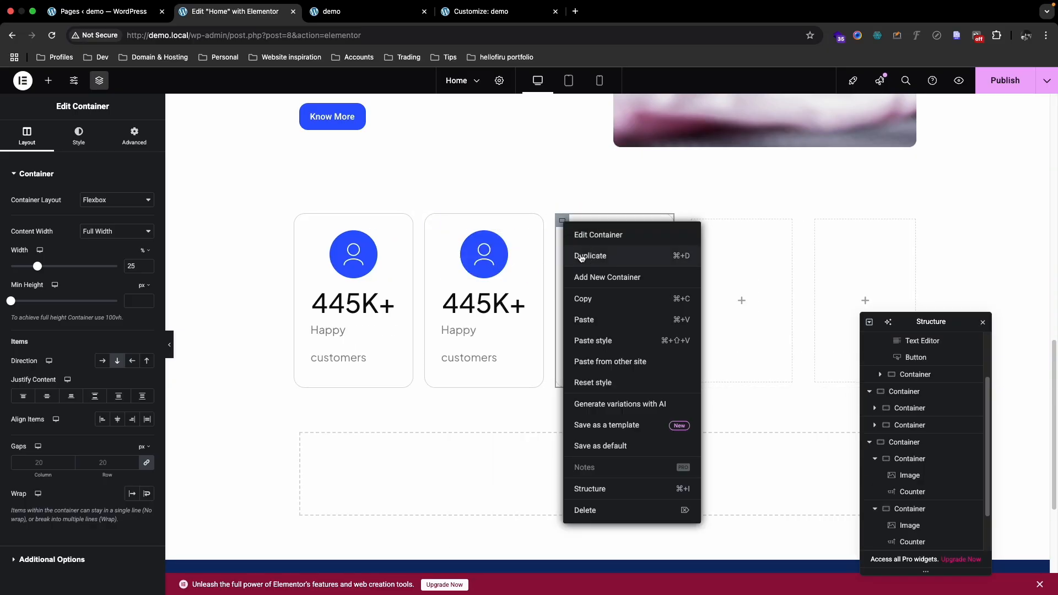
click(577, 256)
Step: Delete the two leftover empty containers at the end of the statistics row
right_click(740, 222)
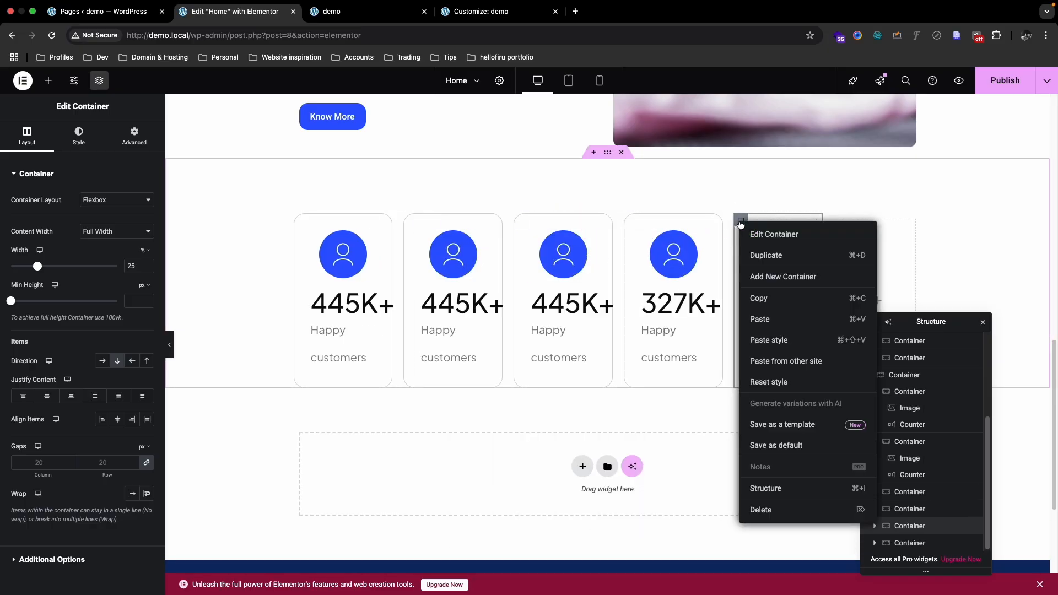
click(761, 510)
right_click(817, 222)
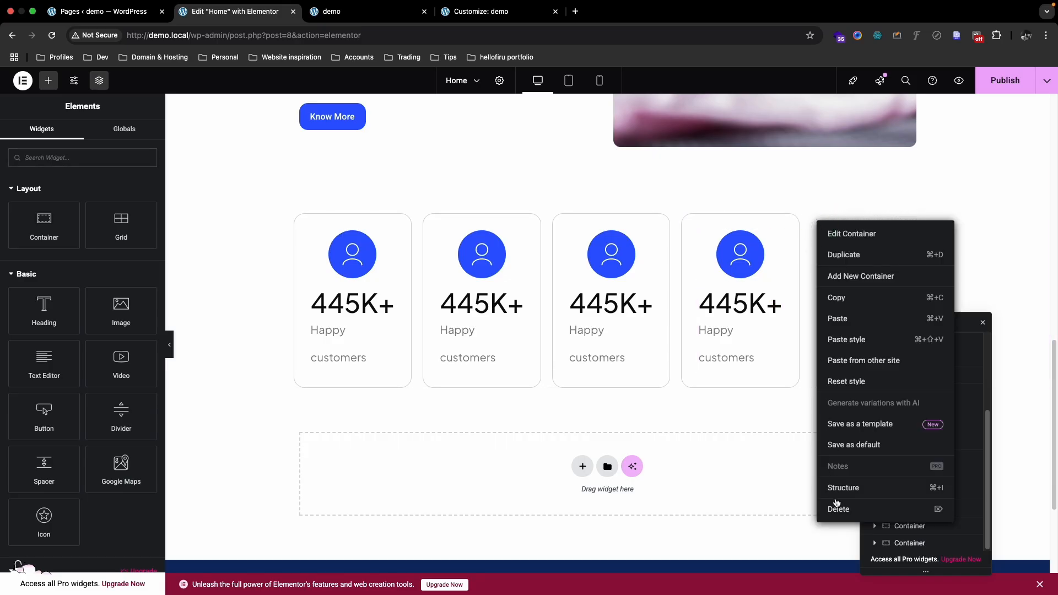
click(838, 511)
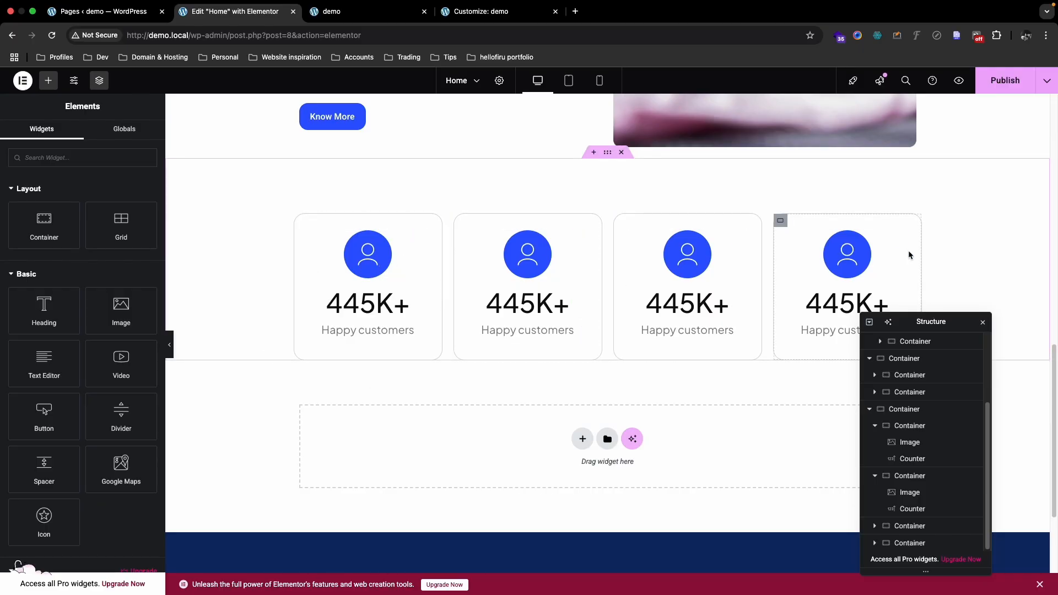
Step: Replace the second statistics card's icon with the thumbs-up image Frame-1.png from the media library
click(517, 264)
click(101, 228)
click(255, 213)
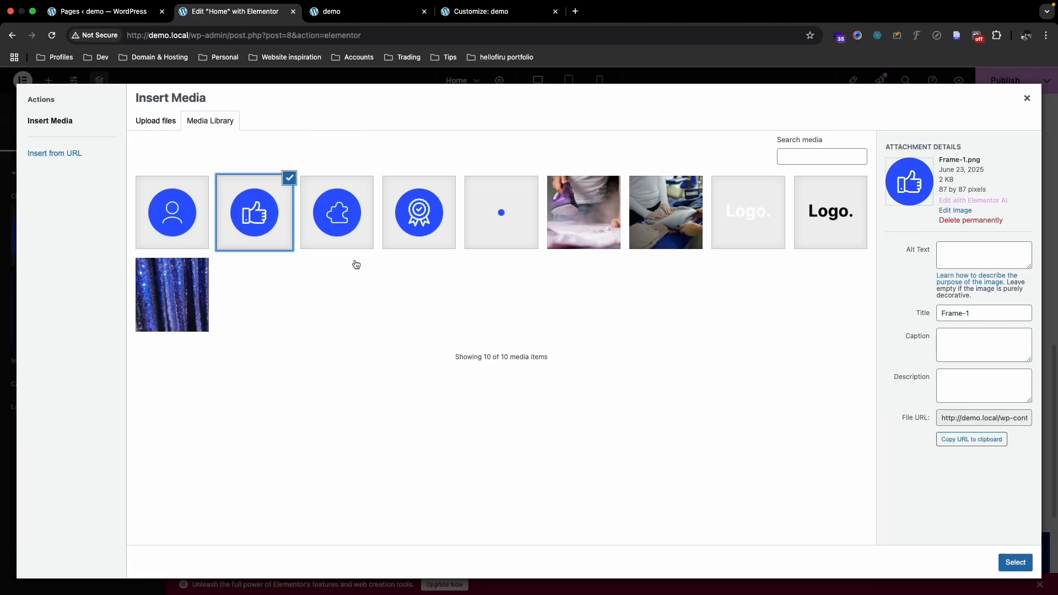
click(1003, 557)
Step: Look up the second card's figure in the Figma design and set its counter's ending number to 860 in Elementor
key(ctrl+Up)
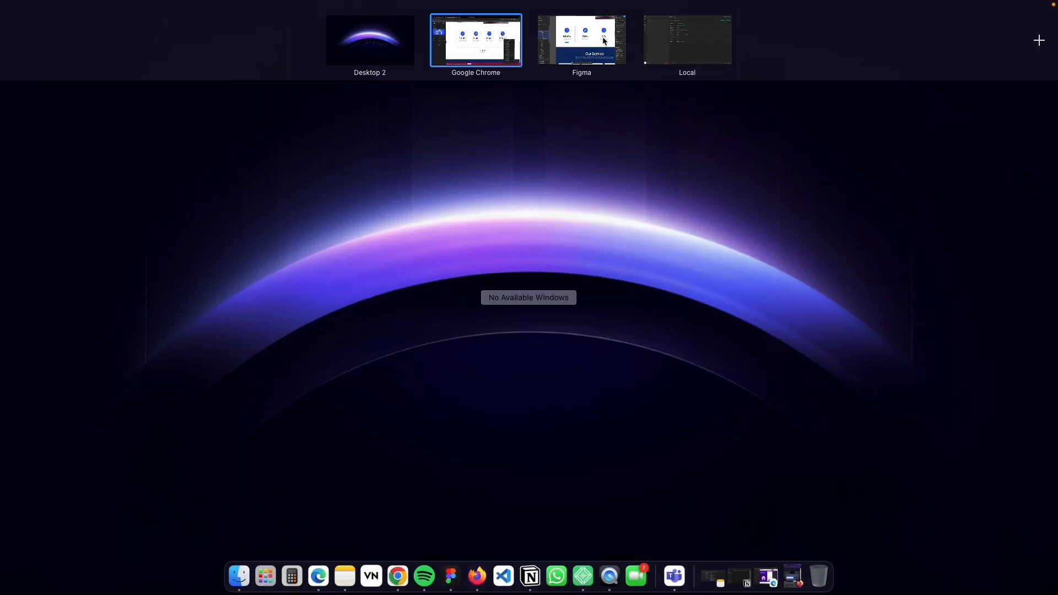
click(582, 40)
double_click(559, 272)
double_click(560, 272)
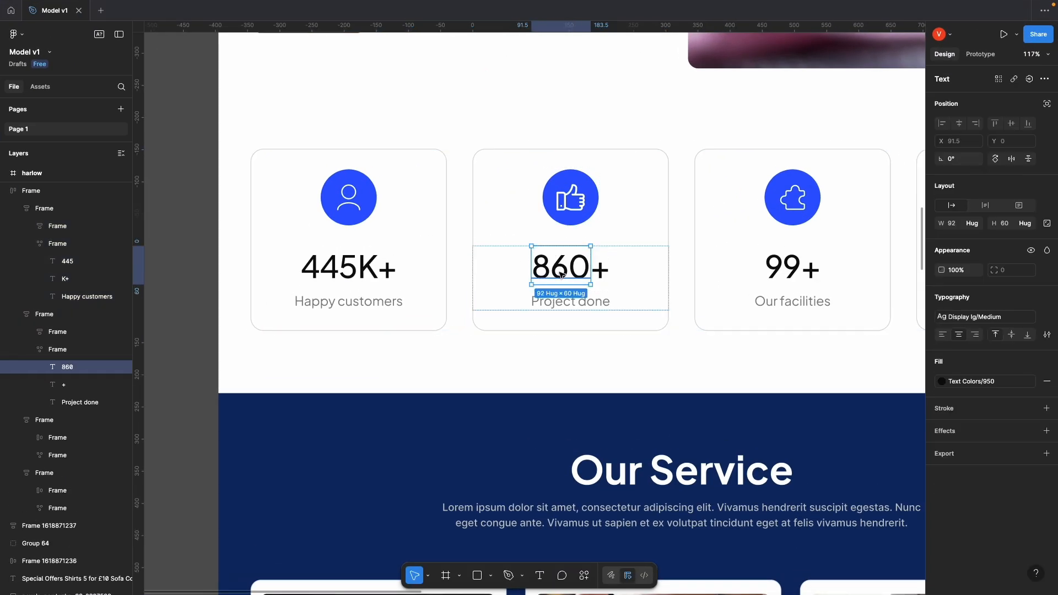
double_click(559, 272)
key(ctrl+Up)
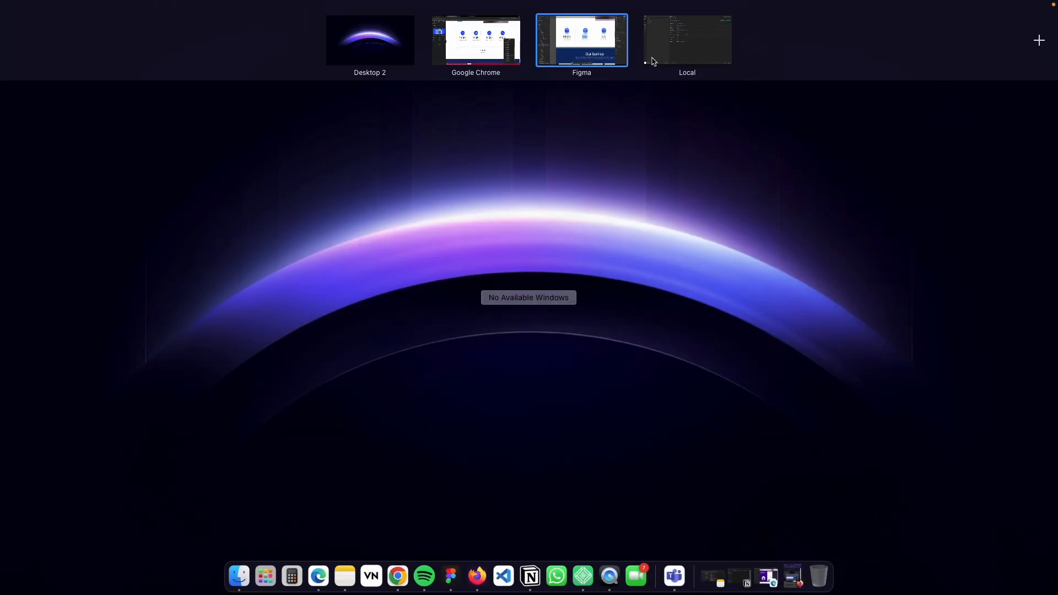
click(452, 40)
click(537, 304)
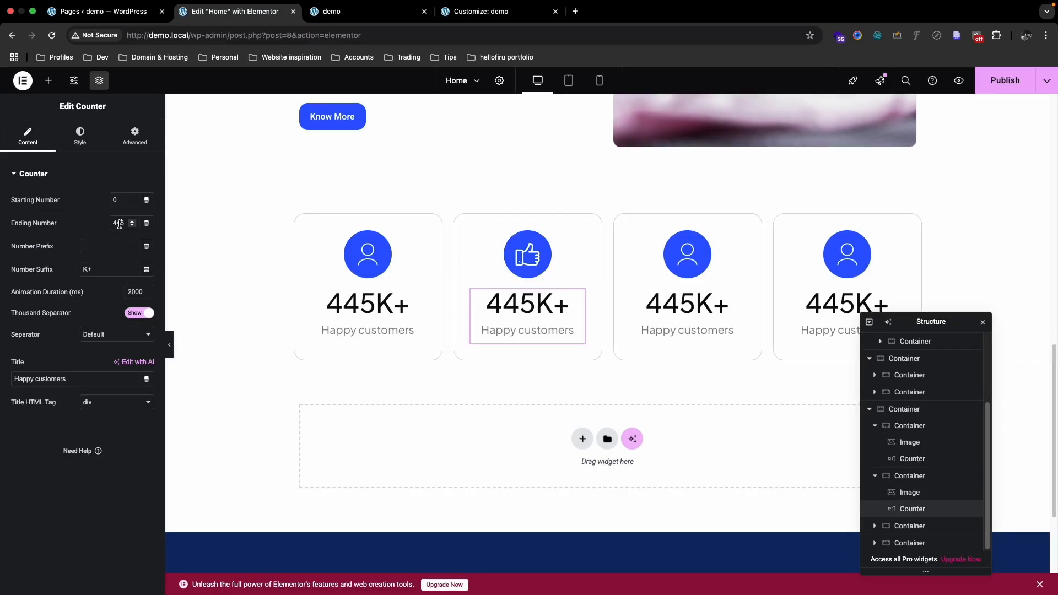
text(860)
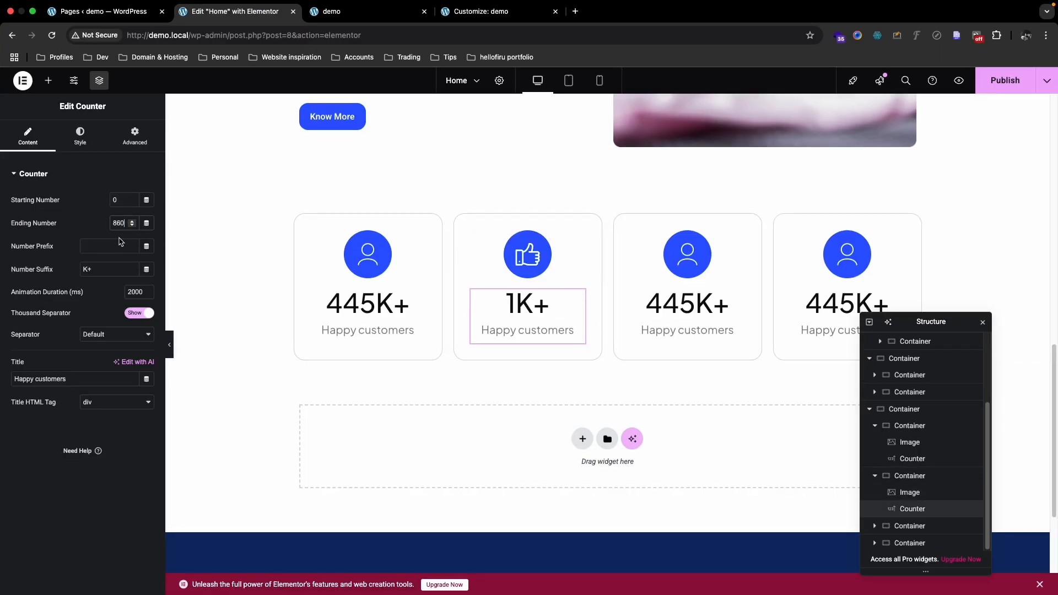
Step: Set the second counter's number suffix to + and its title to Projects Done
drag(88, 269, 67, 270)
key(BackSpace)
triple_click(81, 379)
text(Projects Done)
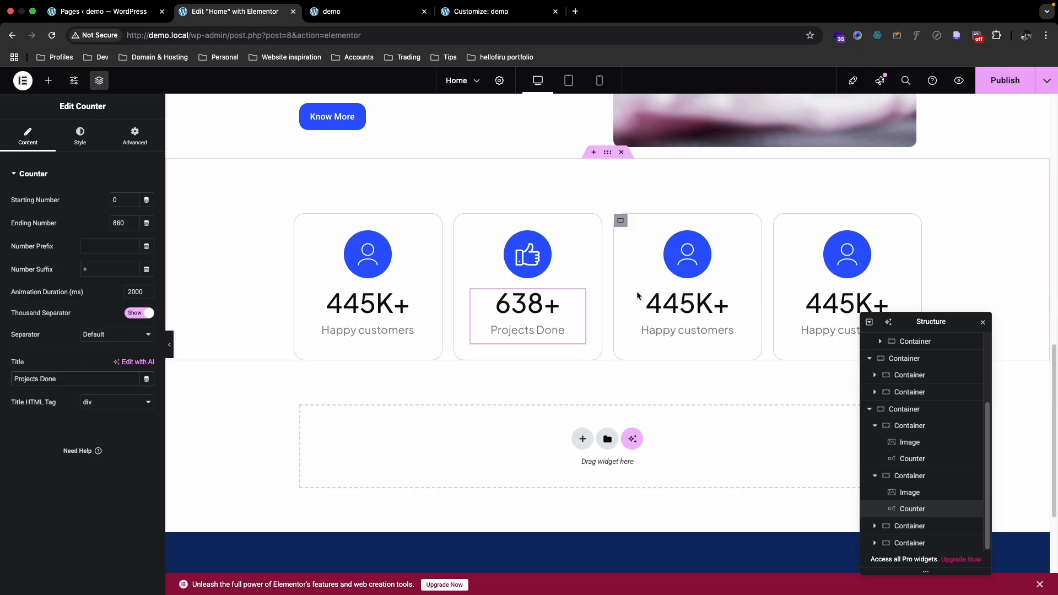
Step: Check the third card in Figma and set its Elementor counter's ending number to 99 with the suffix +
key(ctrl+Up)
click(585, 42)
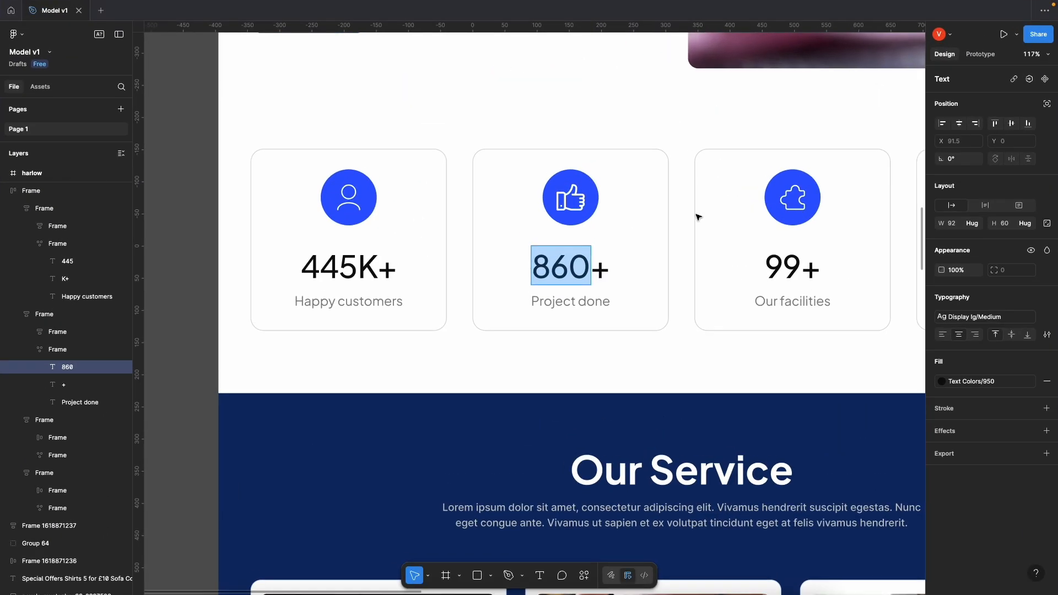
key(Escape)
key(Escape)
drag(793, 123, 505, 116)
key(ctrl+Up)
click(485, 33)
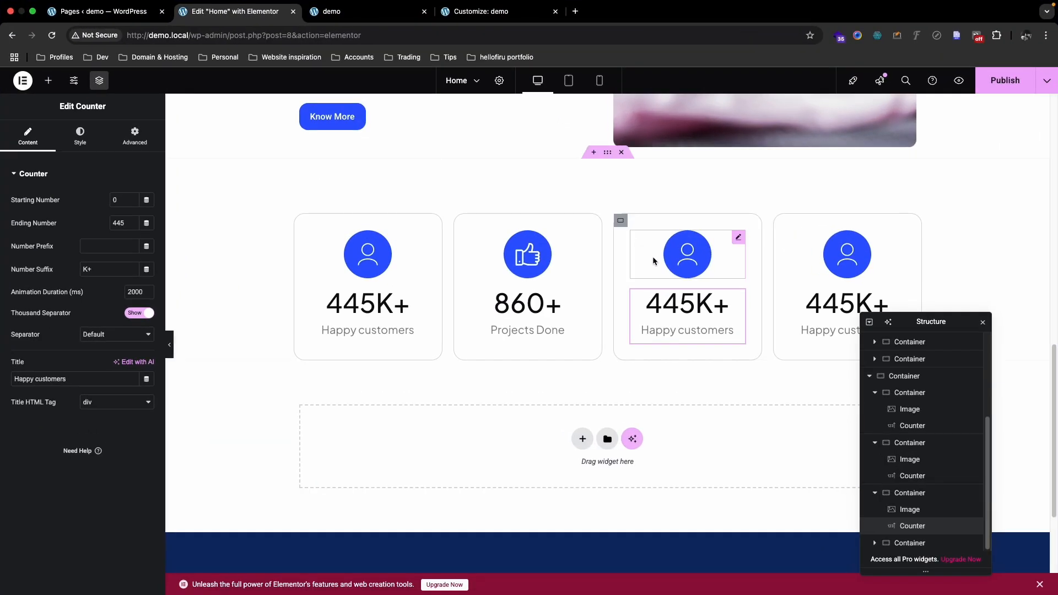
click(115, 223)
text(99)
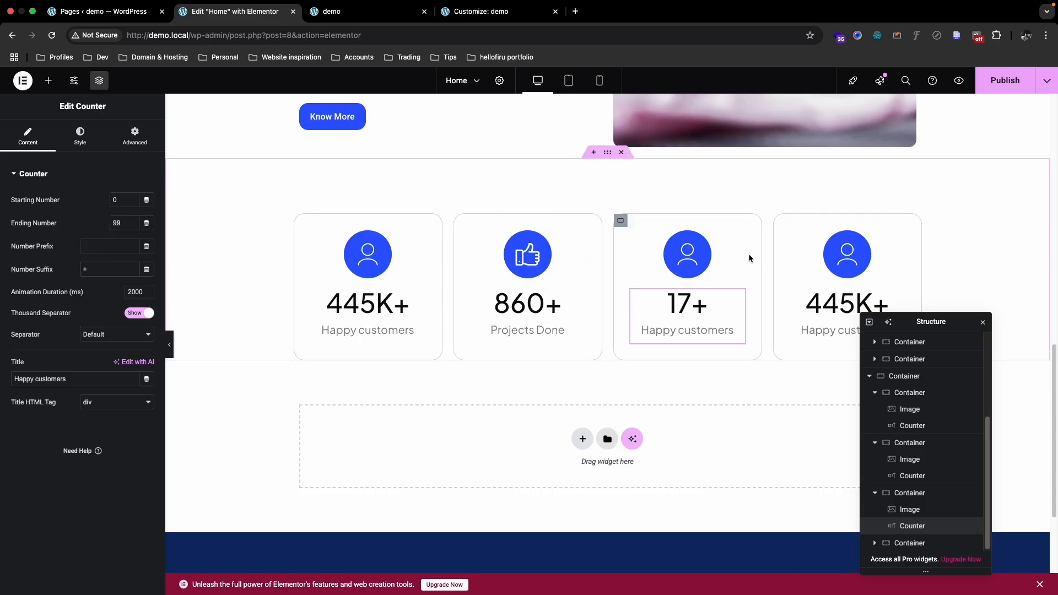
Step: Replace the third statistics card's icon with the award ribbon image from the media library
click(687, 254)
click(107, 254)
click(337, 212)
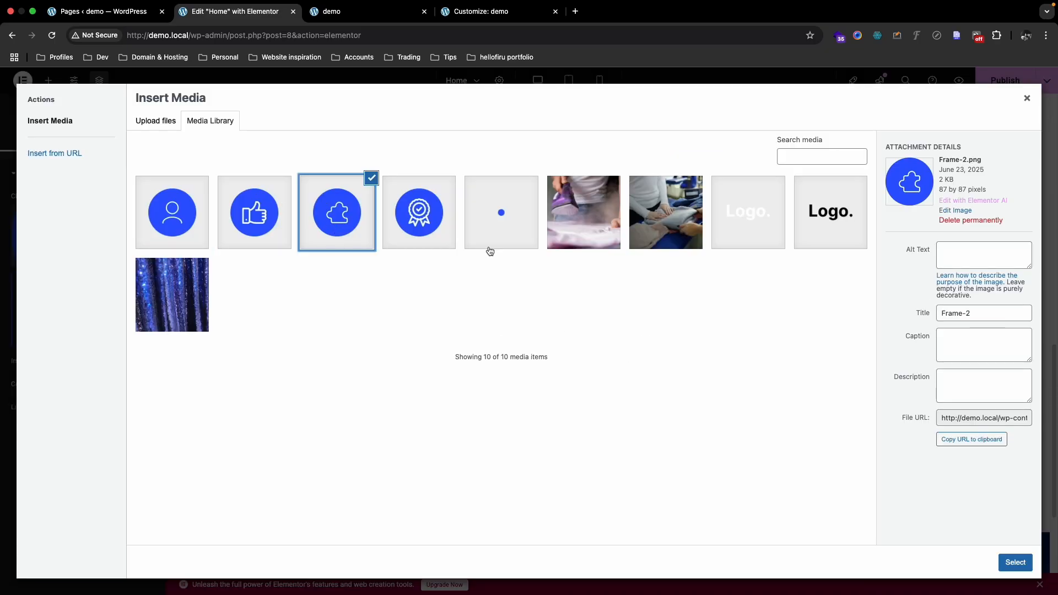
click(419, 212)
click(1015, 563)
Step: Replace the fourth statistics card's icon with the puzzle-piece image Frame-2.png from the media library
click(849, 254)
click(124, 245)
click(325, 220)
click(1015, 563)
scroll(598, 226, up, 2)
scroll(597, 224, down, 4)
scroll(595, 233, up, 4)
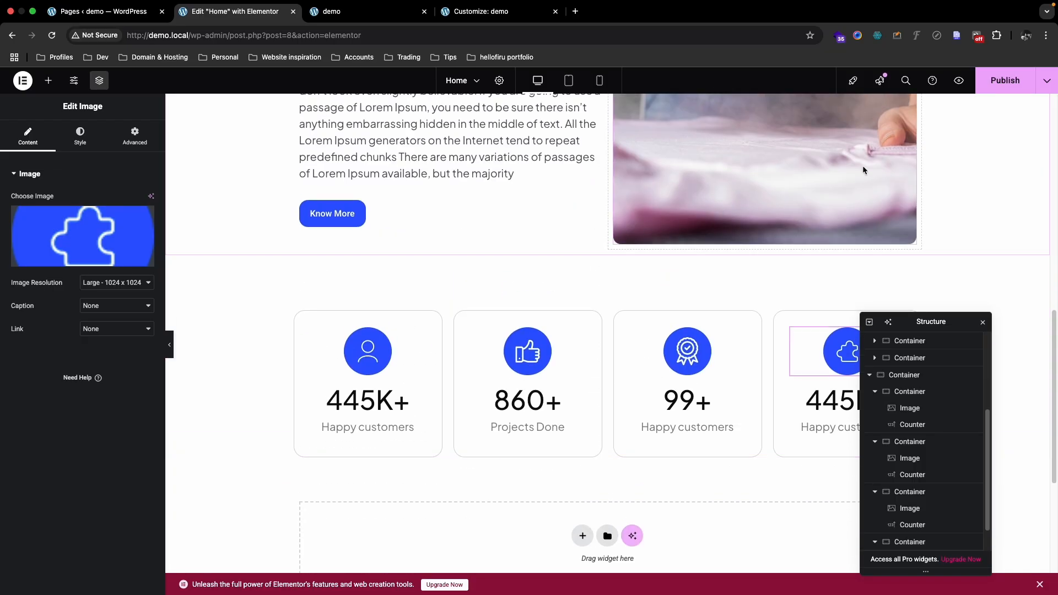
Step: Switch to Figma and examine the sections below the statistics cards, focusing on the Why Choose Us section
key(ctrl+Up)
click(590, 55)
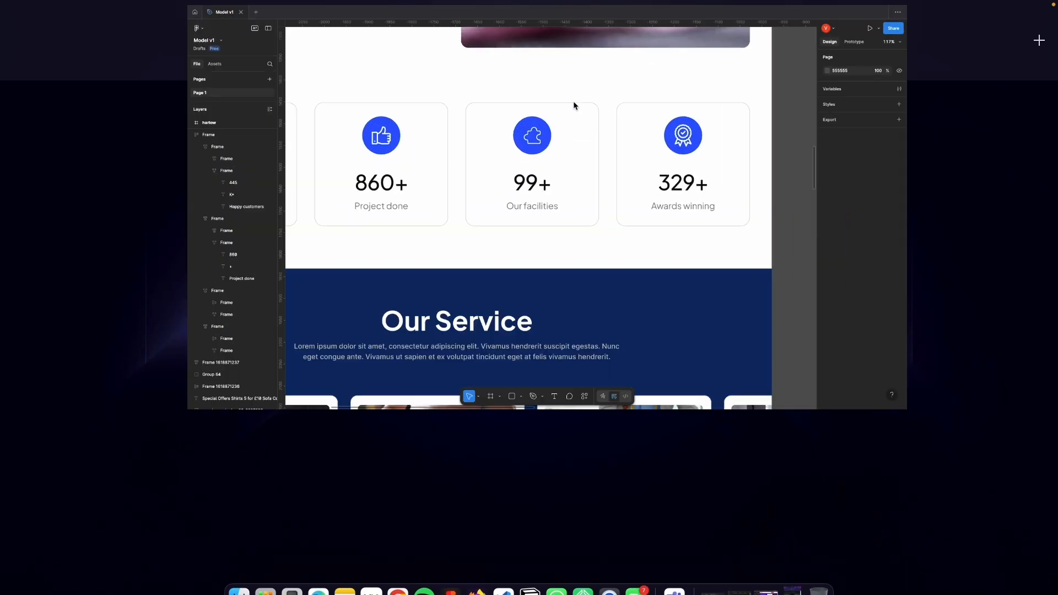
scroll(574, 238, down, 3)
scroll(575, 238, down, 6)
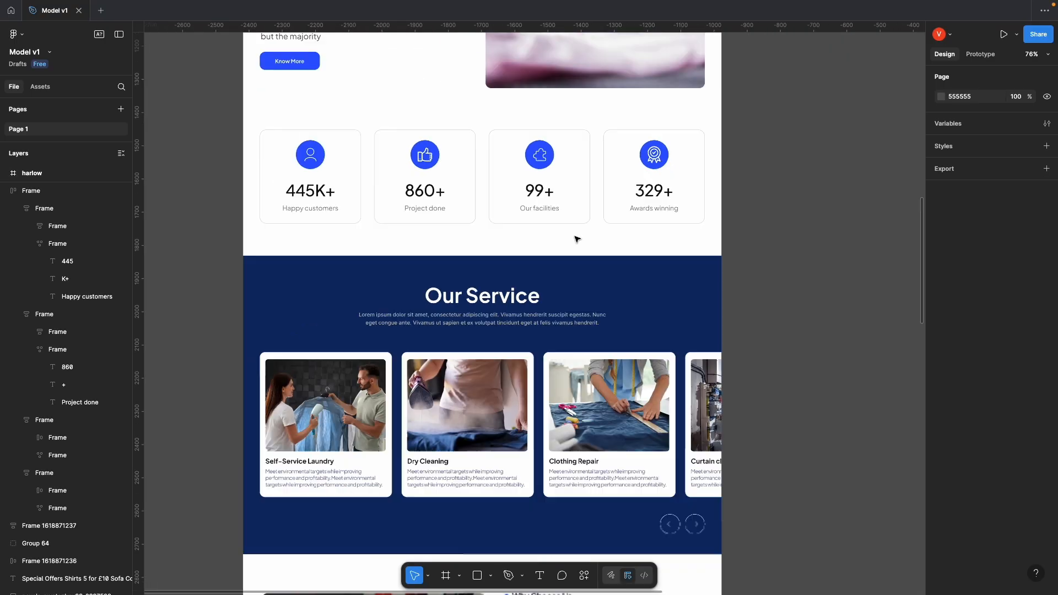
scroll(705, 265, down, 3)
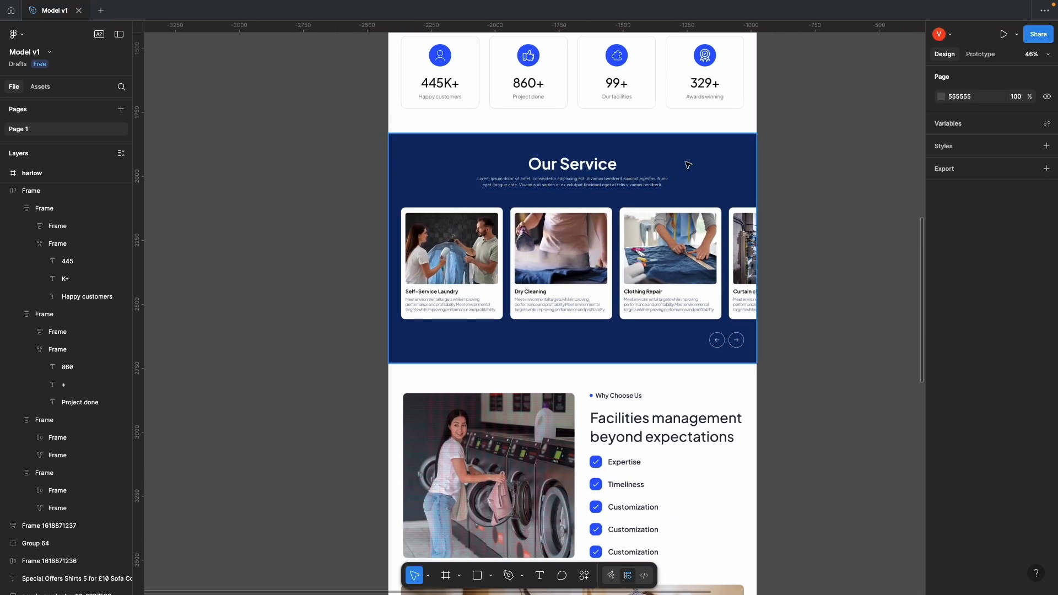
scroll(786, 182, down, 5)
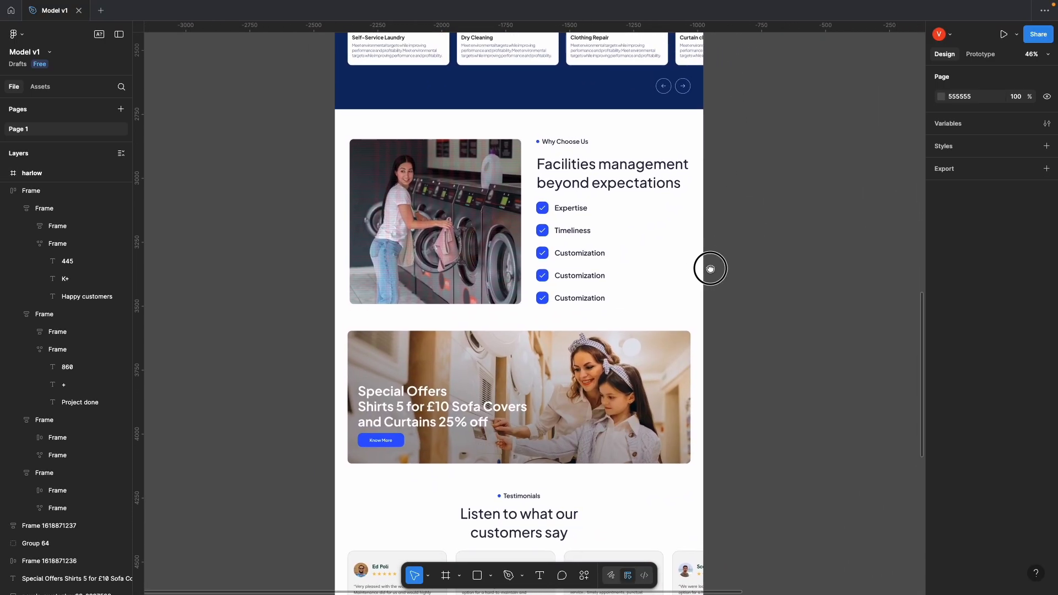
scroll(524, 268, up, 3)
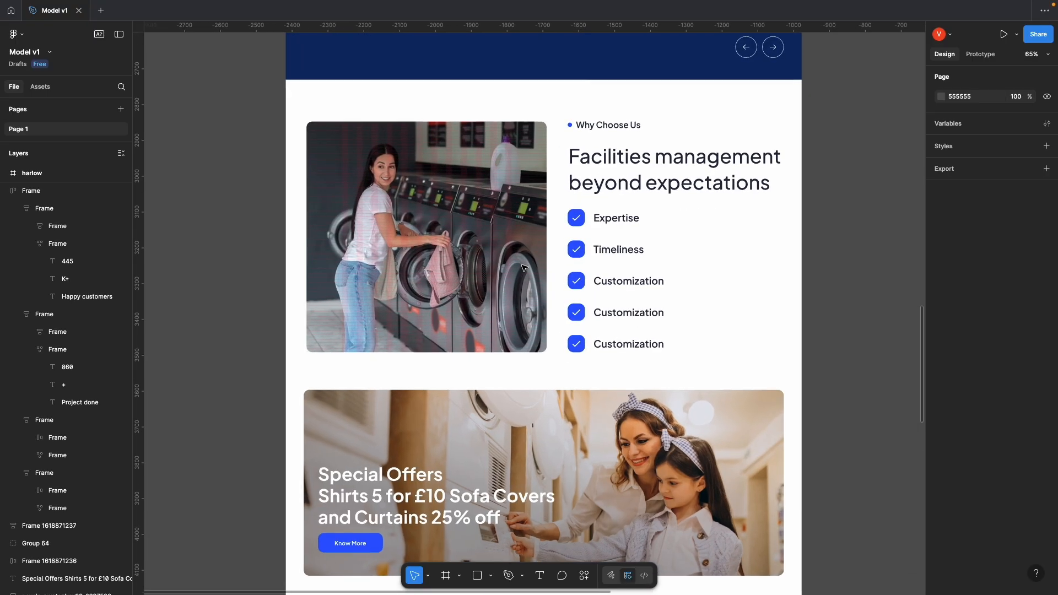
scroll(523, 268, up, 4)
drag(510, 285, 501, 350)
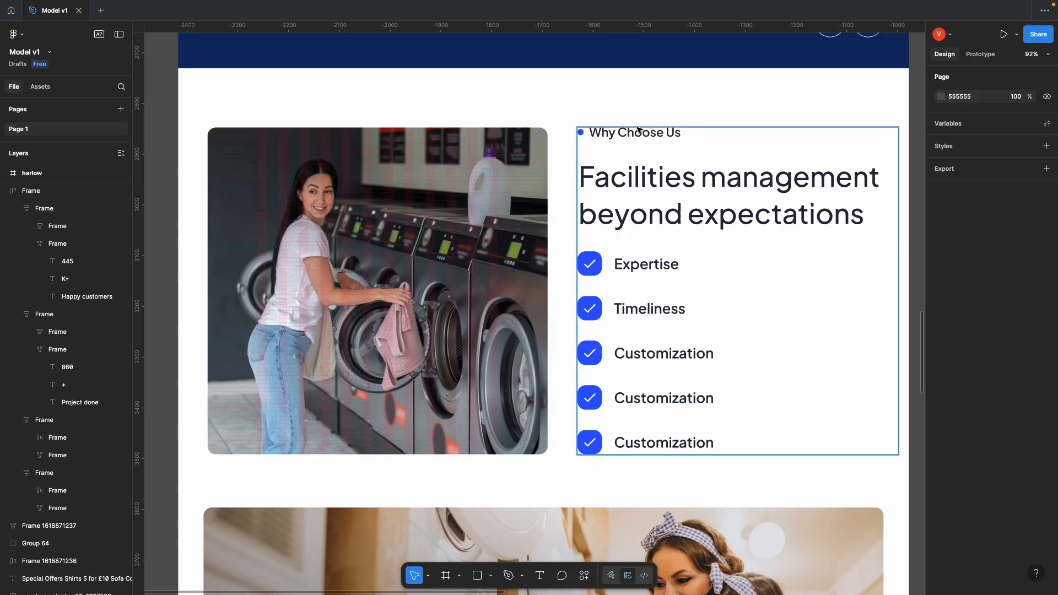
Step: Inspect the image frame, the Why Choose Us label and the heading of that section in the Figma design
drag(339, 292, 342, 292)
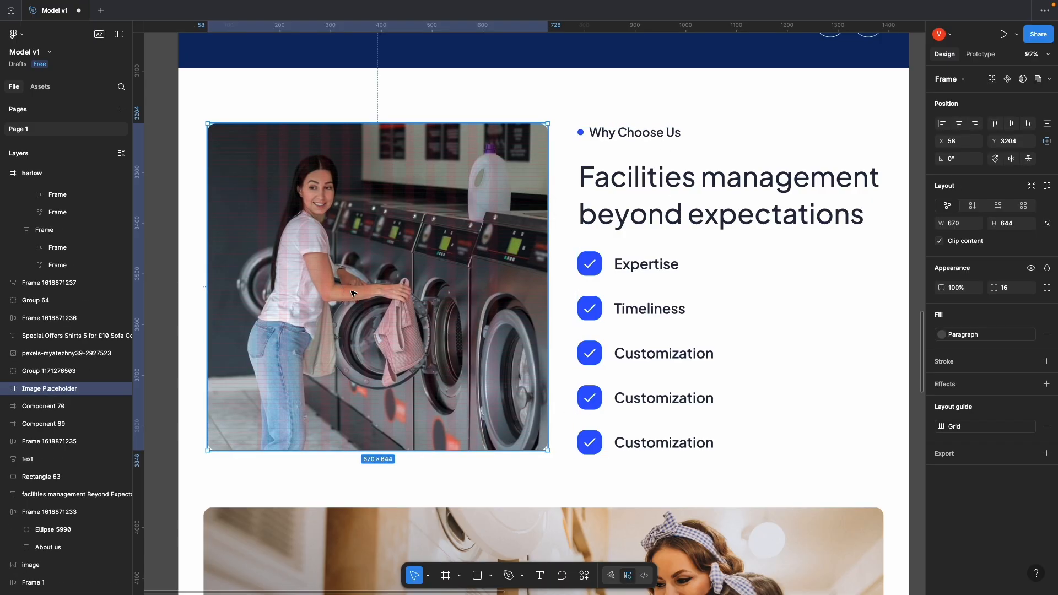
key(ctrl+z)
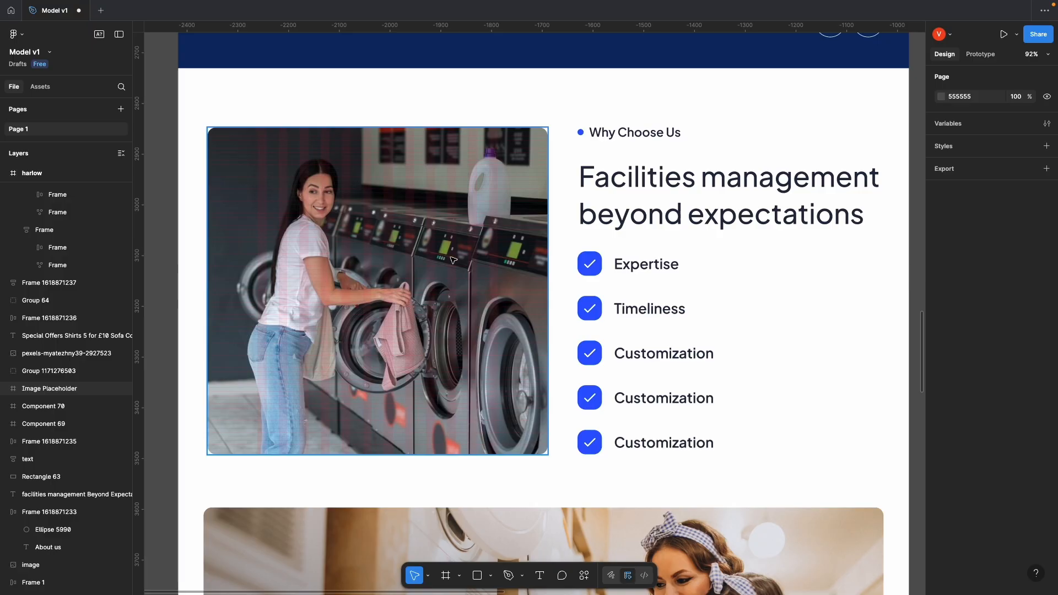
click(455, 267)
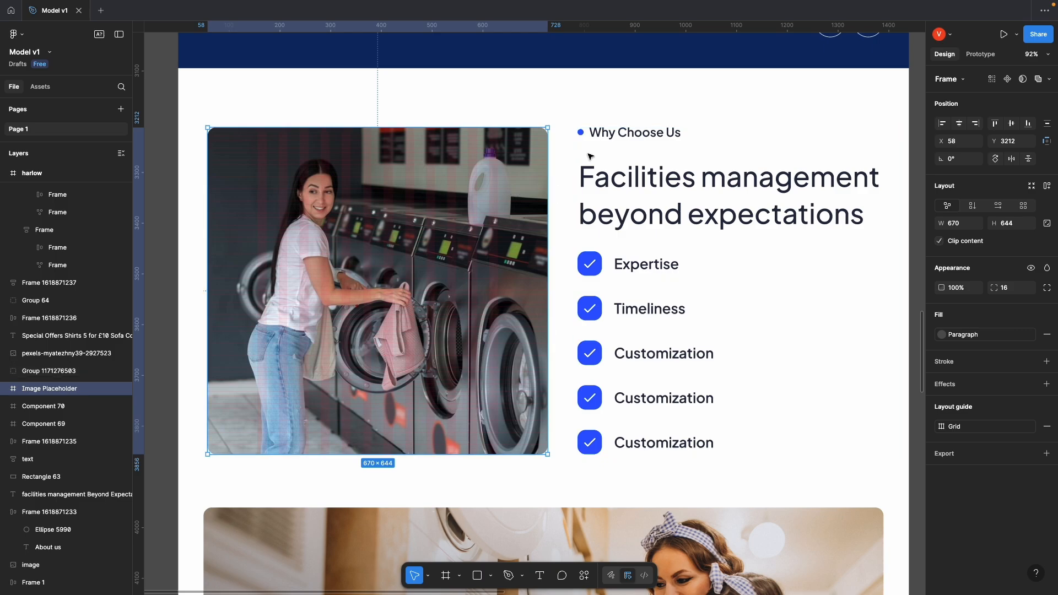
double_click(609, 135)
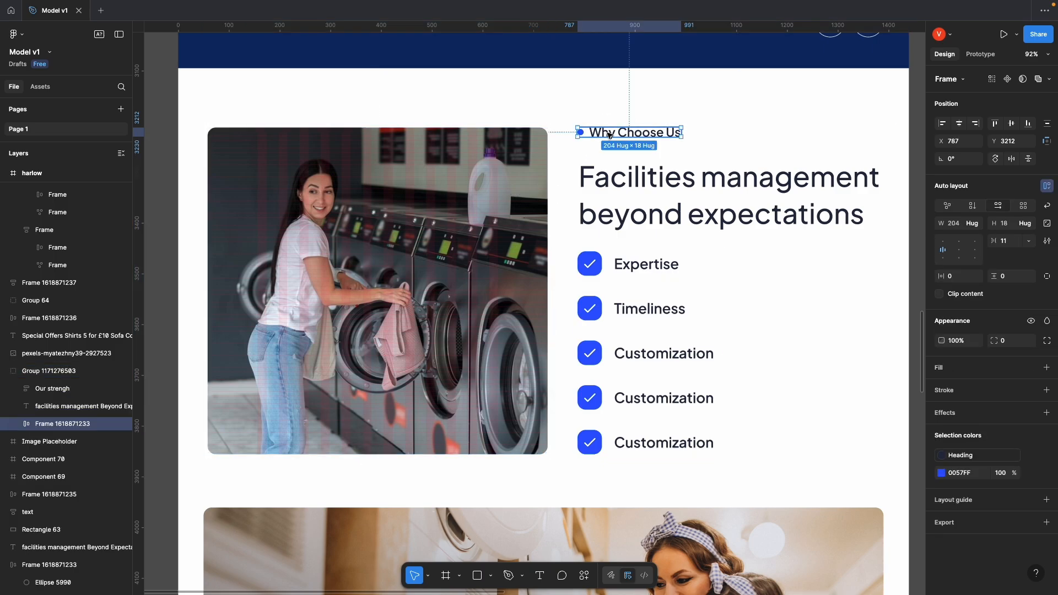
click(610, 135)
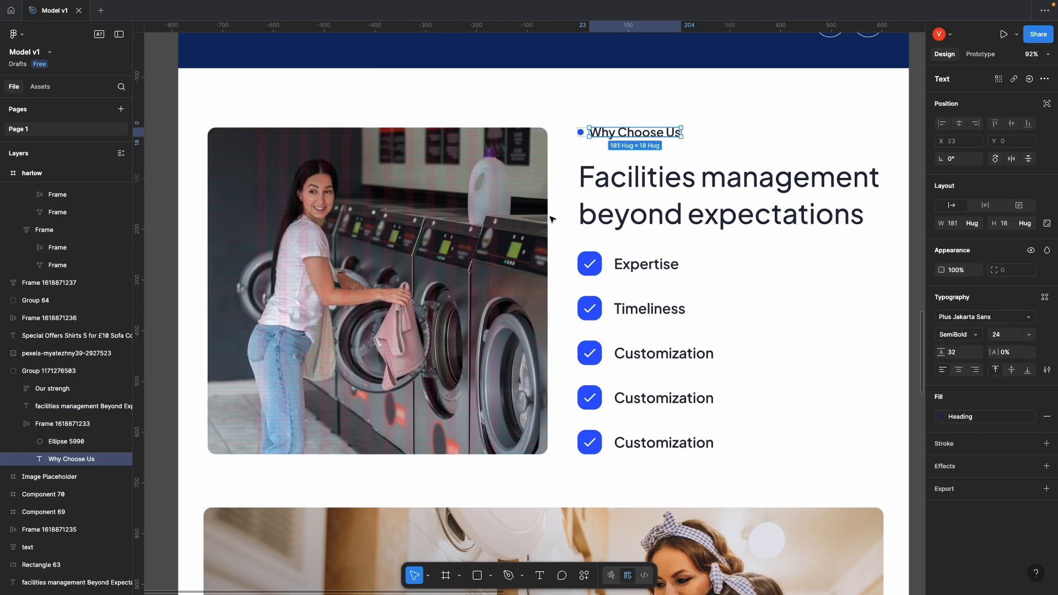
click(502, 213)
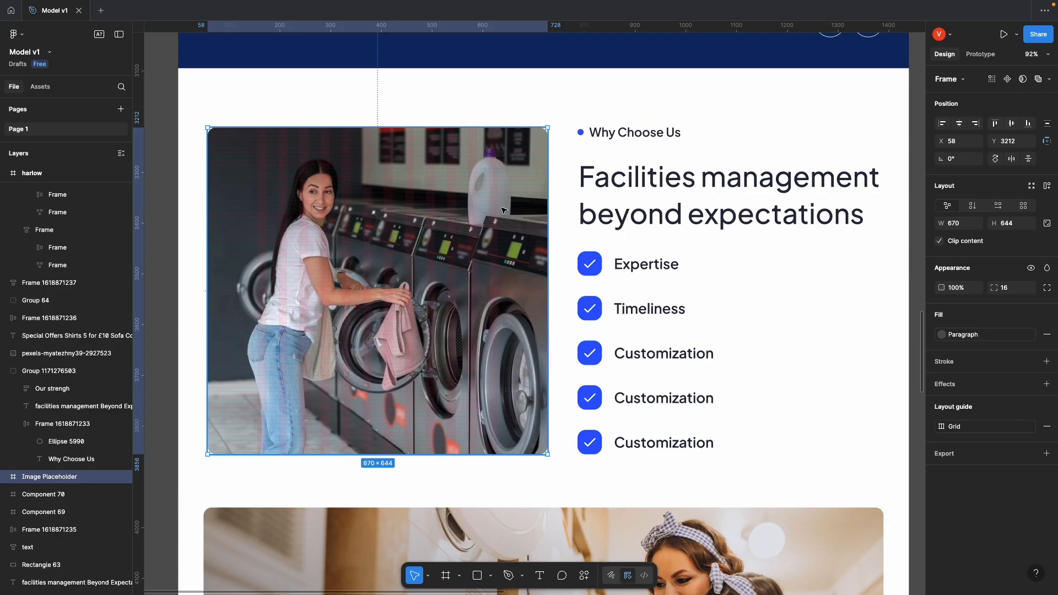
scroll(629, 189, up, 1)
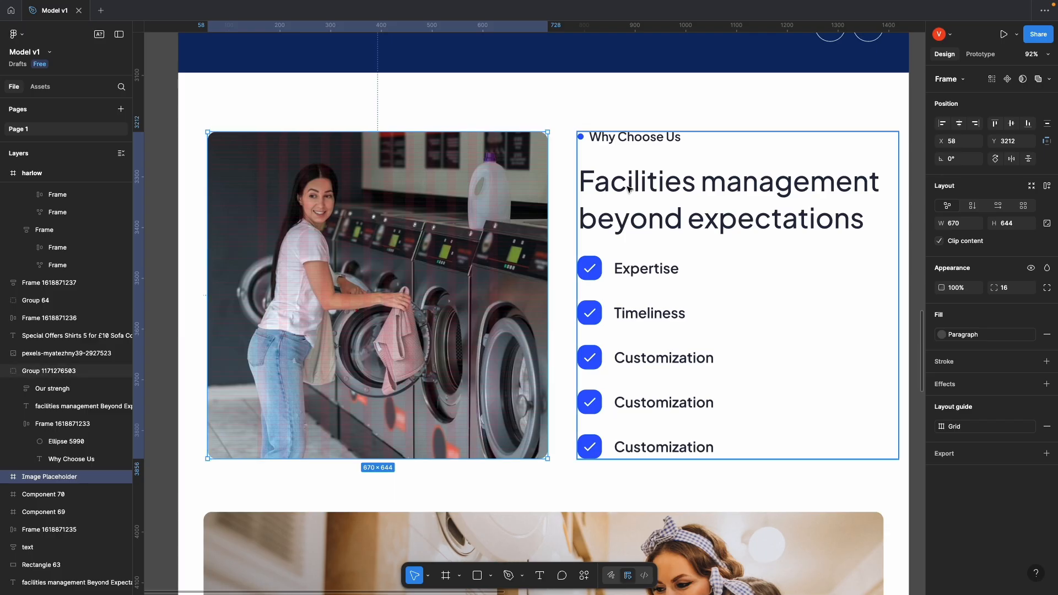
key(ctrl+Up)
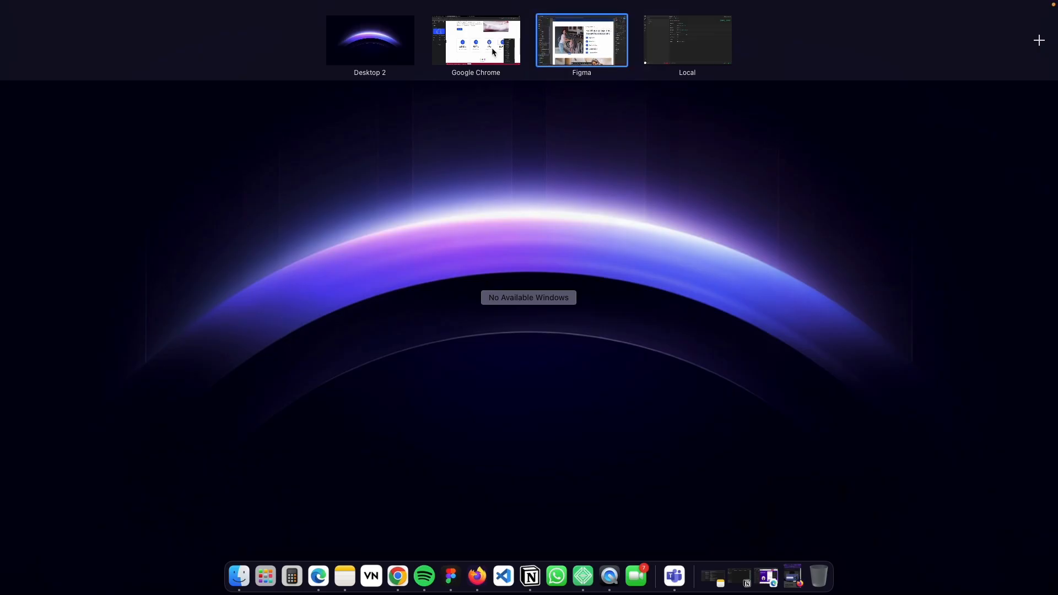
click(584, 58)
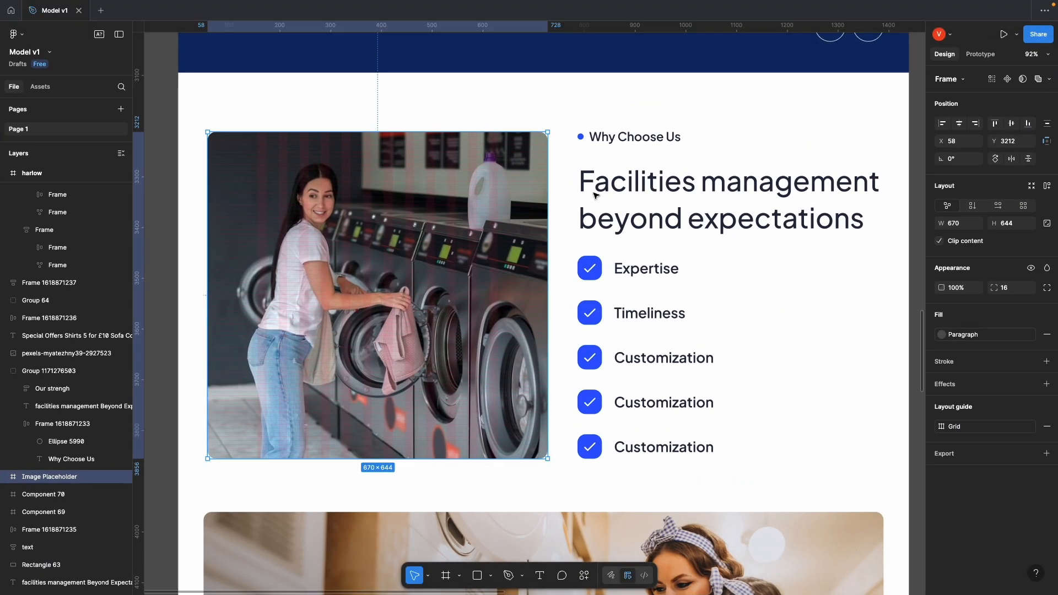
double_click(633, 198)
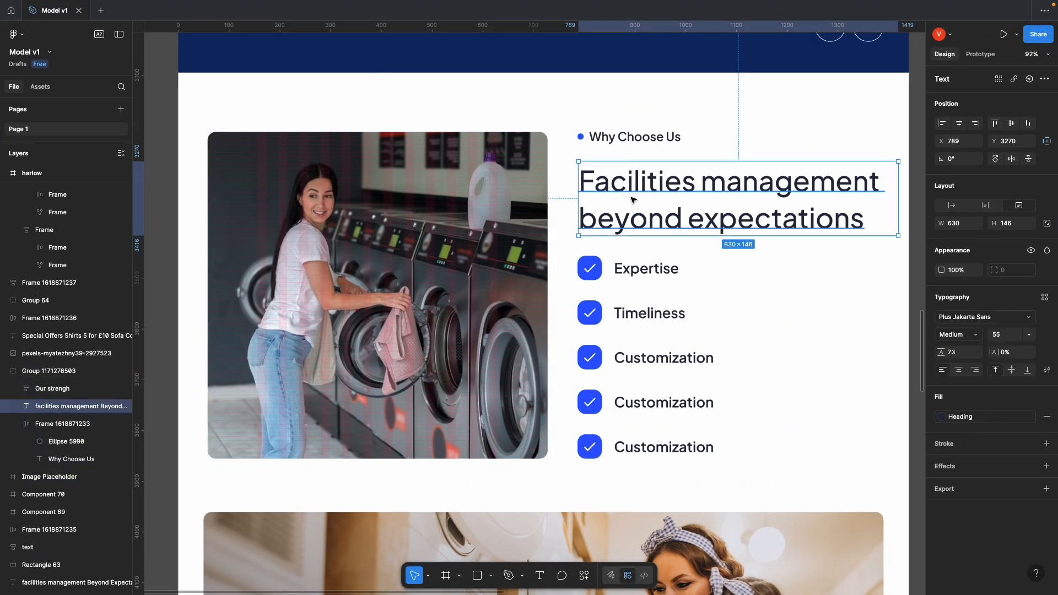
click(632, 137)
Step: Return to Elementor in Chrome and duplicate the About us section's container
key(ctrl+Up)
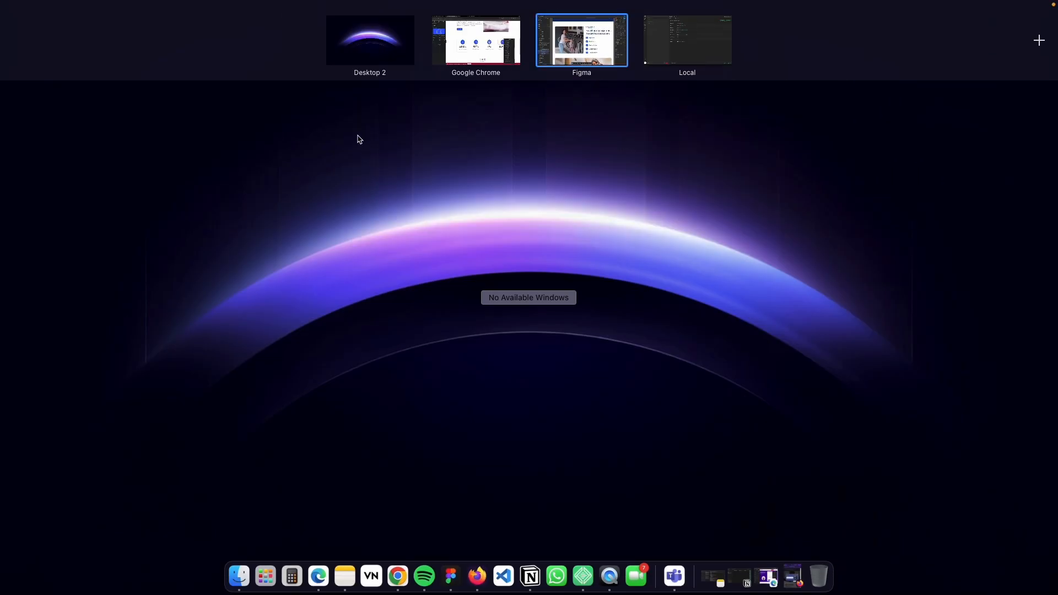
click(488, 42)
scroll(532, 239, up, 5)
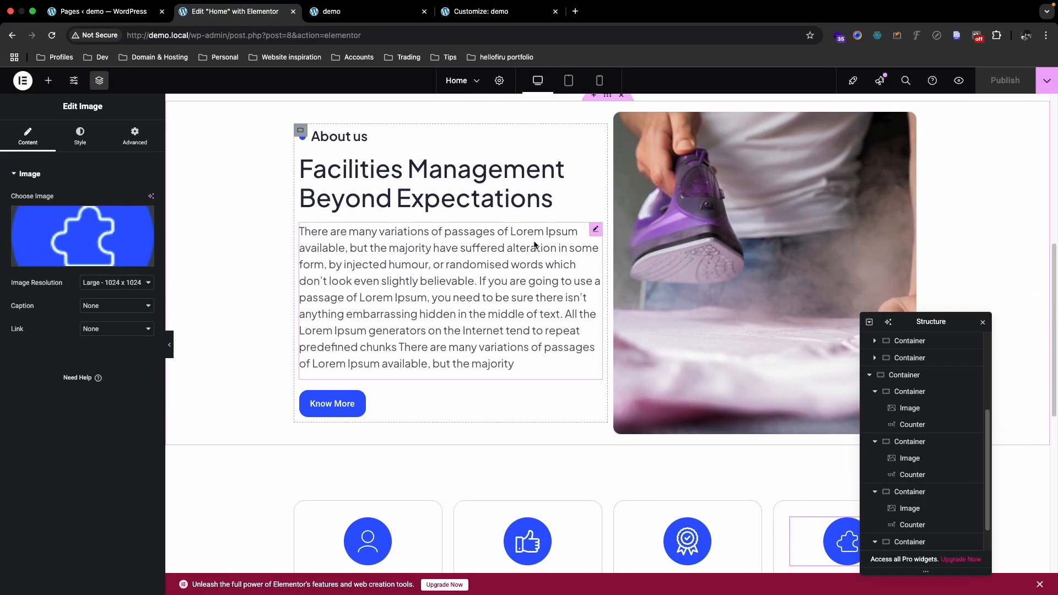
click(608, 148)
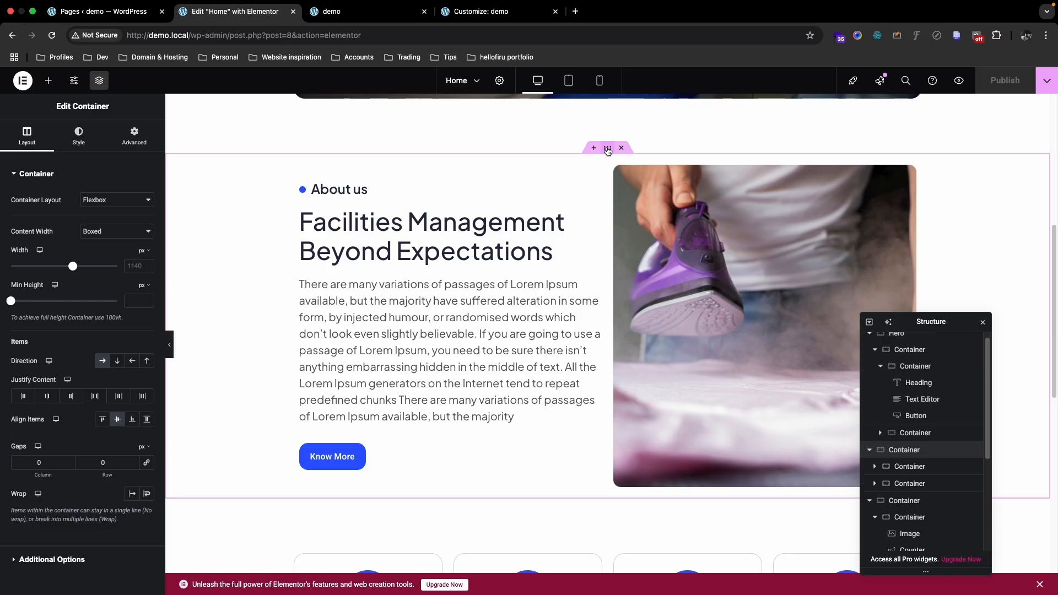
right_click(607, 148)
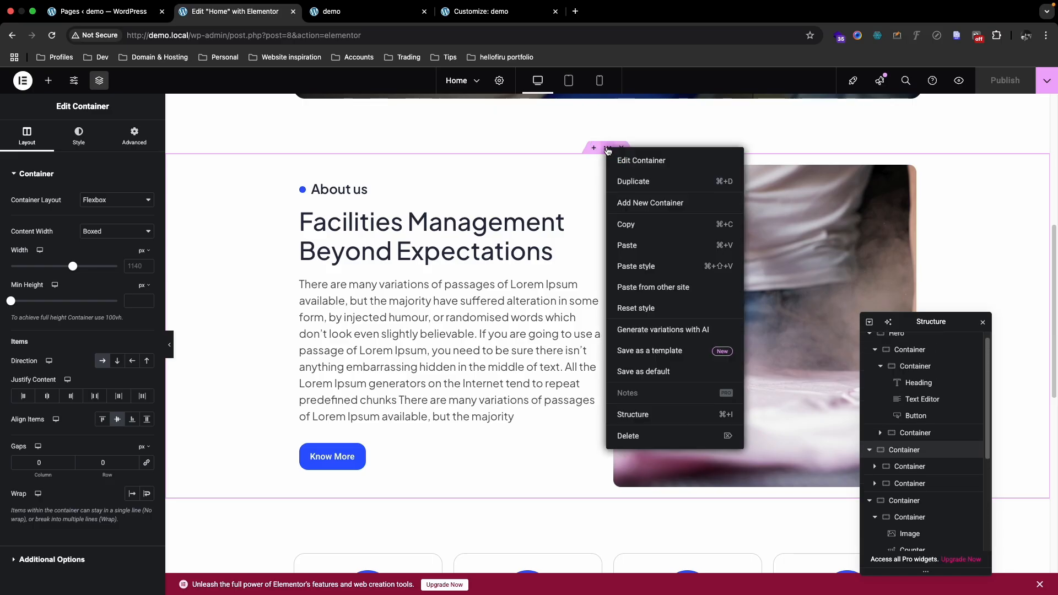
click(614, 182)
Step: Move the duplicated About us section below the row of statistics cards
scroll(615, 186, down, 2)
scroll(615, 185, down, 2)
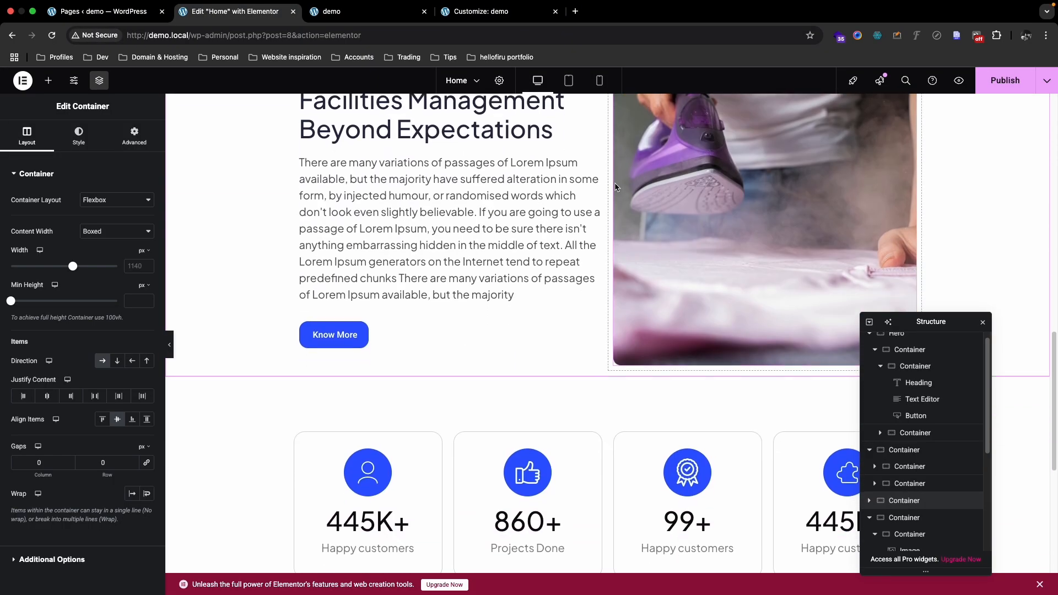
scroll(613, 179, up, 3)
drag(611, 172, 608, 381)
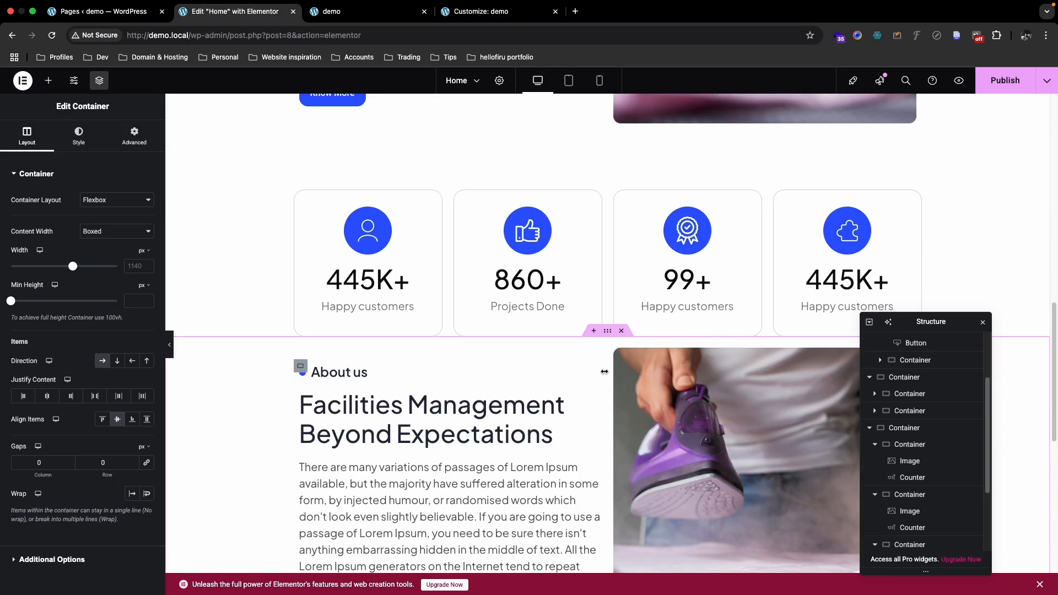
scroll(434, 320, down, 5)
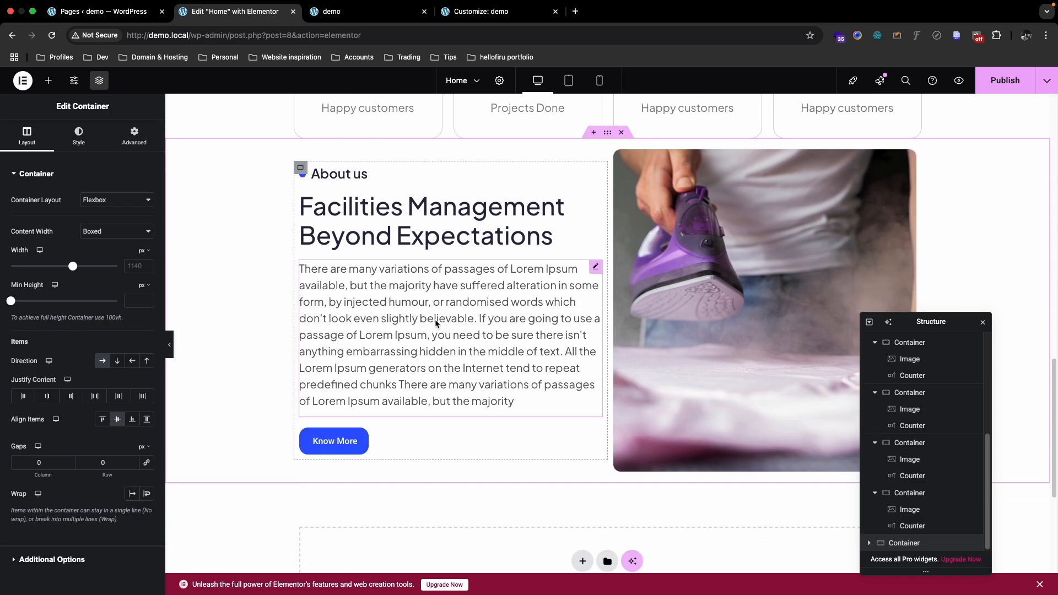
Step: Unlink the padding values of the duplicated About us section's container and set its top padding to 100 px
scroll(591, 194, up, 1)
click(134, 135)
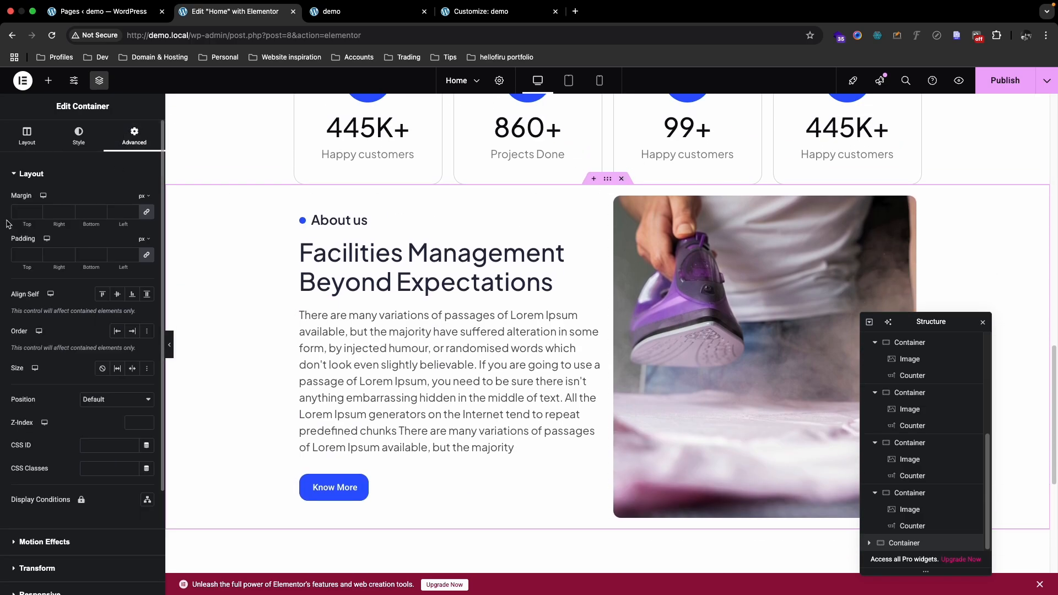
click(147, 253)
click(17, 252)
text(1)
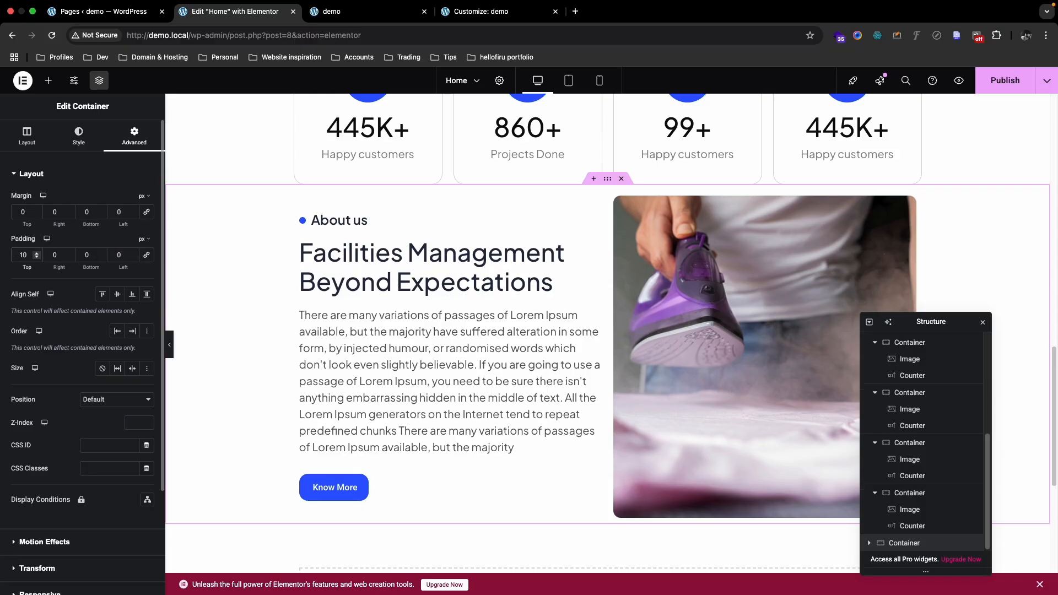
text(0)
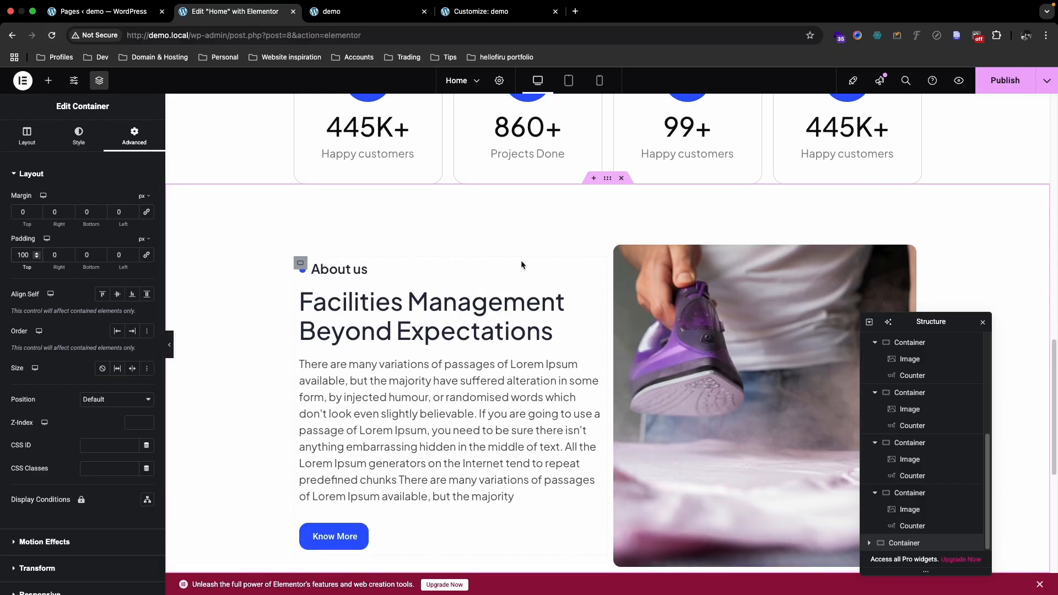
scroll(520, 259, down, 3)
scroll(511, 252, up, 1)
scroll(511, 251, up, 1)
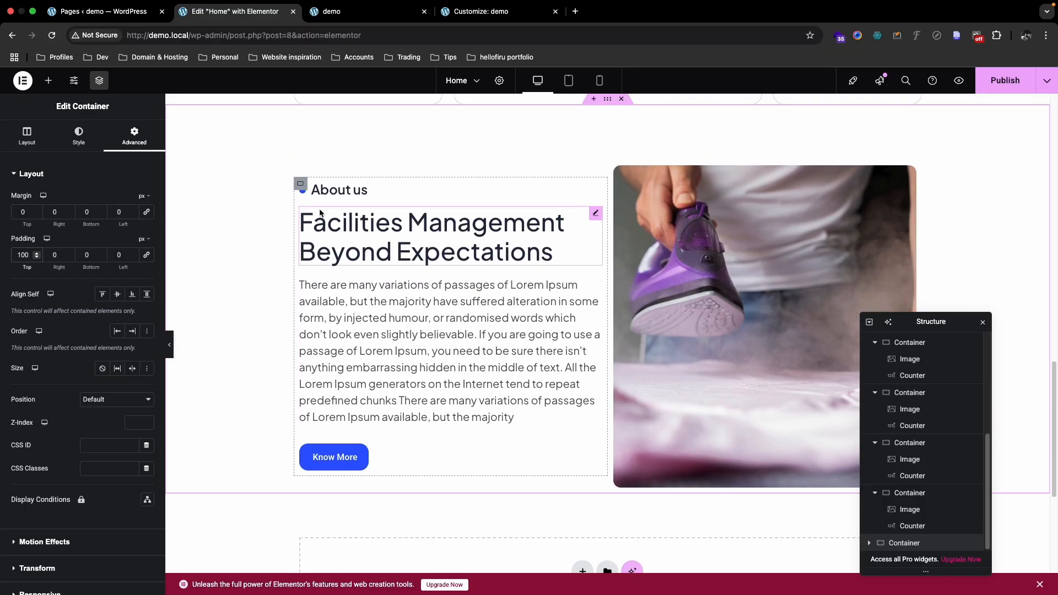
Step: Try to place the image container before the text container in the duplicated section's structure, and undo the misplaced move
click(712, 219)
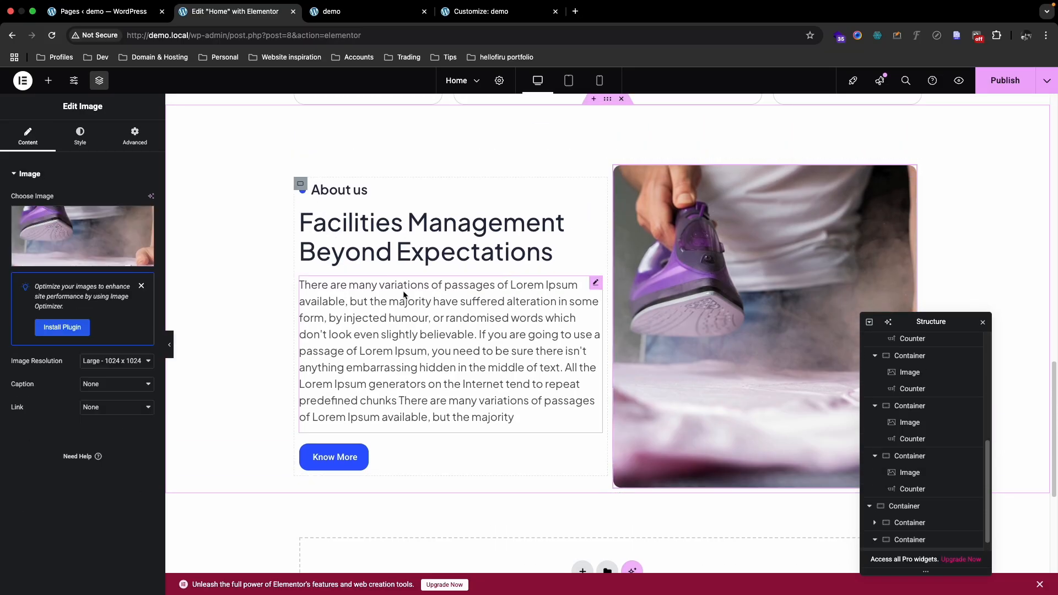
click(614, 169)
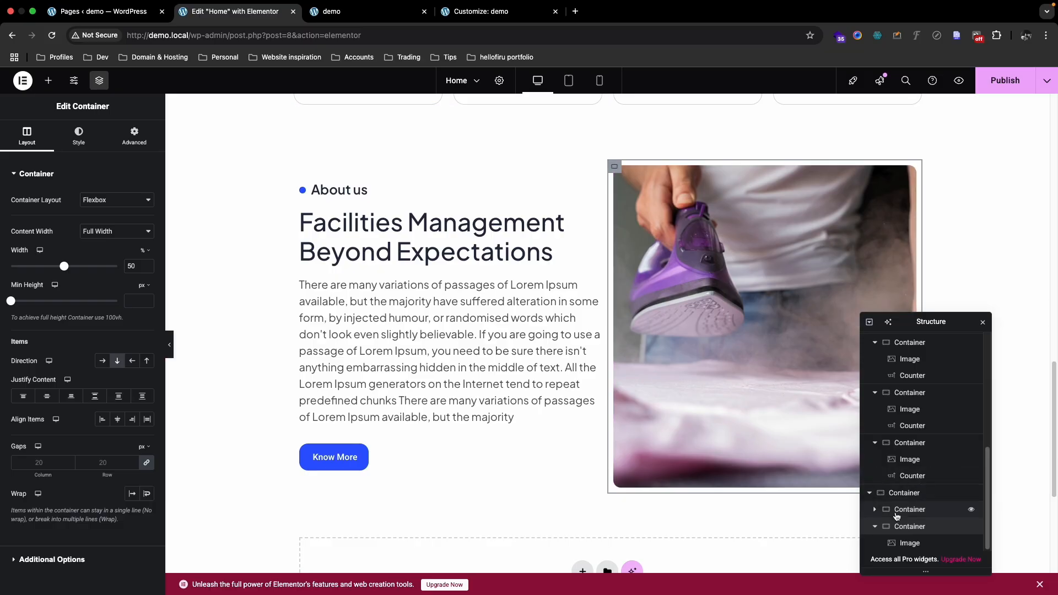
click(875, 527)
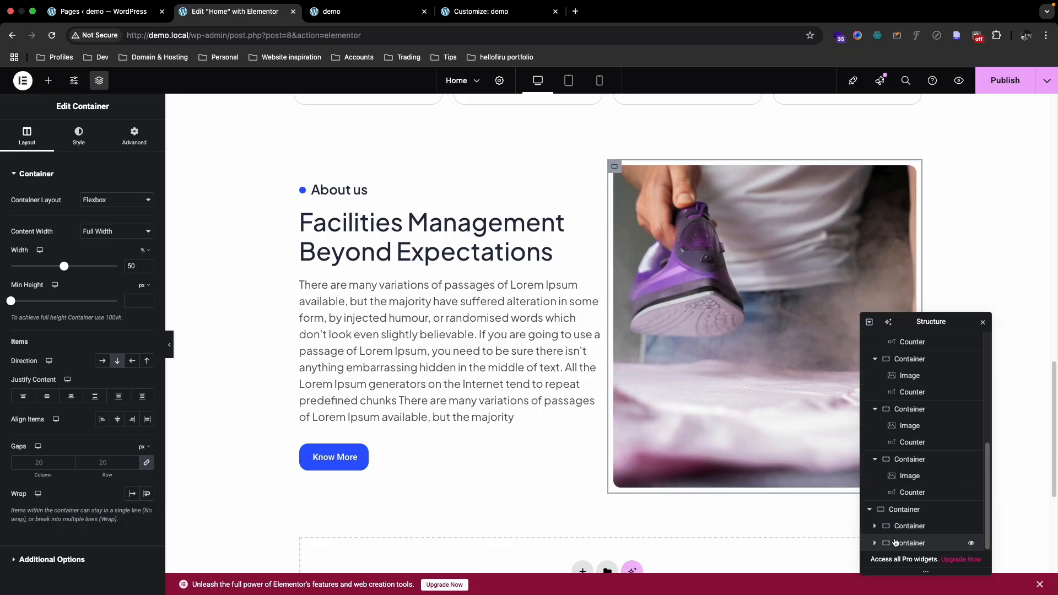
click(903, 526)
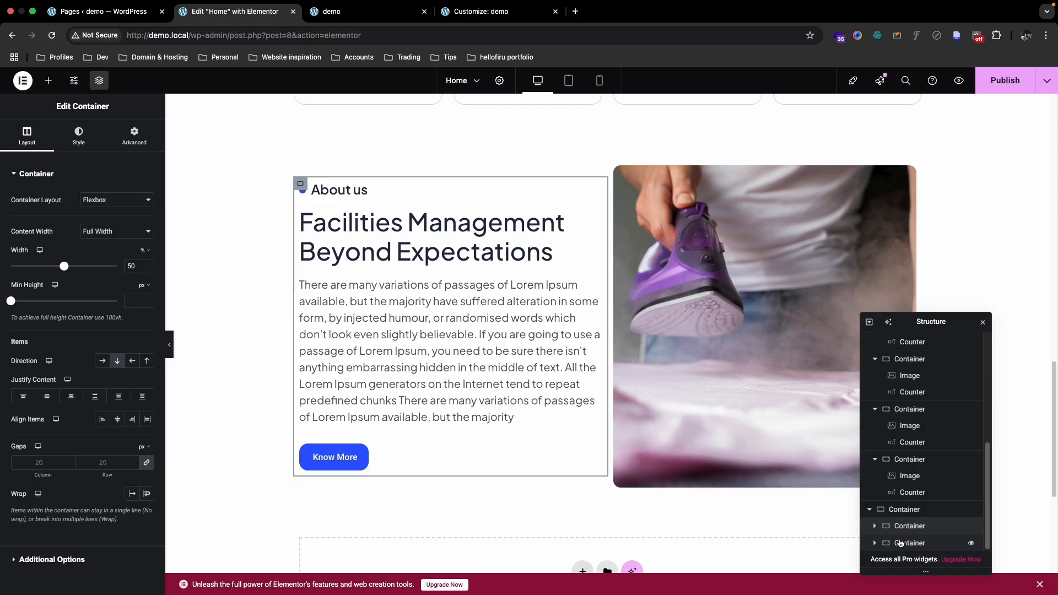
click(900, 544)
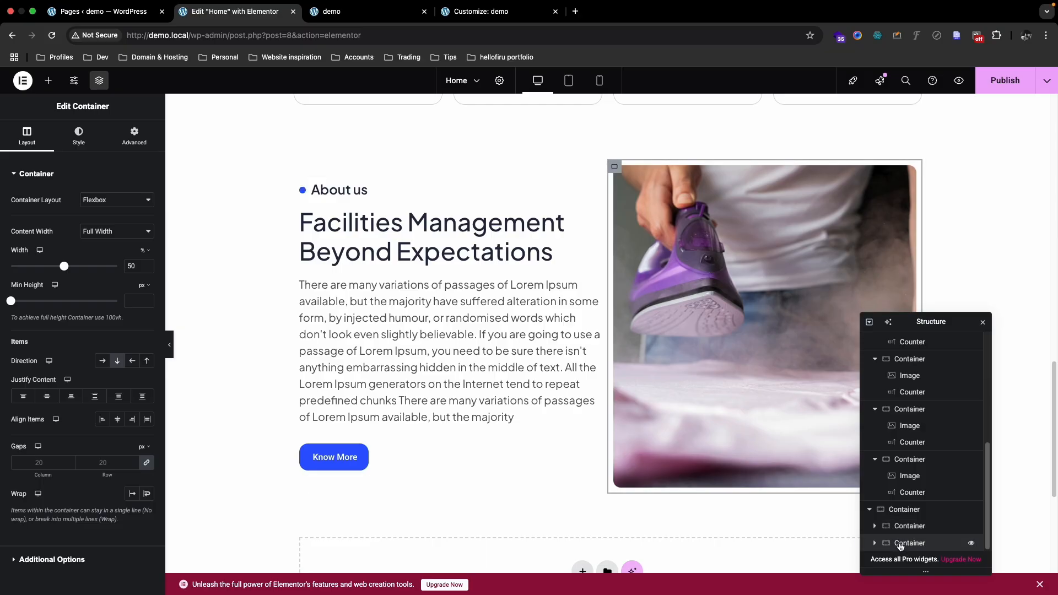
click(901, 509)
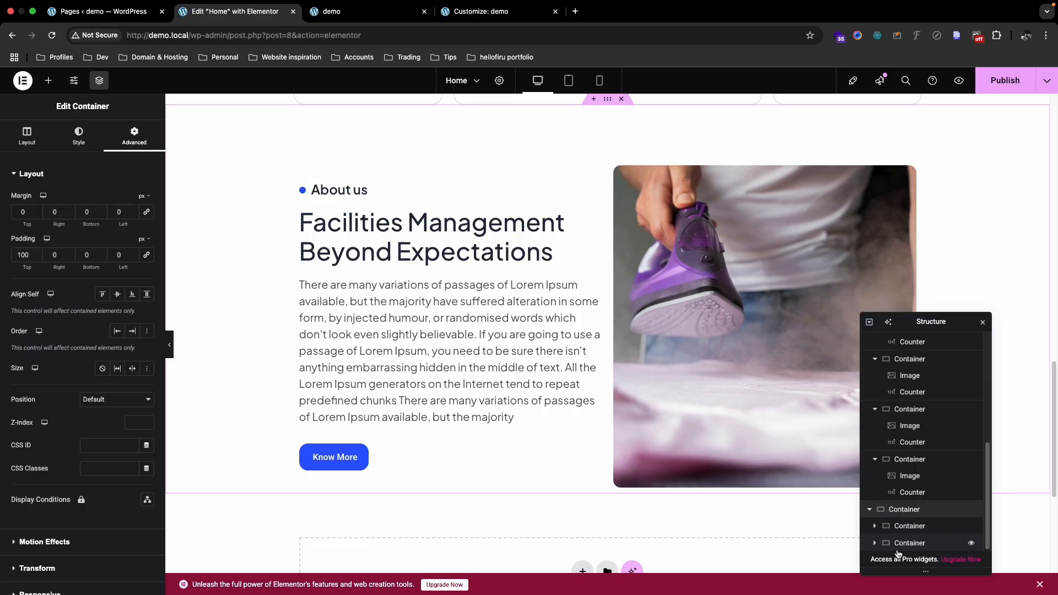
click(897, 547)
drag(901, 547, 907, 481)
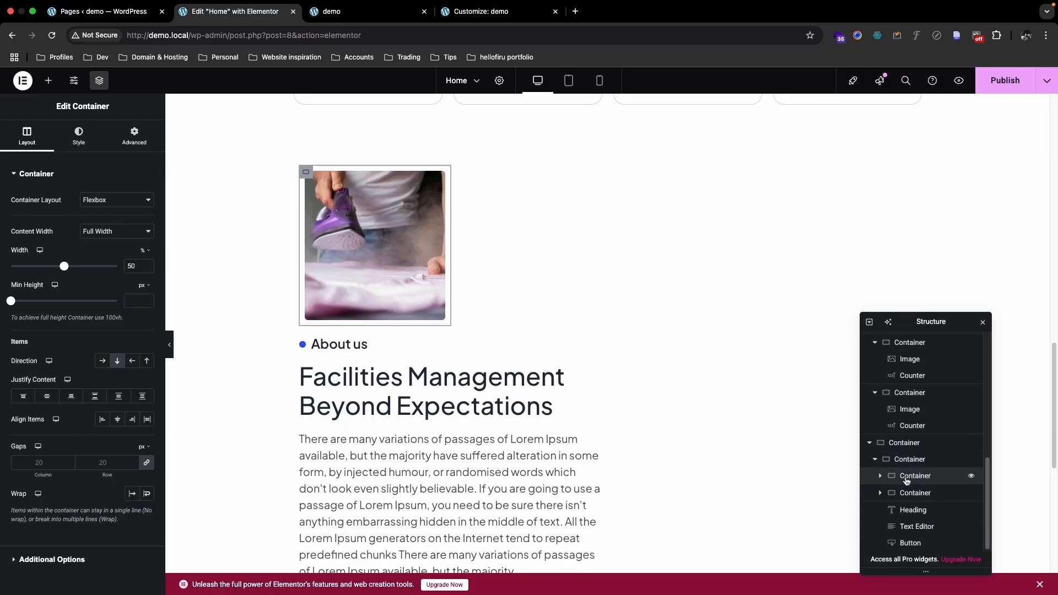
key(ctrl+z)
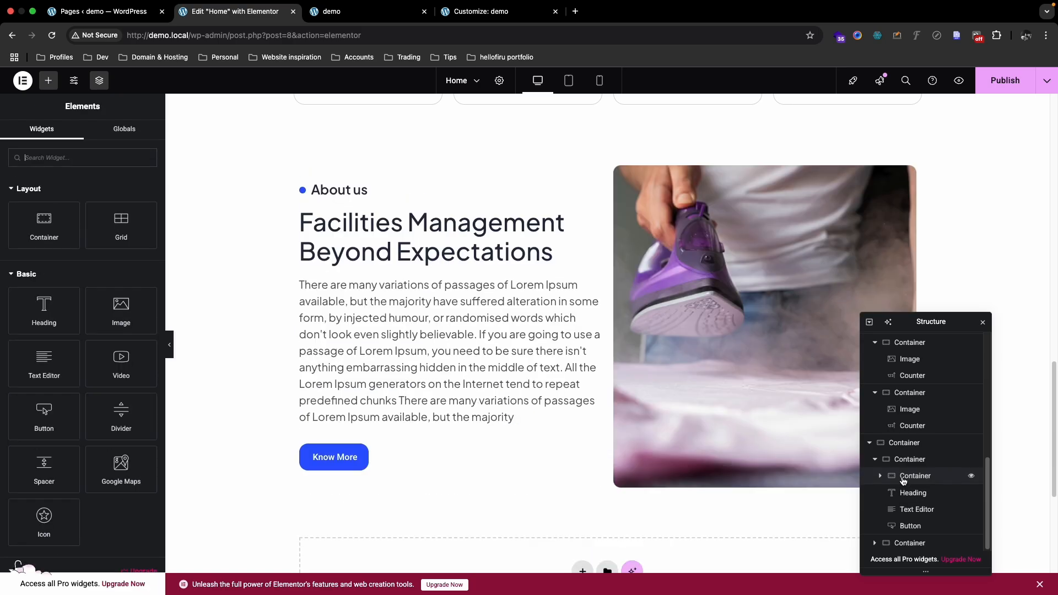
Step: Collapse the text container and reorder the duplicated section so the image container comes first, directly under the parent container
click(895, 461)
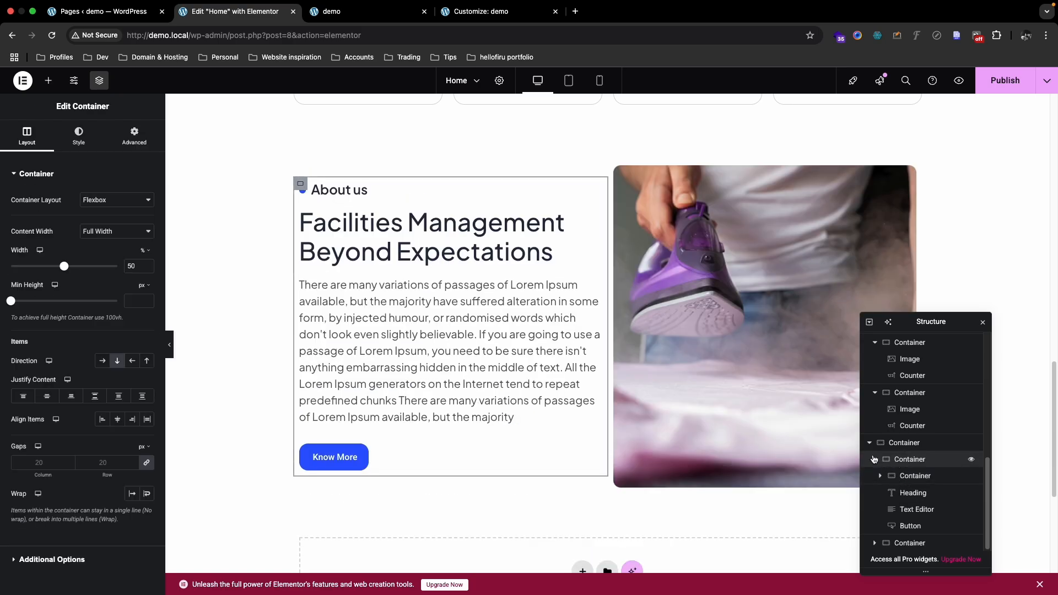
click(873, 462)
click(899, 544)
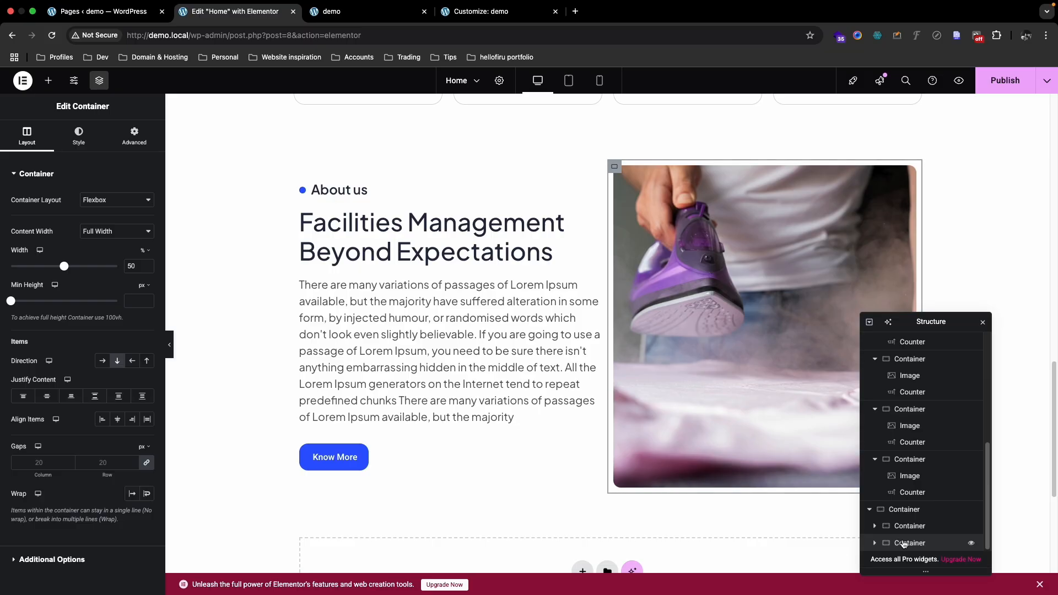
drag(906, 544, 904, 516)
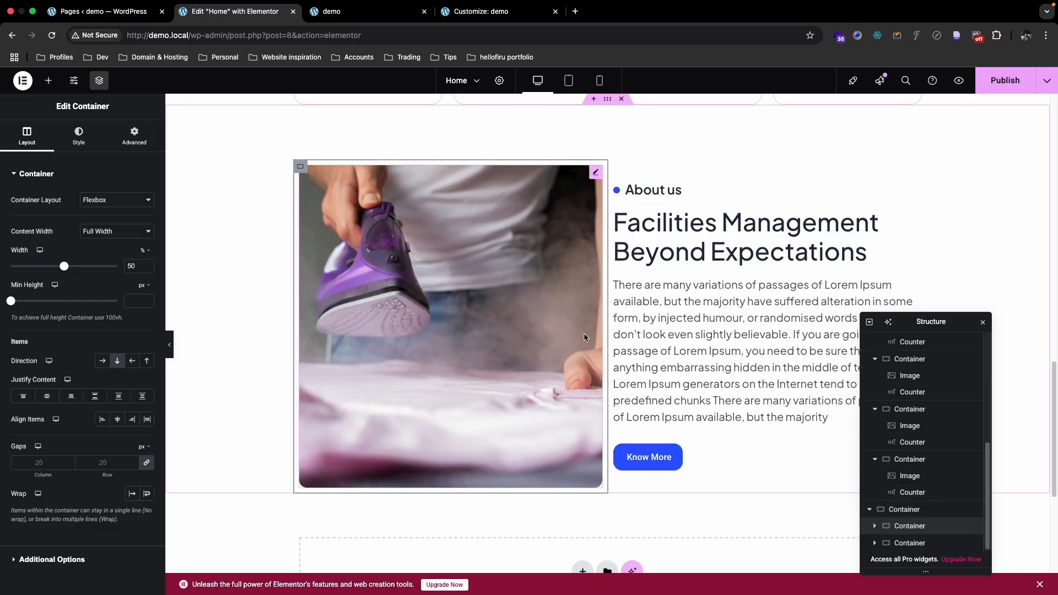
Step: Switch to Figma and export the Why Choose Us laundry image as a 1x PNG into the Downloads folder
scroll(660, 163, up, 2)
mouse_move(1000, 14)
key(ctrl+Up)
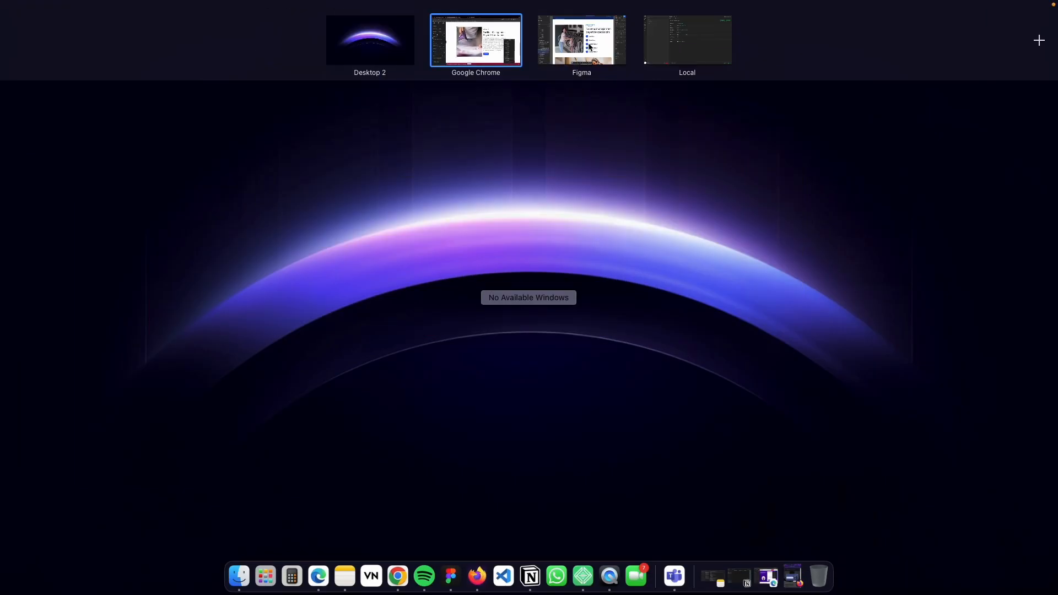
click(579, 47)
double_click(384, 297)
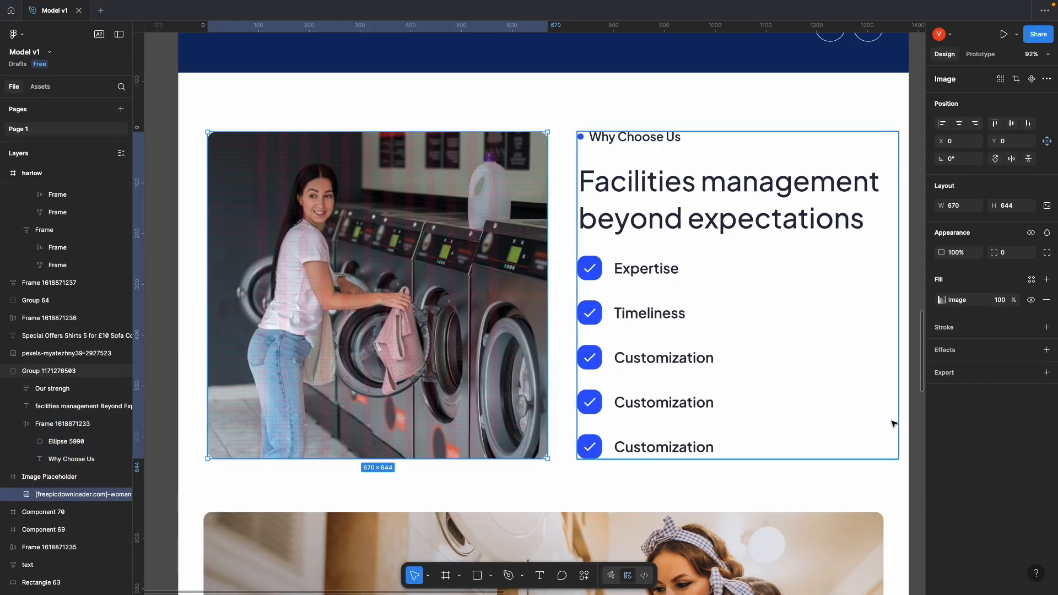
click(1045, 372)
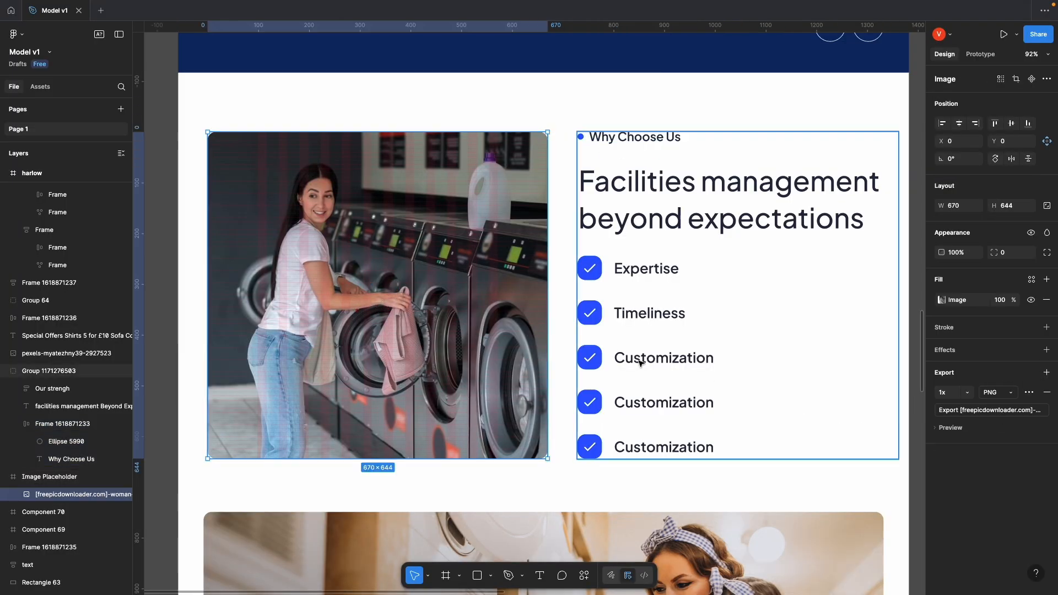
key(super+shift+e)
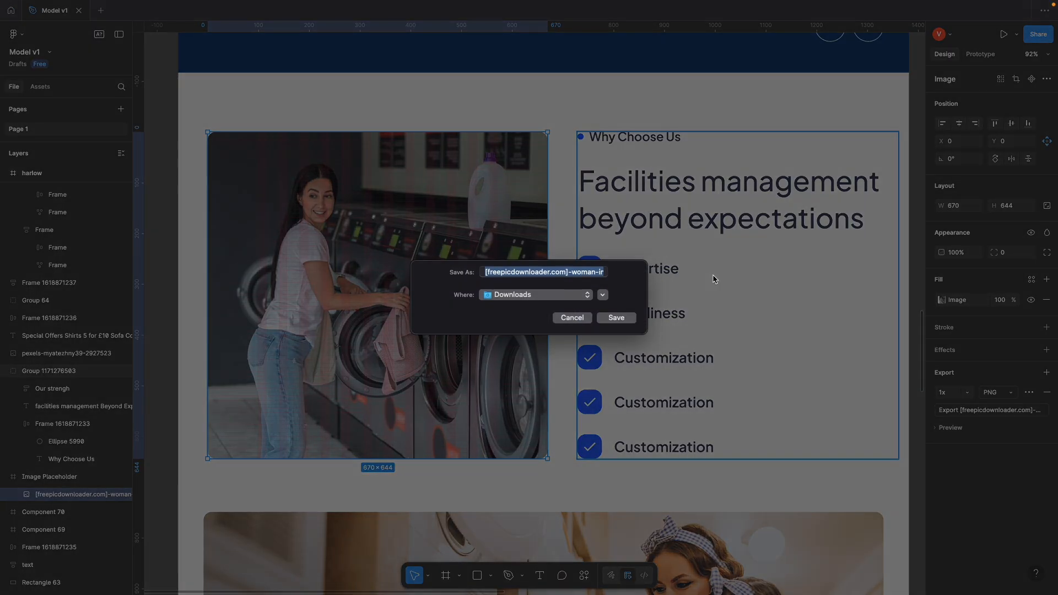
click(620, 317)
Step: Return to Elementor in Chrome and replace the duplicated section's image with the newly exported laundry PNG, uploaded from Downloads
key(ctrl+Up)
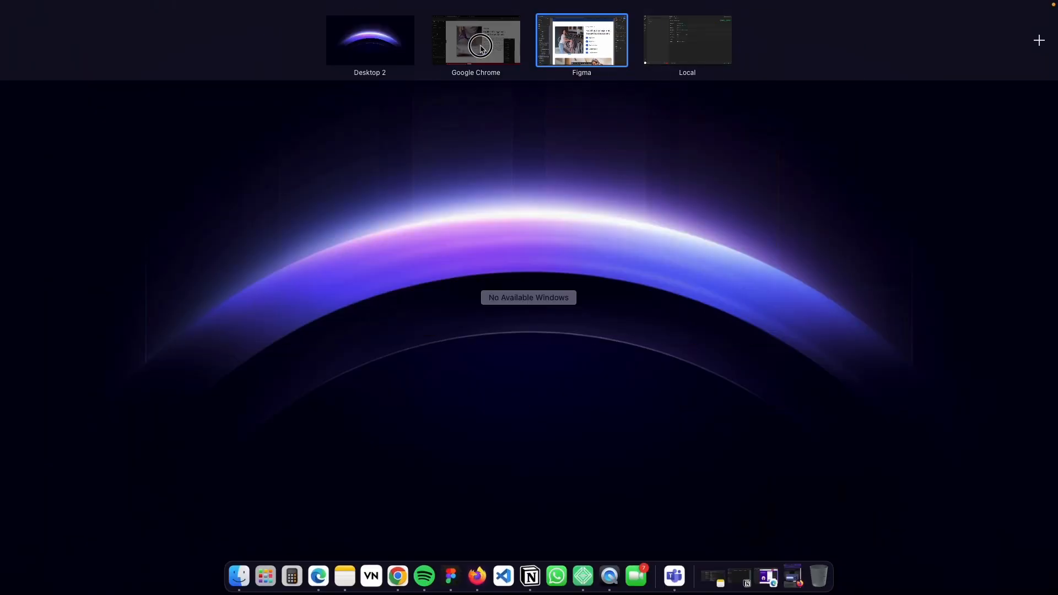
click(482, 45)
click(439, 238)
click(127, 226)
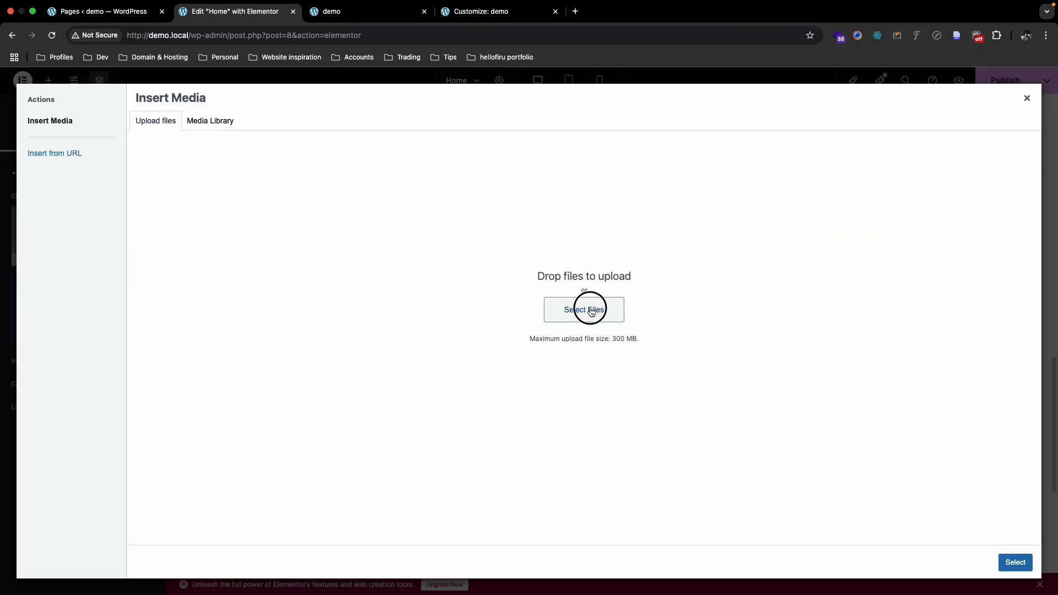
click(591, 312)
click(435, 279)
click(709, 438)
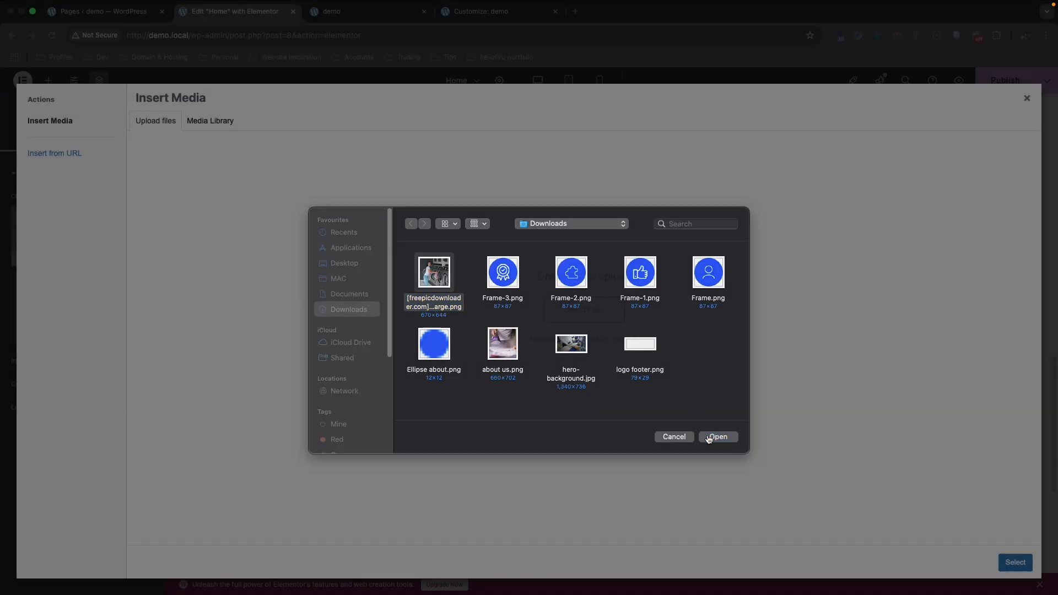
click(1015, 562)
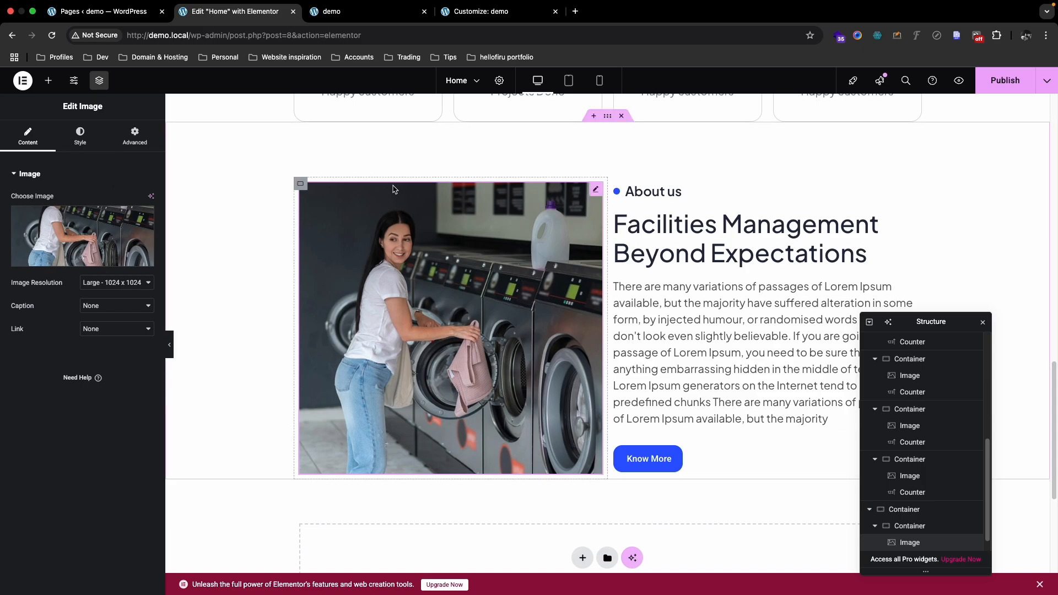
Step: Check the image frame's corner radius in Figma, return to Elementor and set the laundry image's border radius to 20 px
mouse_move(1056, 1)
click(583, 40)
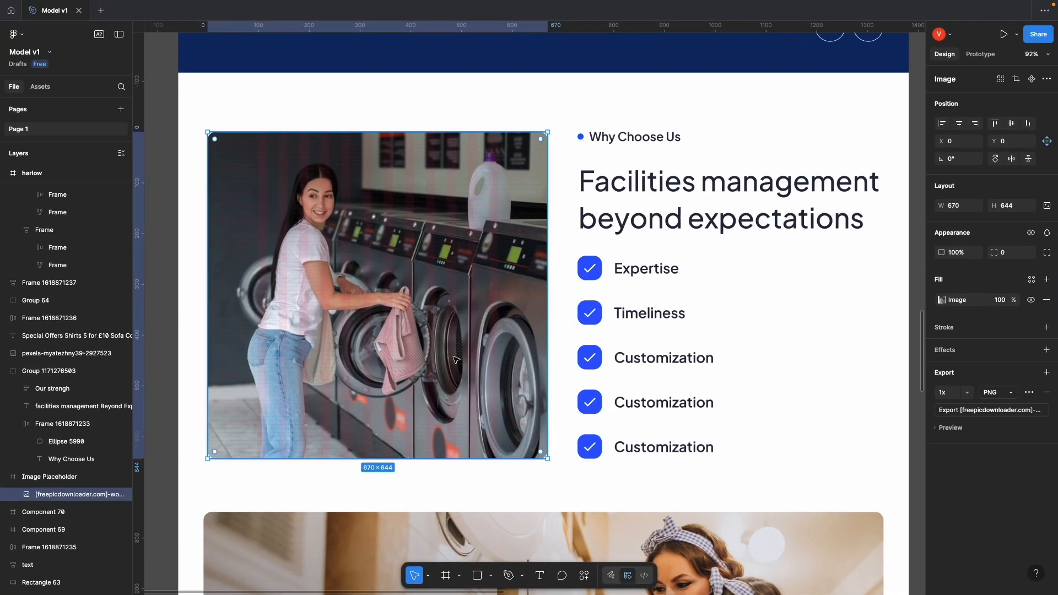
click(34, 481)
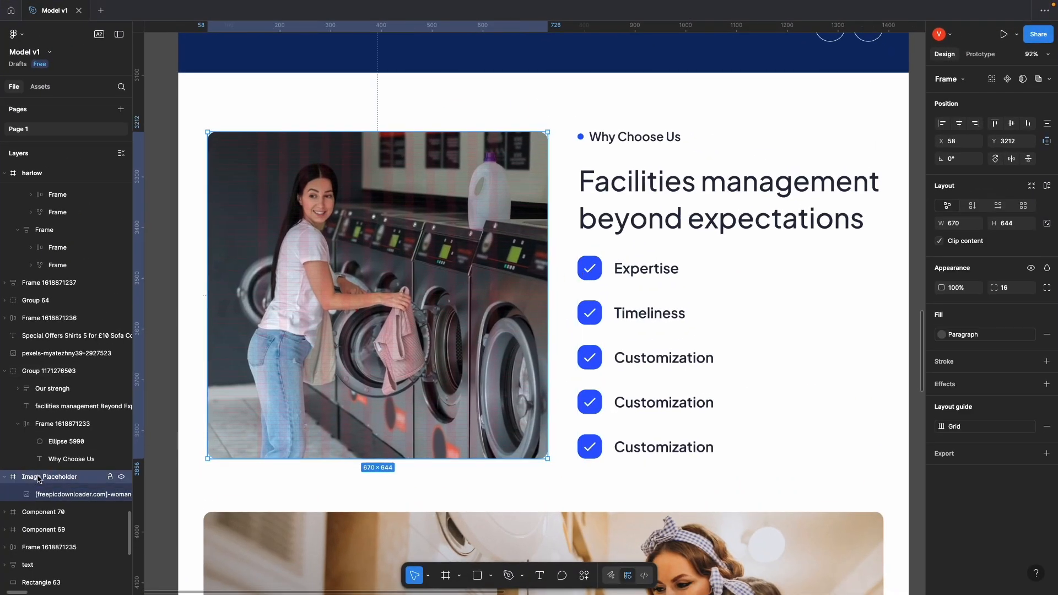
click(42, 495)
mouse_move(1056, 1)
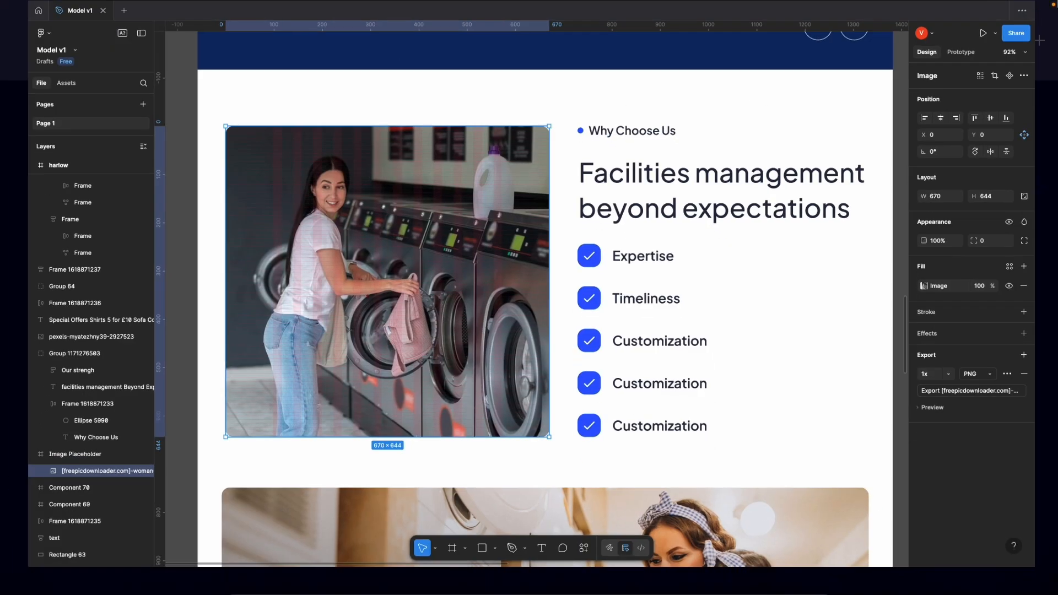
click(491, 39)
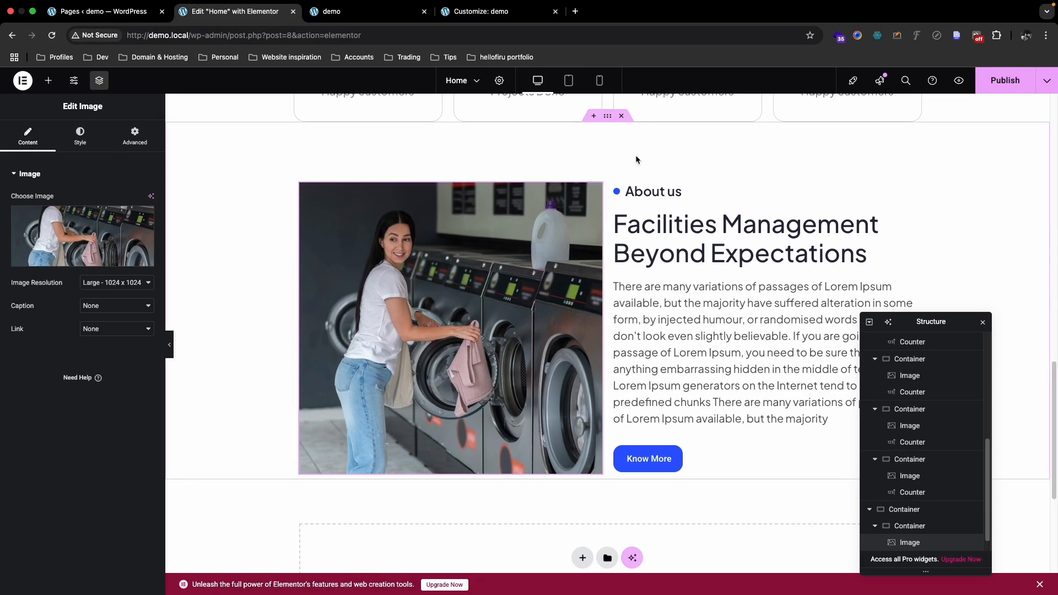
click(95, 141)
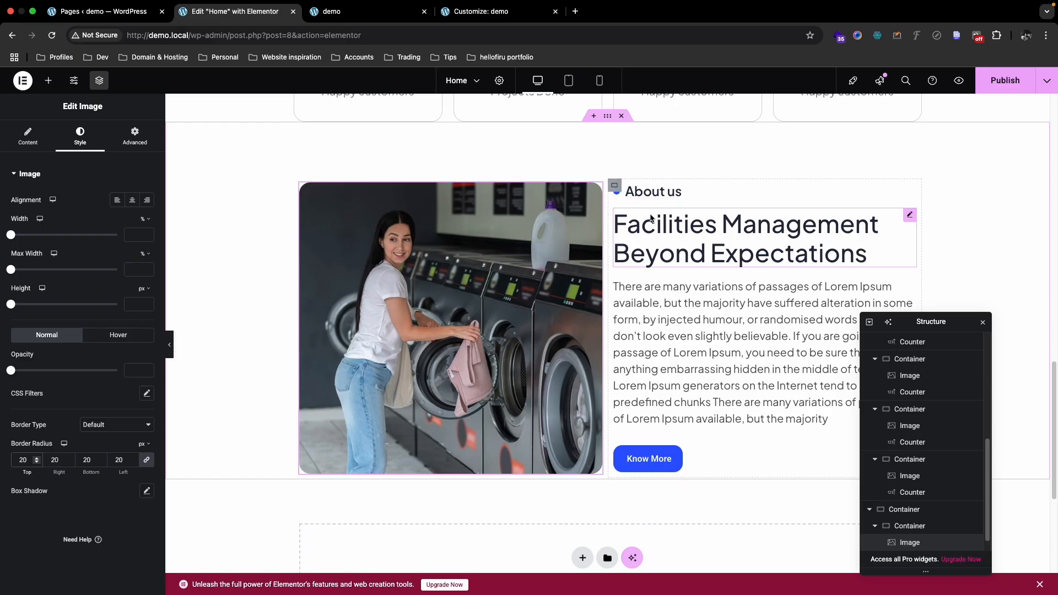
Step: Copy the section label from Figma and replace the duplicated section's About us label with "Why Choose Us" in Elementor
key(ctrl+Up)
click(609, 33)
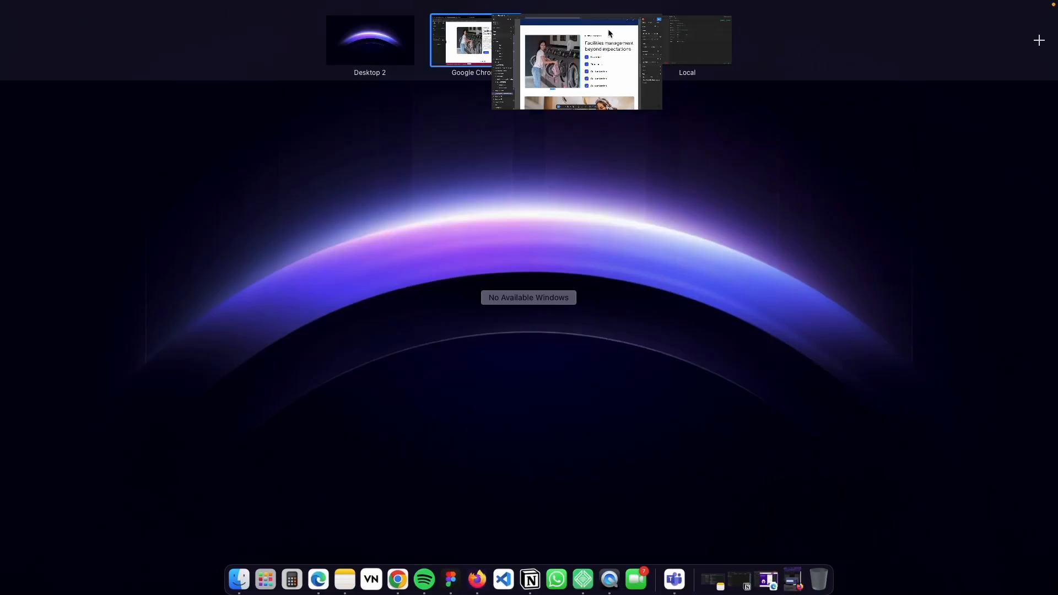
double_click(623, 137)
key(super+c)
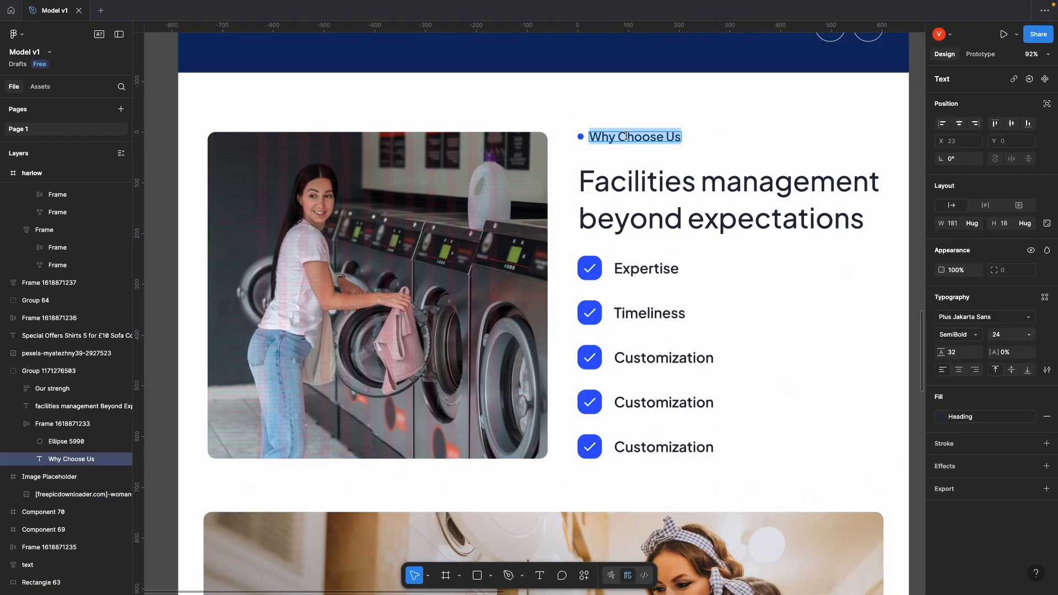
key(ctrl+Up)
click(482, 40)
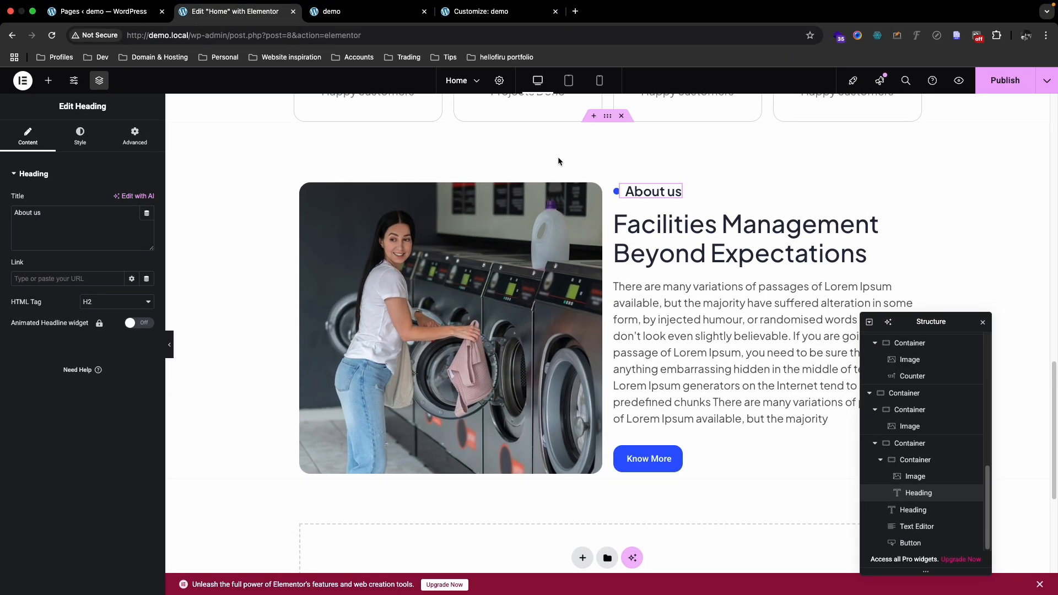
key(super+v)
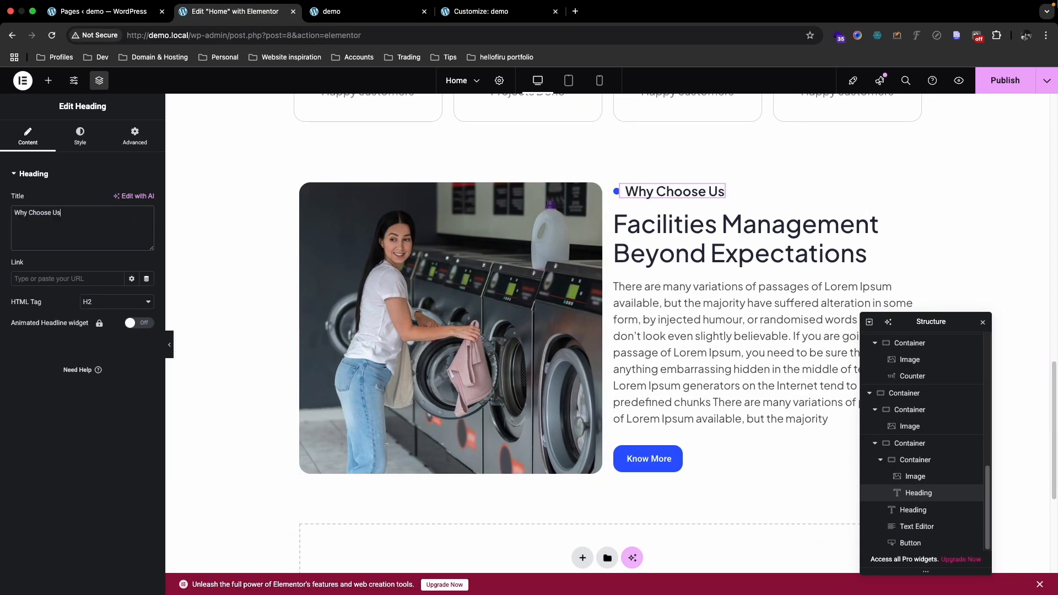
Step: Copy the section heading from Figma and replace the main heading in Elementor with "facilities management Beyond Expectations", without a trailing line break
key(ctrl+Up)
click(582, 38)
double_click(690, 209)
key(super+a)
key(super+c)
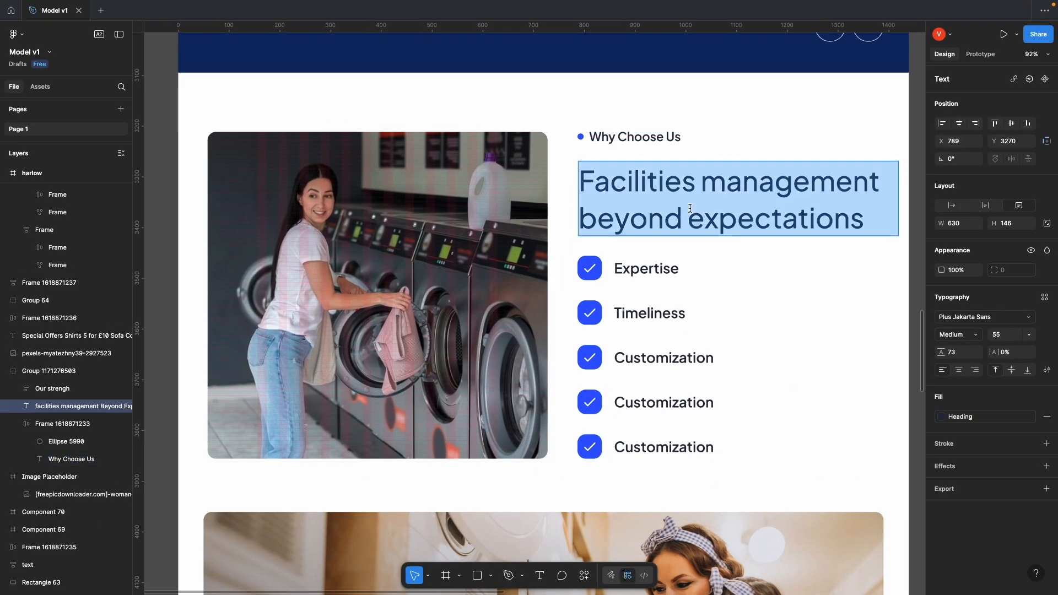
key(ctrl+Up)
click(482, 40)
click(660, 255)
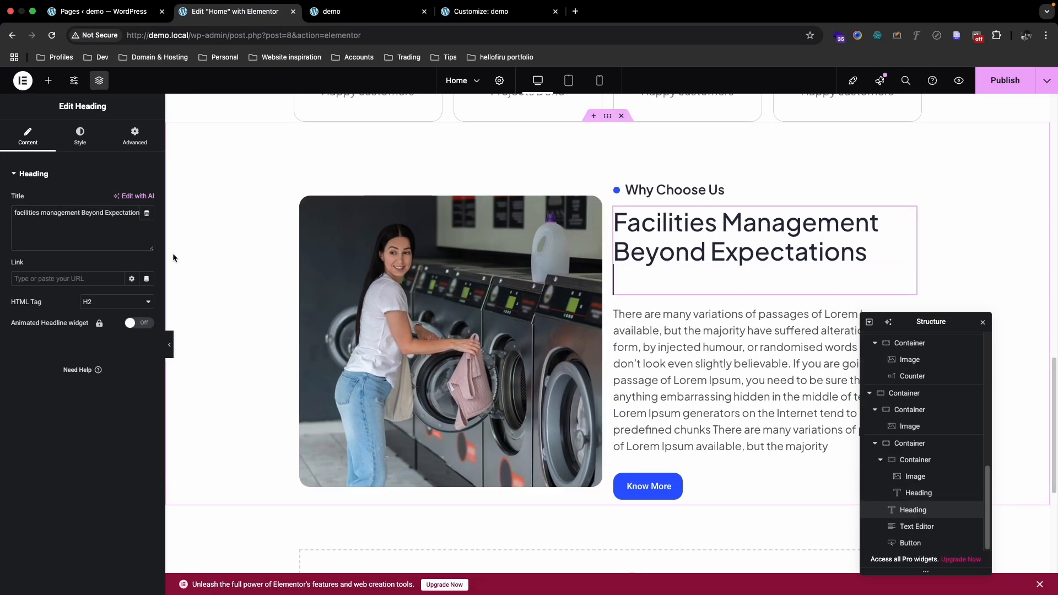
click(106, 228)
key(super+a)
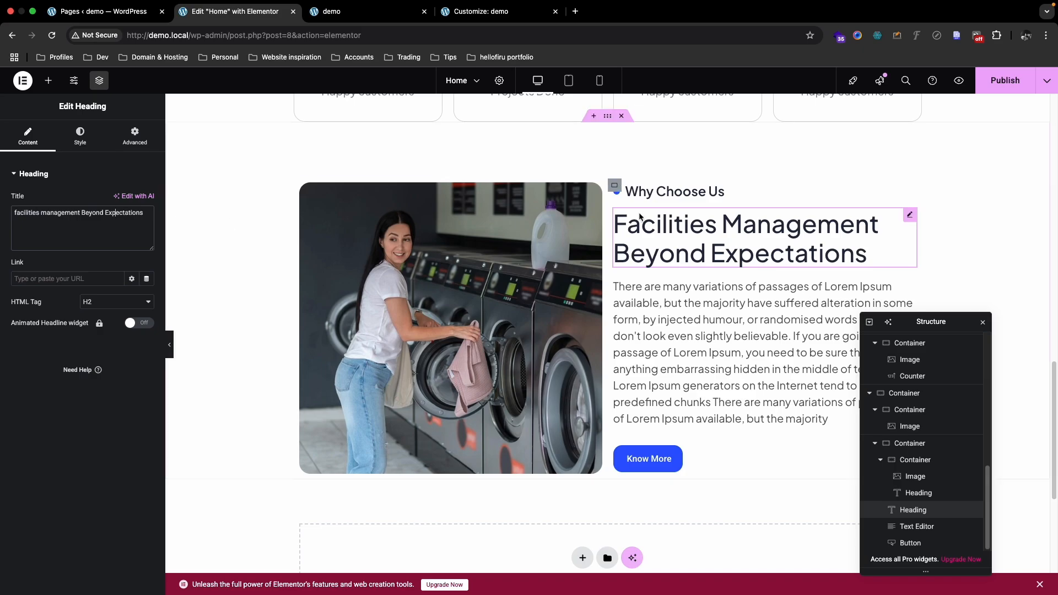
Step: Switch to Figma and export the blue checkmark icon beside Expertise as Icon.svg to Downloads
key(ctrl+Up)
click(469, 45)
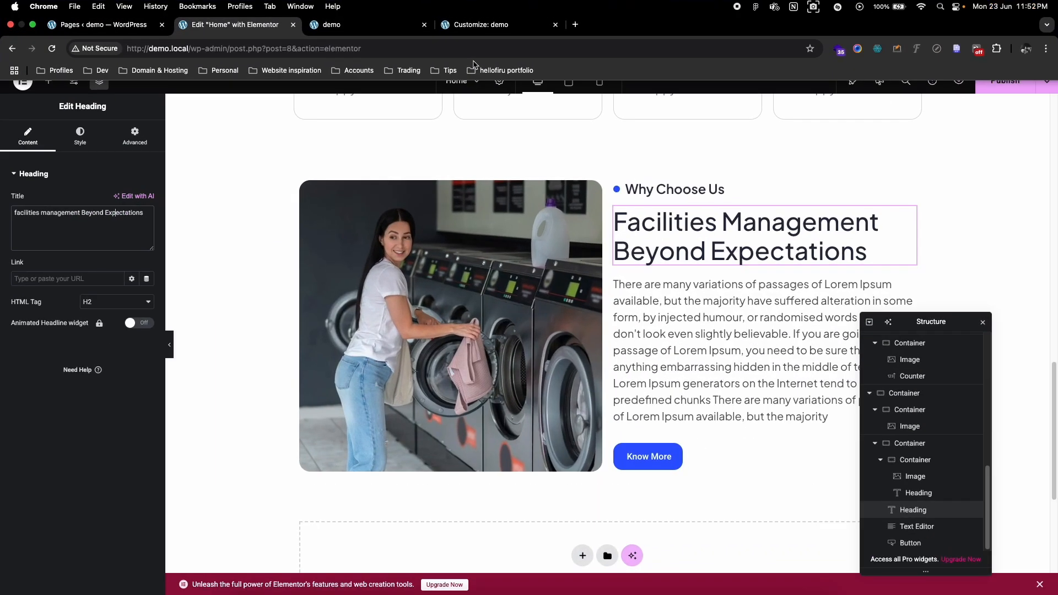
key(ctrl+Up)
click(618, 38)
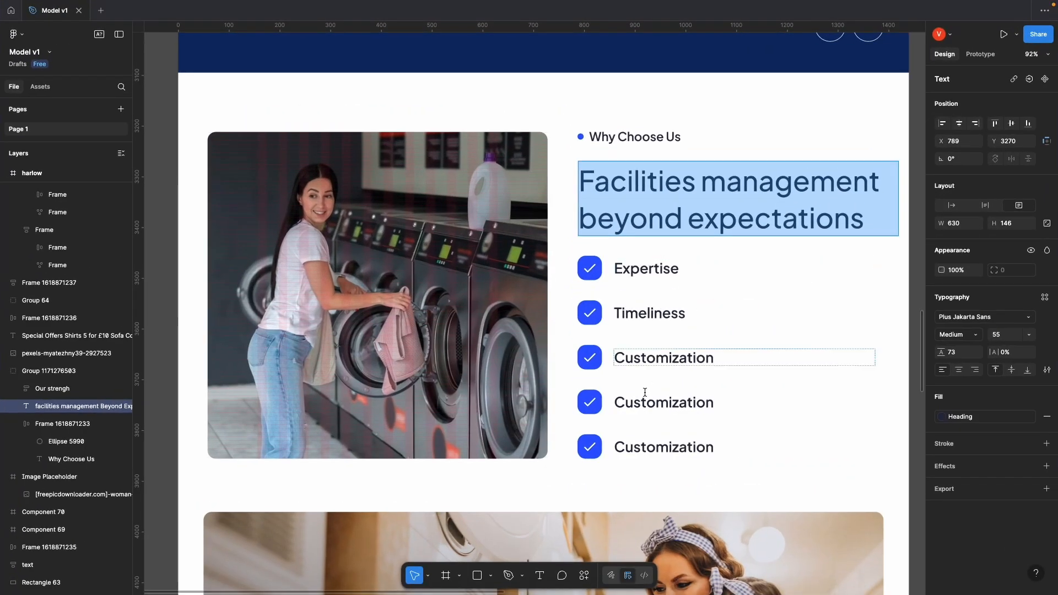
double_click(638, 268)
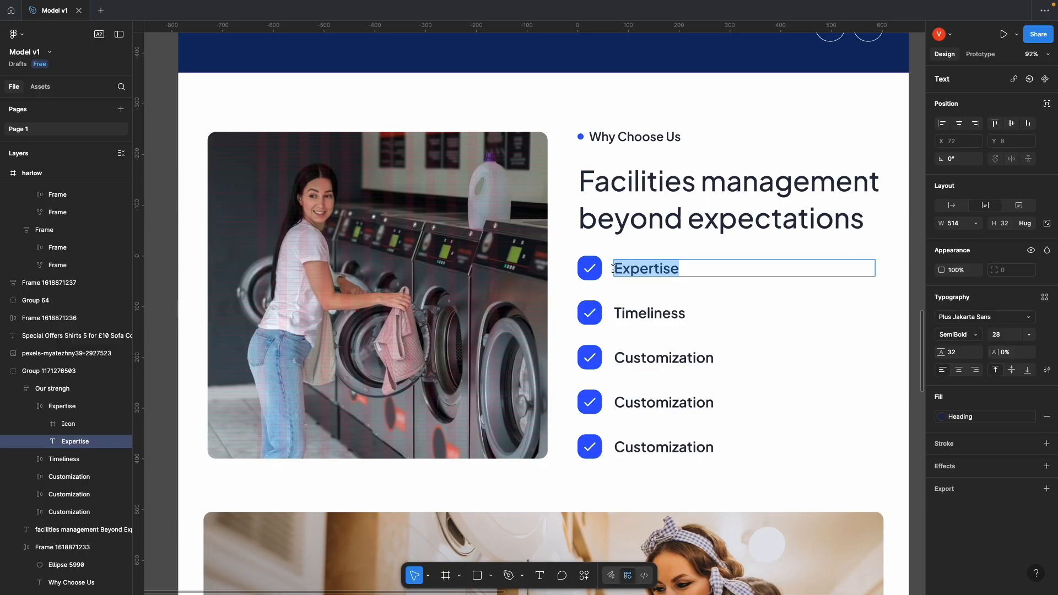
click(569, 246)
click(588, 268)
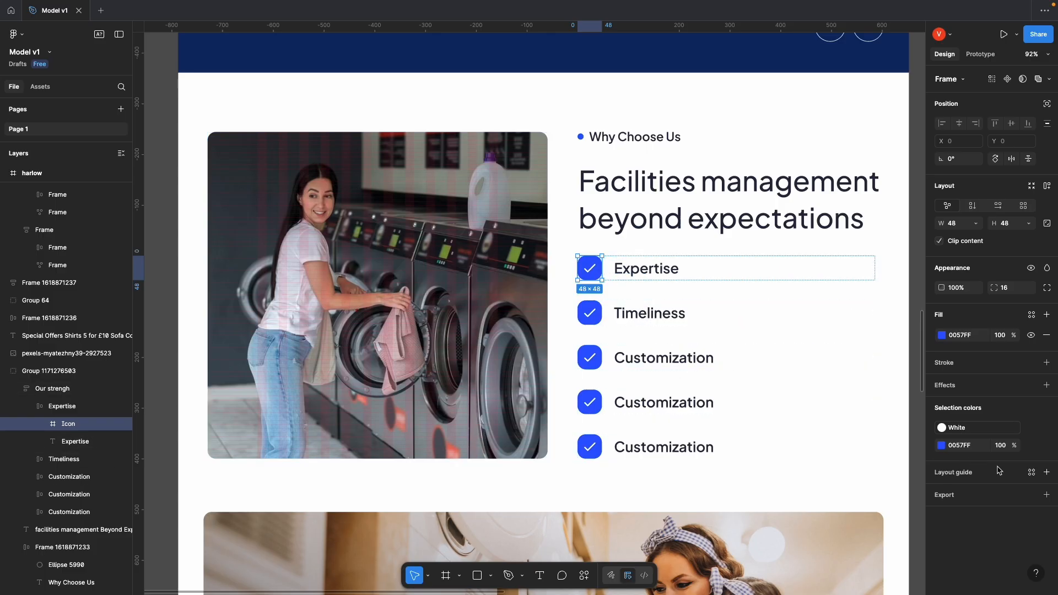
click(1047, 495)
click(1000, 517)
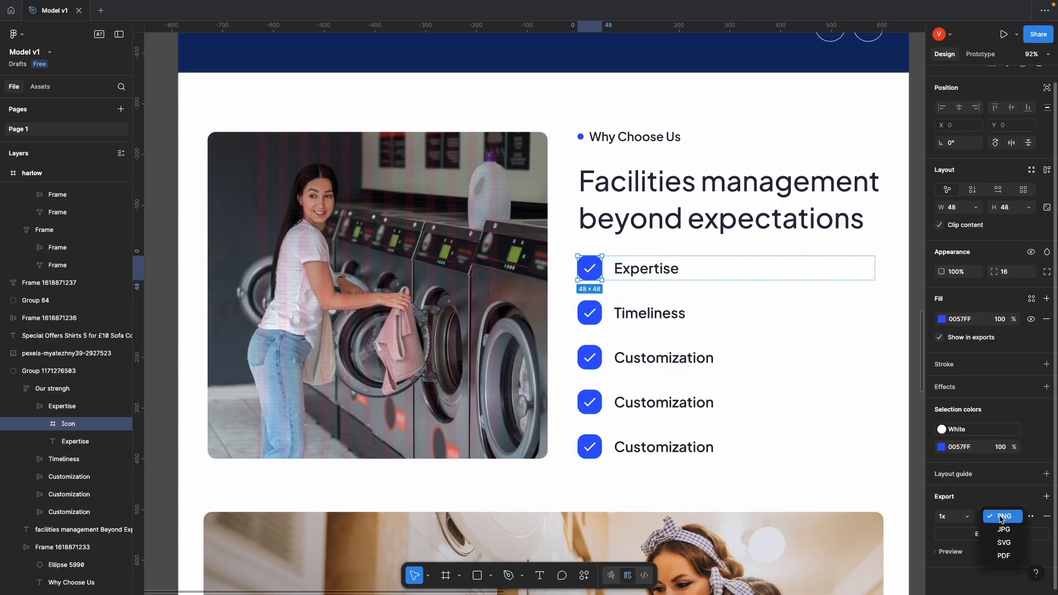
click(1003, 543)
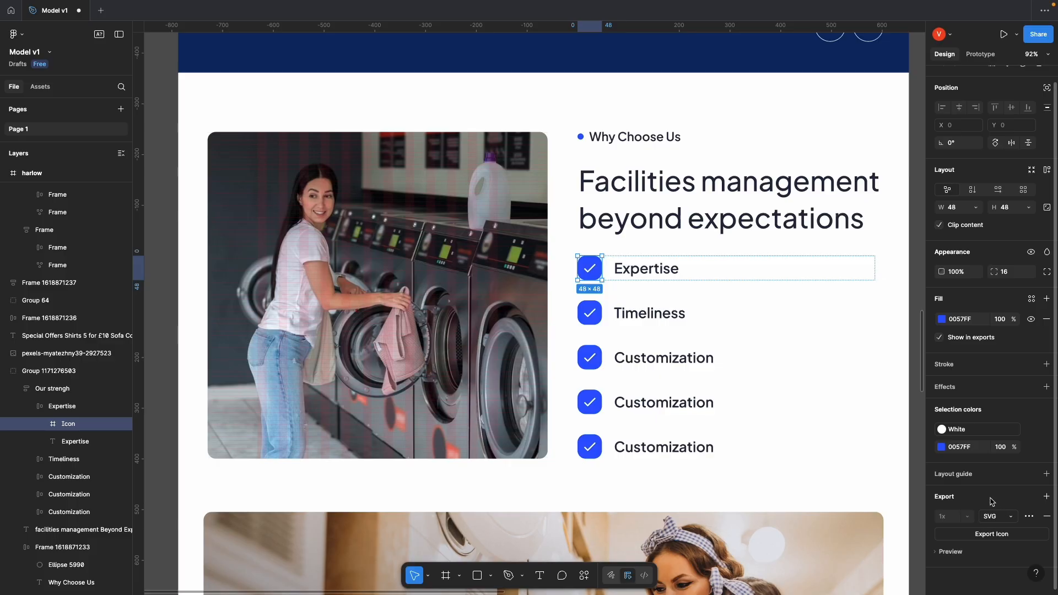
click(994, 538)
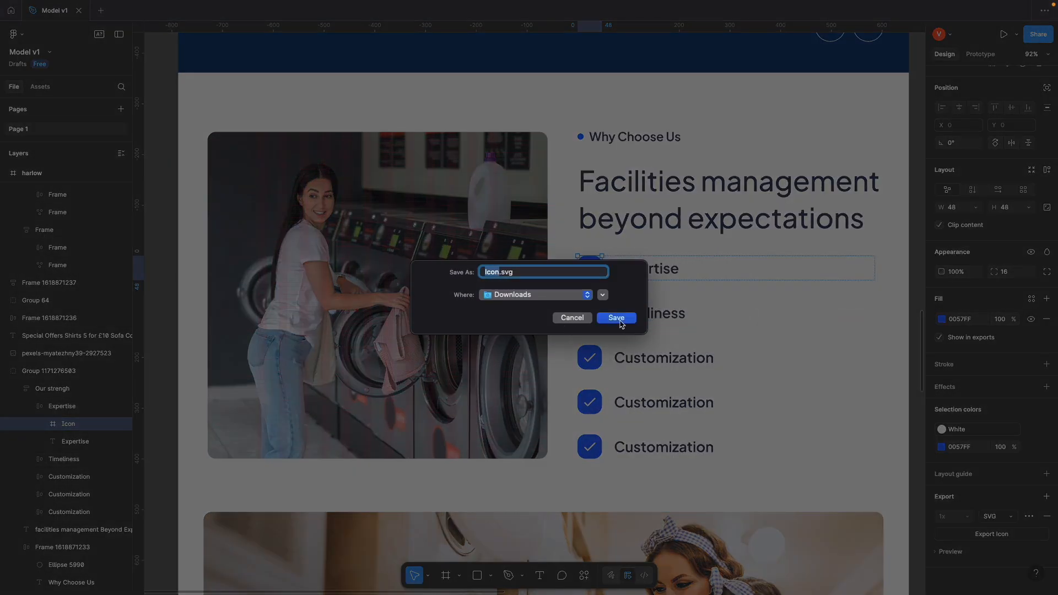
click(616, 317)
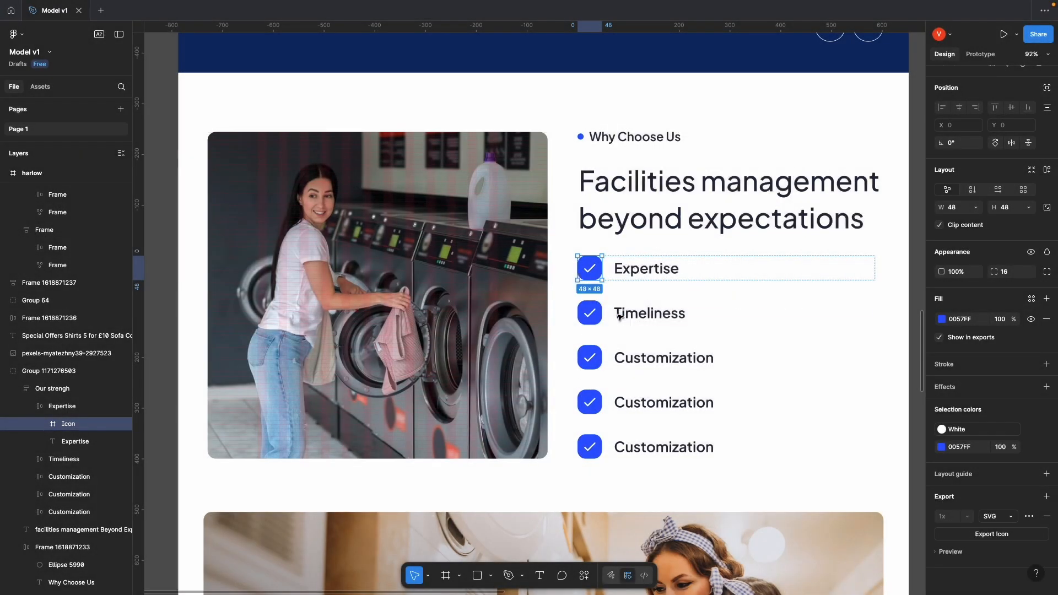
click(621, 233)
Step: Return to Elementor in Chrome and delete the paragraph text and the Know More button from the Why Choose Us section
key(ctrl+Up)
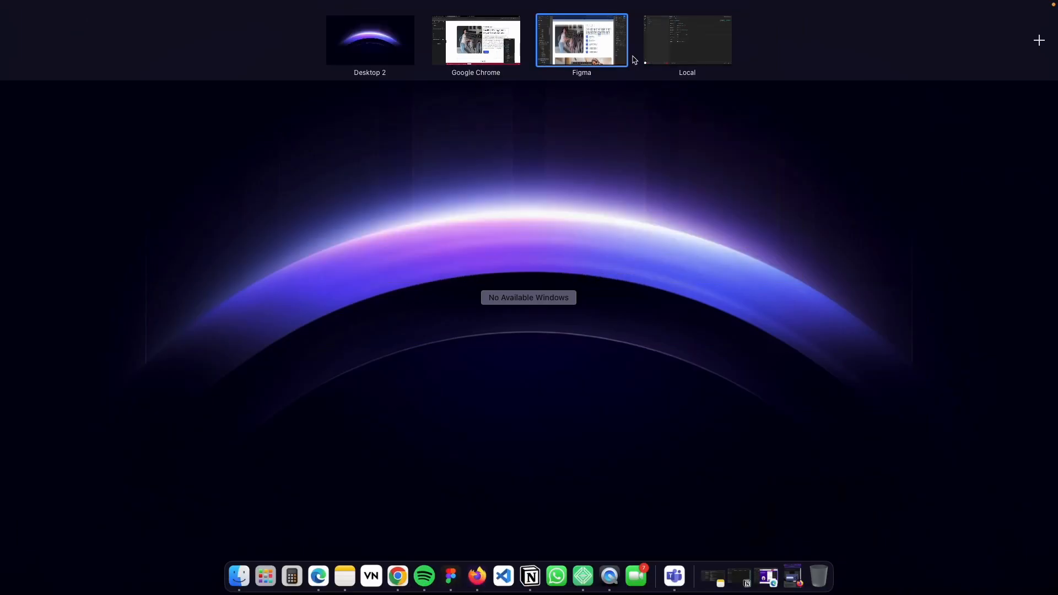
click(524, 41)
click(717, 325)
right_click(716, 325)
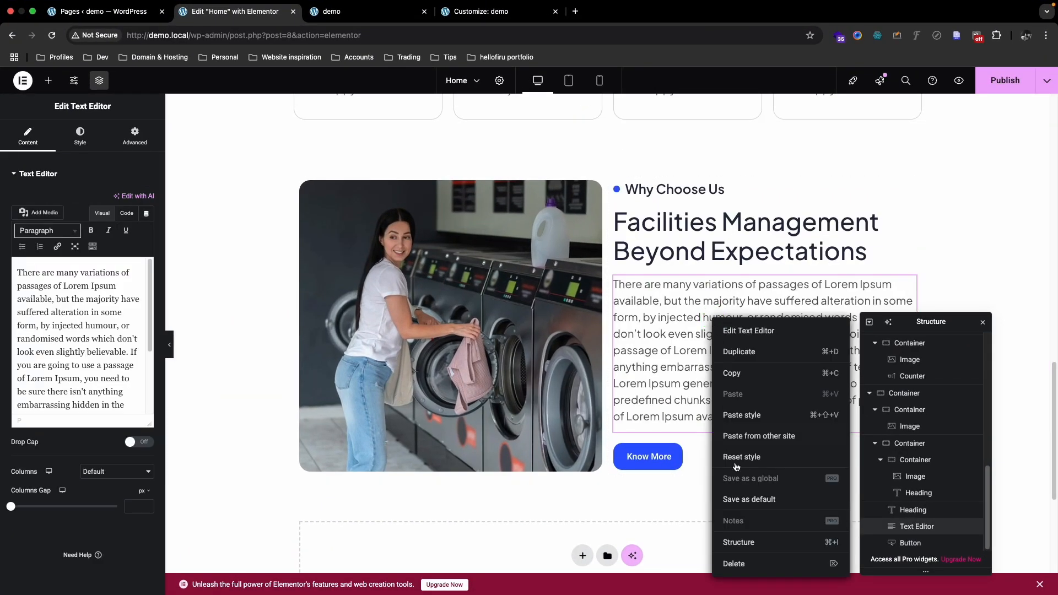
click(737, 565)
right_click(656, 372)
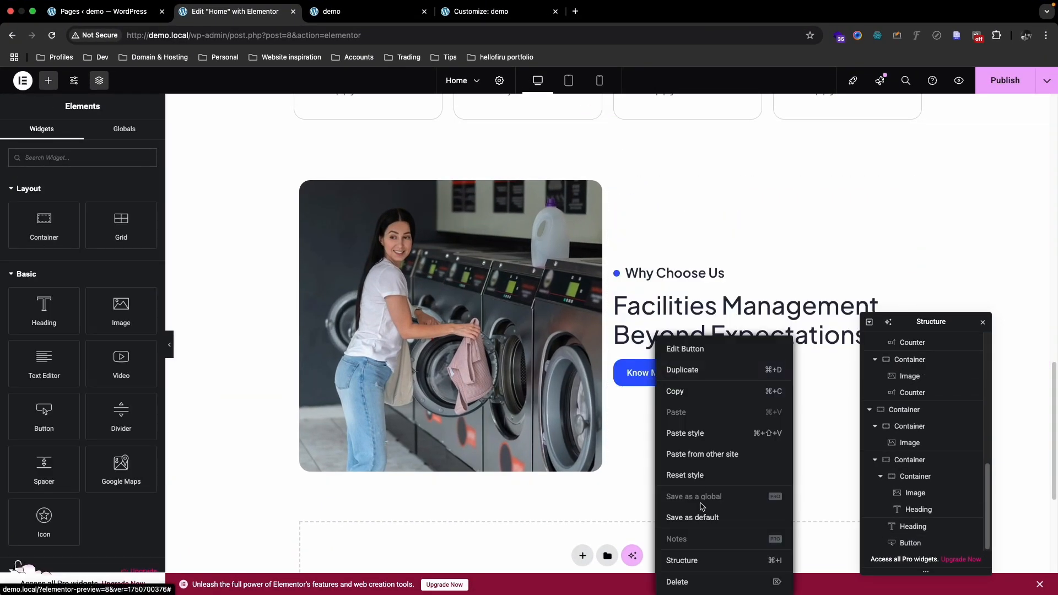
click(701, 583)
Step: Add an Icon List widget below the Why Choose Us section's main heading and remove its second and third items
click(666, 356)
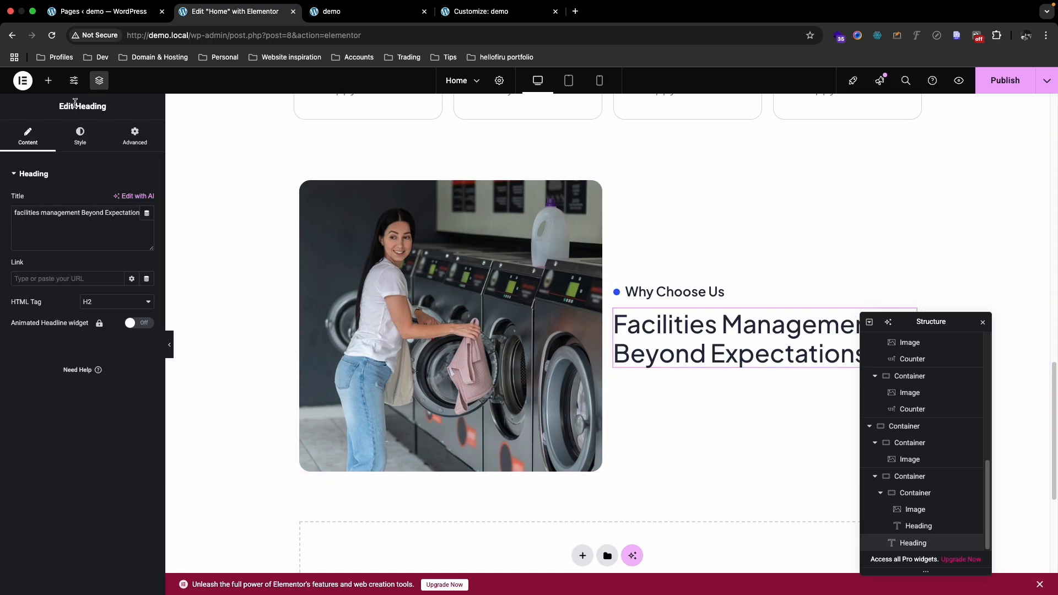
click(45, 83)
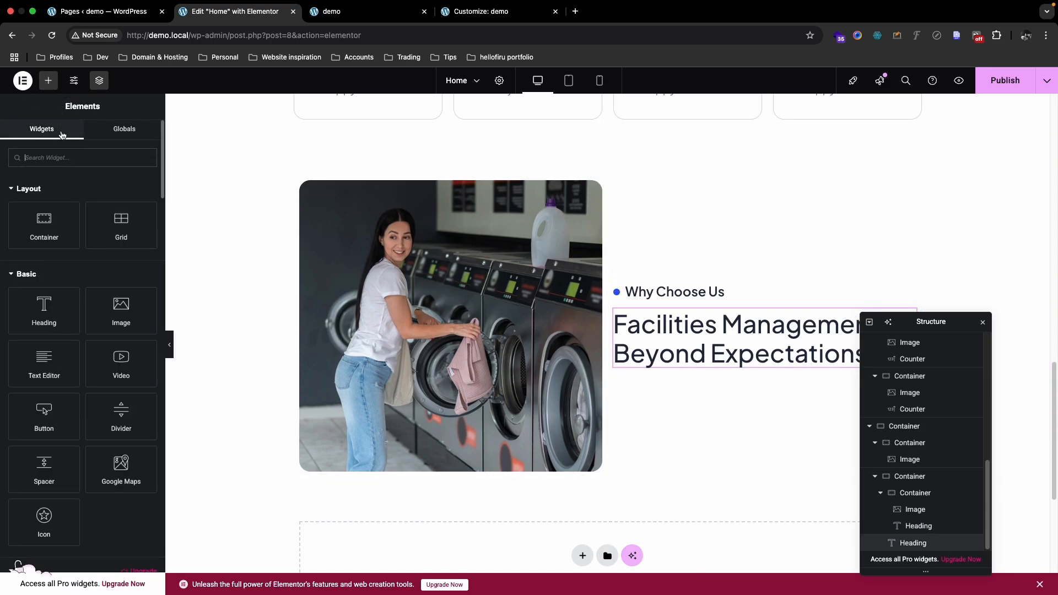
text(icon)
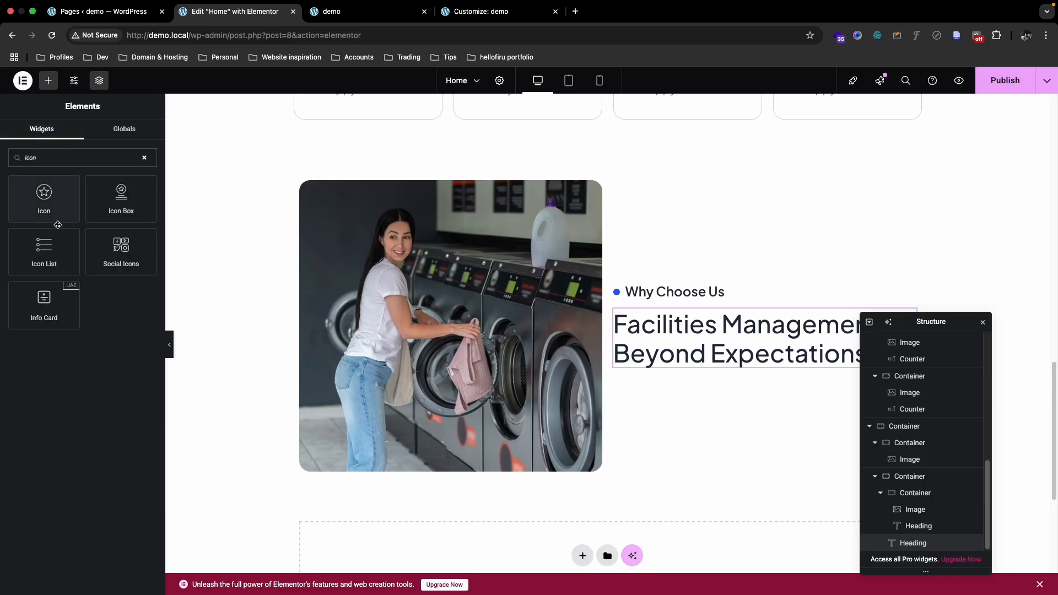
drag(59, 244, 605, 361)
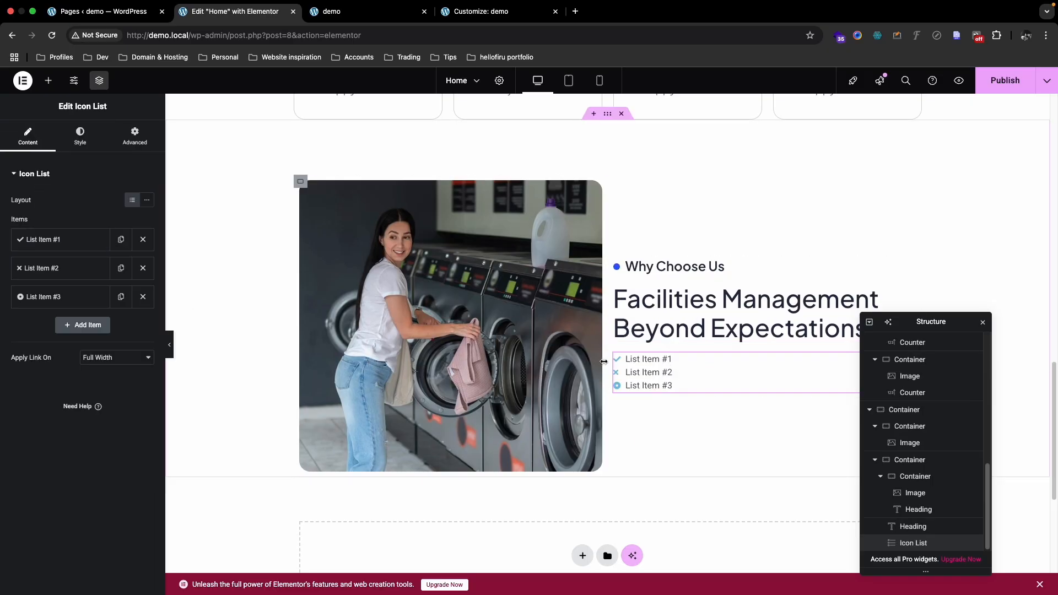
click(143, 296)
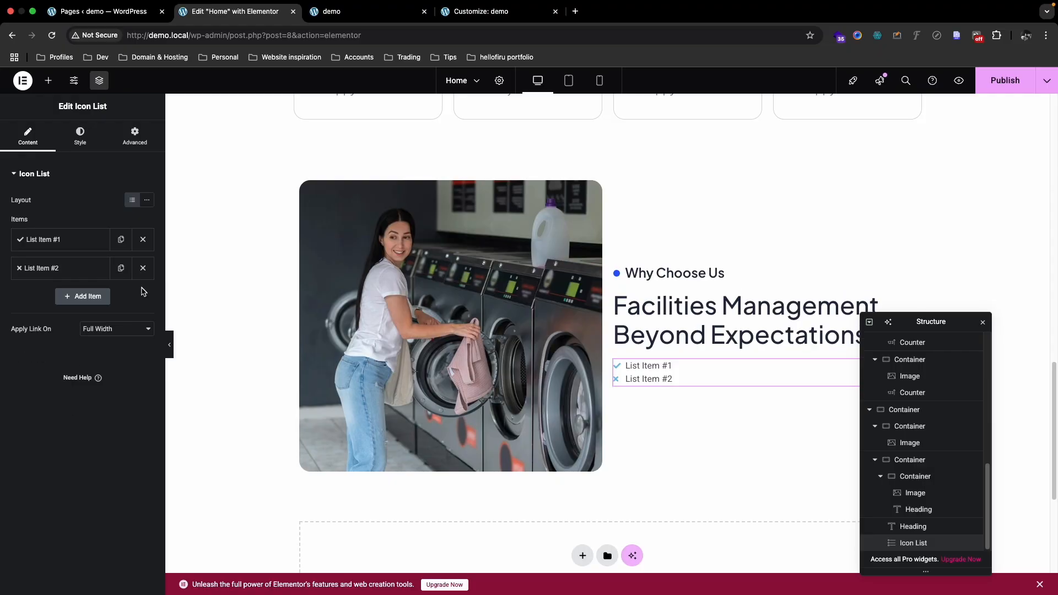
click(142, 268)
Step: Replace the remaining list item's icon with Icon.svg uploaded from Downloads, enabling unfiltered file uploads
click(107, 246)
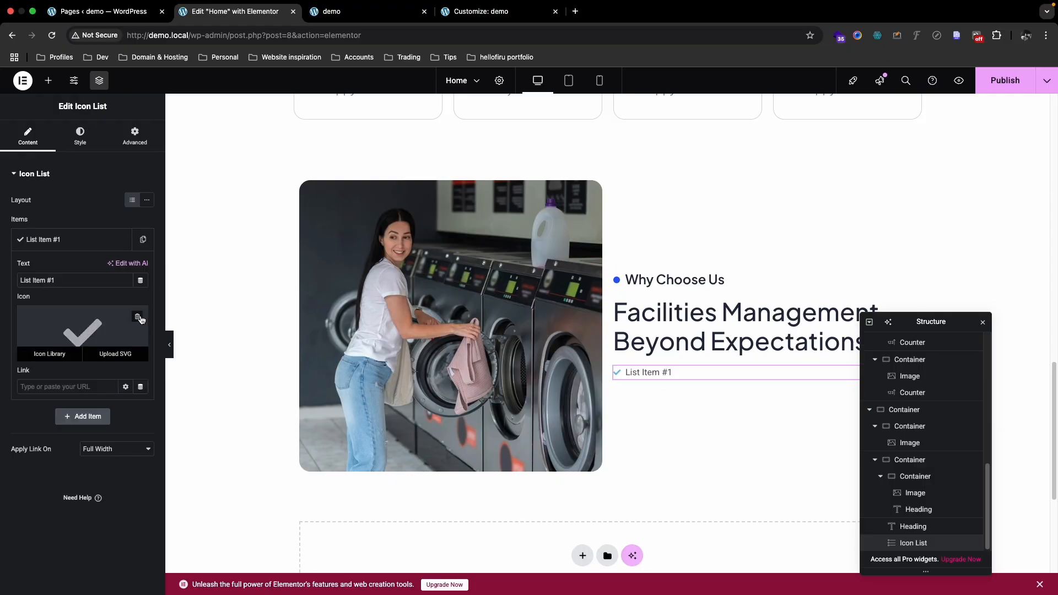
click(138, 316)
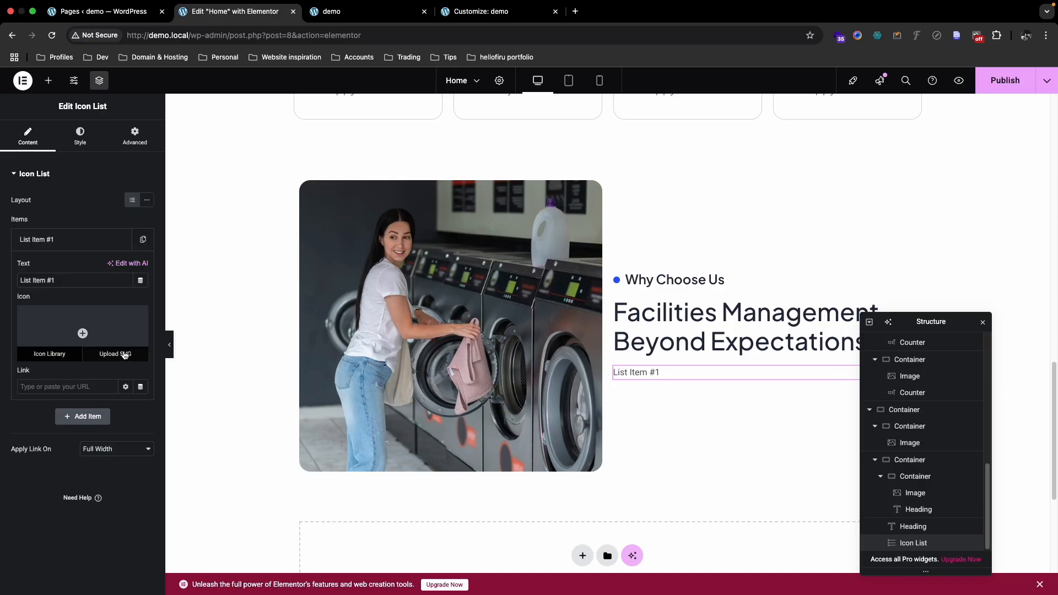
click(124, 355)
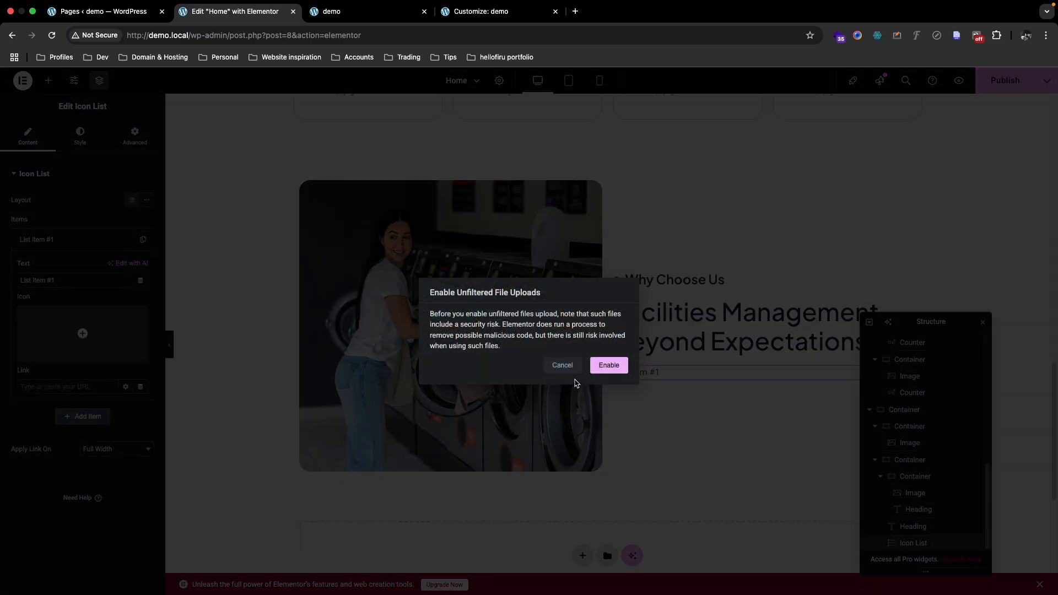
click(602, 367)
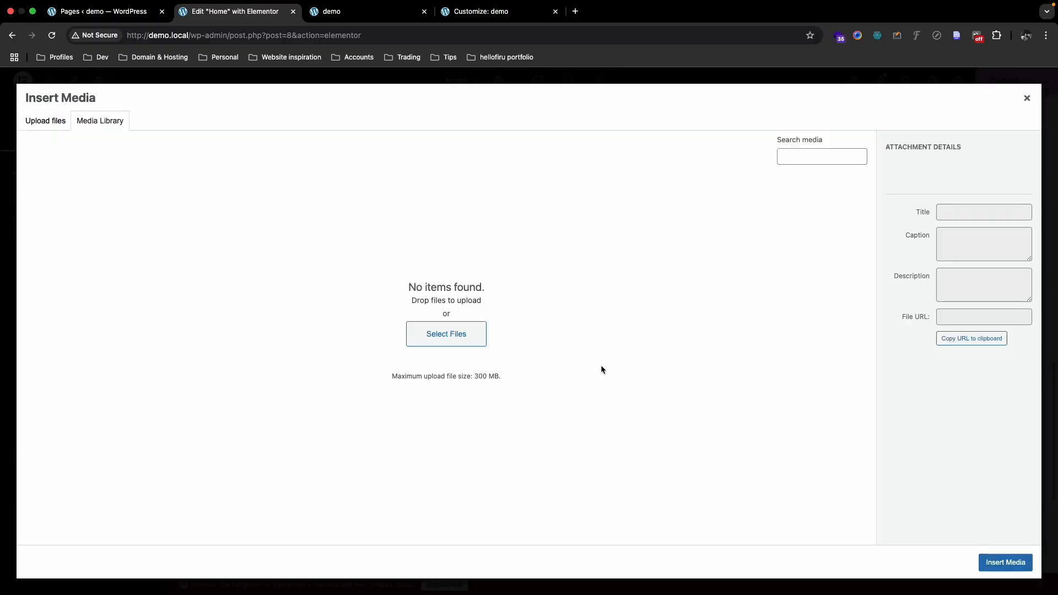
click(426, 340)
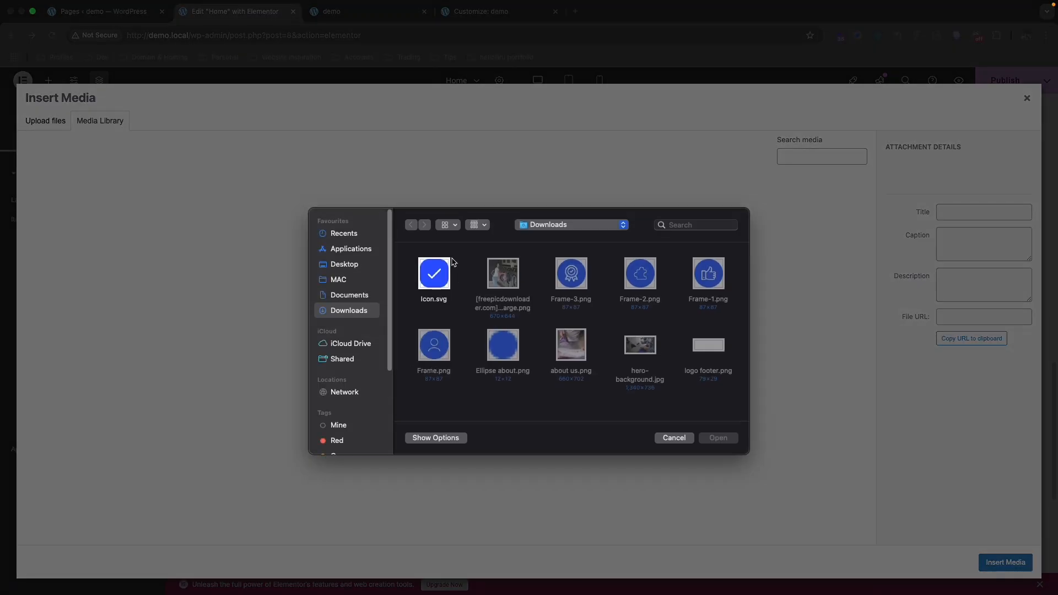
click(444, 282)
click(718, 437)
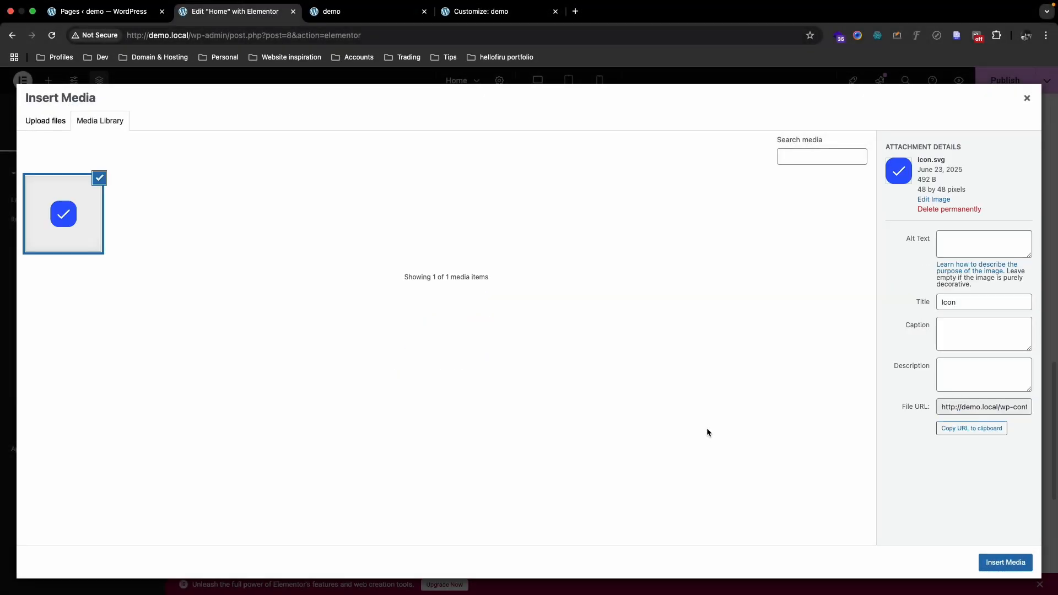
click(995, 561)
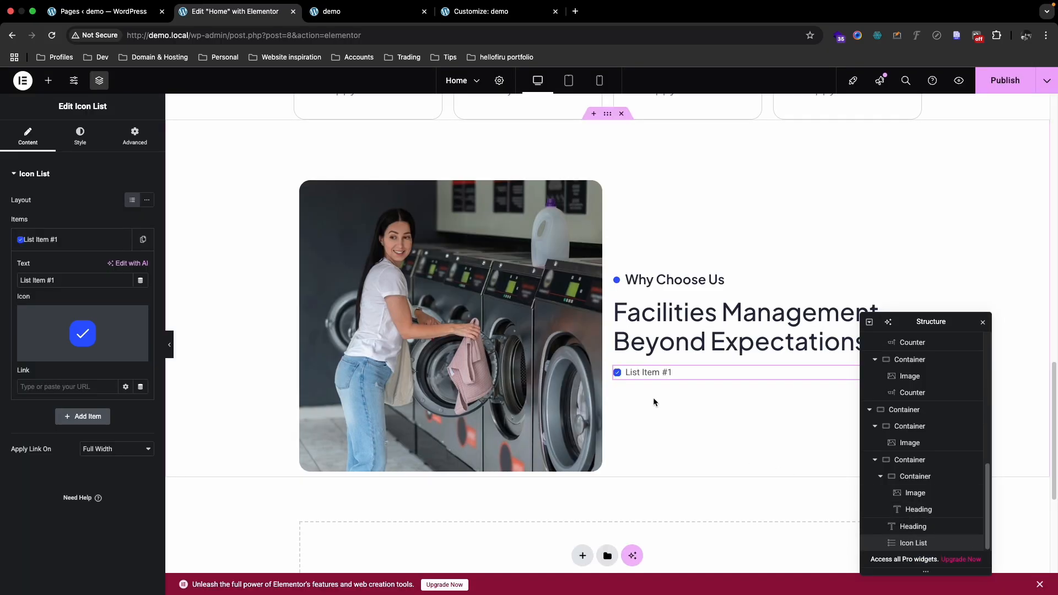
Step: Copy the first checklist label from Figma and set the list item's text to "Expertise" in Elementor
key(ctrl+Up)
click(599, 37)
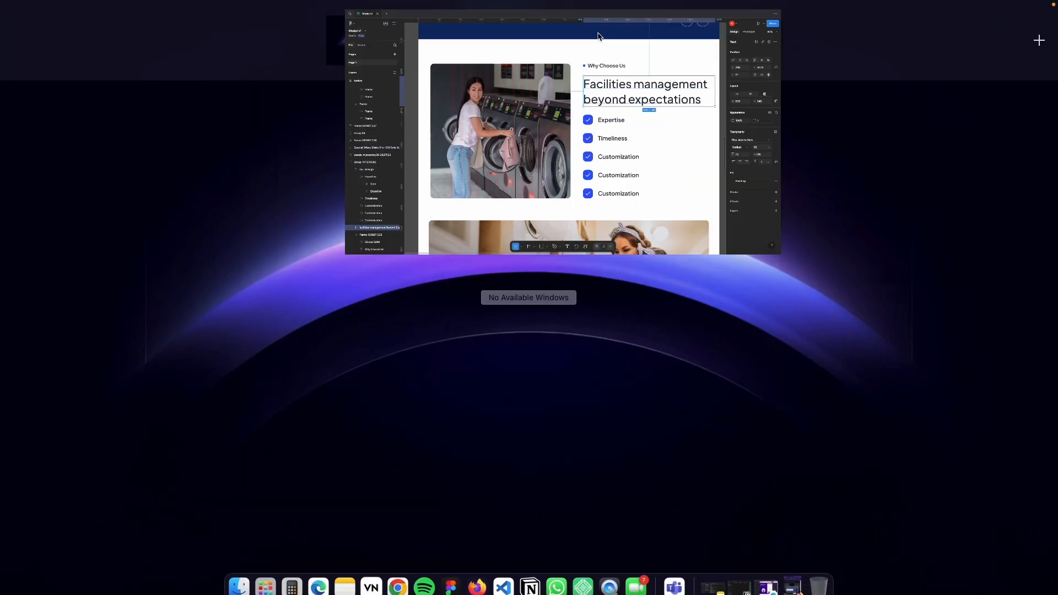
double_click(633, 268)
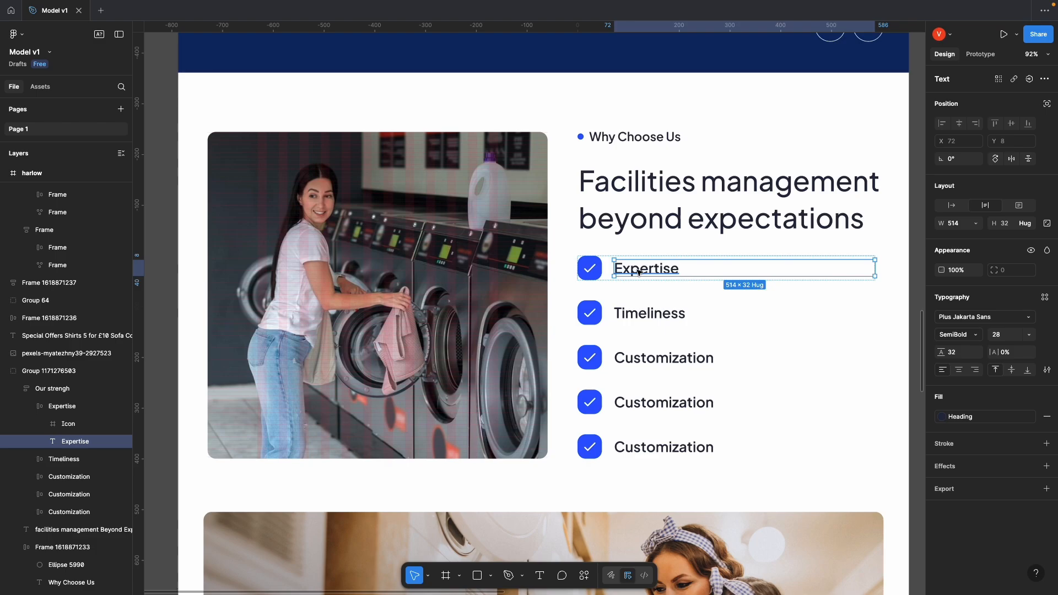
double_click(656, 270)
key(cmd+c)
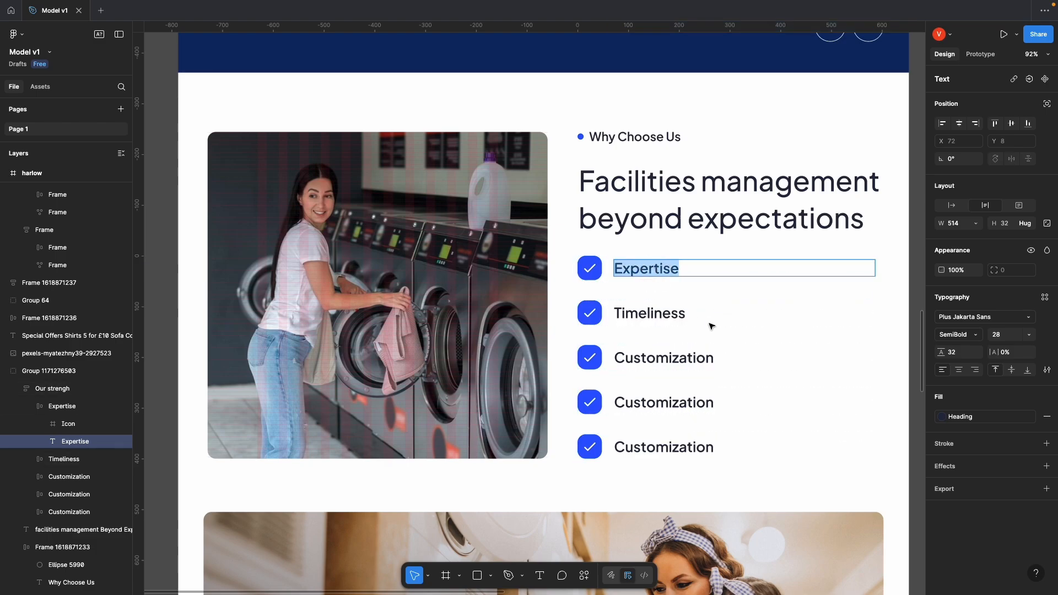
click(944, 418)
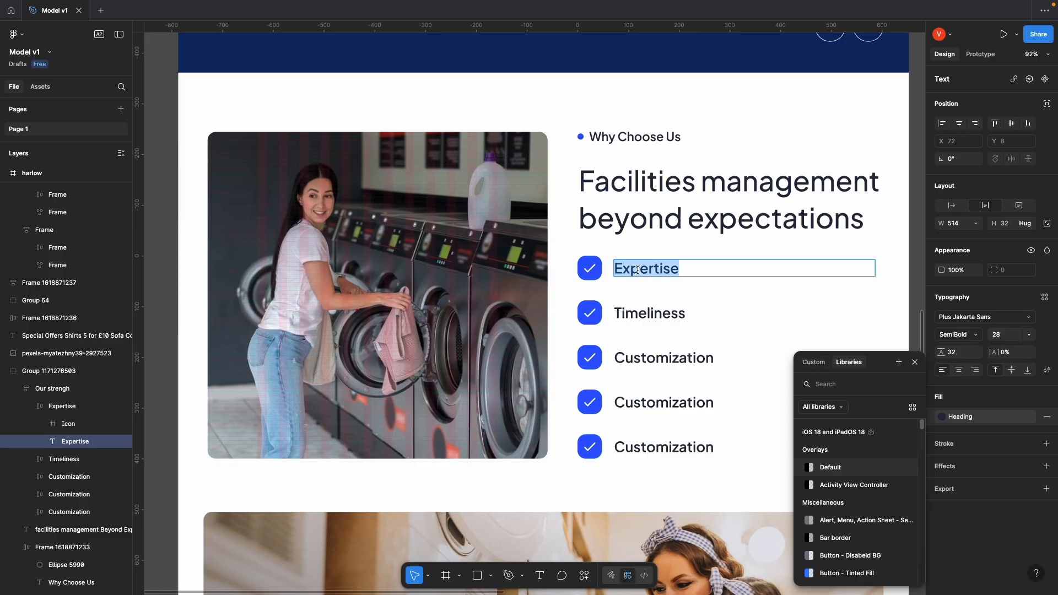
key(ctrl+Up)
click(500, 46)
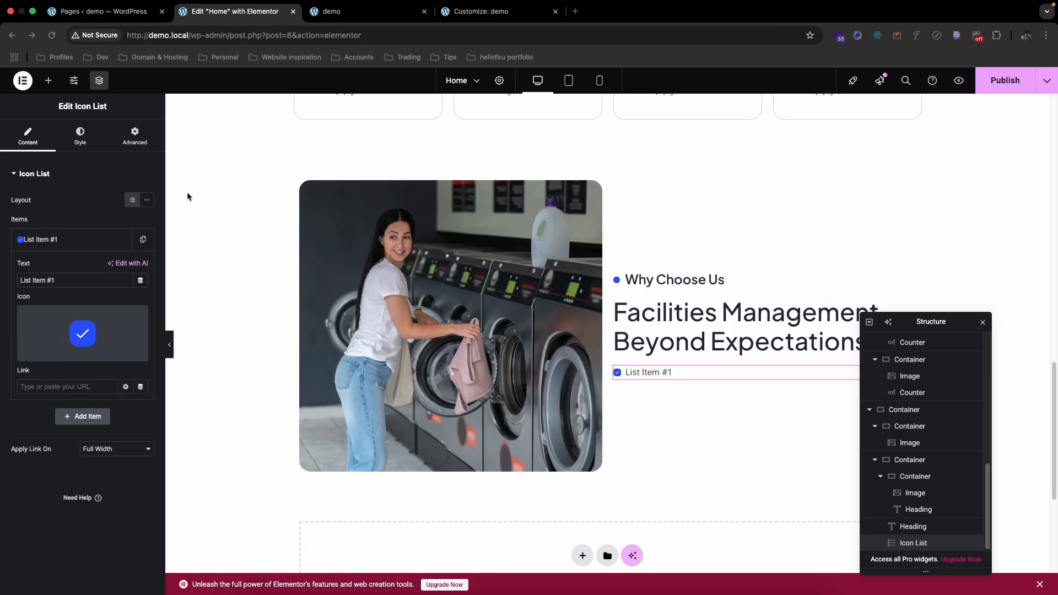
key(cmd+v)
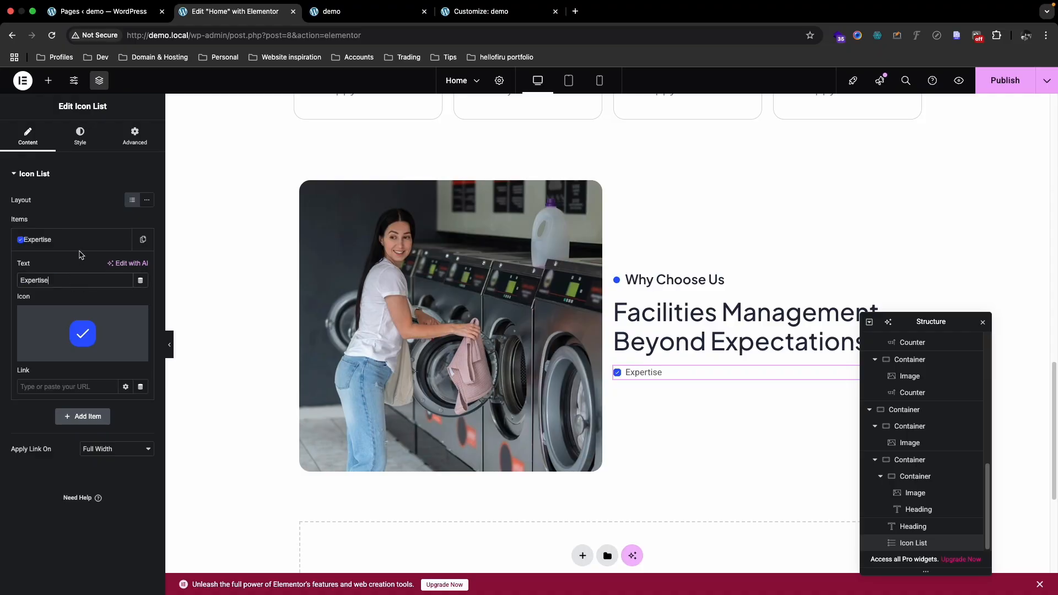
click(84, 243)
Step: Duplicate the Expertise list item and set the copy's text to "Timeliness", copied from the Figma design
click(142, 239)
key(ctrl+Up)
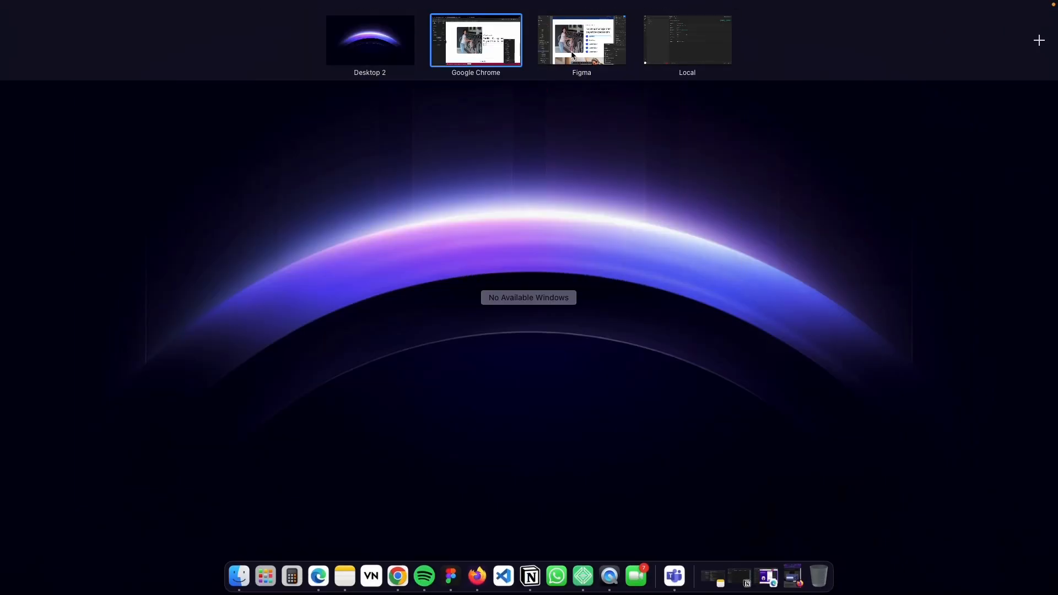
click(583, 38)
double_click(638, 312)
key(super+c)
key(ctrl+Up)
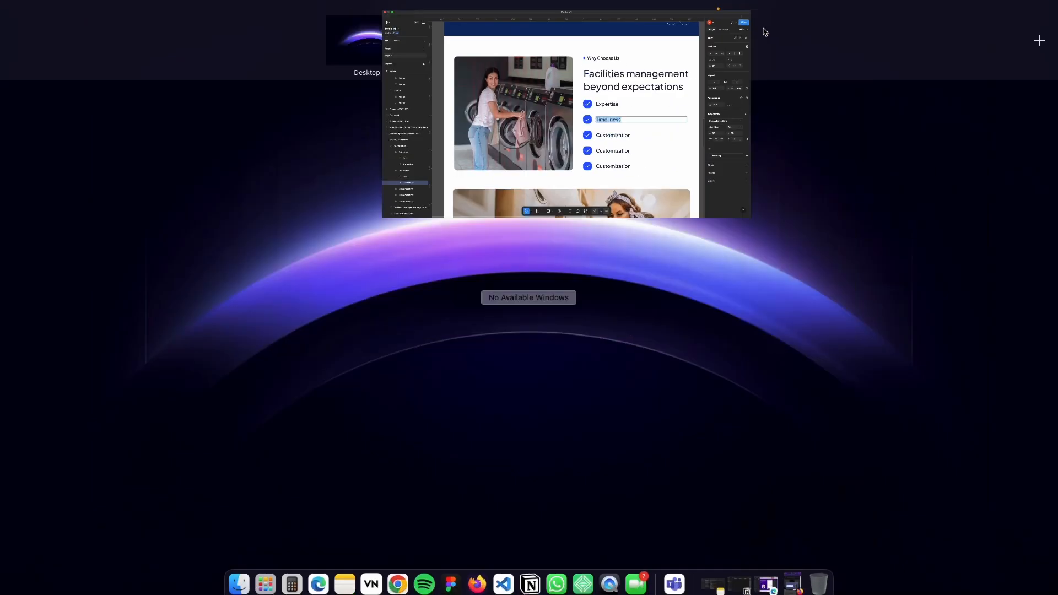
click(482, 39)
click(96, 265)
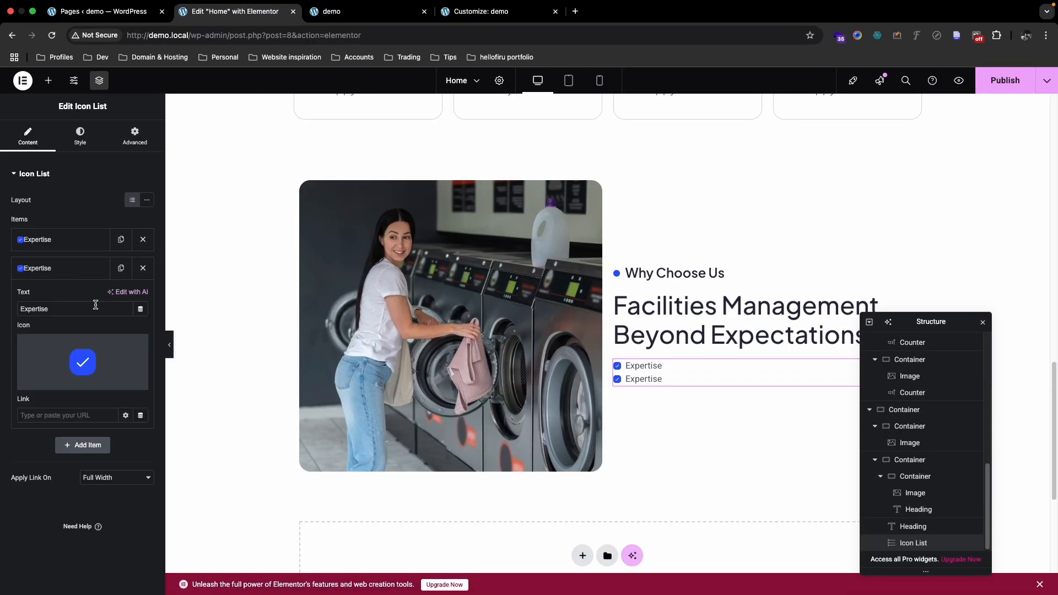
key(super+a)
key(super+v)
click(77, 268)
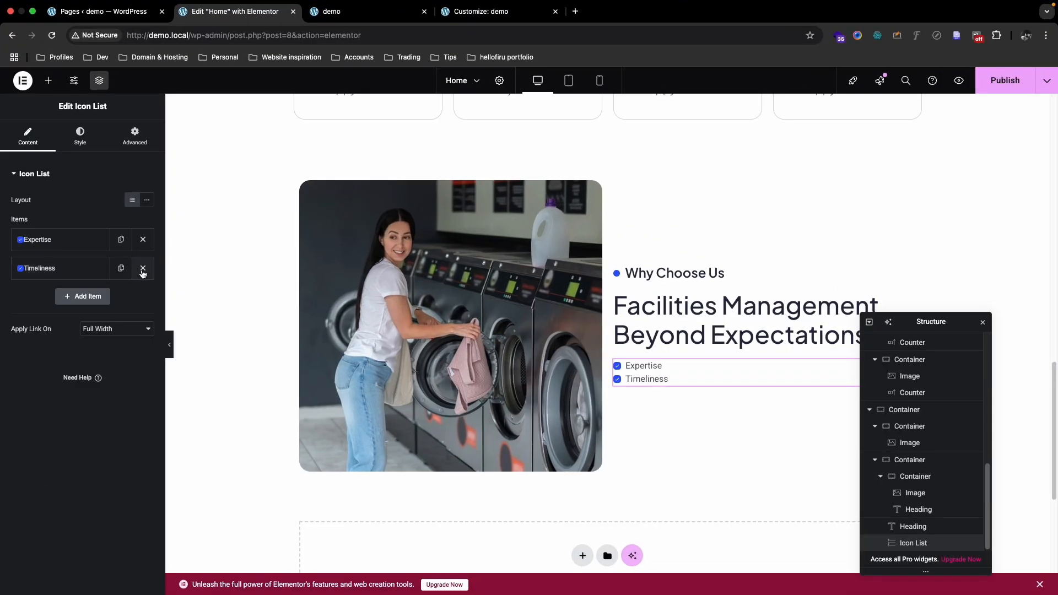
Step: Copy the "Customization" label from Figma, try it as the text of a duplicated Timeliness item in Elementor, and remove that duplicate
click(126, 269)
key(ctrl+Up)
click(582, 39)
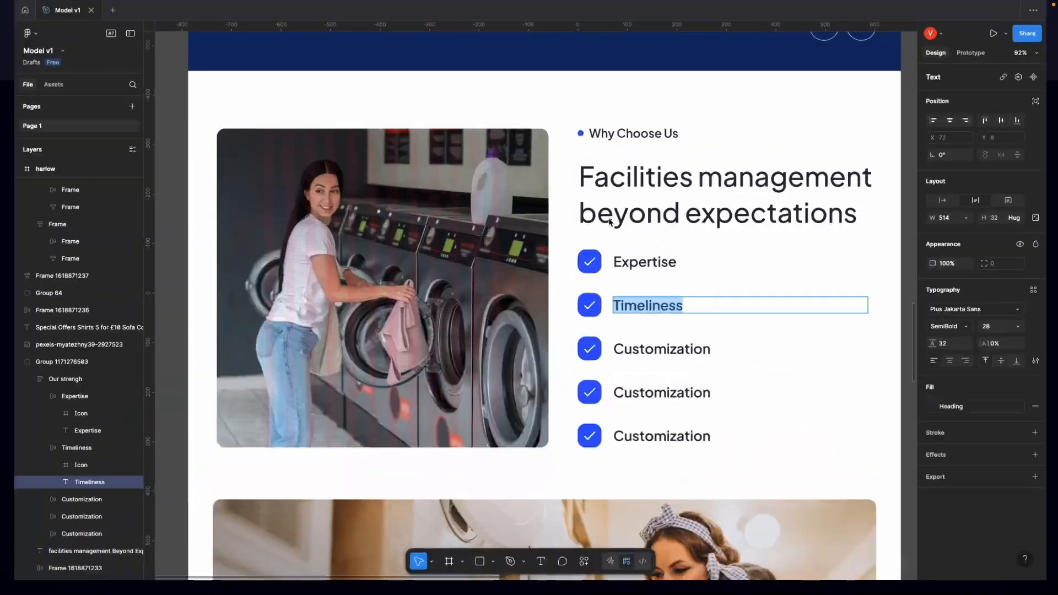
double_click(643, 358)
key(super+c)
key(ctrl+Up)
click(468, 51)
click(97, 297)
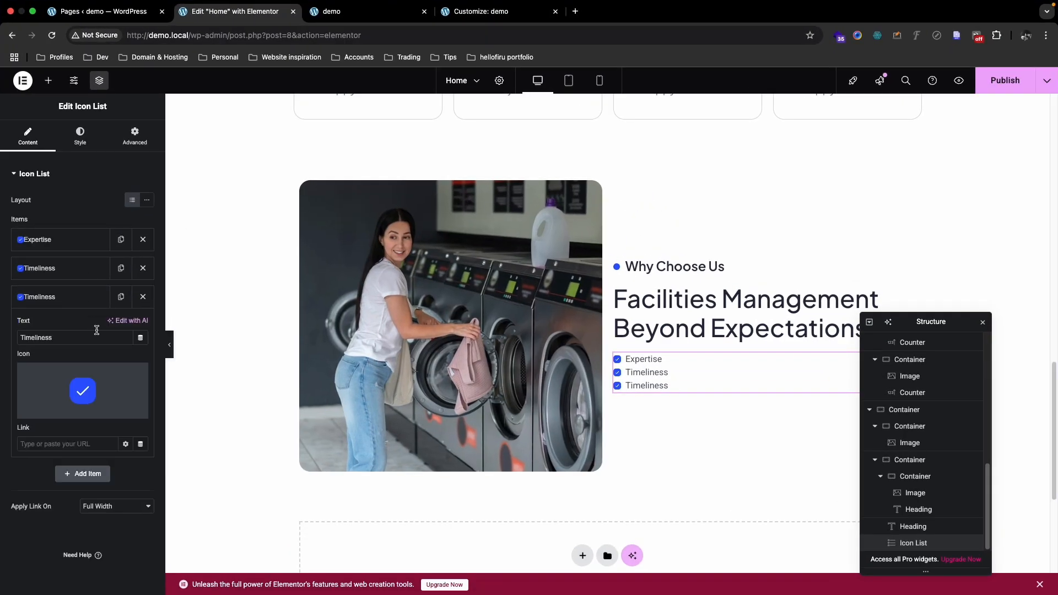
key(super+v)
click(78, 298)
click(142, 297)
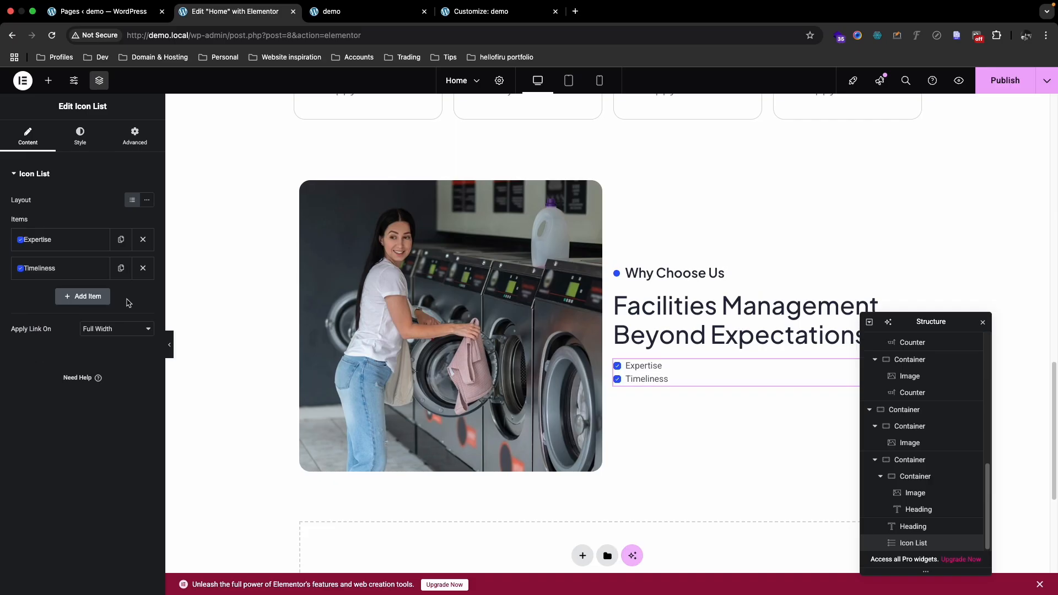
Step: Duplicate the Timeliness list item and set the copy's text to the copied label "Customization"
click(122, 272)
click(88, 297)
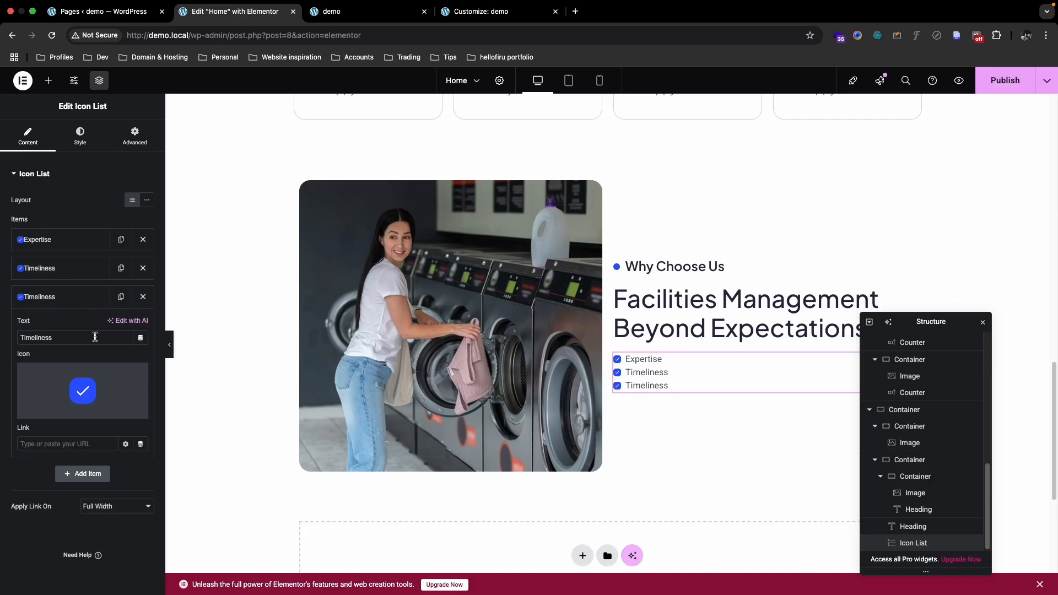
key(super+v)
click(78, 298)
Step: Duplicate the Customization list item twice to complete the five-item checklist, checking the labels against the Figma design
click(121, 297)
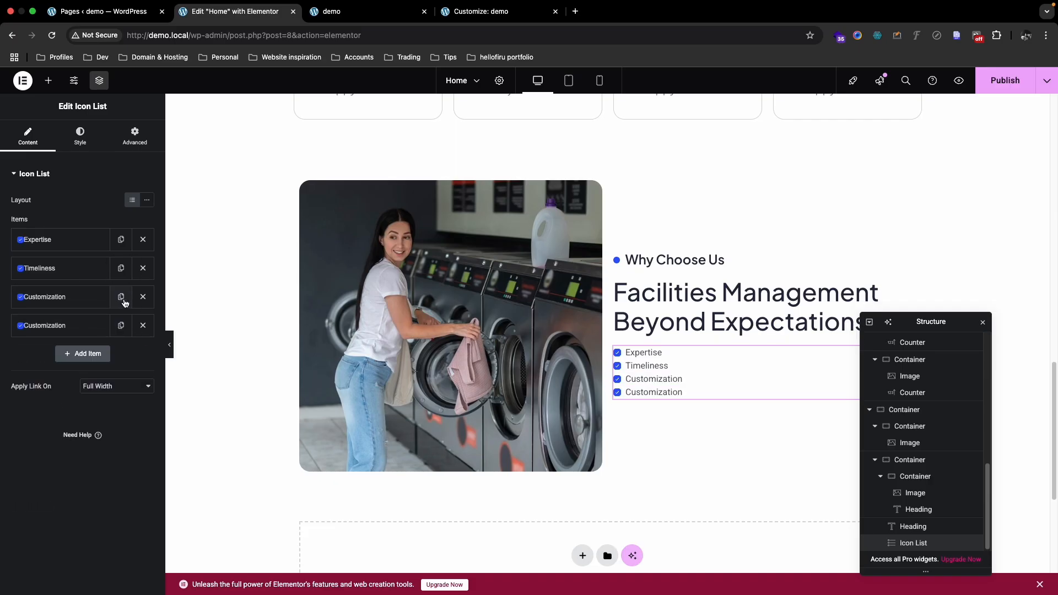
key(ctrl+Up)
click(556, 34)
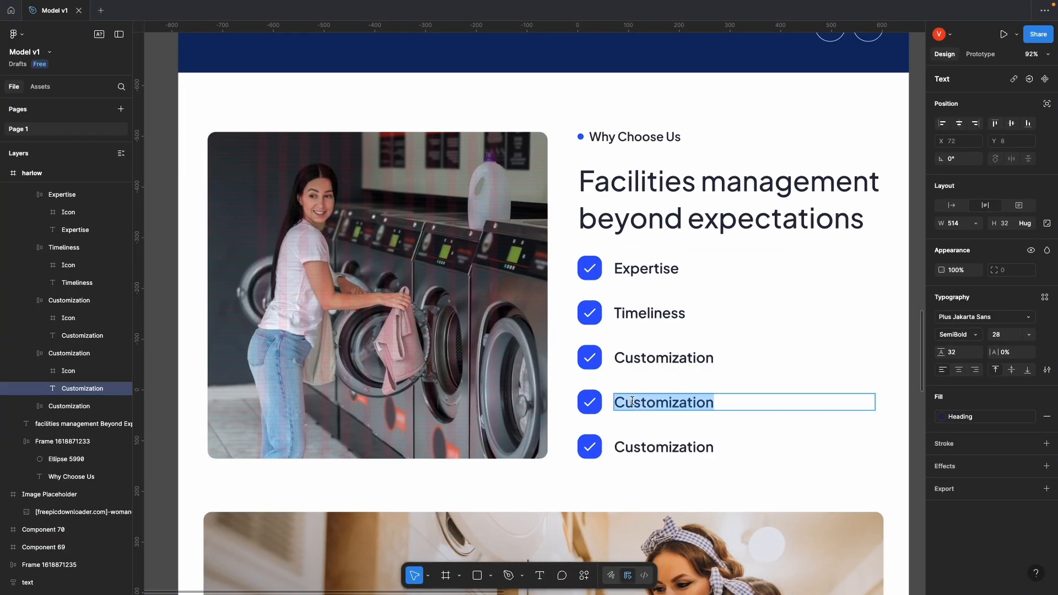
key(ctrl+Up)
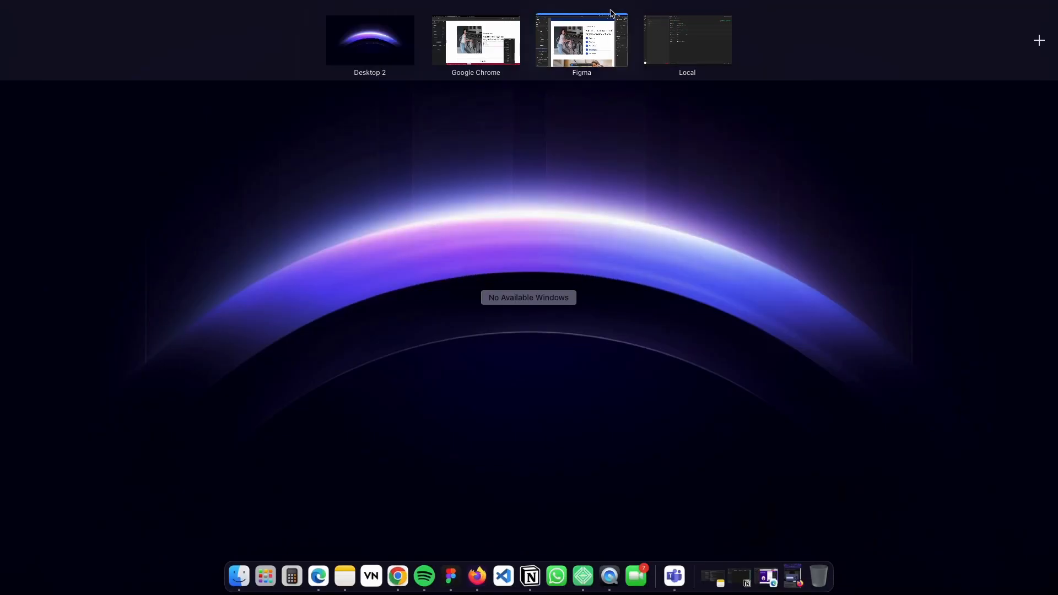
click(495, 48)
click(100, 335)
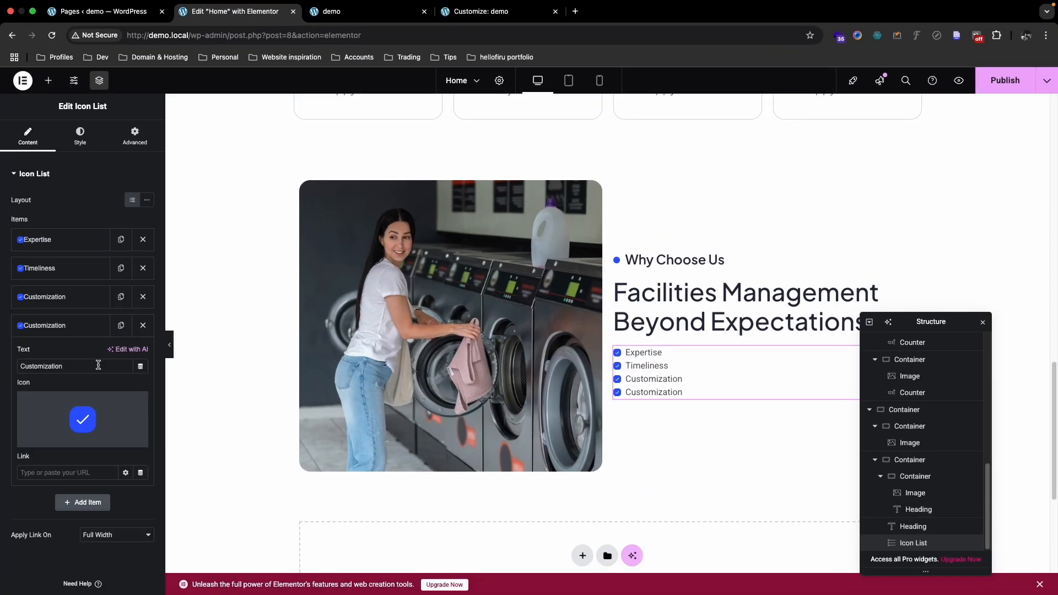
click(102, 326)
click(120, 325)
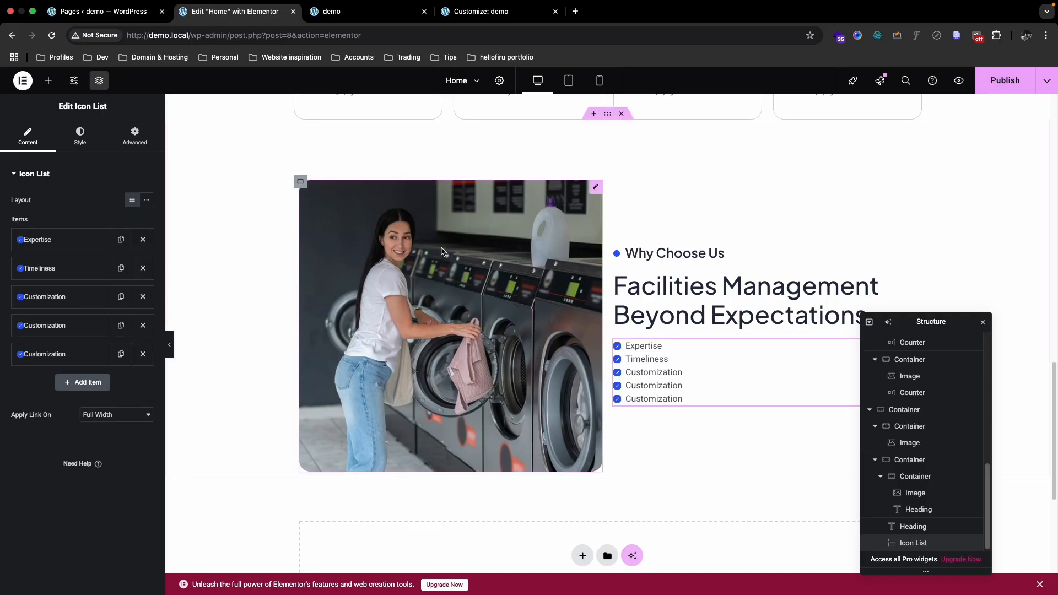
Step: In Figma, copy the hex fill color 232A42 from the Expertise label in the Why Choose Us section
key(ctrl+Up)
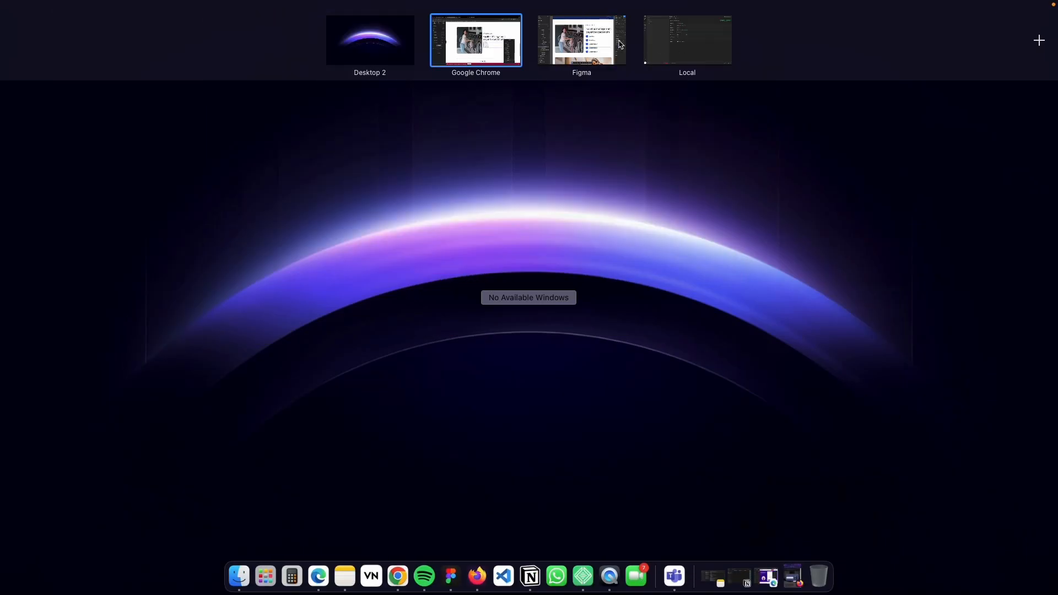
click(575, 41)
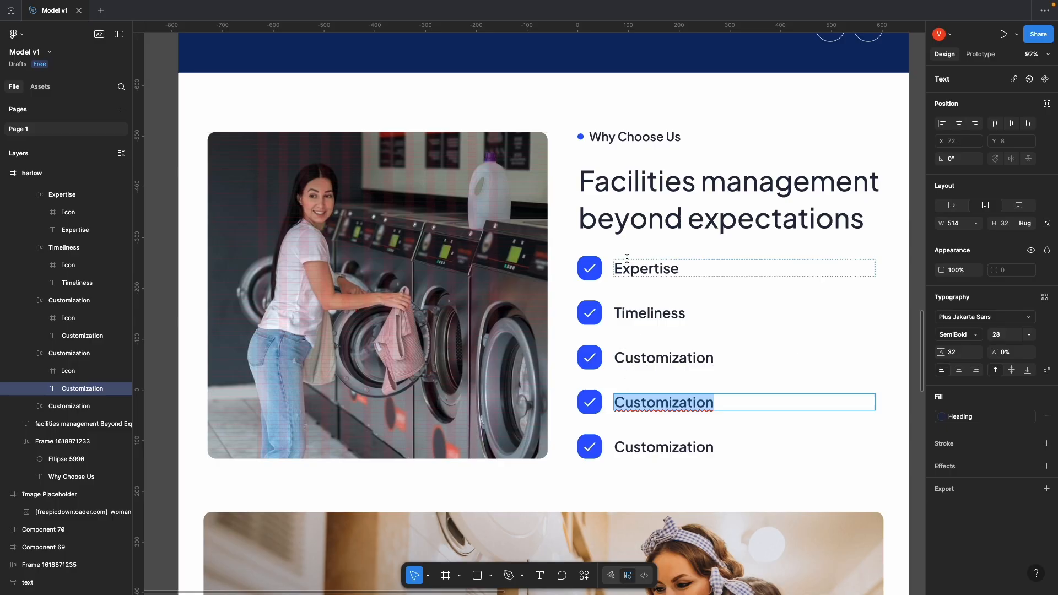
double_click(642, 270)
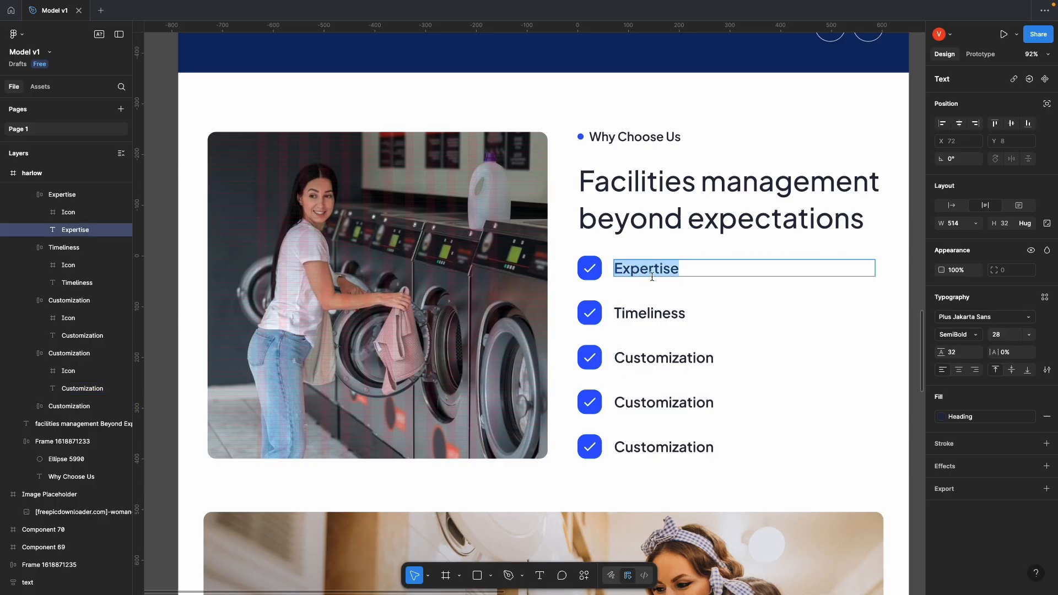
click(942, 418)
click(806, 363)
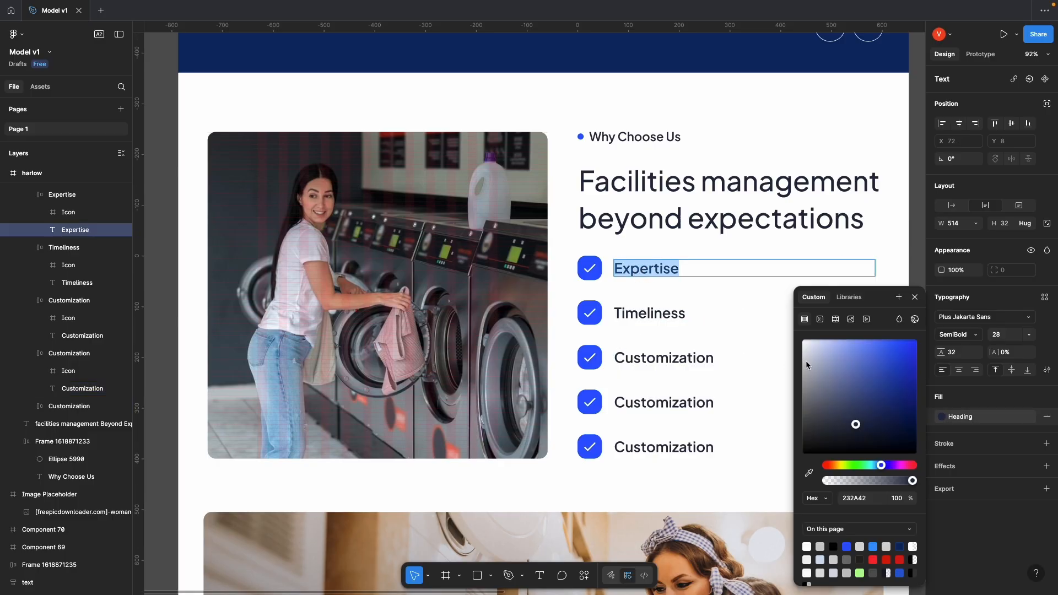
click(860, 499)
key(ctrl+c)
Step: Switch to Elementor and set the icon list's text color to the copied hex 232A42
key(ctrl+Up)
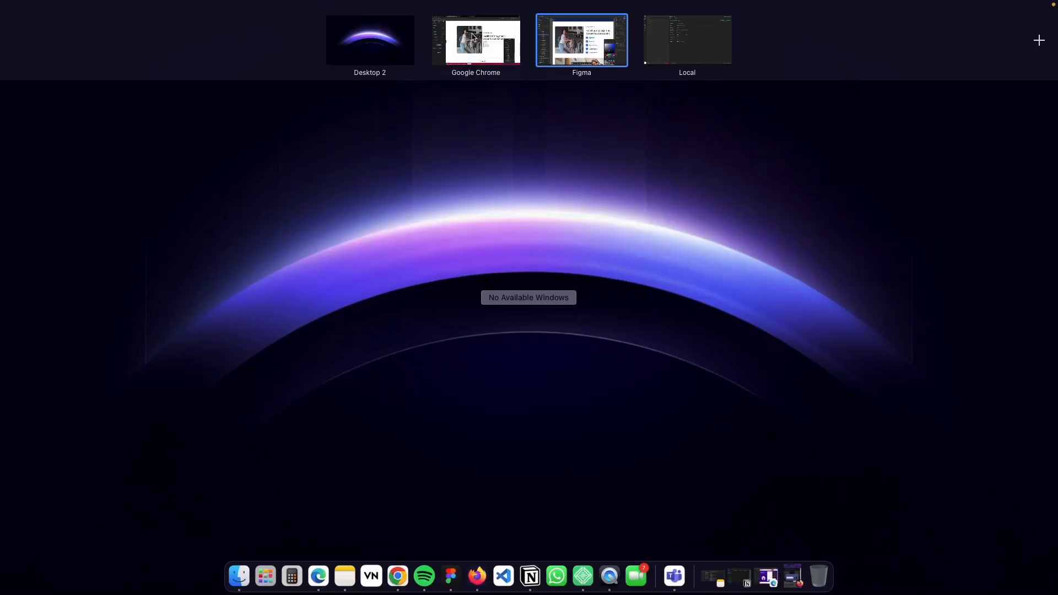
click(475, 40)
click(82, 141)
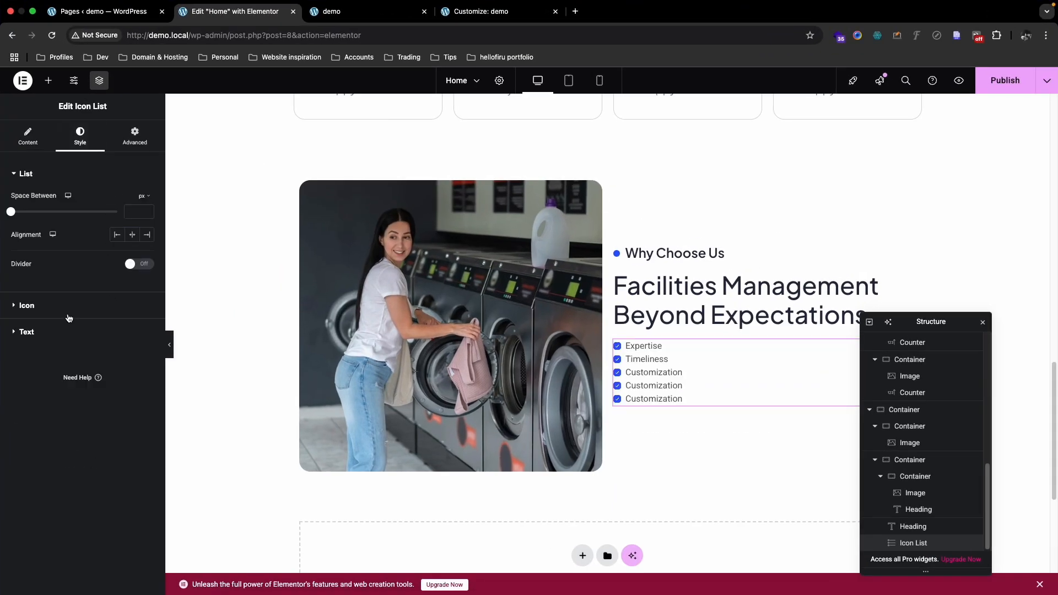
click(68, 333)
click(147, 324)
key(ctrl+v)
click(149, 326)
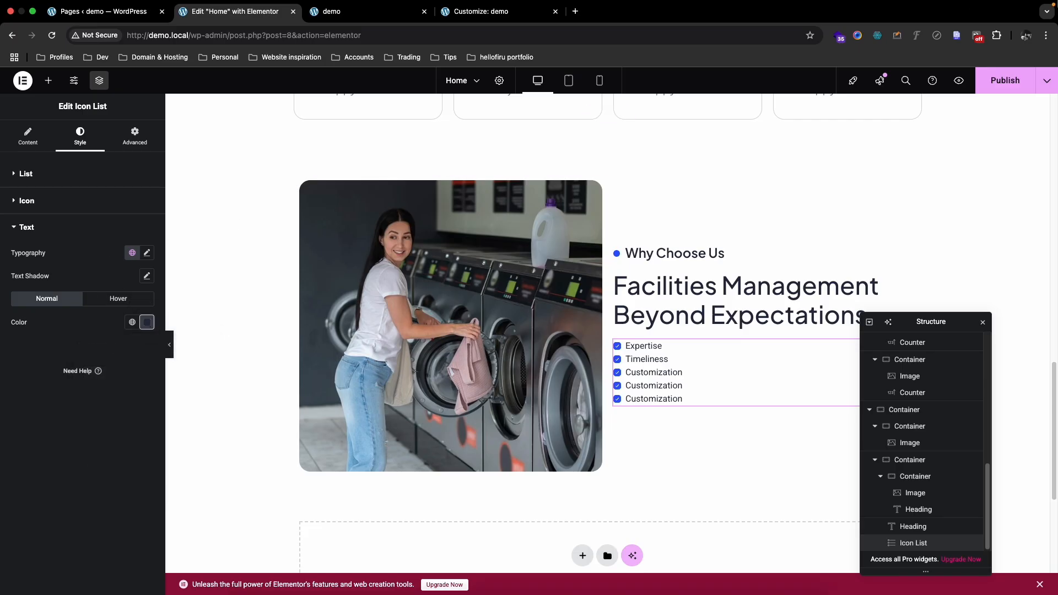
Step: Copy the Expertise label's font name from Figma and set the icon list's text font family to Plus Jakarta Sans in Elementor
key(ctrl+Up)
click(606, 40)
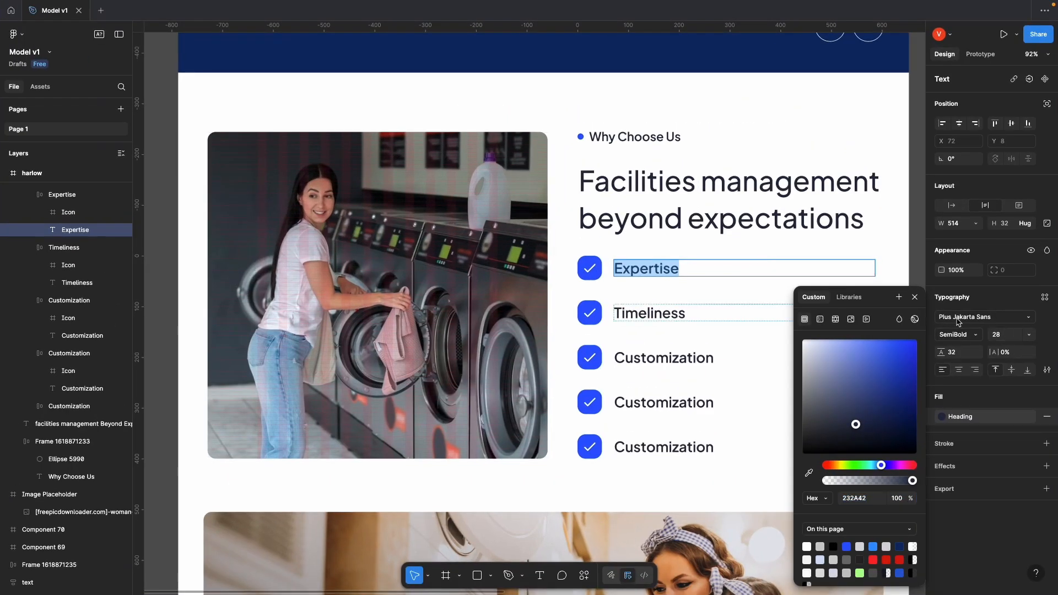
click(957, 318)
key(ctrl+c)
key(ctrl+Up)
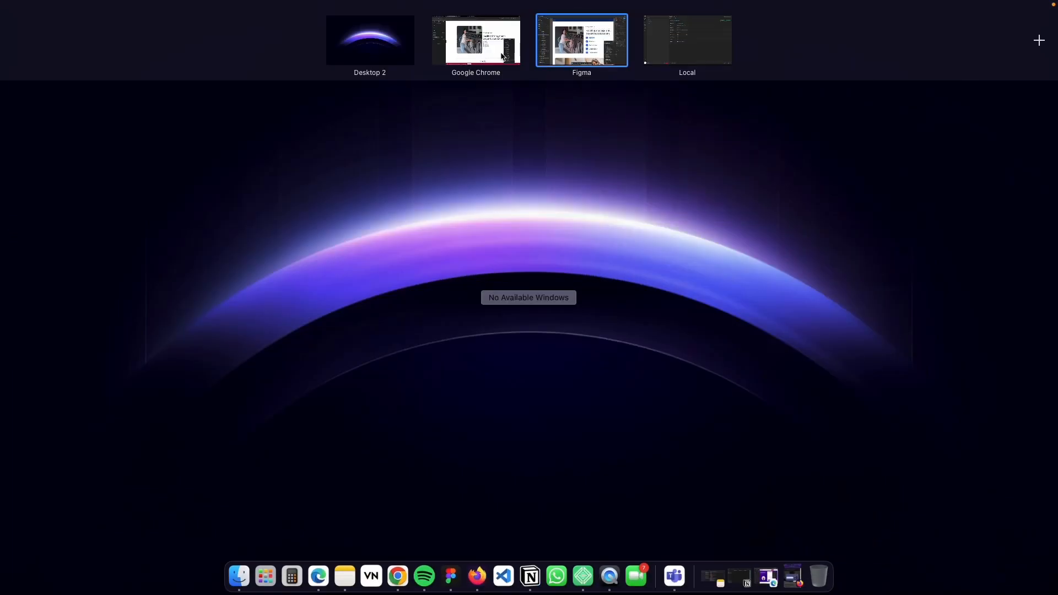
click(451, 39)
click(147, 254)
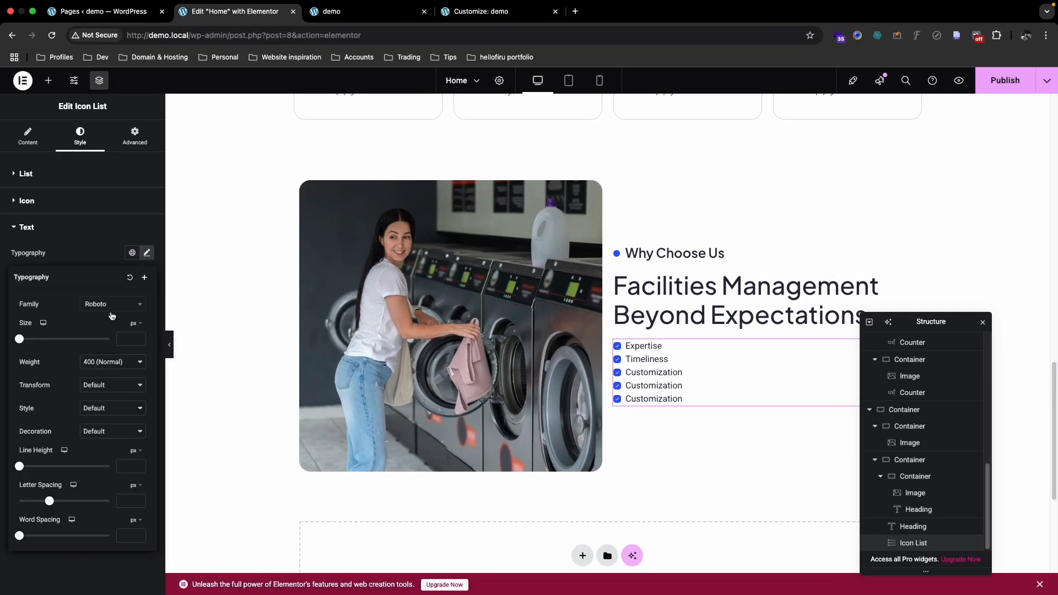
click(112, 304)
key(ctrl+v)
click(110, 344)
Step: Check the label's typography in Figma and set the icon list's text size to 24 px in Elementor
key(ctrl+Up)
click(584, 40)
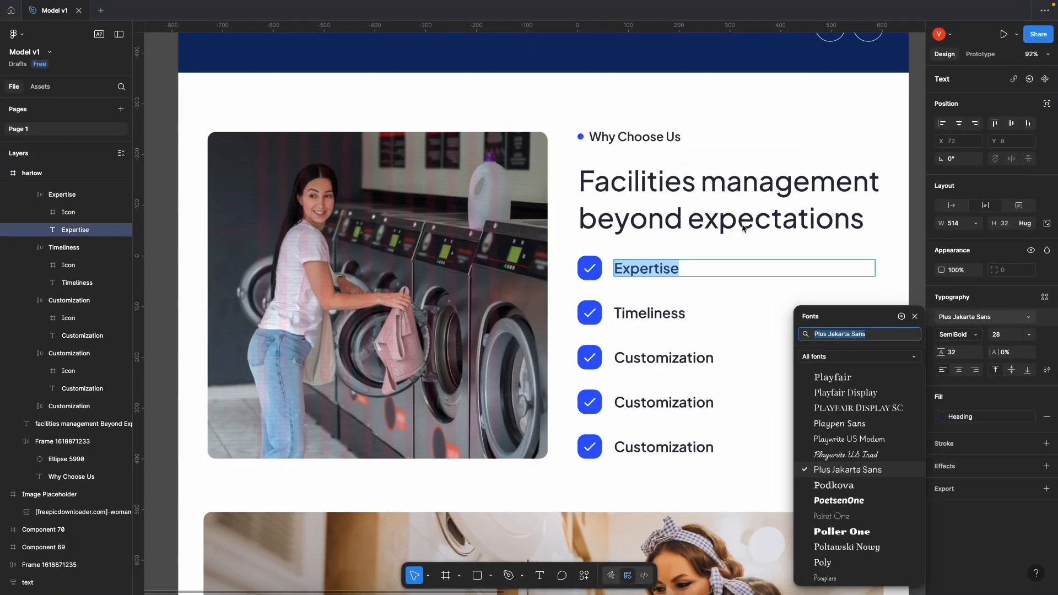
key(ctrl+Up)
click(484, 40)
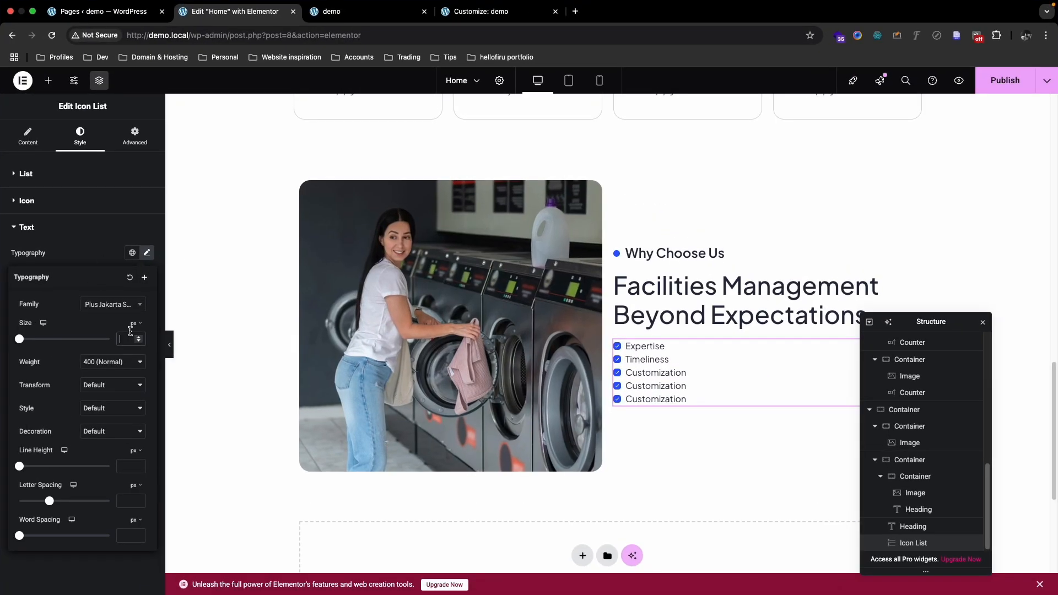
text(24)
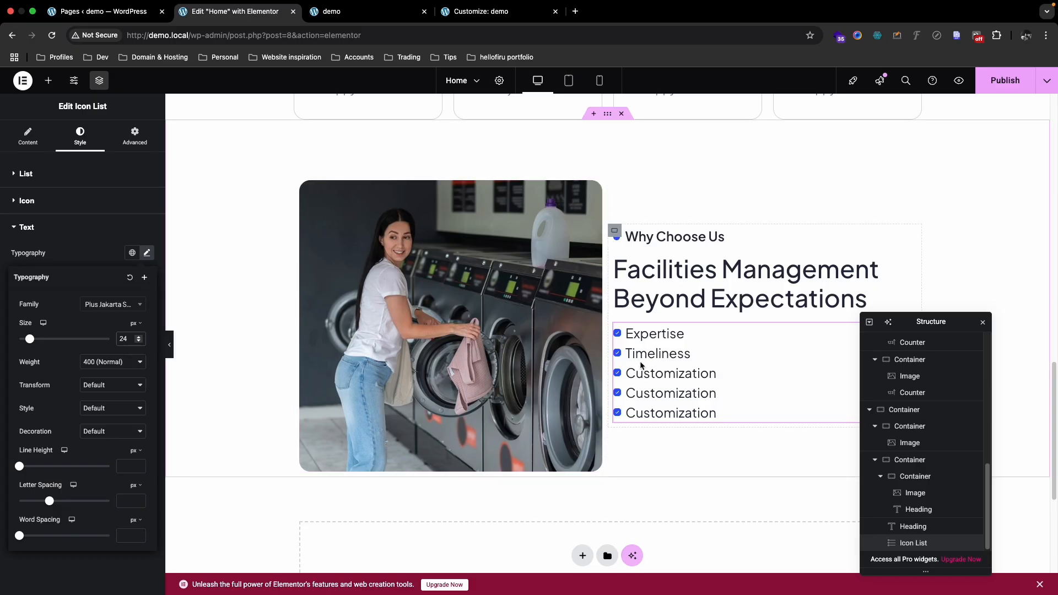
Step: Close the text typography settings and set the icon list's icon size to 24 px
click(147, 252)
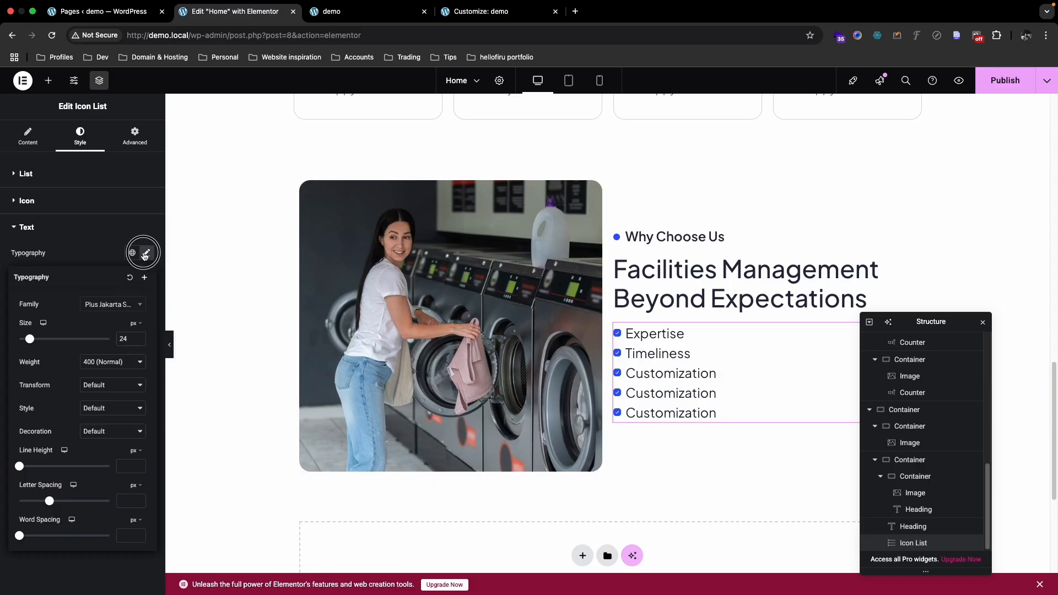
click(104, 201)
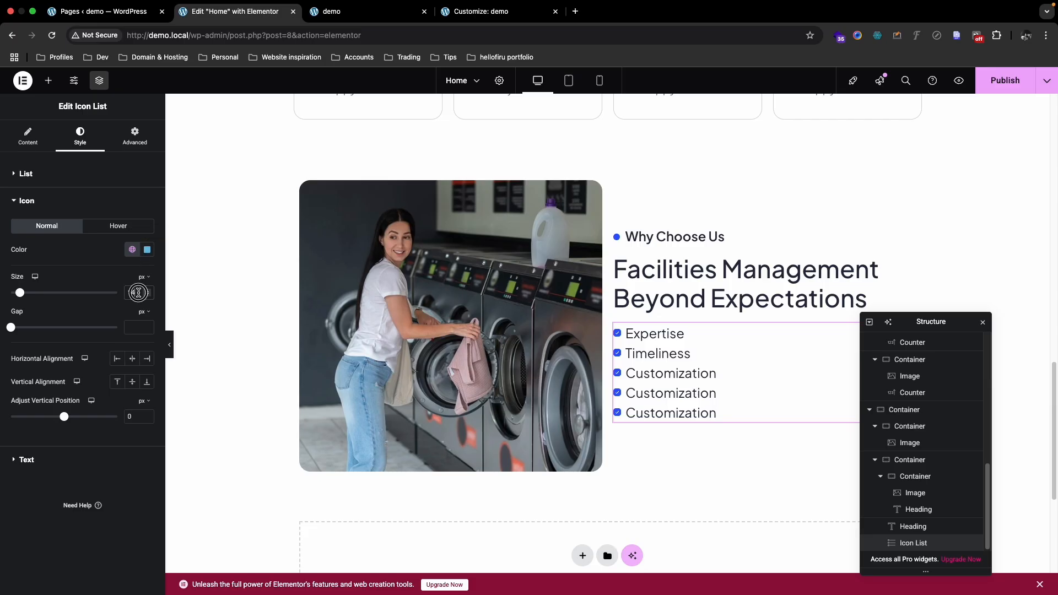
text(24)
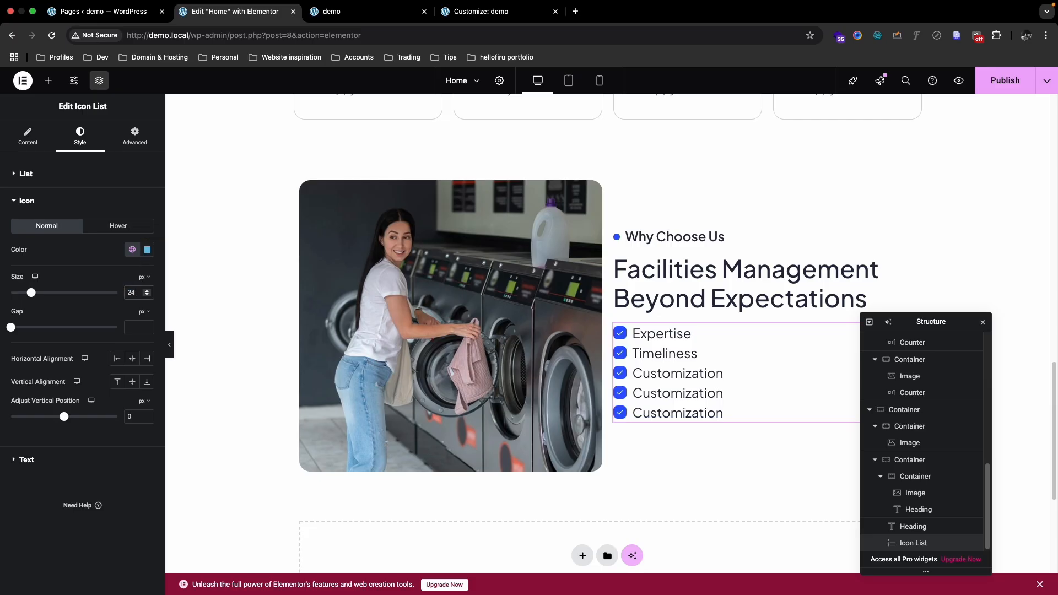
Step: Check the Expertise label's font weight in Figma and choose a heavier weight for the icon list's text in Elementor
click(109, 206)
click(115, 228)
key(ctrl+Up)
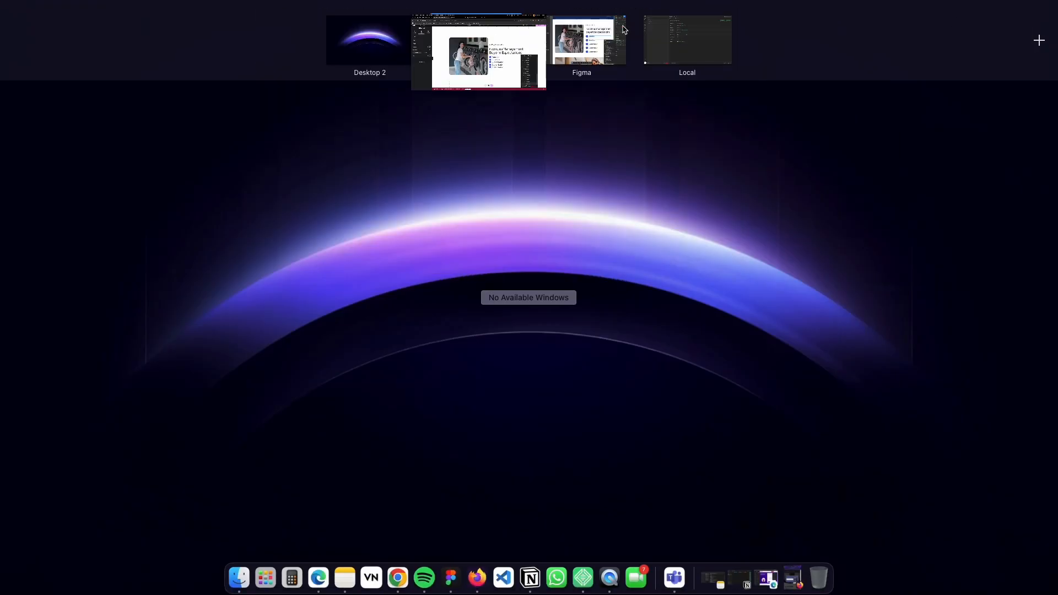
click(593, 40)
key(ctrl+Up)
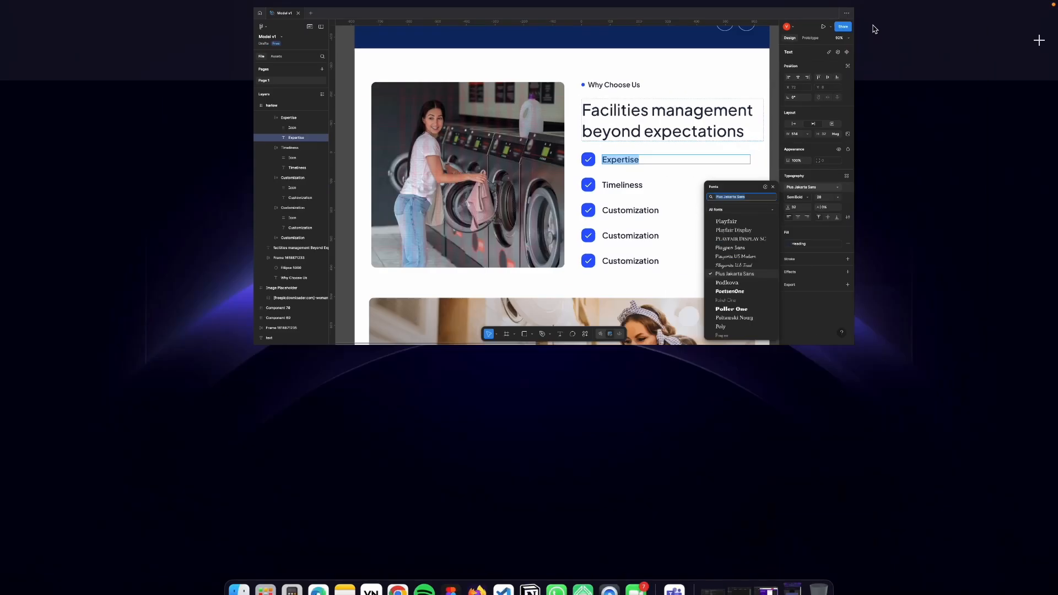
click(474, 40)
click(144, 252)
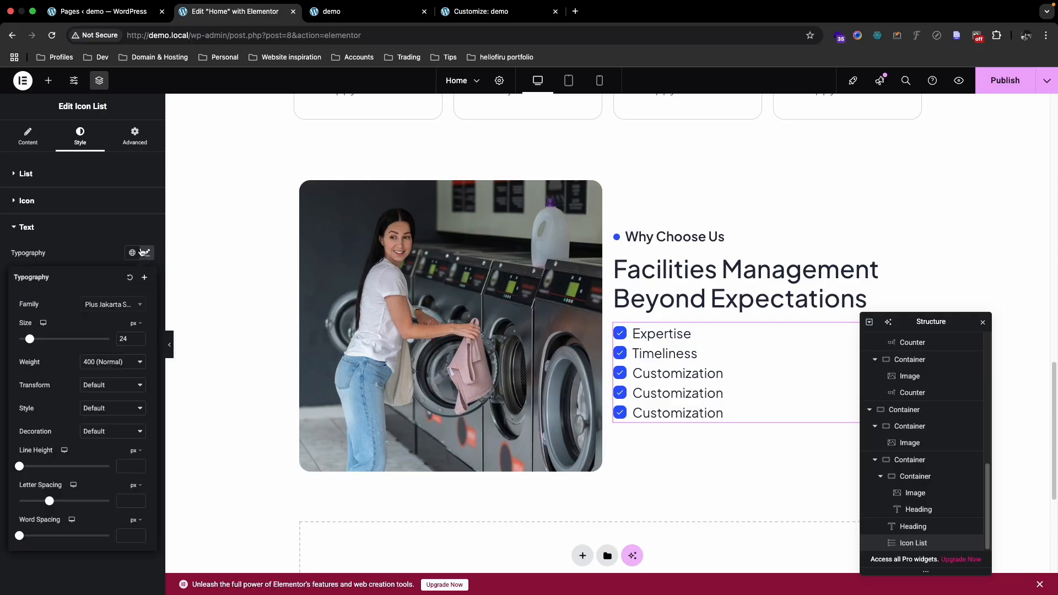
click(122, 362)
click(123, 386)
Step: Set the space between the icon list's items to 10 px and compare the spacing with the Figma design
click(60, 180)
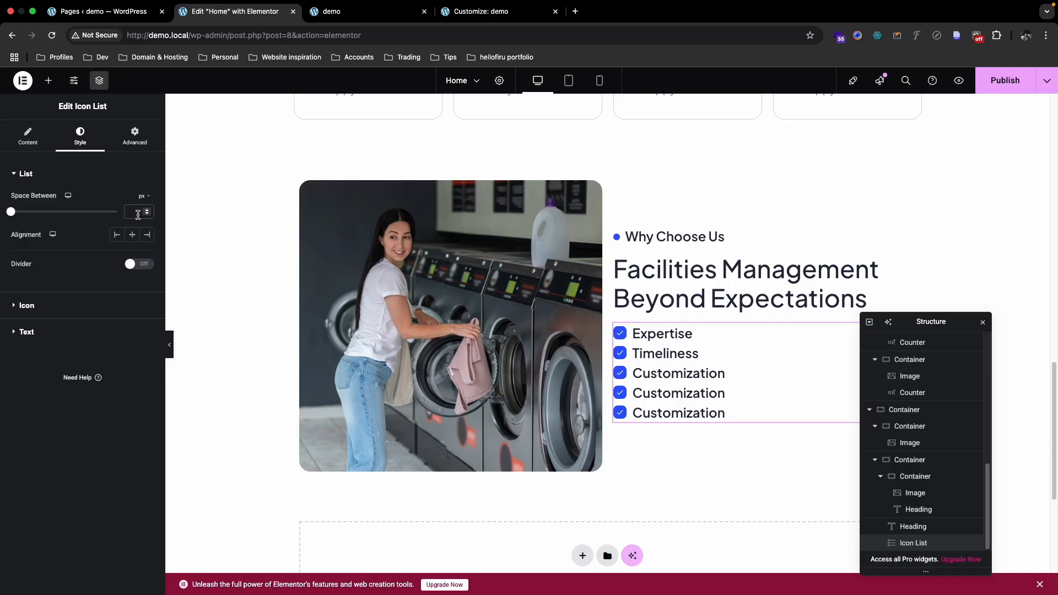
click(138, 214)
text(10)
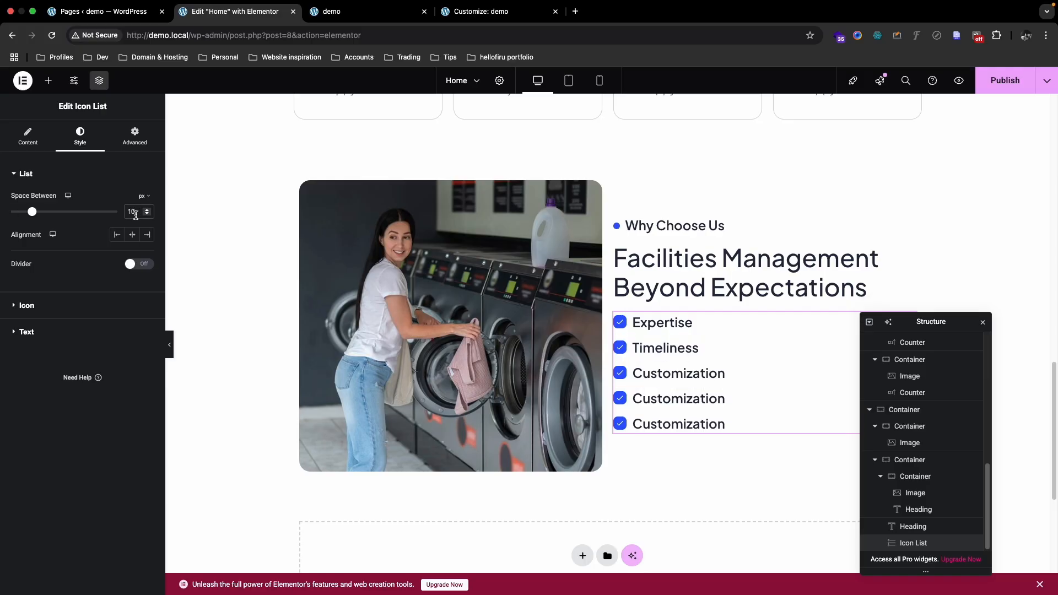
key(ctrl+Up)
click(579, 62)
key(ctrl+Up)
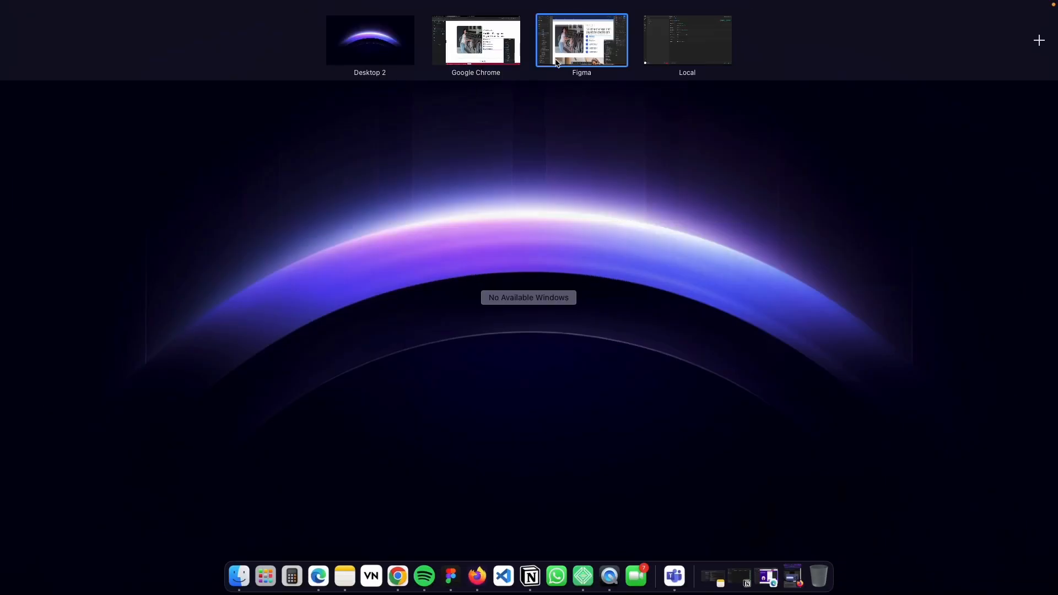
click(475, 41)
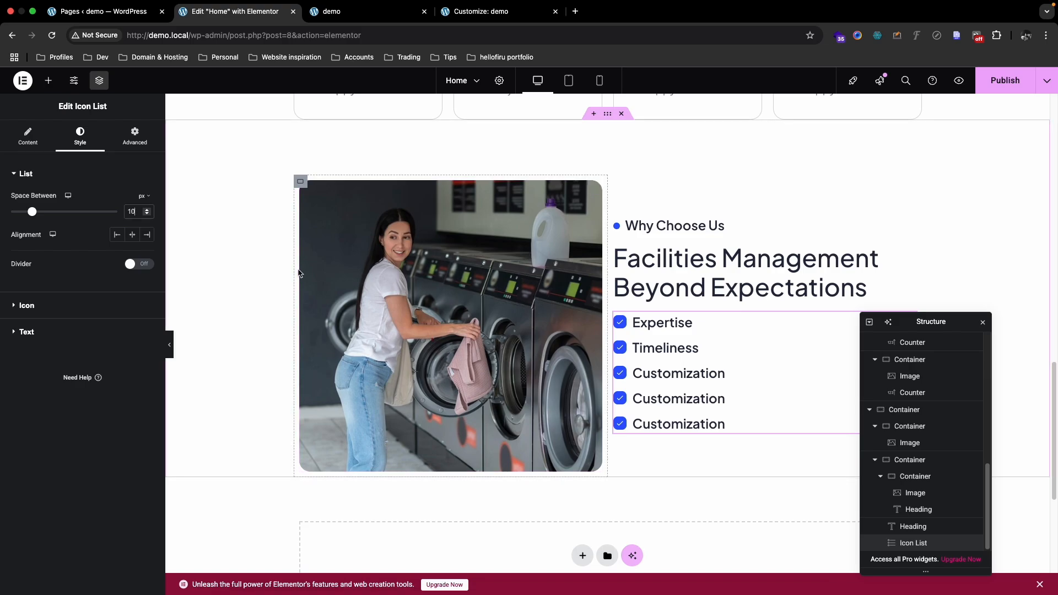
Step: Set the checklist icon list's top margin to 20 px and compare the spacing with the Figma design
key(ctrl+Up)
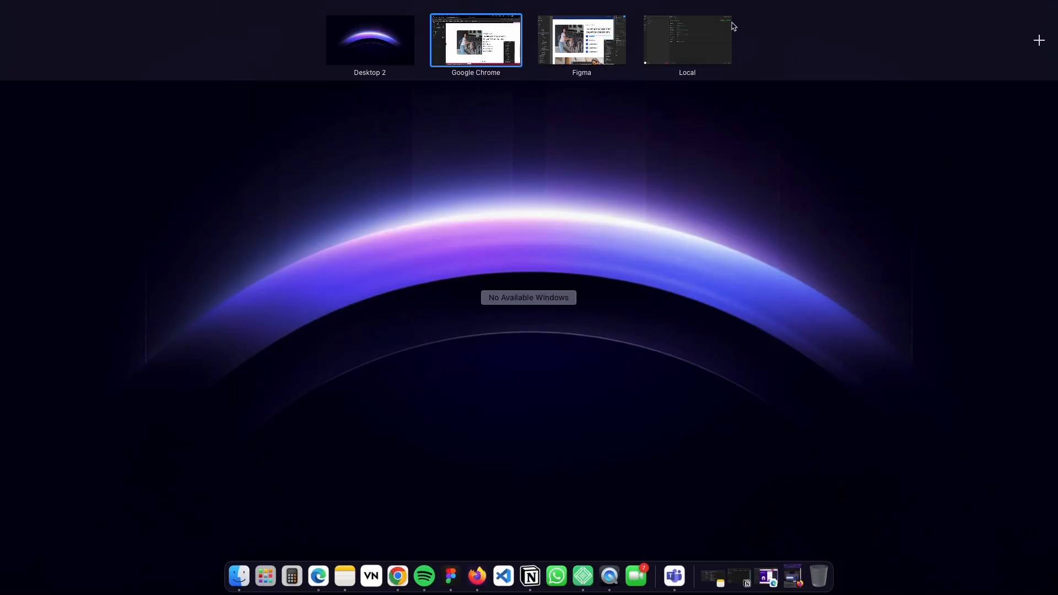
click(597, 43)
key(ctrl+Up)
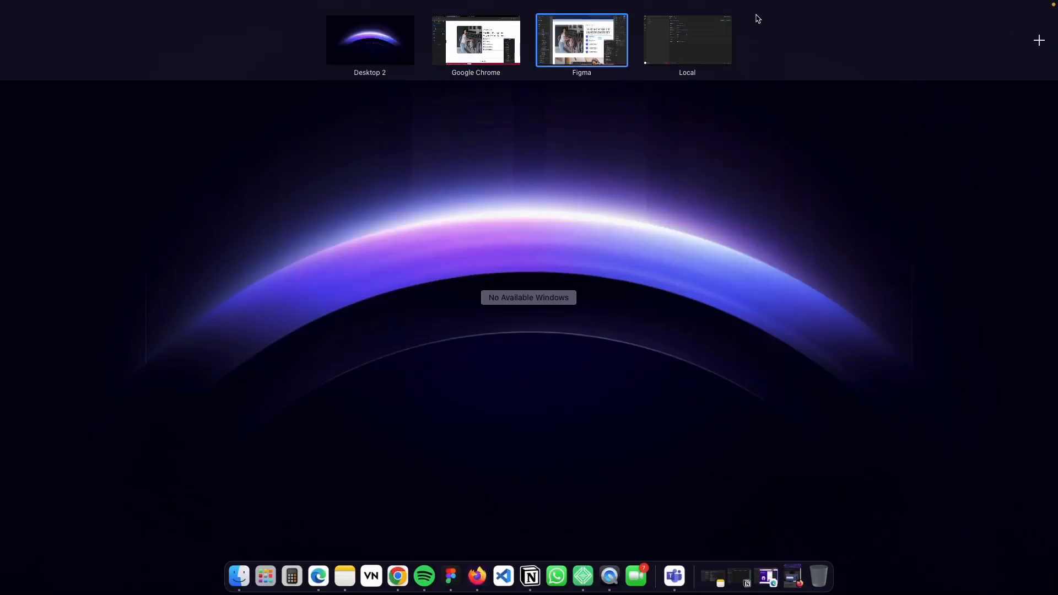
click(472, 48)
click(136, 135)
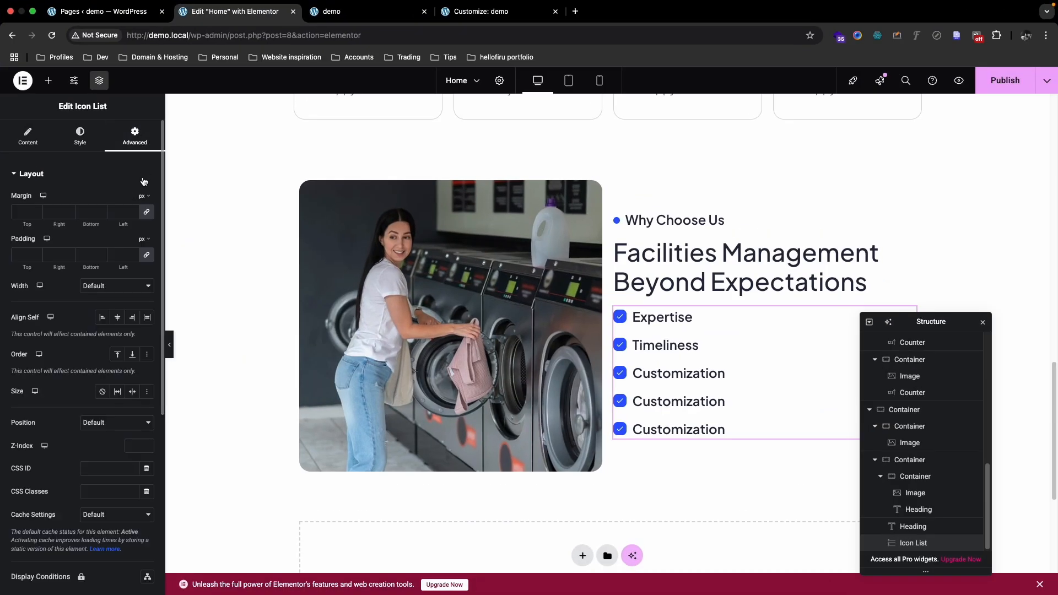
click(20, 212)
text(20)
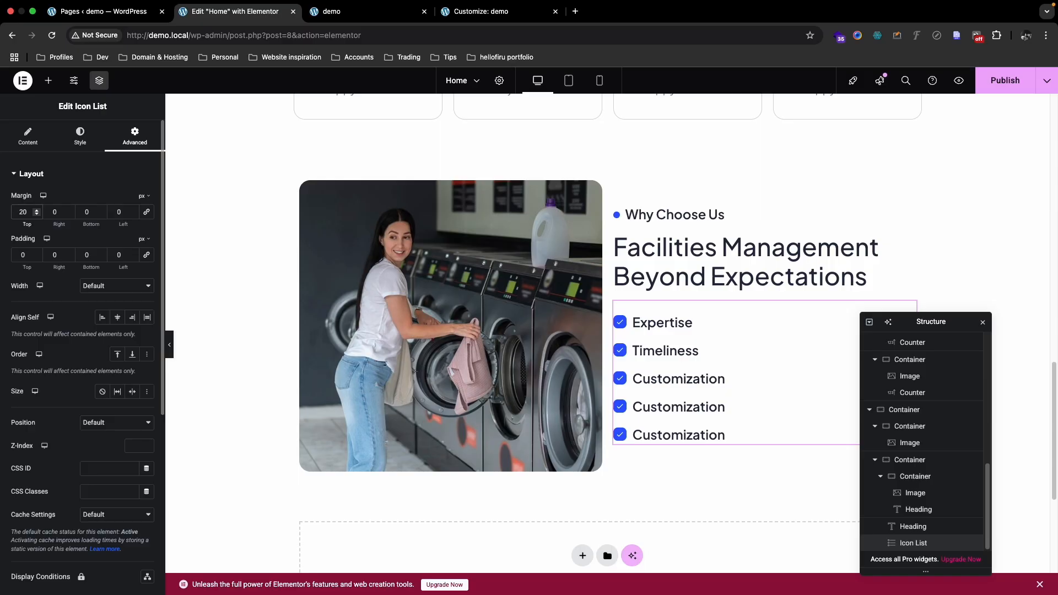
key(ctrl+Up)
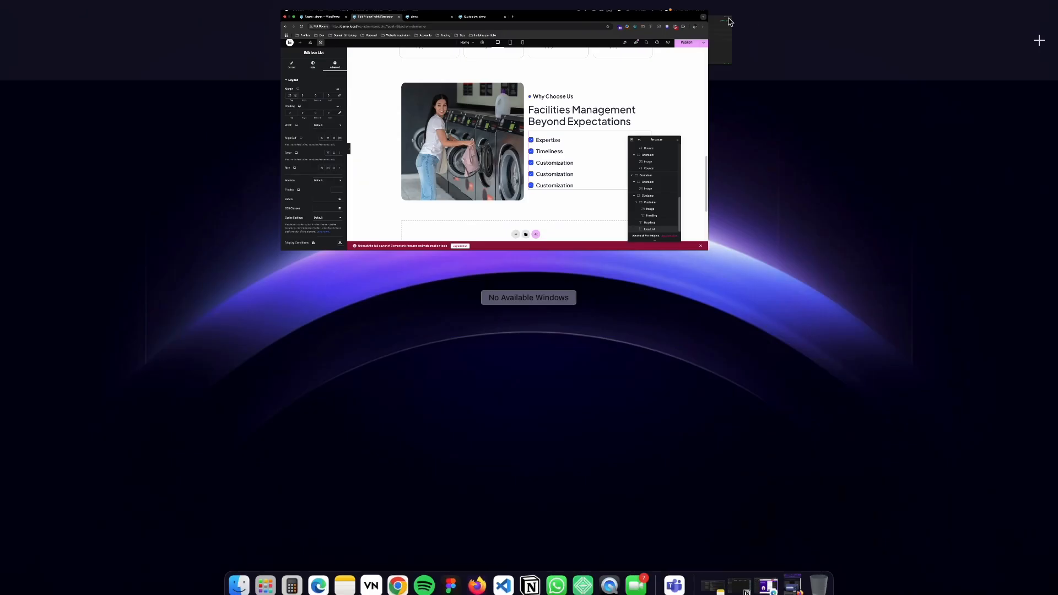
click(583, 42)
key(ctrl+Up)
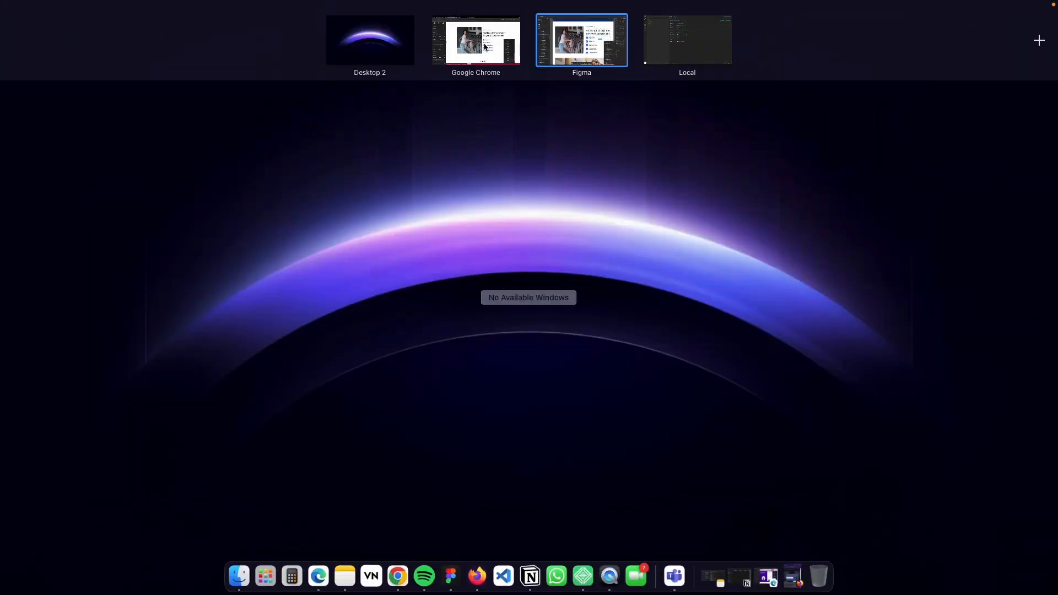
click(485, 47)
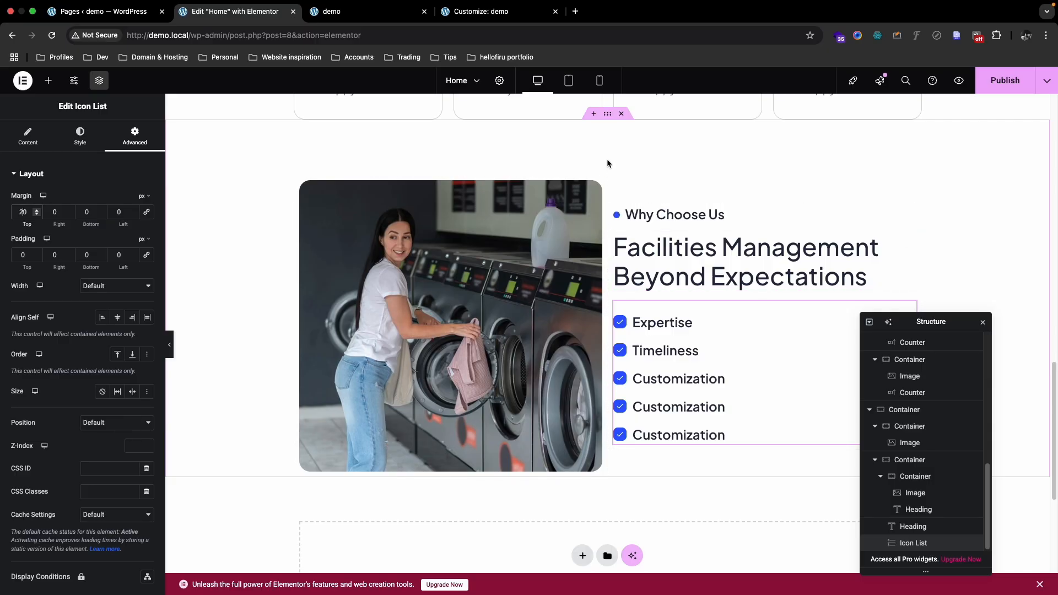
Step: Set the column gap of the Why Choose Us section's container to 20 px and publish the page
click(608, 115)
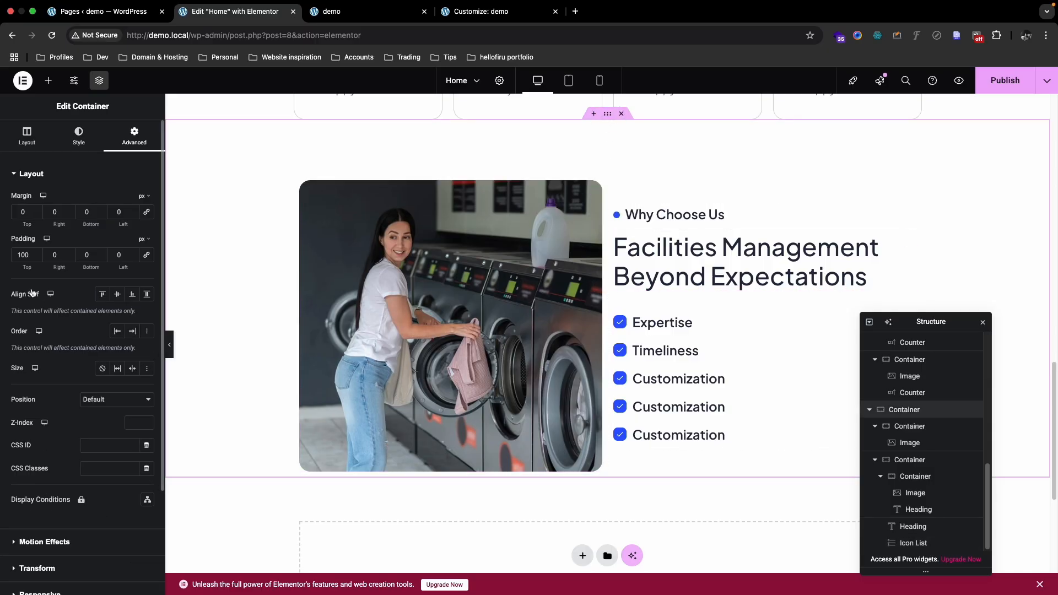
click(23, 139)
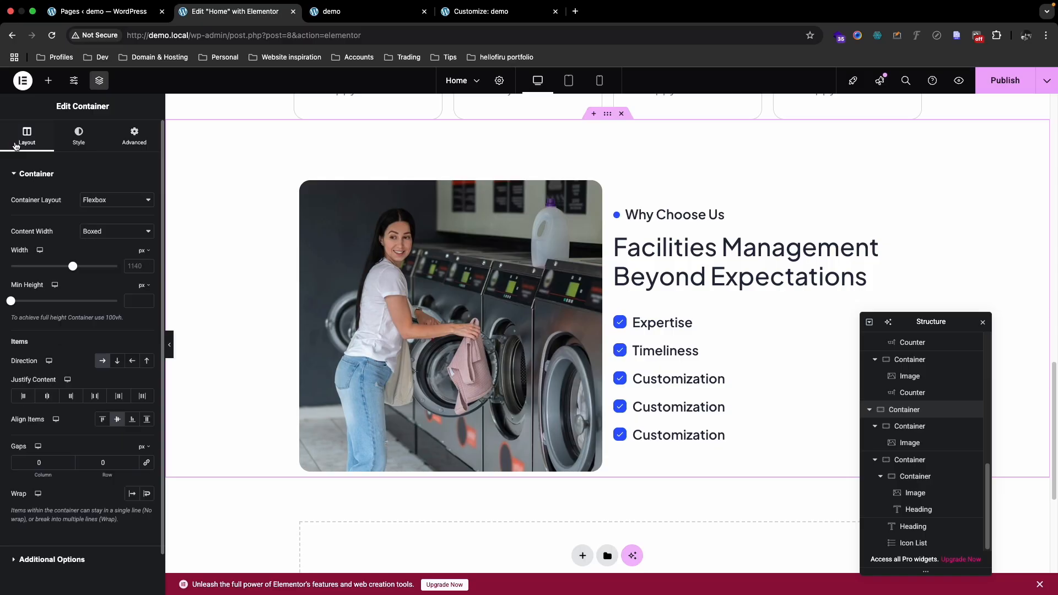
click(34, 462)
text(30)
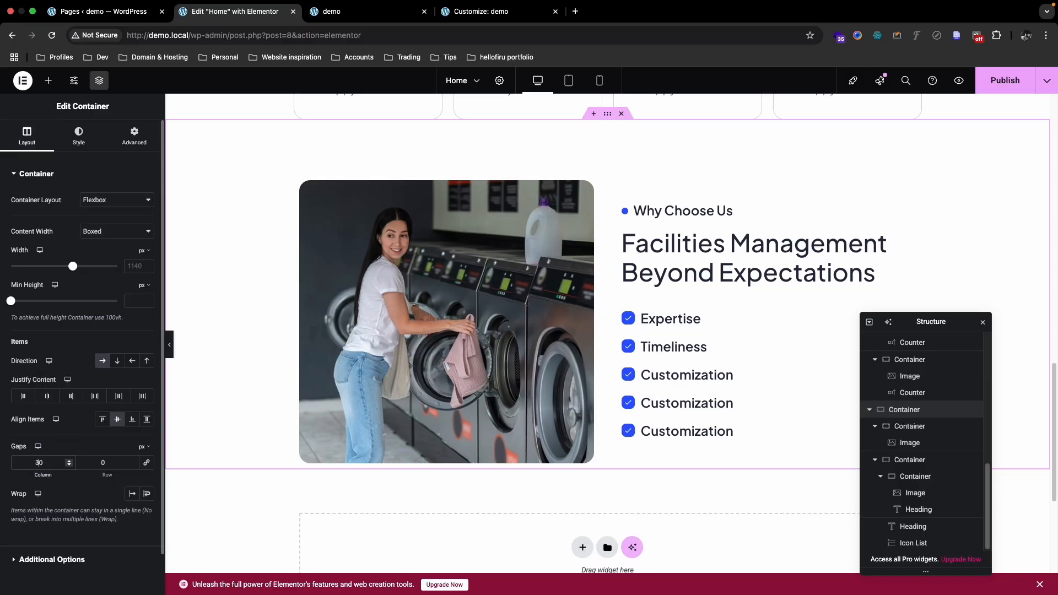
key(BackSpace)
key(BackSpace)
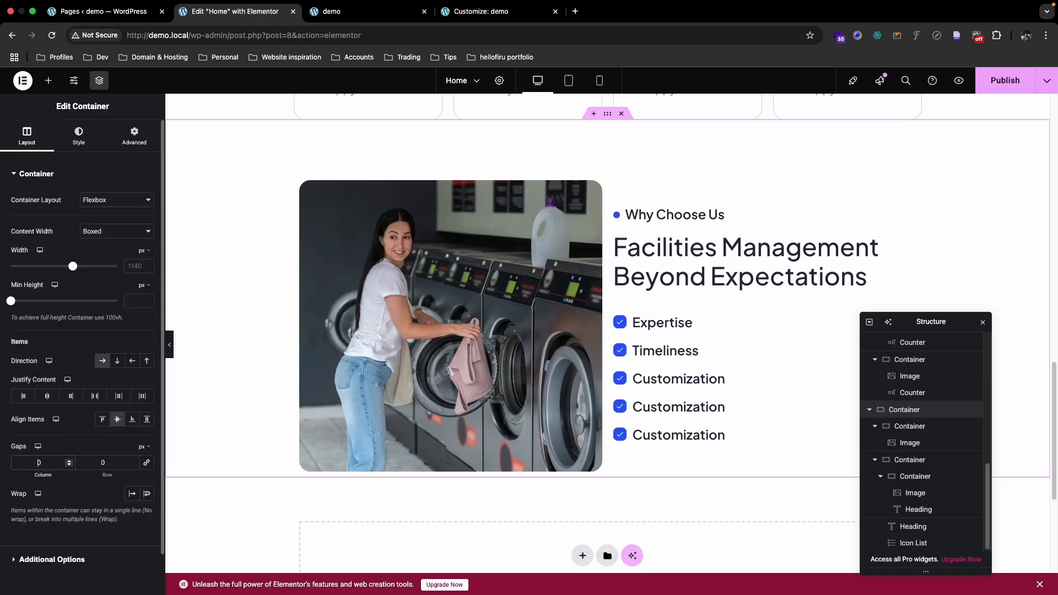
text(2)
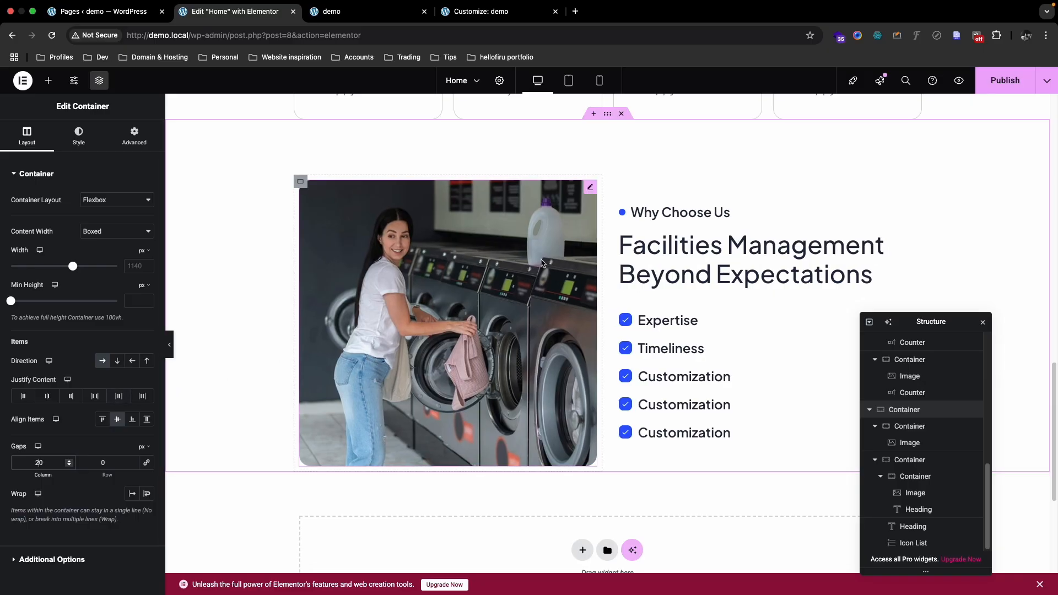
click(1005, 80)
Step: Review the home page, and examine the Special Offers banner and its heading's text properties in the Figma design
scroll(751, 247, up, 2)
scroll(749, 242, up, 5)
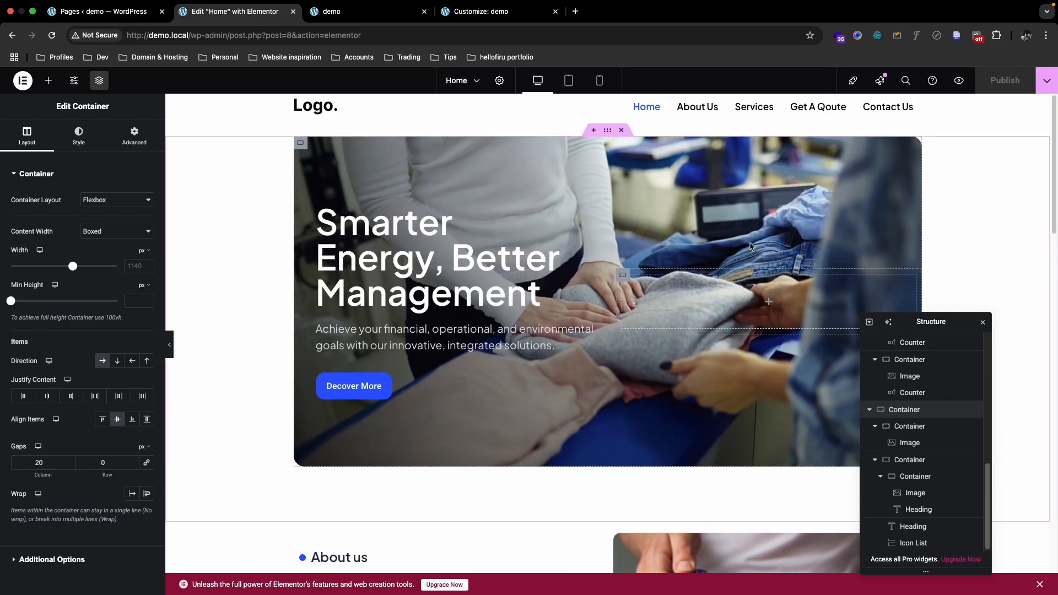
scroll(749, 242, down, 6)
scroll(749, 242, down, 5)
key(ctrl+Up)
click(577, 63)
key(Escape)
scroll(675, 130, down, 6)
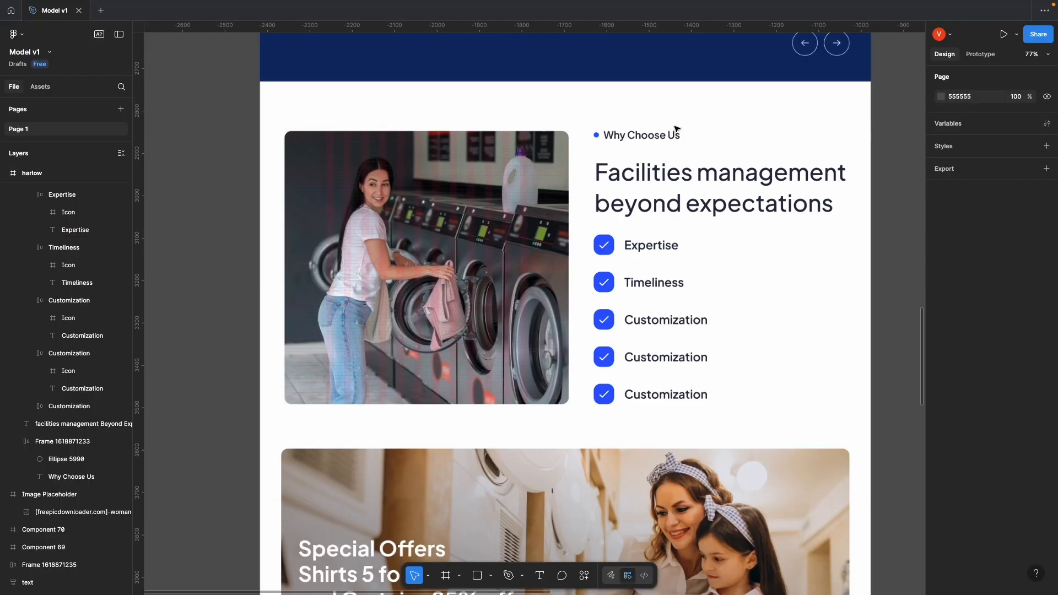
scroll(652, 224, down, 5)
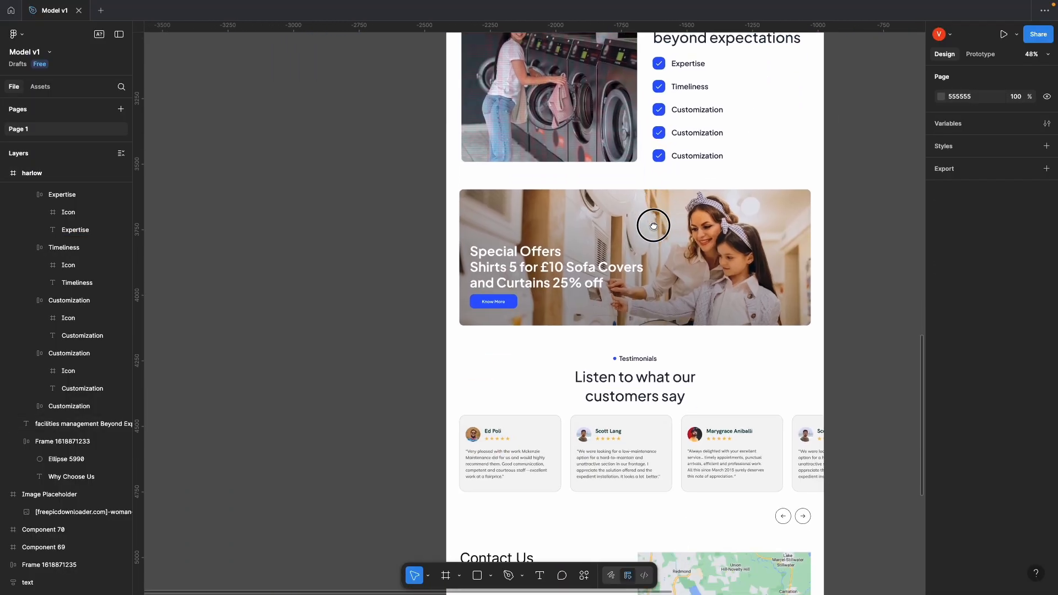
scroll(645, 299, up, 5)
scroll(552, 224, right, 3)
scroll(552, 224, up, 1)
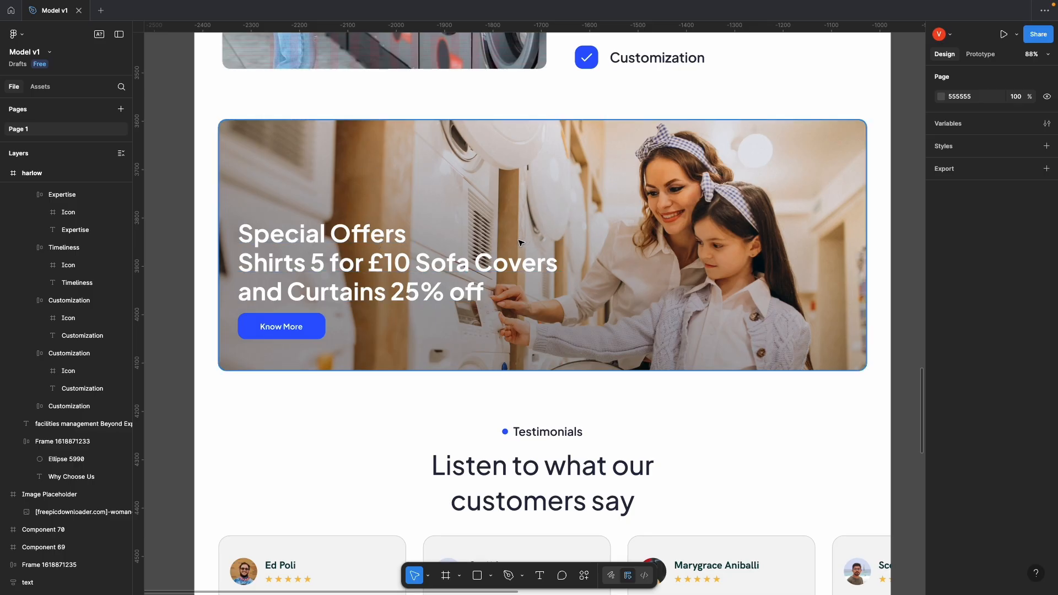
click(336, 263)
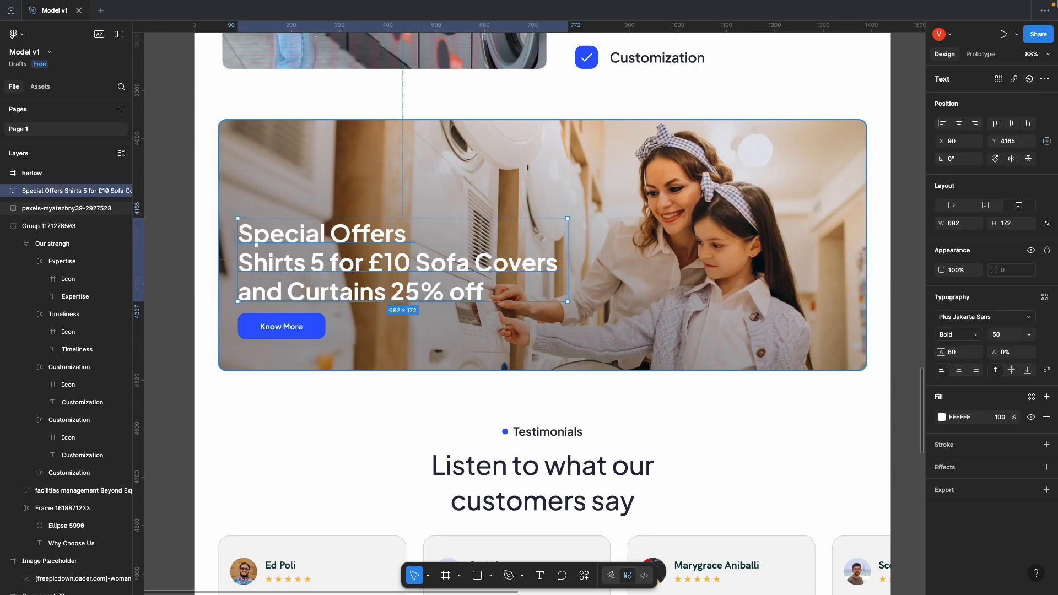
Step: Back in Elementor, duplicate the hero section and move the copy below the Why Choose Us section
key(ctrl+Up)
click(514, 51)
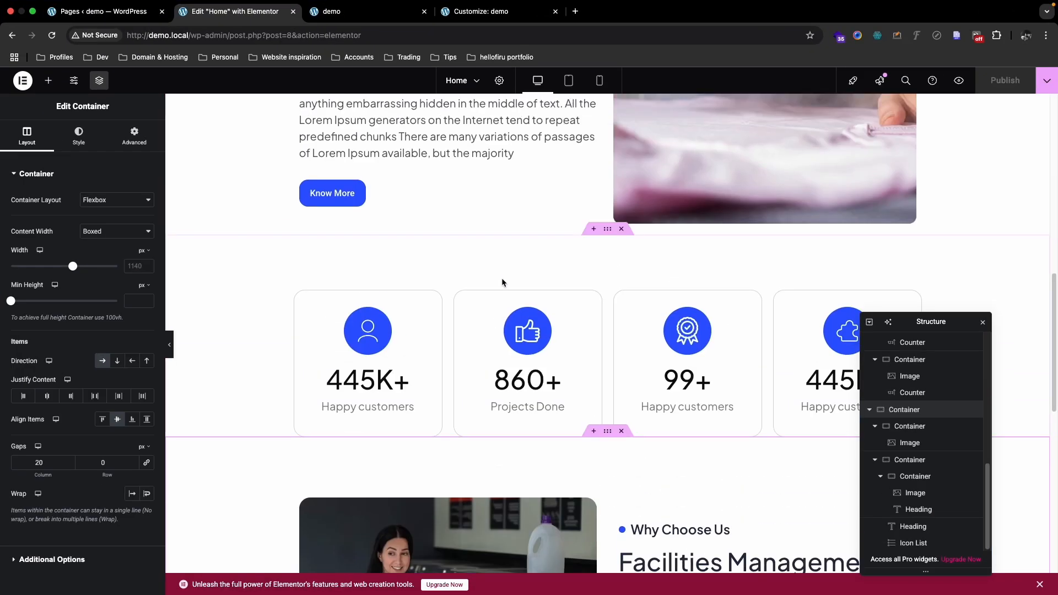
scroll(502, 278, up, 11)
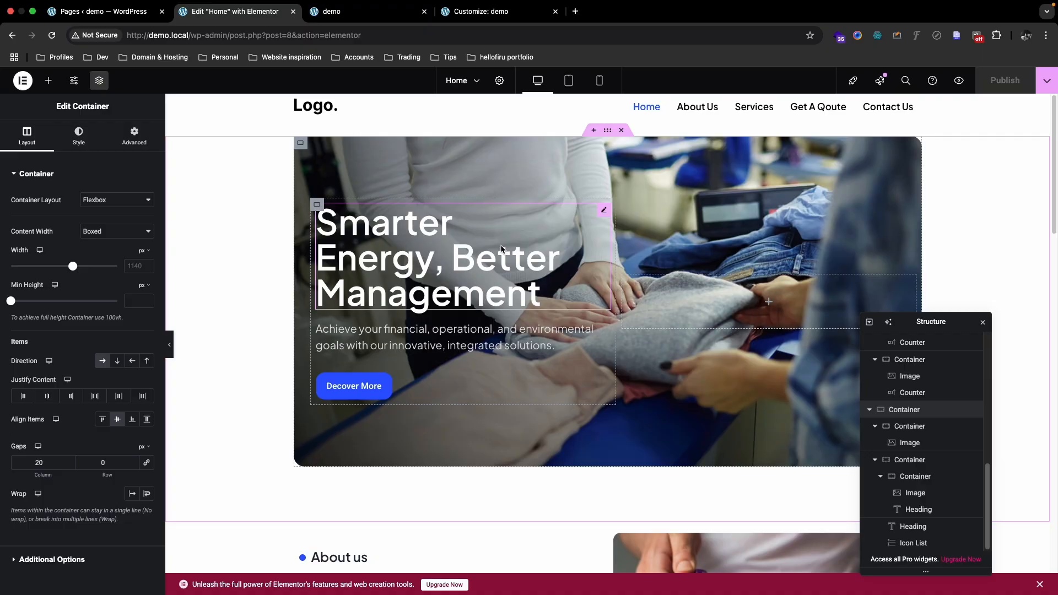
click(607, 132)
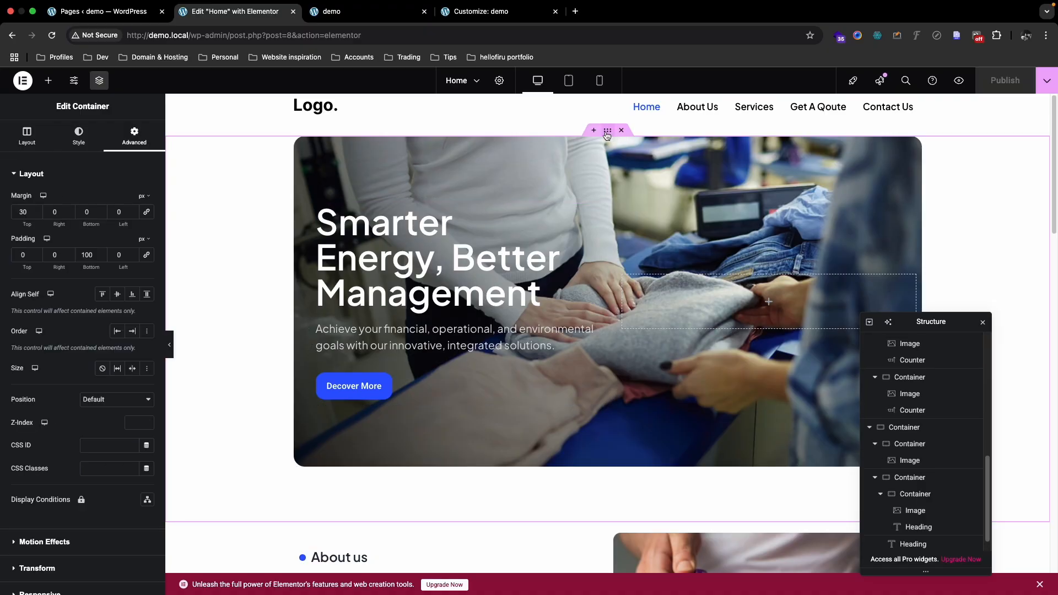
right_click(606, 132)
click(613, 165)
scroll(593, 202, down, 1)
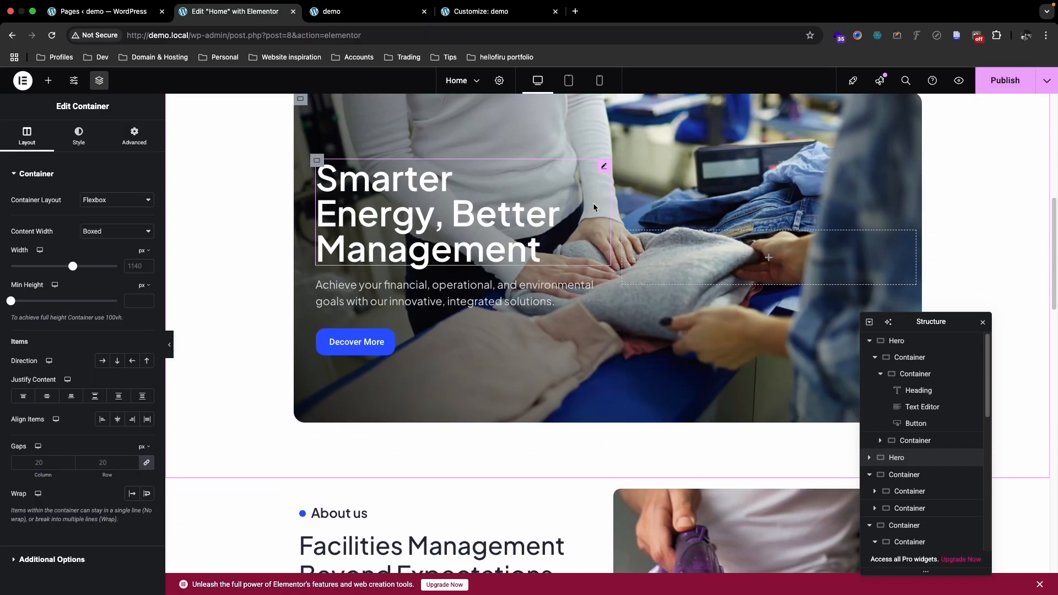
scroll(603, 167, up, 2)
drag(606, 181, 607, 159)
scroll(602, 255, down, 16)
scroll(603, 165, up, 1)
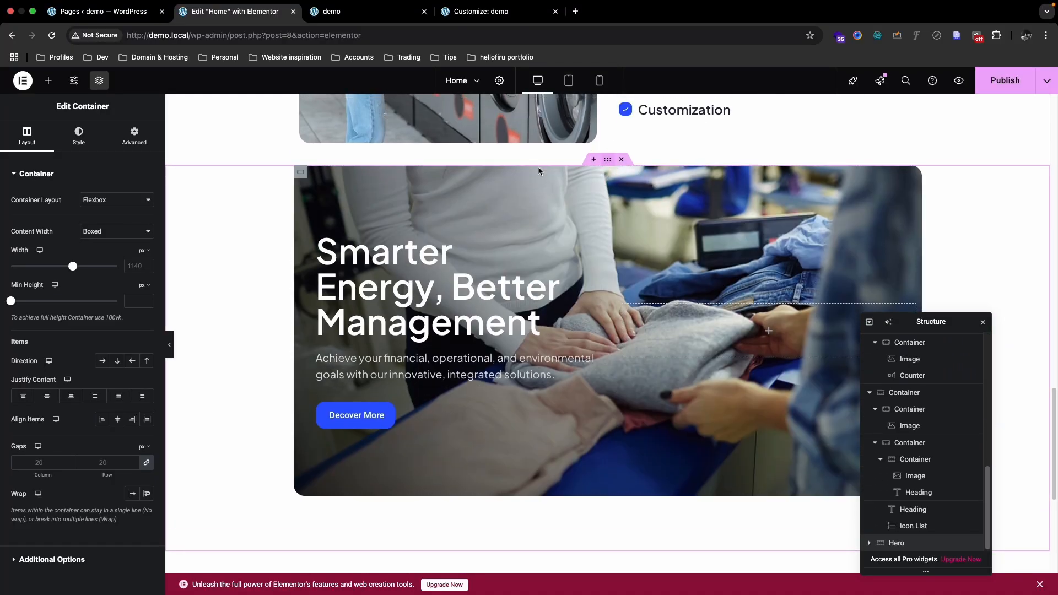
Step: Set the duplicated hero section's top margin to 0 and its top padding to 100 px
click(134, 135)
double_click(28, 212)
text(0)
click(15, 255)
text(100)
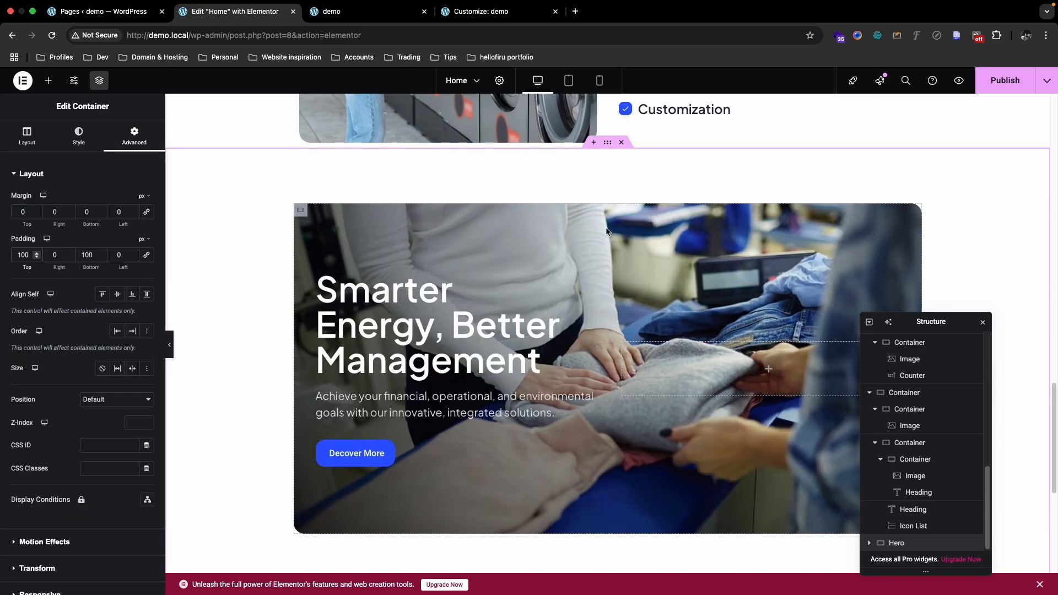
Step: Set the minimum height of the duplicated hero's image container to 400 px
scroll(606, 230, down, 2)
click(305, 158)
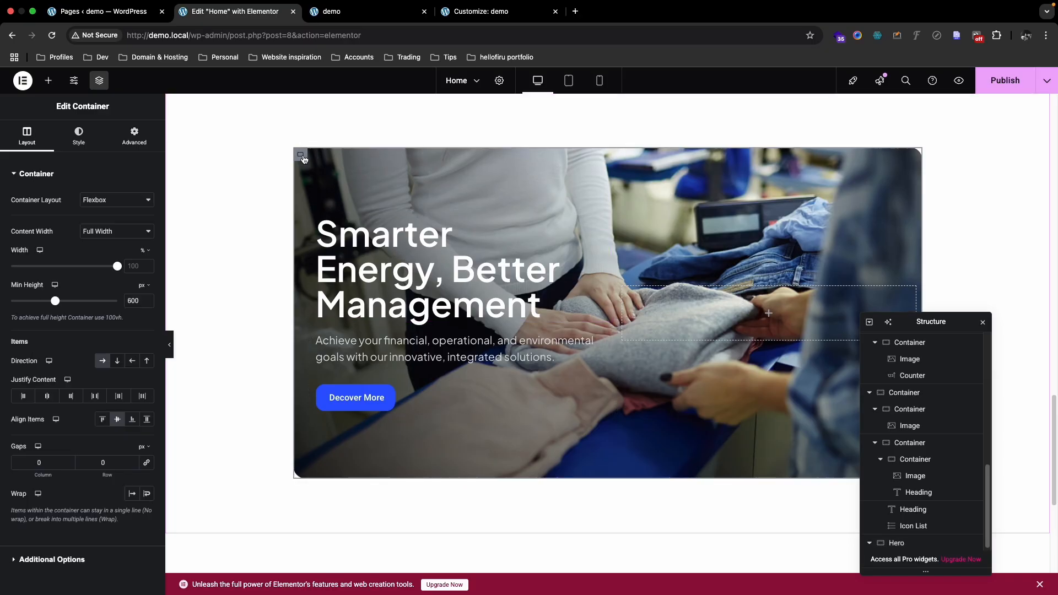
drag(130, 300, 118, 301)
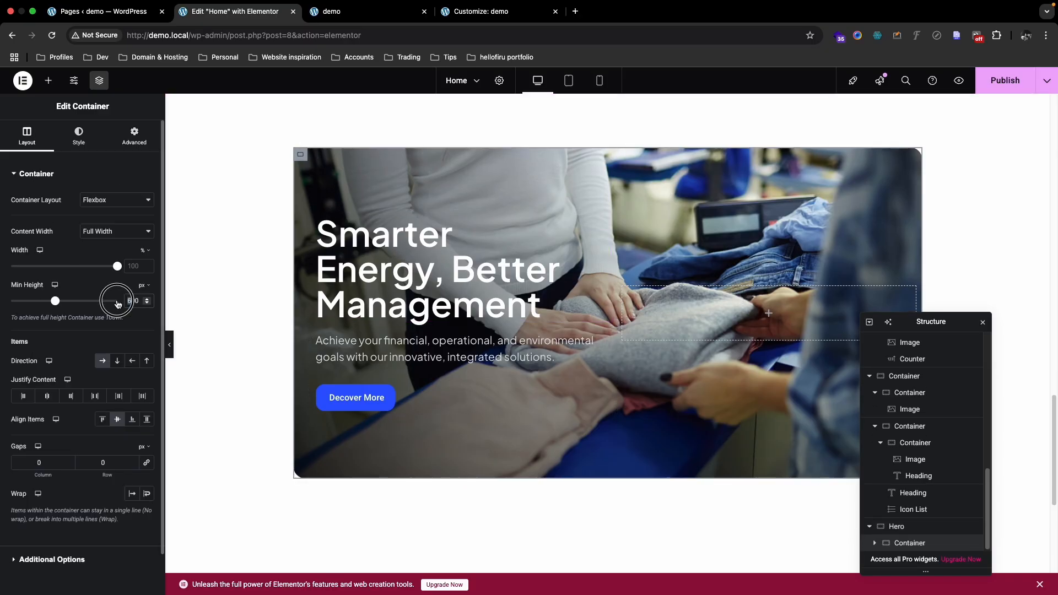
text(4)
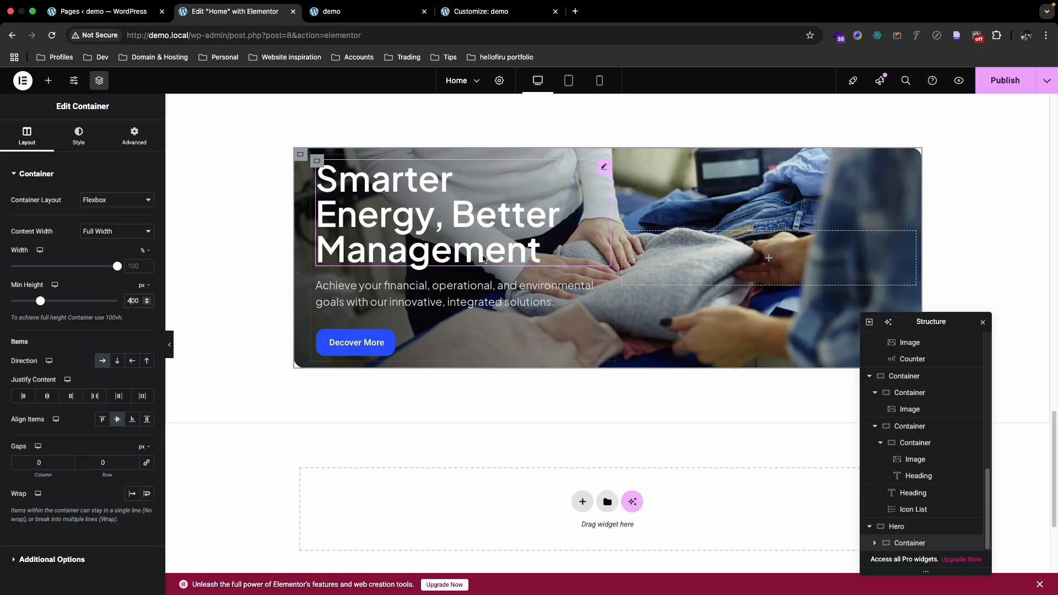
Step: Delete the paragraph text between the heading and the button in the duplicated banner
right_click(407, 298)
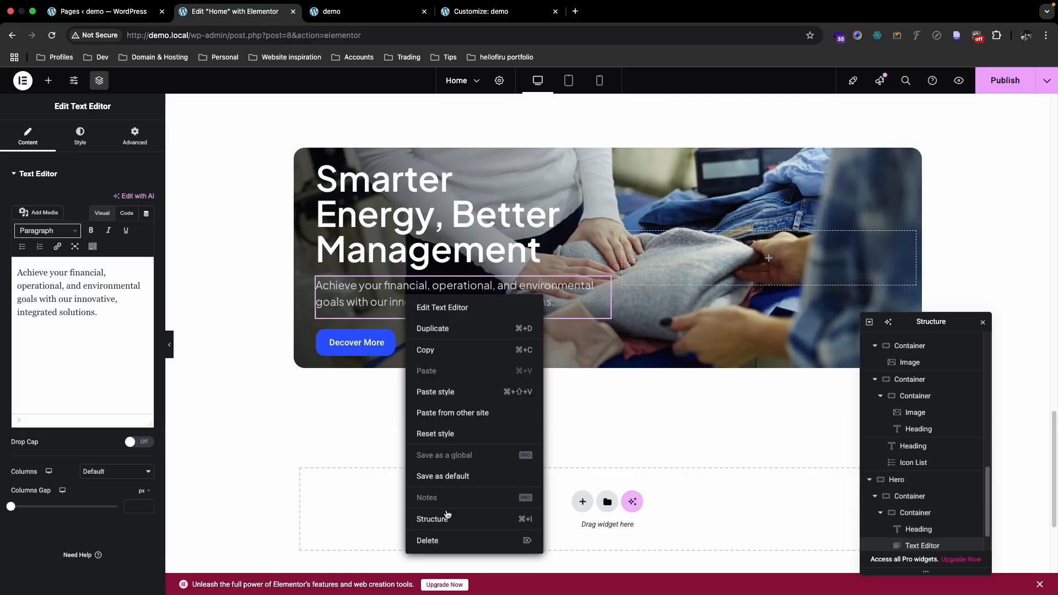
click(432, 541)
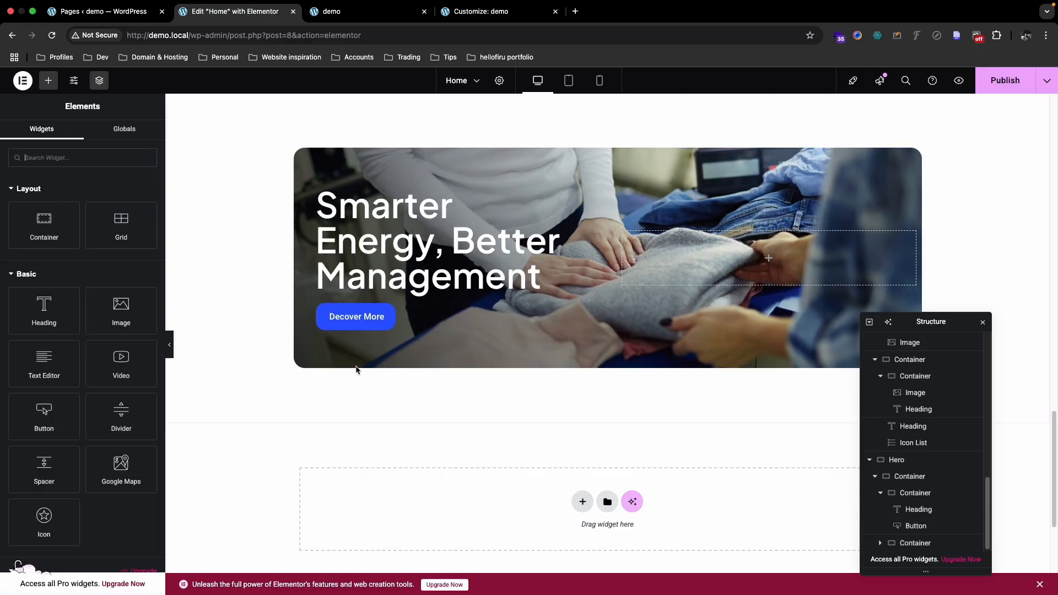
click(402, 259)
click(407, 342)
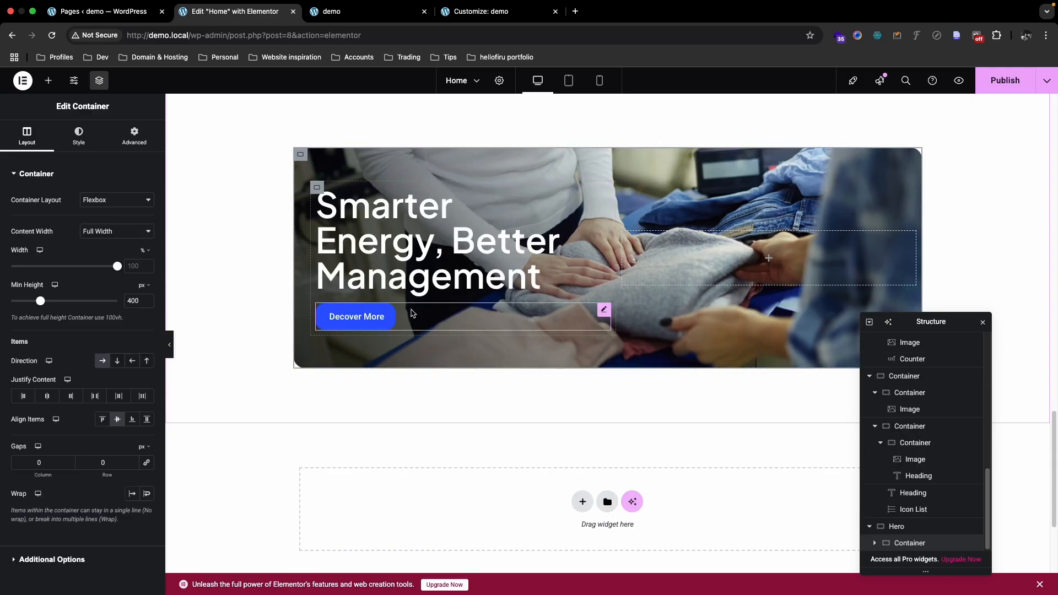
click(411, 312)
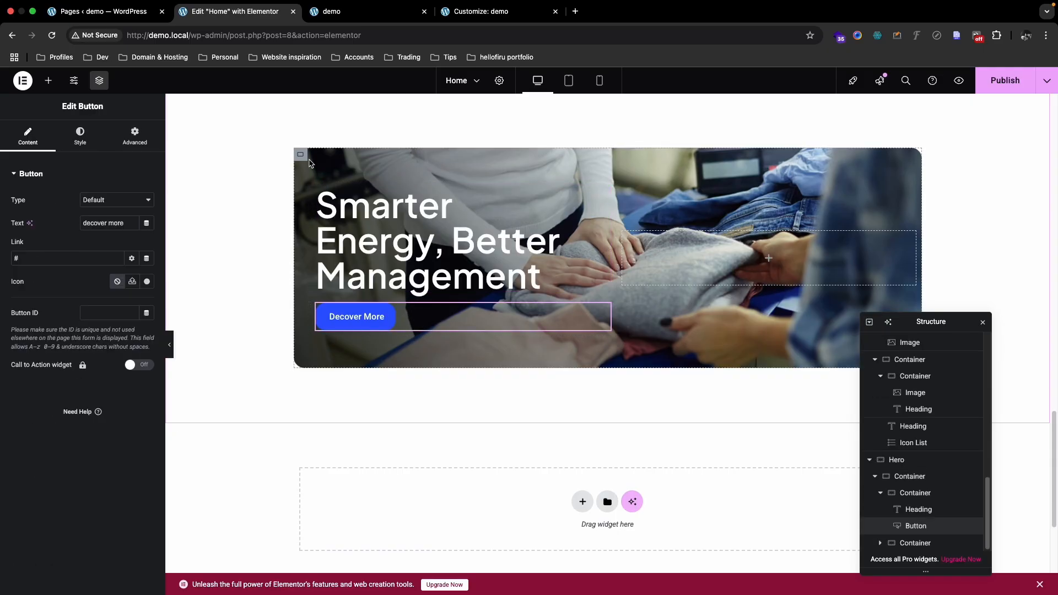
Step: Compare the banner's text with the Figma design and set the width of the heading and button container to 70%
key(ctrl+Up)
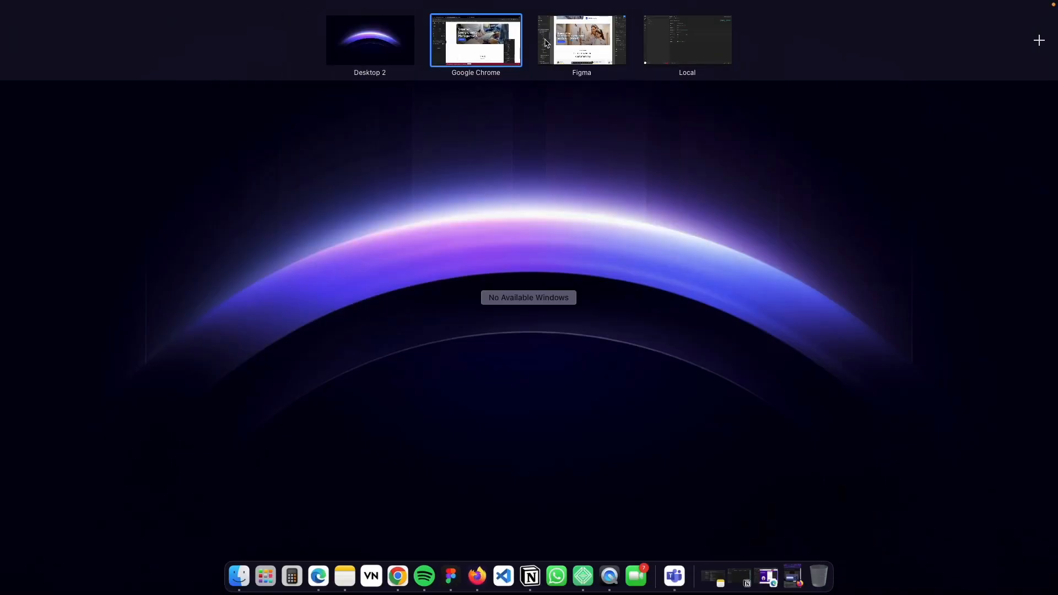
click(566, 44)
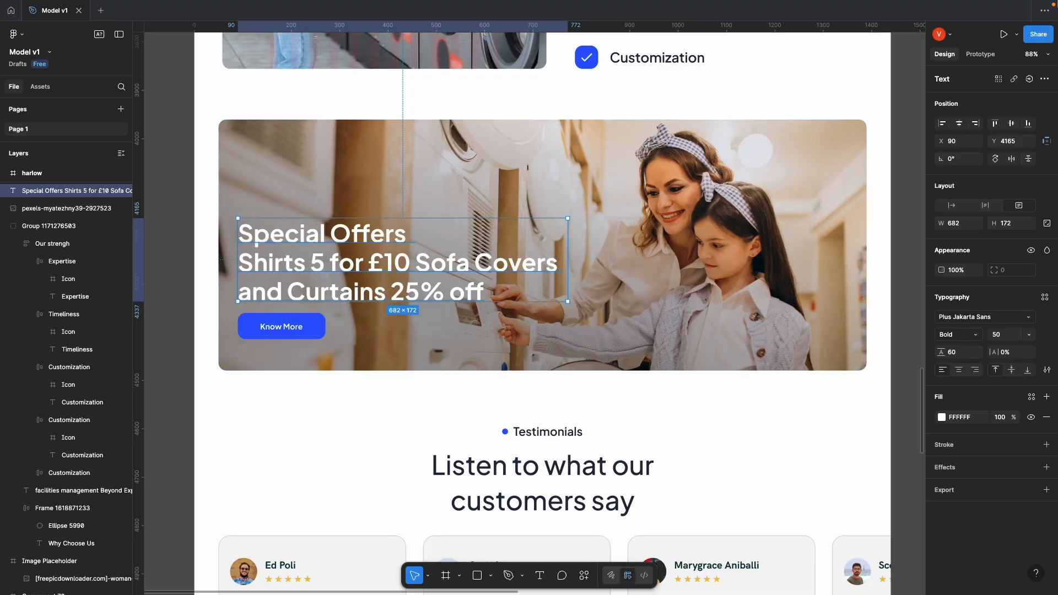
key(ctrl+Up)
click(482, 37)
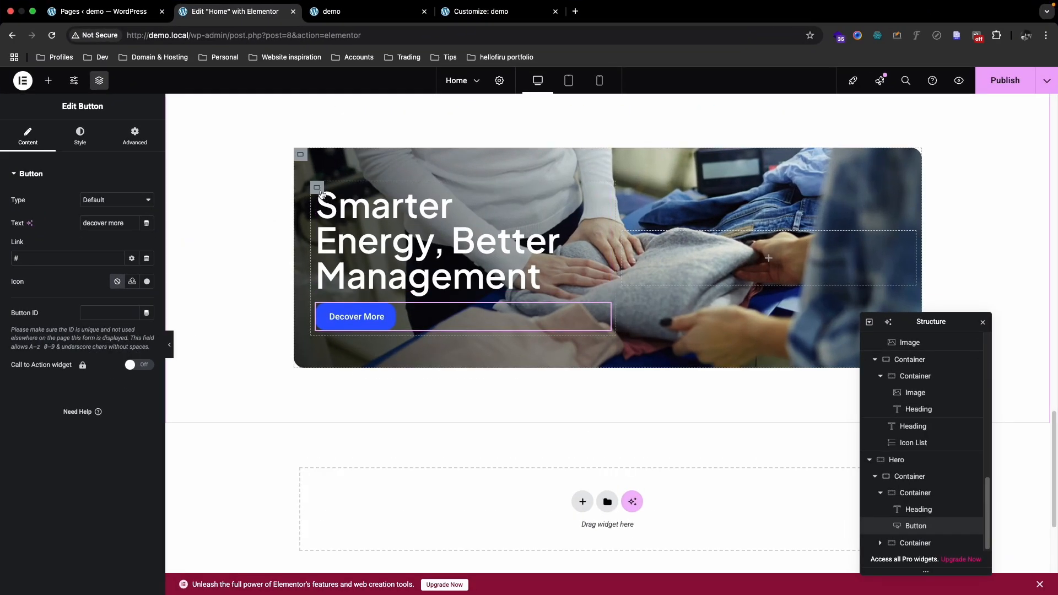
click(320, 189)
drag(132, 266, 119, 266)
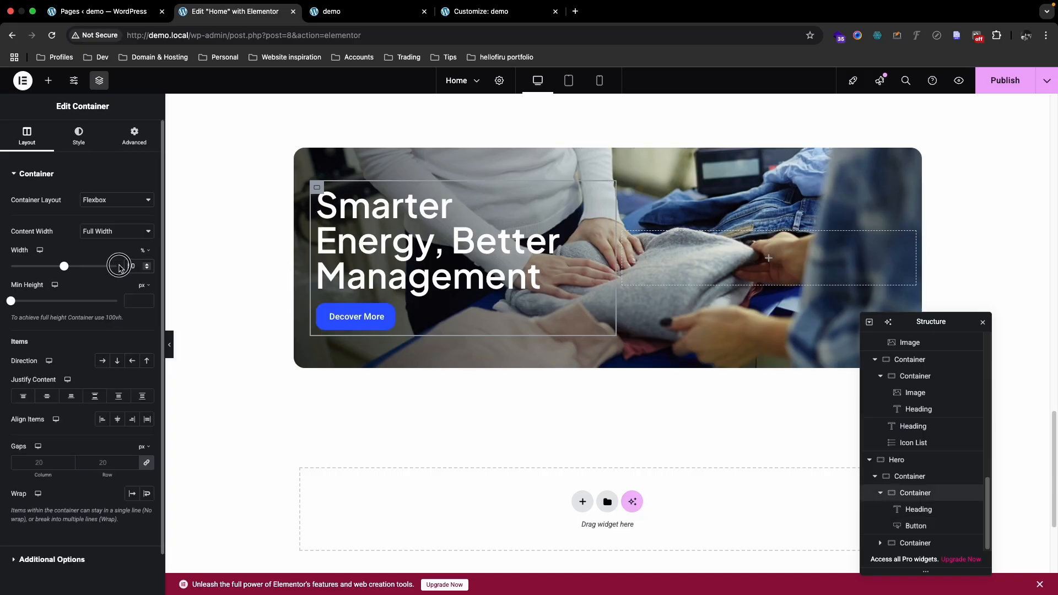
text(7)
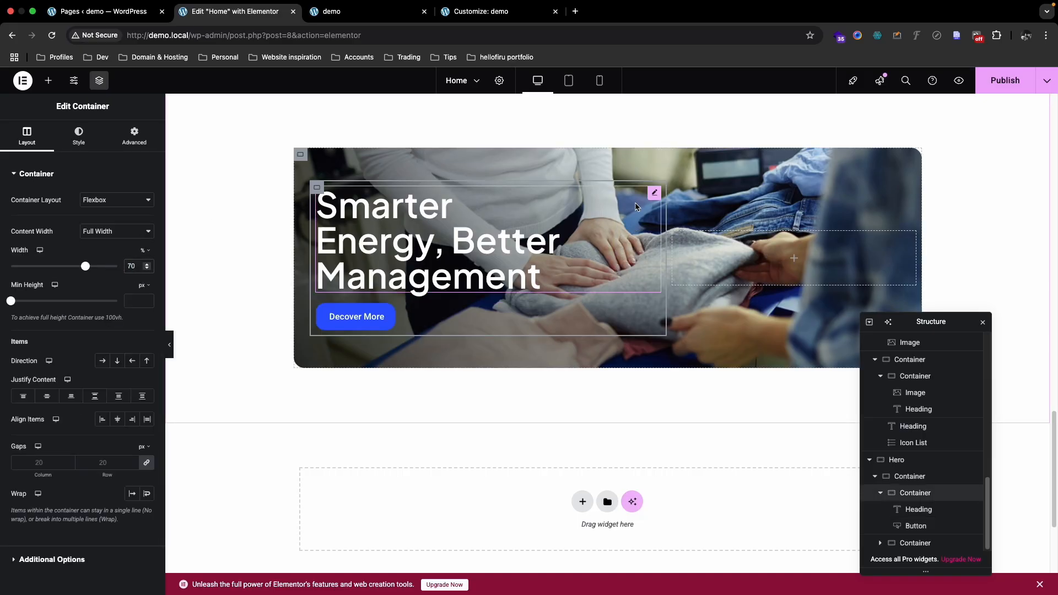
Step: Set the width of the empty container beside the banner's heading and button to 30%
click(672, 233)
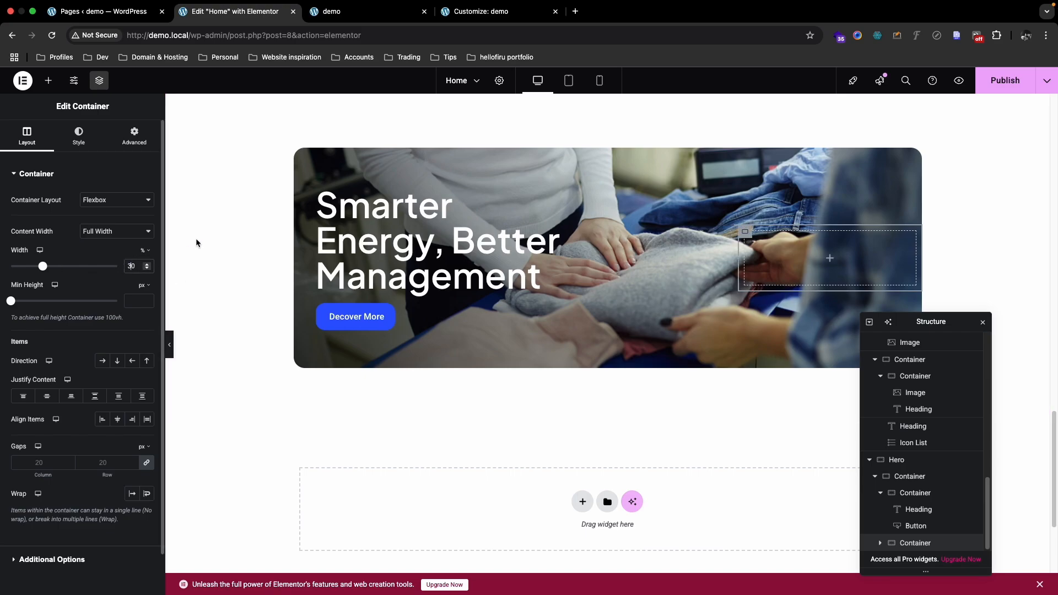
Step: Switch to Figma and export the Special Offers banner image as a JPG to the Downloads folder
key(ctrl+Up)
click(574, 53)
click(681, 207)
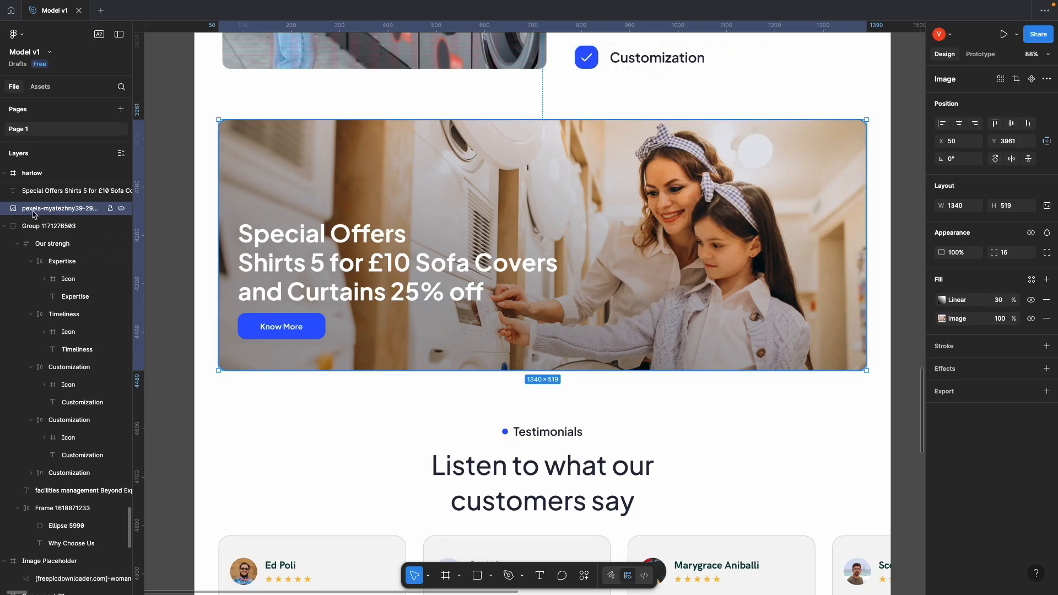
click(1047, 392)
click(998, 411)
click(997, 424)
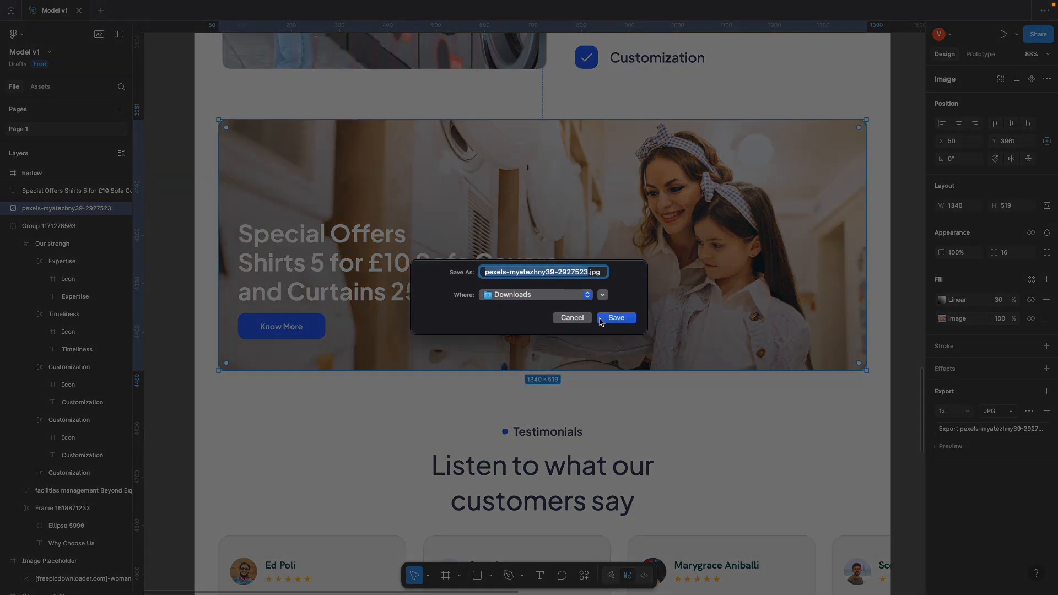
click(604, 320)
Step: Back in Elementor in Chrome, upload the exported pexels-myatezhny39-2927523.jpg and use it as the banner container's background image
key(ctrl+Up)
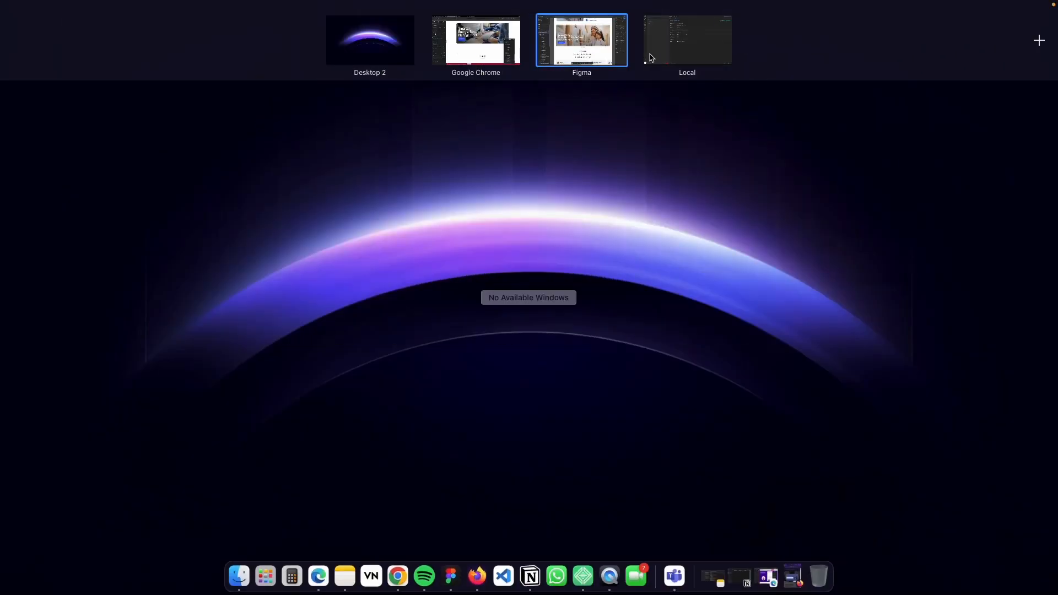
click(474, 43)
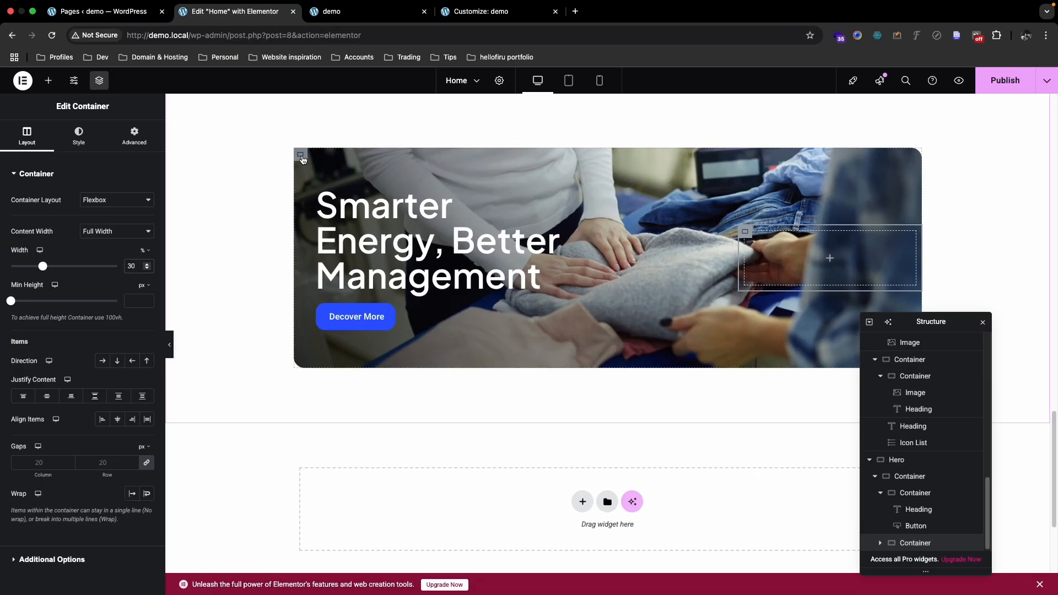
click(301, 156)
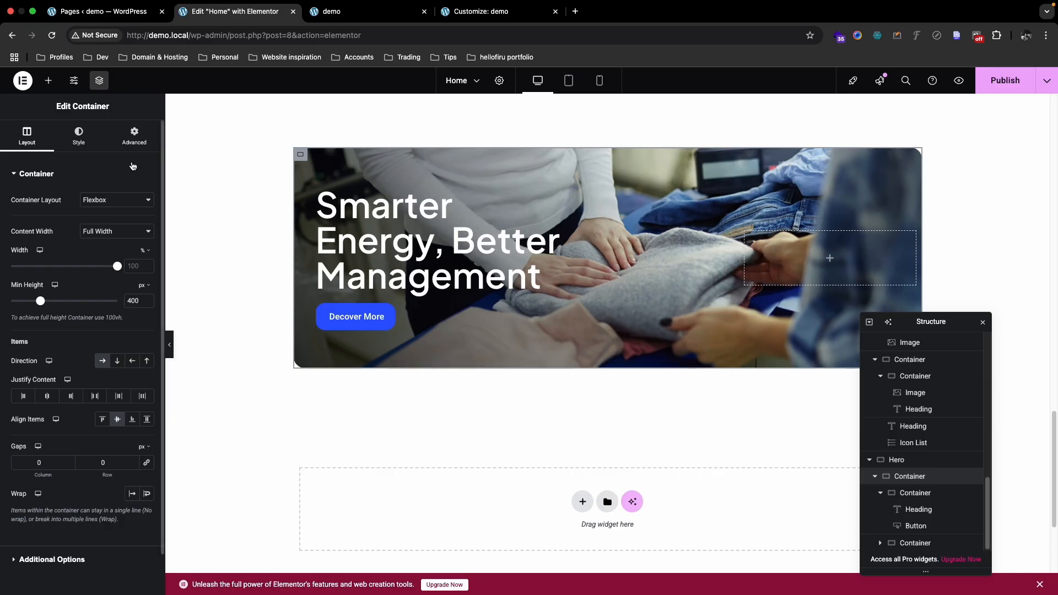
click(79, 135)
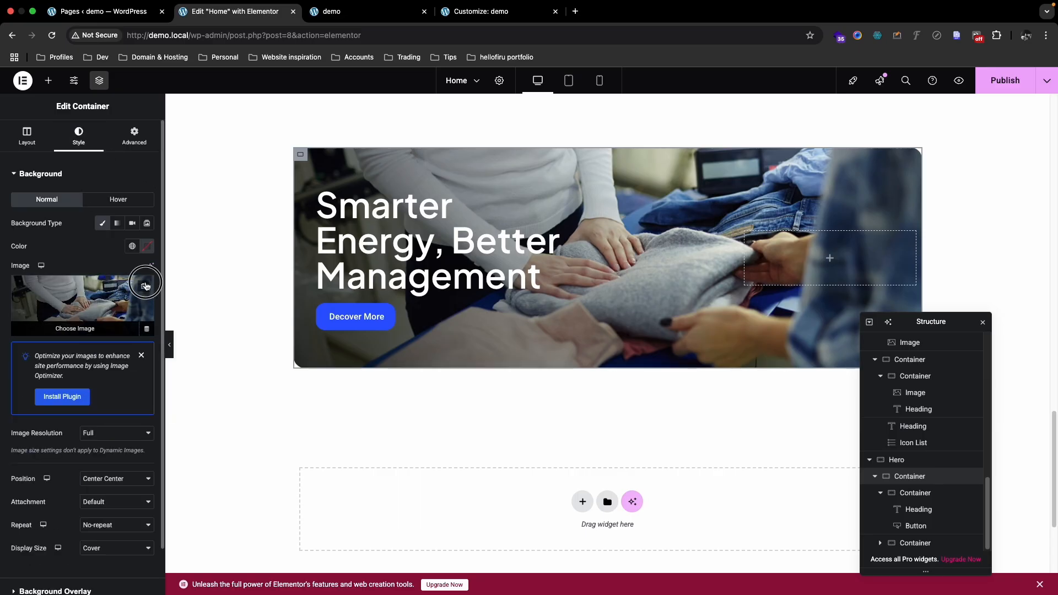
click(143, 286)
click(110, 299)
click(162, 133)
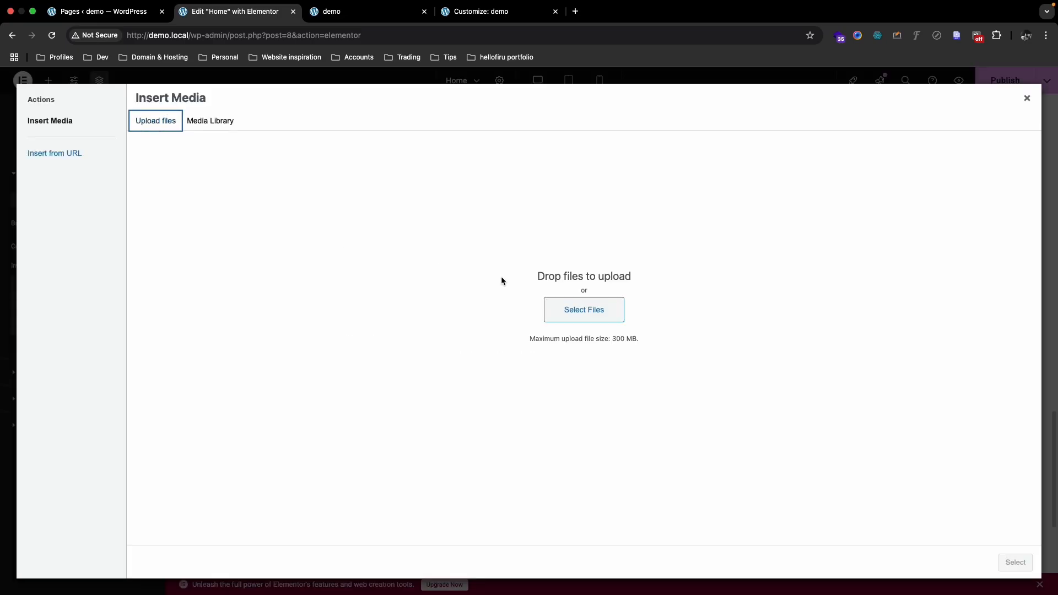
click(592, 317)
click(430, 278)
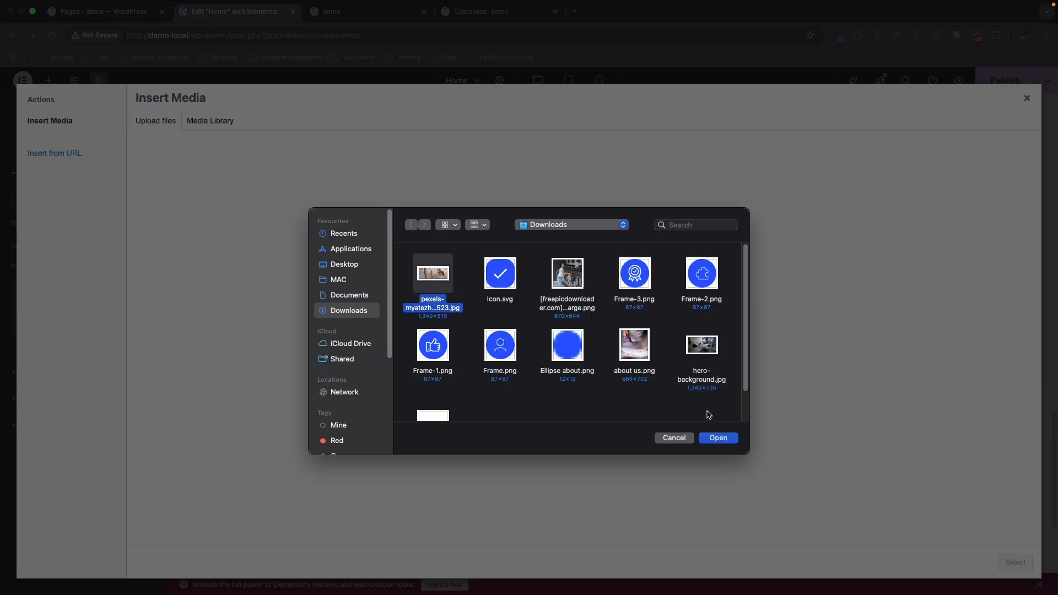
click(716, 439)
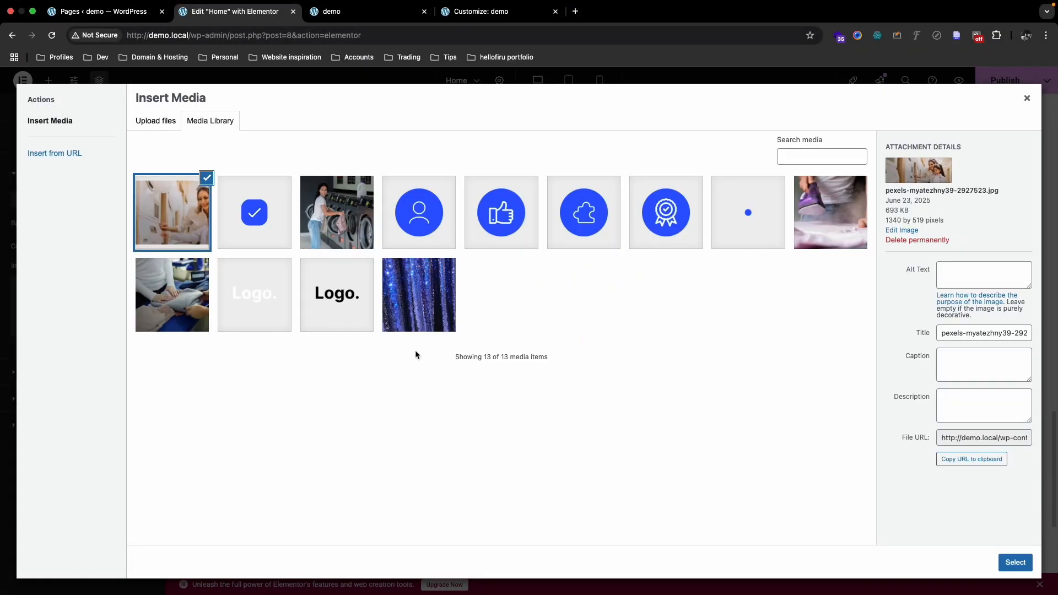
click(1015, 562)
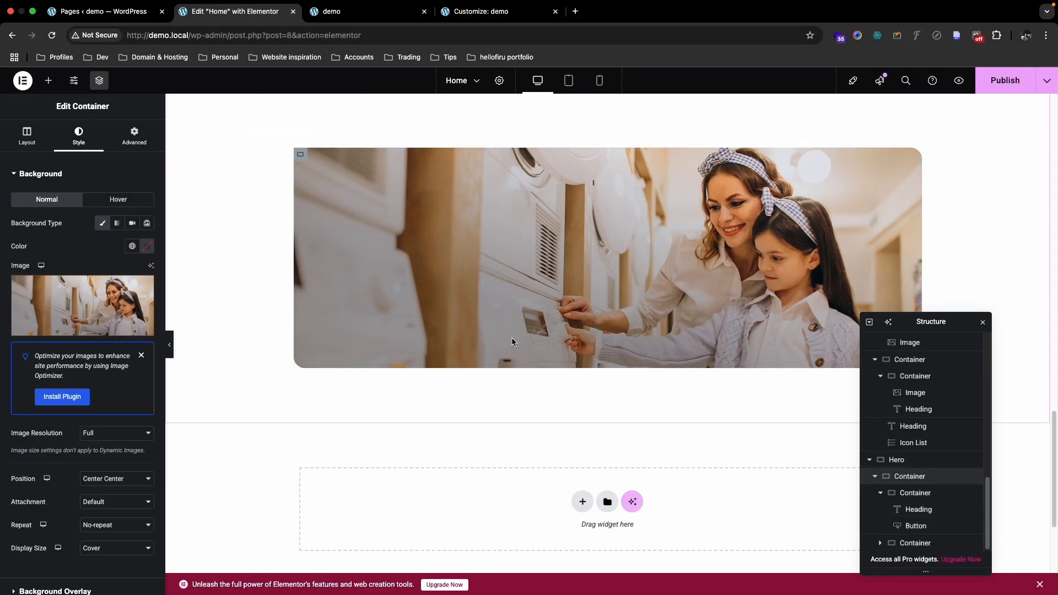
Step: Switch to Figma and copy the Special Offers headline text from the banner
key(ctrl+Up)
click(581, 42)
key(ctrl+Up)
click(467, 56)
key(ctrl+Up)
click(599, 42)
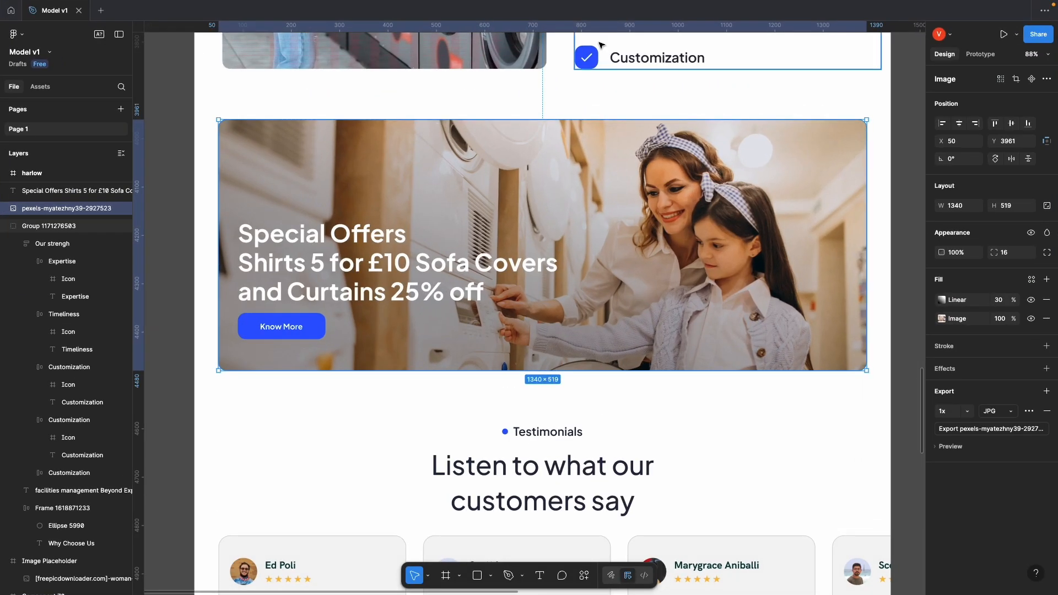
click(420, 260)
double_click(418, 259)
key(ctrl+c)
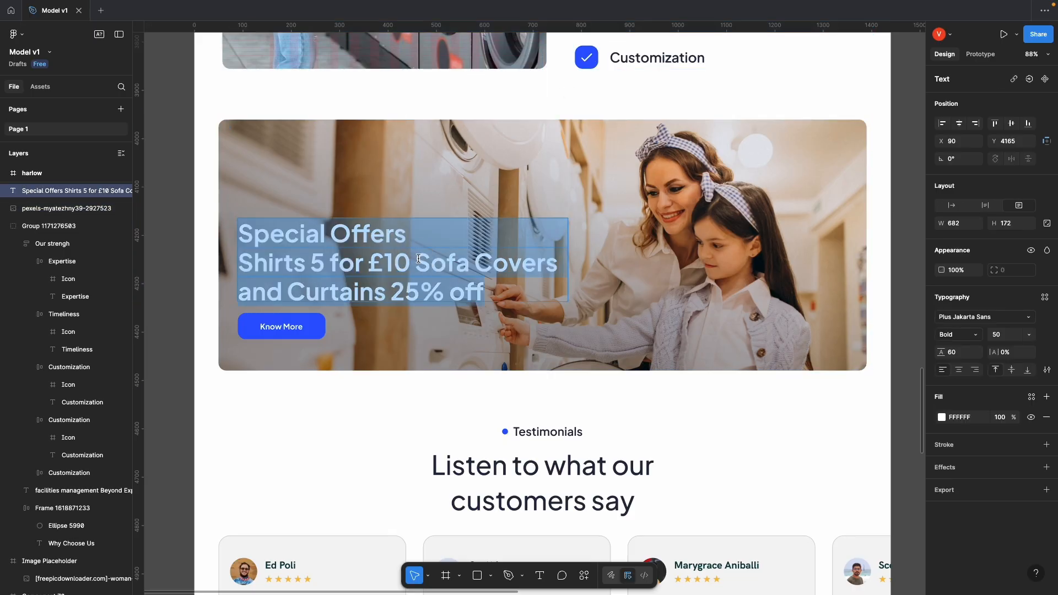
Step: Return to Elementor in Chrome and replace the banner heading with "Special Offers Shirts 5 for £10 Sofa Covers and Curtains 25% off"
mouse_move(1056, 2)
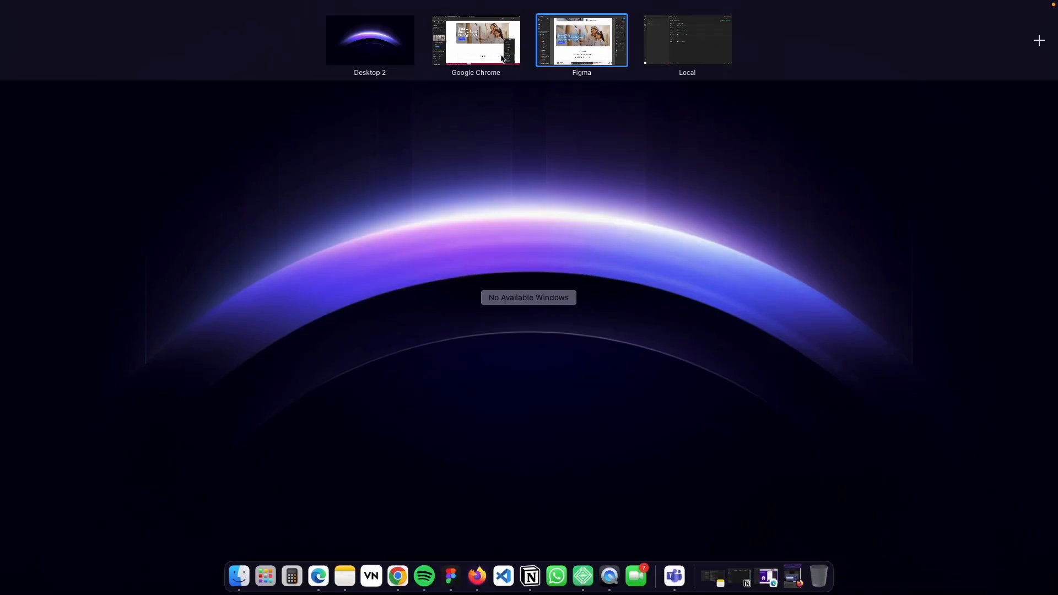
click(477, 41)
click(115, 227)
key(ctrl+a)
key(ctrl+v)
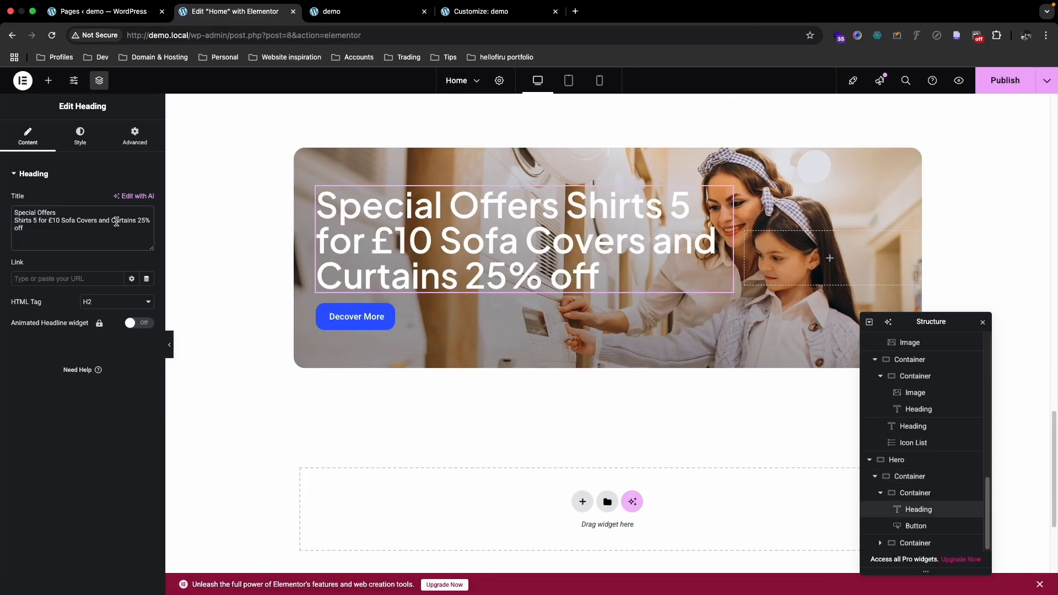
Step: Check the headline's typography in Figma and set the banner heading's font size to 44 px in Elementor
click(80, 135)
click(147, 231)
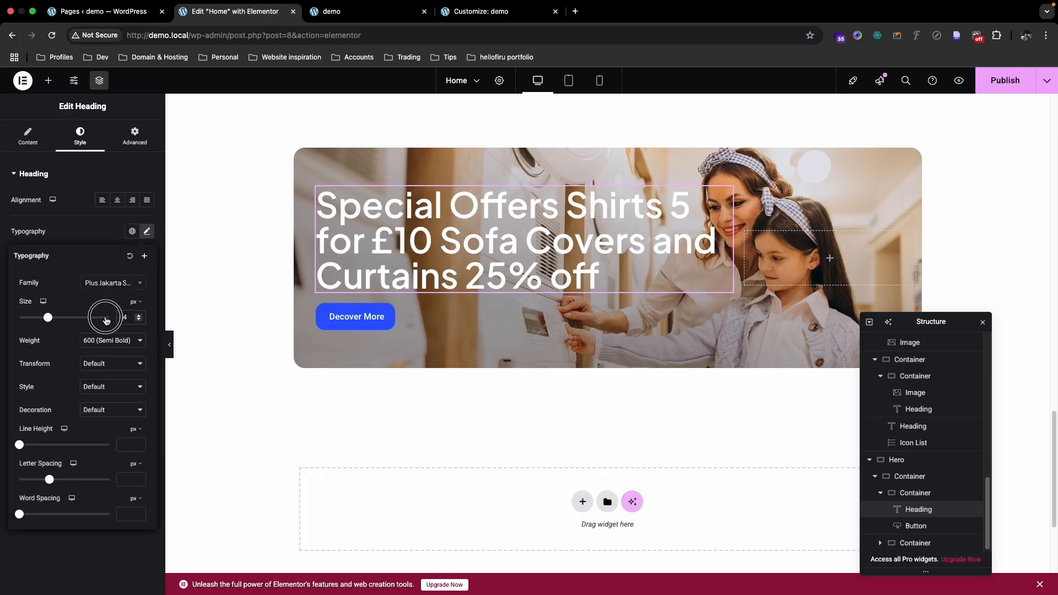
key(ctrl+Up)
click(582, 39)
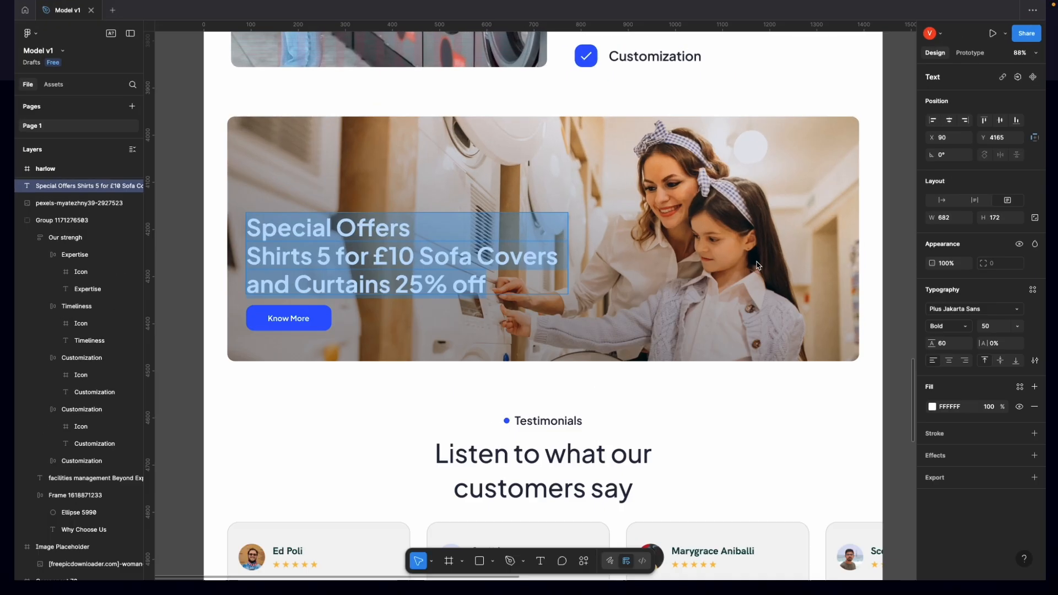
key(ctrl+Up)
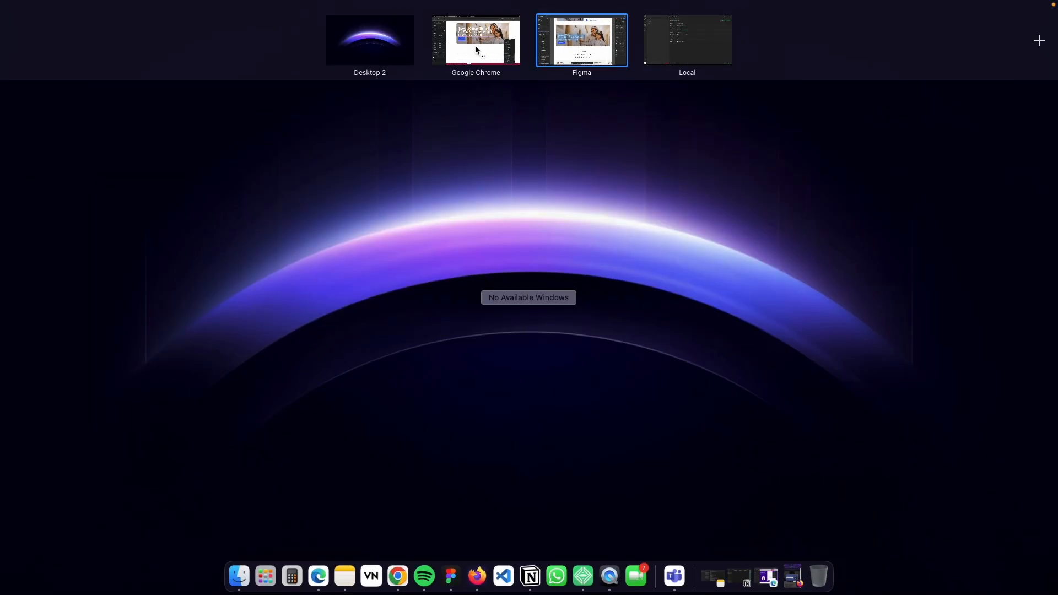
click(474, 45)
text(44)
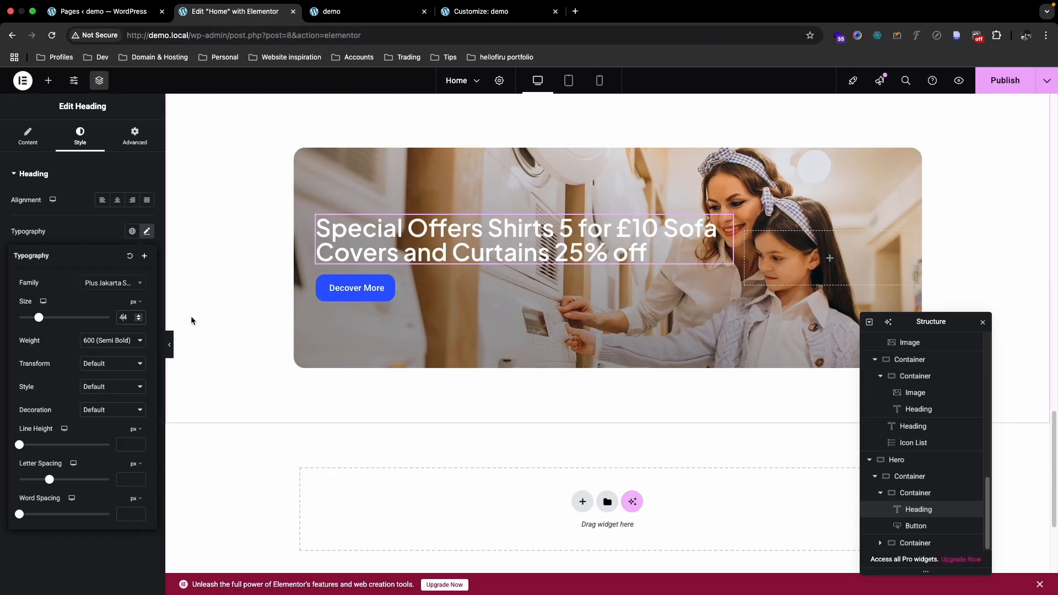
Step: Compare the heading with the Figma headline and set its line height to 50 px in Elementor
key(ctrl+Up)
click(581, 40)
key(ctrl+Up)
click(475, 42)
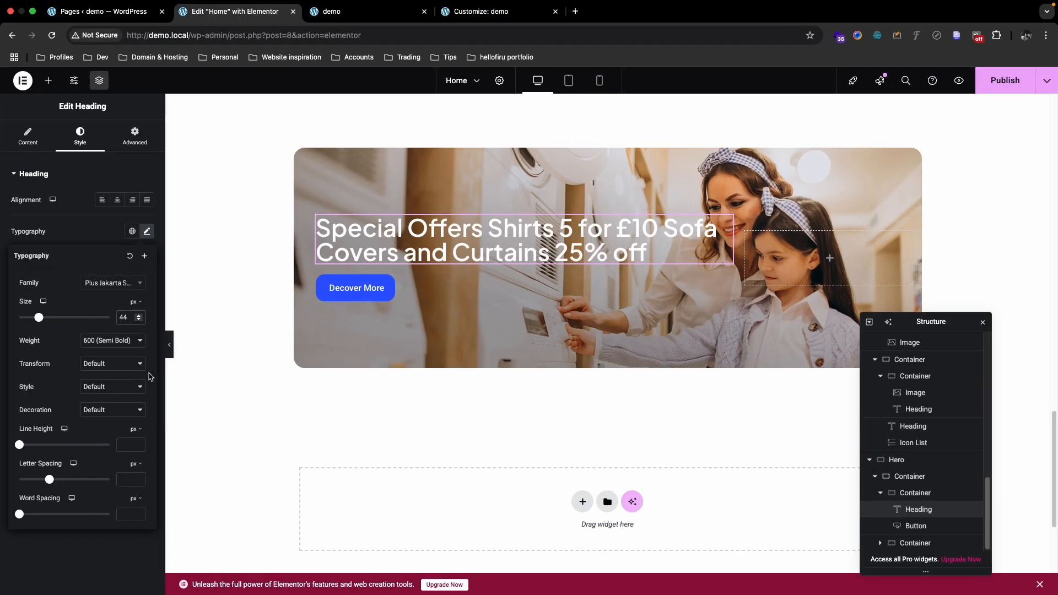
click(125, 445)
text(45)
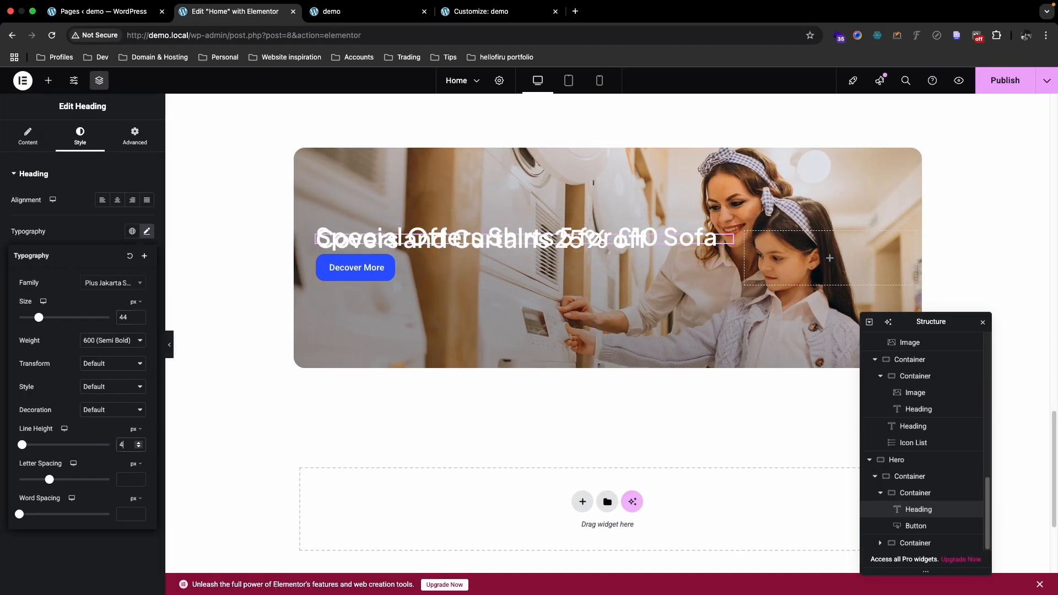
key(Up)
key(Up)
key(Up)
key(Up)
key(Up)
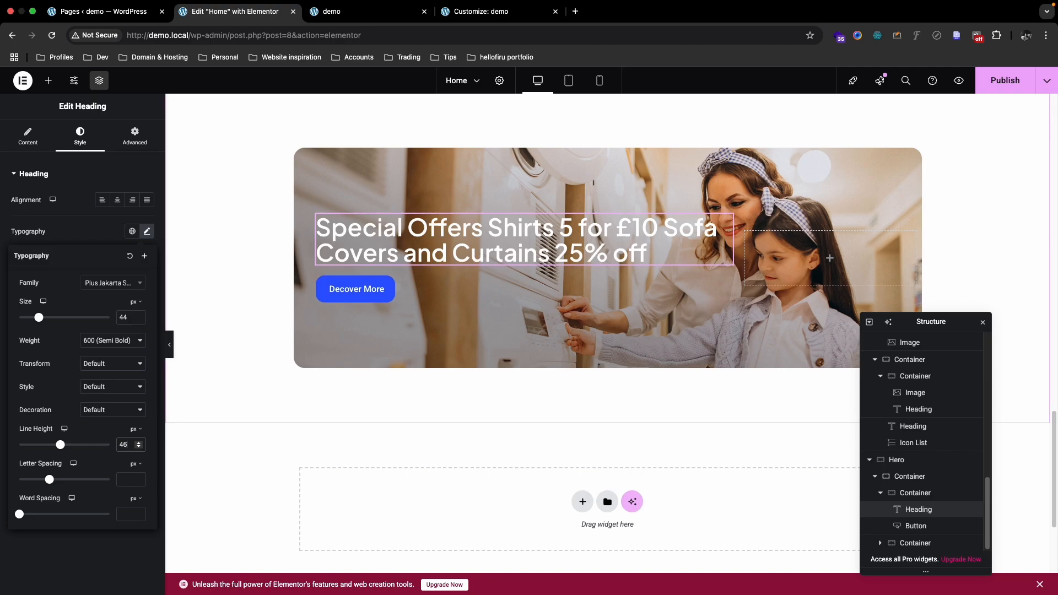
Step: Set the width of the banner's heading and button container to 50%, trying 60% as an alternative
click(314, 208)
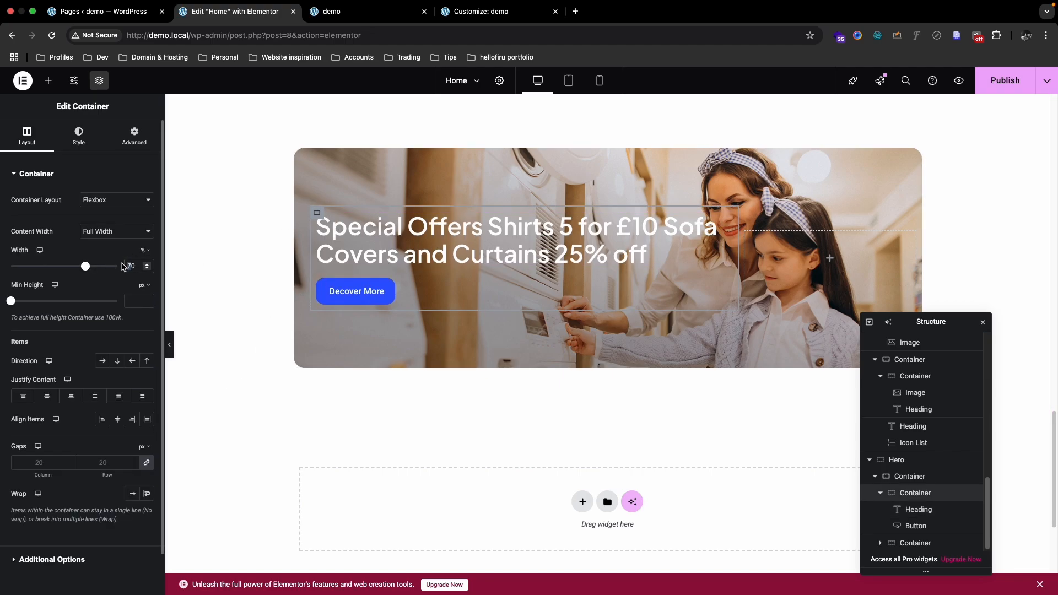
text(50)
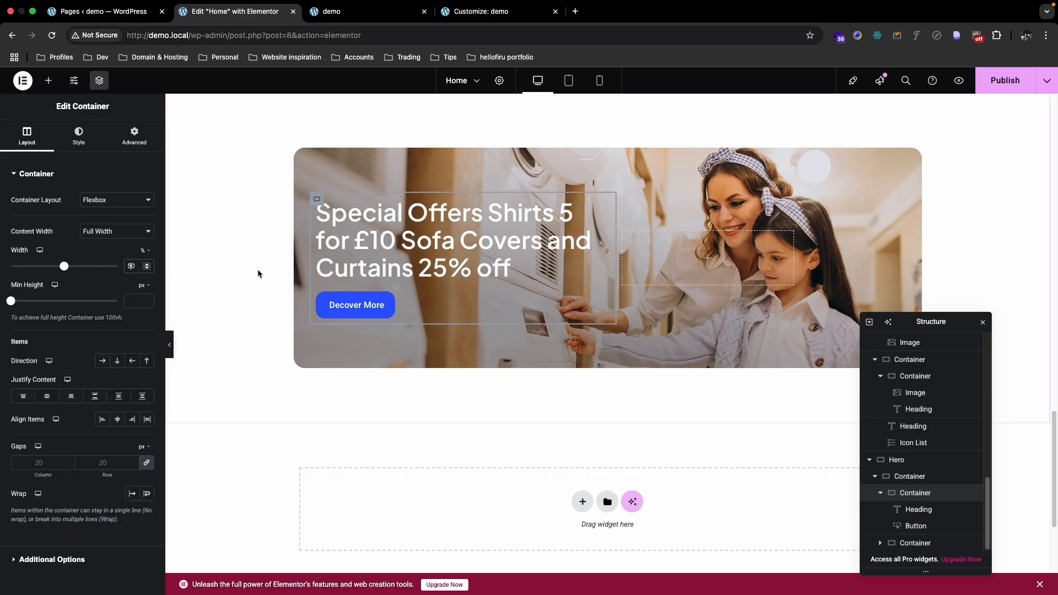
key(BackSpace)
text(6)
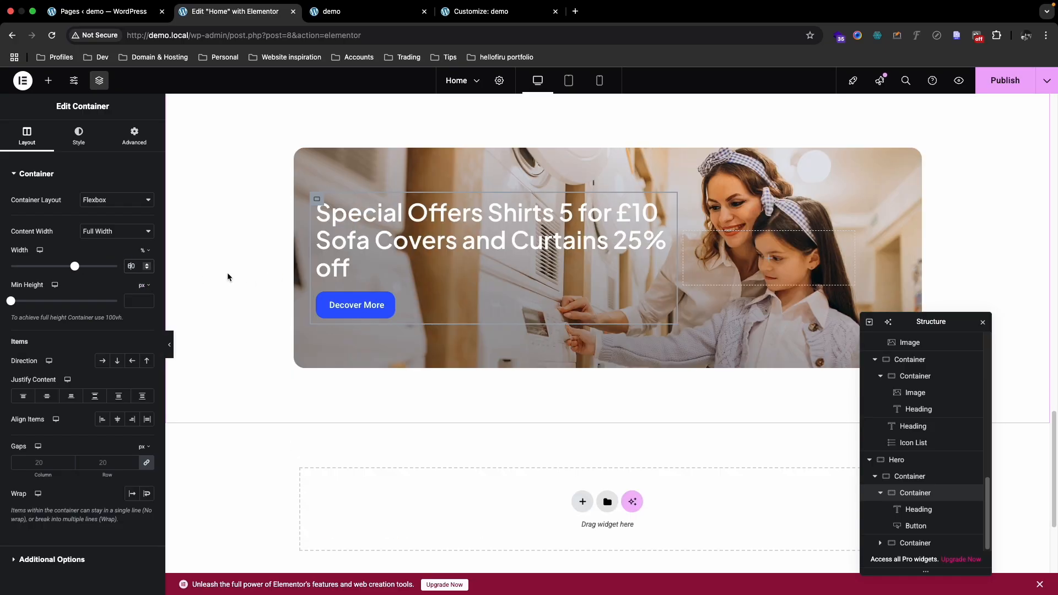
key(BackSpace)
key(BackSpace)
text(50)
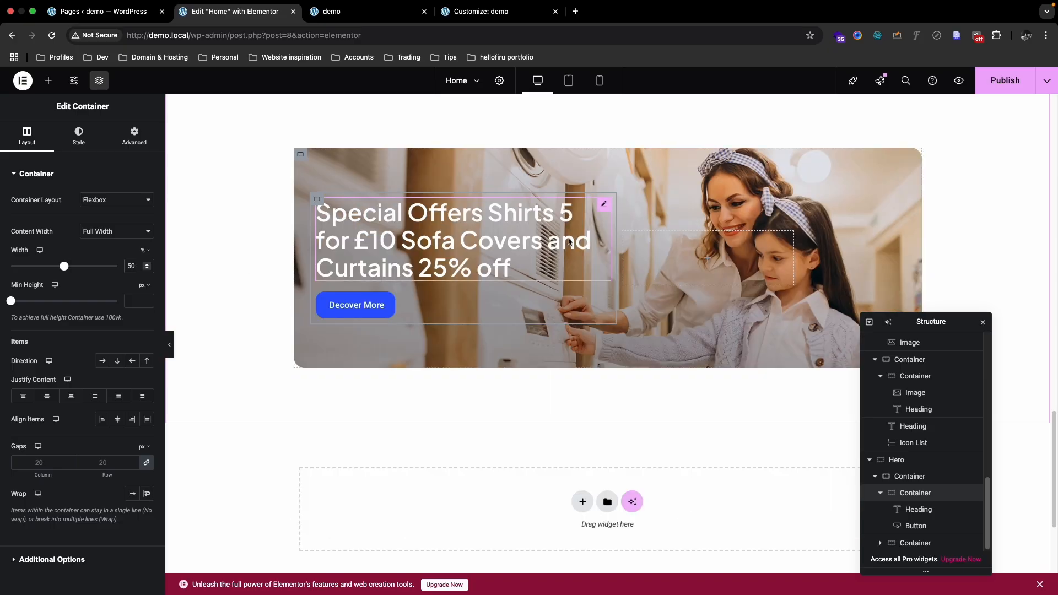
Step: Set the width of the empty container beside the banner's heading to 50%
click(625, 233)
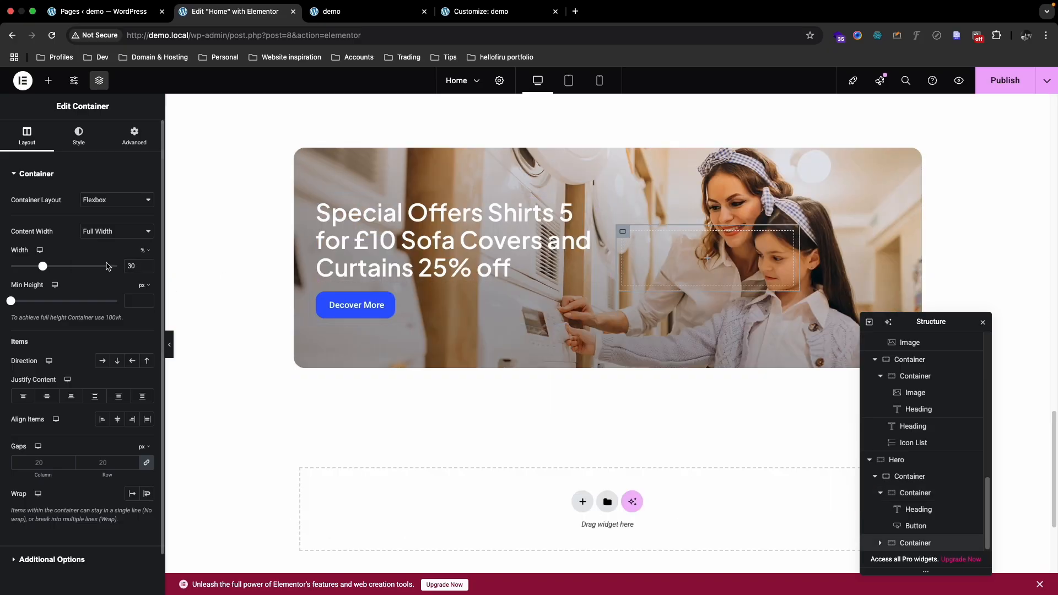
drag(132, 264, 117, 266)
text(5)
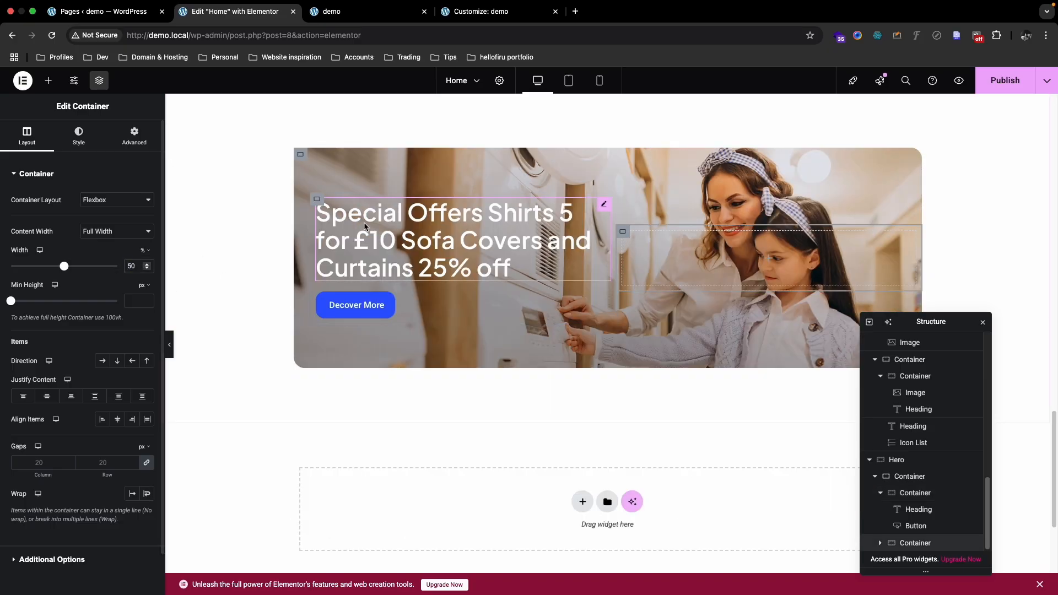
Step: Compare the placement of the banner's heading and button in Elementor with the banner image in the Figma design
key(ctrl+Up)
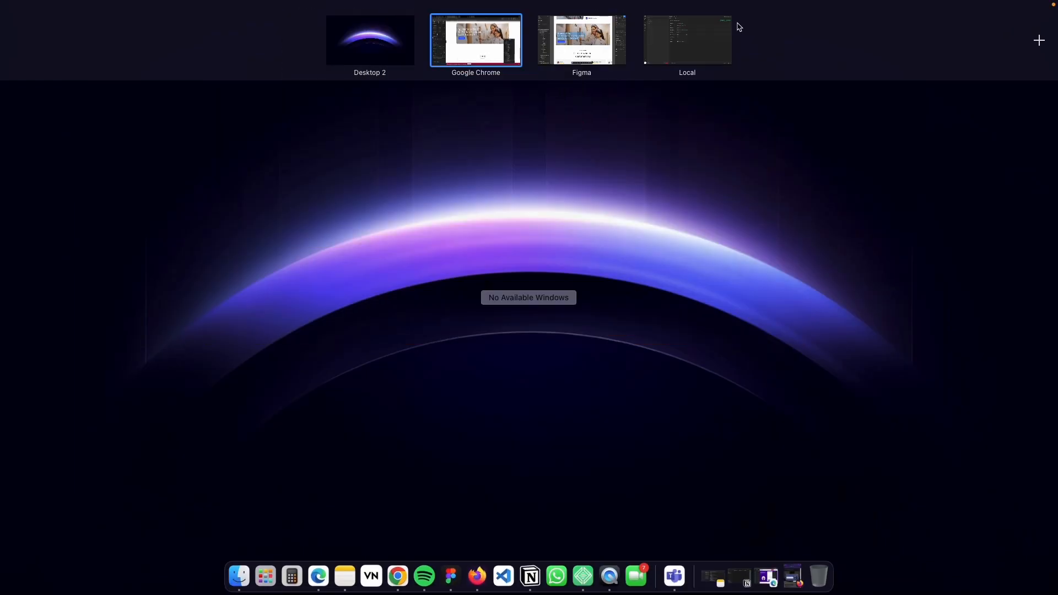
click(574, 43)
key(ctrl+Up)
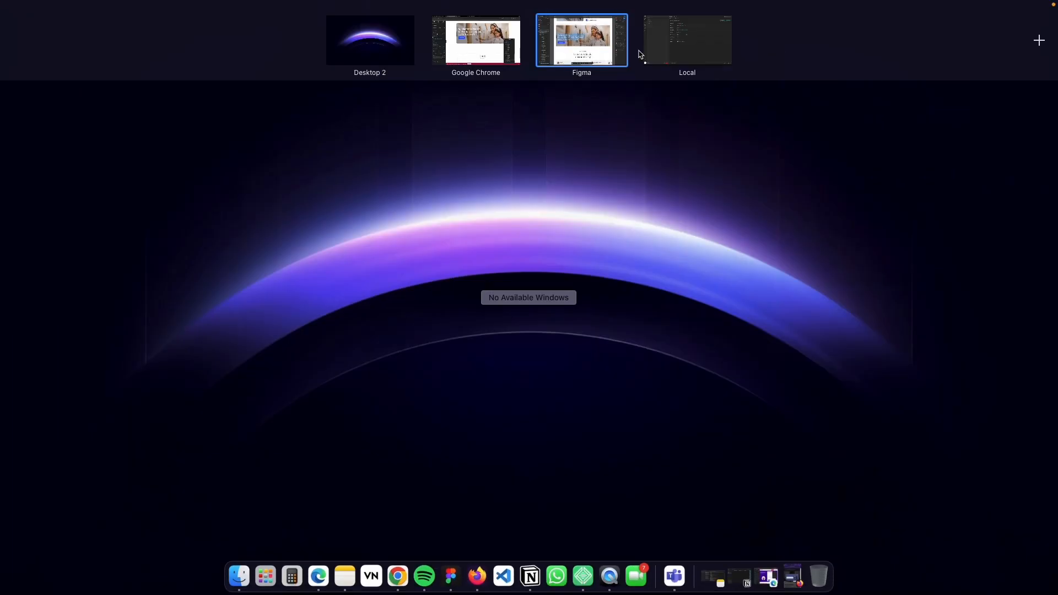
click(485, 44)
key(ctrl+Up)
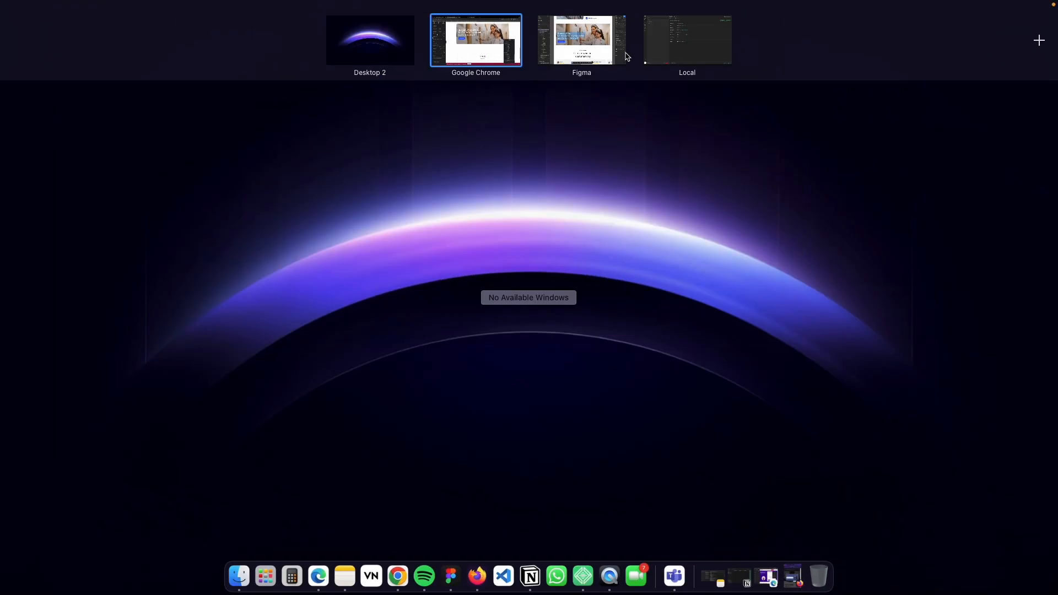
click(584, 44)
click(458, 350)
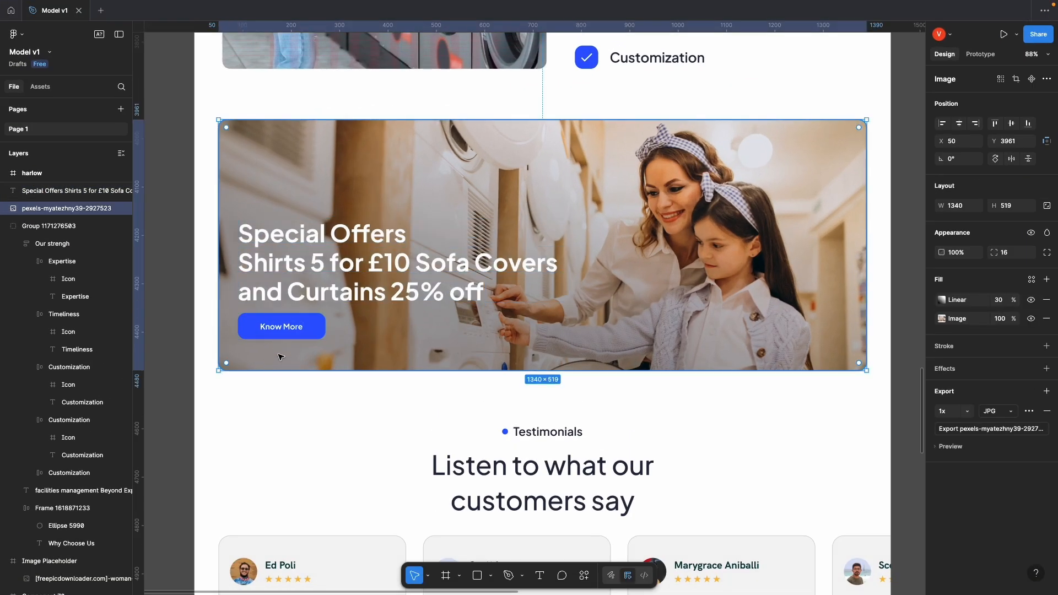
key(ctrl+Up)
click(484, 44)
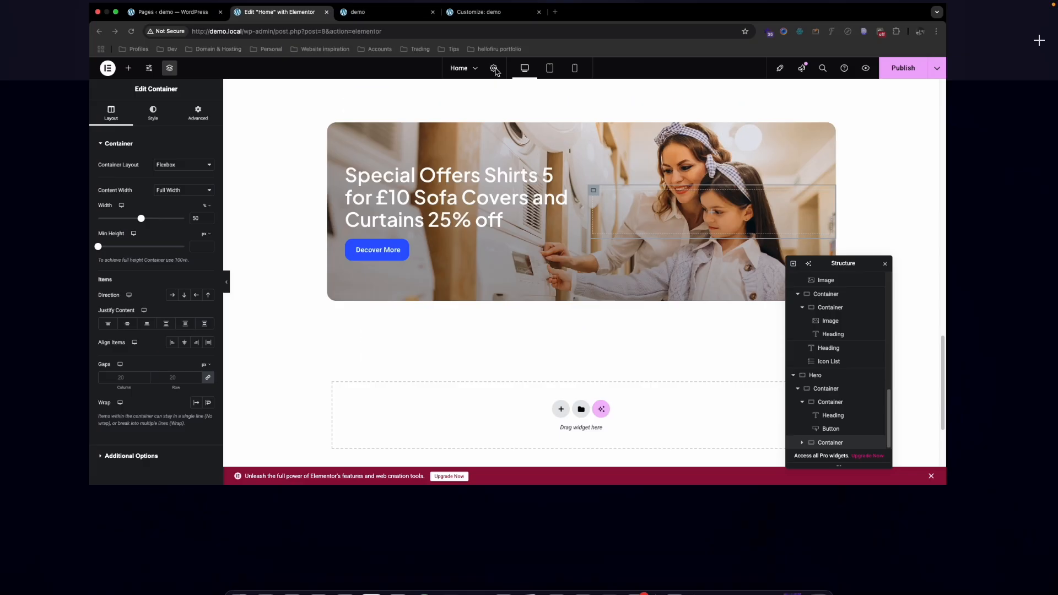
Step: Align the items of the Special Offers banner's main container to the end so the heading and button sit lower
click(304, 161)
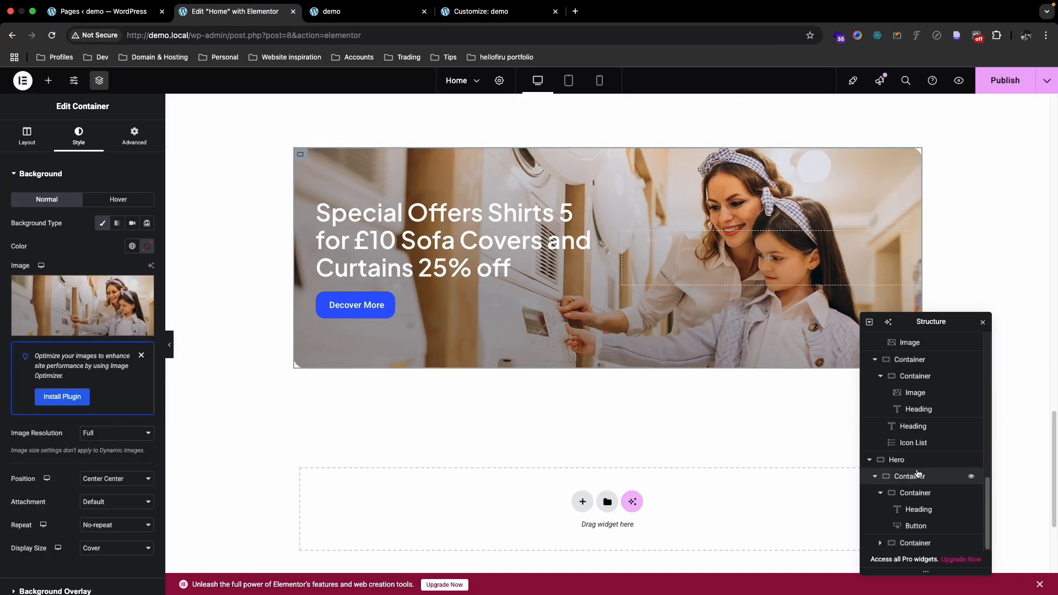
click(889, 491)
click(903, 476)
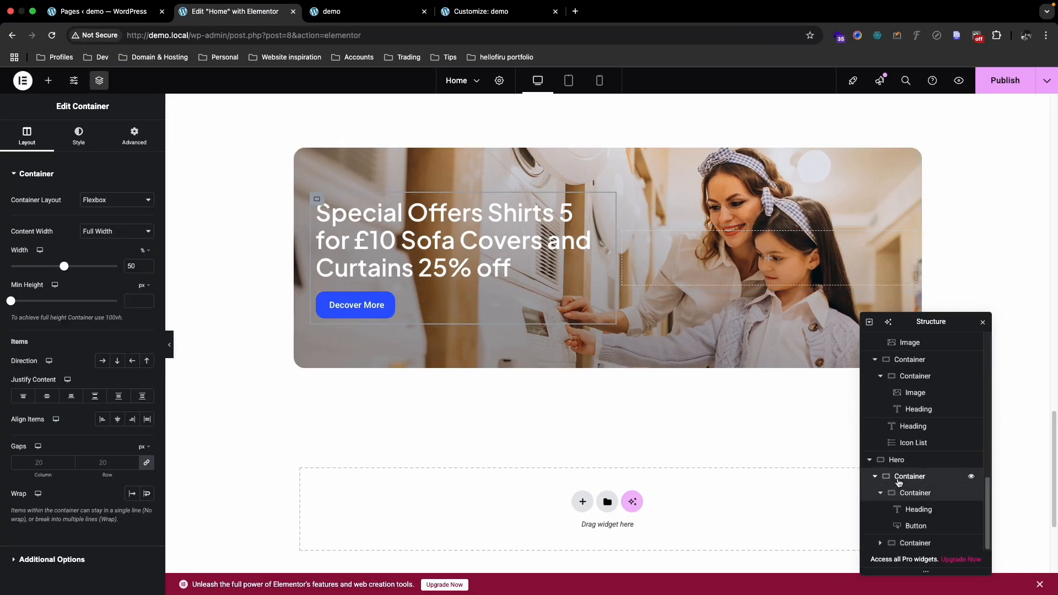
click(28, 137)
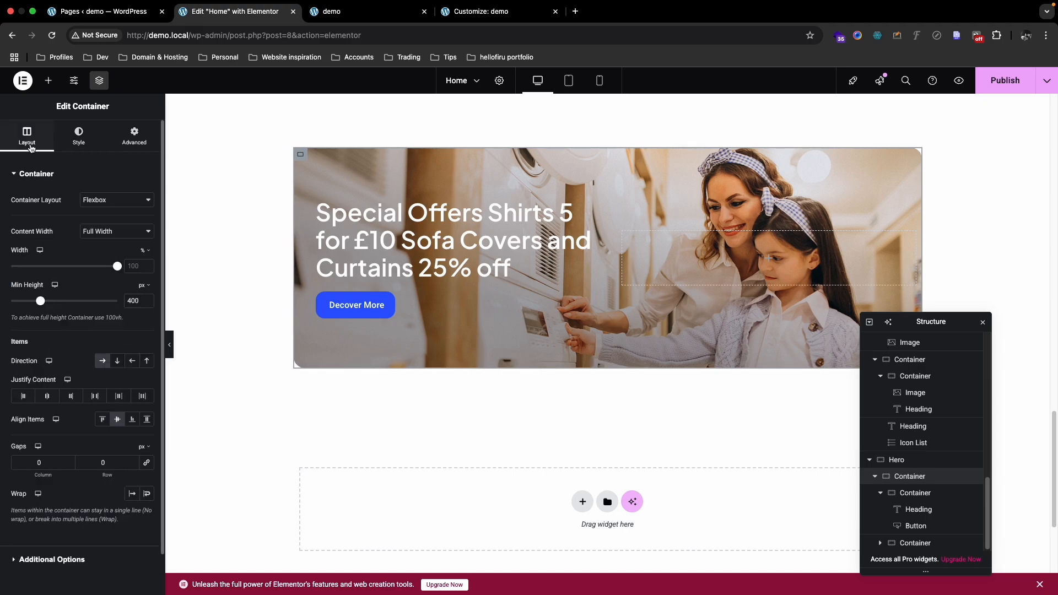
click(132, 420)
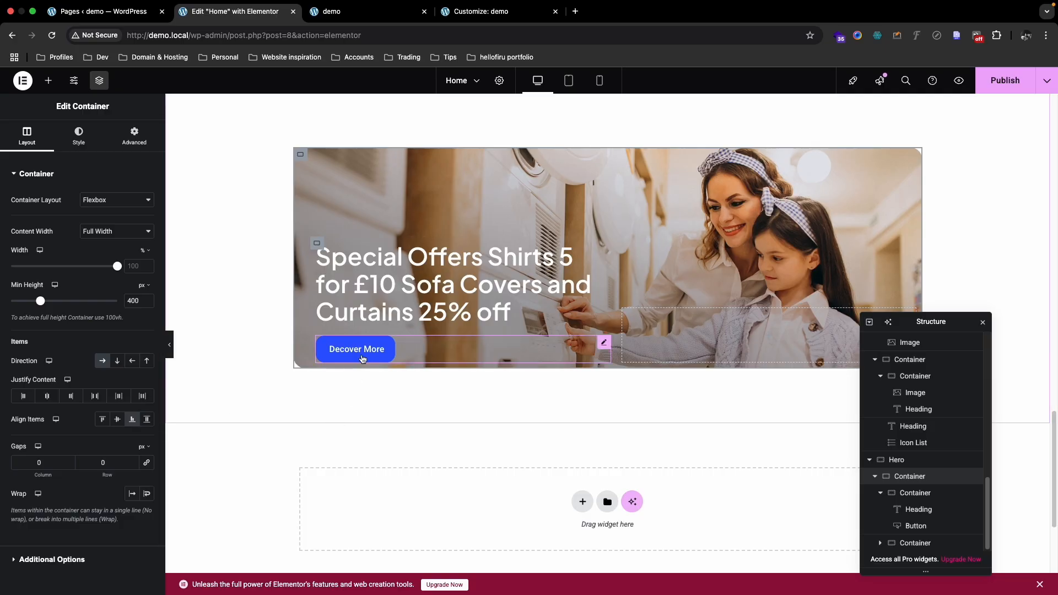
Step: Set the banner container's bottom padding to 40 px, trying 50 px first
click(134, 135)
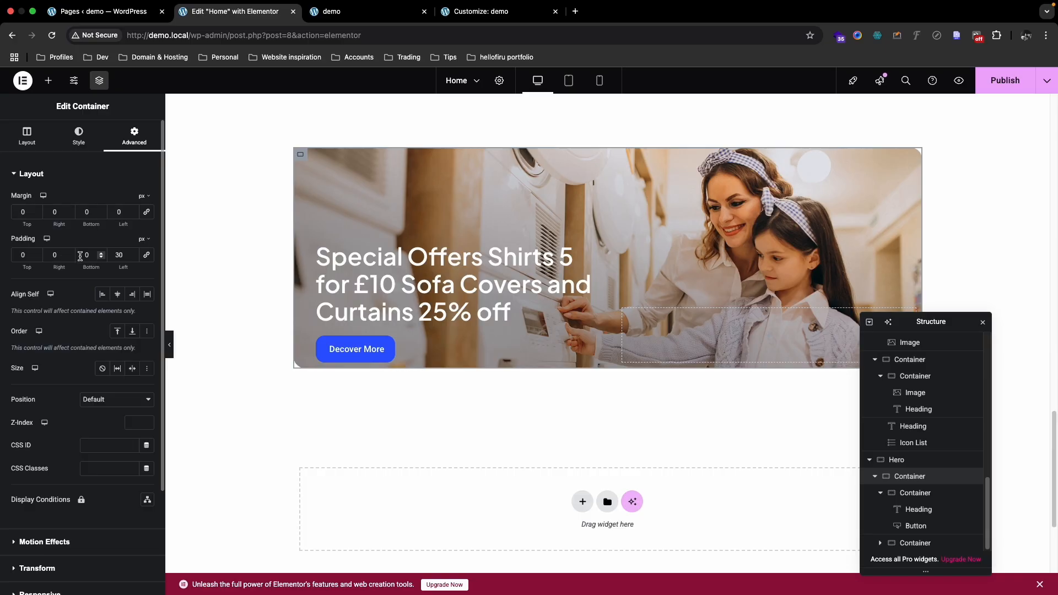
text(5)
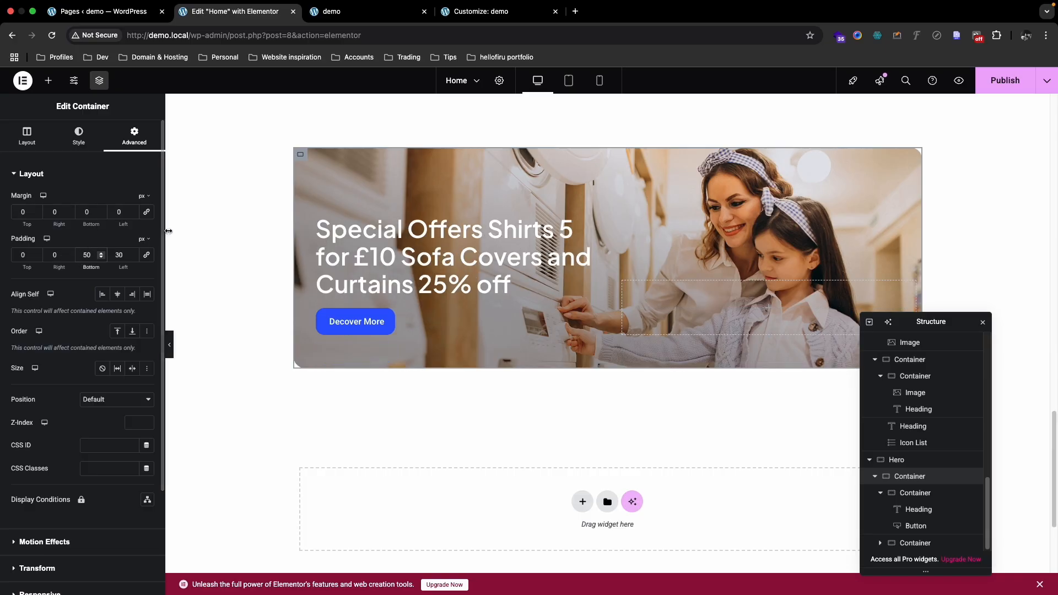
key(BackSpace)
text(4)
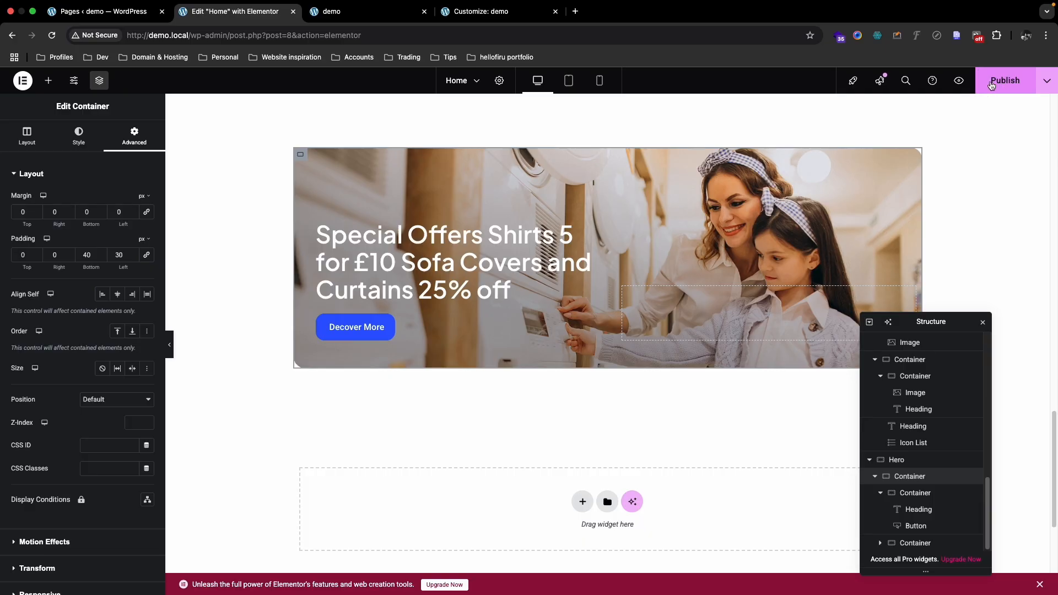
Step: Switch to Figma to check the banner's lowered heading and button against the design, and return to Elementor in Chrome
key(ctrl+Up)
click(592, 48)
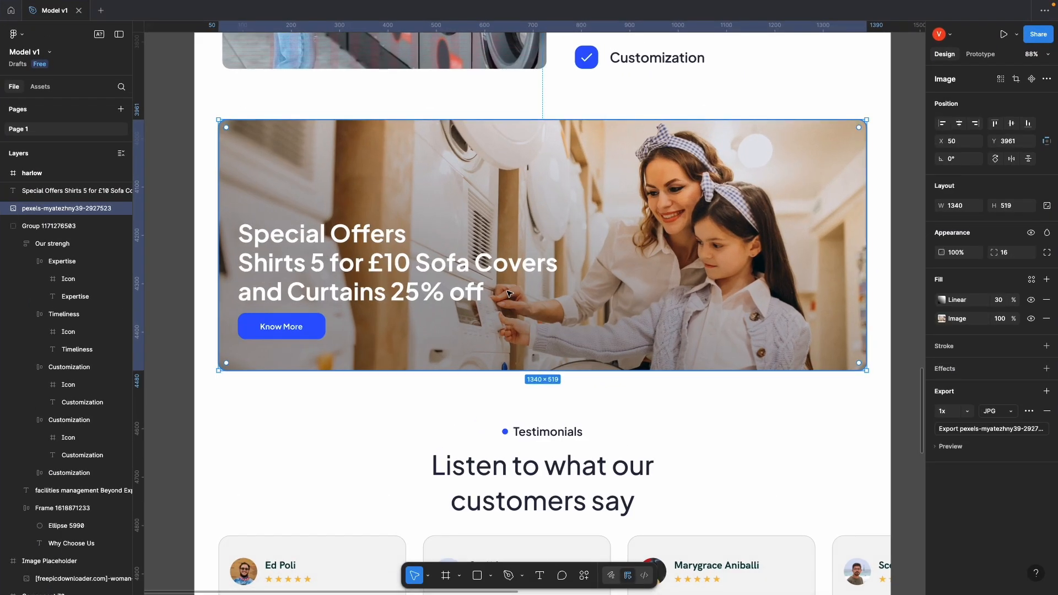
scroll(507, 293, down, 5)
key(ctrl+Up)
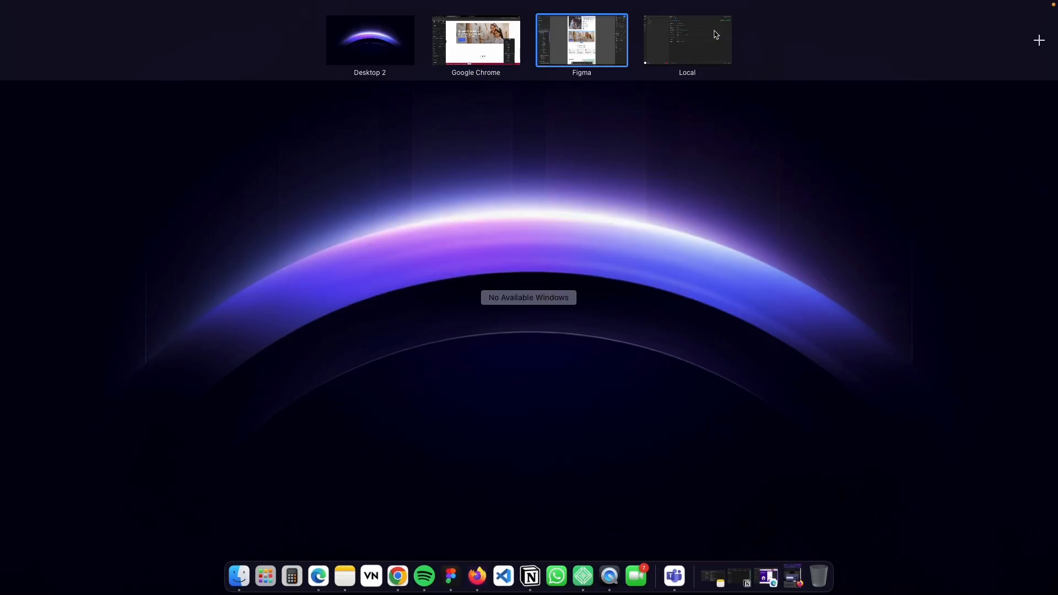
click(476, 41)
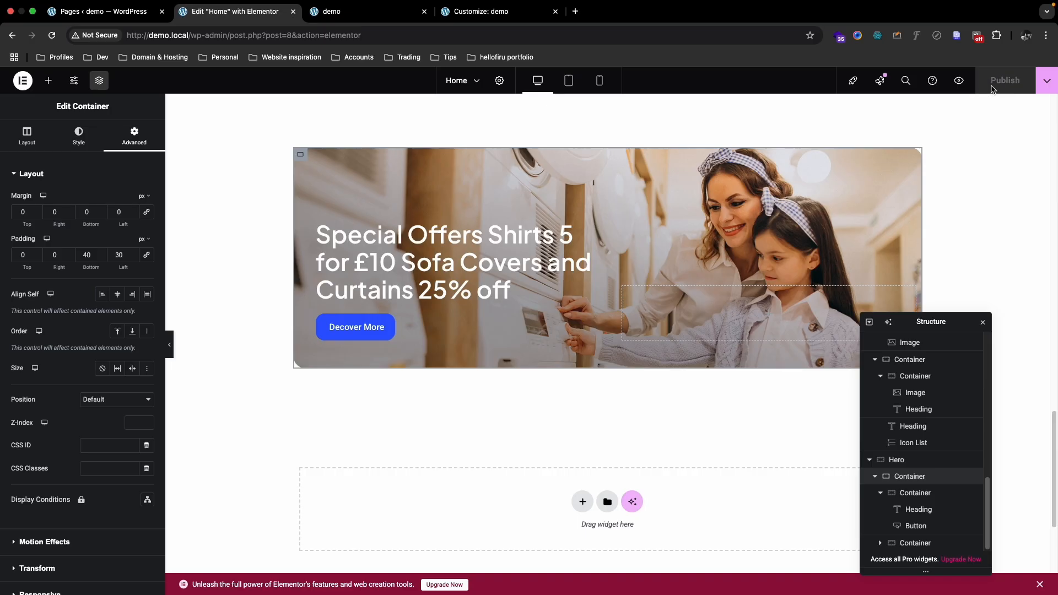
Step: Publish the home page and review its sections on the live demo site down to the Special Offers banner
click(348, 13)
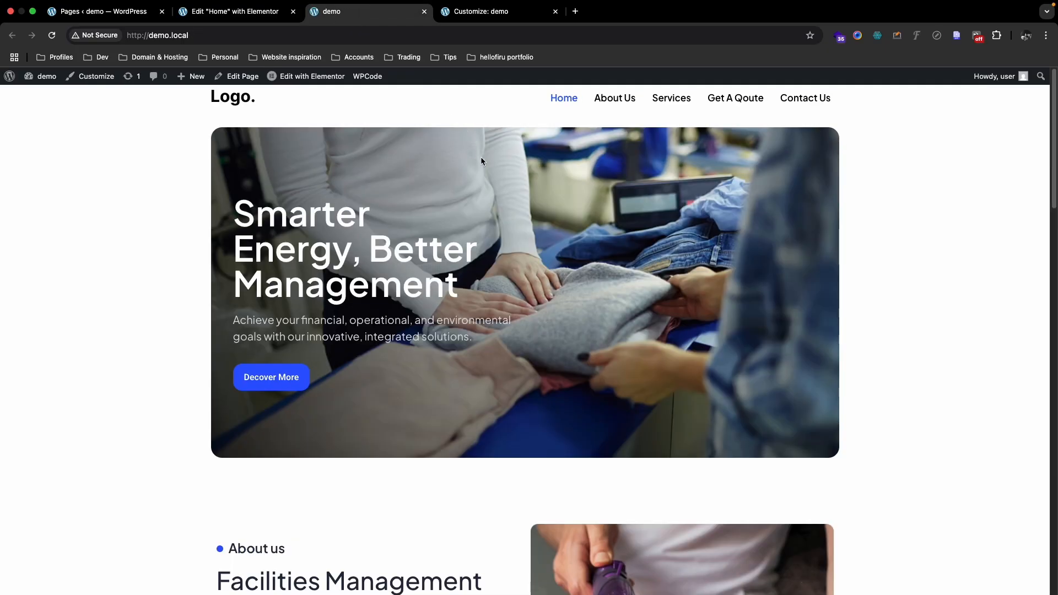
drag(1051, 93, 1041, 136)
scroll(506, 199, down, 12)
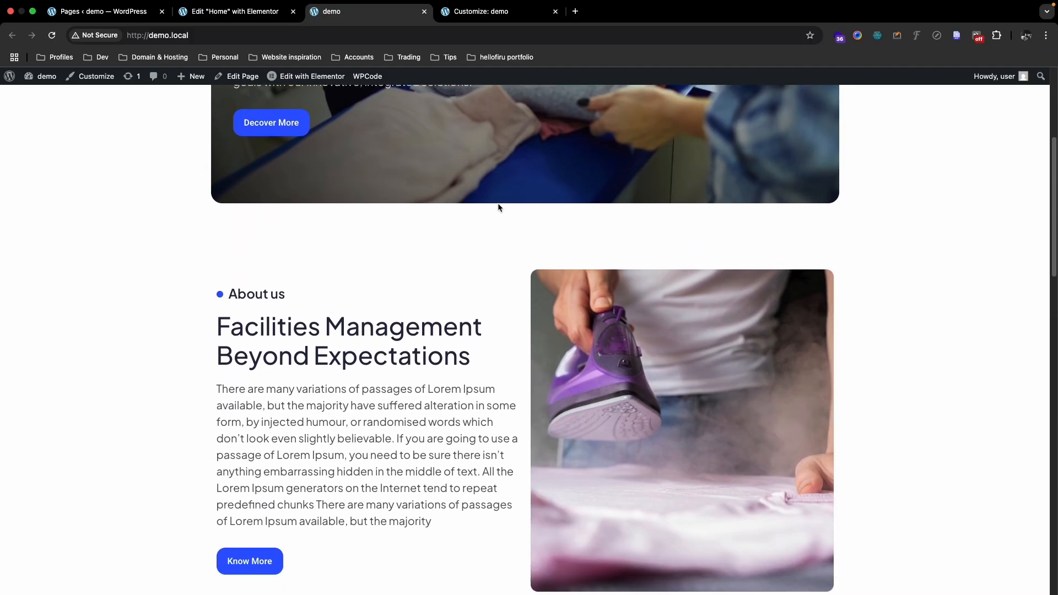
scroll(498, 207, down, 3)
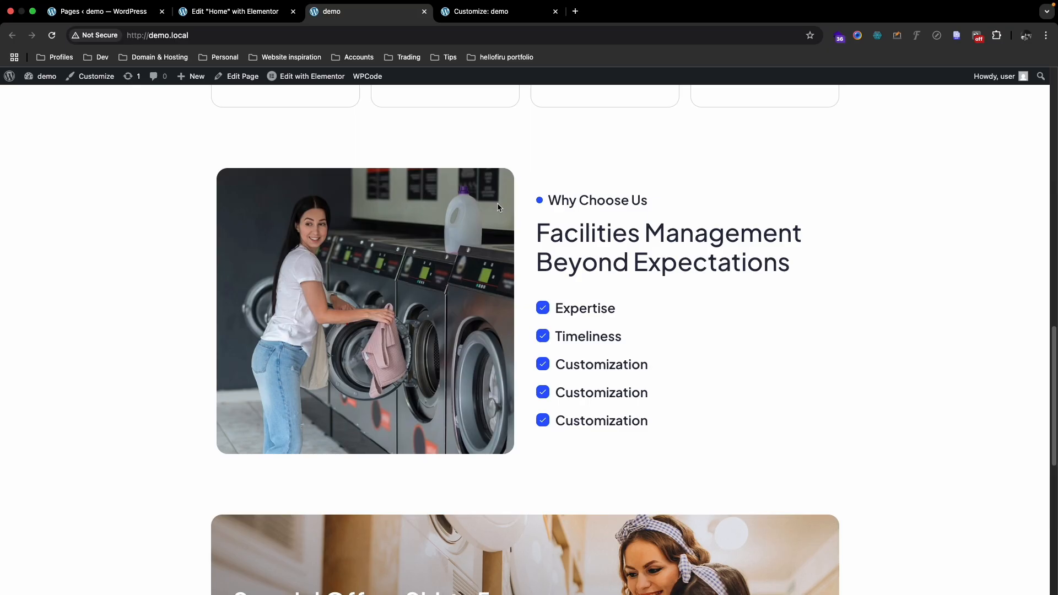
Step: Switch to Figma and examine the Testimonials section's heading, review cards and arrows, along with the Contact Us section beneath it
key(ctrl+Up)
click(573, 42)
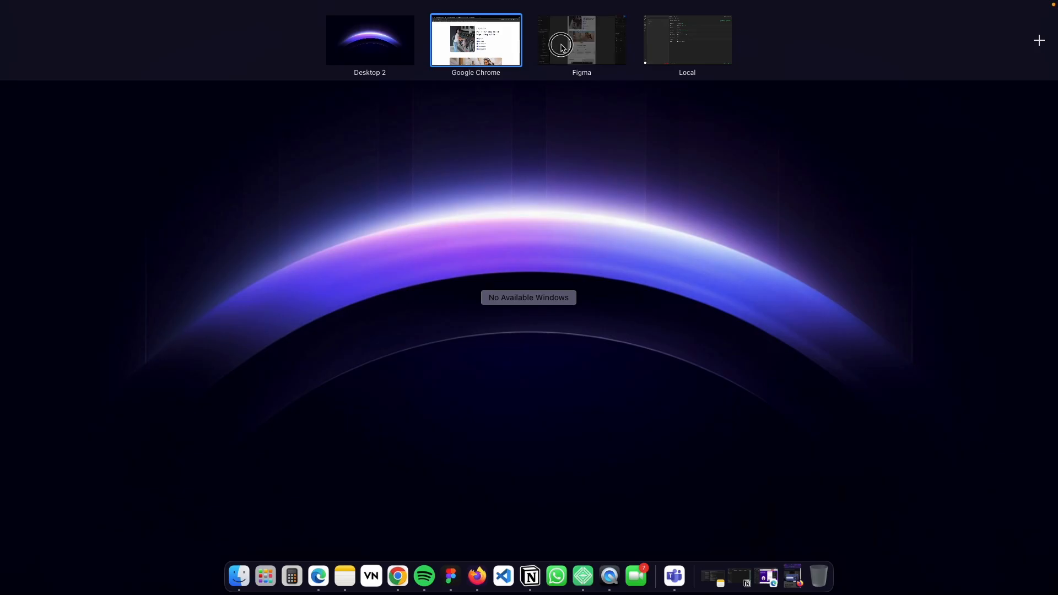
click(763, 251)
scroll(760, 259, up, 3)
scroll(760, 262, down, 5)
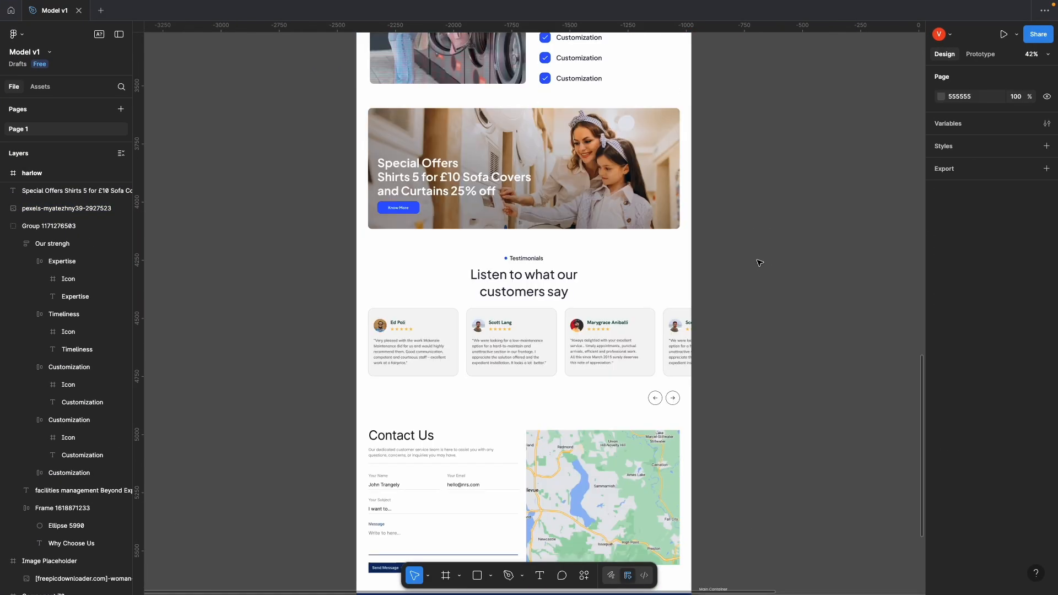
click(637, 342)
scroll(606, 341, down, 3)
scroll(493, 328, up, 6)
scroll(493, 328, up, 2)
scroll(440, 358, down, 6)
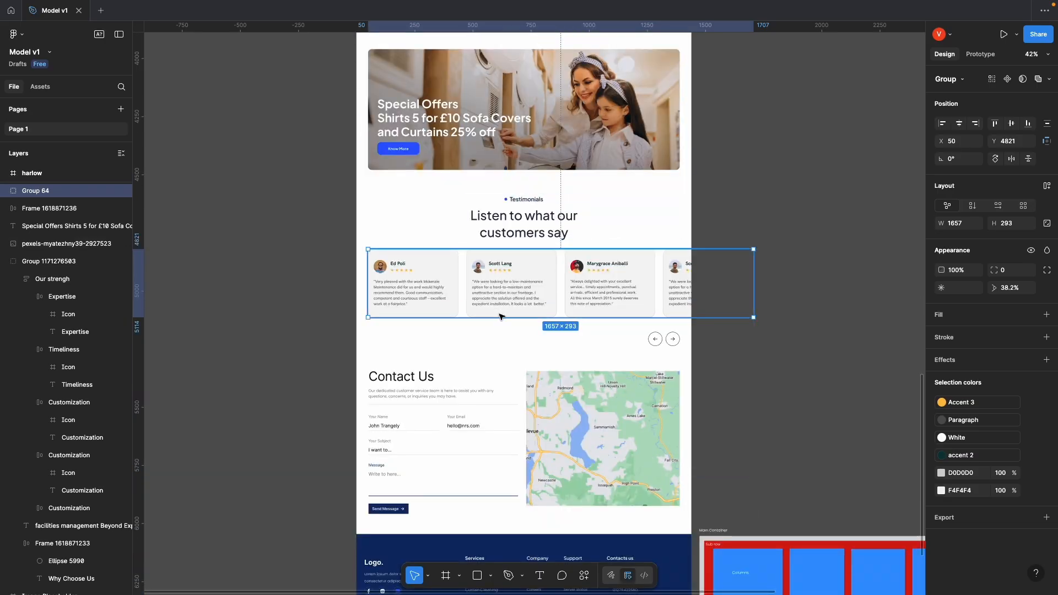
click(780, 357)
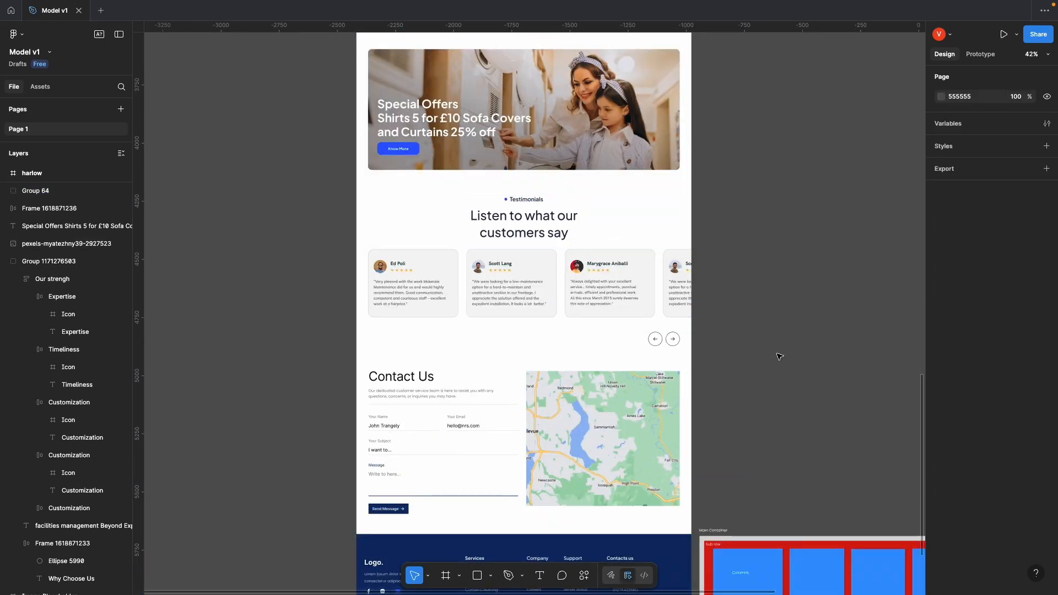